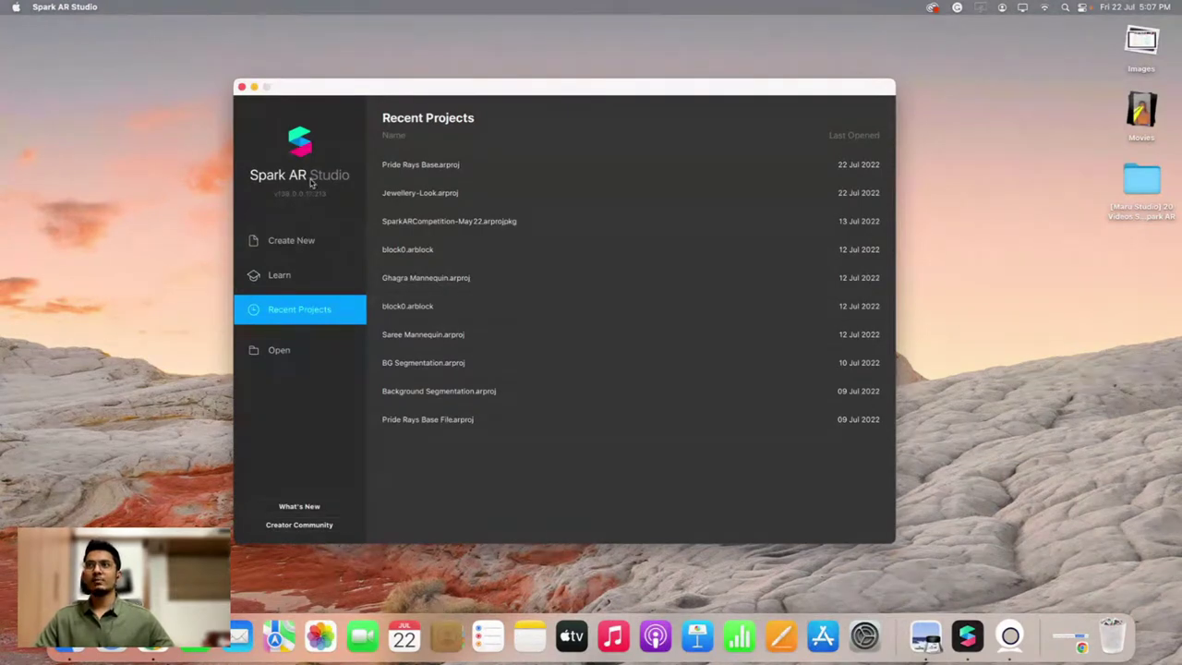
Examine the experience types and templates offered for creating a new project
{"action": "left_click", "coordinate": [297, 248]}
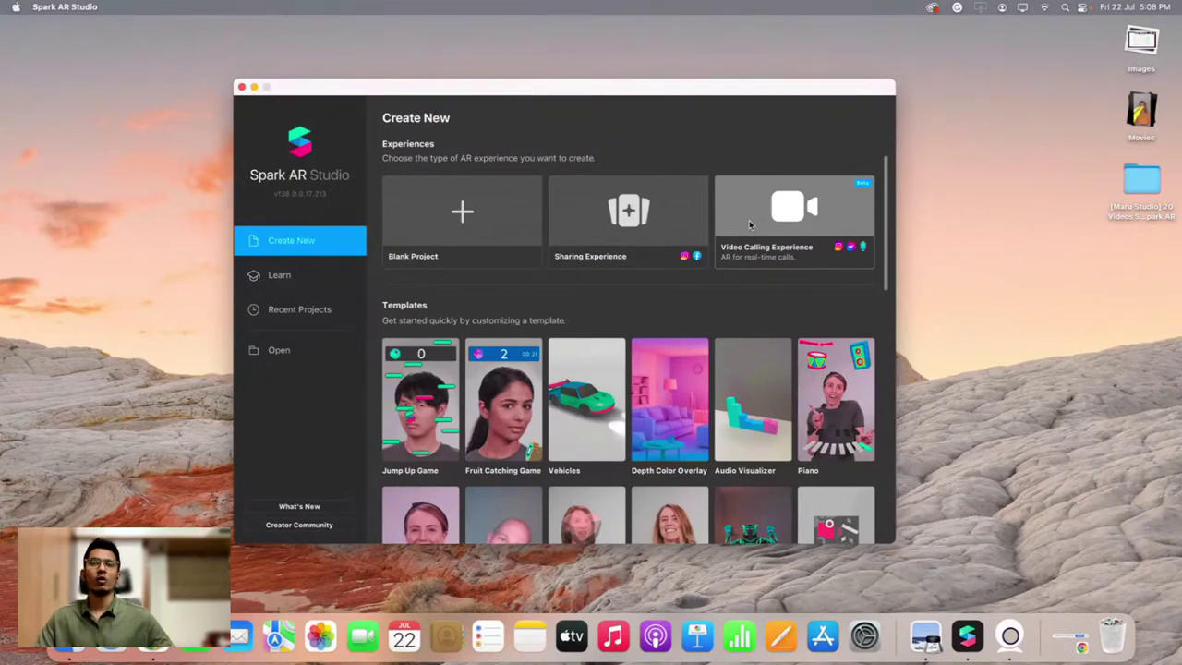
{"action": "scroll", "coordinate": [567, 317], "scroll_direction": "down", "scroll_amount": 3}
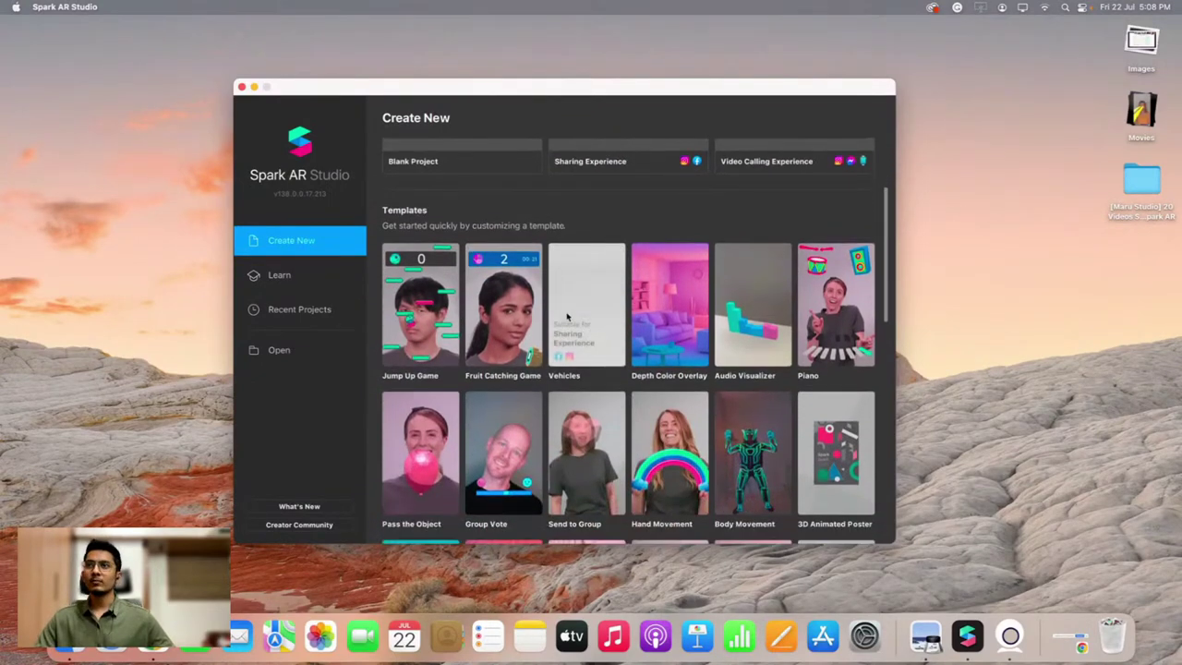
{"action": "scroll", "coordinate": [570, 314], "scroll_direction": "up", "scroll_amount": 1}
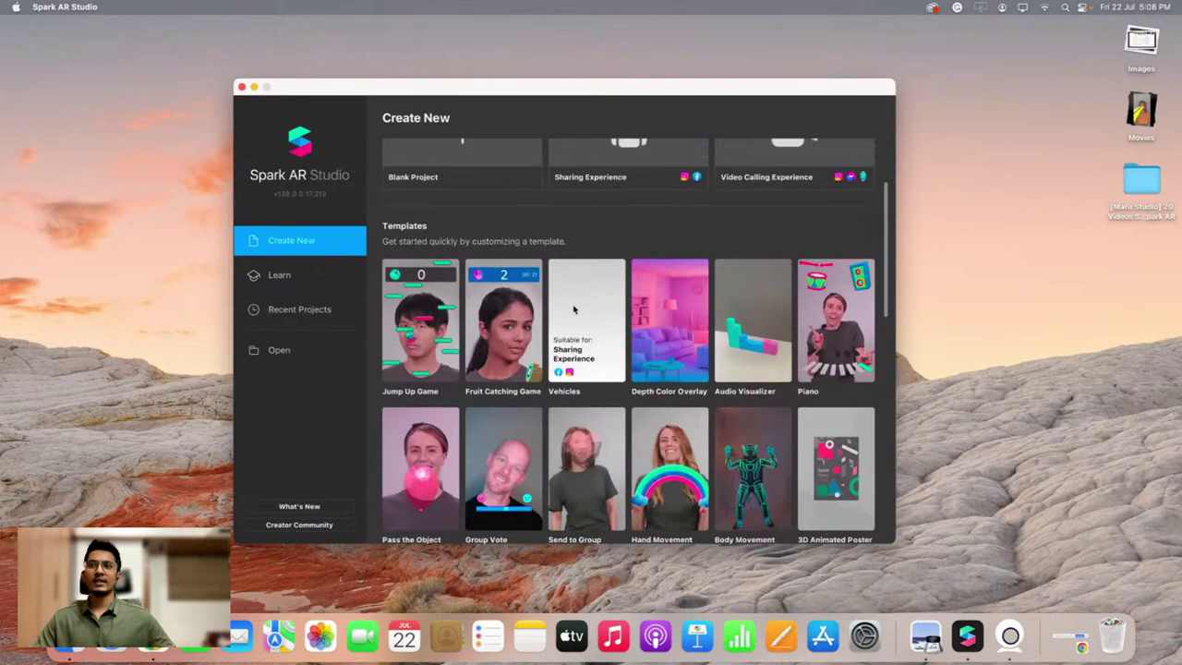
{"action": "scroll", "coordinate": [574, 309], "scroll_direction": "up", "scroll_amount": 2}
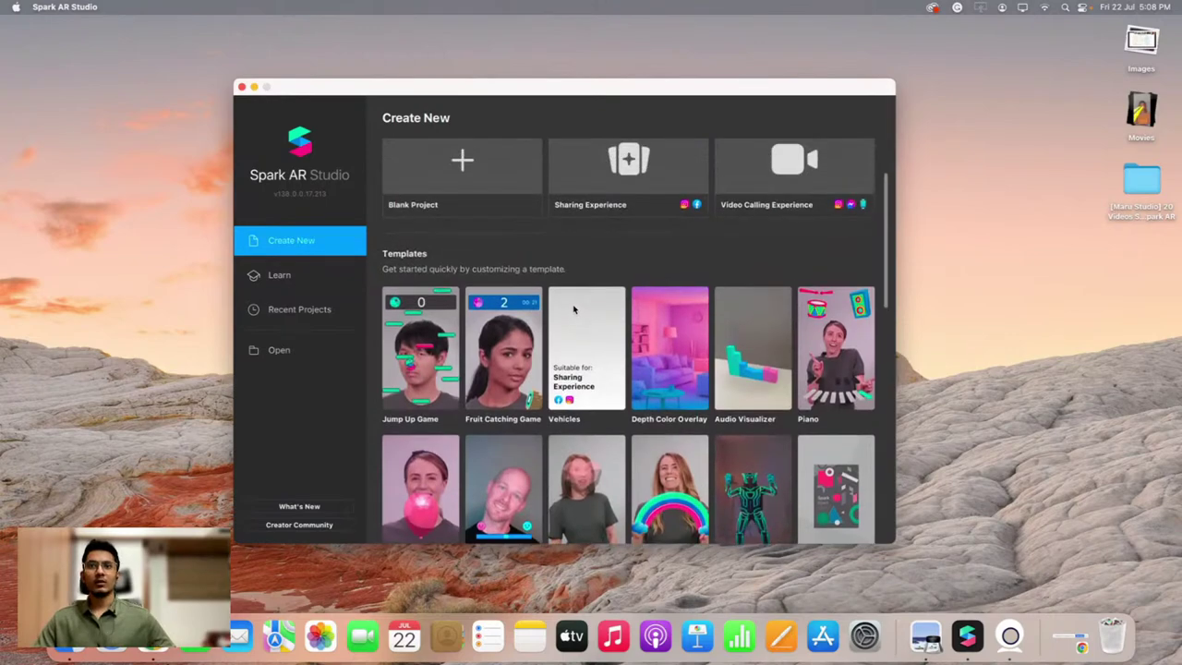
{"action": "scroll", "coordinate": [574, 309], "scroll_direction": "down", "scroll_amount": 9}
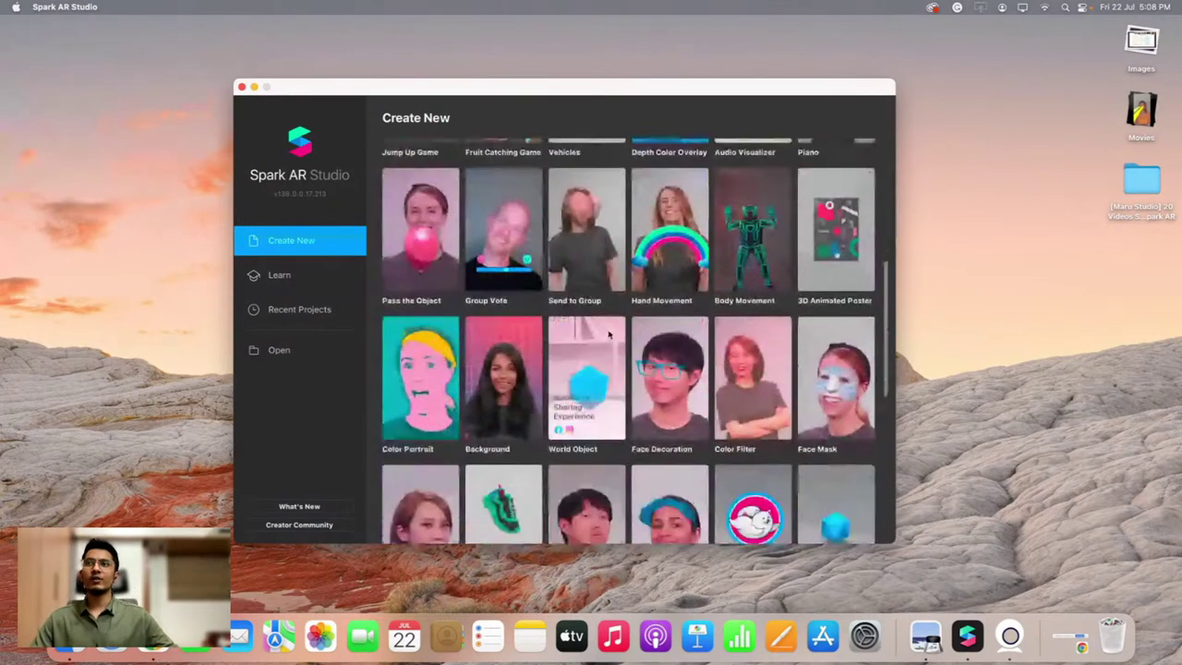
{"action": "scroll", "coordinate": [591, 323], "scroll_direction": "up", "scroll_amount": 6}
{"action": "scroll", "coordinate": [554, 310], "scroll_direction": "down", "scroll_amount": 5}
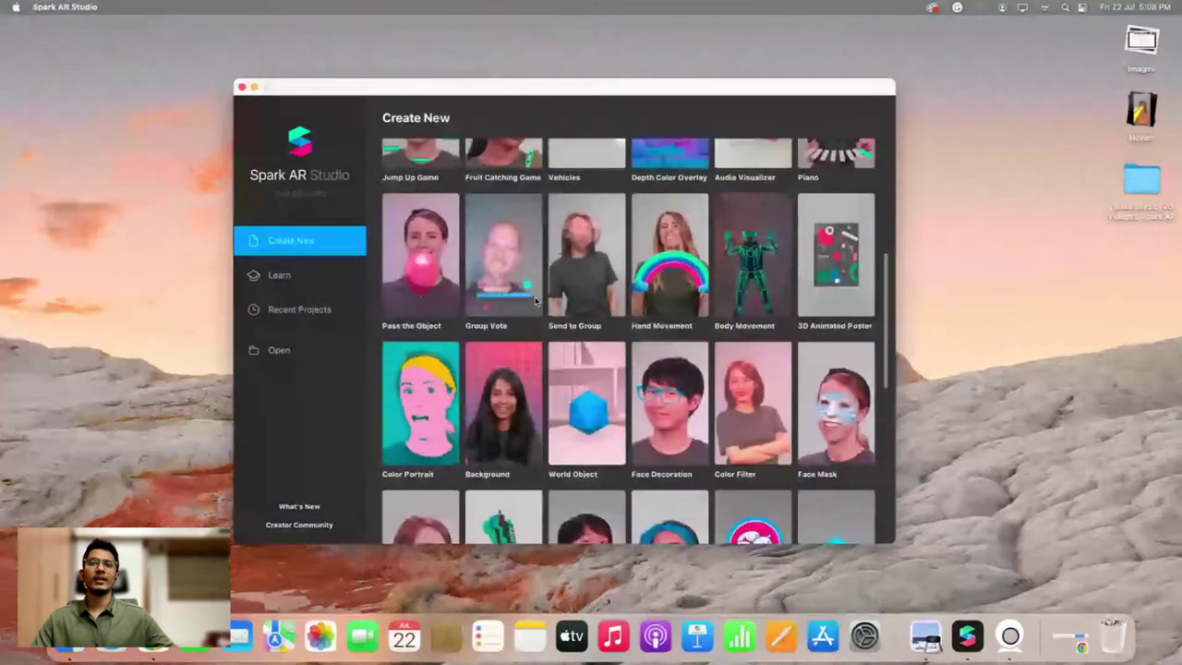
{"action": "scroll", "coordinate": [536, 300], "scroll_direction": "down", "scroll_amount": 4}
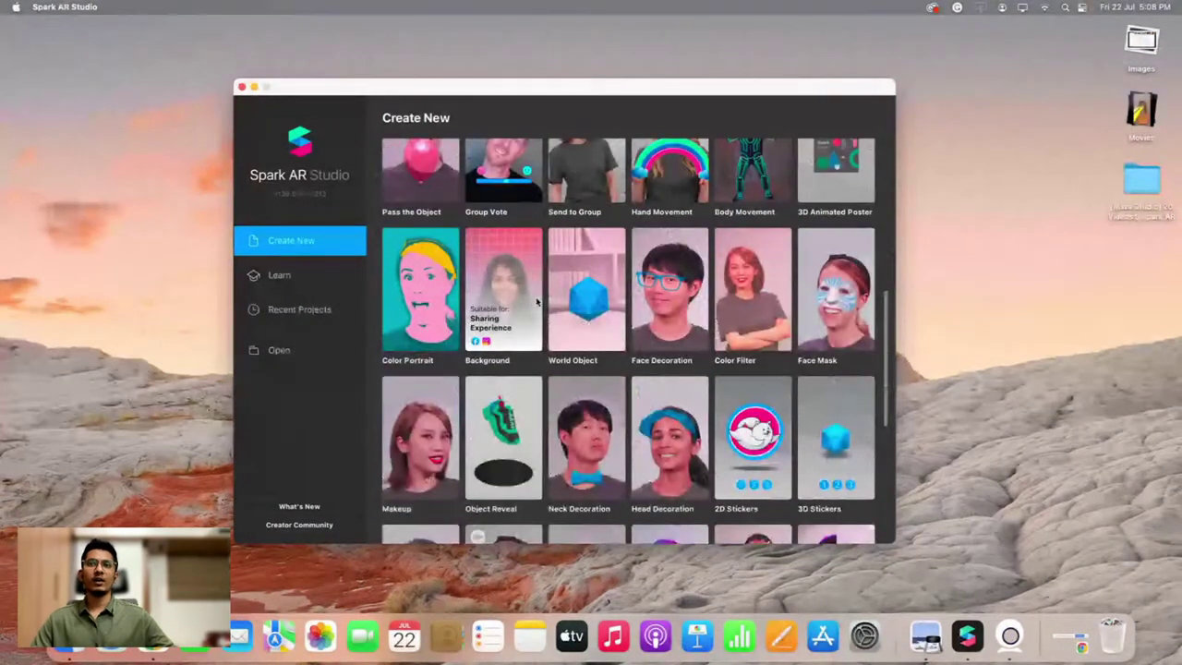
{"action": "scroll", "coordinate": [684, 314], "scroll_direction": "up", "scroll_amount": 1}
{"action": "scroll", "coordinate": [683, 314], "scroll_direction": "up", "scroll_amount": 5}
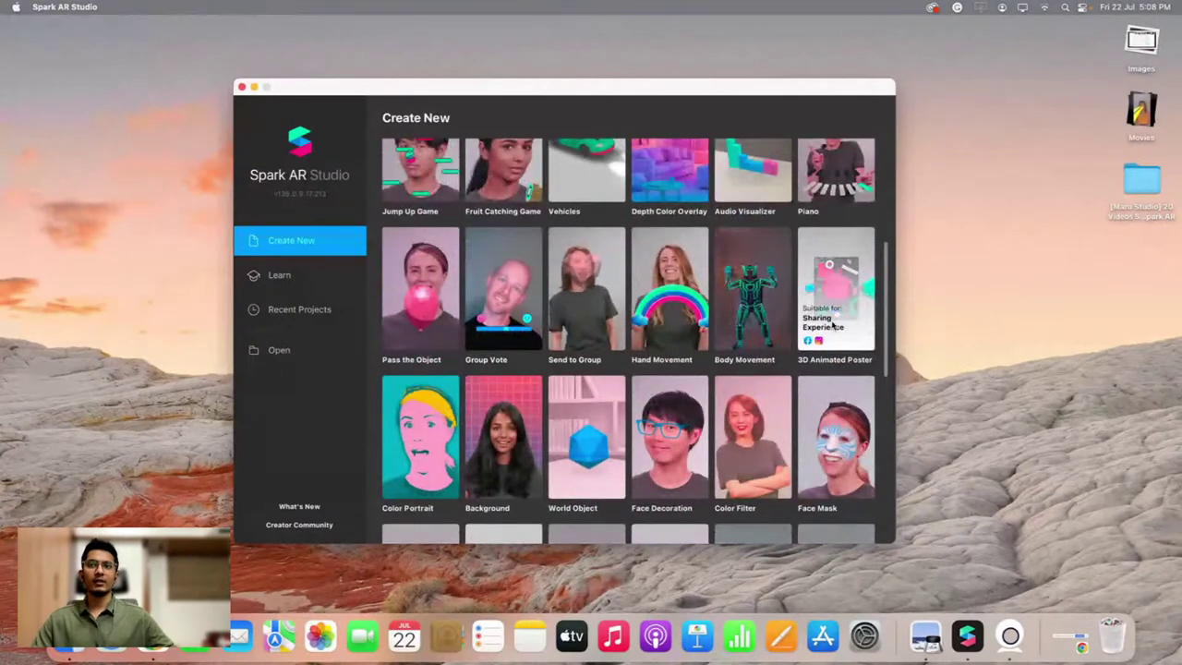
{"action": "scroll", "coordinate": [646, 316], "scroll_direction": "up", "scroll_amount": 2}
{"action": "scroll", "coordinate": [646, 316], "scroll_direction": "up", "scroll_amount": 2}
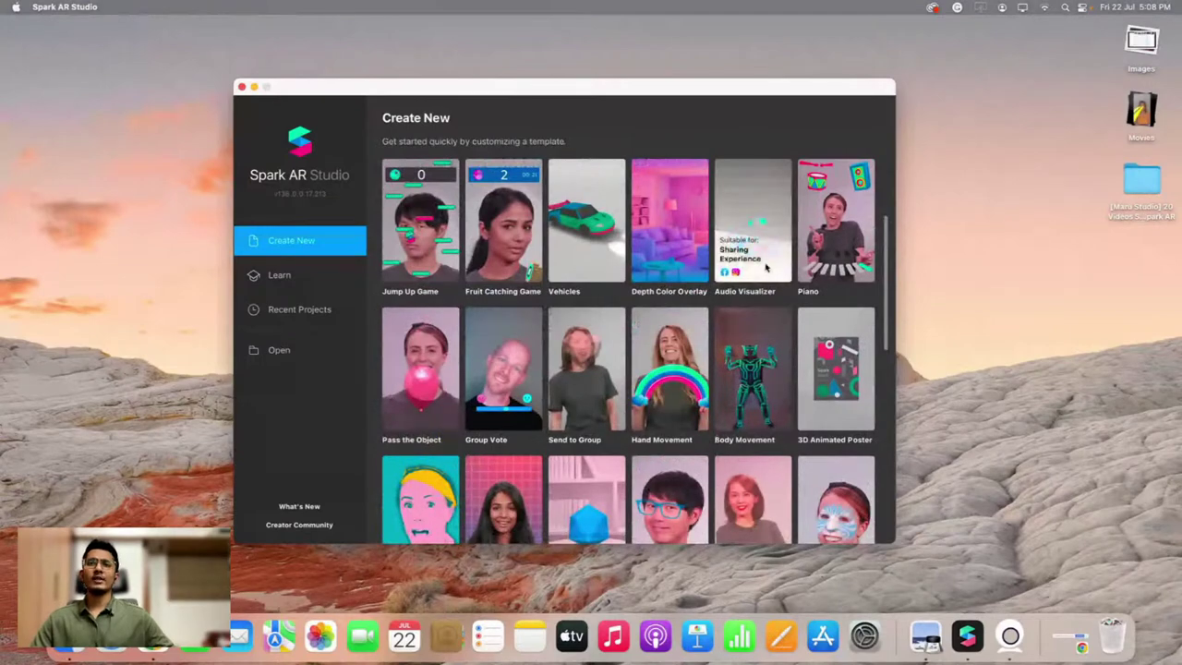
{"action": "scroll", "coordinate": [759, 289], "scroll_direction": "down", "scroll_amount": 5}
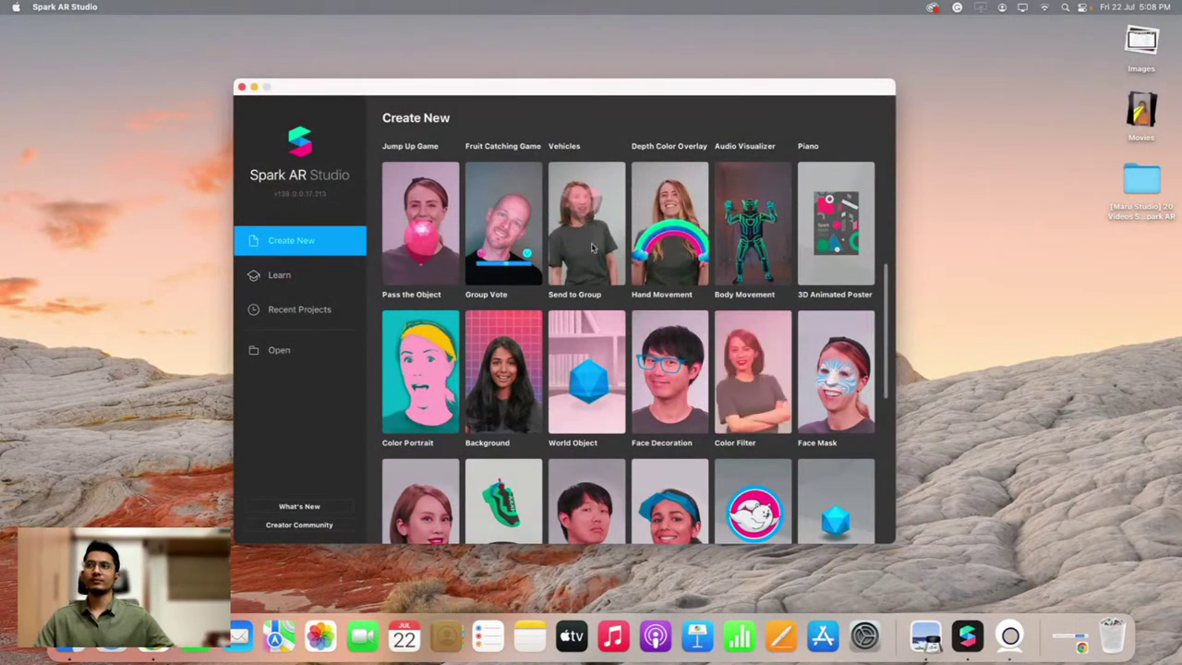
Examine the tutorials and articles offered in the Learn section
{"action": "left_click", "coordinate": [312, 275]}
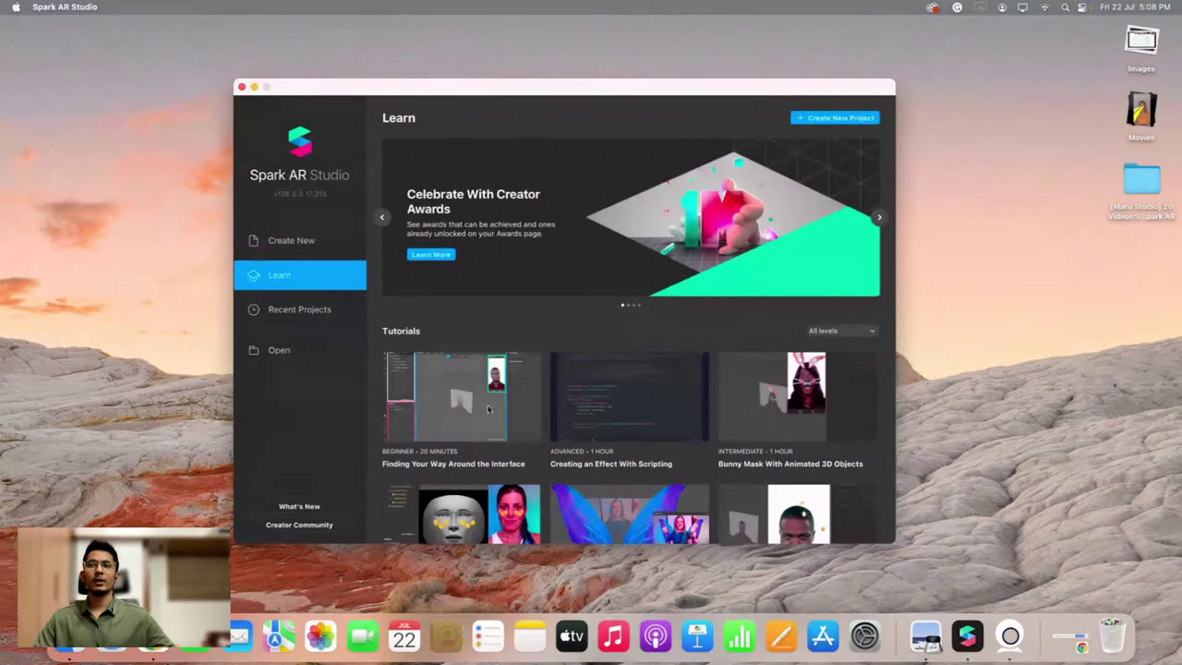
{"action": "scroll", "coordinate": [517, 397], "scroll_direction": "down", "scroll_amount": 3}
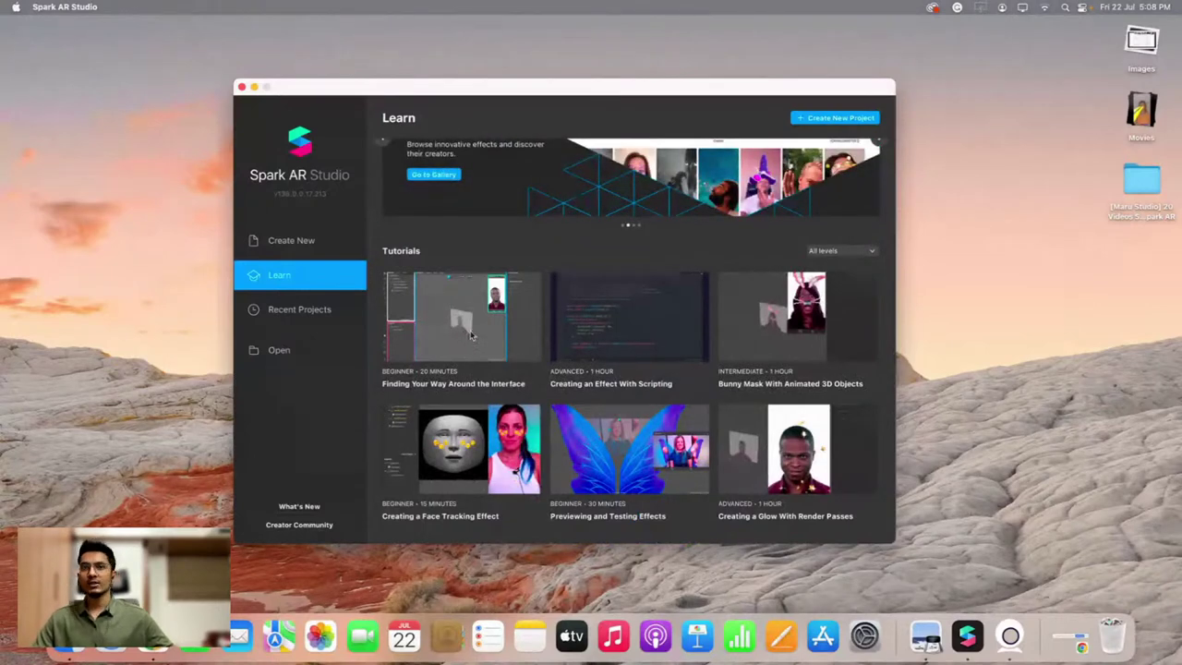
{"action": "scroll", "coordinate": [647, 349], "scroll_direction": "down", "scroll_amount": 3}
{"action": "scroll", "coordinate": [649, 348], "scroll_direction": "down", "scroll_amount": 5}
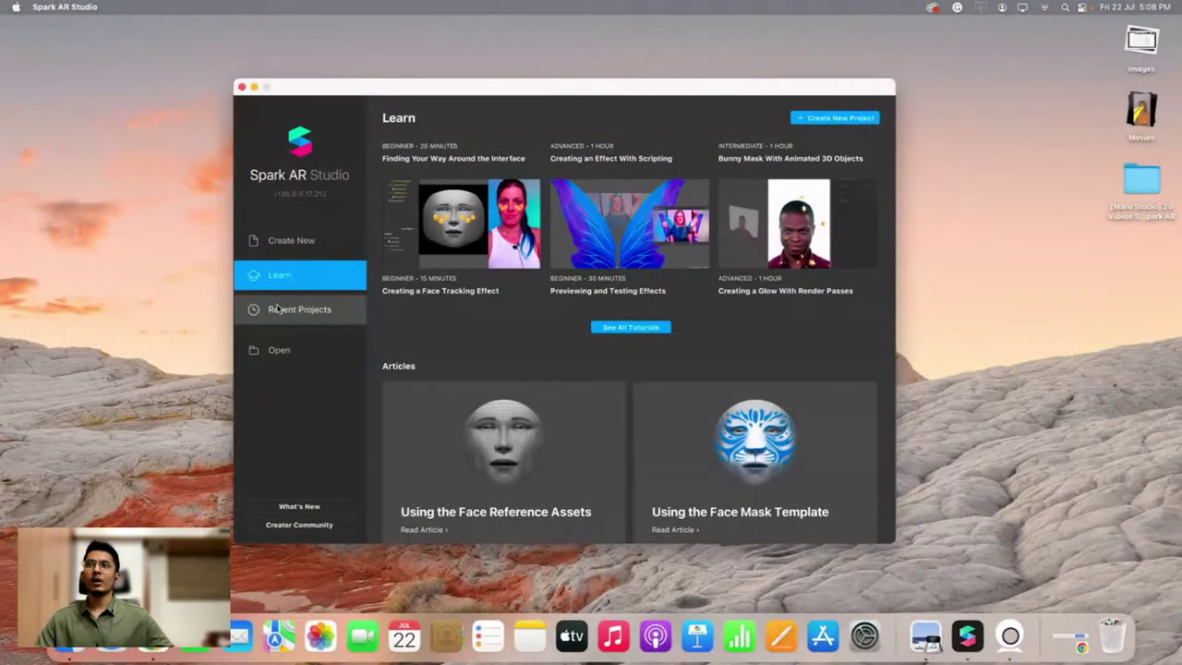
View the recent projects list and the dialog for opening a project file, leaving it without choosing one
{"action": "left_click", "coordinate": [280, 309]}
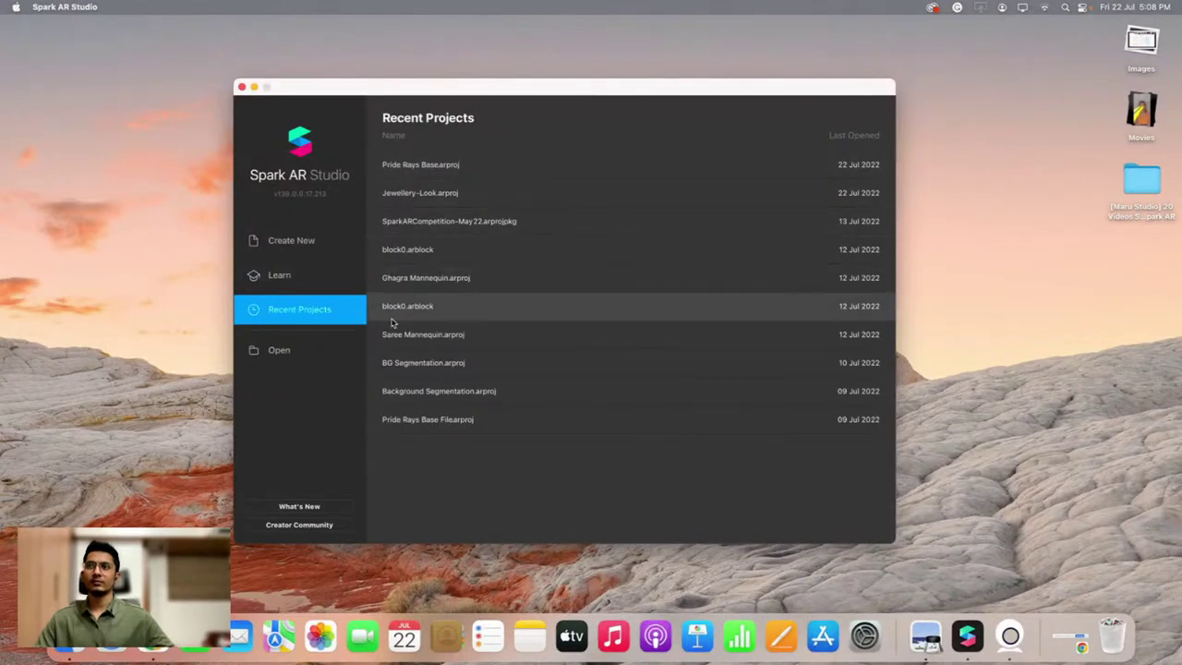
{"action": "left_click", "coordinate": [280, 350]}
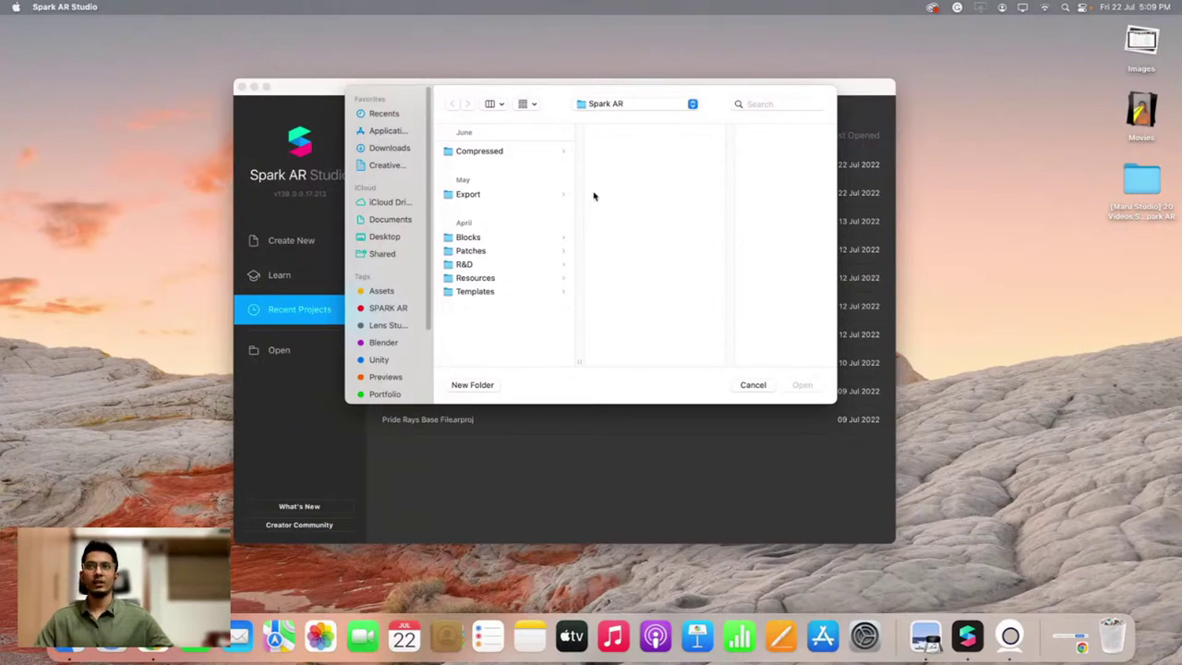
{"action": "left_click", "coordinate": [759, 386]}
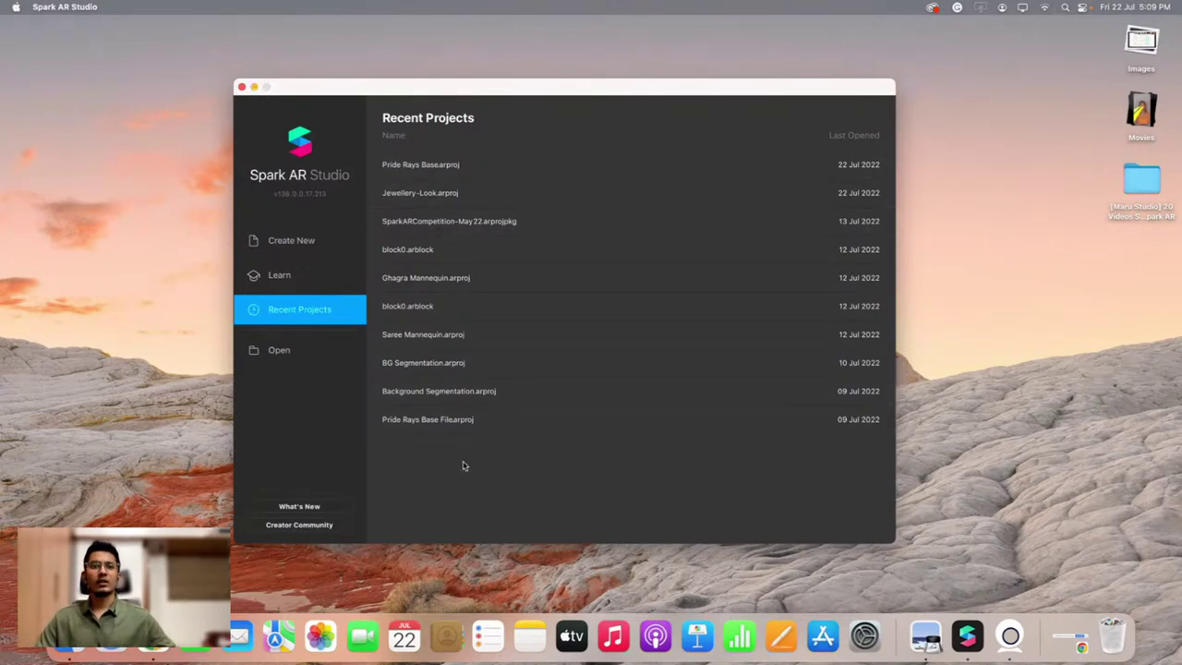
Create a new Sharing Experience project, expand its window to full screen and dismiss the Tip of the Day
{"action": "left_click", "coordinate": [320, 240]}
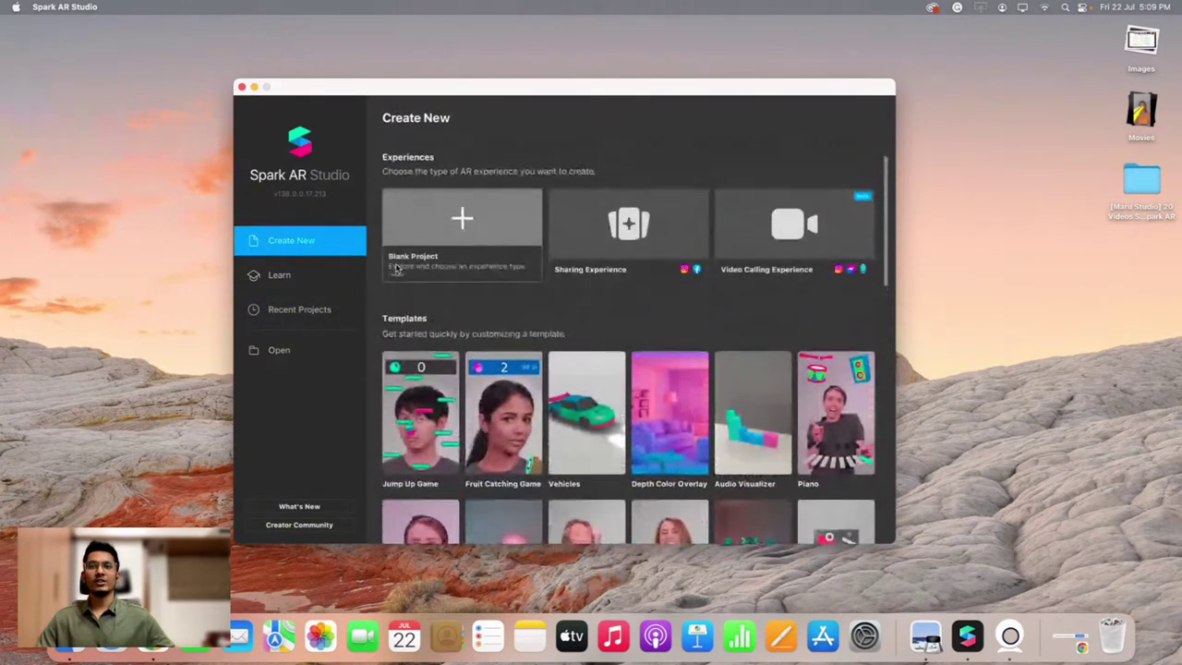
{"action": "scroll", "coordinate": [531, 251], "scroll_direction": "down", "scroll_amount": 1}
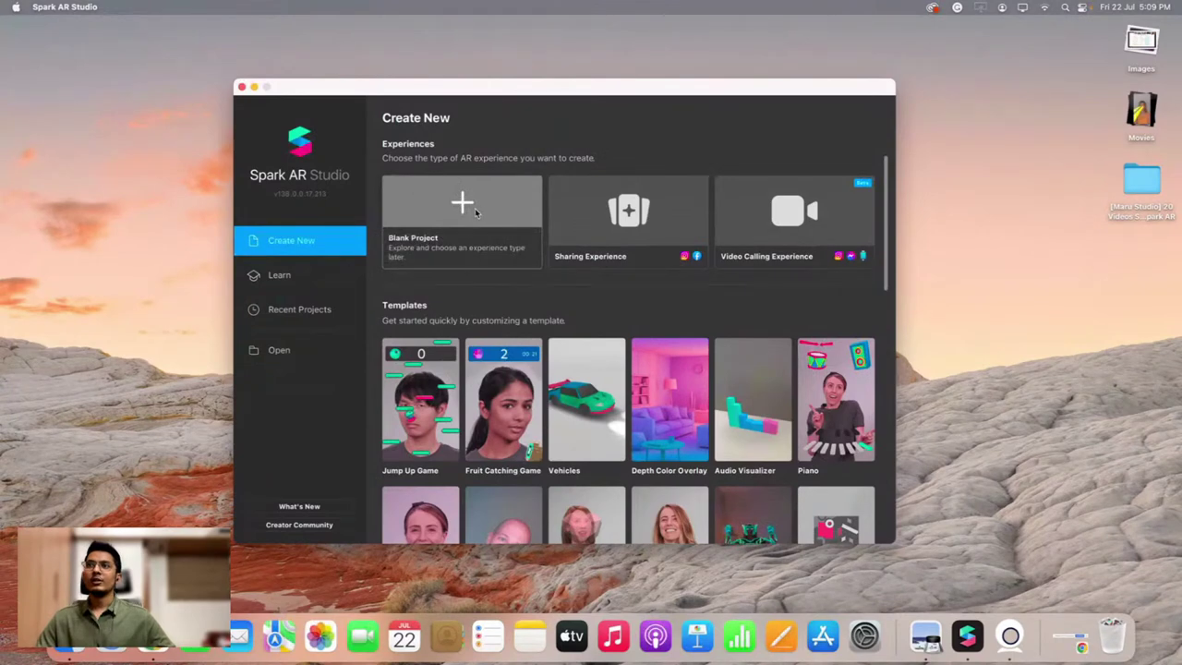
{"action": "left_click", "coordinate": [629, 225]}
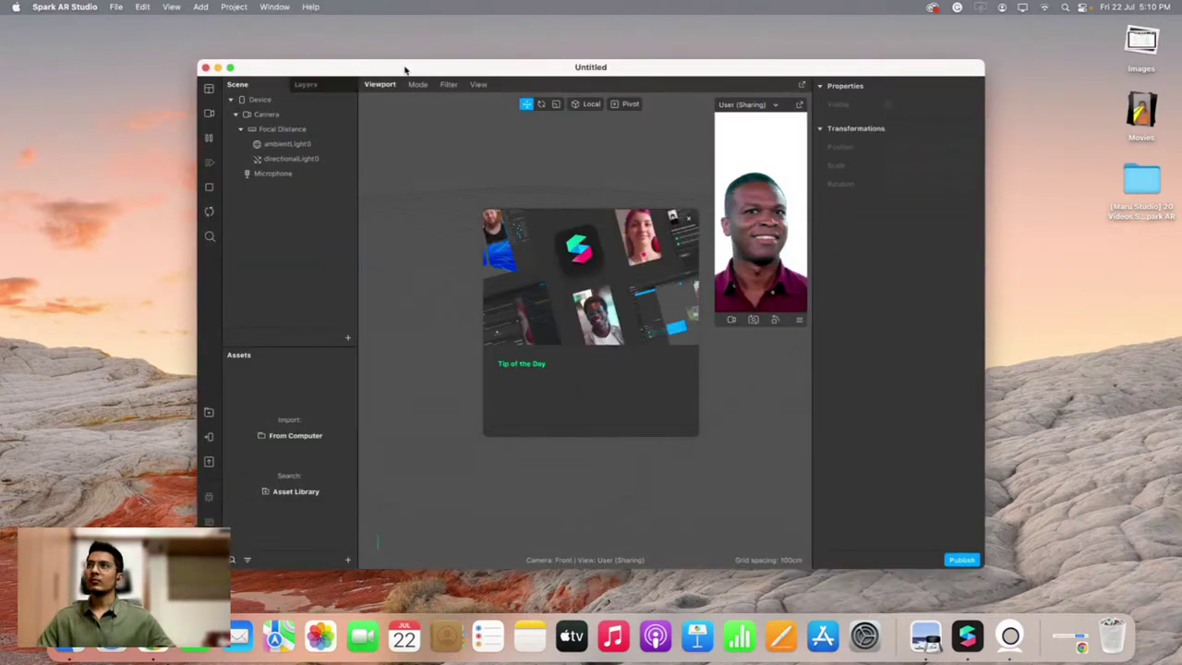
{"action": "left_click", "coordinate": [230, 67]}
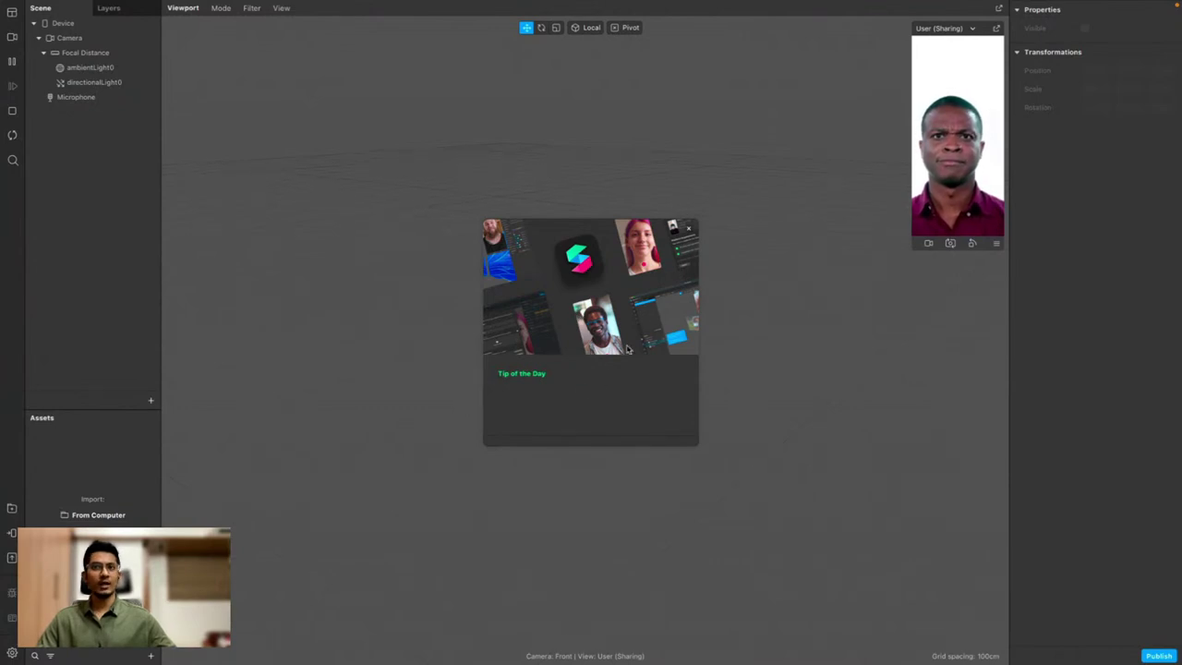
{"action": "left_click", "coordinate": [690, 232]}
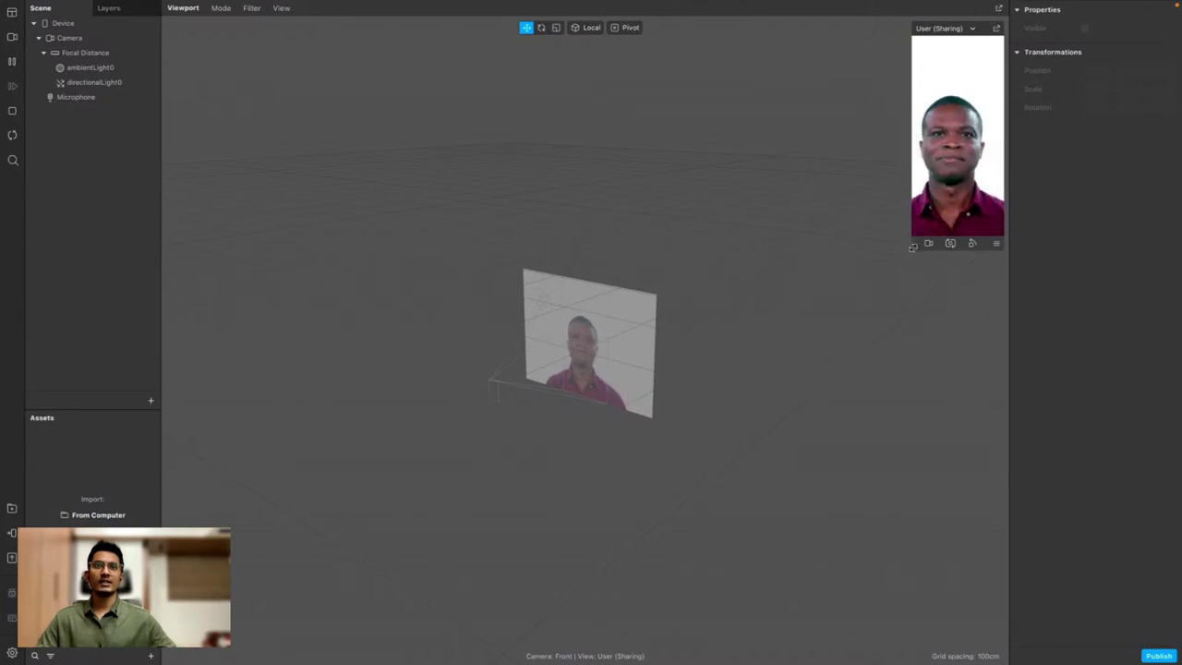
Enlarge the simulator preview to roughly double its size and shift it slightly within the viewport
{"action": "left_click_drag", "start_coordinate": [911, 231], "coordinate": [818, 416]}
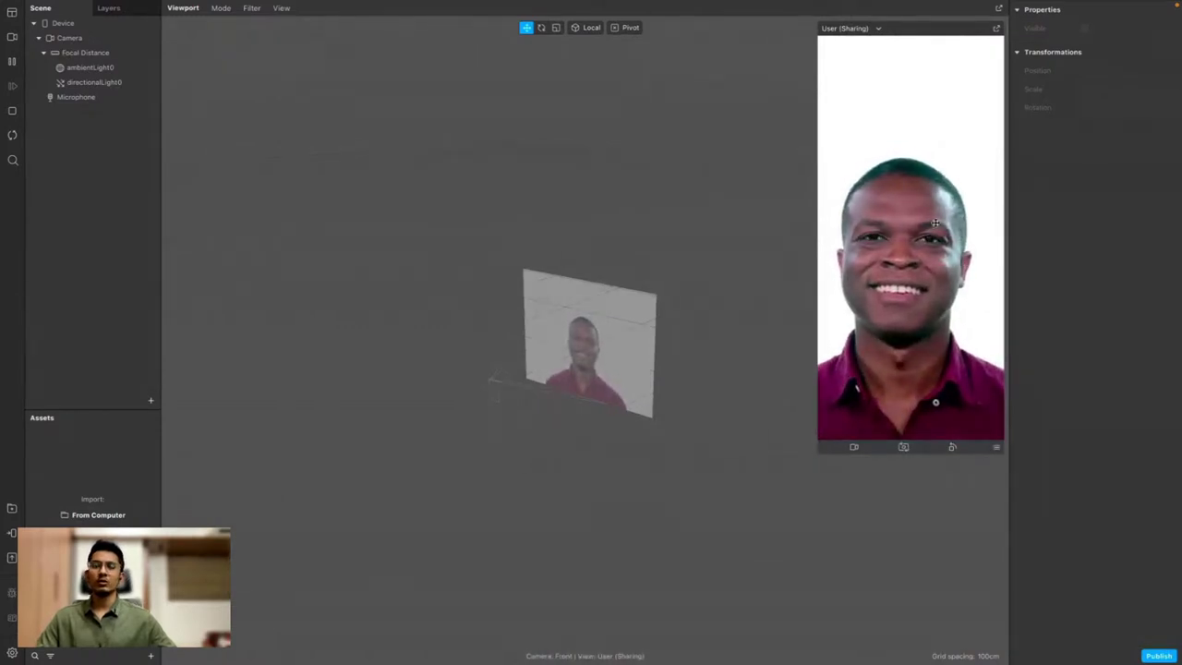
{"action": "left_click_drag", "start_coordinate": [942, 32], "coordinate": [908, 31]}
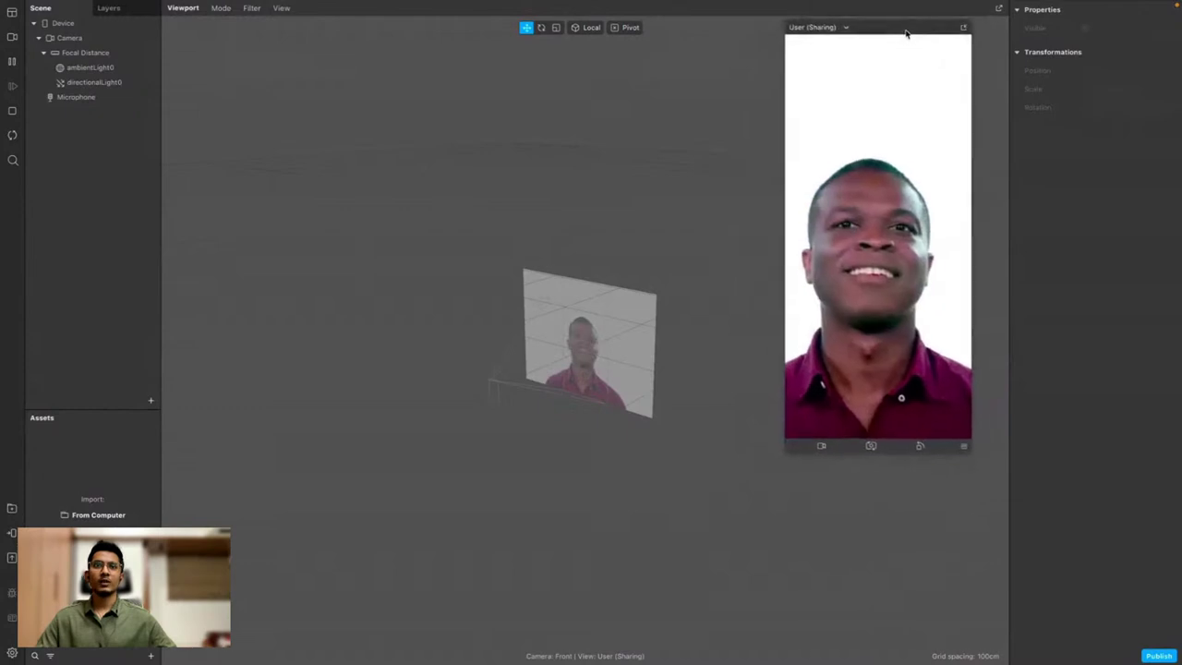
Examine the simulator's iOS device choices and try rotating the simulated device
{"action": "left_click", "coordinate": [960, 447]}
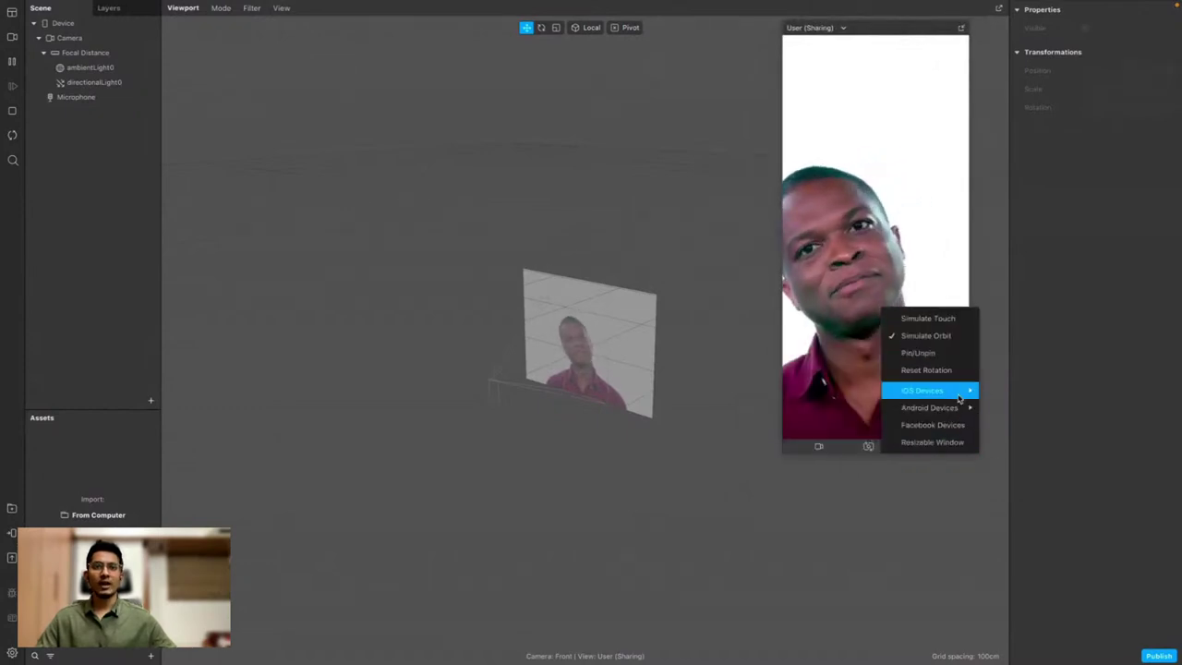
{"action": "mouse_move", "coordinate": [957, 392]}
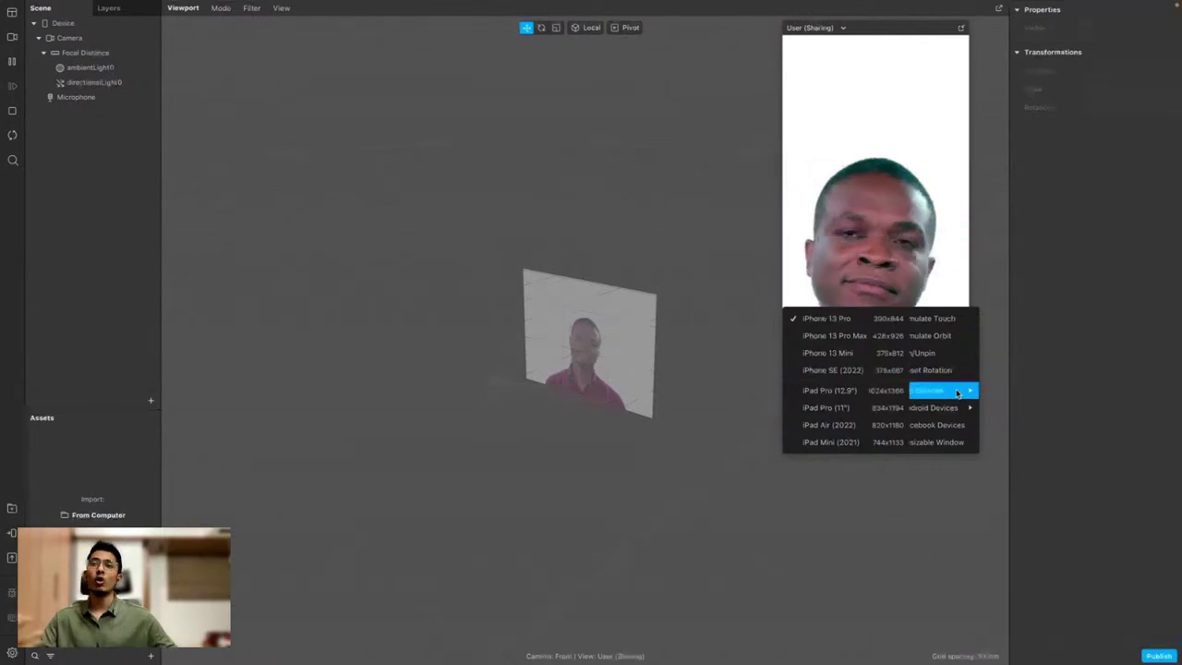
{"action": "left_click", "coordinate": [867, 327]}
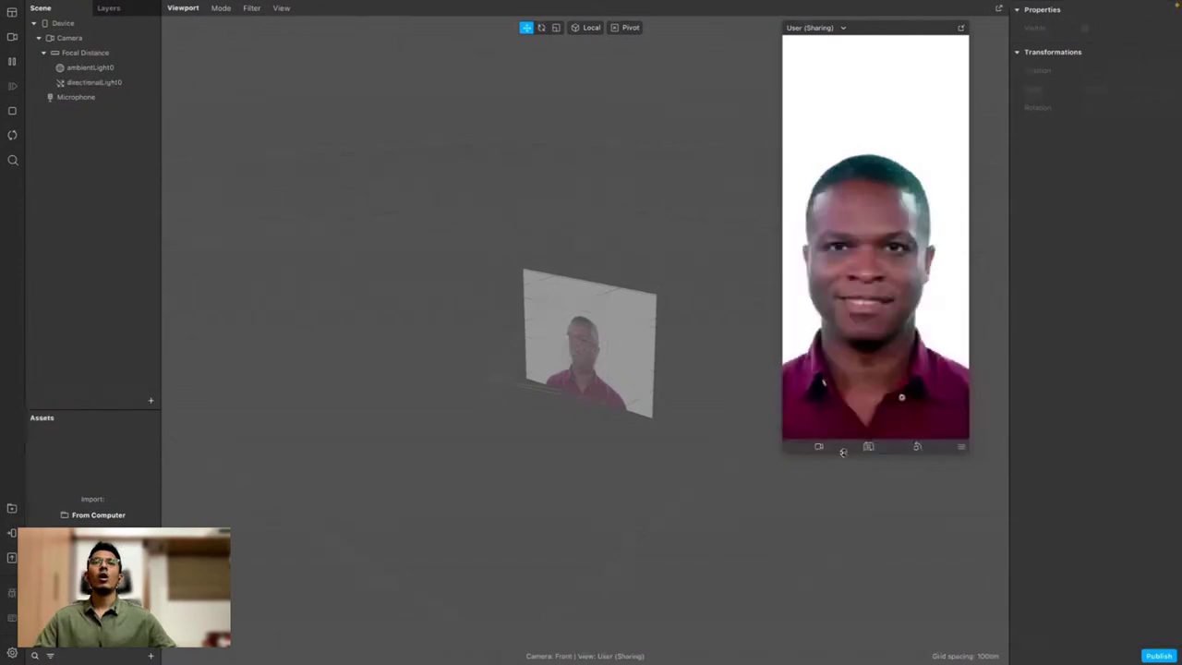
{"action": "left_click", "coordinate": [917, 446]}
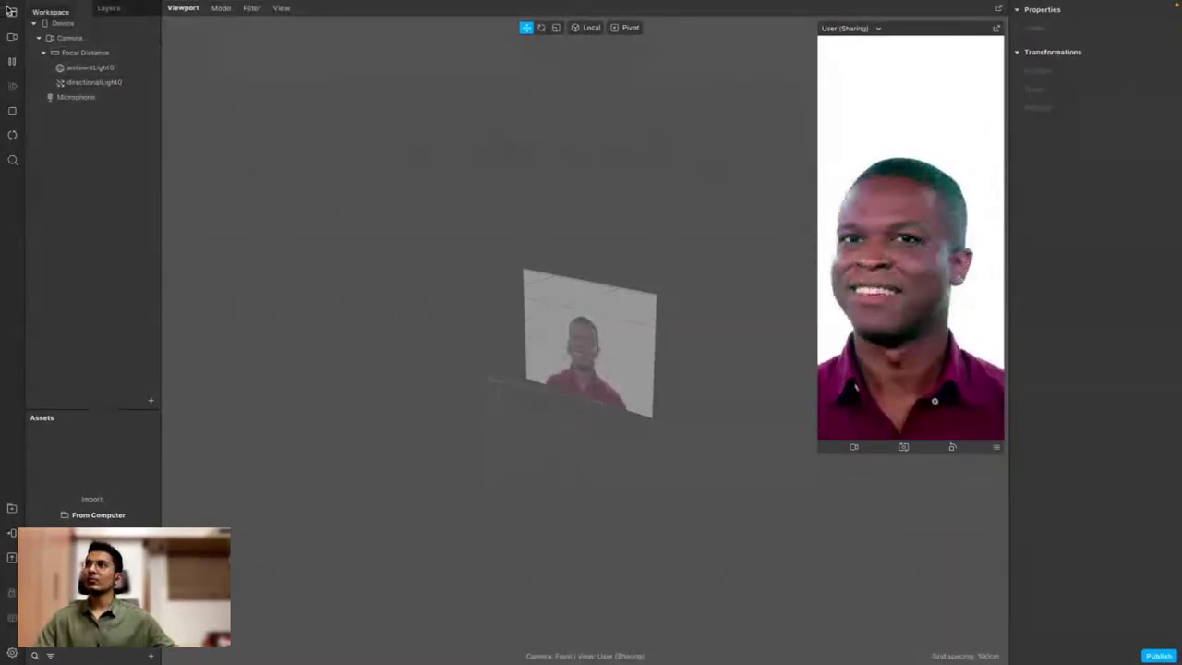
View the workspace options for showing additional editors and panels, leaving the layout as it is
{"action": "left_click", "coordinate": [11, 10]}
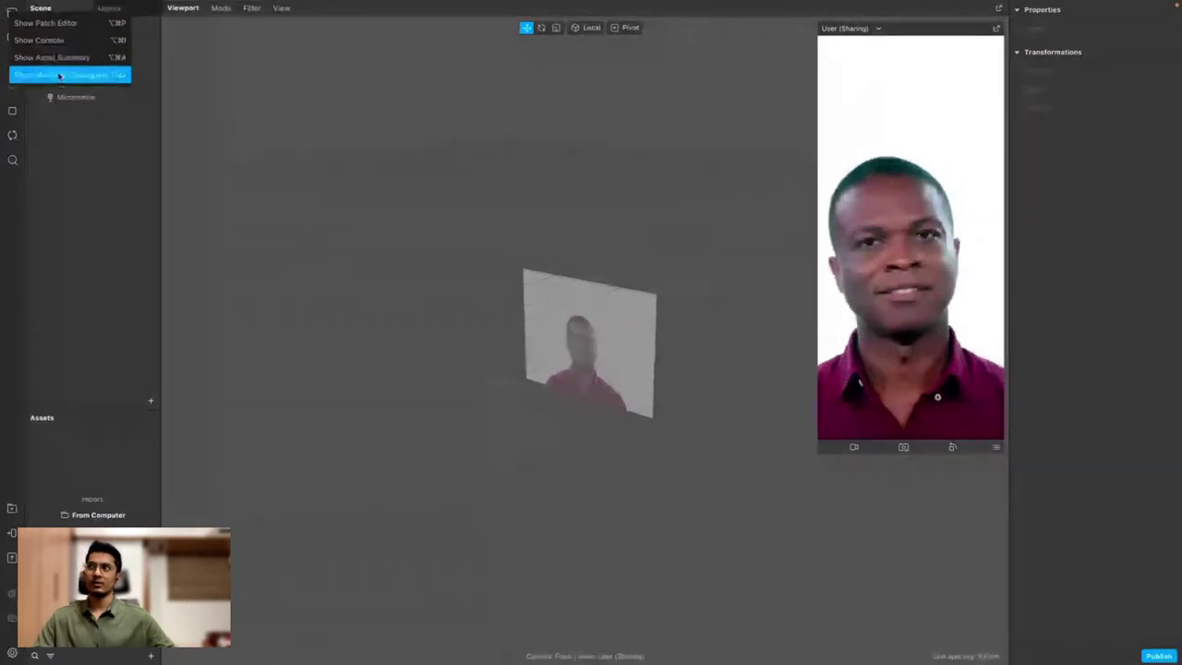
{"action": "key", "text": "Escape"}
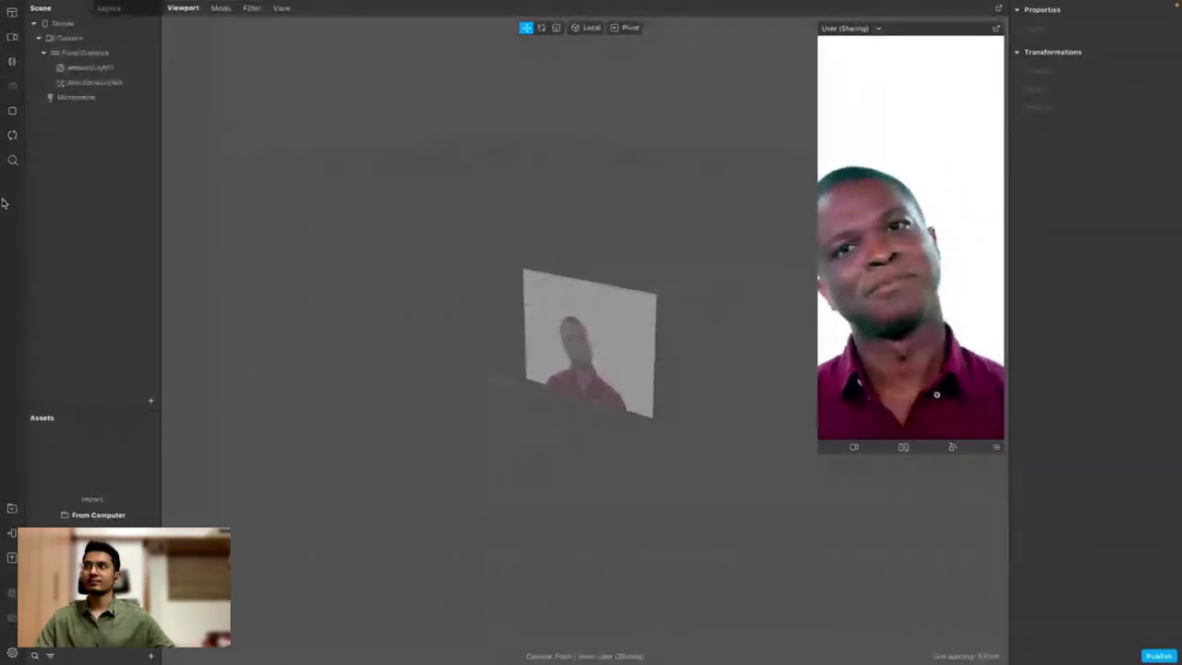
Preview the scene with several Real-Time Simulation face videos, return to the first one and browse the remaining videos
{"action": "left_click", "coordinate": [13, 38]}
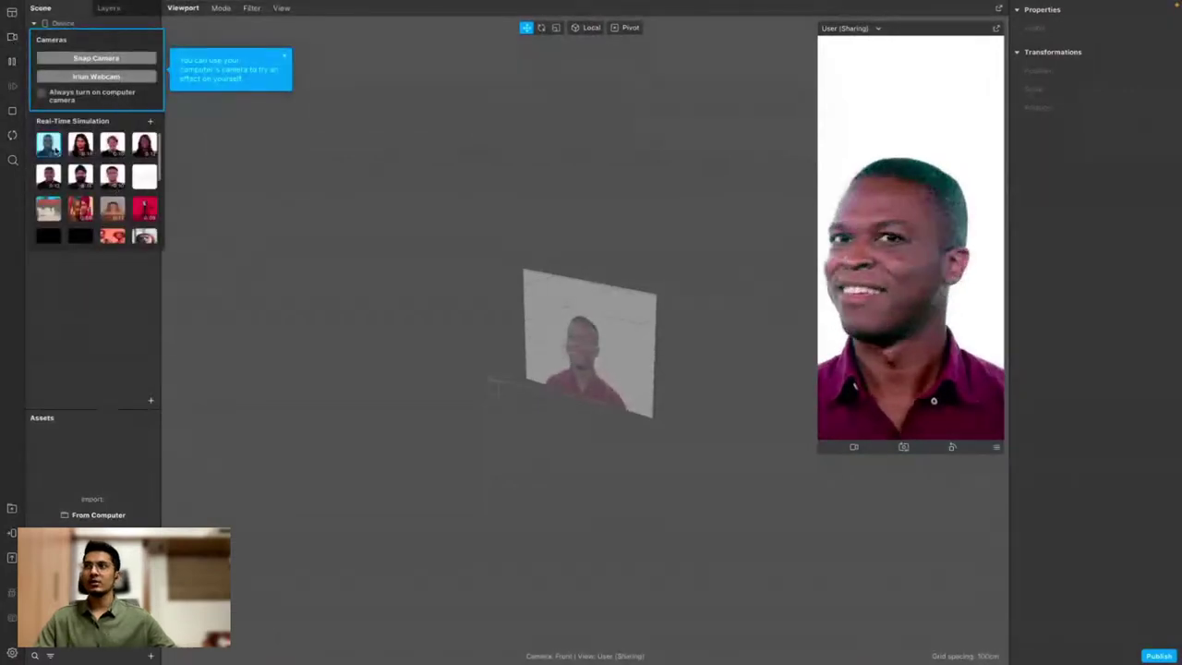
{"action": "left_click", "coordinate": [79, 149]}
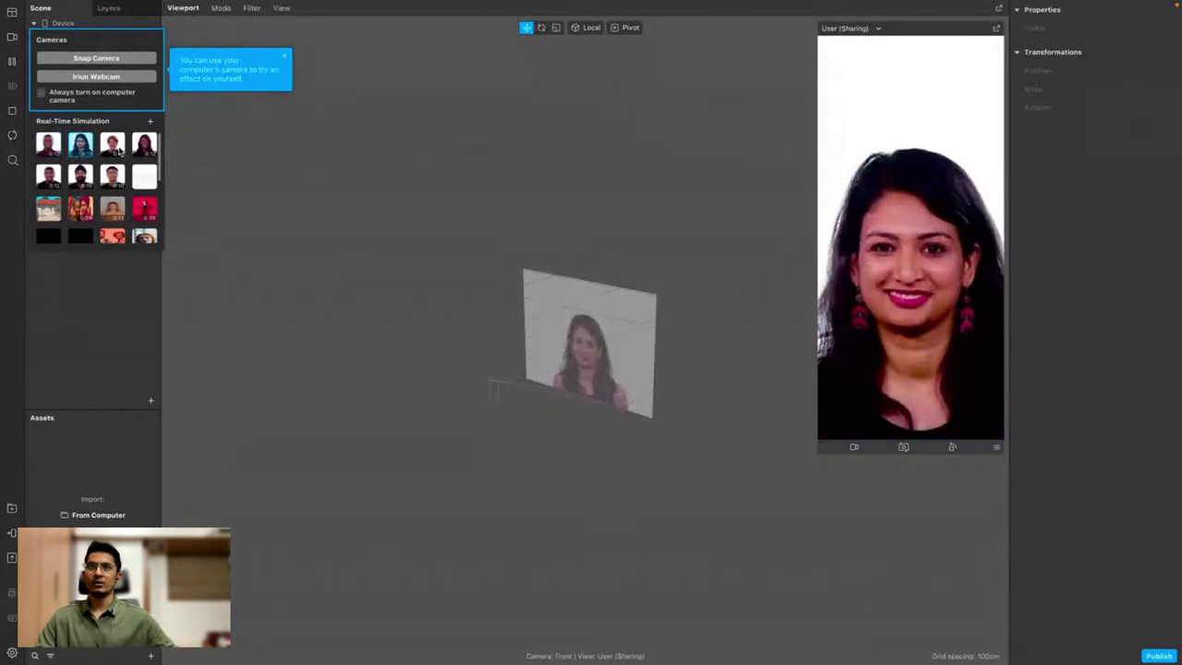
{"action": "left_click", "coordinate": [112, 149]}
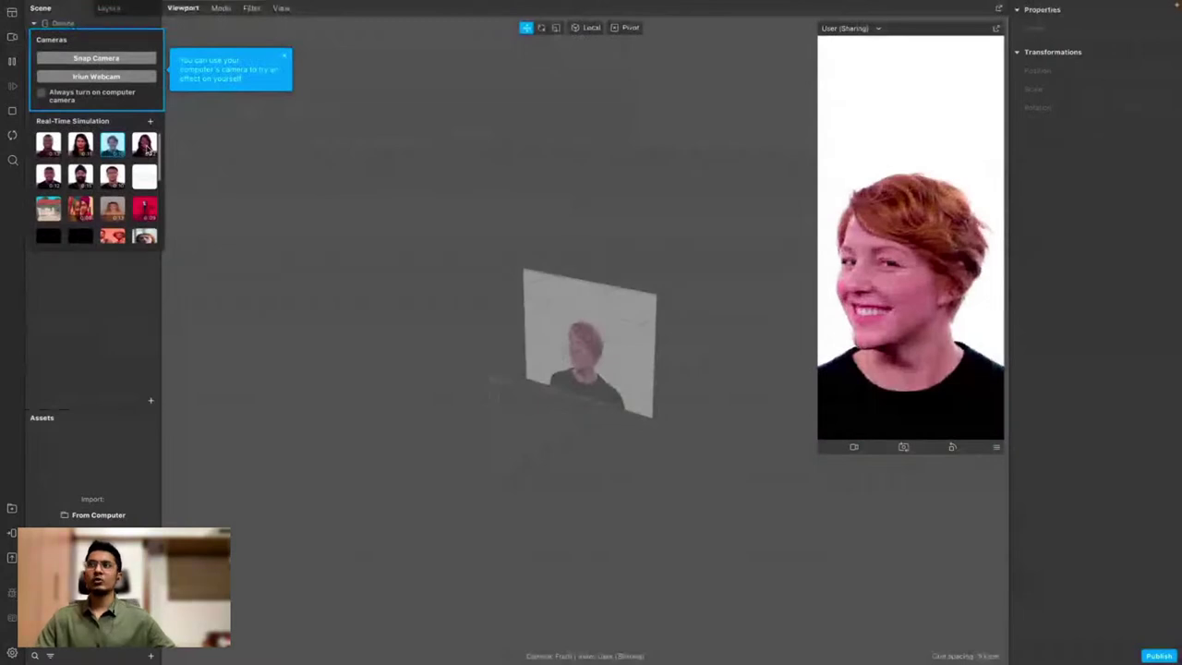
{"action": "left_click", "coordinate": [112, 176]}
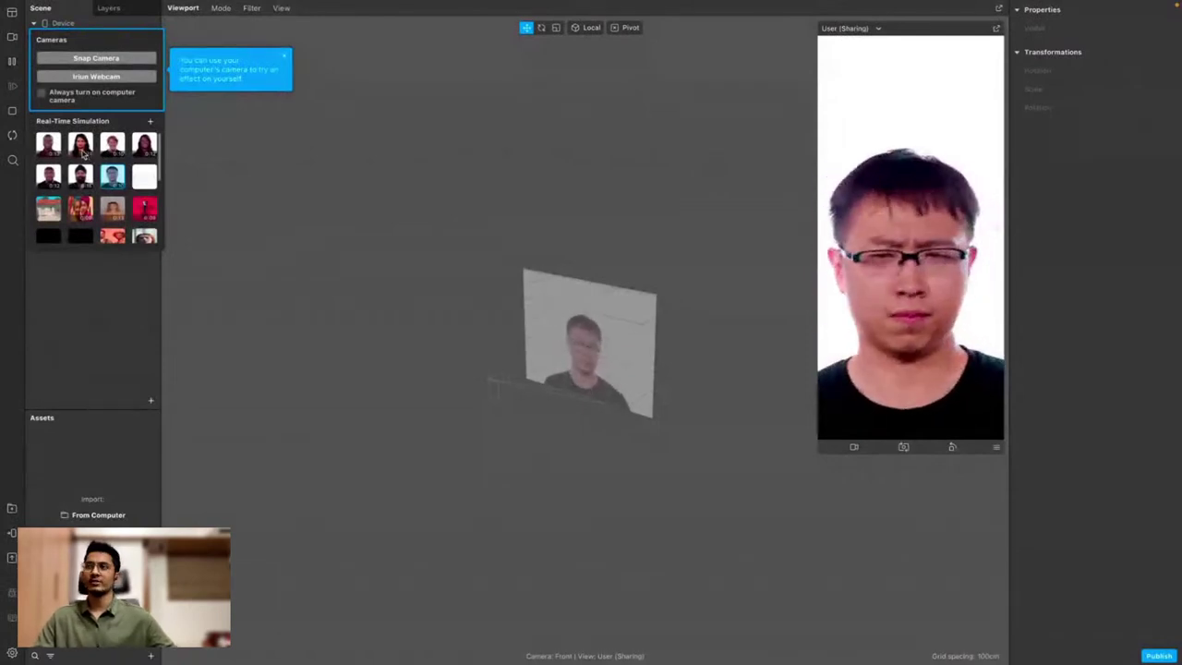
{"action": "left_click", "coordinate": [56, 177]}
{"action": "left_click", "coordinate": [80, 176]}
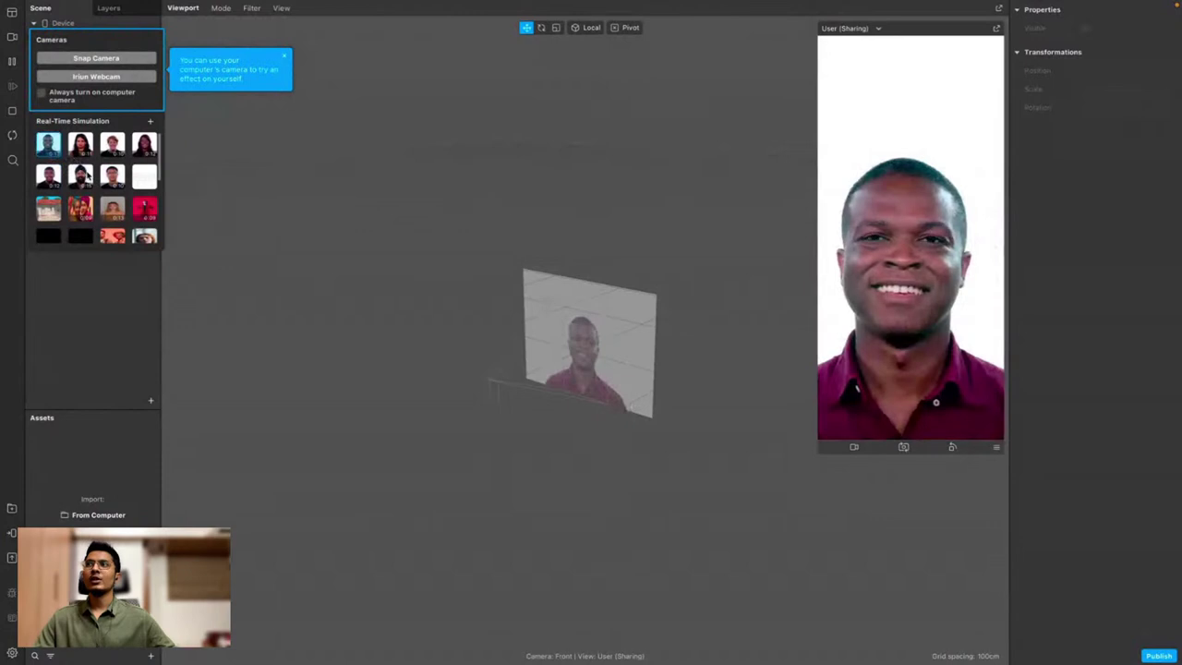
{"action": "scroll", "coordinate": [92, 185], "scroll_direction": "down", "scroll_amount": 3}
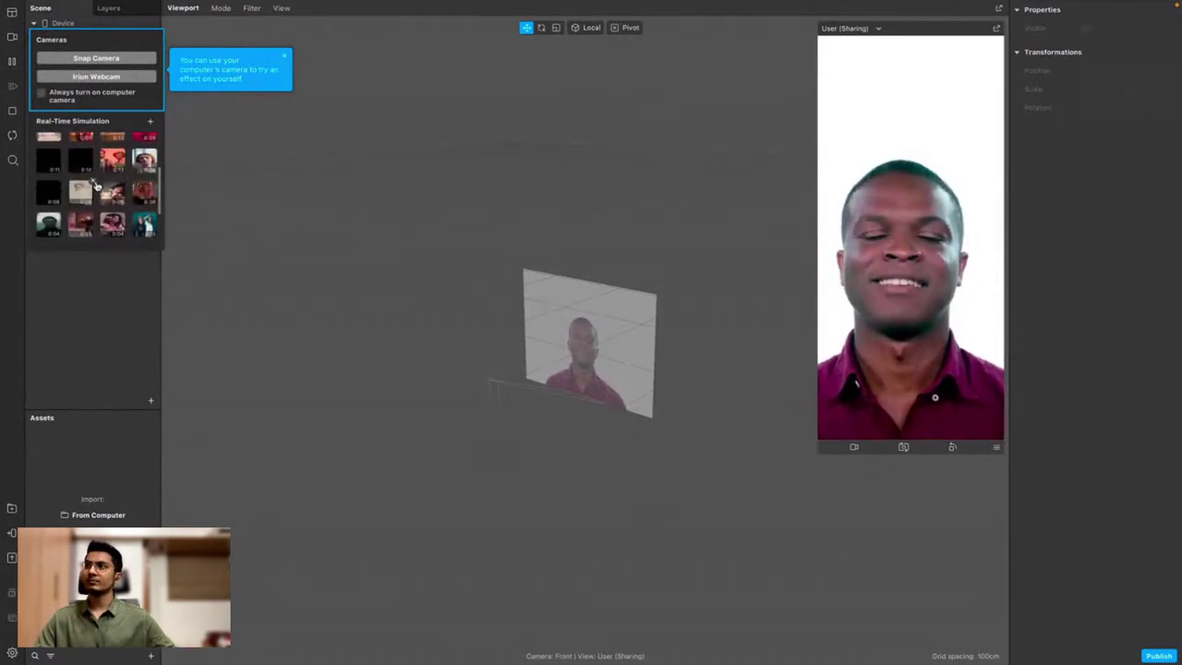
Switch the Real-Time Simulation to the face video of the long-haired woman wearing red earrings
{"action": "scroll", "coordinate": [74, 166], "scroll_direction": "up", "scroll_amount": 3}
{"action": "left_click", "coordinate": [77, 148]}
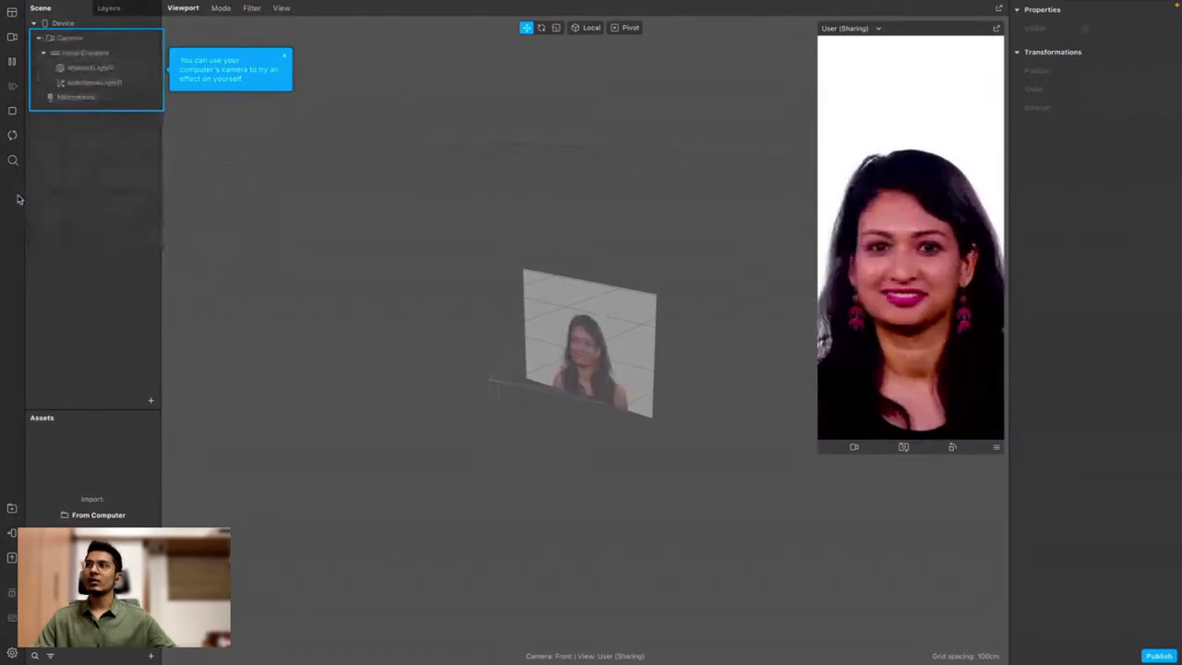
Try advancing the paused simulation video by one frame, and resume its playback
{"action": "mouse_move", "coordinate": [15, 42]}
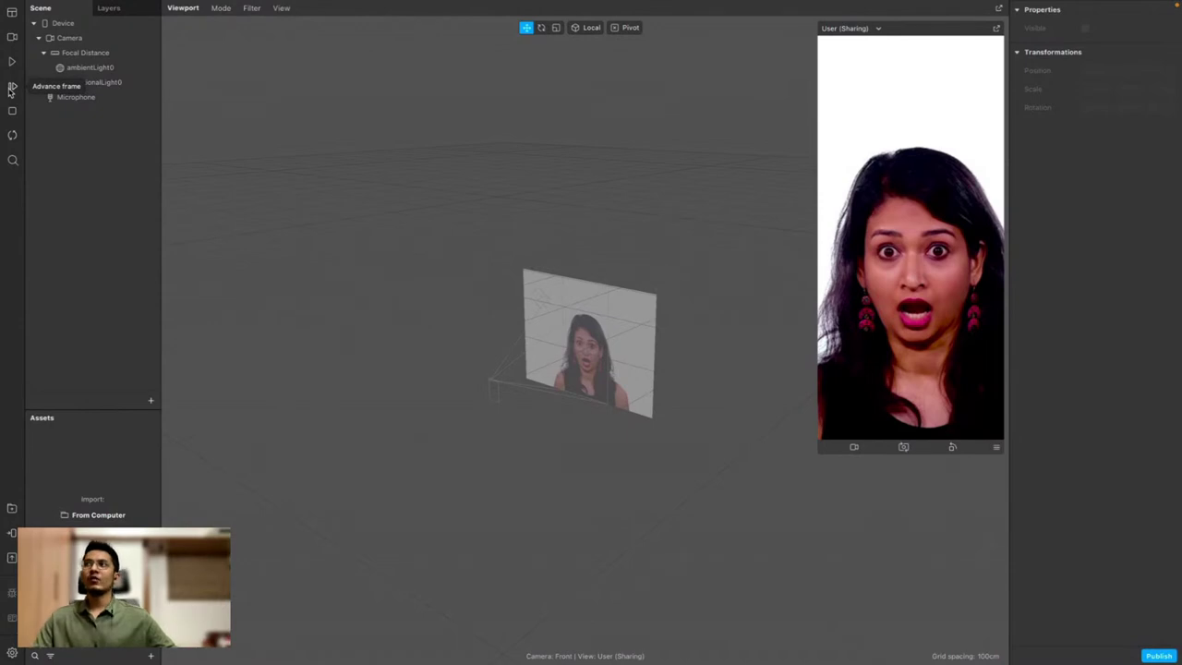
{"action": "left_click", "coordinate": [12, 86]}
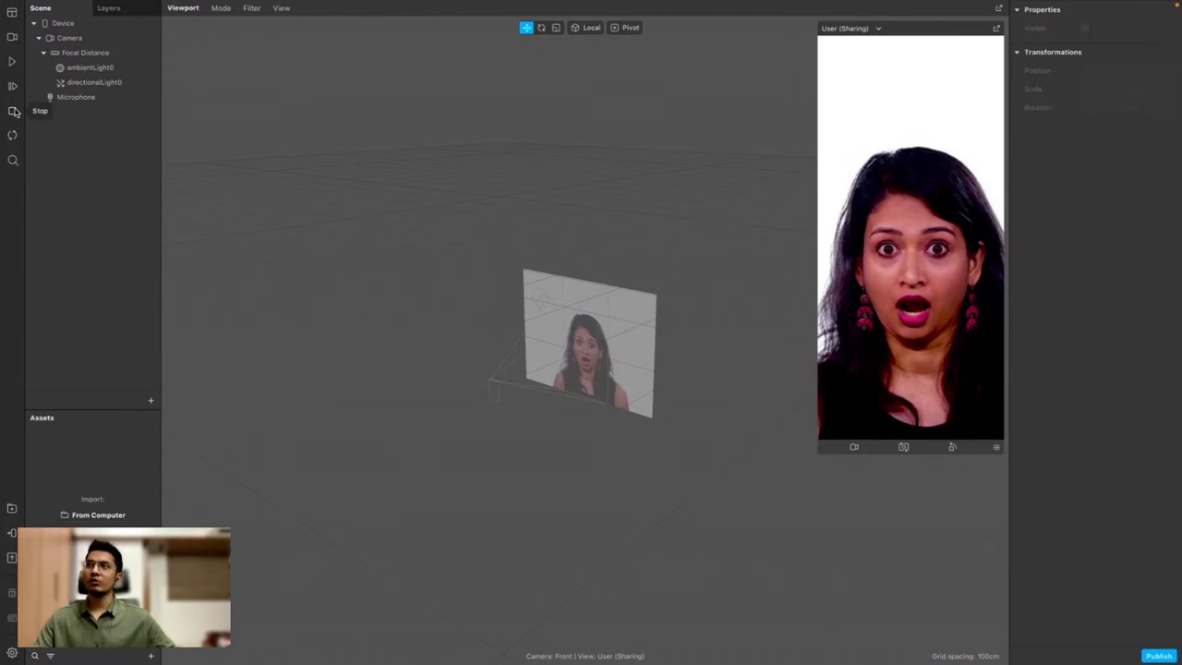
{"action": "left_click", "coordinate": [12, 62]}
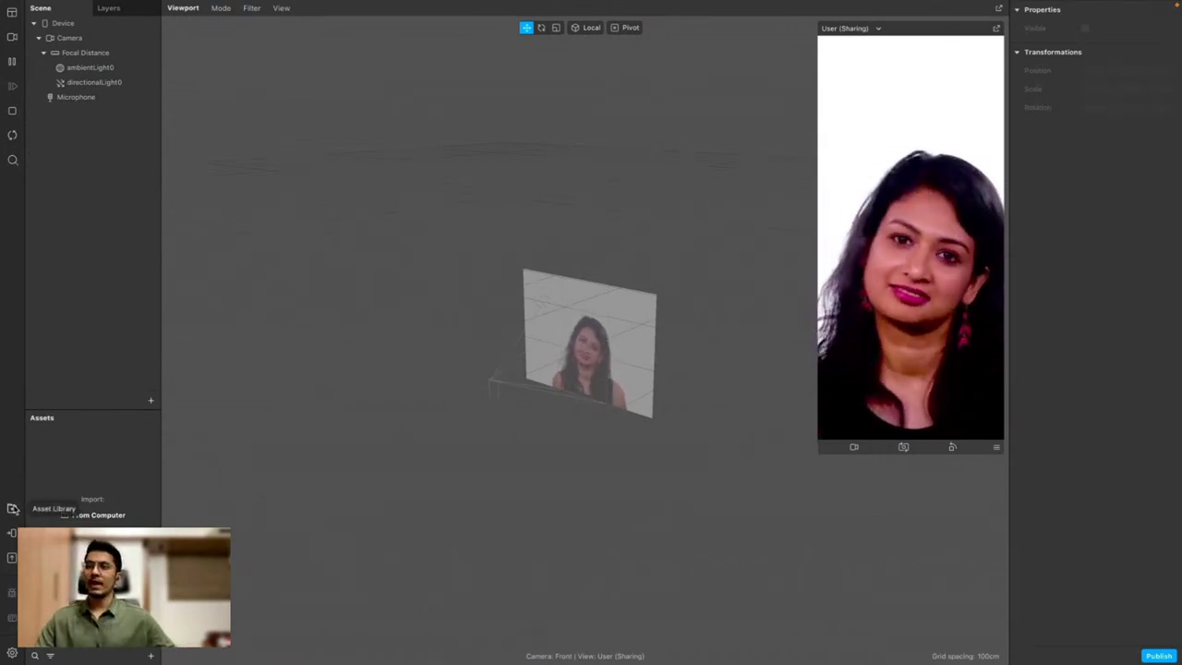
Open the AR Library and browse its 3D Objects and Music and Sound categories
{"action": "left_click", "coordinate": [13, 509]}
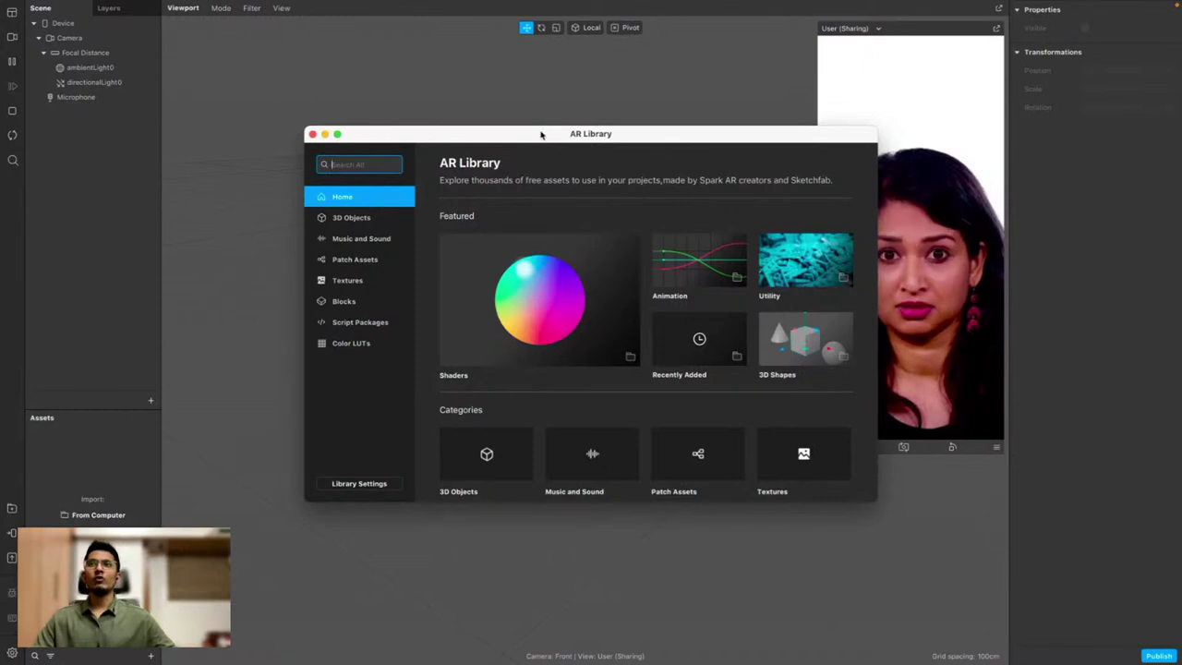
{"action": "left_click_drag", "start_coordinate": [548, 141], "coordinate": [491, 135]}
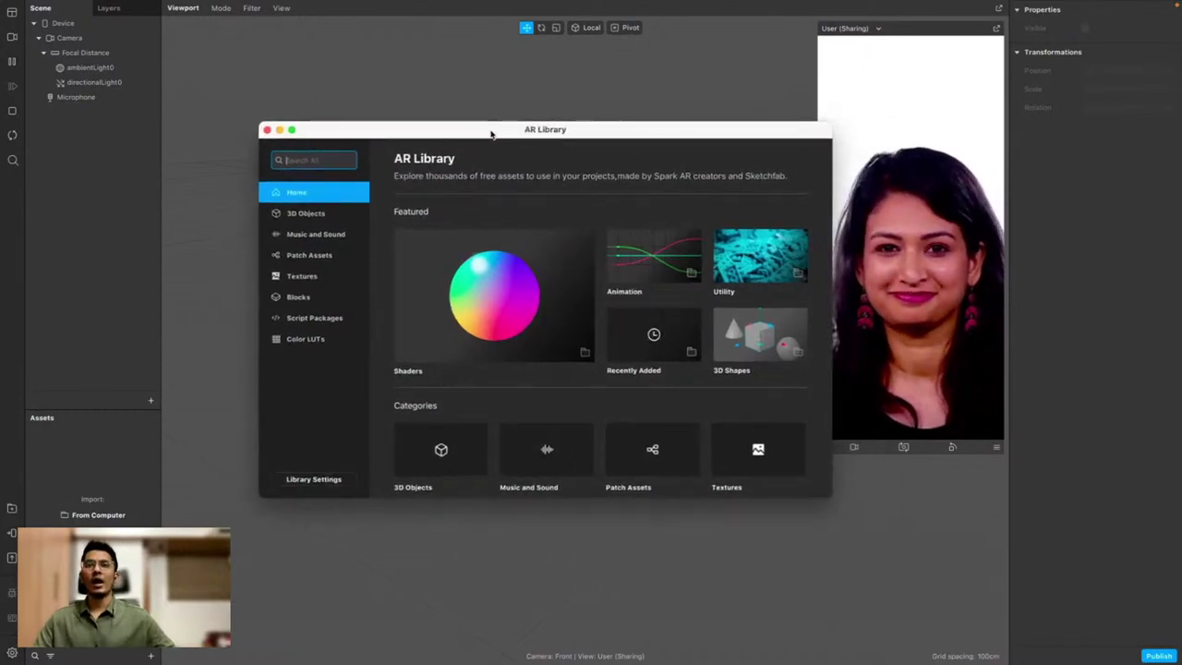
{"action": "left_click", "coordinate": [331, 212]}
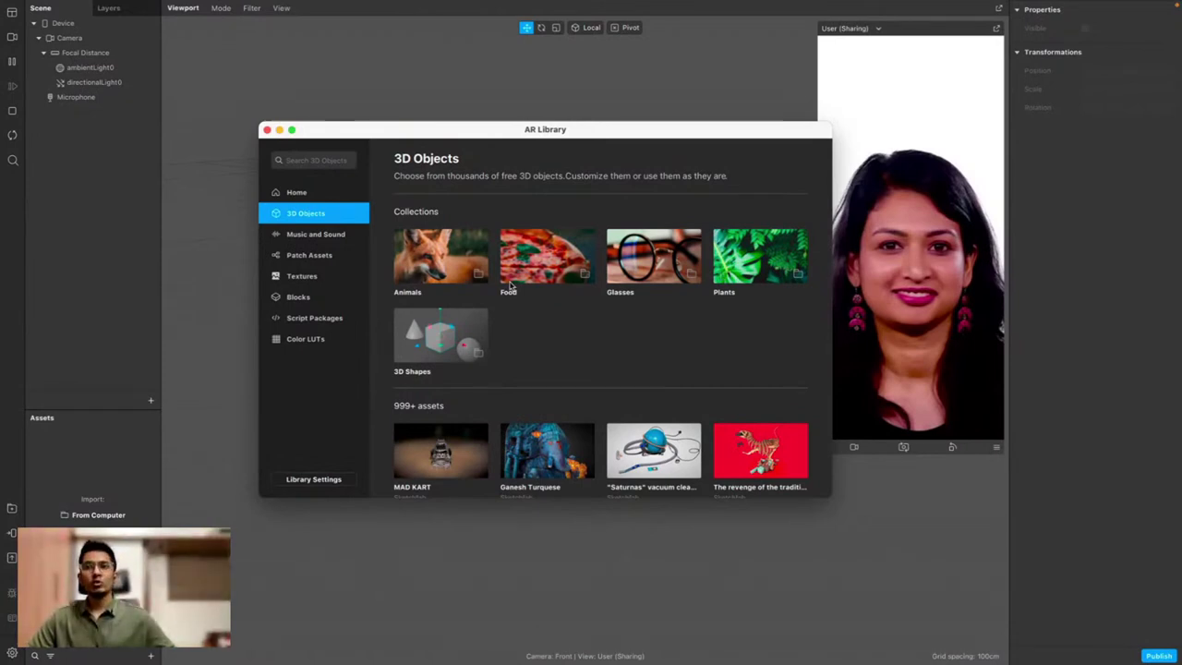
{"action": "scroll", "coordinate": [509, 286], "scroll_direction": "down", "scroll_amount": 2}
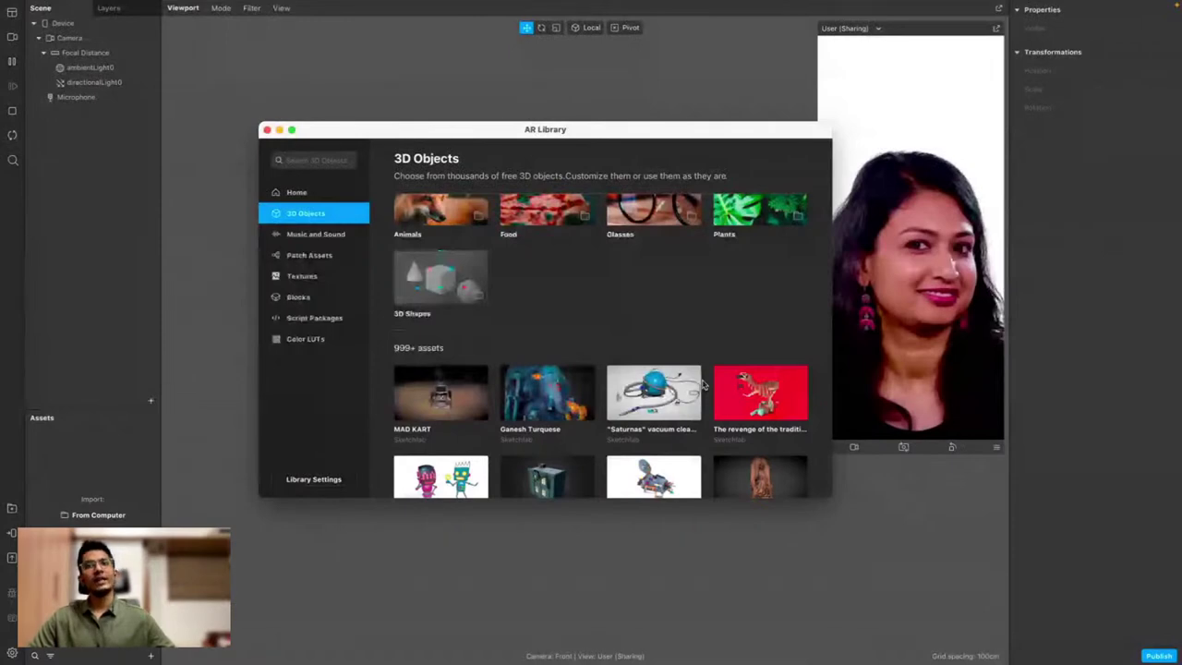
{"action": "left_click", "coordinate": [322, 235]}
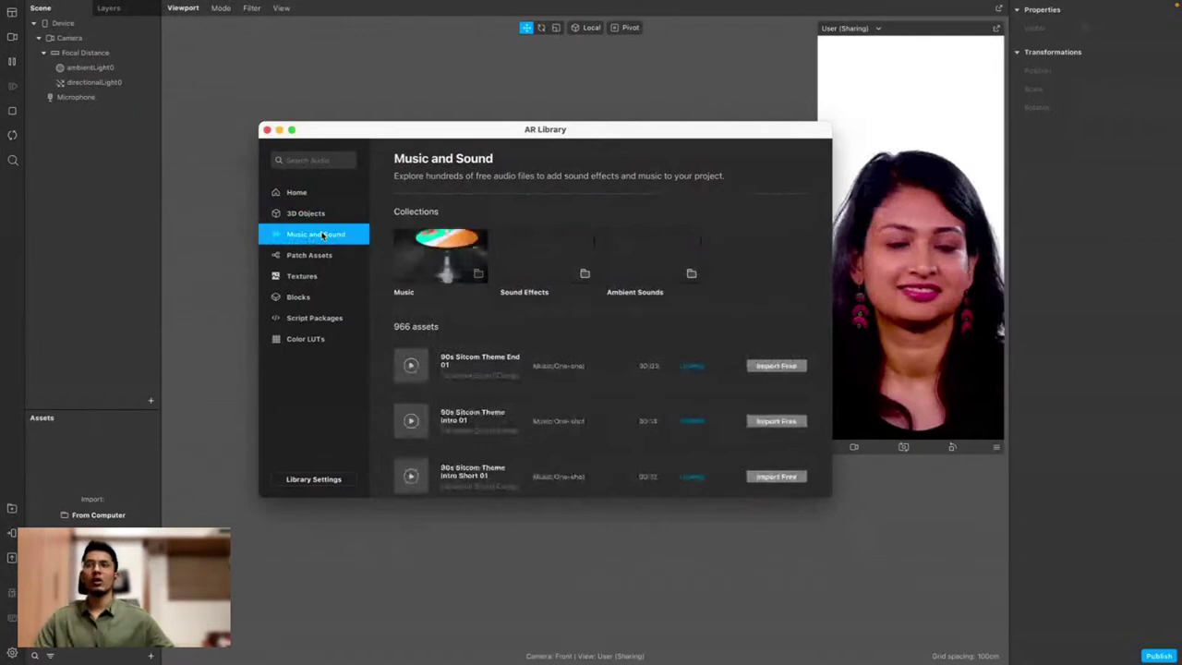
{"action": "scroll", "coordinate": [557, 332], "scroll_direction": "down", "scroll_amount": 1}
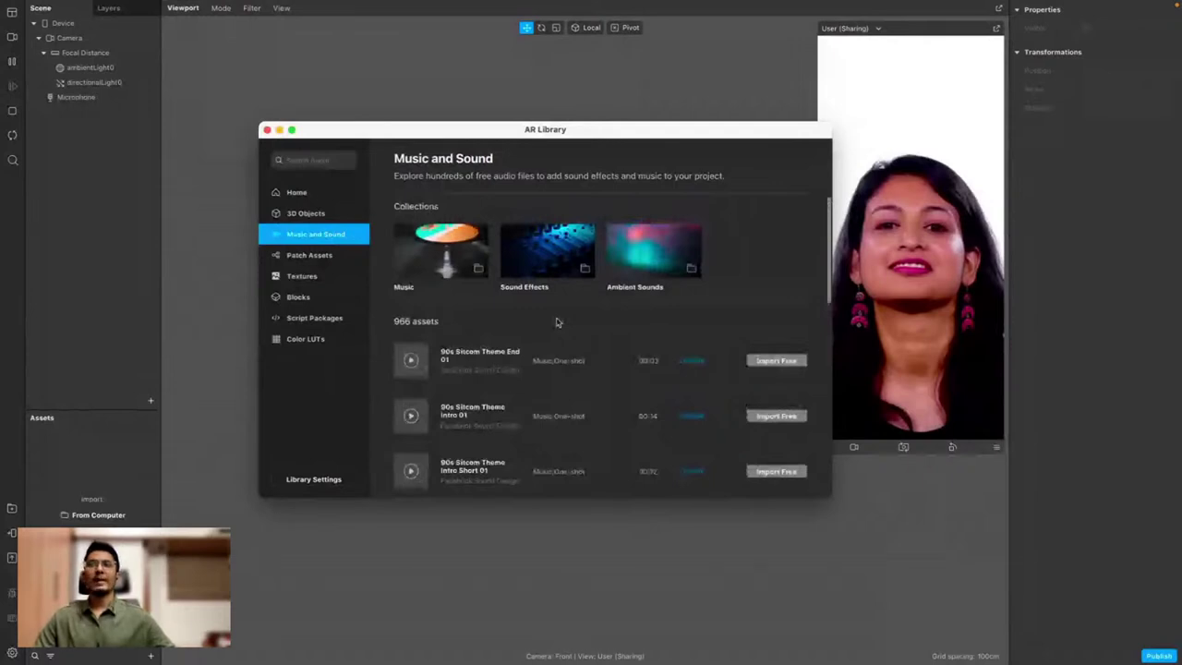
Browse the Patch Assets and Textures categories of the AR Library
{"action": "left_click", "coordinate": [309, 255]}
{"action": "scroll", "coordinate": [532, 307], "scroll_direction": "down", "scroll_amount": 2}
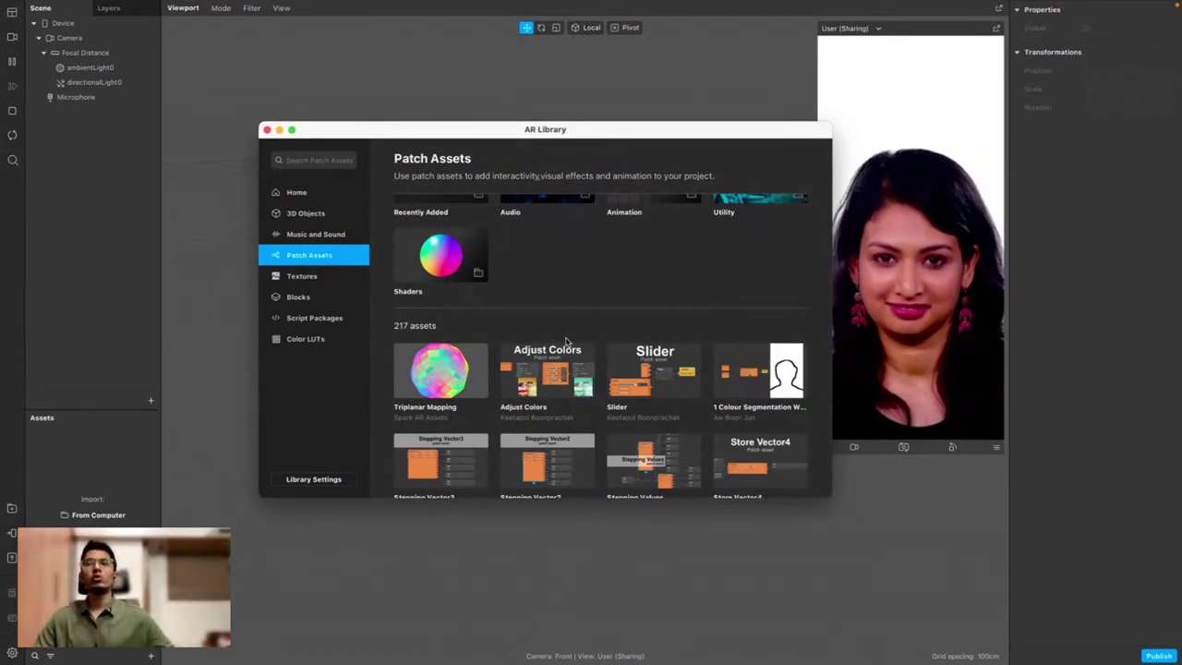
{"action": "scroll", "coordinate": [567, 342], "scroll_direction": "down", "scroll_amount": 2}
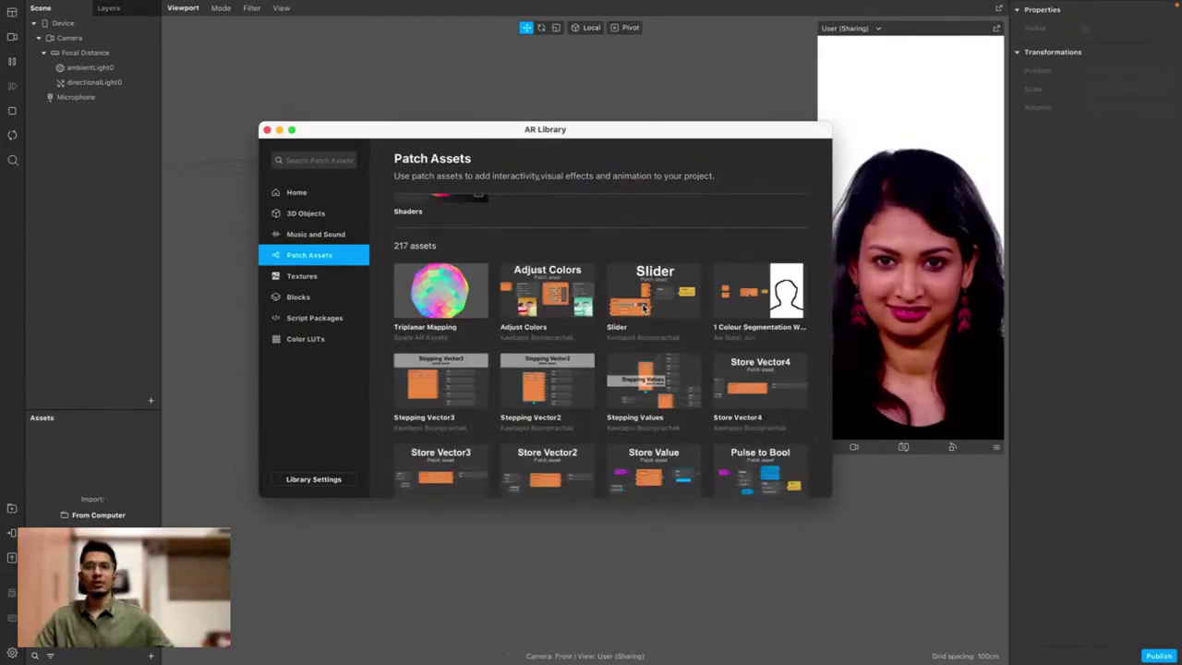
{"action": "left_click", "coordinate": [304, 276]}
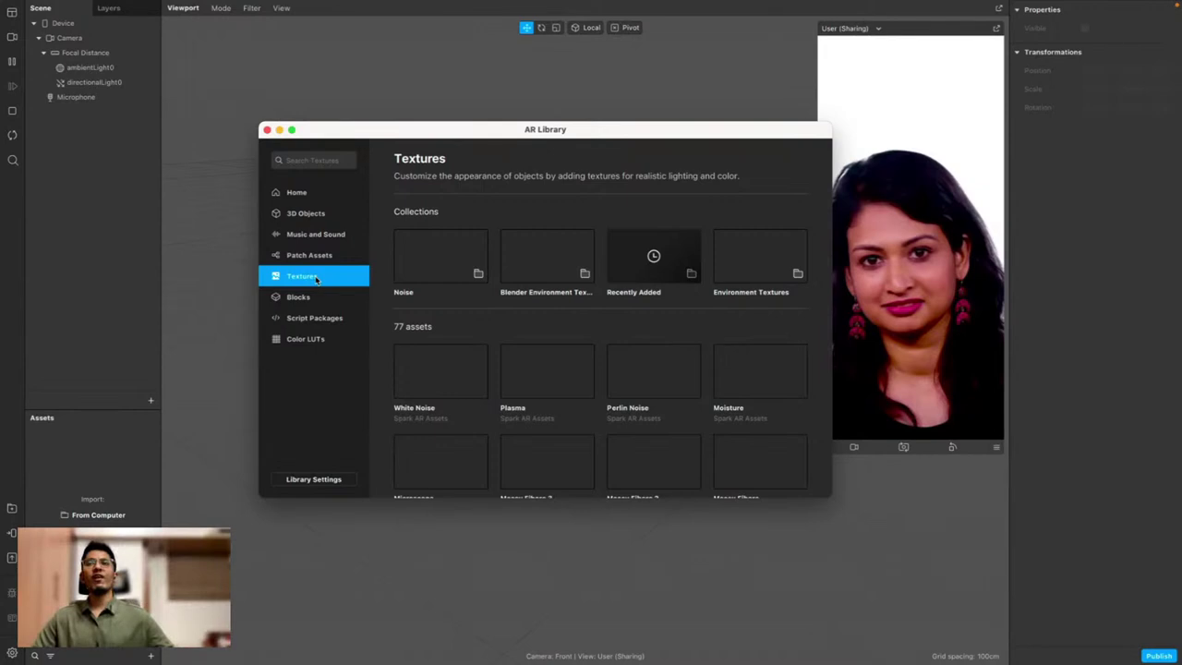
{"action": "scroll", "coordinate": [585, 348], "scroll_direction": "down", "scroll_amount": 2}
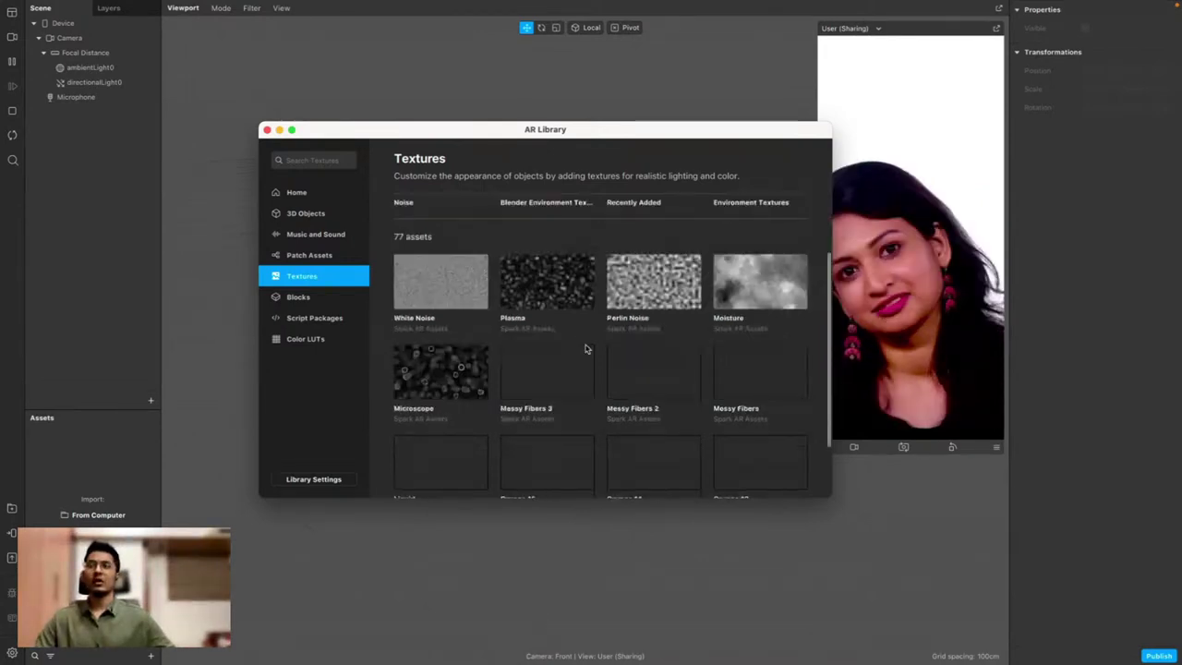
View the Blocks, Script Packages and Color LUTs categories, and close the AR Library without importing anything
{"action": "left_click", "coordinate": [298, 296]}
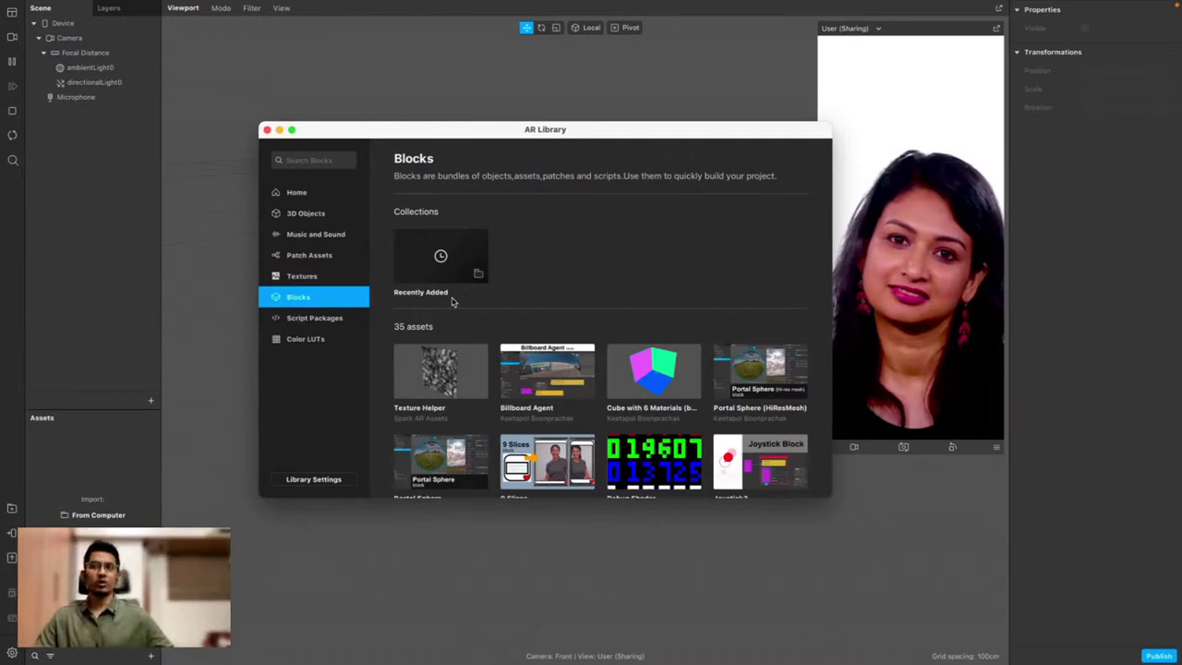
{"action": "left_click", "coordinate": [314, 318]}
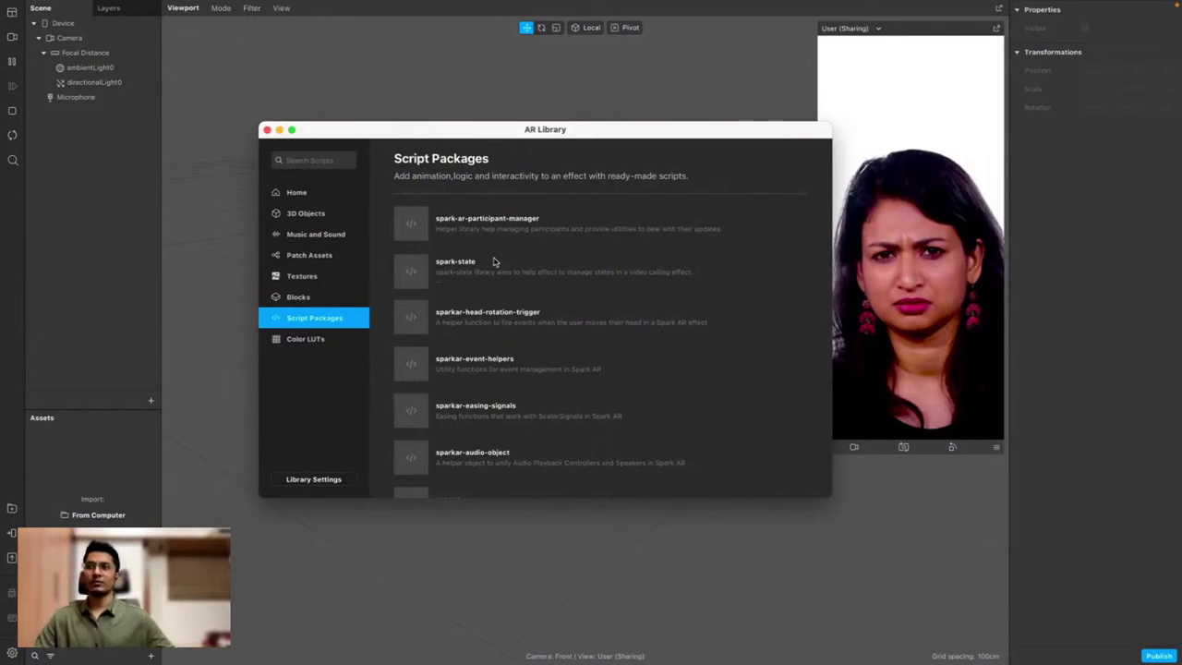
{"action": "left_click", "coordinate": [314, 339]}
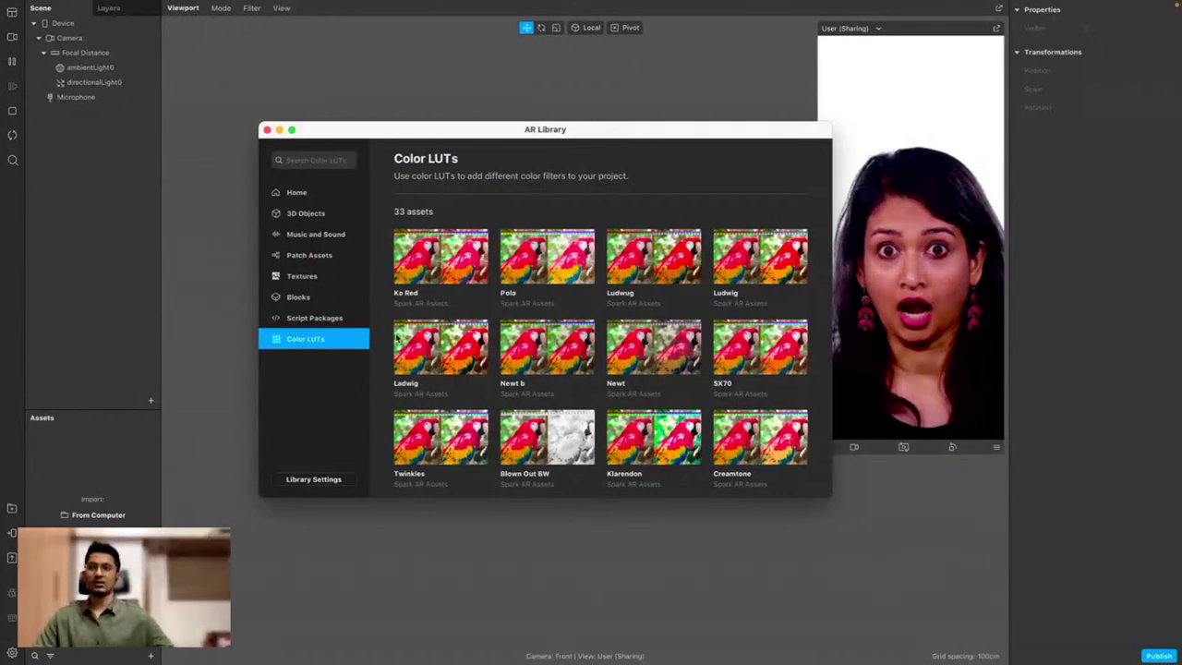
{"action": "left_click", "coordinate": [267, 130]}
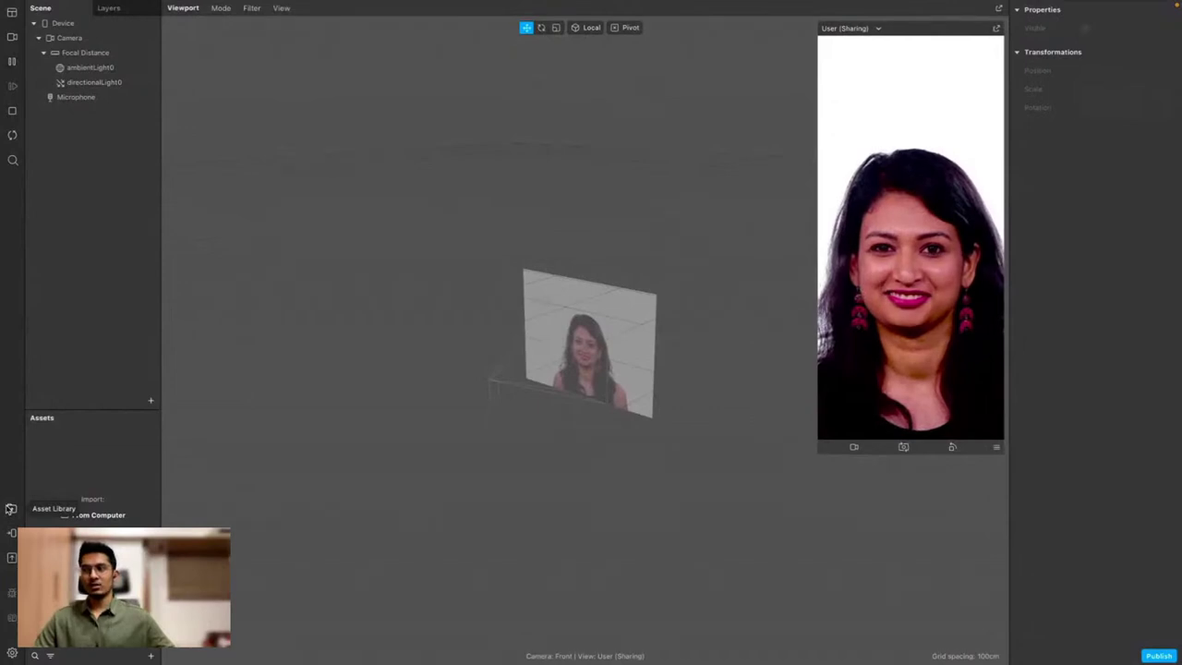
Look over the effect publishing options, the problem report form and the help tutorials, closing each without submitting anything
{"action": "left_click", "coordinate": [11, 533]}
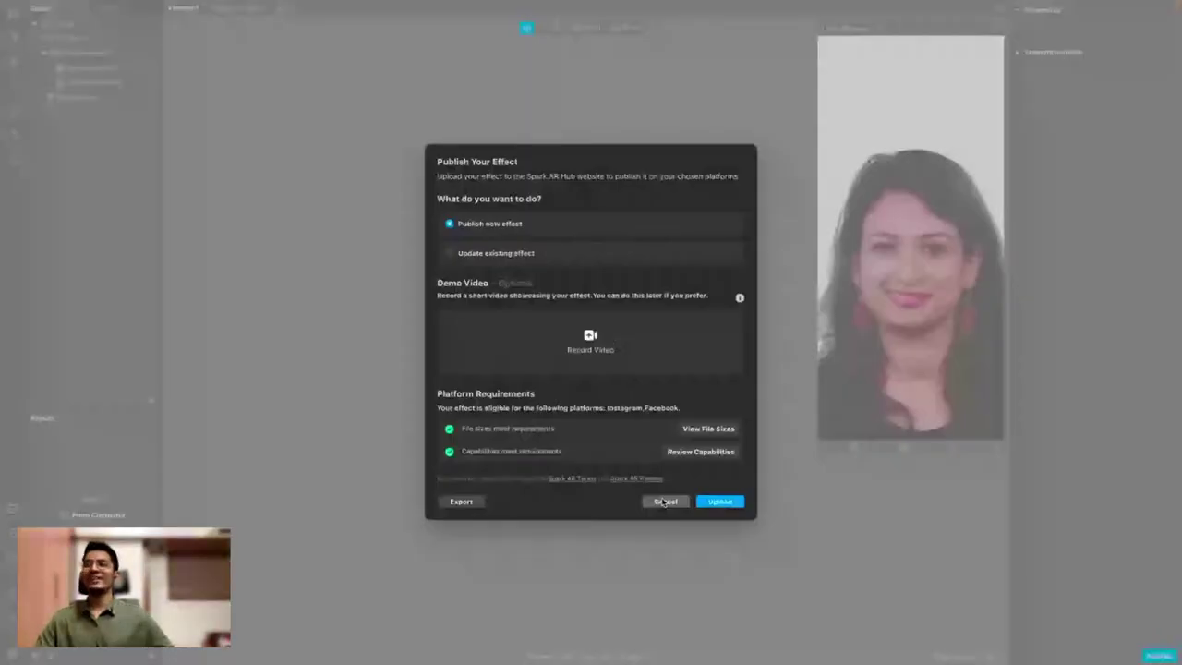
{"action": "left_click", "coordinate": [663, 502]}
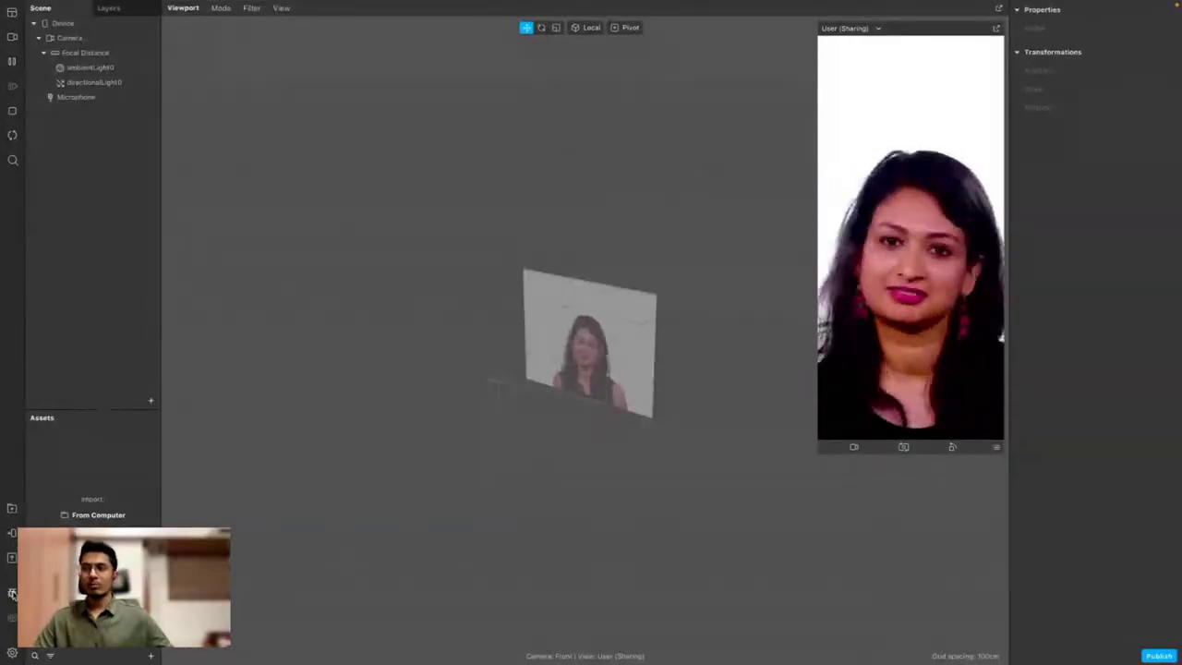
{"action": "left_click", "coordinate": [12, 593]}
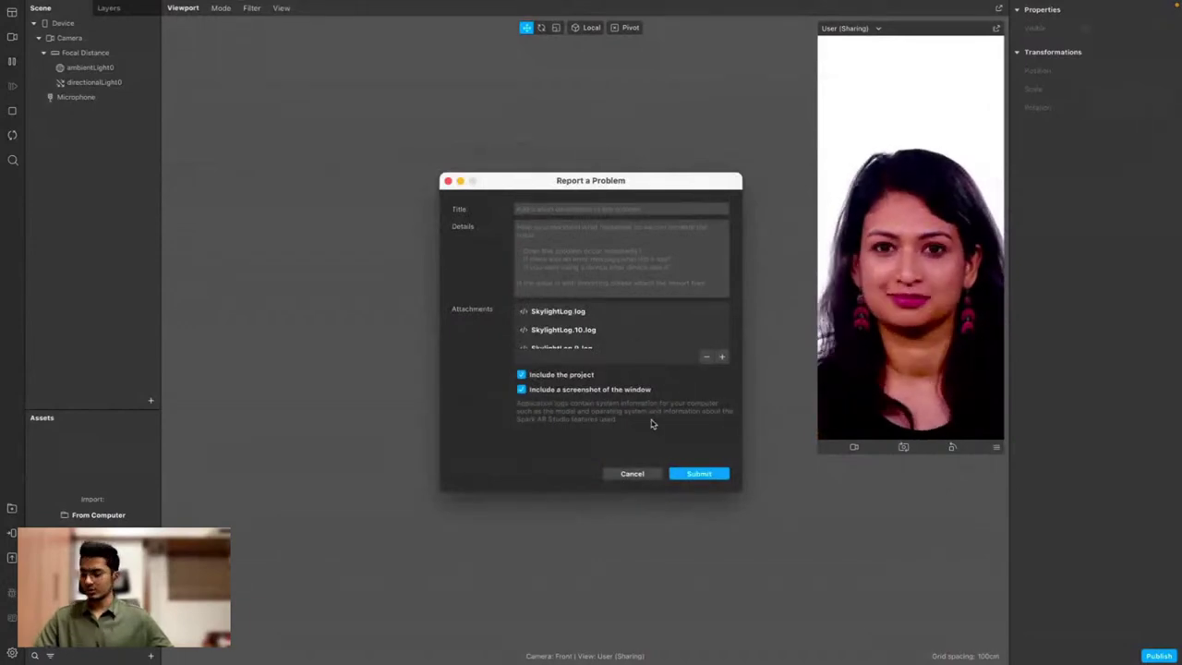
{"action": "left_click", "coordinate": [632, 473]}
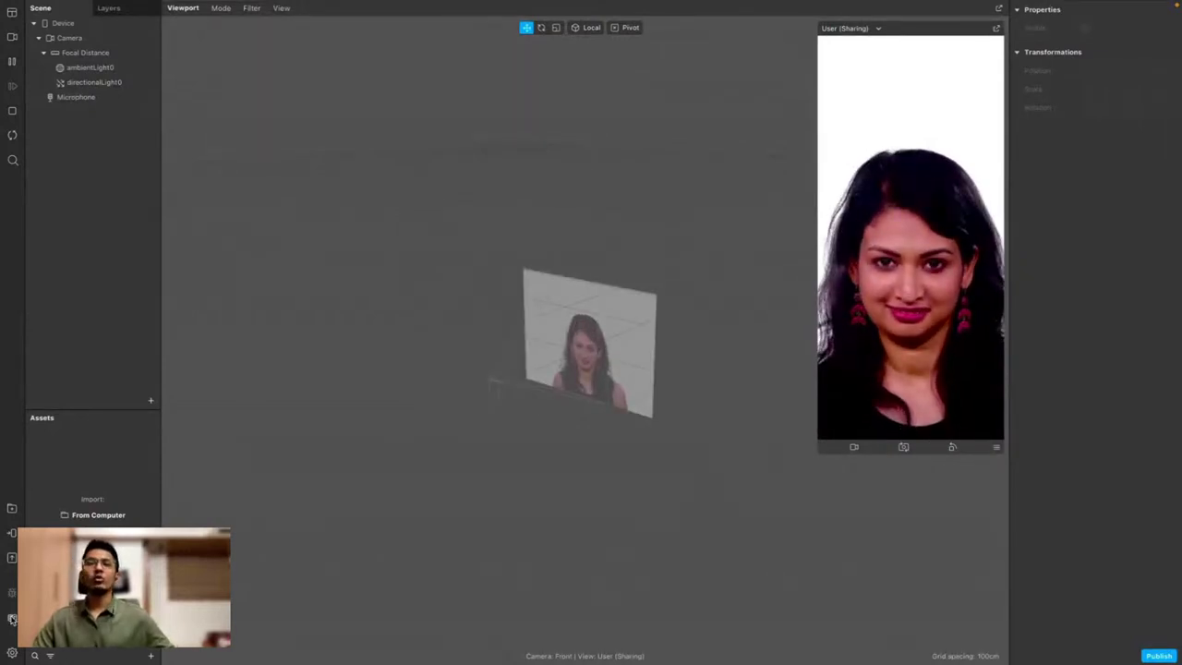
{"action": "left_click", "coordinate": [11, 618]}
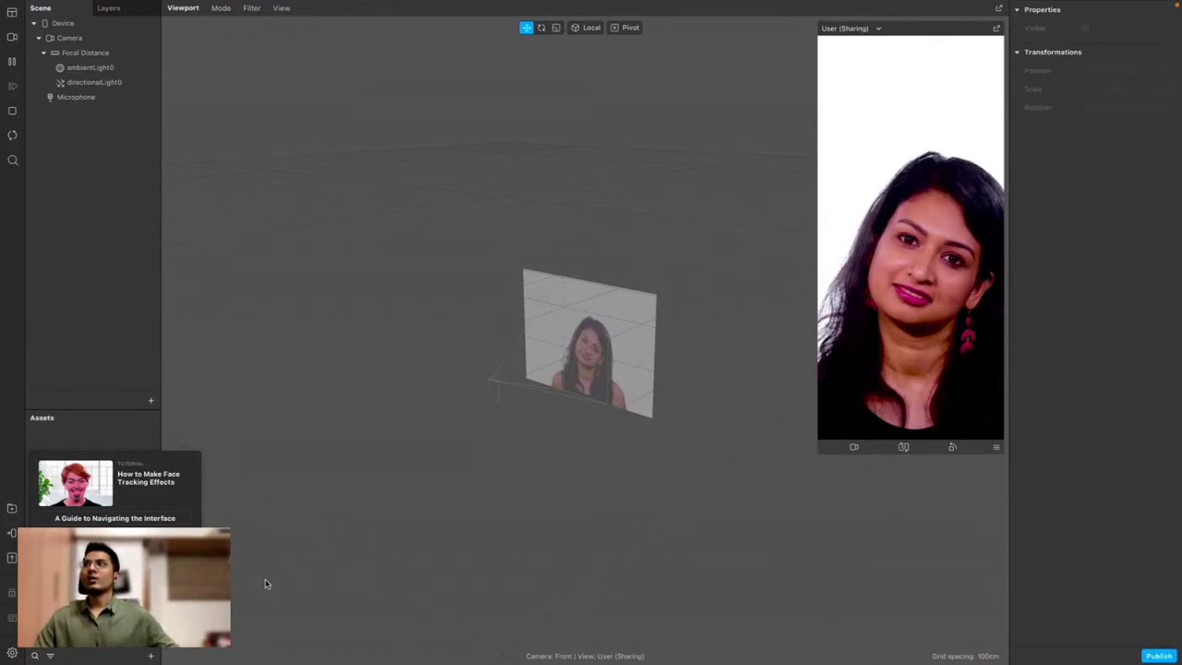
{"action": "mouse_move", "coordinate": [90, 497]}
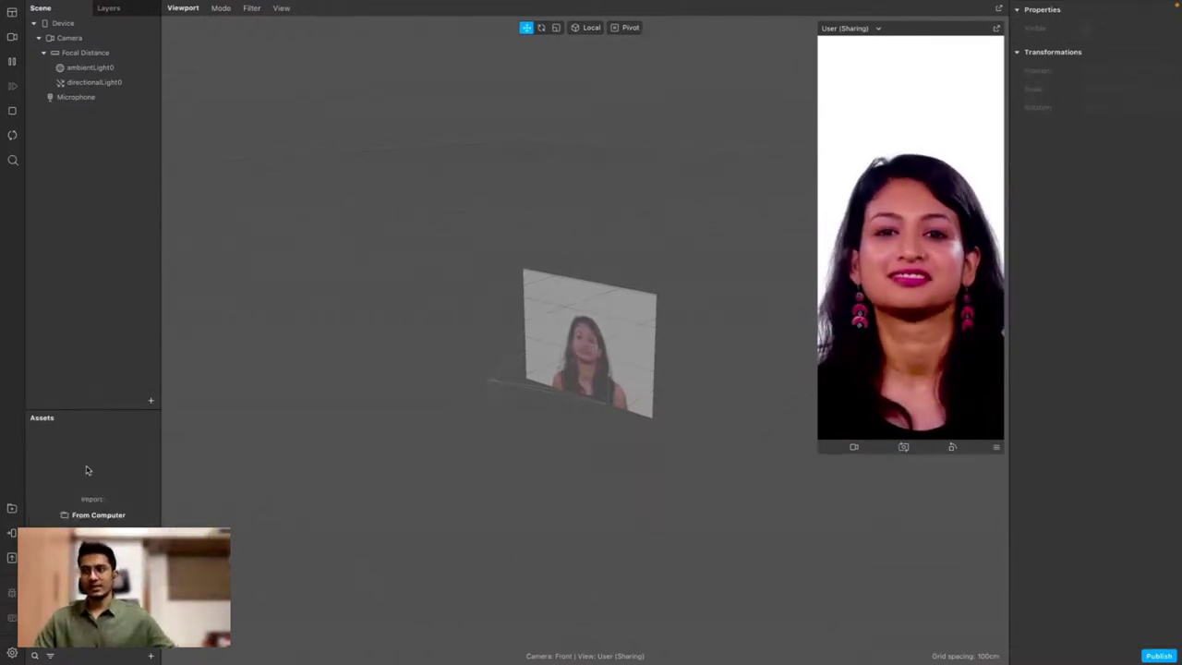
View the options for adding assets to the project, without choosing any
{"action": "scroll", "coordinate": [454, 420], "scroll_direction": "up", "scroll_amount": 2}
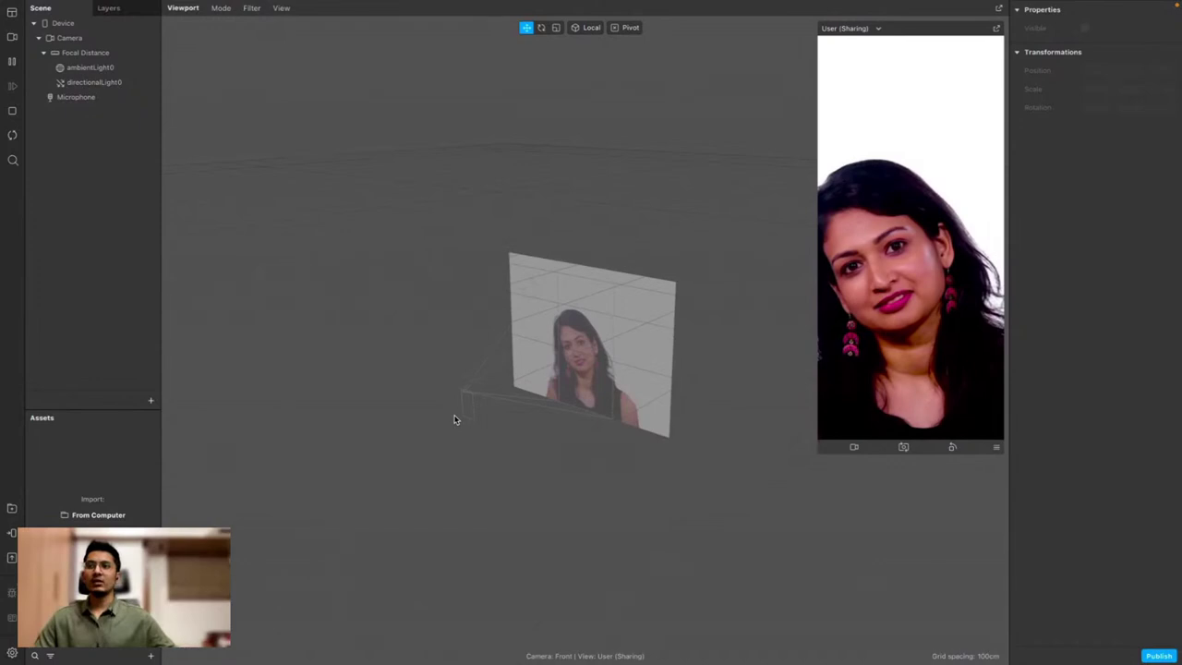
{"action": "scroll", "coordinate": [453, 420], "scroll_direction": "up", "scroll_amount": 3}
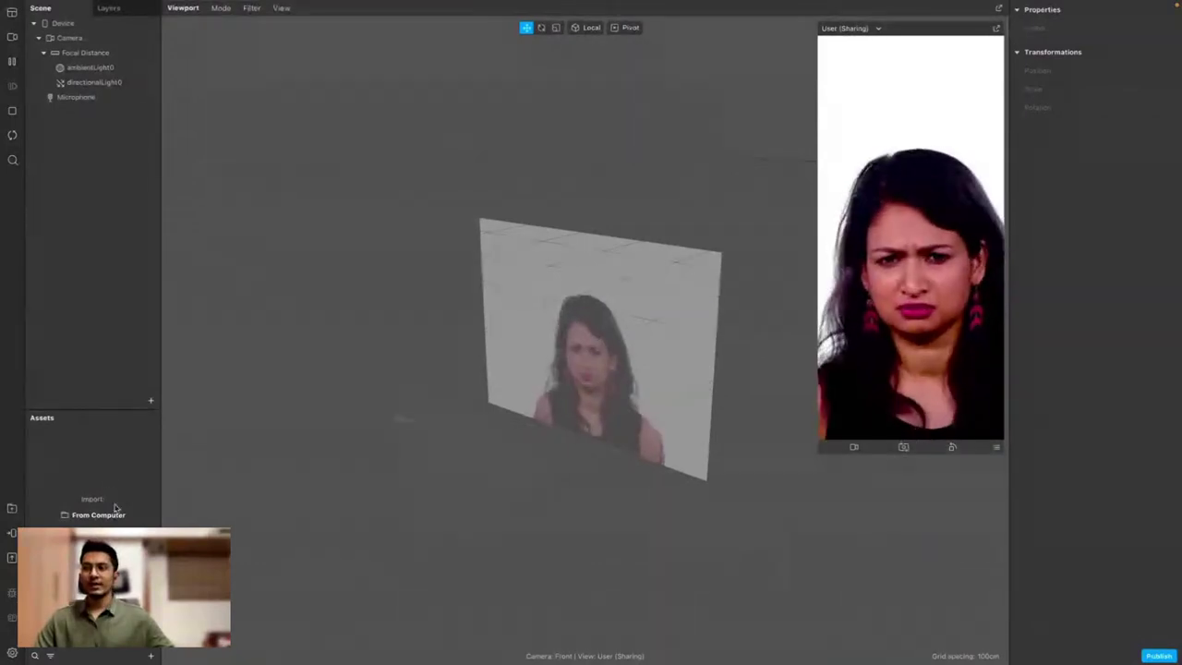
{"action": "left_click", "coordinate": [151, 655]}
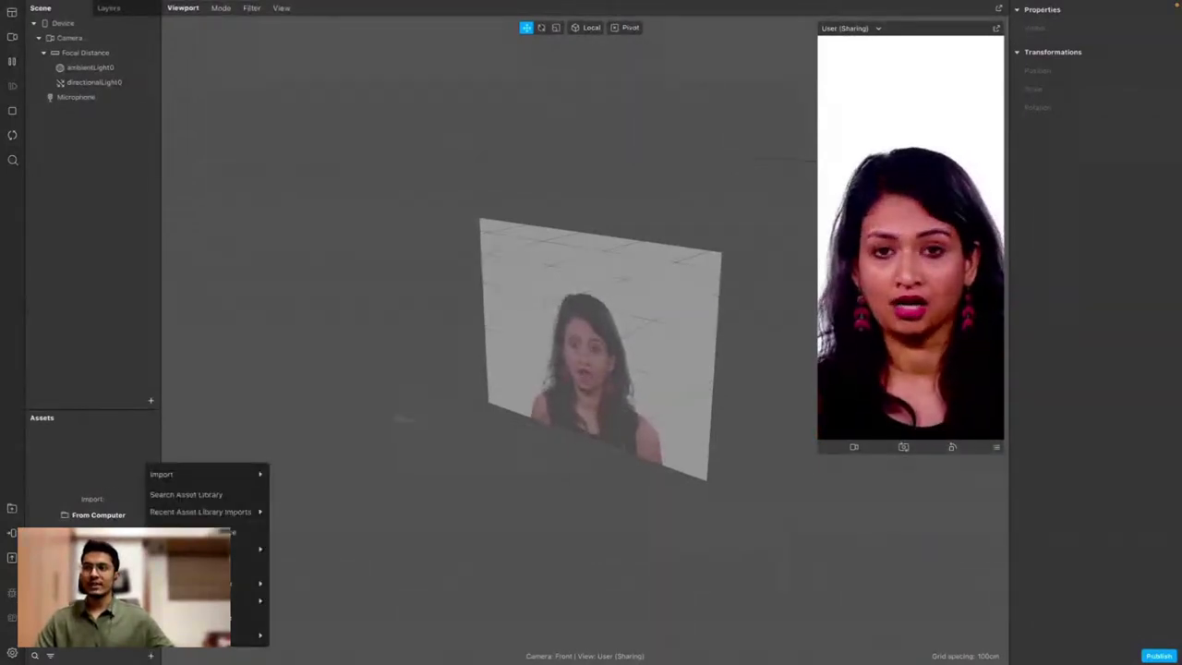
{"action": "left_click", "coordinate": [151, 656]}
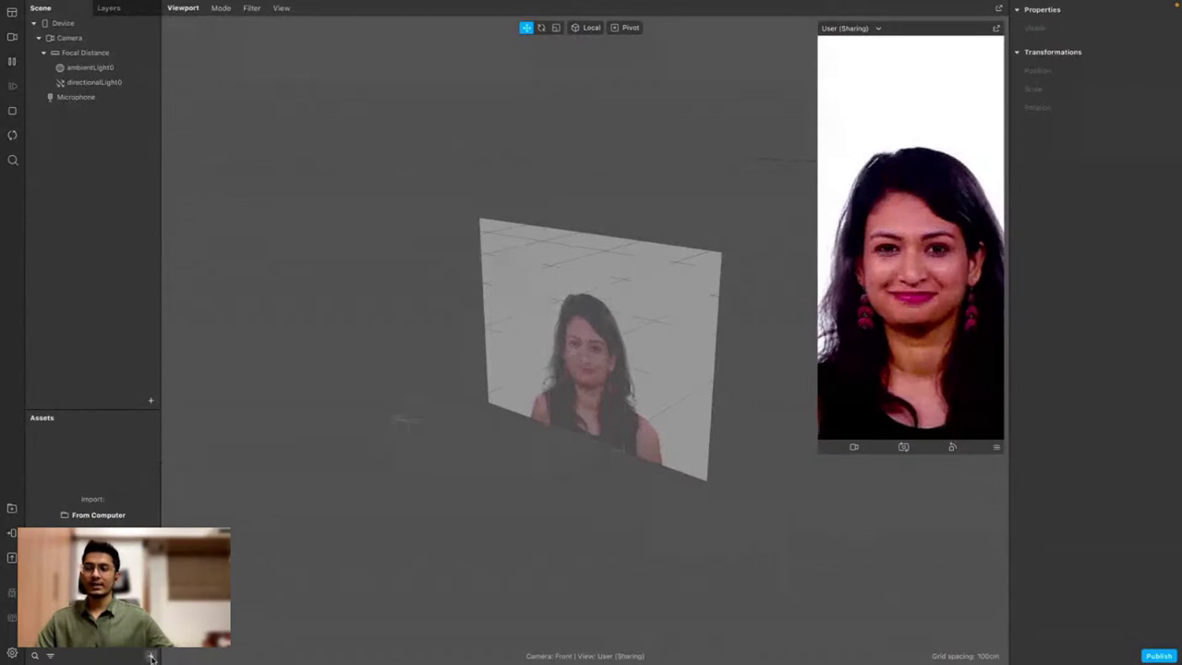
Import Star.png from the computer's Pride Rays folder inside SPARK AR Assets as a texture asset
{"action": "left_click", "coordinate": [151, 656]}
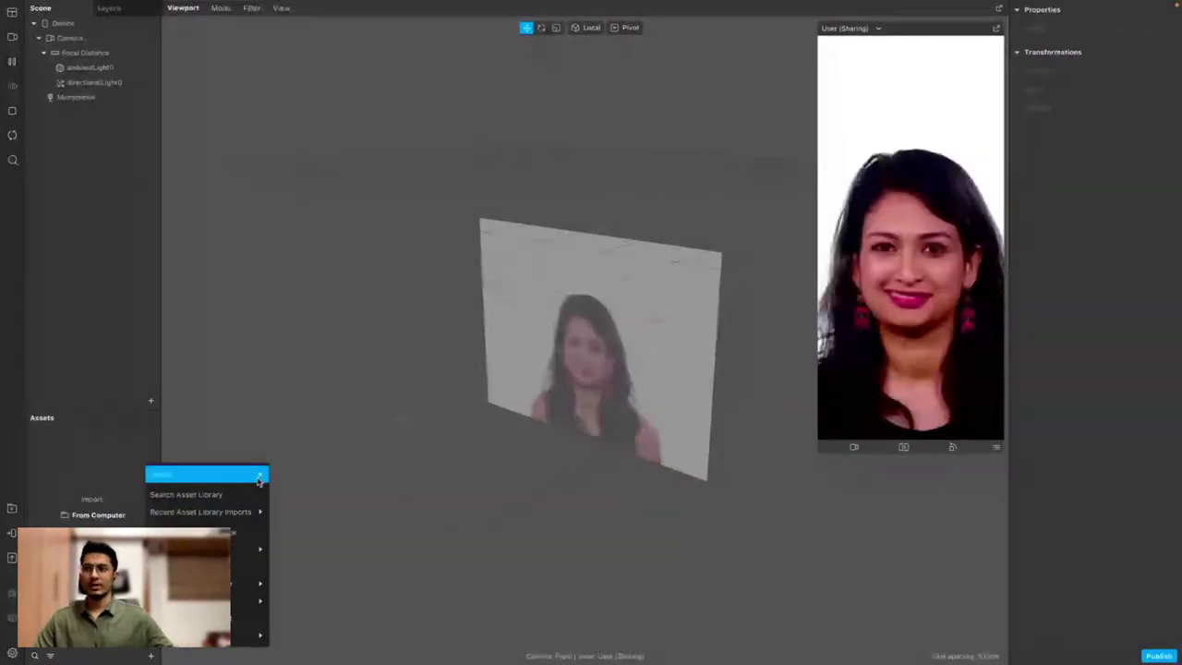
{"action": "left_click", "coordinate": [314, 474]}
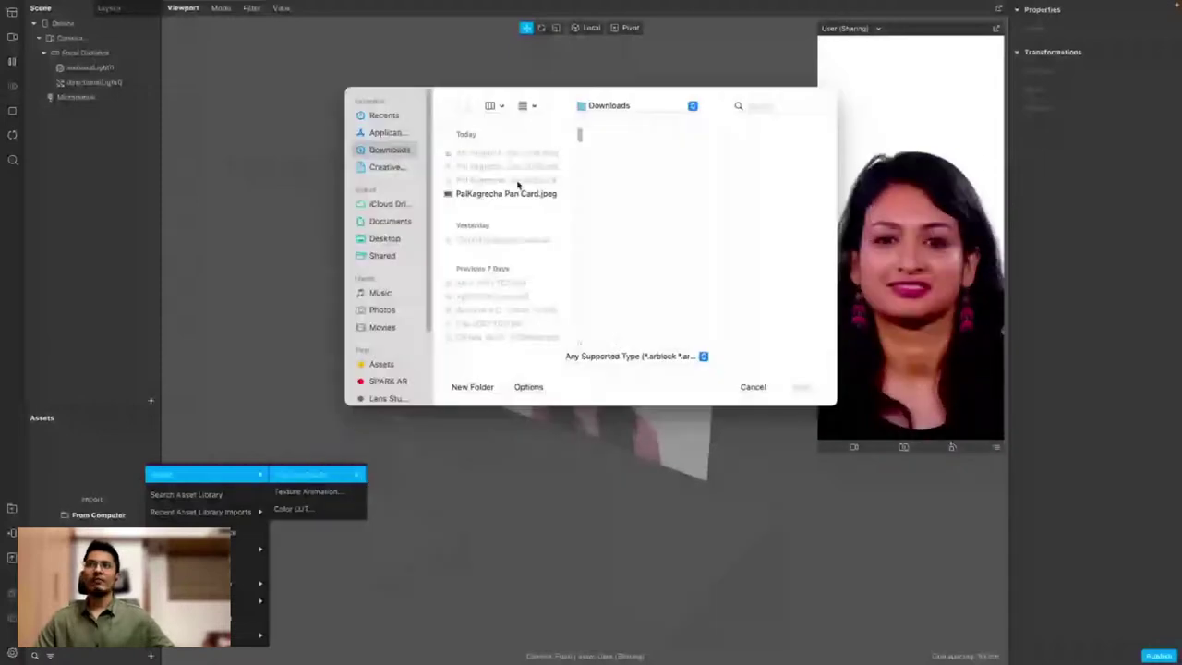
{"action": "left_click", "coordinate": [378, 364]}
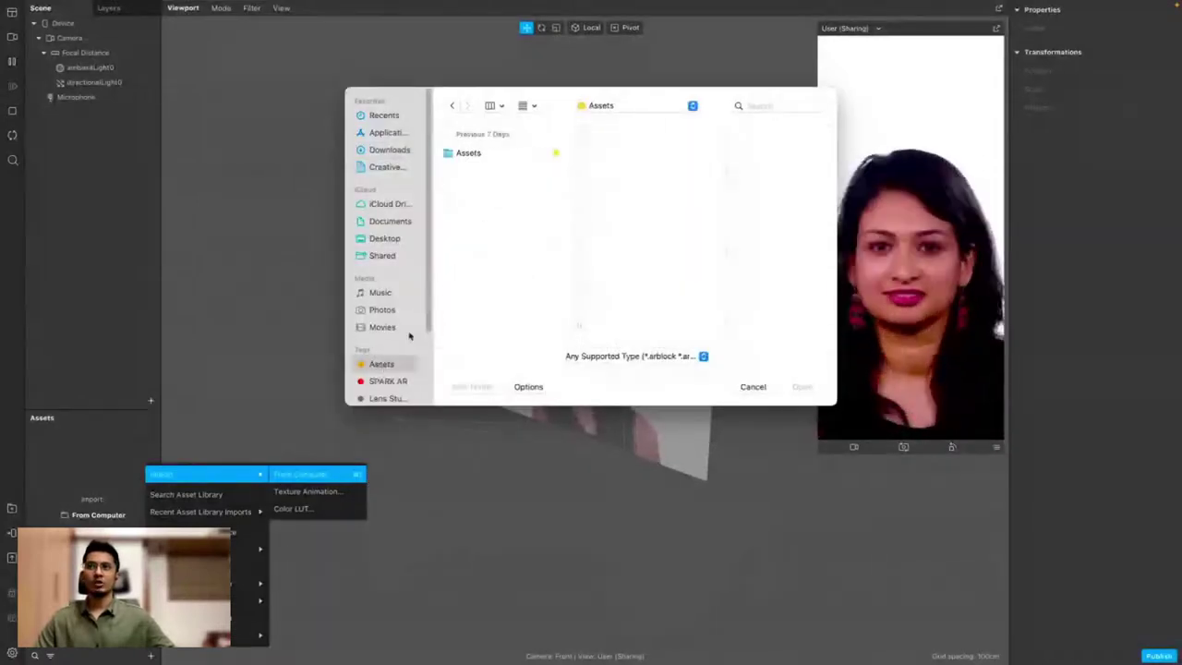
{"action": "left_click", "coordinate": [504, 153]}
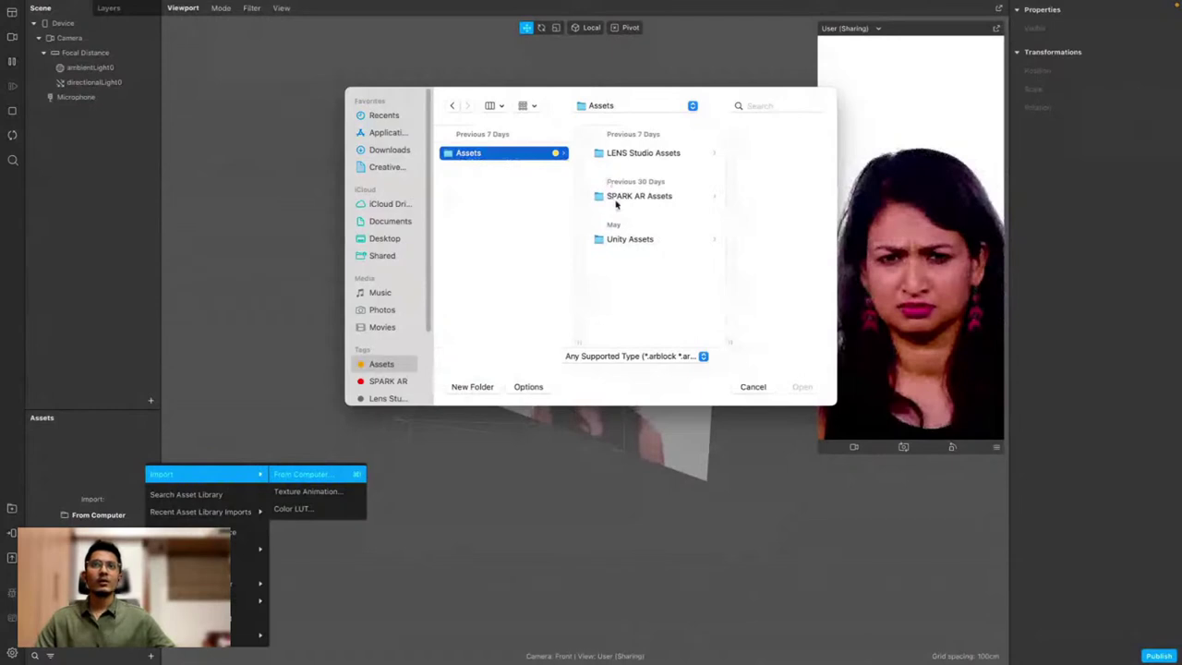
{"action": "left_click", "coordinate": [616, 204]}
{"action": "left_click", "coordinate": [628, 206]}
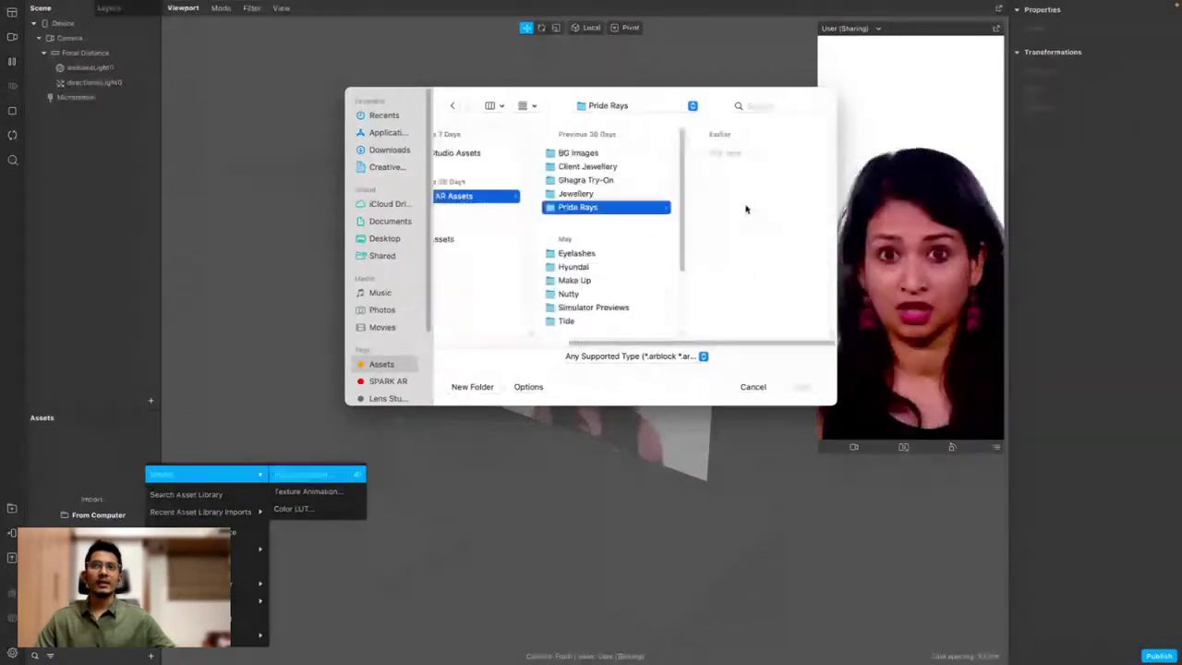
{"action": "left_click", "coordinate": [741, 155]}
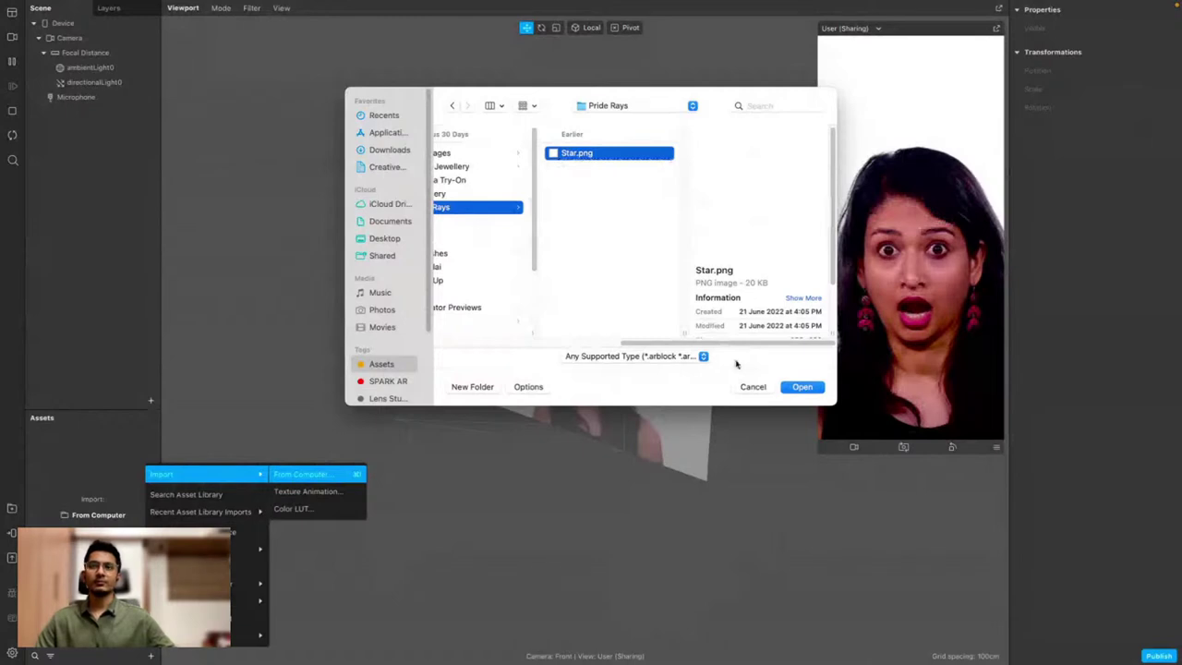
{"action": "key", "text": "Return"}
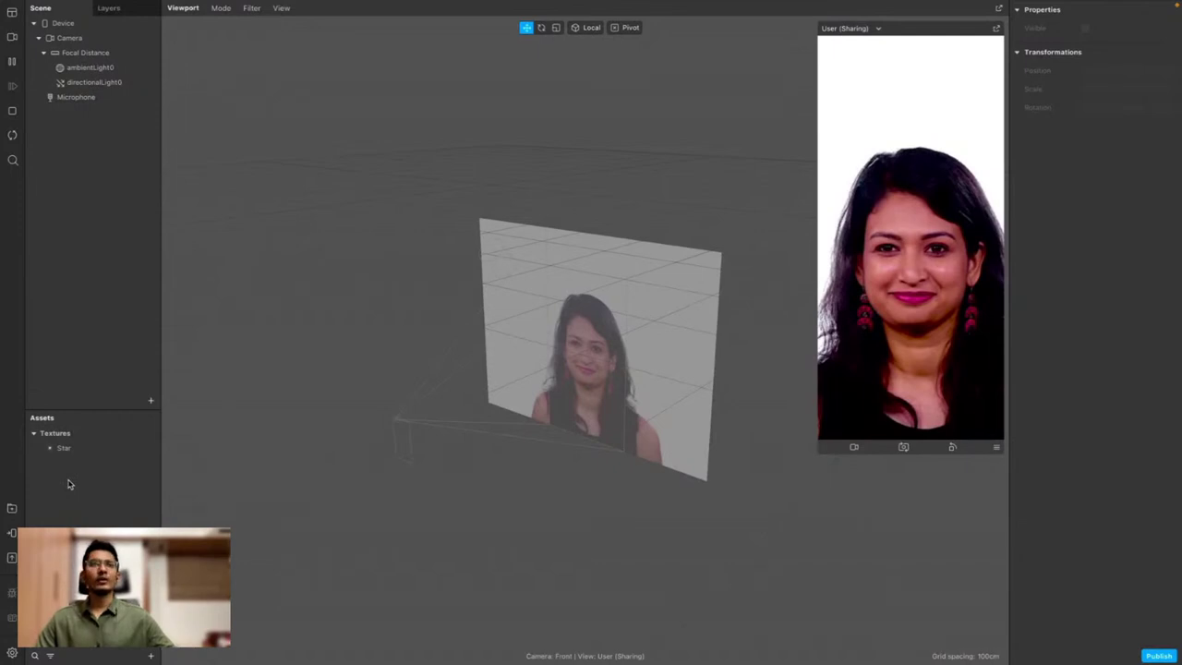
Examine the Star texture's file properties, per-platform compression, sampling and tiling settings
{"action": "left_click", "coordinate": [64, 448]}
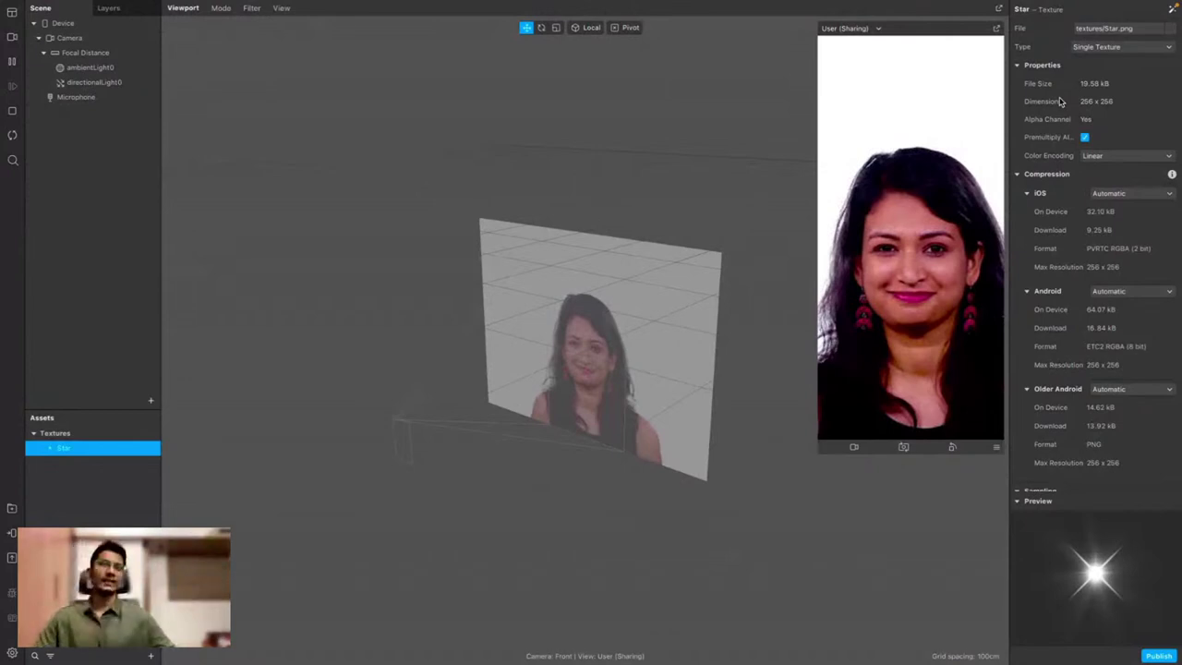
{"action": "left_click", "coordinate": [76, 475]}
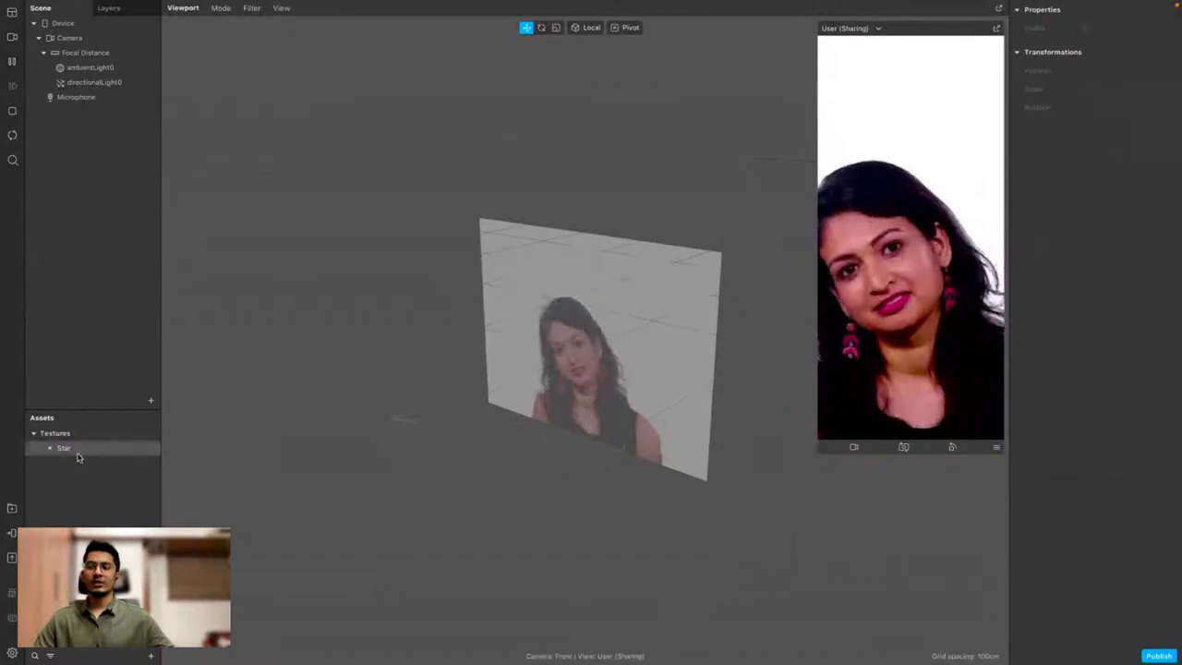
{"action": "left_click", "coordinate": [78, 453]}
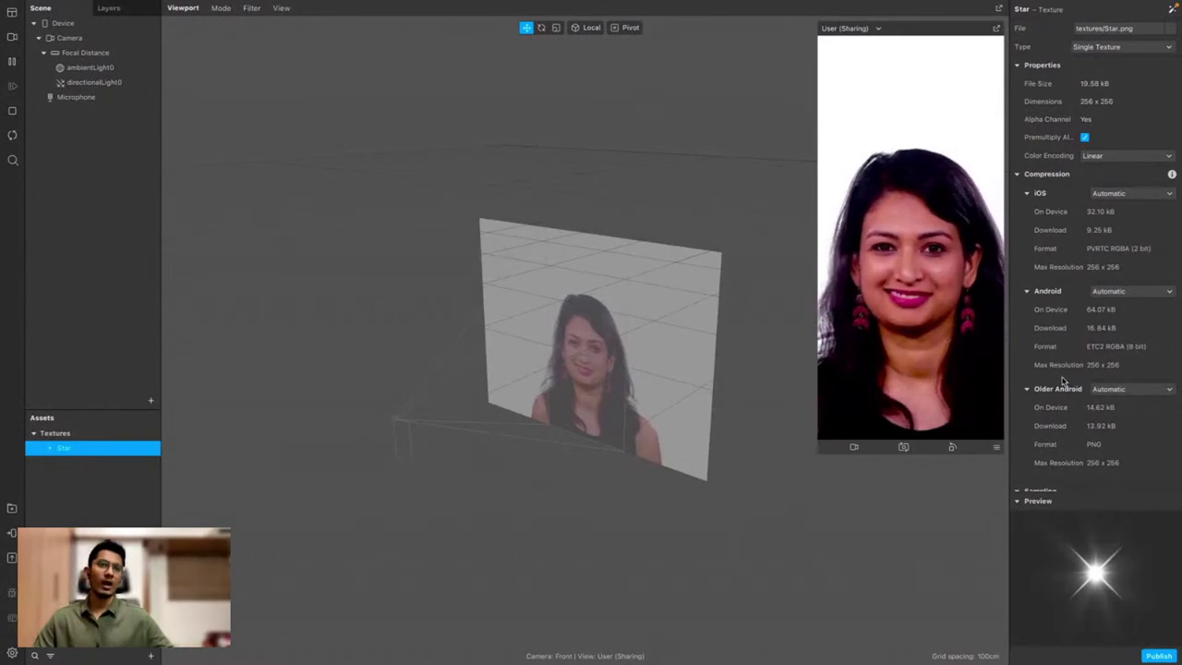
{"action": "scroll", "coordinate": [1071, 371], "scroll_direction": "down", "scroll_amount": 2}
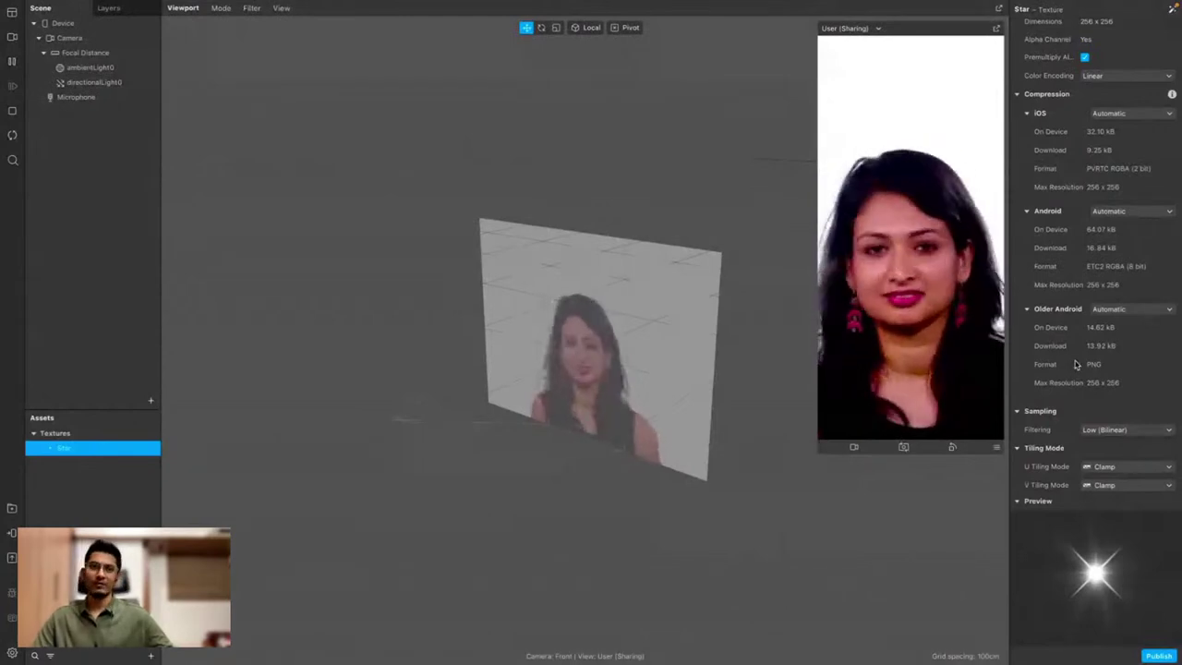
{"action": "scroll", "coordinate": [1075, 362], "scroll_direction": "up", "scroll_amount": 2}
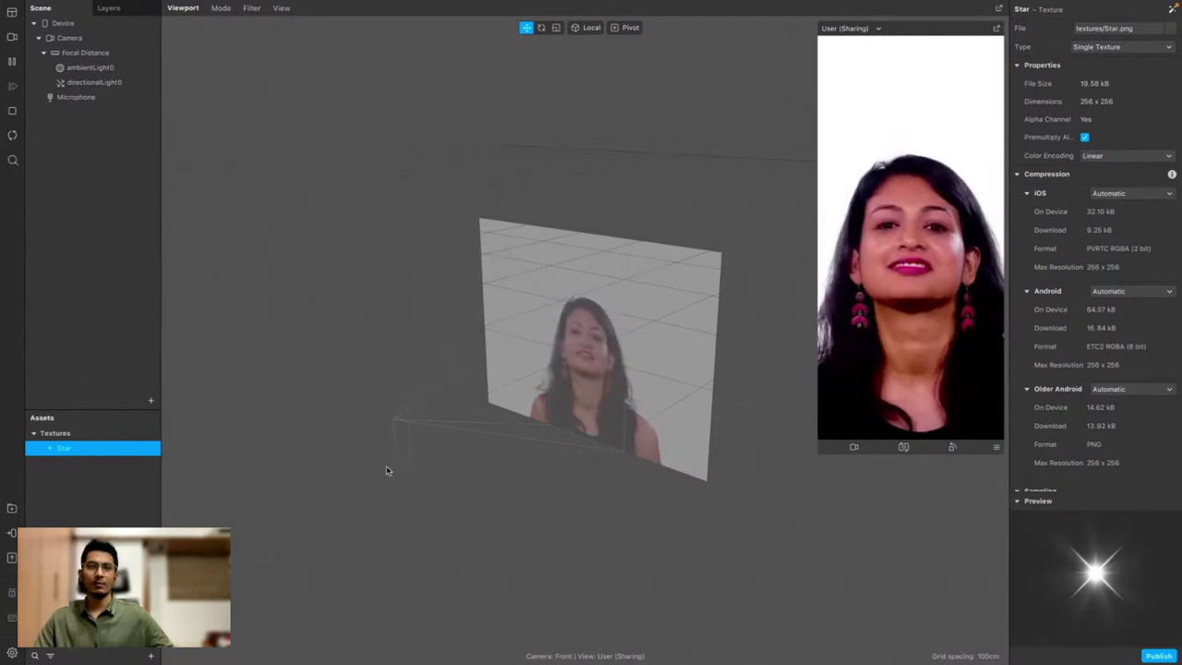
Try None as the Star texture's iOS compression, restore it to Automatic, and deselect the texture
{"action": "left_click", "coordinate": [1108, 195]}
{"action": "left_click", "coordinate": [1117, 222]}
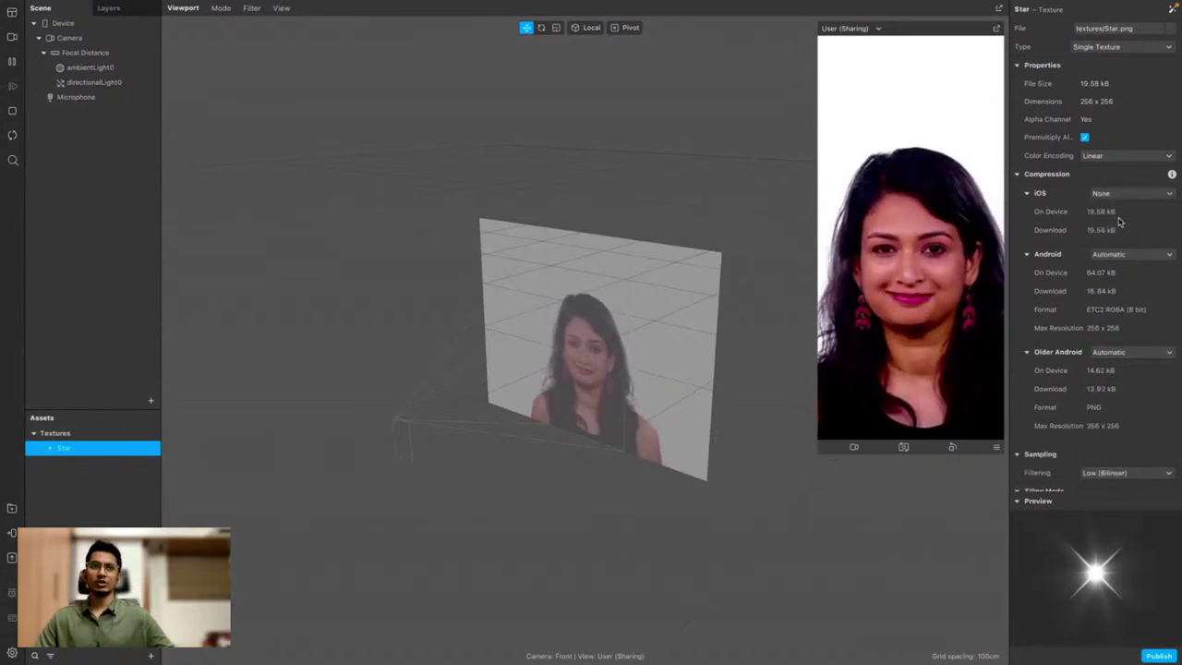
{"action": "left_click", "coordinate": [1122, 194]}
{"action": "left_click", "coordinate": [1103, 193]}
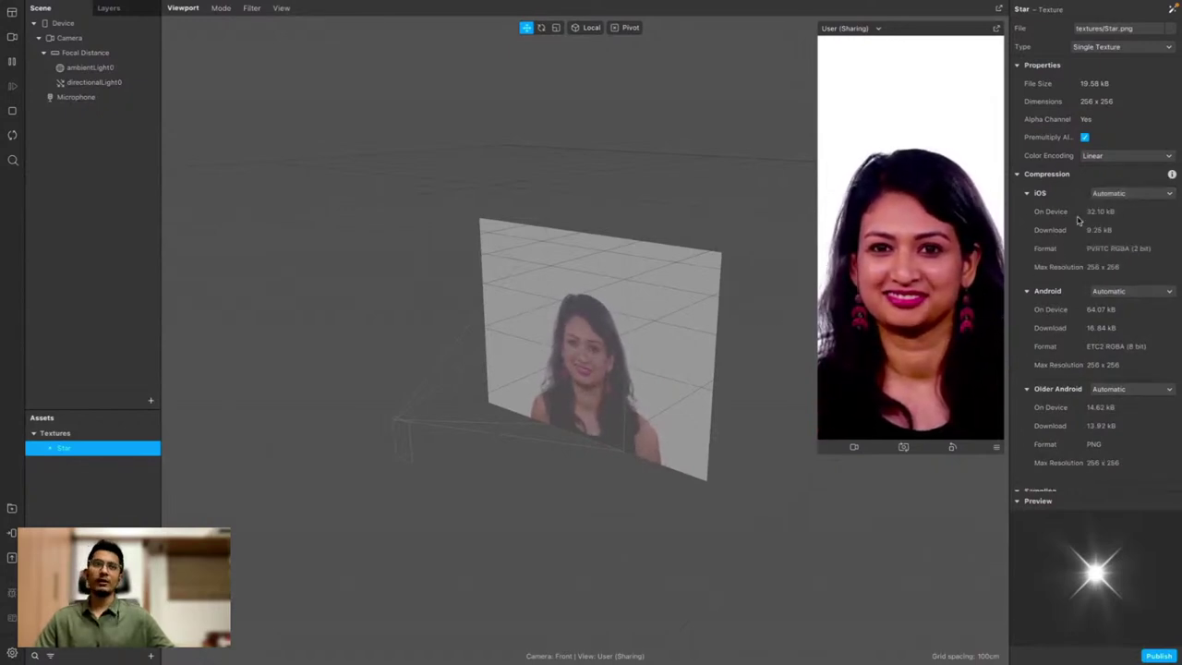
{"action": "left_click", "coordinate": [792, 499]}
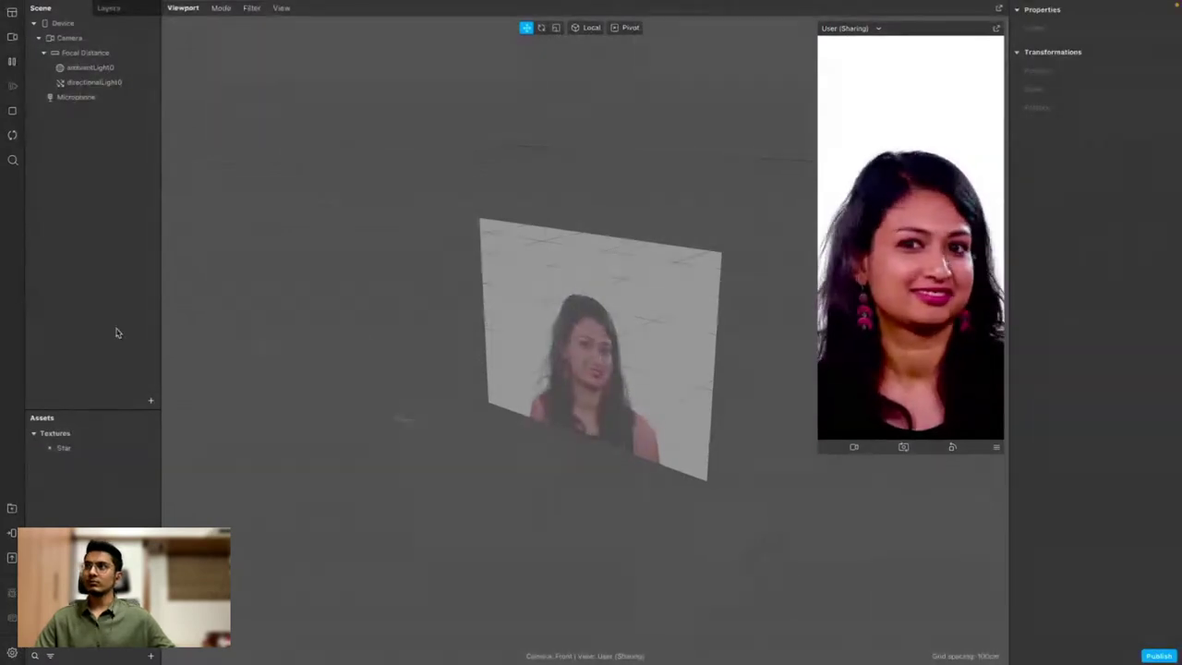
Look over the Device, Camera and Focal Distance objects and the list of insertable scene objects, without adding anything
{"action": "left_click", "coordinate": [65, 25]}
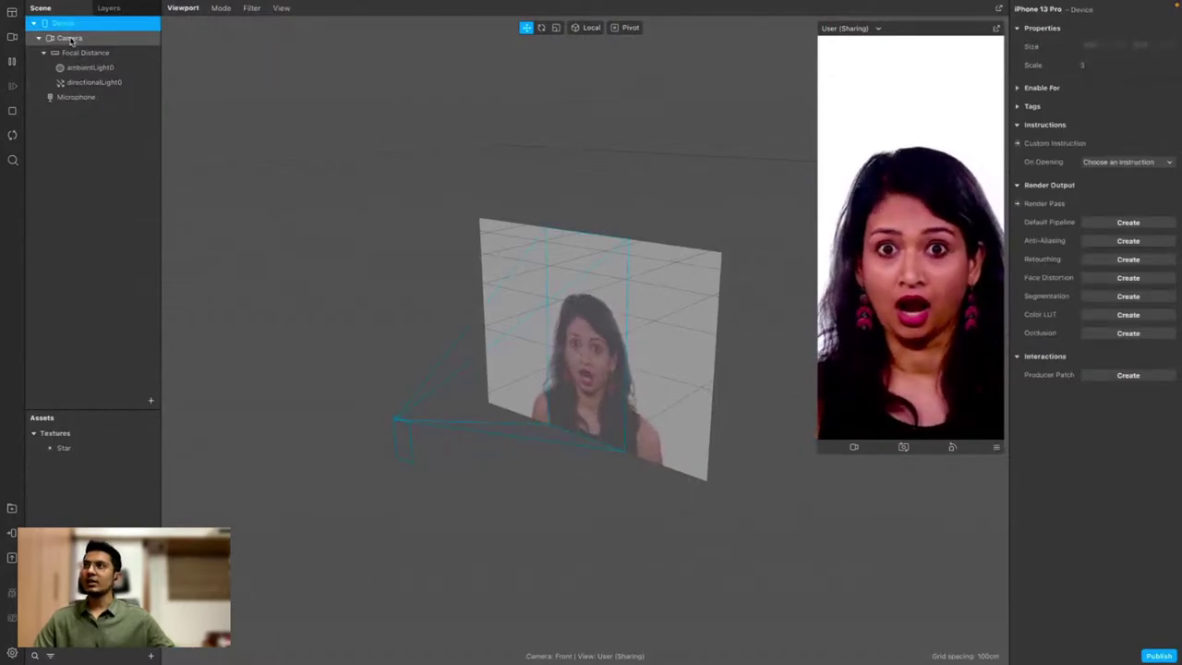
{"action": "left_click", "coordinate": [70, 39]}
{"action": "left_click", "coordinate": [73, 53]}
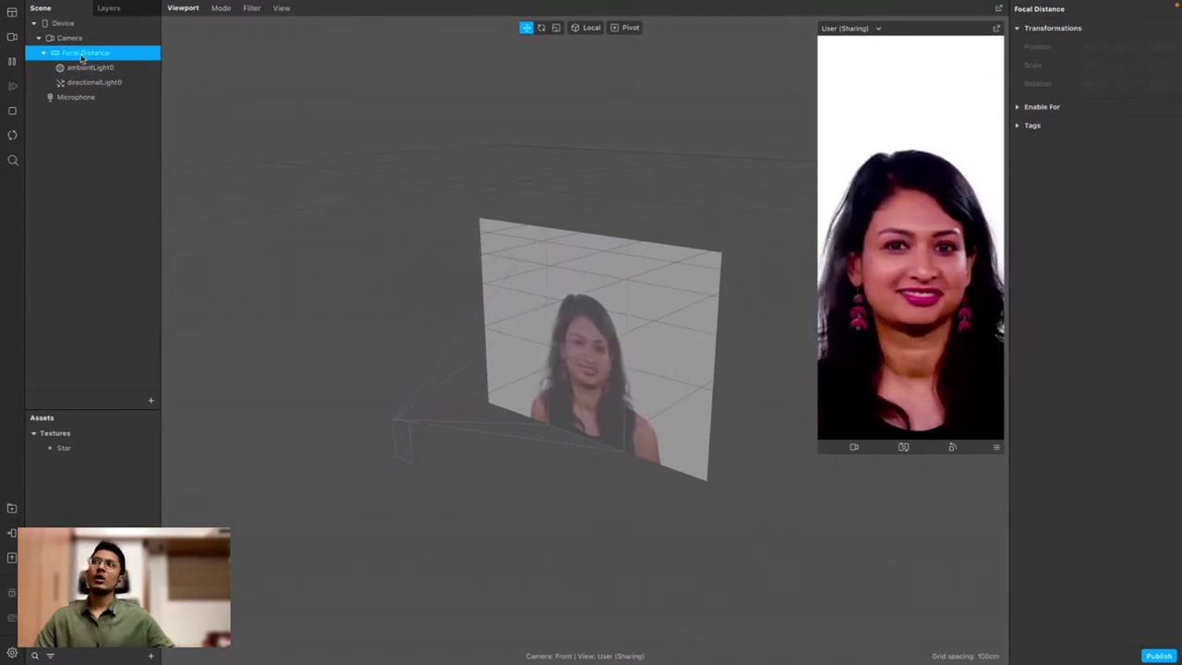
{"action": "left_click", "coordinate": [105, 189]}
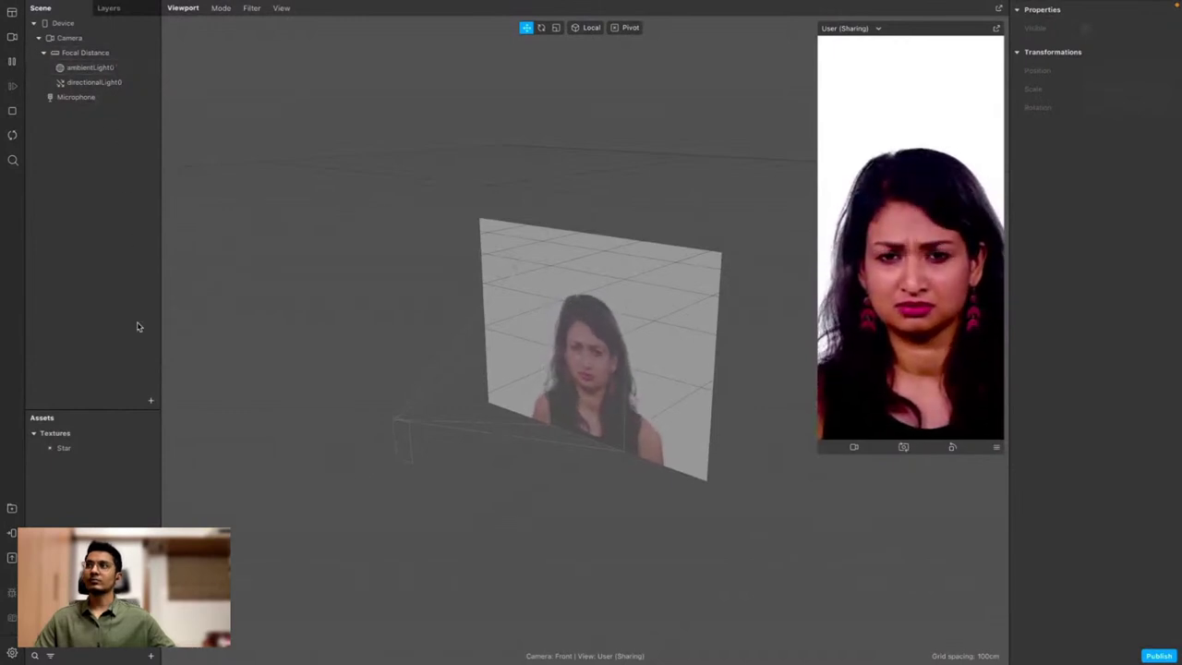
{"action": "left_click", "coordinate": [150, 400]}
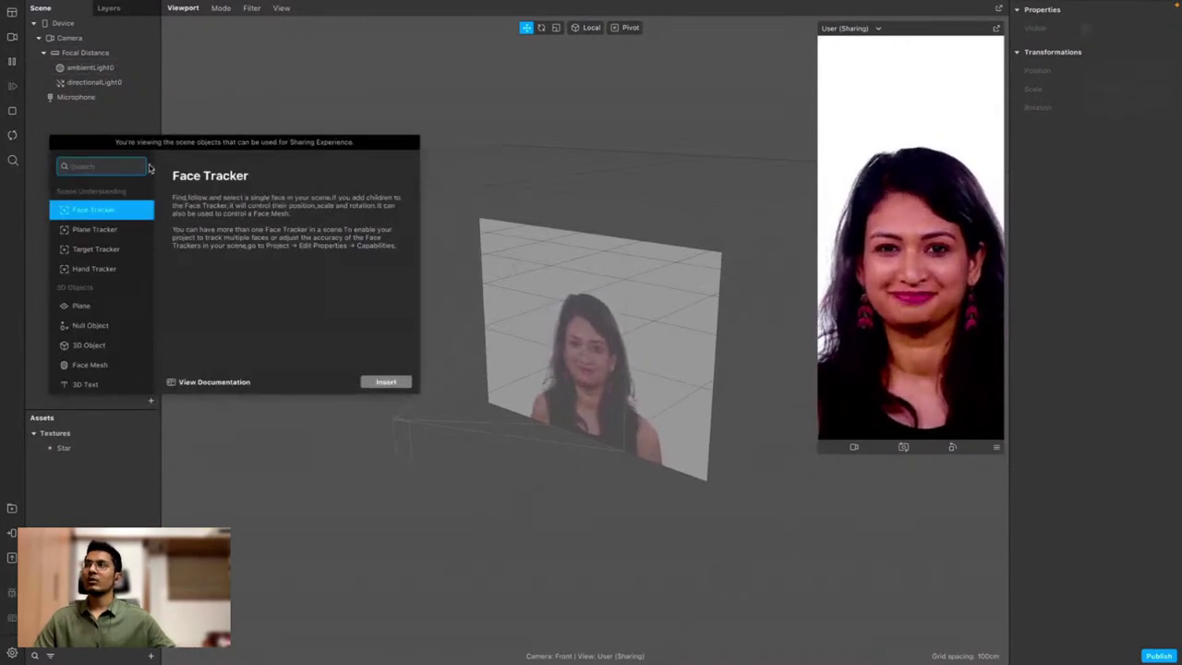
{"action": "left_click", "coordinate": [294, 411]}
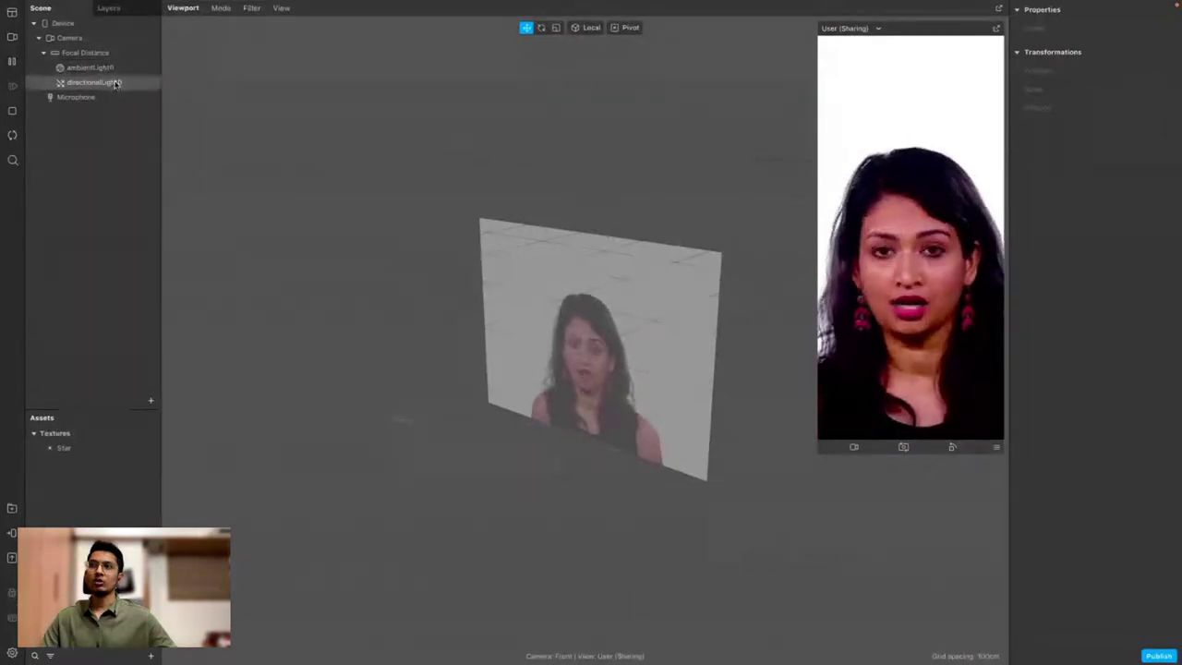
Insert a Face Tracker into the scene and select it
{"action": "left_click", "coordinate": [148, 402]}
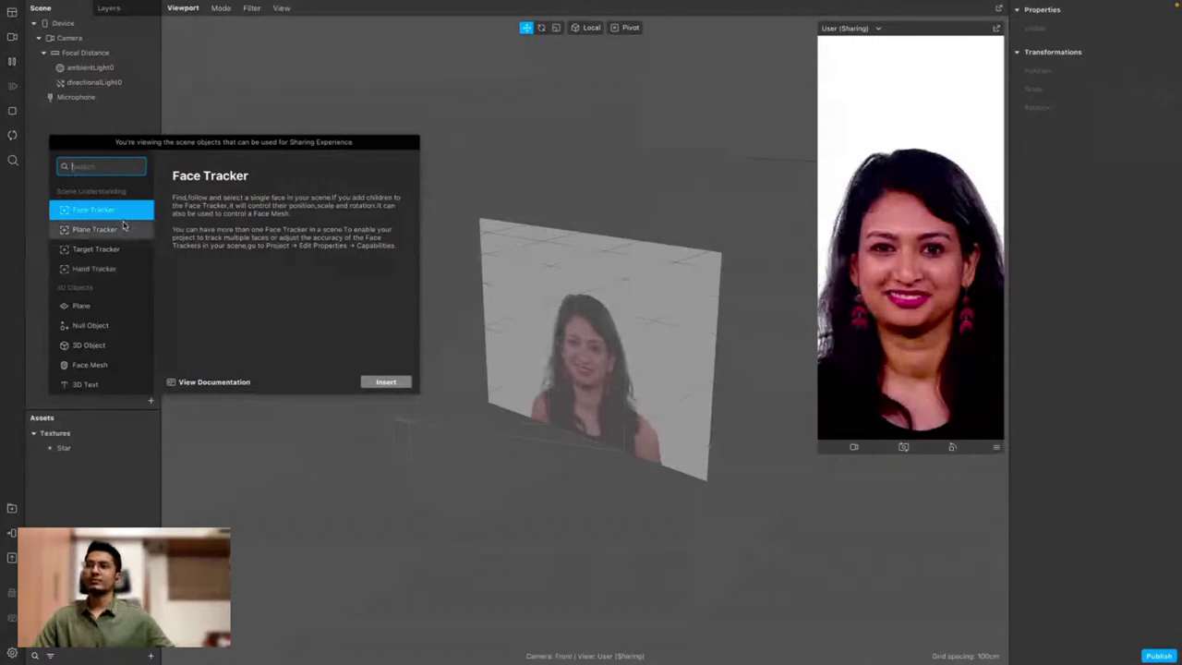
{"action": "left_click", "coordinate": [387, 383]}
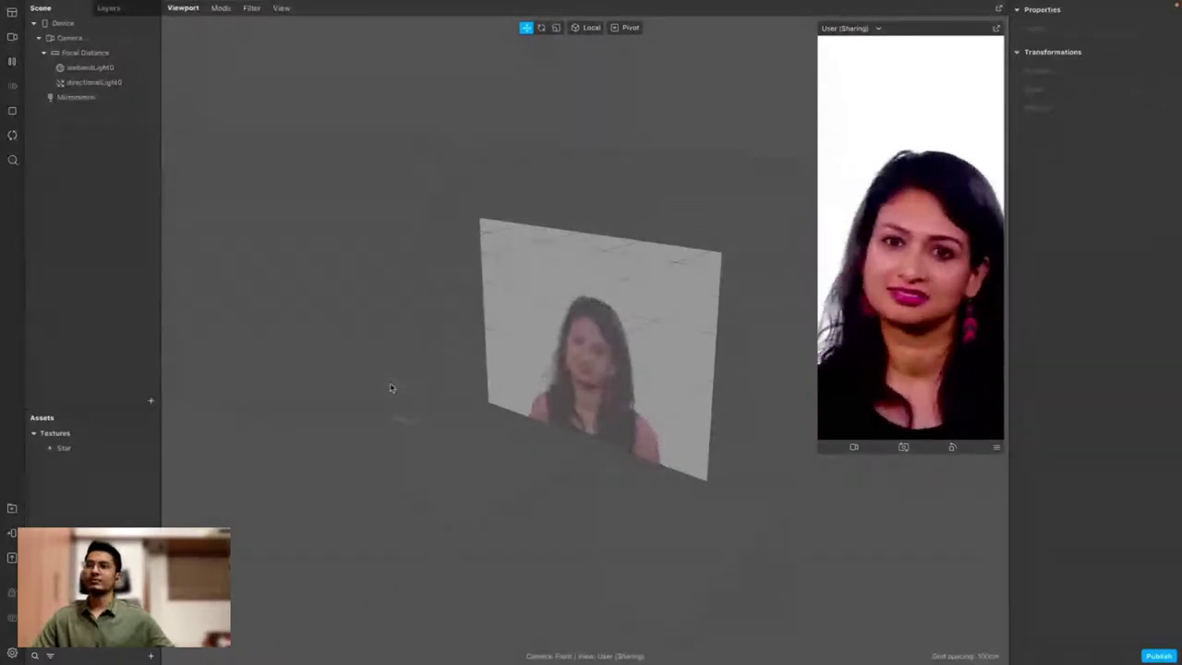
{"action": "double_click", "coordinate": [88, 98]}
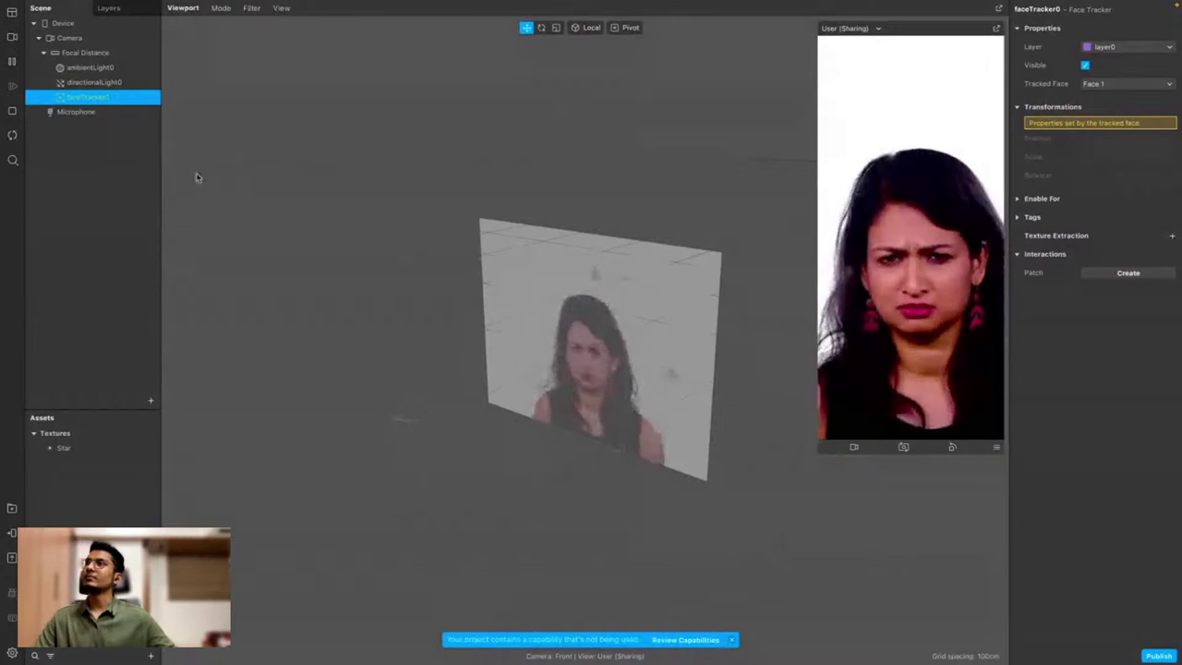
Add a null object inside the face tracker and rename it Rays
{"action": "right_click", "coordinate": [116, 99]}
{"action": "mouse_move", "coordinate": [139, 108]}
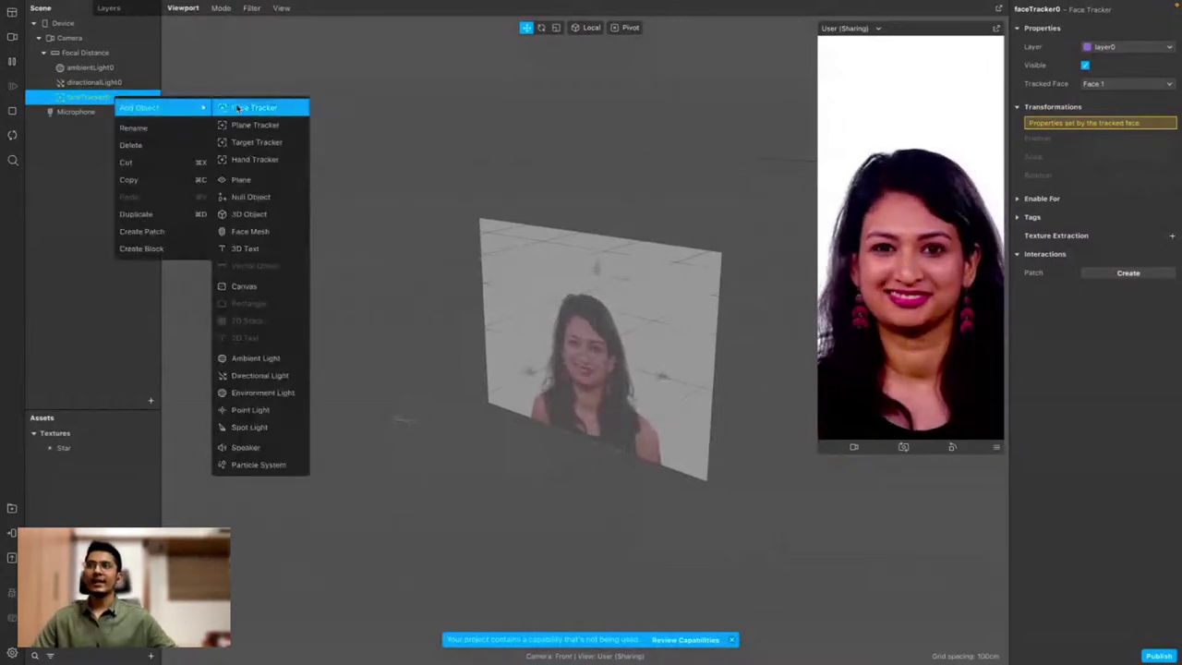
{"action": "left_click", "coordinate": [244, 195]}
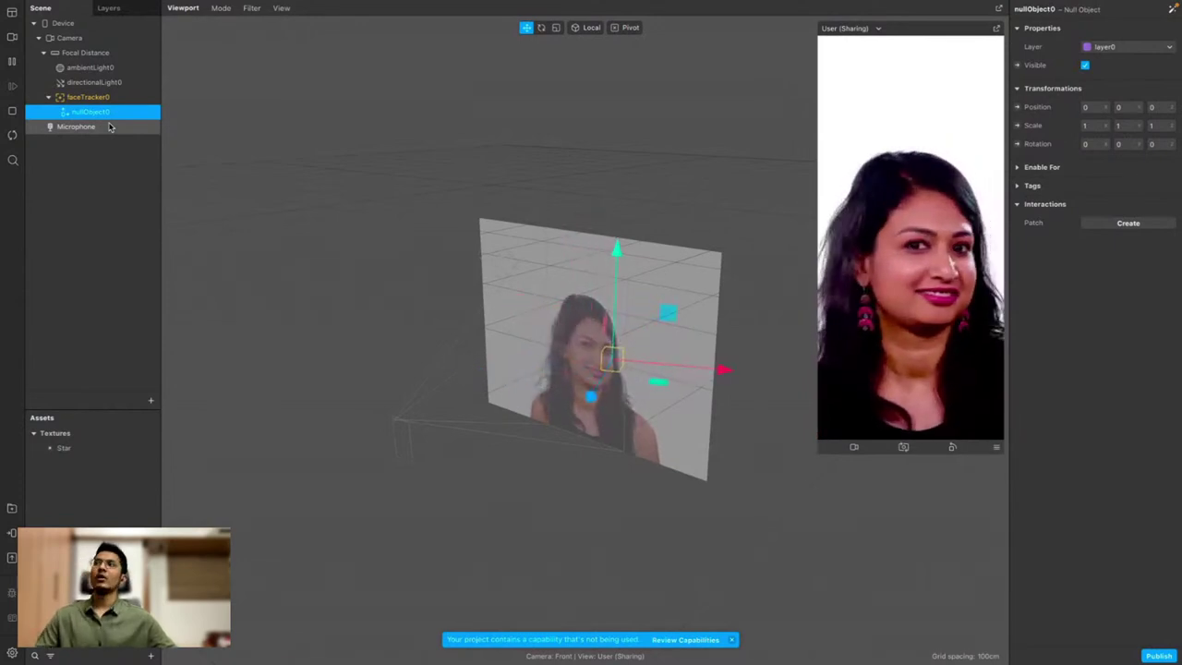
{"action": "right_click", "coordinate": [112, 111]}
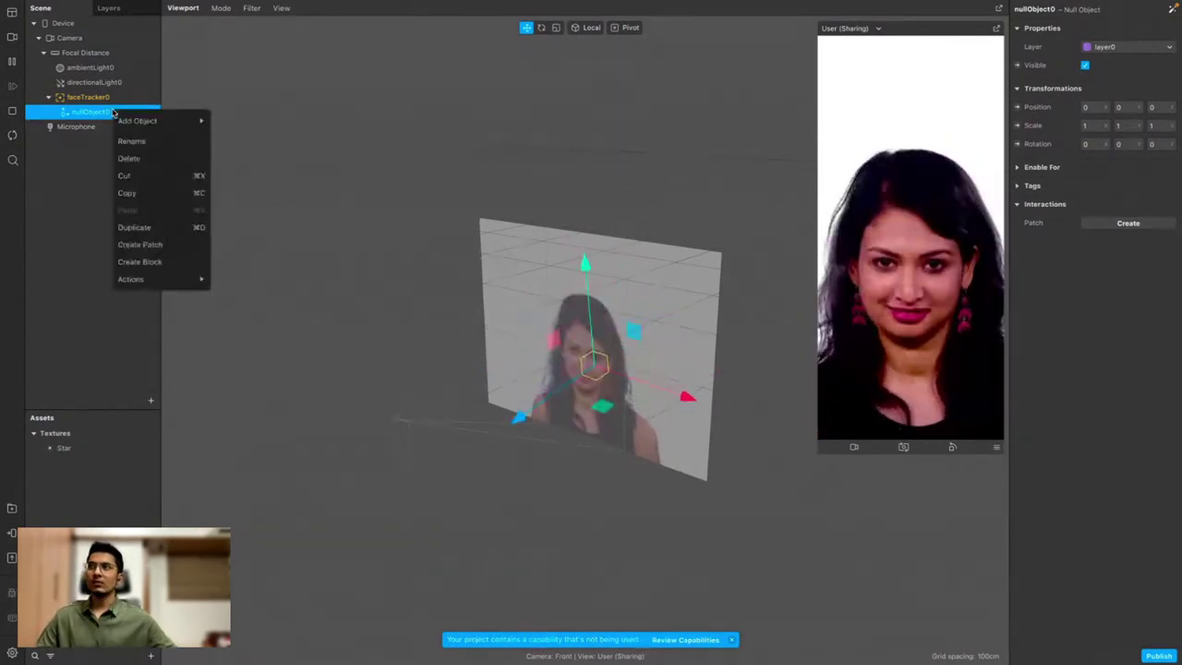
{"action": "left_click", "coordinate": [133, 143]}
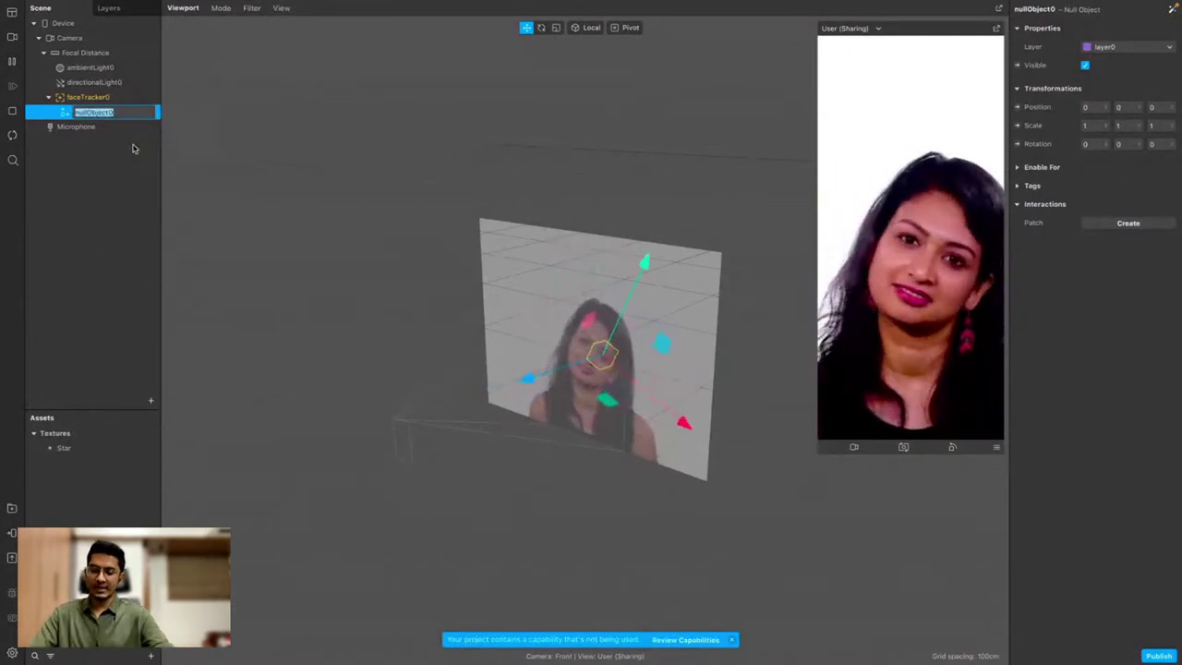
{"action": "type", "text": "F"}
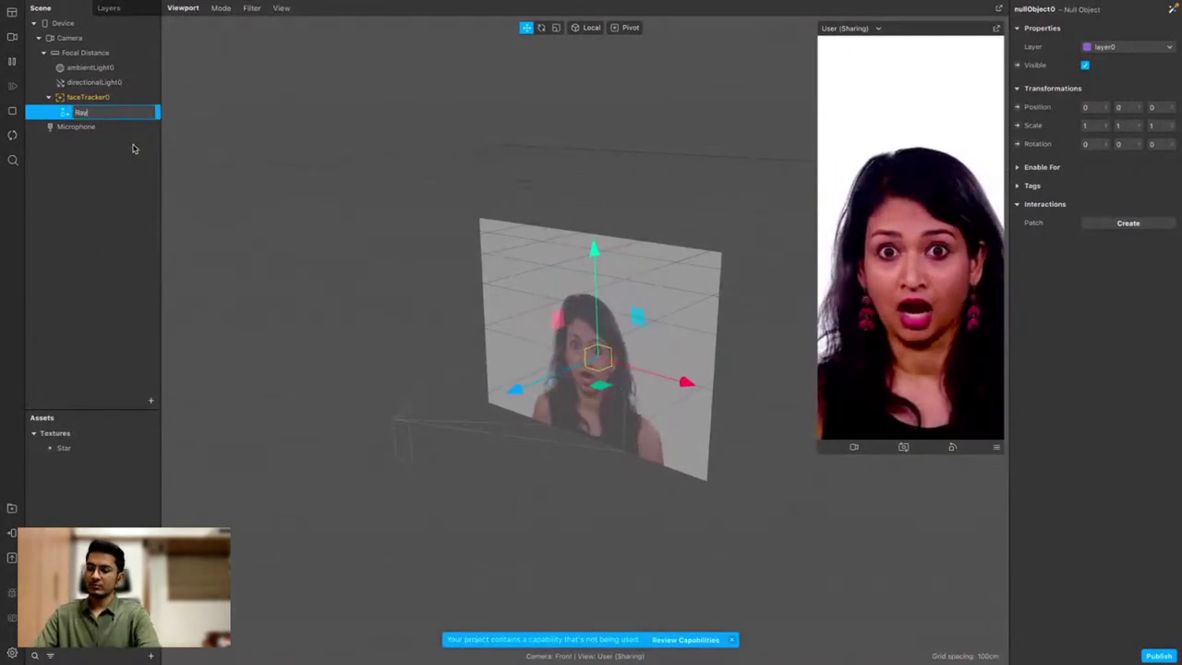
{"action": "key", "text": "Return"}
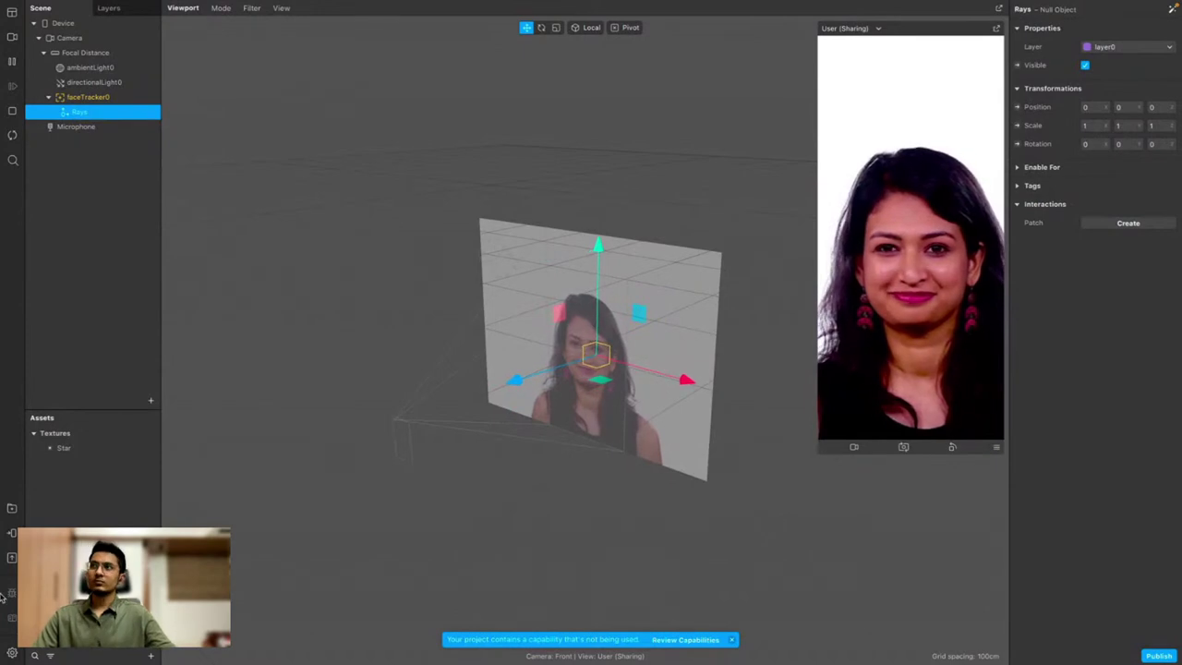
Add a null object inside Rays and rename it Left Eye
{"action": "right_click", "coordinate": [125, 118]}
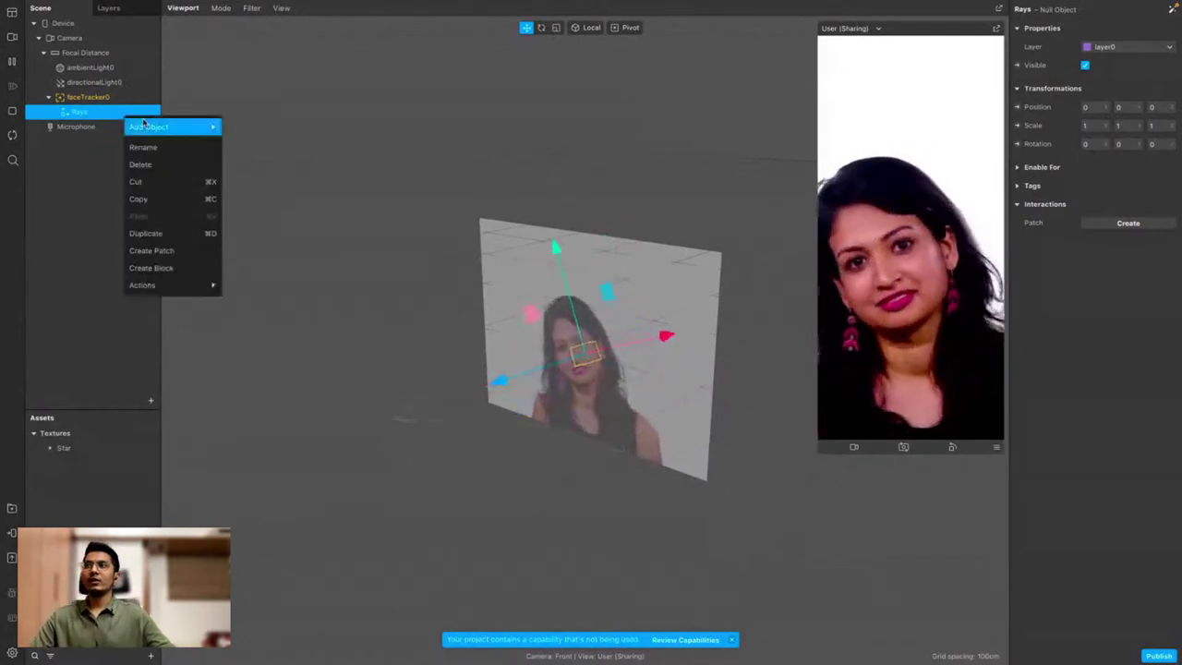
{"action": "mouse_move", "coordinate": [153, 126]}
{"action": "left_click", "coordinate": [268, 221]}
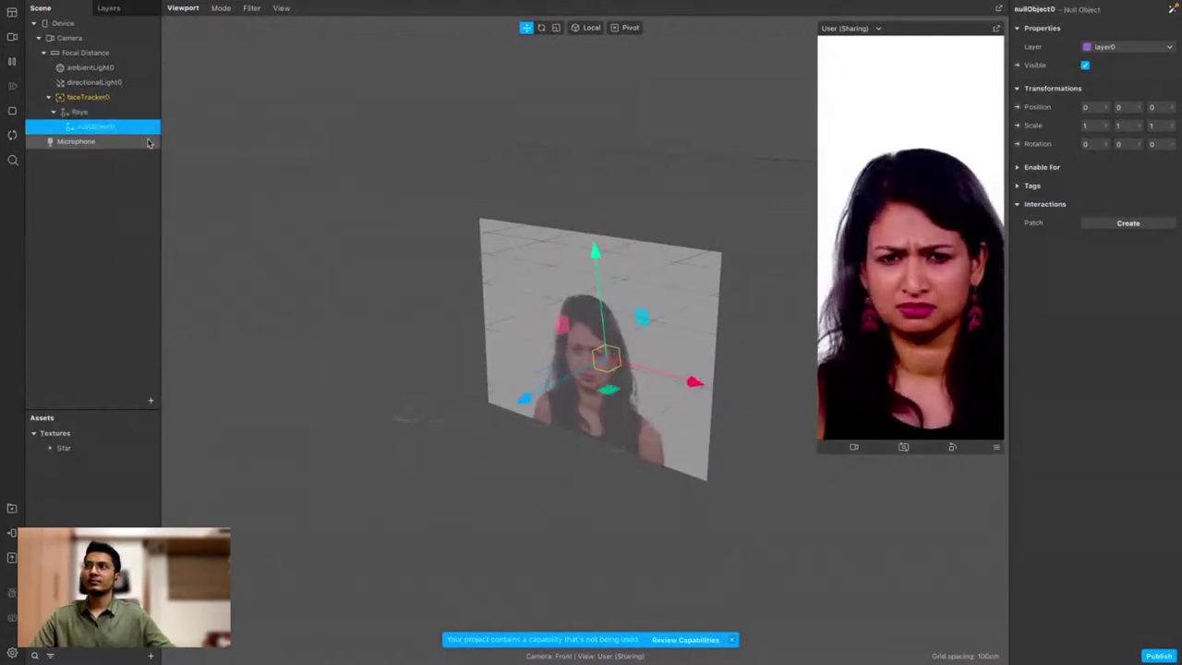
{"action": "double_click", "coordinate": [82, 130]}
{"action": "type", "text": "N"}
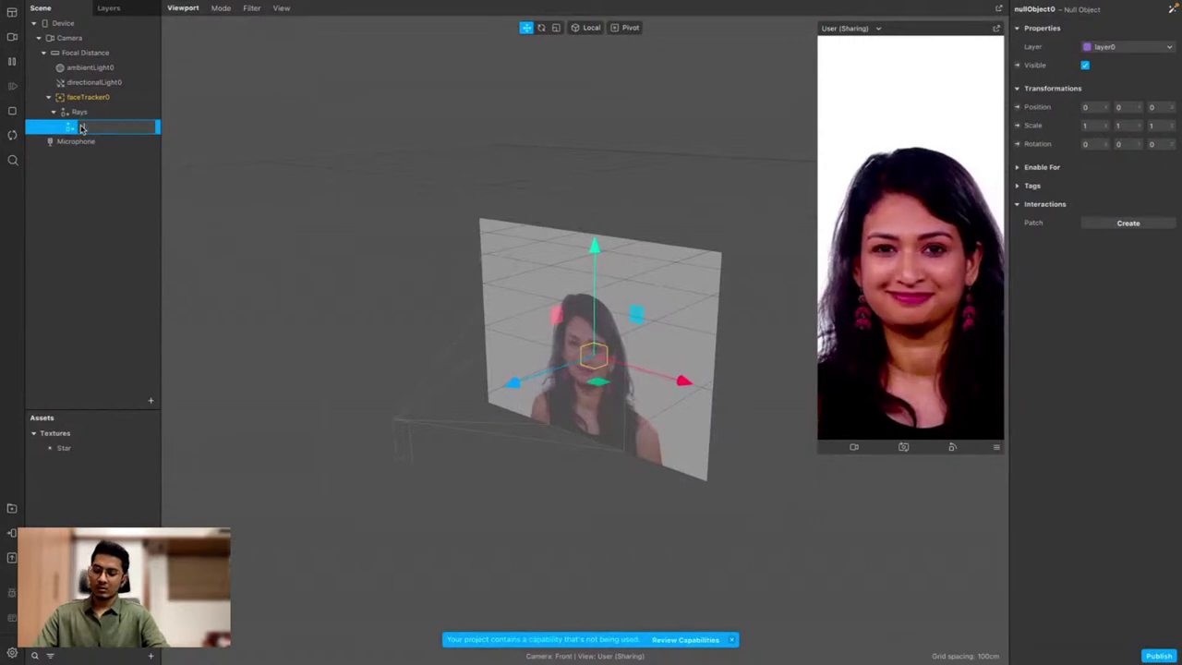
{"action": "type", "text": "eft"}
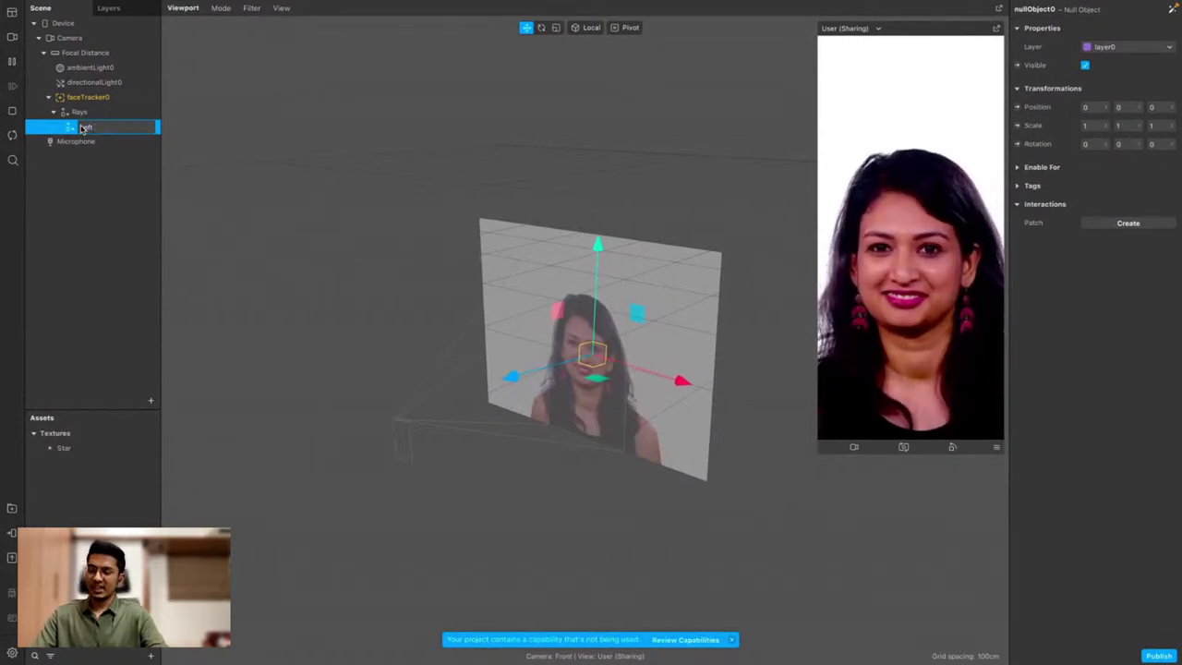
{"action": "type", "text": " Eye"}
{"action": "key", "text": "Return"}
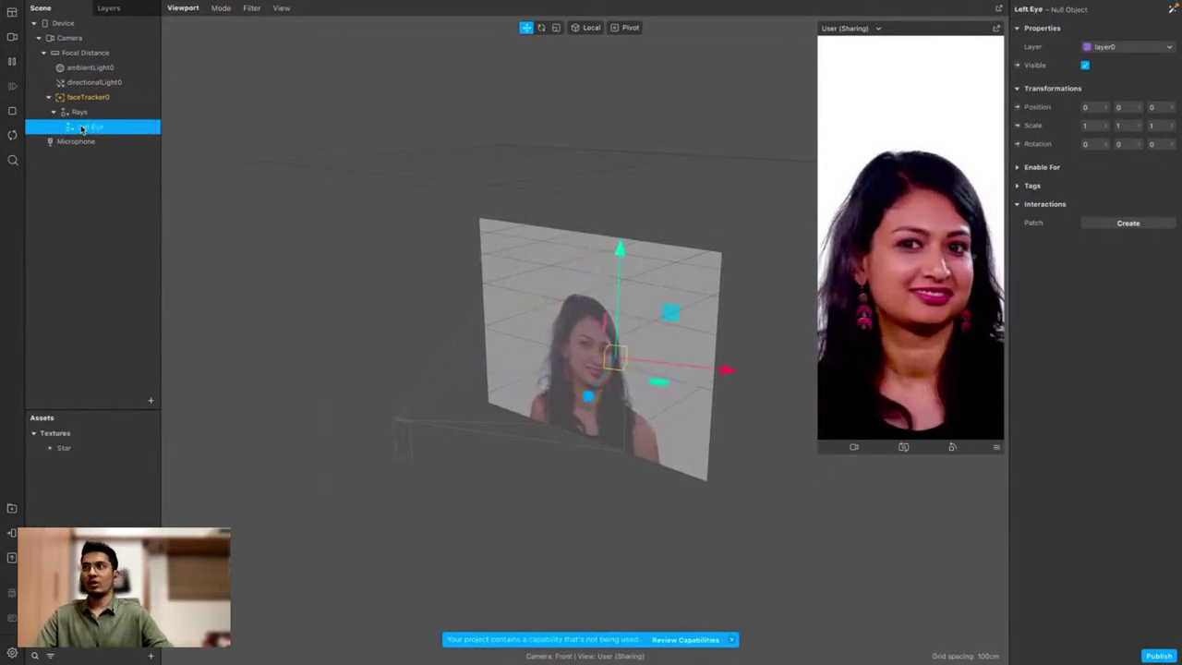
Duplicate the Left Eye null object and rename the copy Right Eye
{"action": "right_click", "coordinate": [82, 130]}
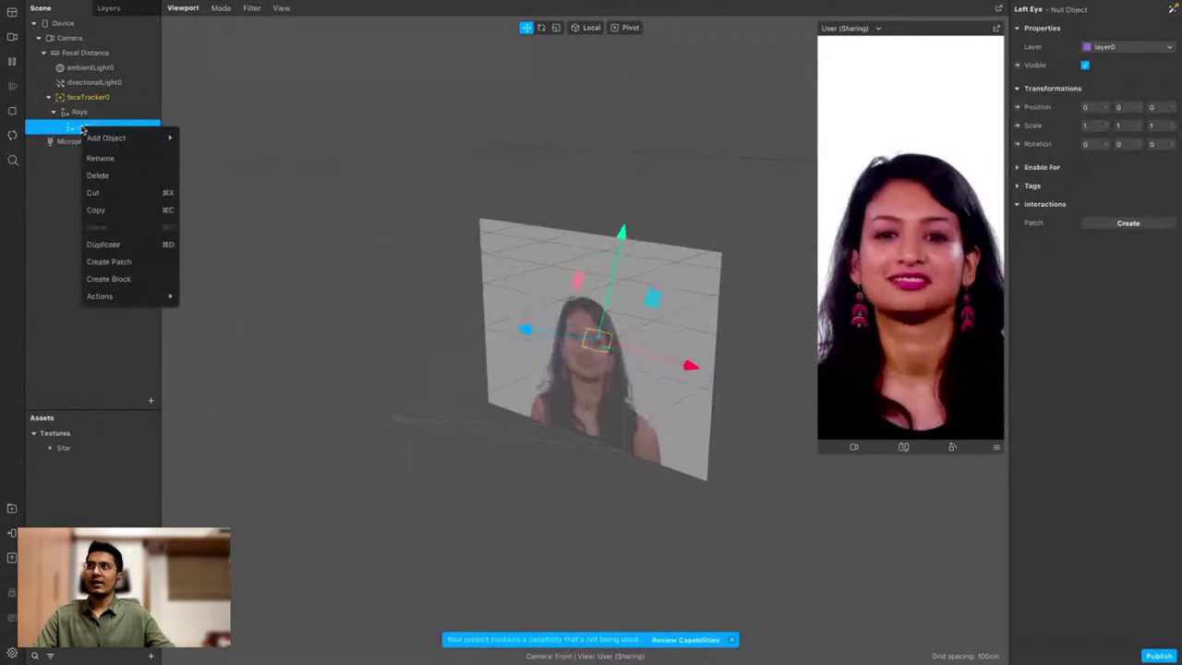
{"action": "left_click", "coordinate": [125, 244]}
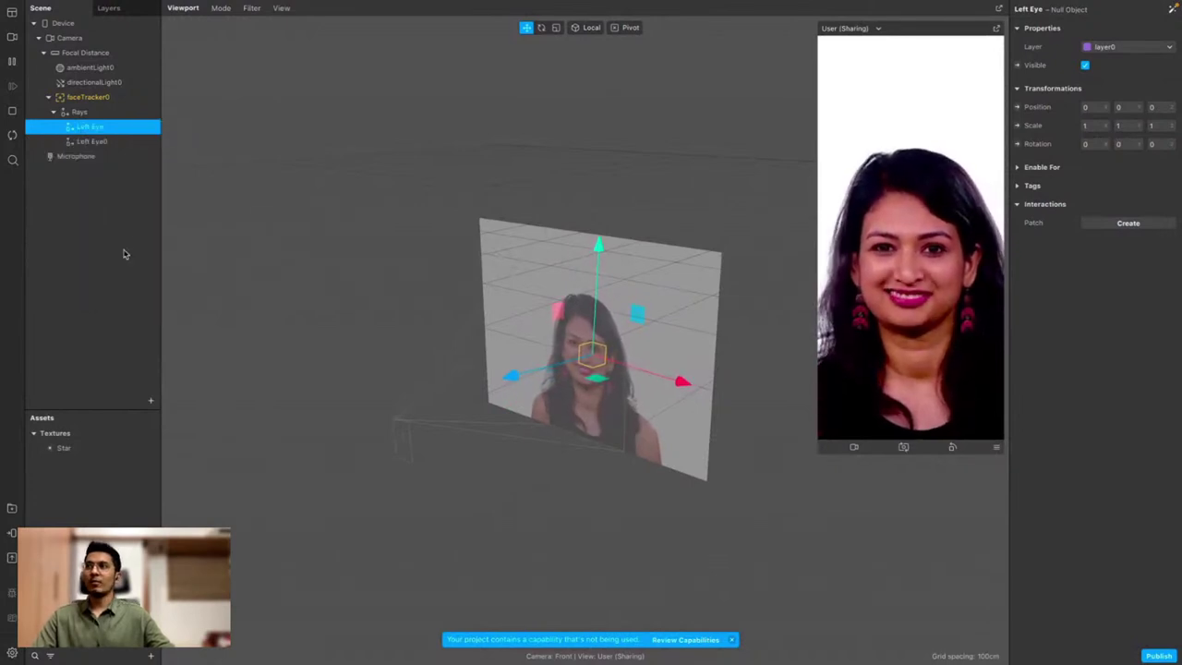
{"action": "right_click", "coordinate": [116, 144]}
{"action": "left_click", "coordinate": [144, 173]}
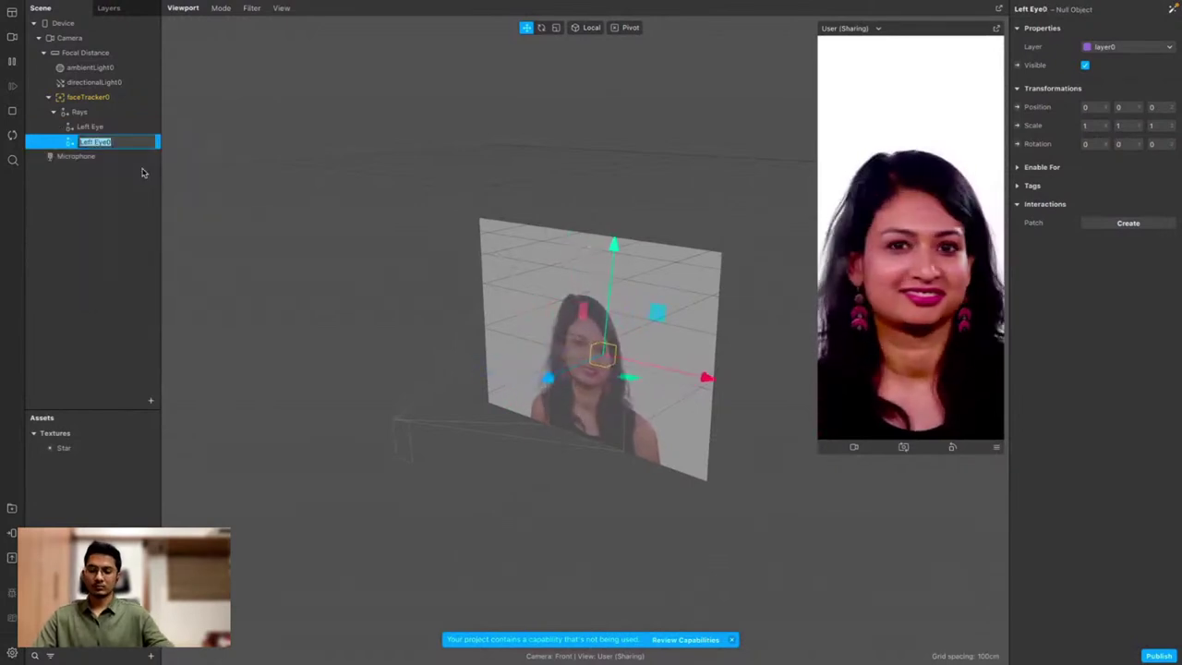
{"action": "key", "text": "BackSpace"}
{"action": "type", "text": "Ri"}
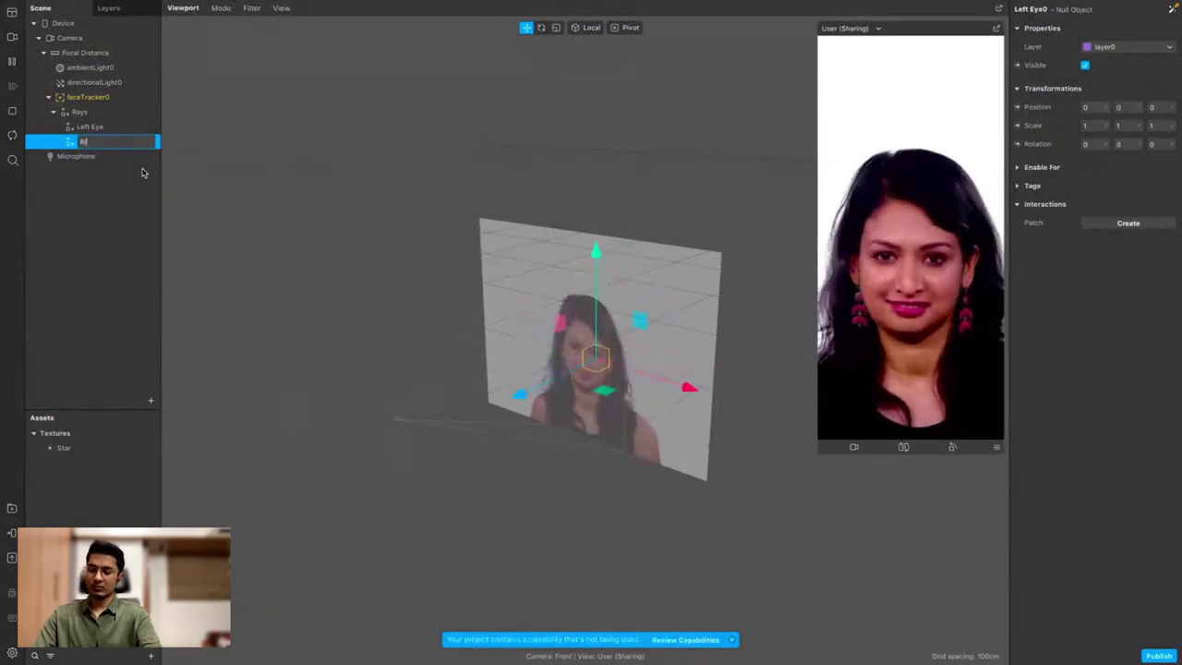
{"action": "type", "text": "ght Eye"}
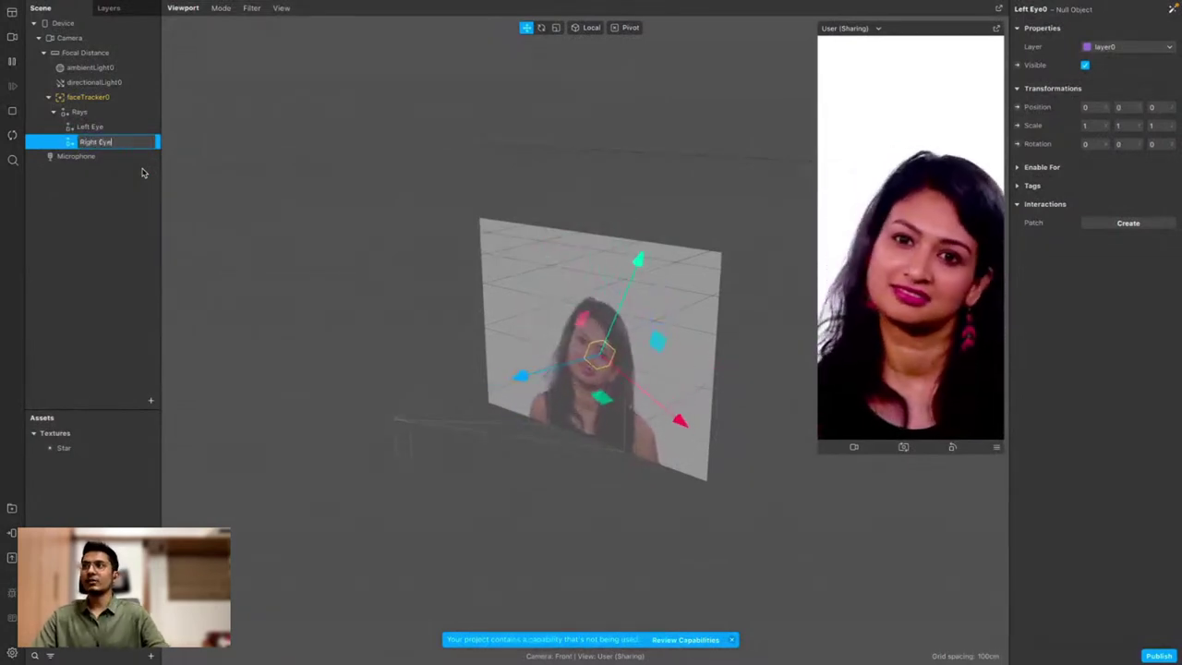
{"action": "key", "text": "Return"}
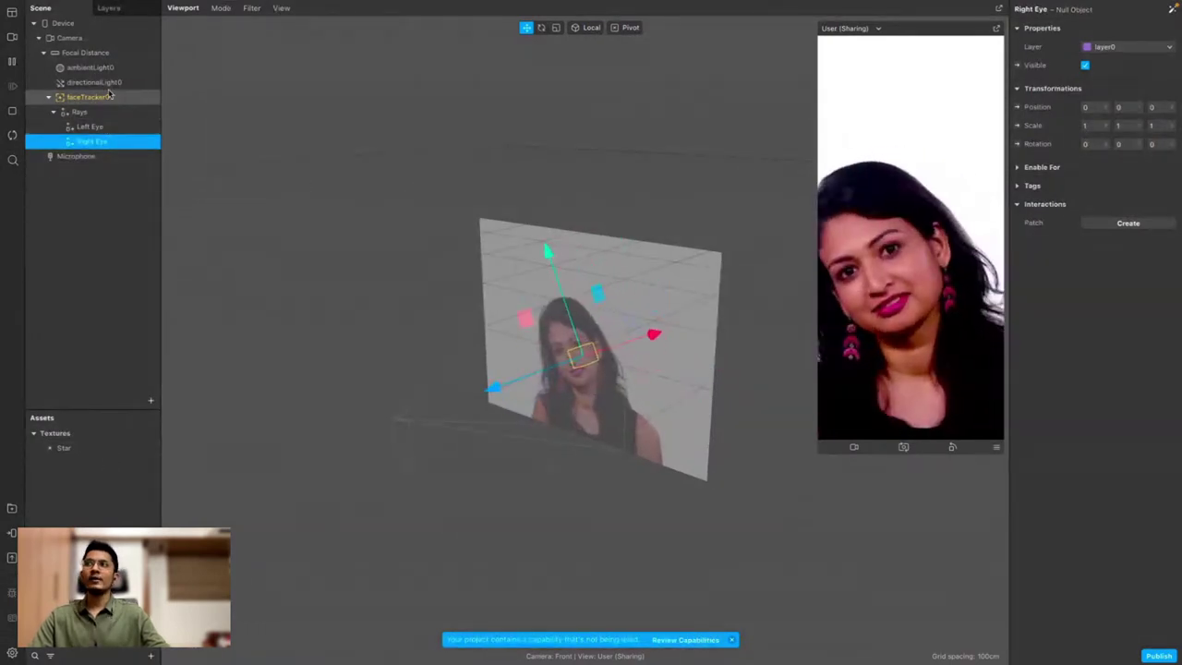
{"action": "left_click", "coordinate": [108, 221]}
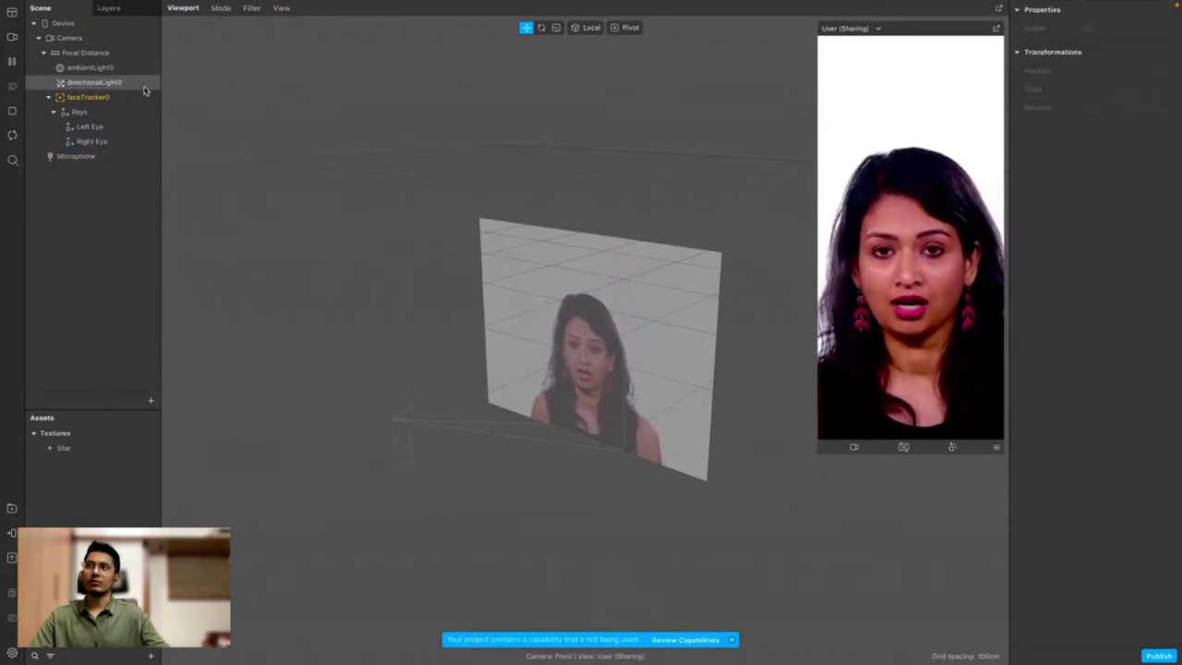
{"action": "left_click", "coordinate": [108, 127]}
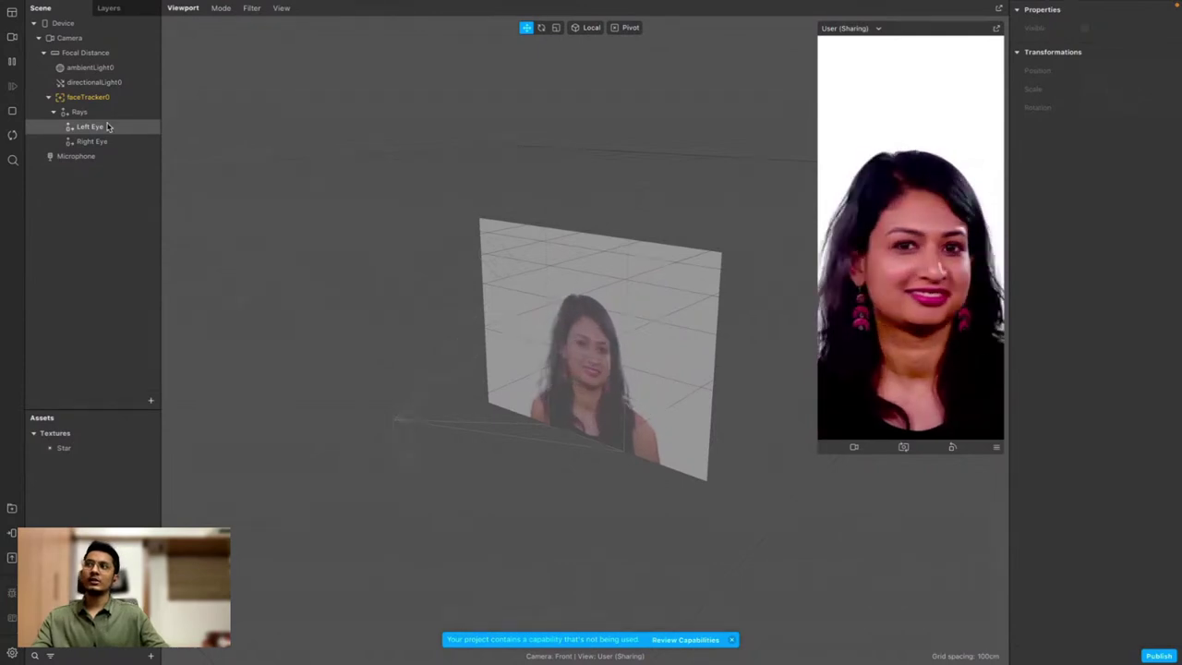
{"action": "left_click", "coordinate": [108, 127]}
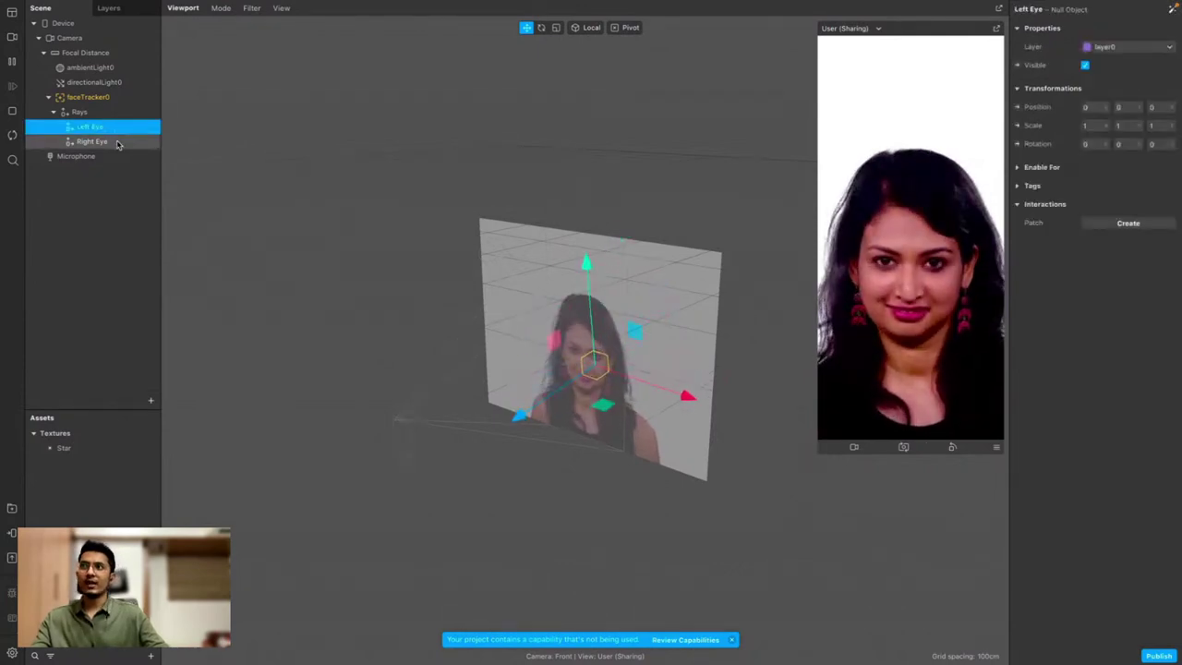
{"action": "left_click", "coordinate": [118, 143]}
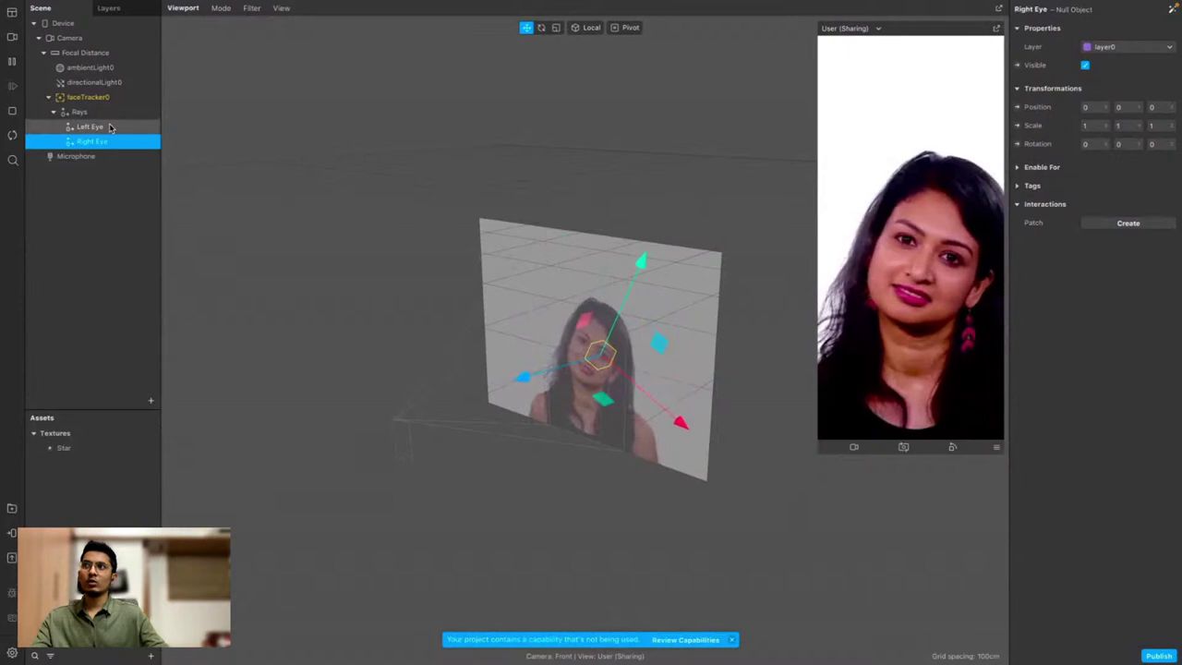
{"action": "left_click", "coordinate": [109, 128]}
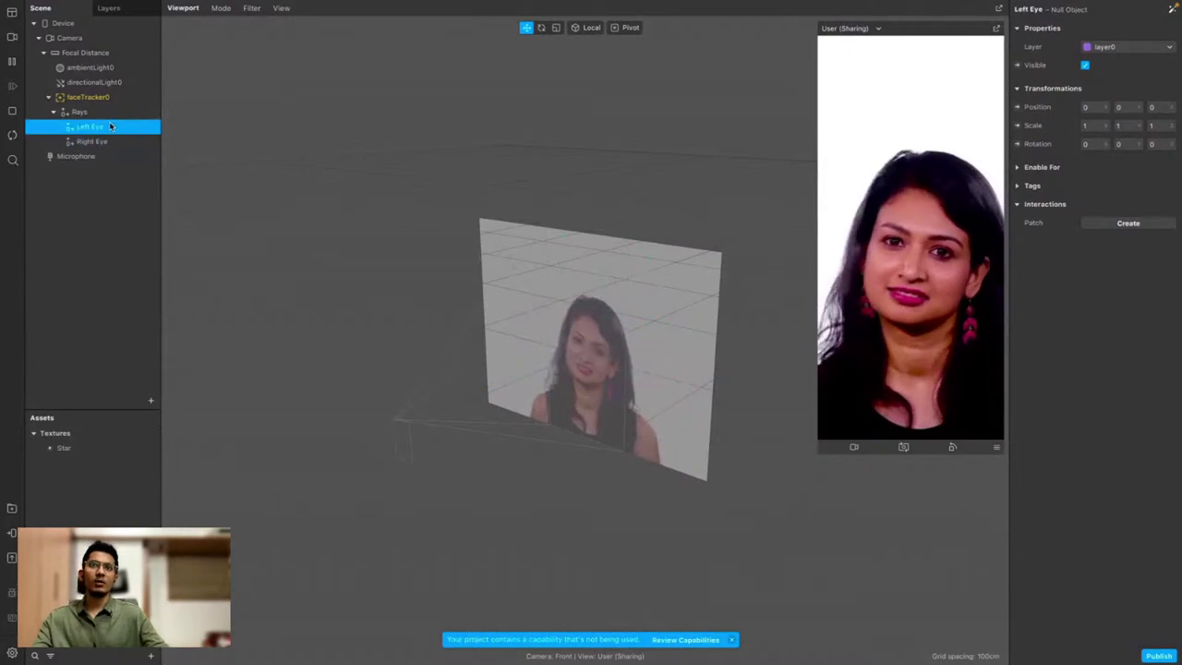
{"action": "left_click", "coordinate": [110, 141]}
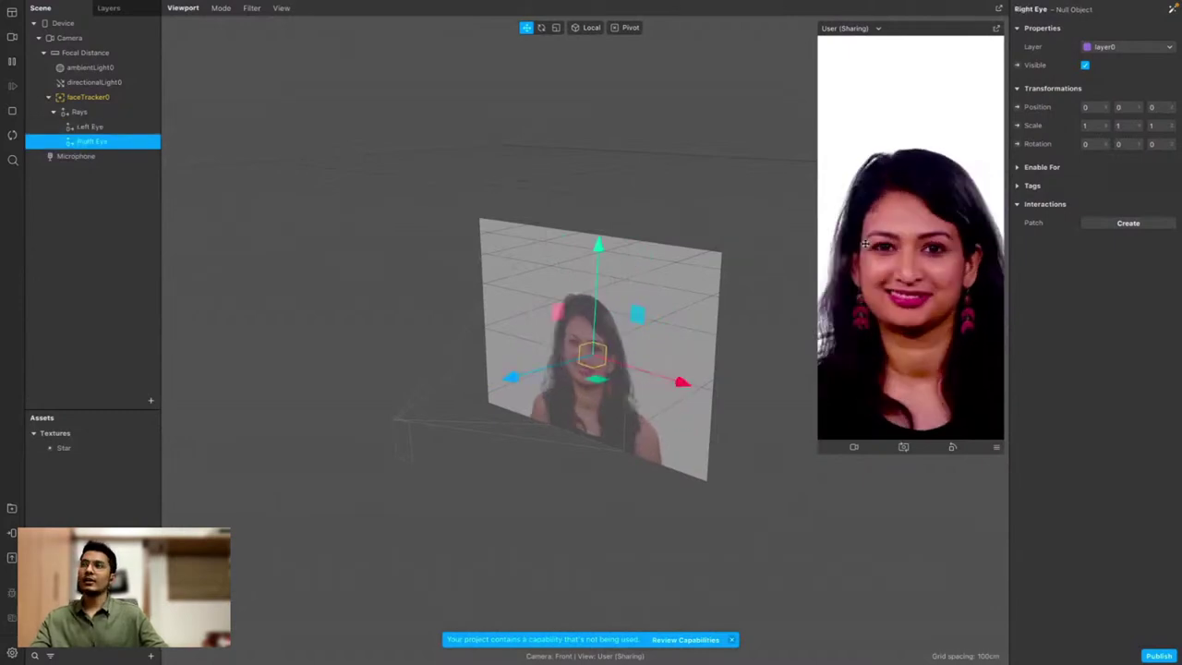
{"action": "left_click", "coordinate": [114, 253]}
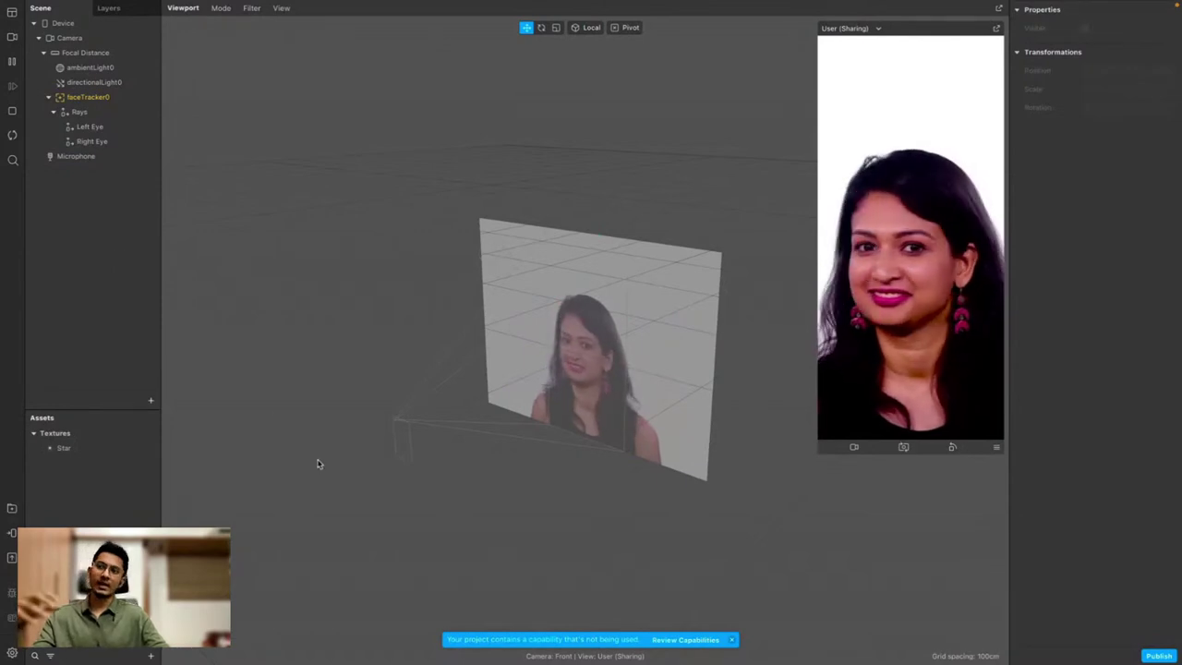
Show the Patch Editor and enlarge its area below the viewport
{"action": "left_click", "coordinate": [12, 13]}
{"action": "left_click", "coordinate": [61, 28]}
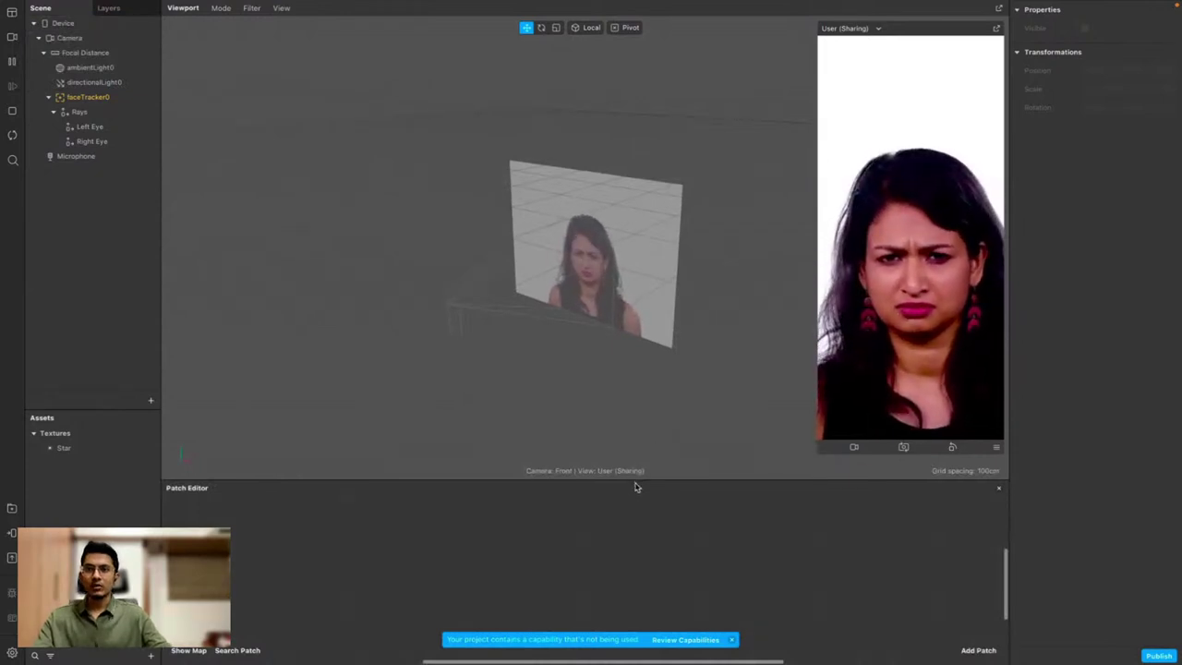
{"action": "left_click_drag", "start_coordinate": [634, 479], "coordinate": [634, 415]}
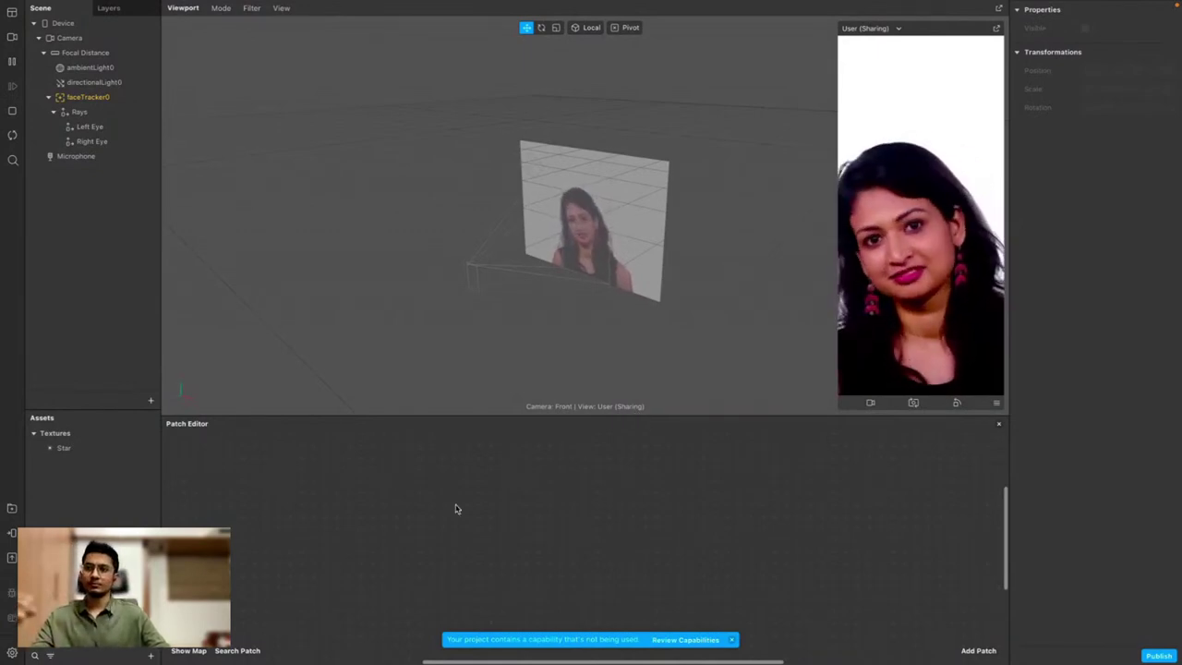
Rename the face tracker object as faceTracker
{"action": "left_click", "coordinate": [106, 98]}
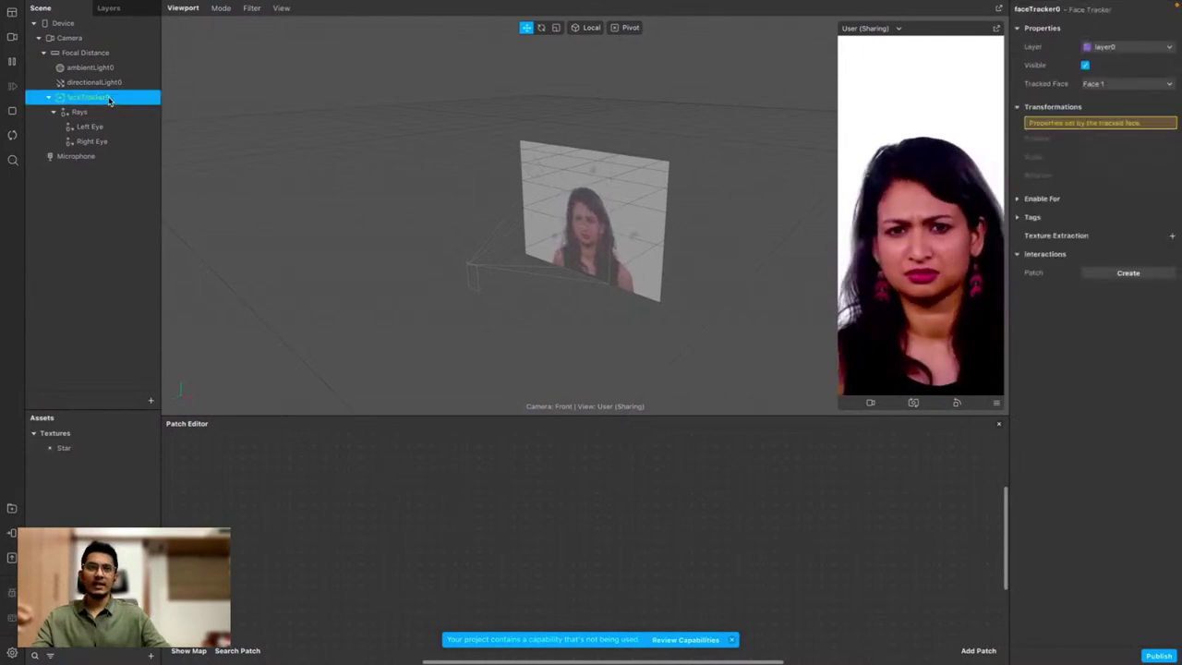
{"action": "right_click", "coordinate": [108, 100]}
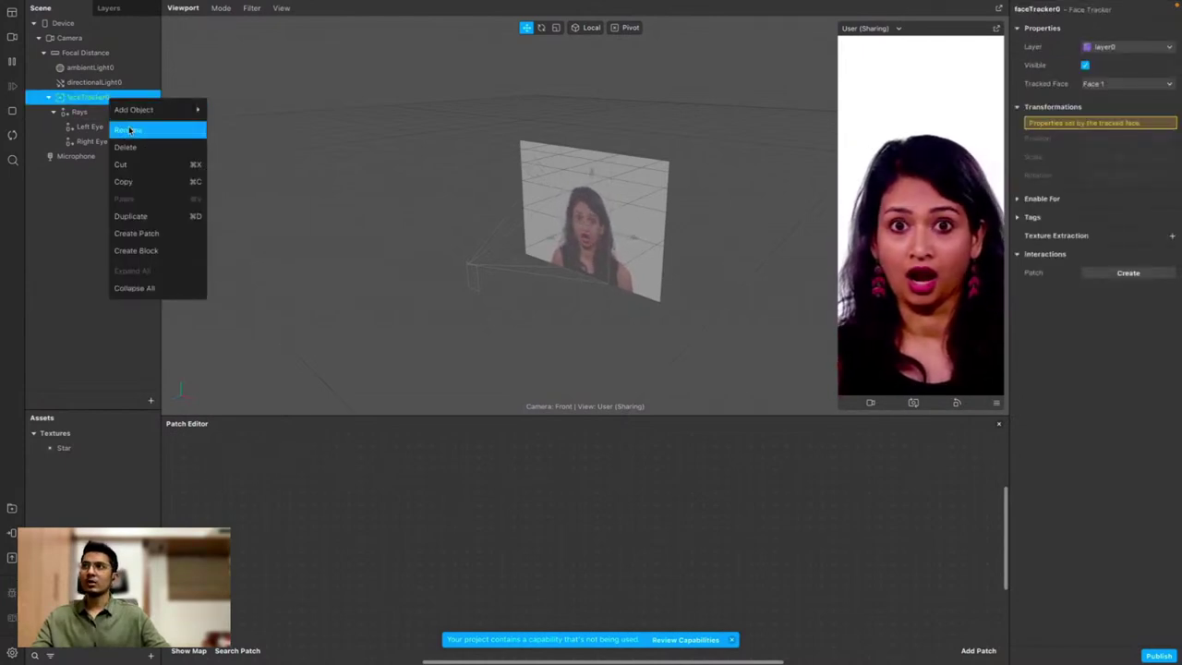
{"action": "left_click", "coordinate": [128, 126]}
{"action": "key", "text": "Right"}
{"action": "key", "text": "Return"}
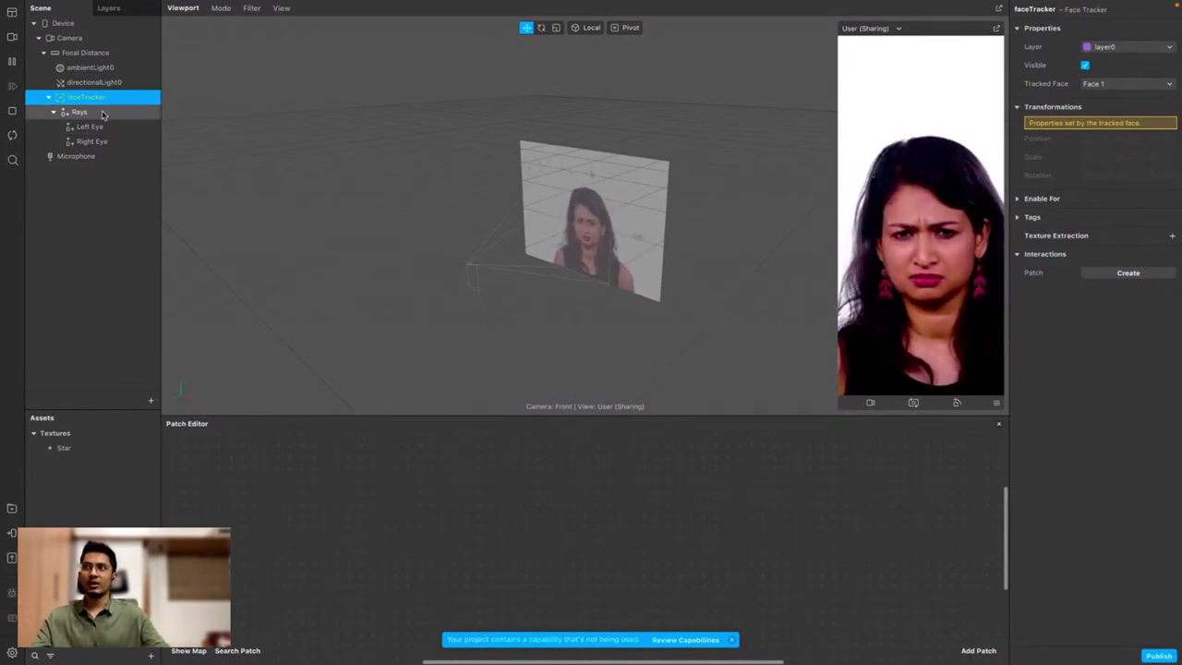
Create a producer patch for the face tracker and shift the resulting patch group aside to free space for more patches
{"action": "left_click", "coordinate": [105, 127]}
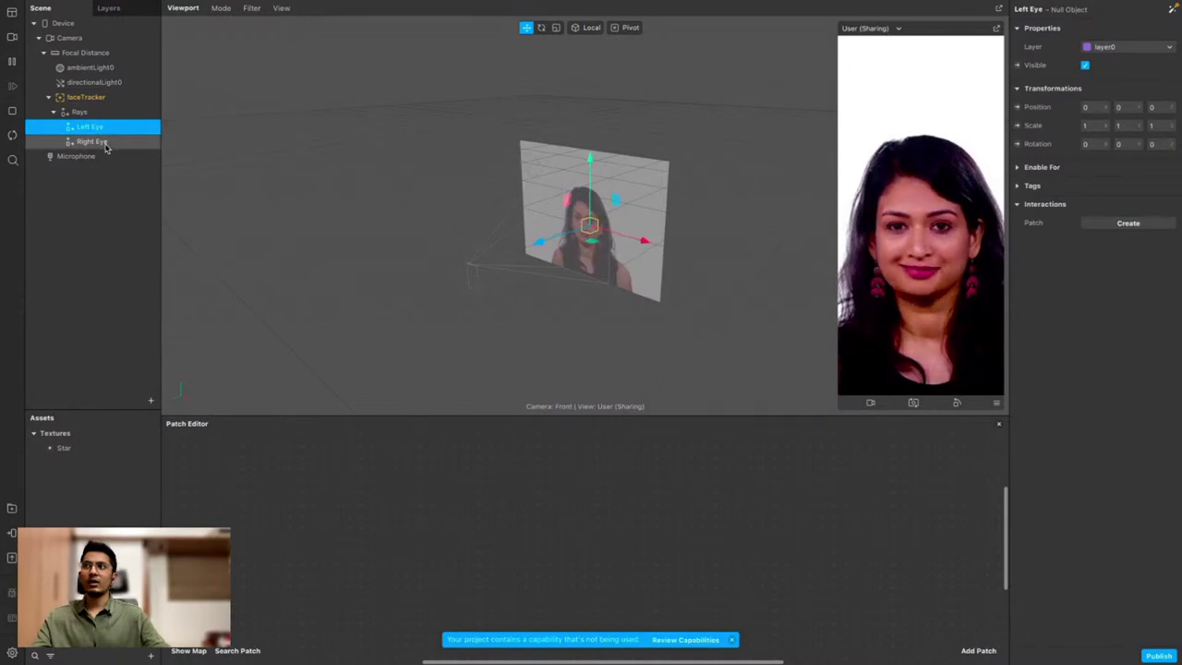
{"action": "left_click", "coordinate": [109, 100]}
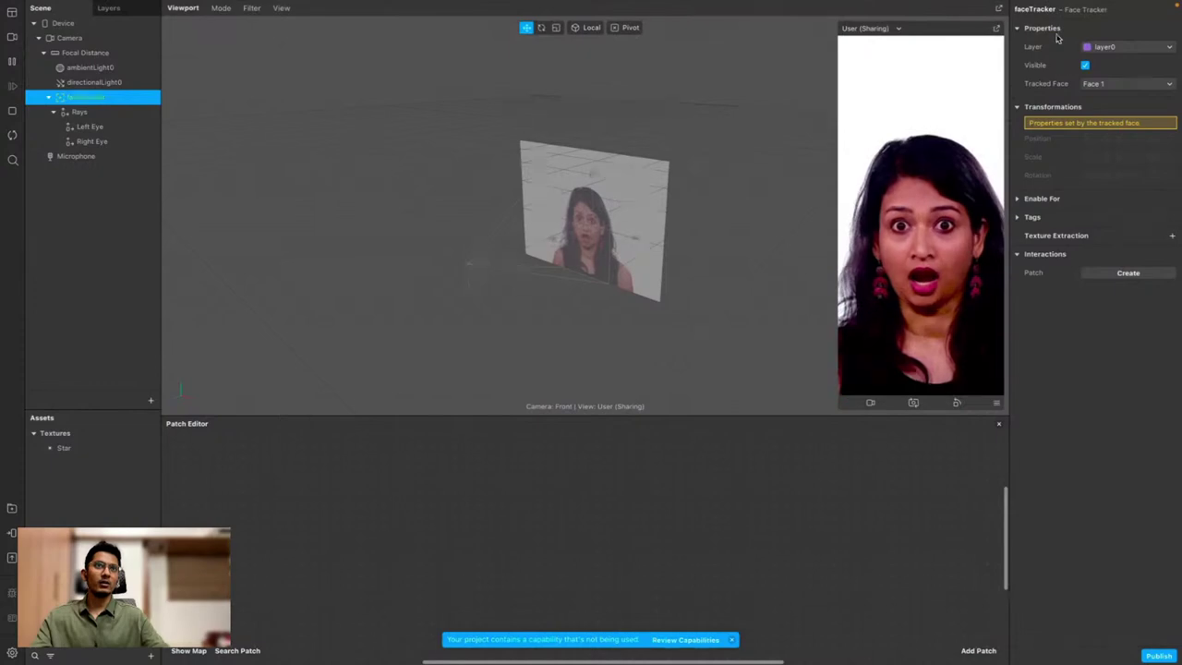
{"action": "left_click", "coordinate": [1104, 278]}
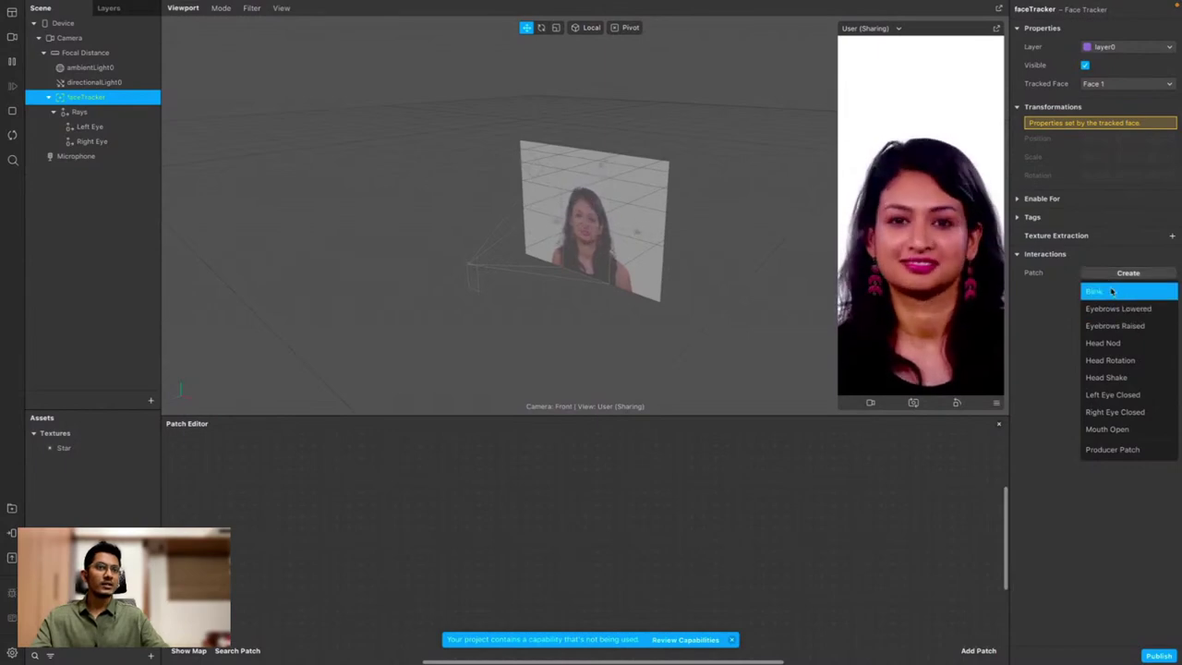
{"action": "left_click", "coordinate": [1114, 450]}
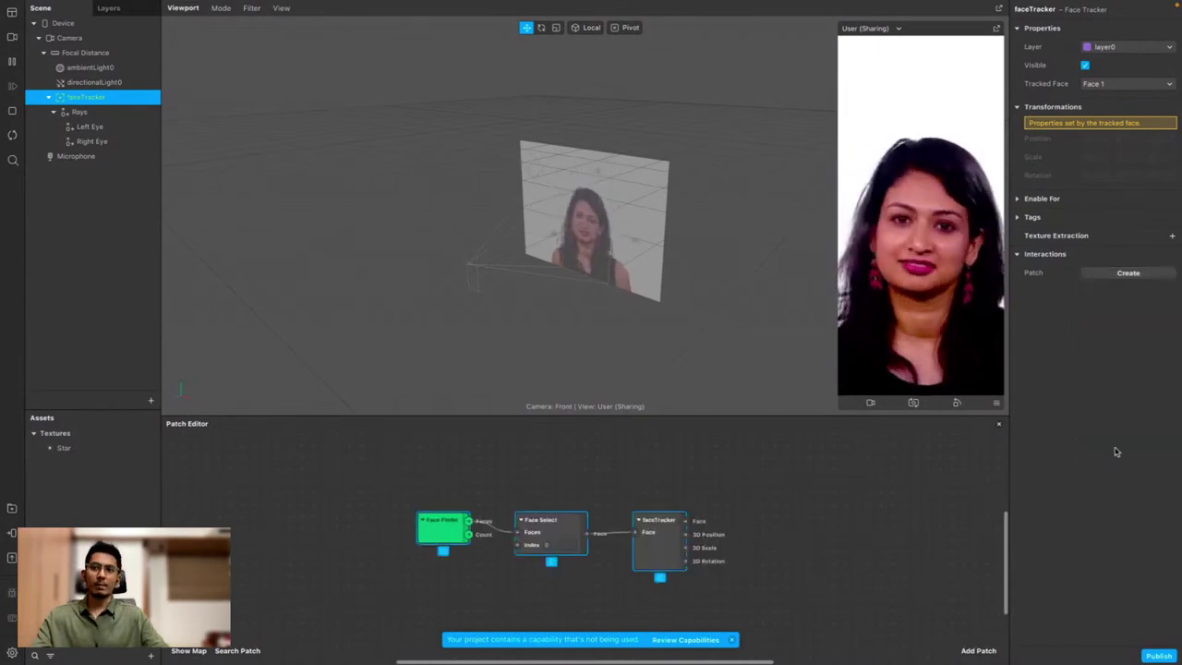
{"action": "left_click_drag", "start_coordinate": [666, 540], "coordinate": [415, 517]}
{"action": "left_click", "coordinate": [248, 466]}
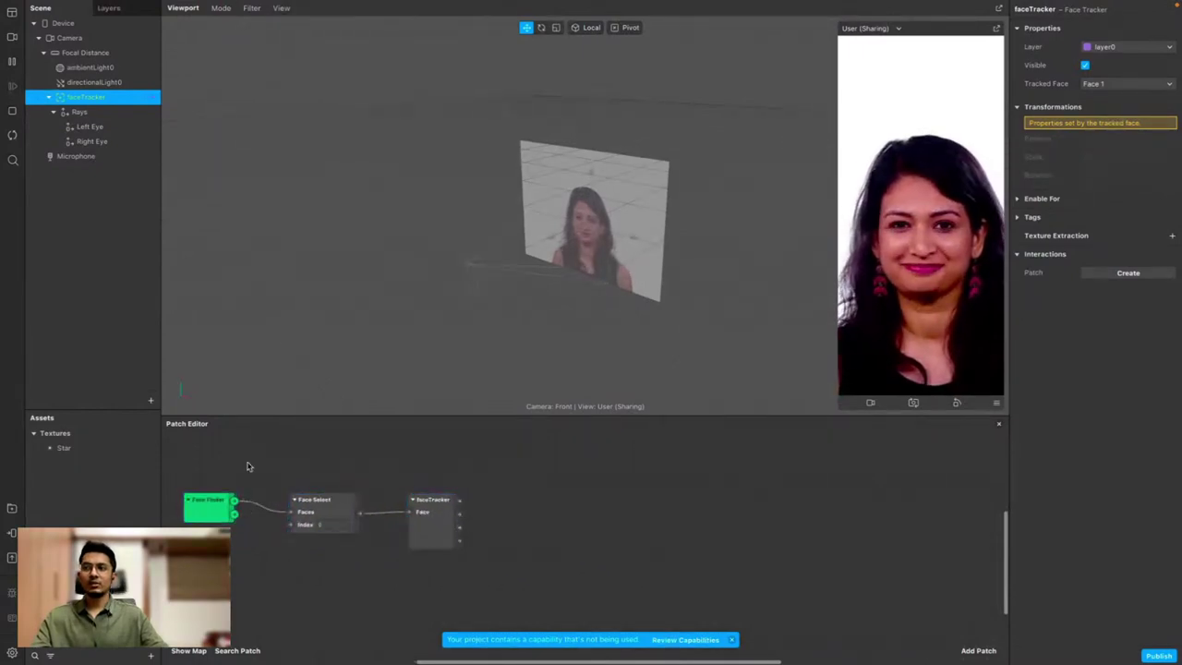
Move the faceTracker patch closer to Face Select and inspect its Face, 3D Position, 3D Scale and 3D Rotation outputs
{"action": "left_click", "coordinate": [198, 516]}
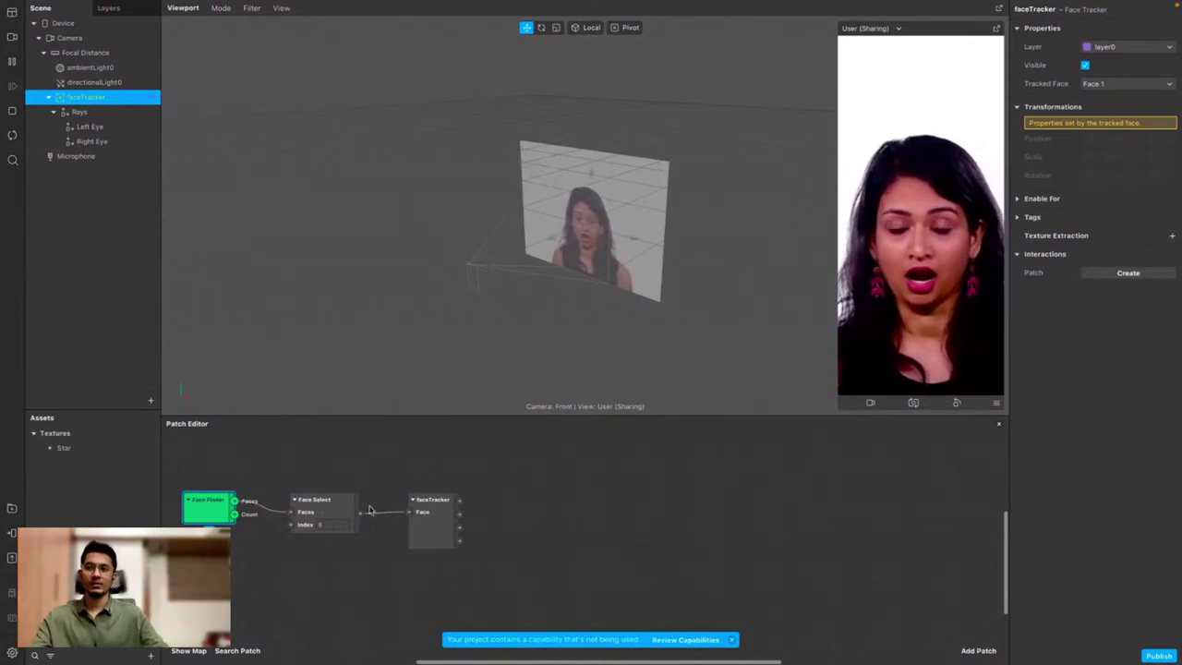
{"action": "left_click_drag", "start_coordinate": [431, 503], "coordinate": [402, 501]}
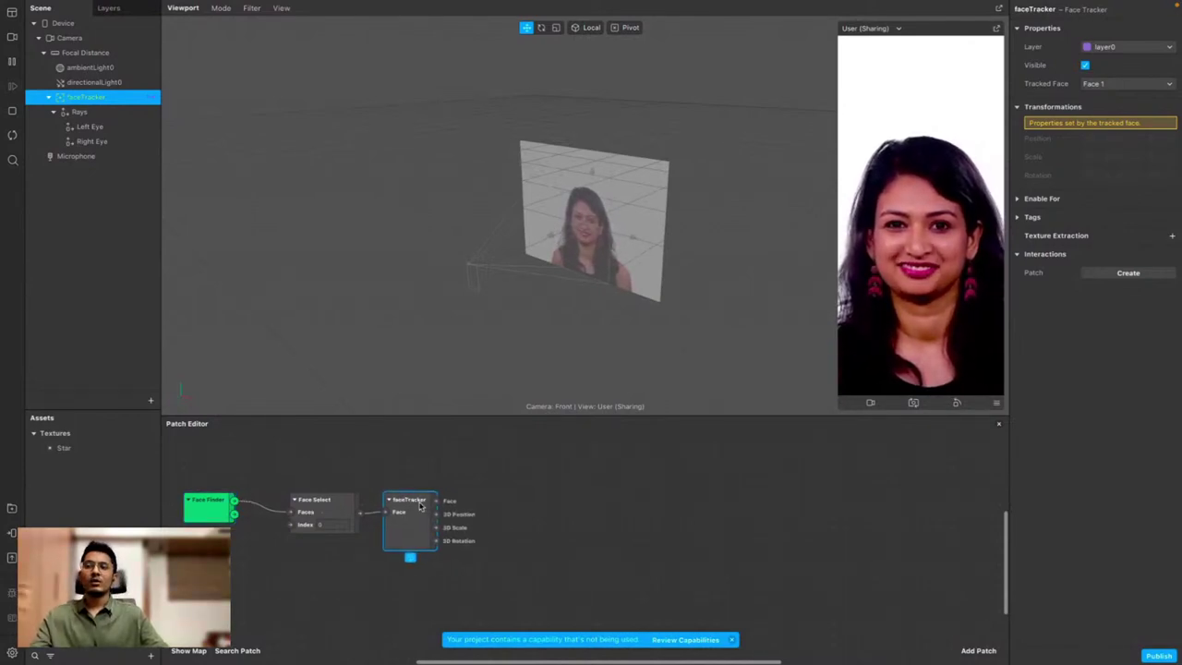
{"action": "left_click", "coordinate": [437, 500]}
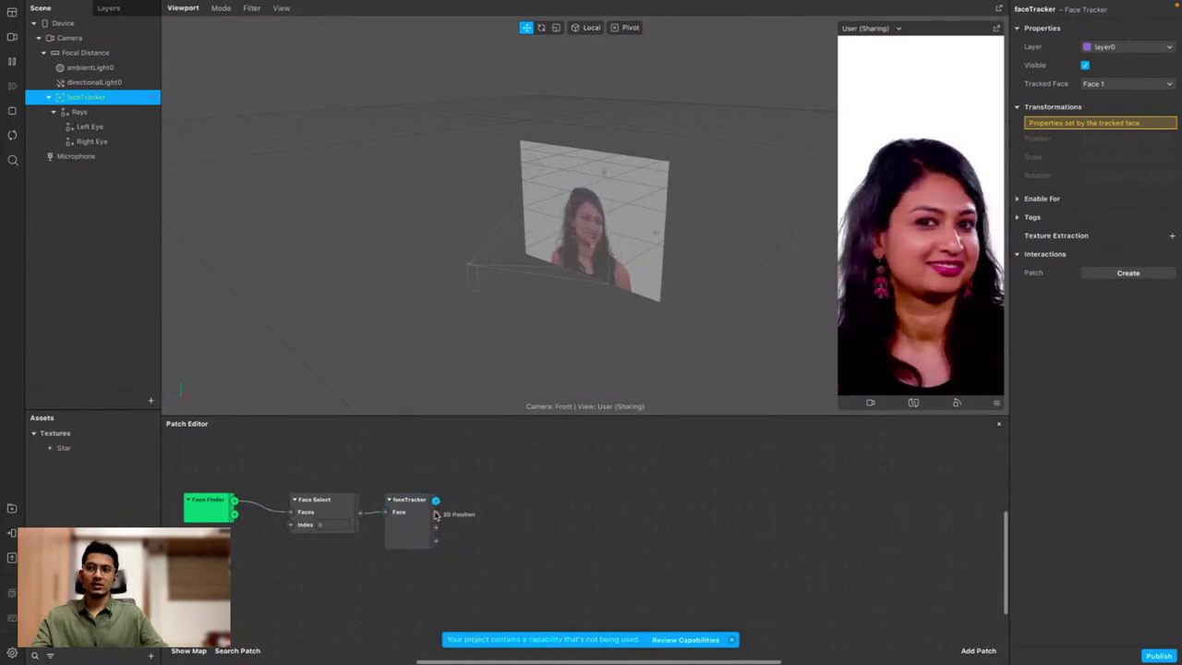
{"action": "left_click", "coordinate": [423, 519]}
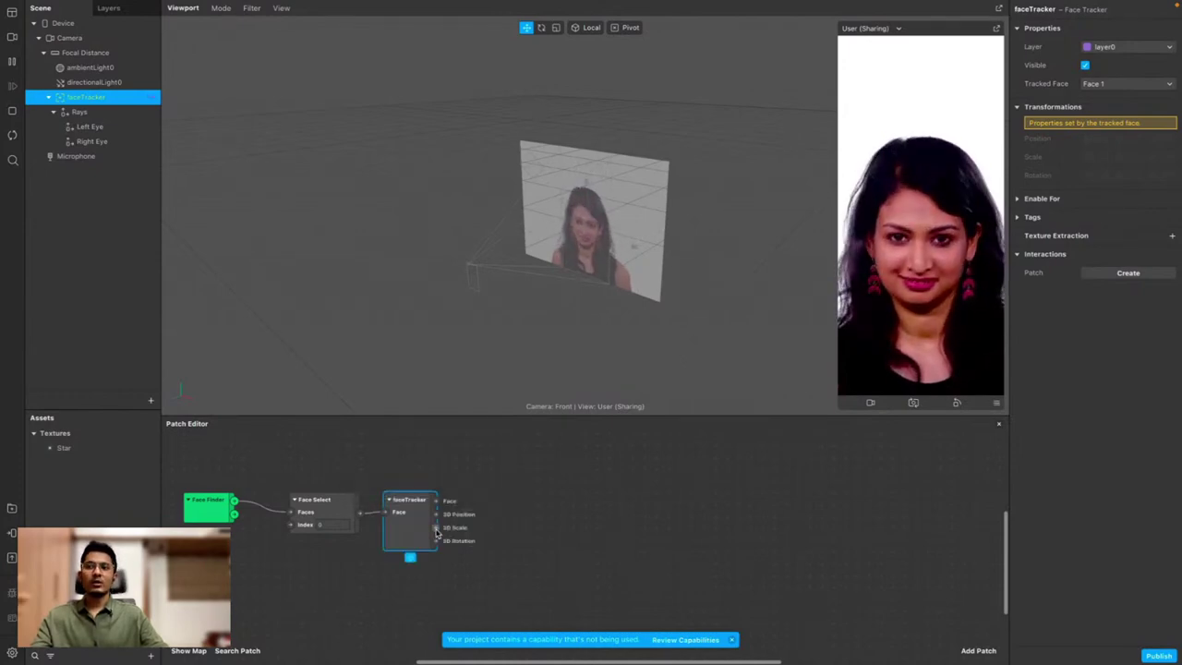
{"action": "left_click", "coordinate": [437, 533]}
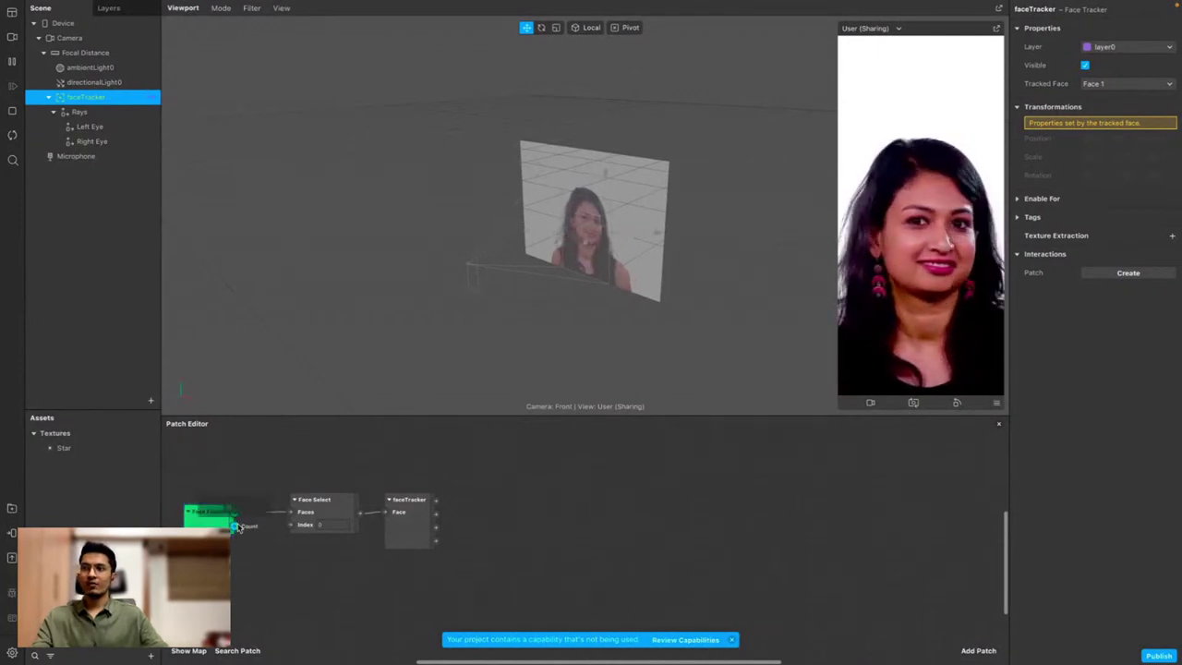
Try connecting Face Finder's Count output to Face Select's Index input, remove that link and realign the two patches
{"action": "left_click_drag", "start_coordinate": [236, 526], "coordinate": [291, 525]}
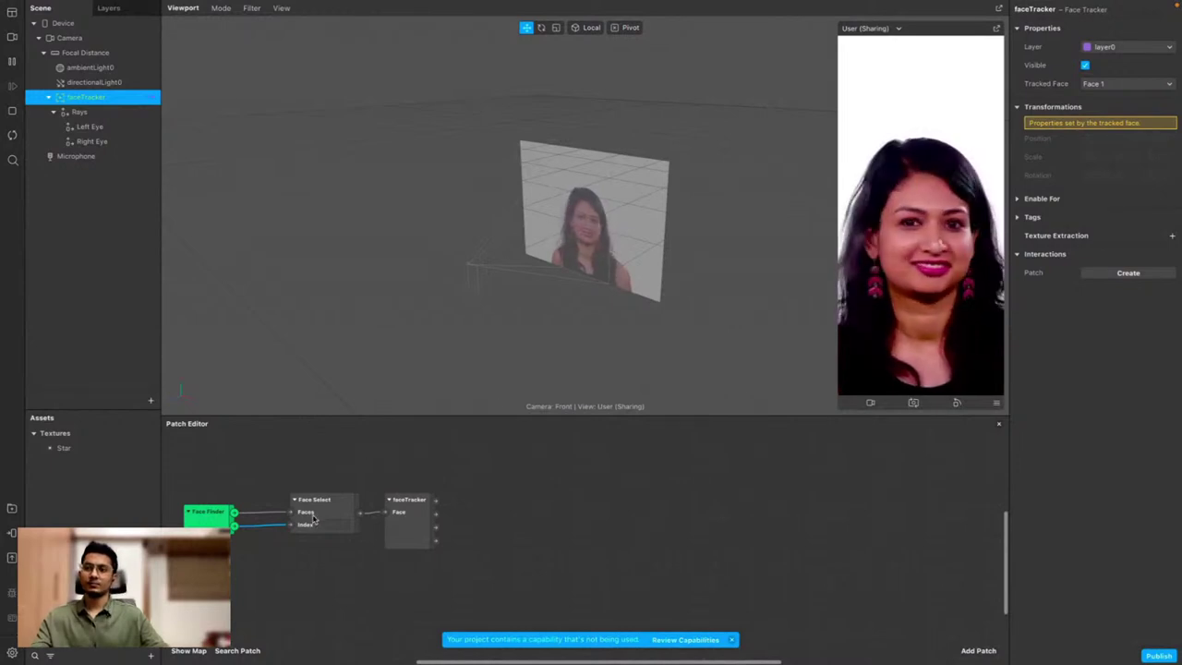
{"action": "mouse_move", "coordinate": [292, 526]}
{"action": "left_mouse_down"}
{"action": "mouse_move", "coordinate": [267, 541]}
{"action": "mouse_move", "coordinate": [311, 523]}
{"action": "left_mouse_up"}
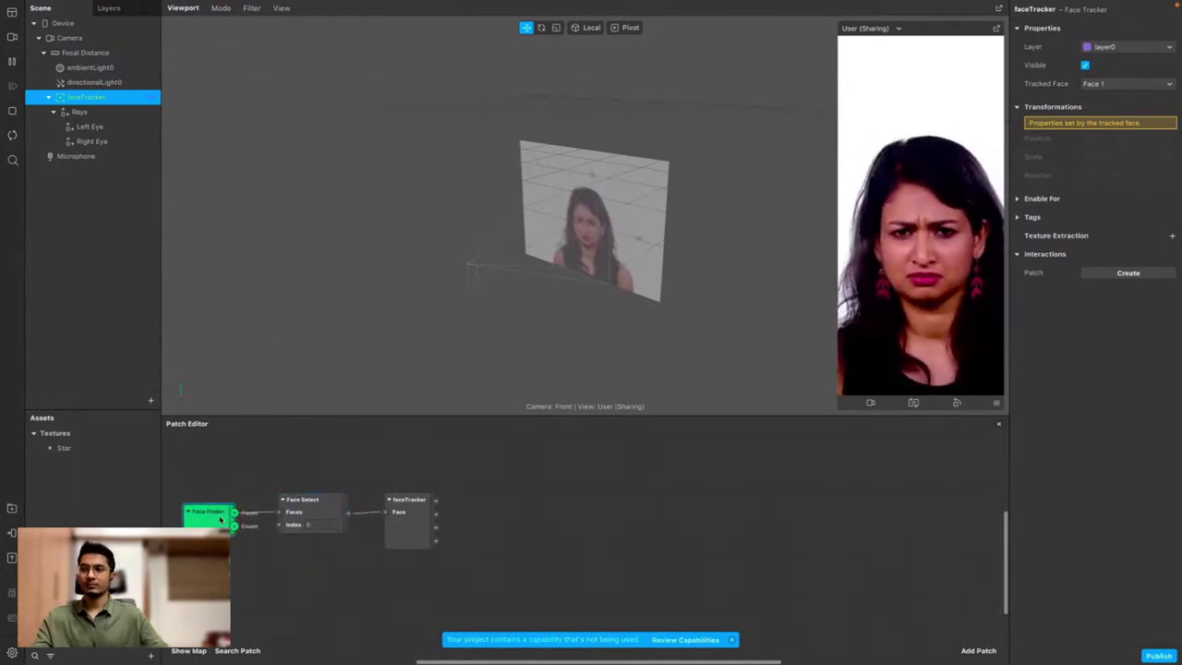
{"action": "left_click_drag", "start_coordinate": [223, 513], "coordinate": [232, 501]}
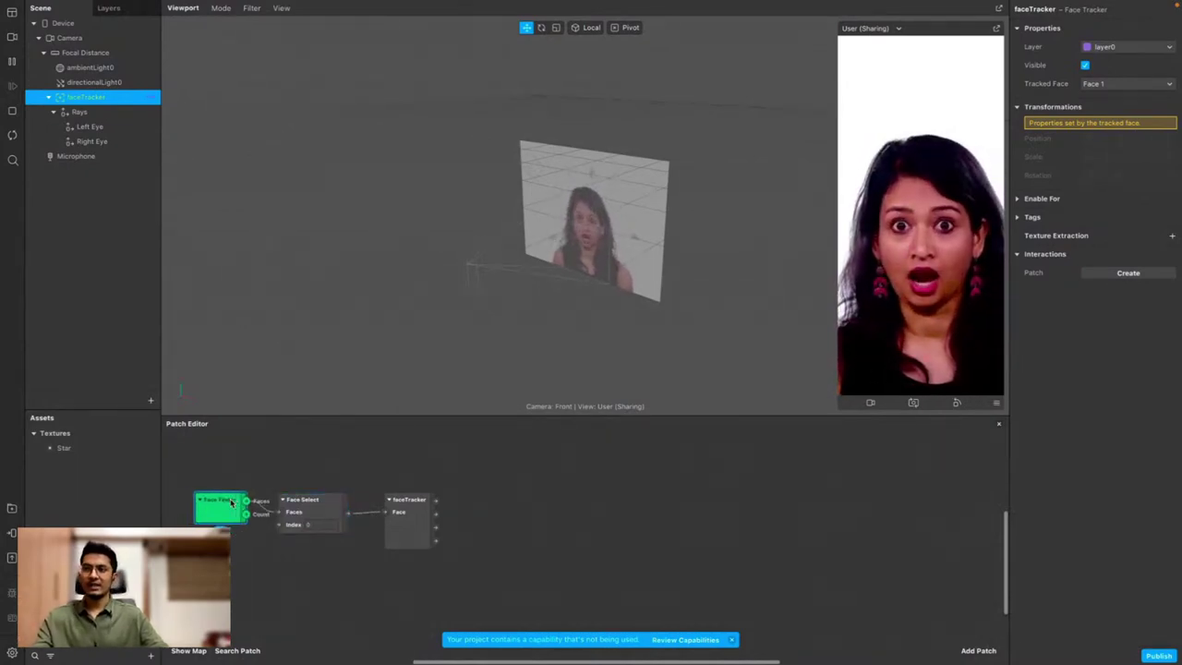
Switch the preview to the real-time simulation video showing two people
{"action": "left_click", "coordinate": [12, 37]}
{"action": "left_click", "coordinate": [82, 209]}
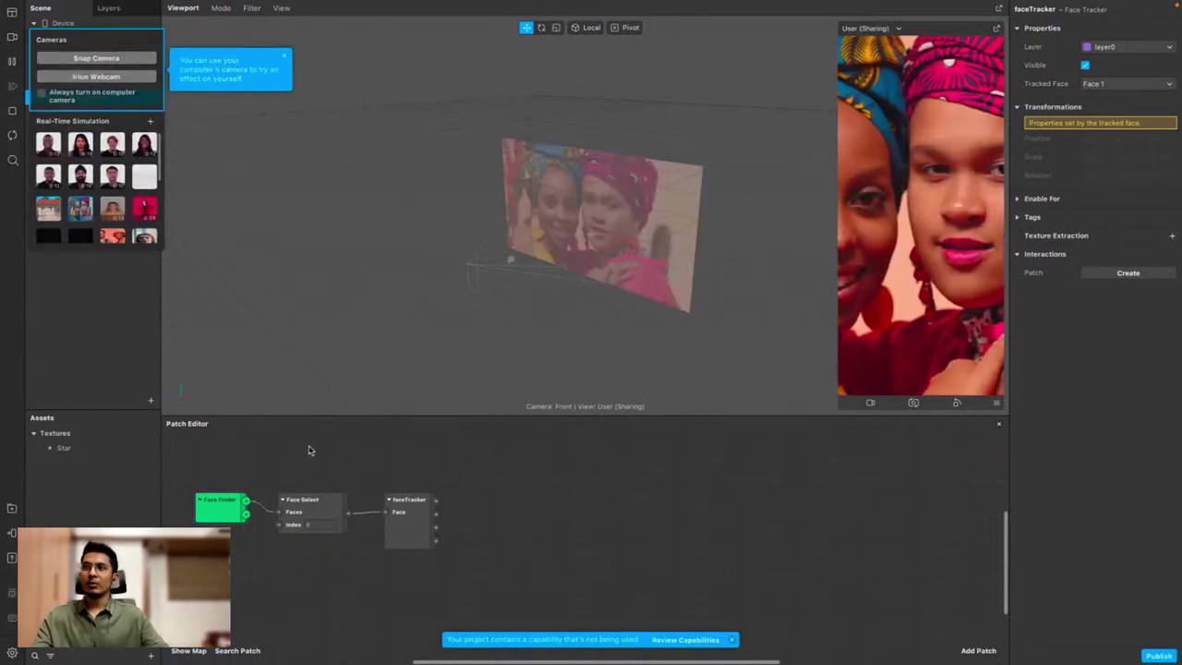
{"action": "left_click", "coordinate": [309, 448]}
Check the Face Finder's Count output and the face tracker's available Tracked Face options
{"action": "mouse_move", "coordinate": [247, 514]}
{"action": "left_mouse_down"}
{"action": "mouse_move", "coordinate": [276, 526]}
{"action": "mouse_move", "coordinate": [249, 515]}
{"action": "left_mouse_up"}
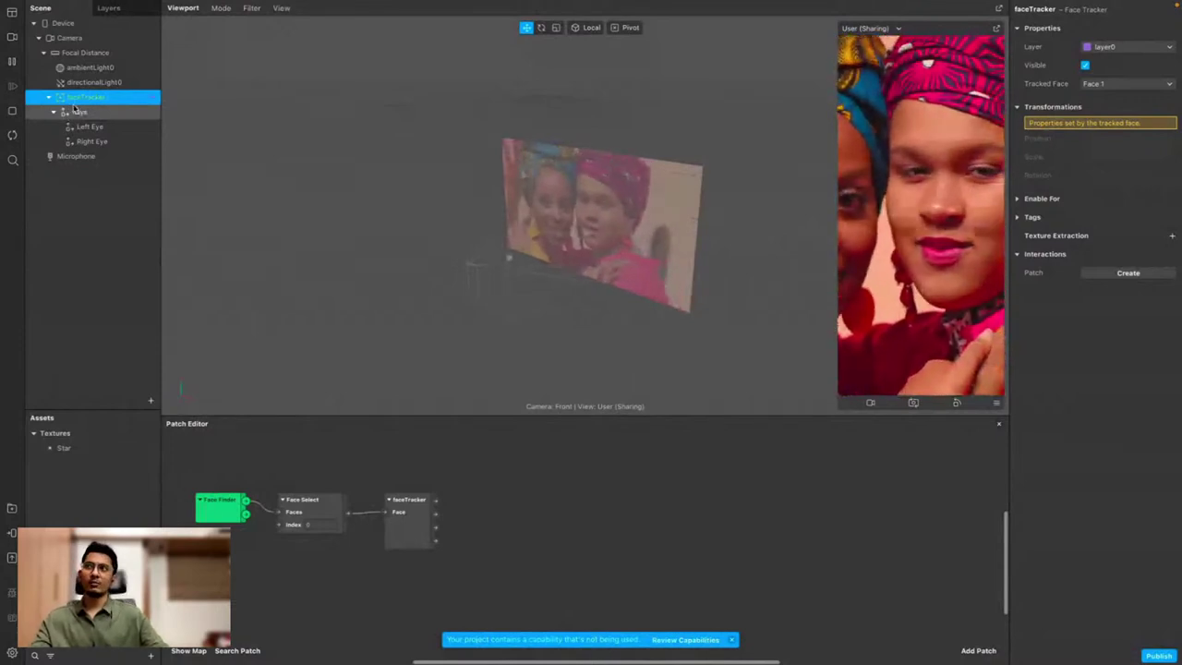
{"action": "left_click", "coordinate": [1126, 84]}
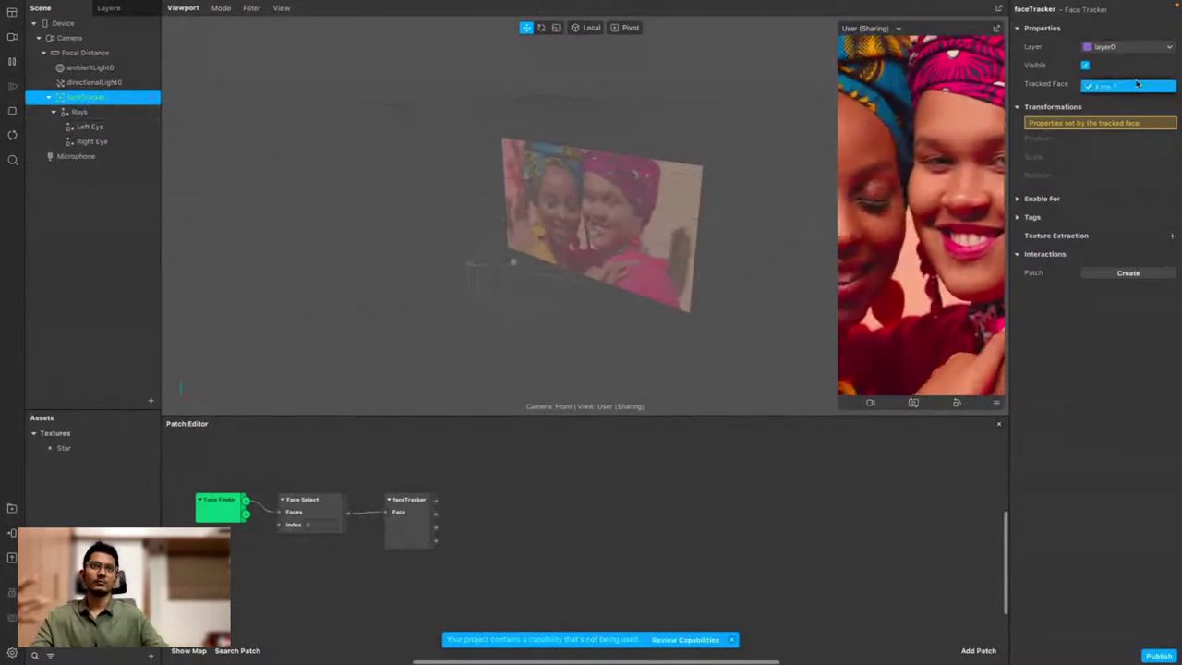
{"action": "left_click", "coordinate": [1046, 68]}
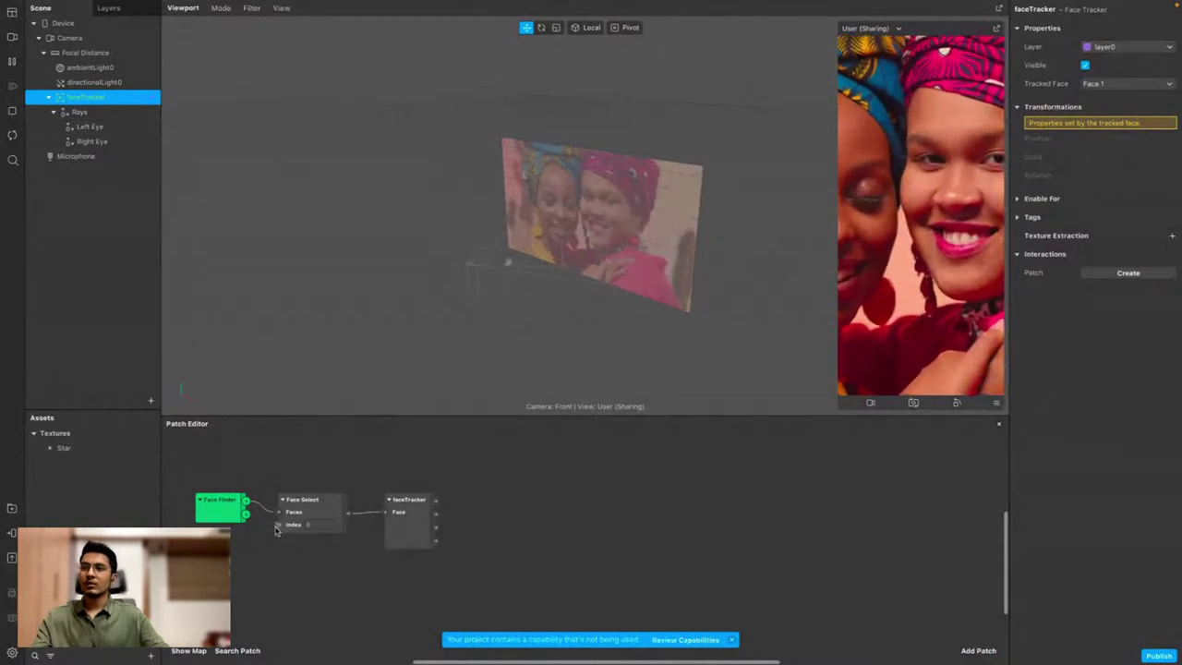
{"action": "left_click_drag", "start_coordinate": [415, 524], "coordinate": [476, 496]}
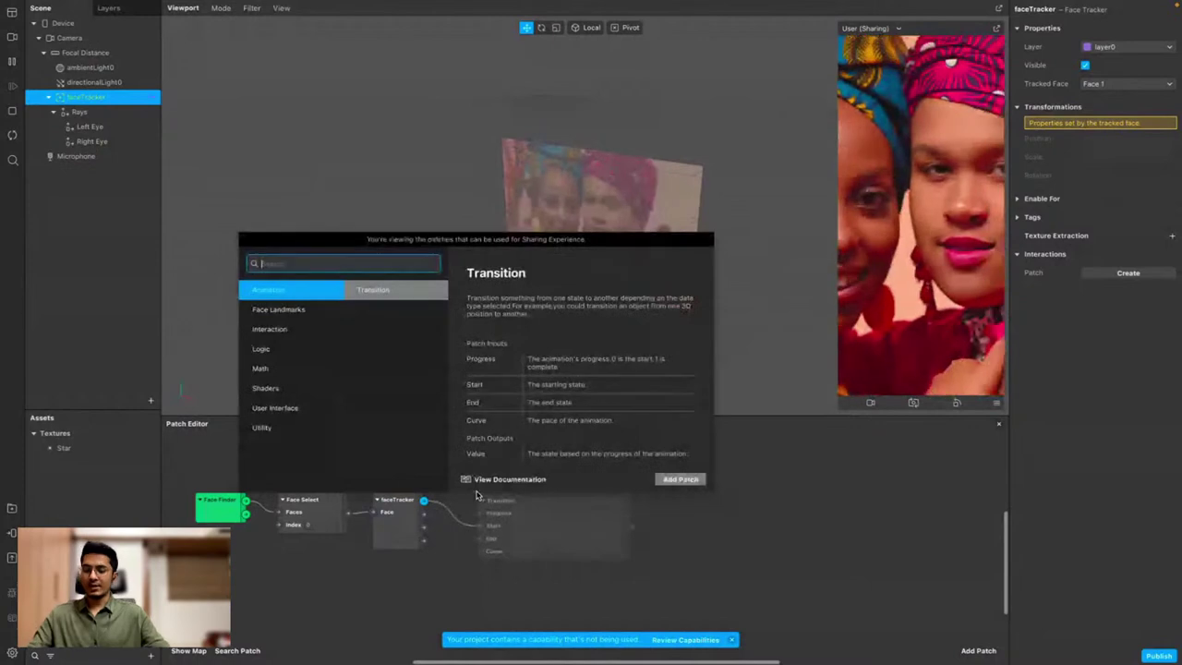
{"action": "type", "text": "eyel"}
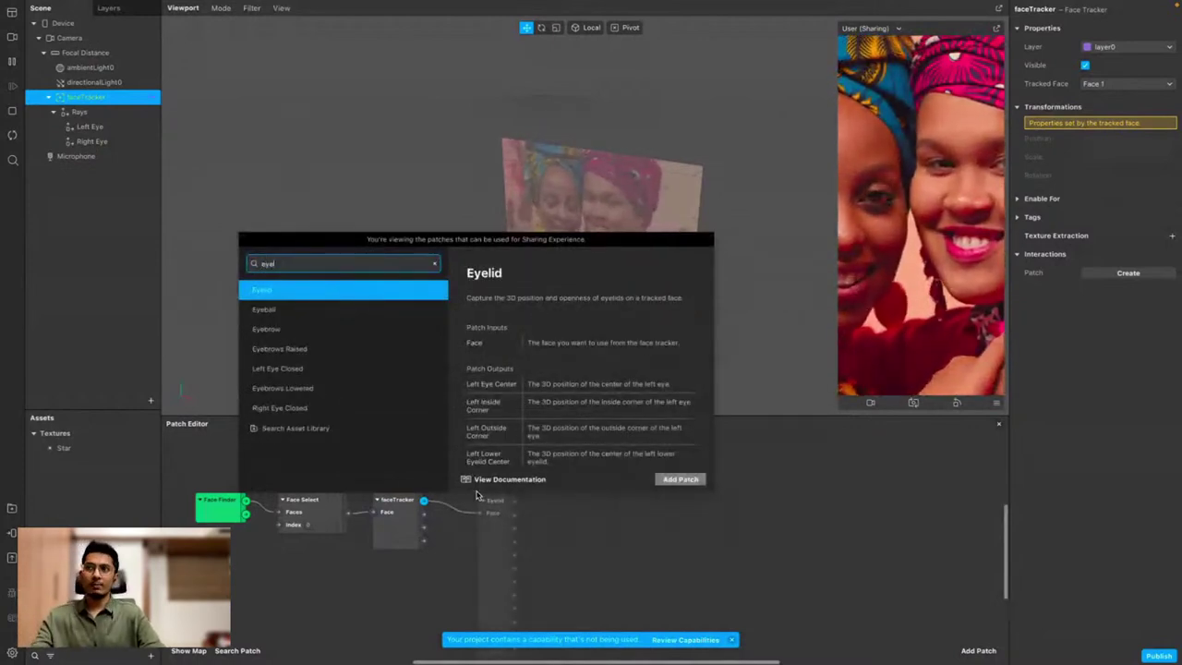
{"action": "left_click", "coordinate": [426, 599]}
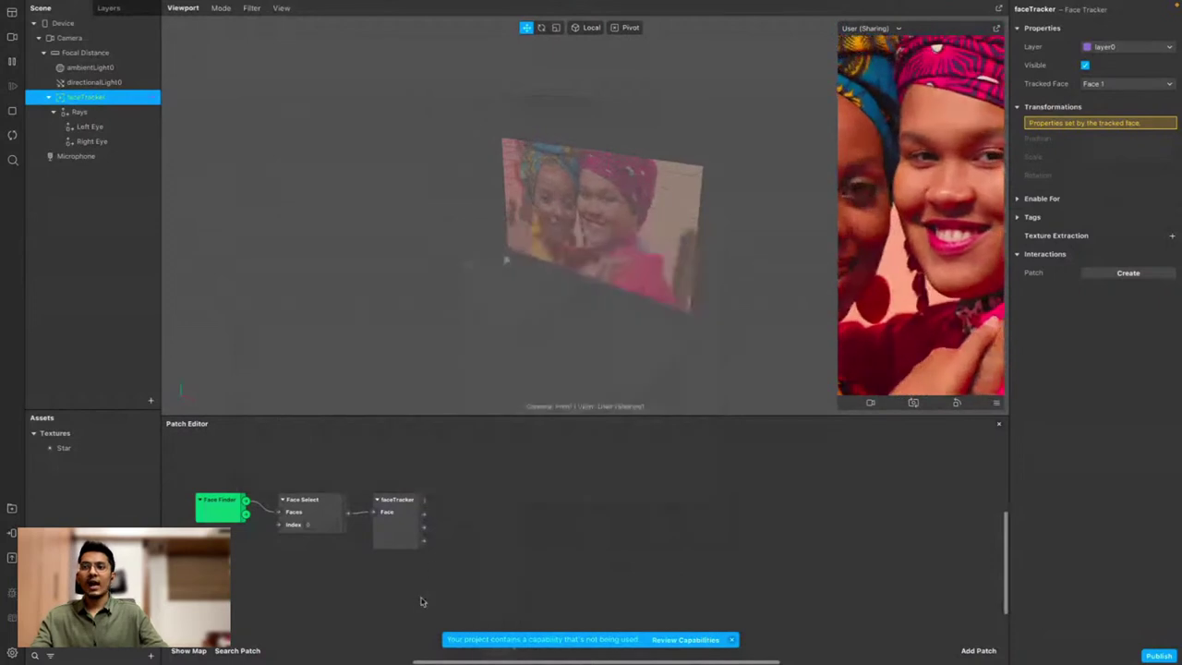
{"action": "double_click", "coordinate": [470, 507]}
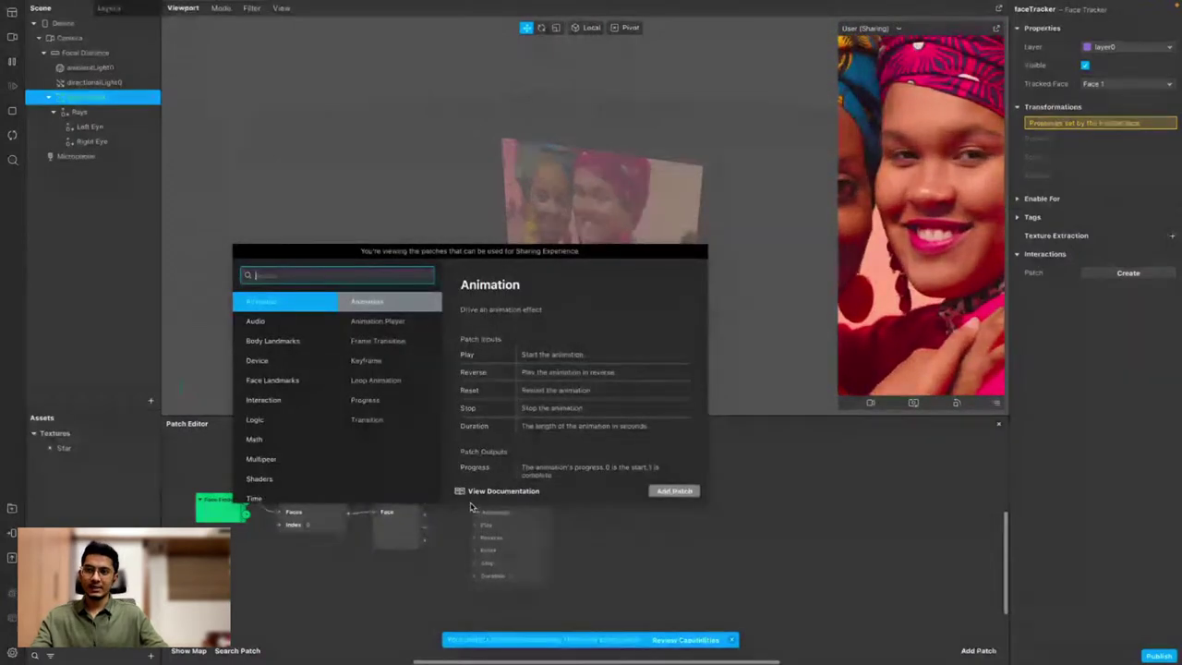
{"action": "left_click", "coordinate": [455, 524]}
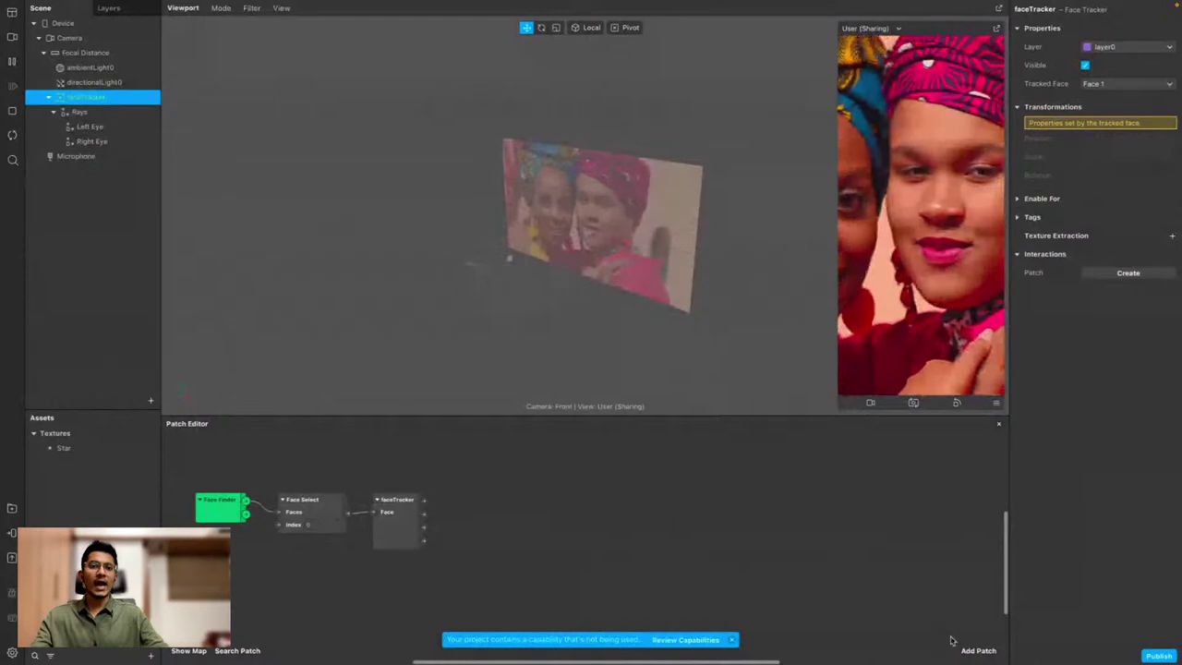
Add an Eyelid patch, place it beside the faceTracker patch and enlarge the Patch Editor area to fit it
{"action": "left_click", "coordinate": [974, 650]}
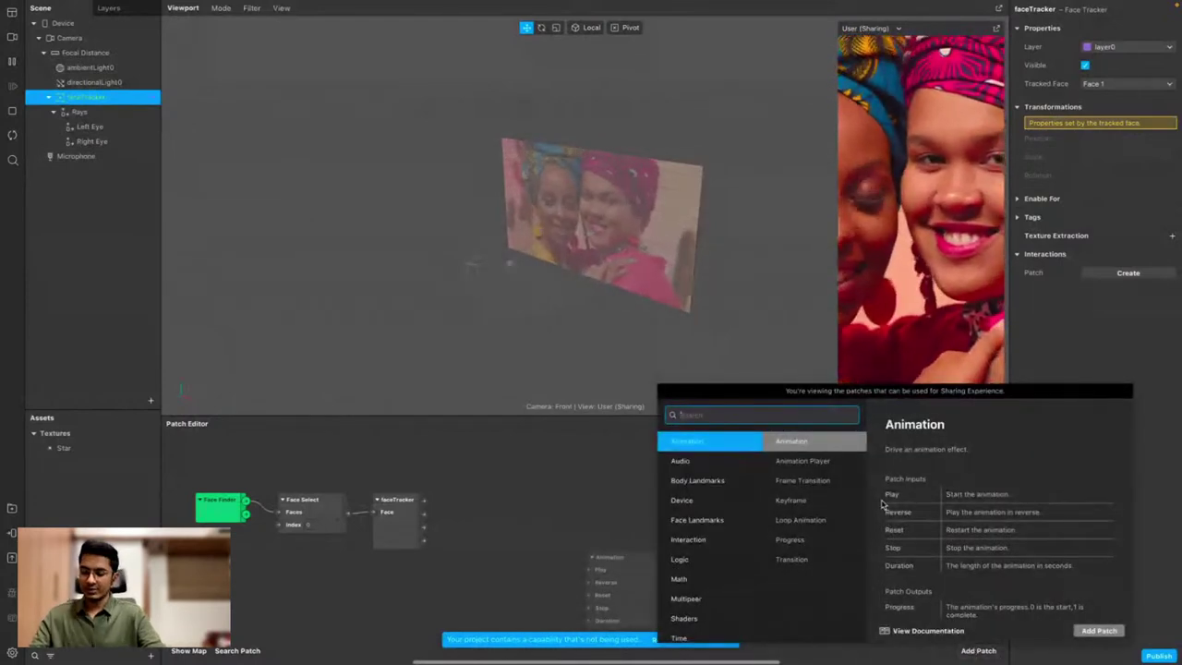
{"action": "type", "text": "eyel"}
{"action": "key", "text": "Return"}
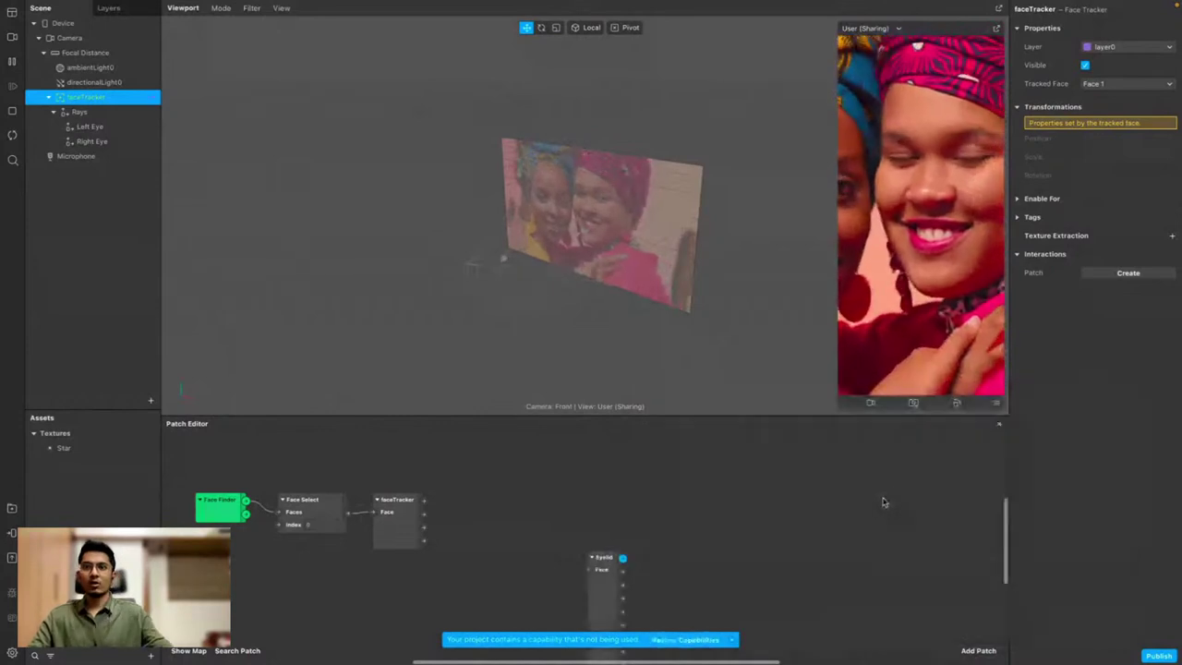
{"action": "left_click_drag", "start_coordinate": [596, 584], "coordinate": [474, 481]}
{"action": "left_click_drag", "start_coordinate": [520, 420], "coordinate": [519, 385]}
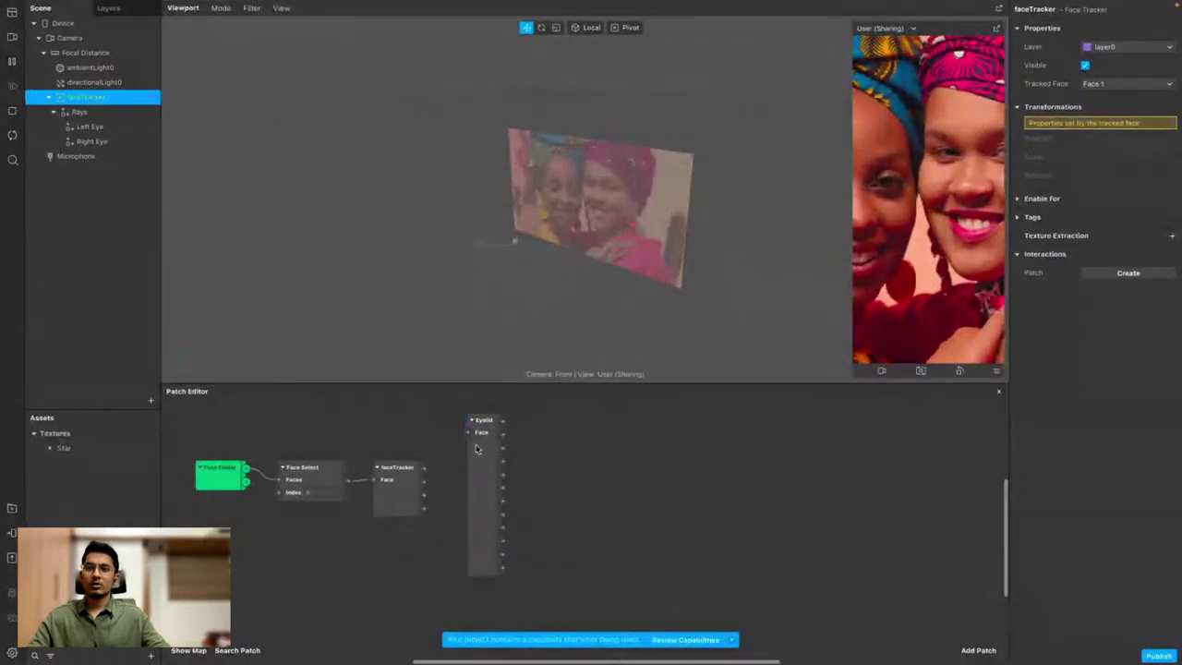
Connect the faceTracker patch to the Eyelid patch's Face input, then drive Left Eye's 3D position from the Left Eye Center output
{"action": "left_click_drag", "start_coordinate": [426, 472], "coordinate": [468, 434]}
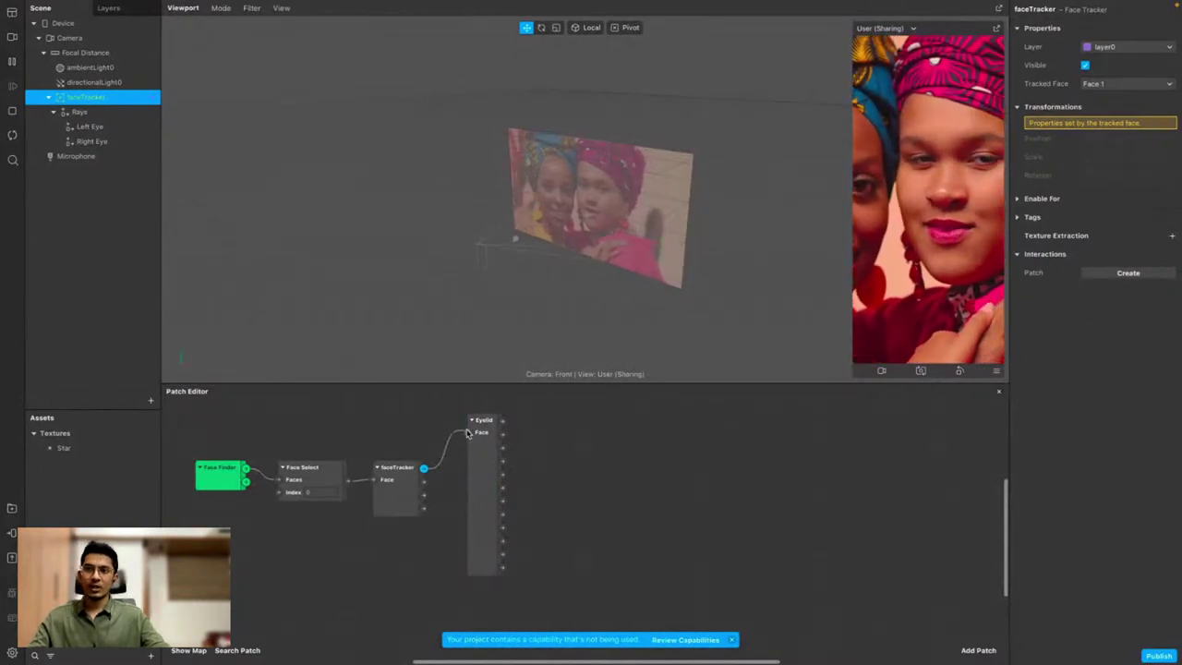
{"action": "left_click", "coordinate": [481, 440]}
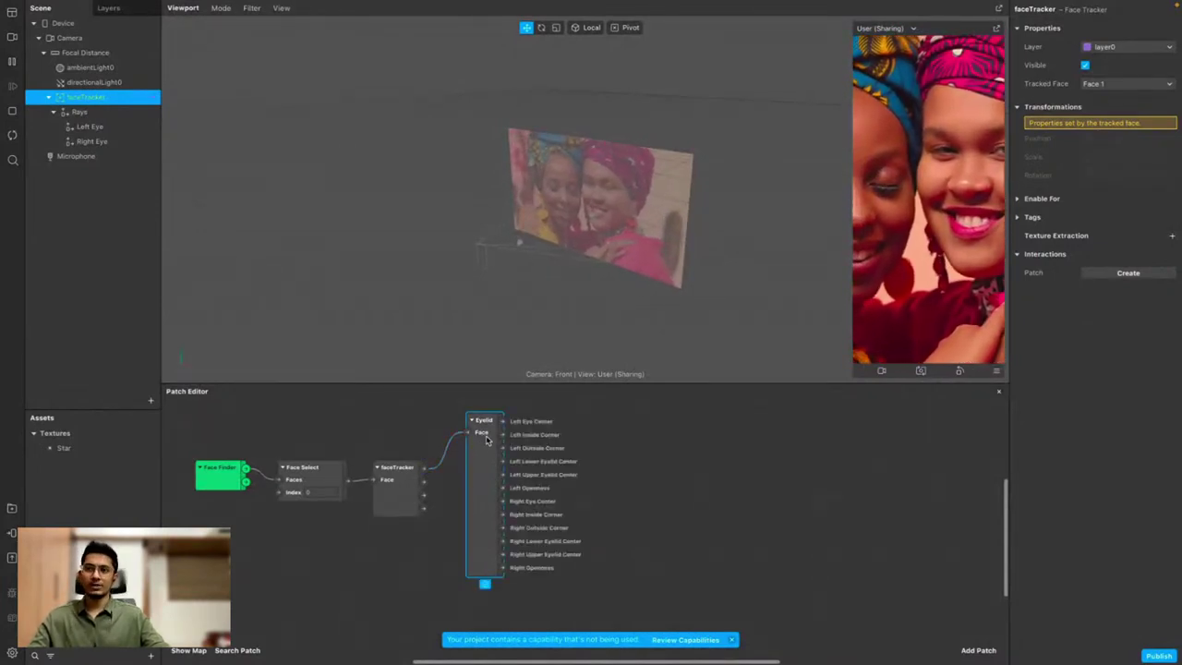
{"action": "left_click", "coordinate": [120, 127]}
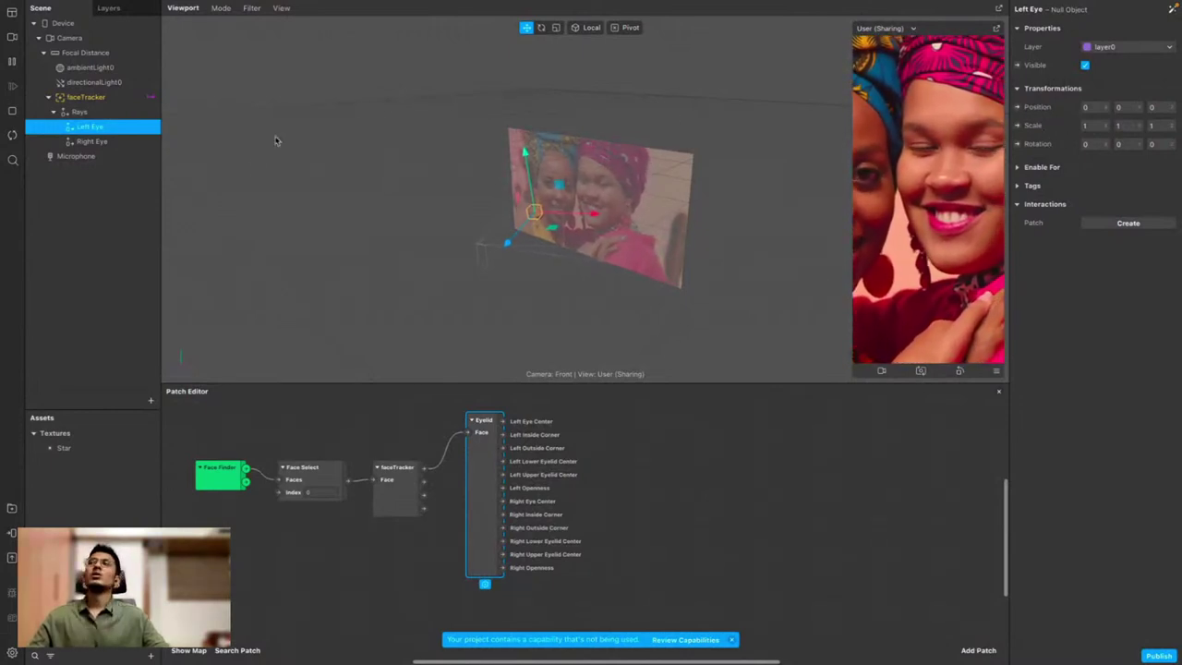
{"action": "left_click", "coordinate": [1017, 108]}
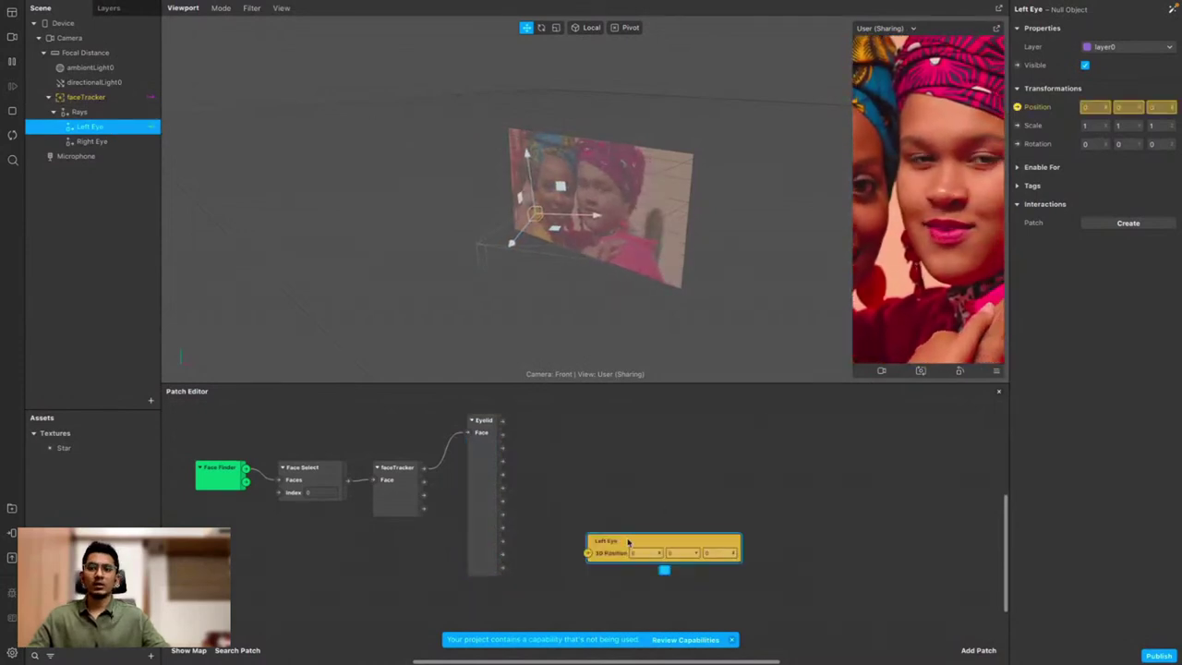
{"action": "left_click_drag", "start_coordinate": [628, 542], "coordinate": [628, 435]}
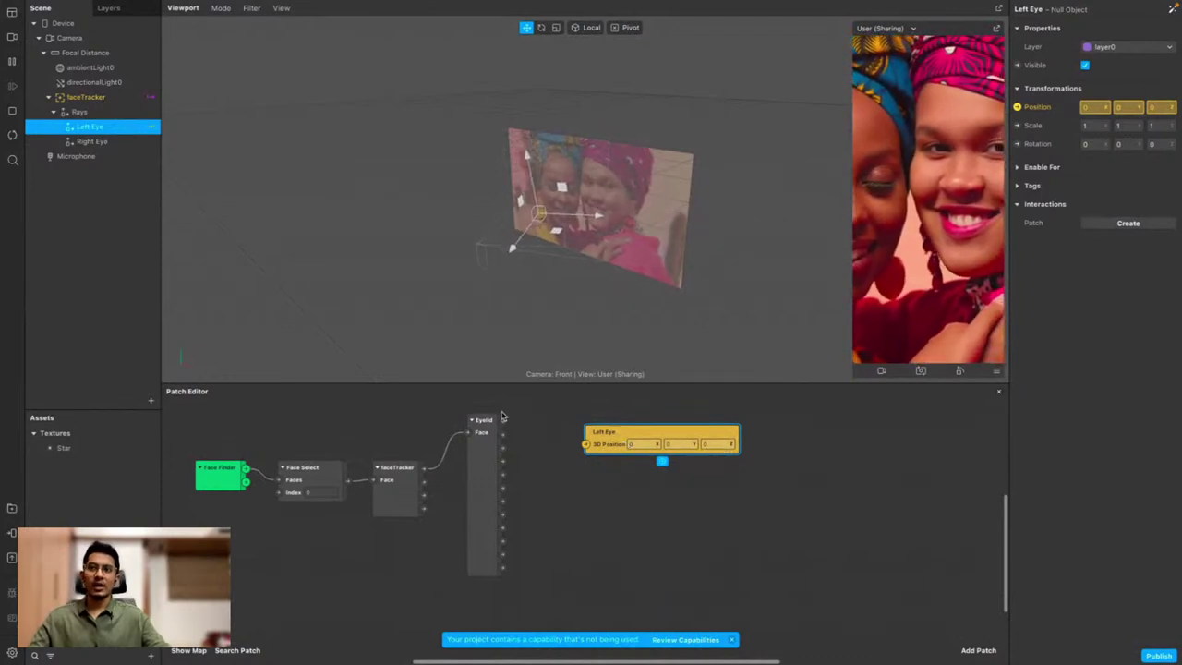
{"action": "left_click_drag", "start_coordinate": [502, 421], "coordinate": [577, 411]}
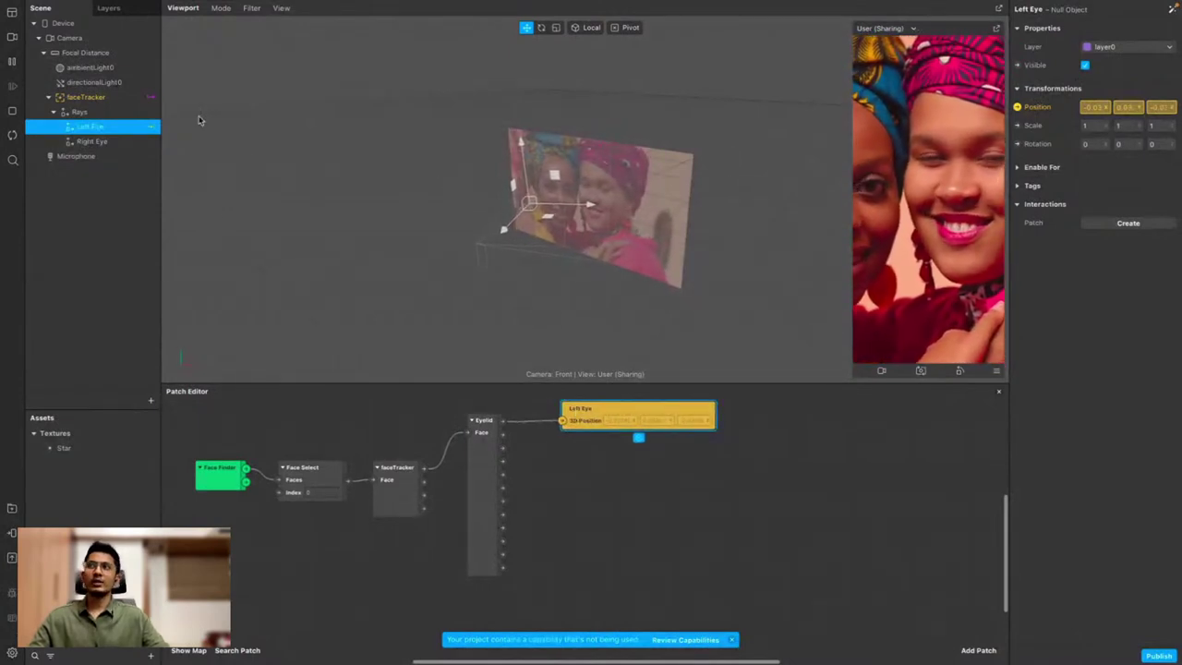
Switch the preview to the real-time simulation video of a single dark-haired woman and check the Eyelid patch's Left Eye Center output
{"action": "left_click", "coordinate": [12, 37]}
{"action": "left_click", "coordinate": [74, 148]}
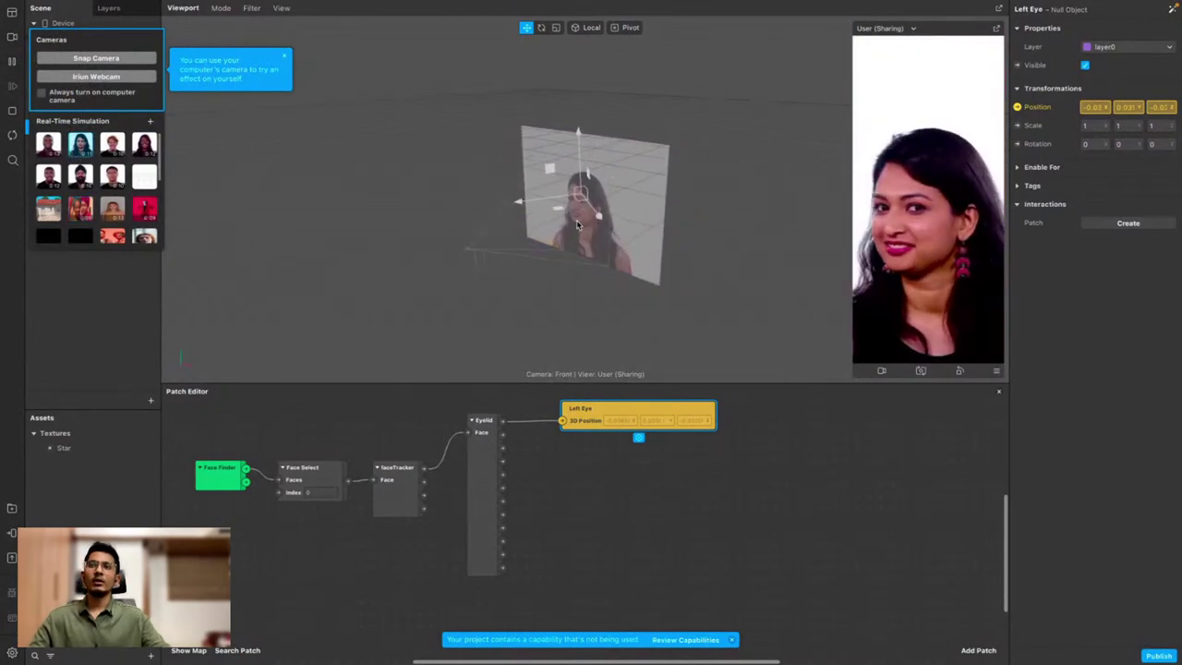
{"action": "left_click_drag", "start_coordinate": [510, 421], "coordinate": [503, 421]}
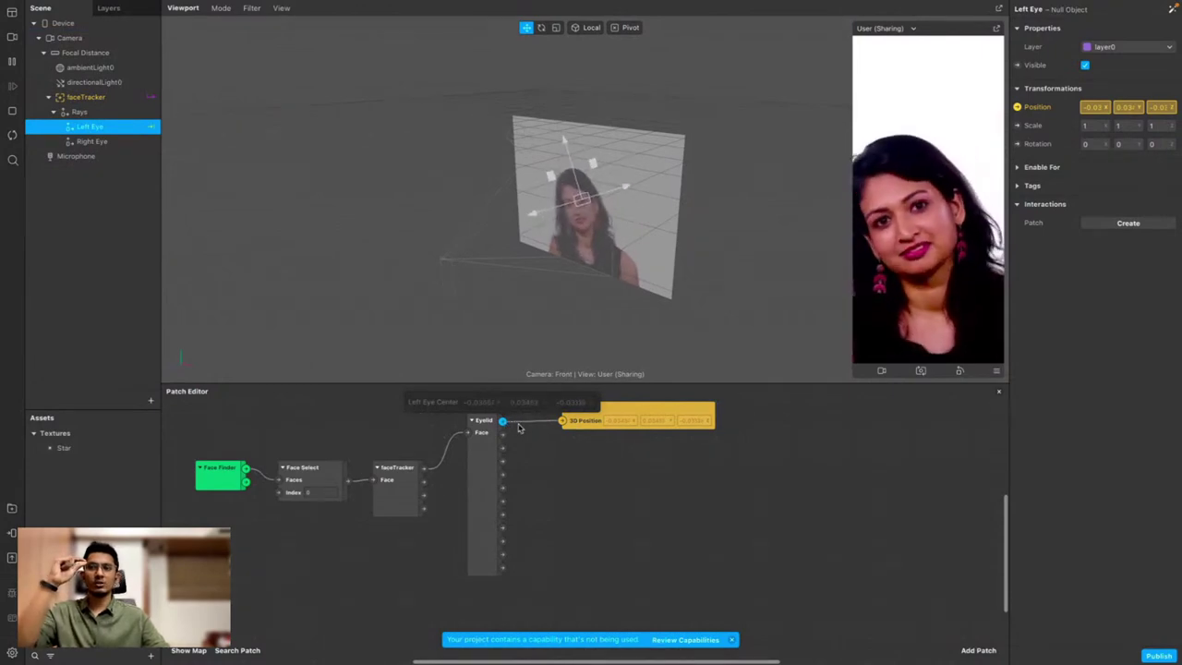
Create a position patch for Right Eye, place it below the Left Eye patch and connect the Eyelid's Right Eye Center output to it
{"action": "left_click", "coordinate": [96, 141]}
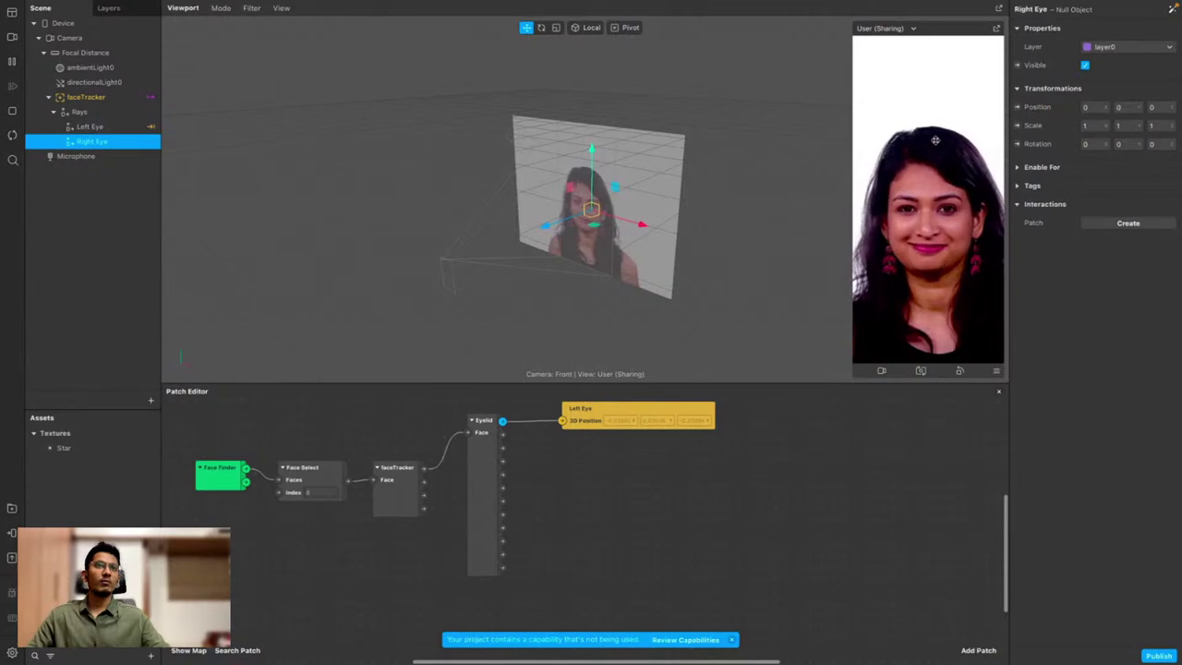
{"action": "left_click", "coordinate": [1015, 107]}
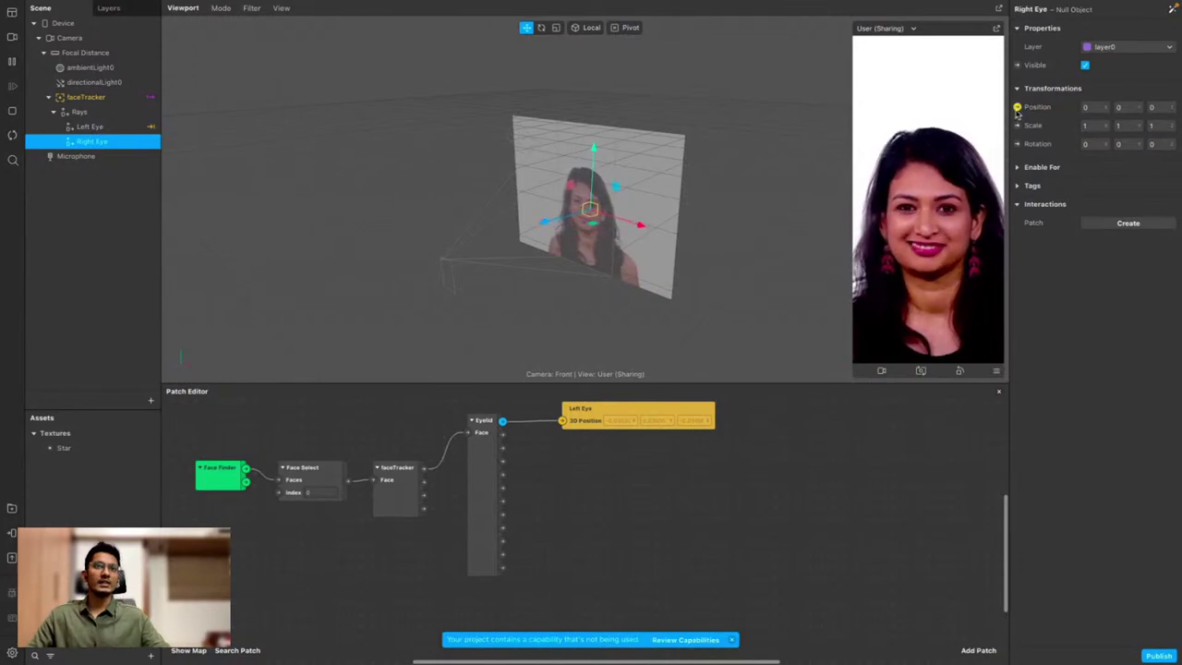
{"action": "left_click", "coordinate": [508, 424]}
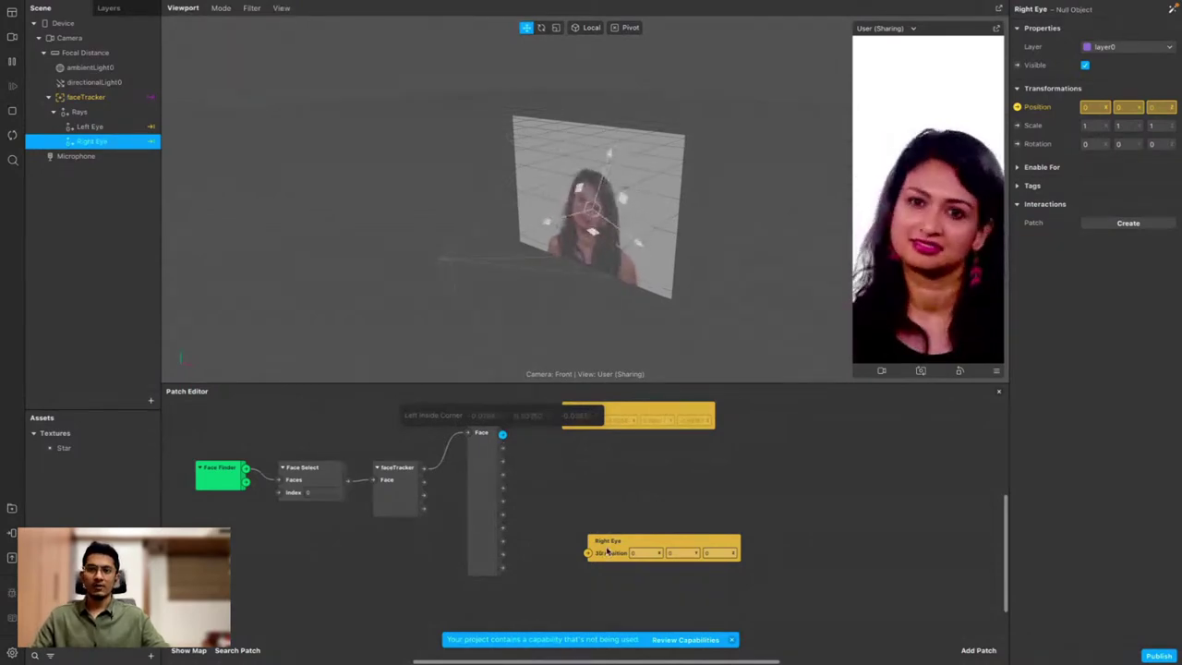
{"action": "left_click_drag", "start_coordinate": [607, 543], "coordinate": [582, 481]}
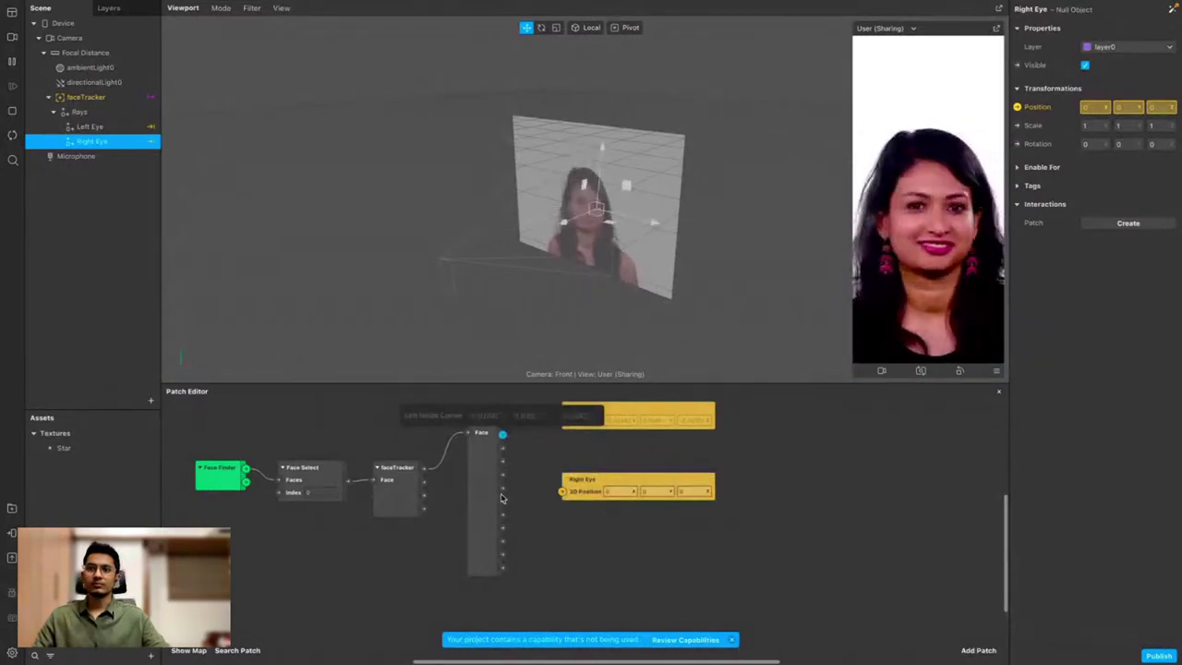
{"action": "left_click_drag", "start_coordinate": [502, 503], "coordinate": [572, 493]}
{"action": "left_click", "coordinate": [489, 488]}
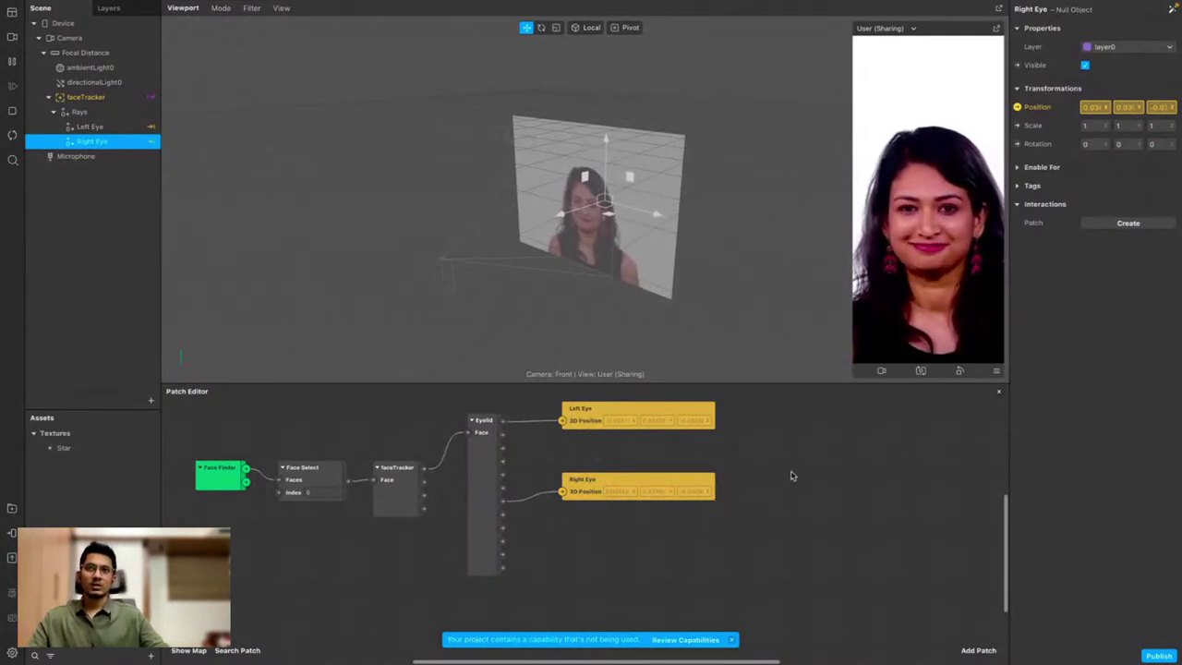
Check where the Left Eye null object sits on the tracked face from the Right, Front and Back views
{"action": "left_click", "coordinate": [120, 127]}
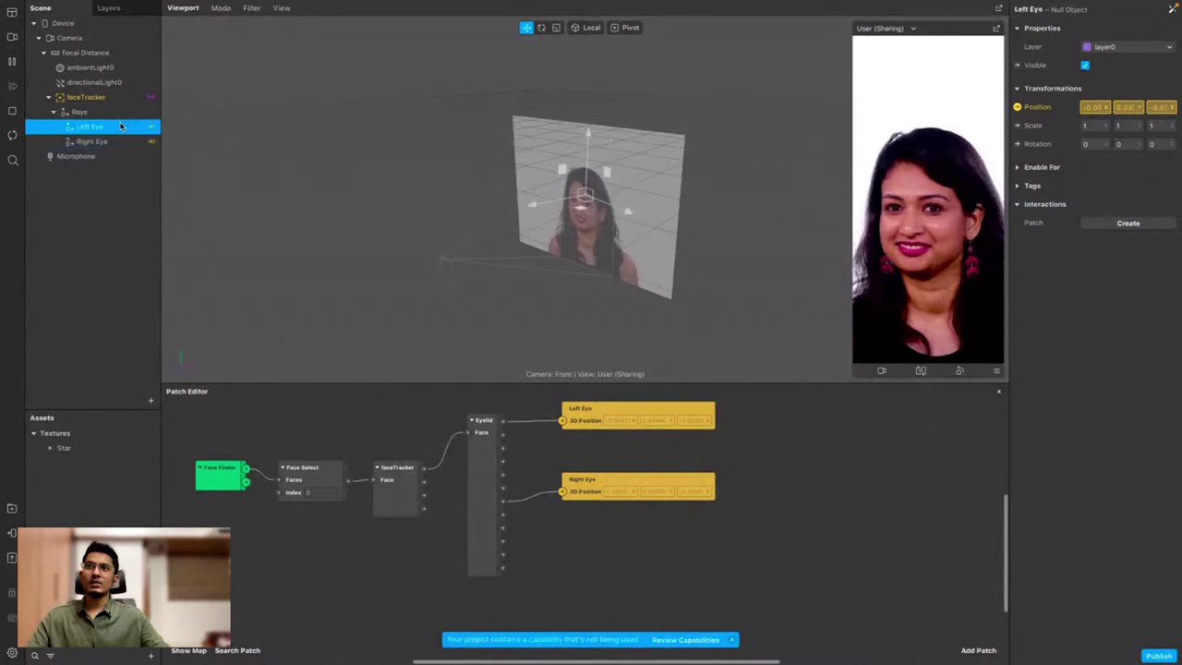
{"action": "left_click", "coordinate": [121, 140]}
{"action": "left_click", "coordinate": [121, 128]}
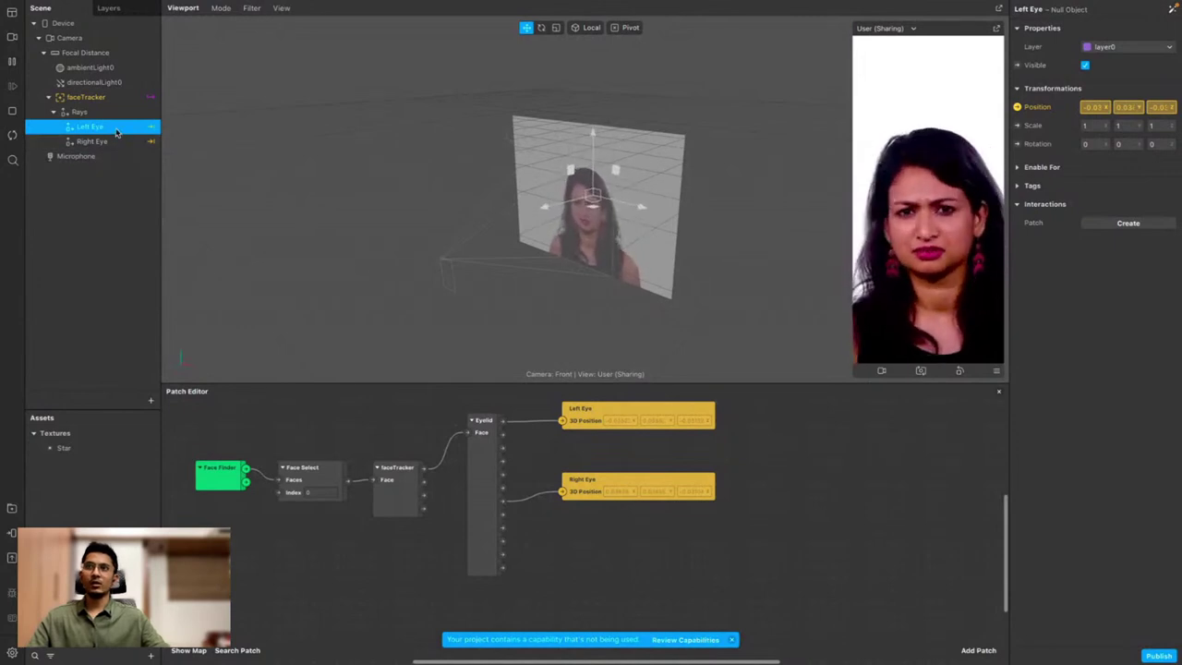
{"action": "left_click_drag", "start_coordinate": [541, 293], "coordinate": [702, 262]}
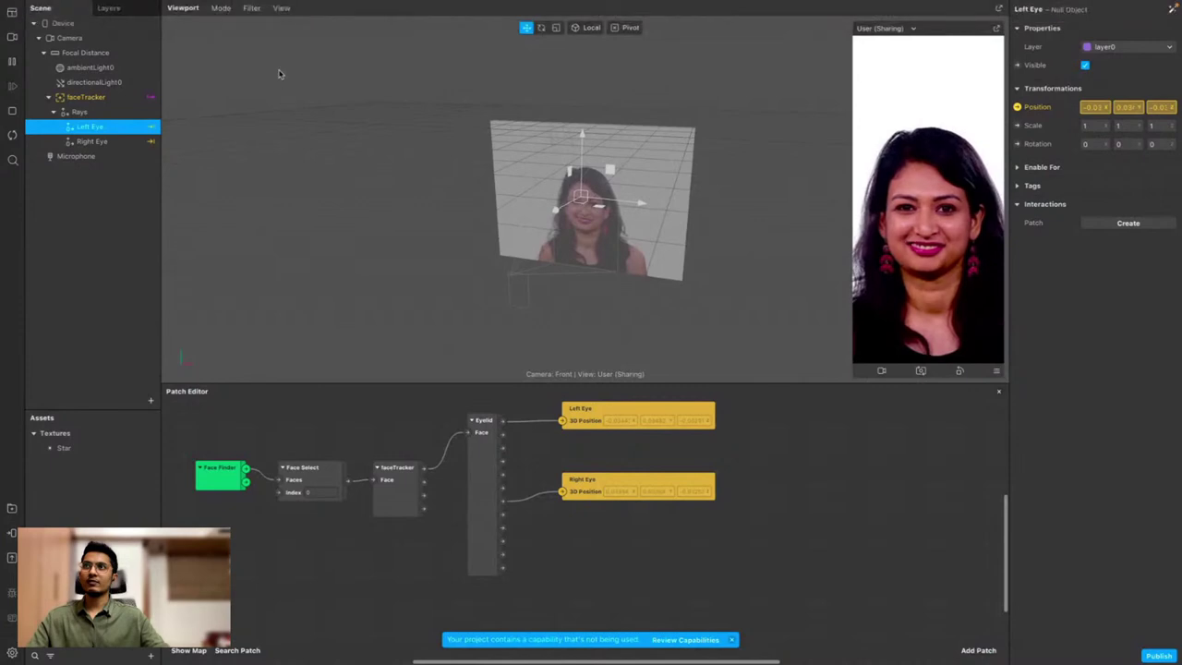
{"action": "left_click", "coordinate": [276, 11]}
{"action": "left_click", "coordinate": [296, 100]}
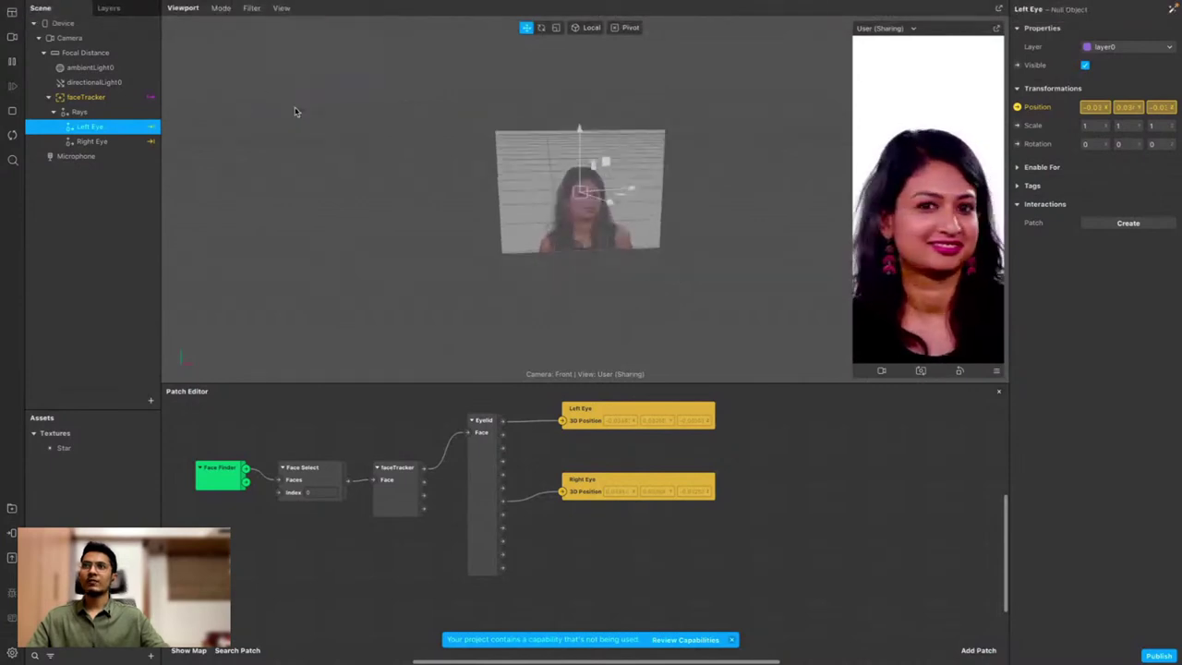
{"action": "left_click", "coordinate": [282, 9]}
{"action": "left_click", "coordinate": [294, 117]}
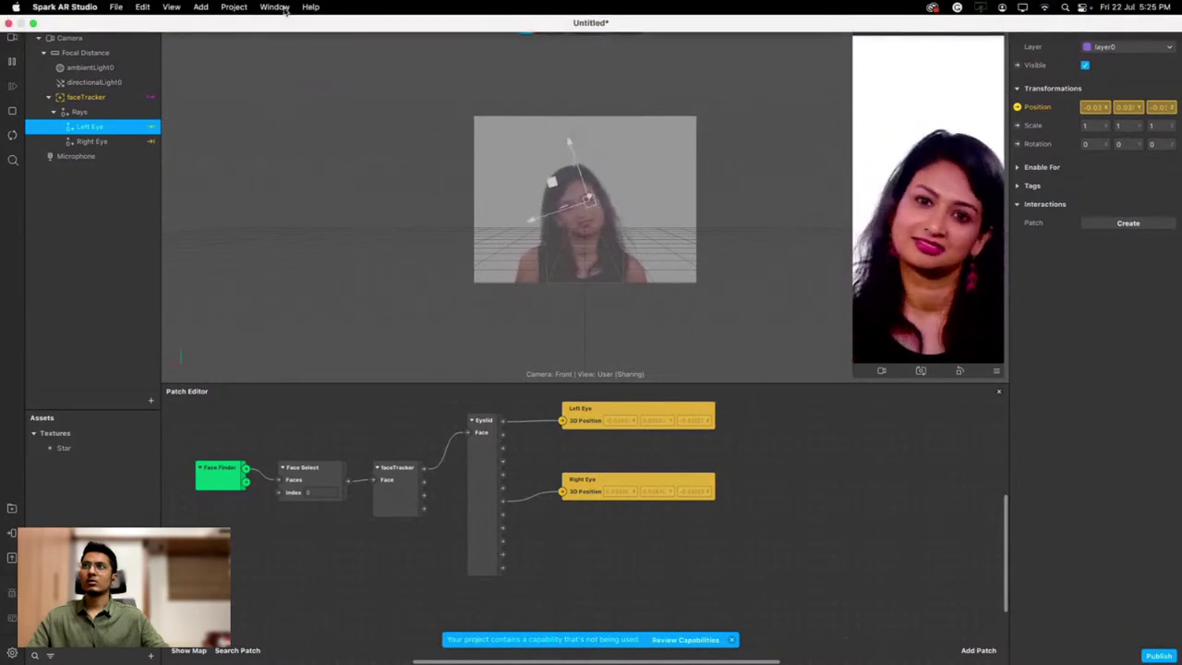
{"action": "left_click", "coordinate": [277, 8]}
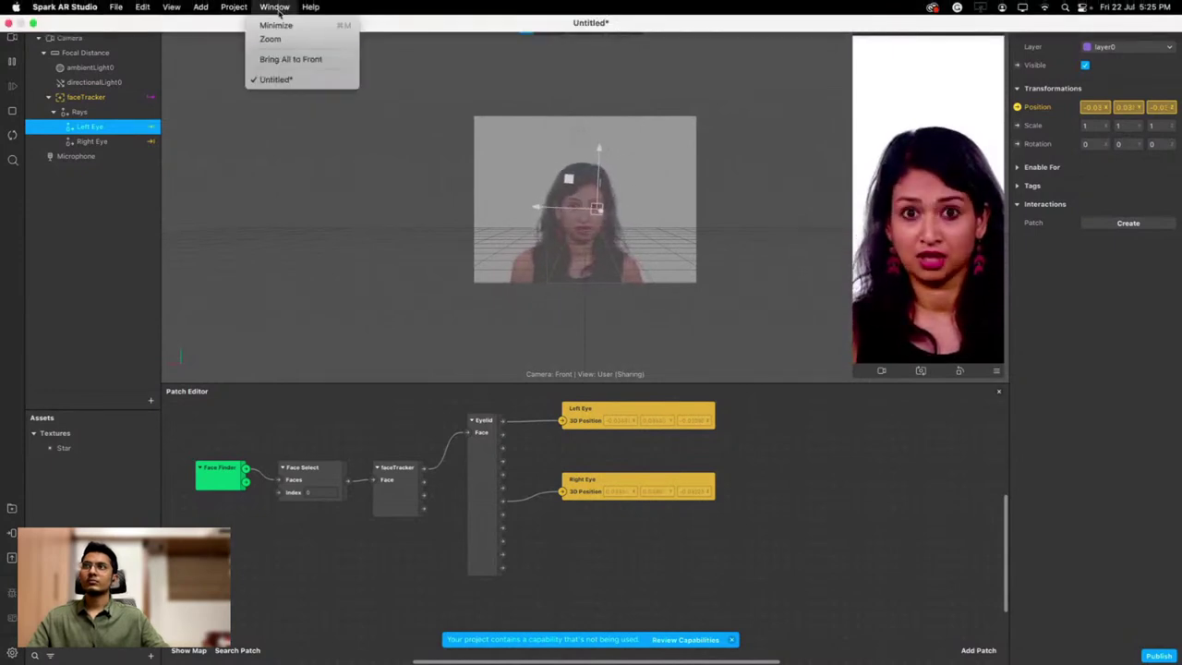
{"action": "left_click", "coordinate": [293, 126]}
{"action": "left_click", "coordinate": [282, 8]}
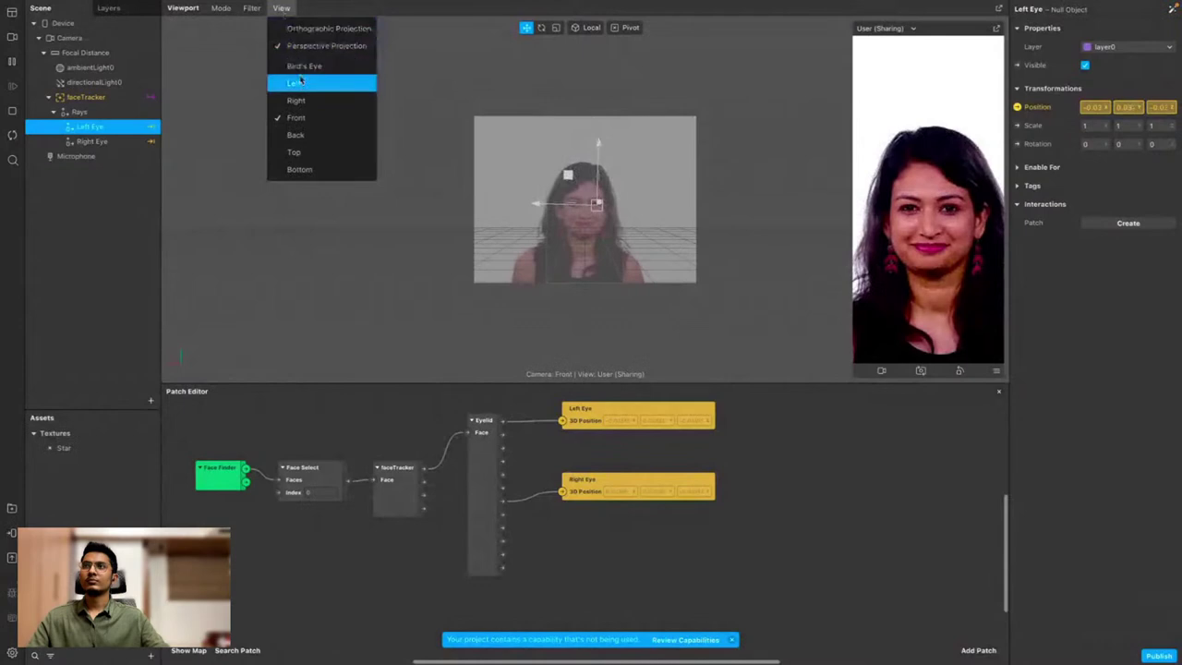
{"action": "left_click", "coordinate": [300, 135]}
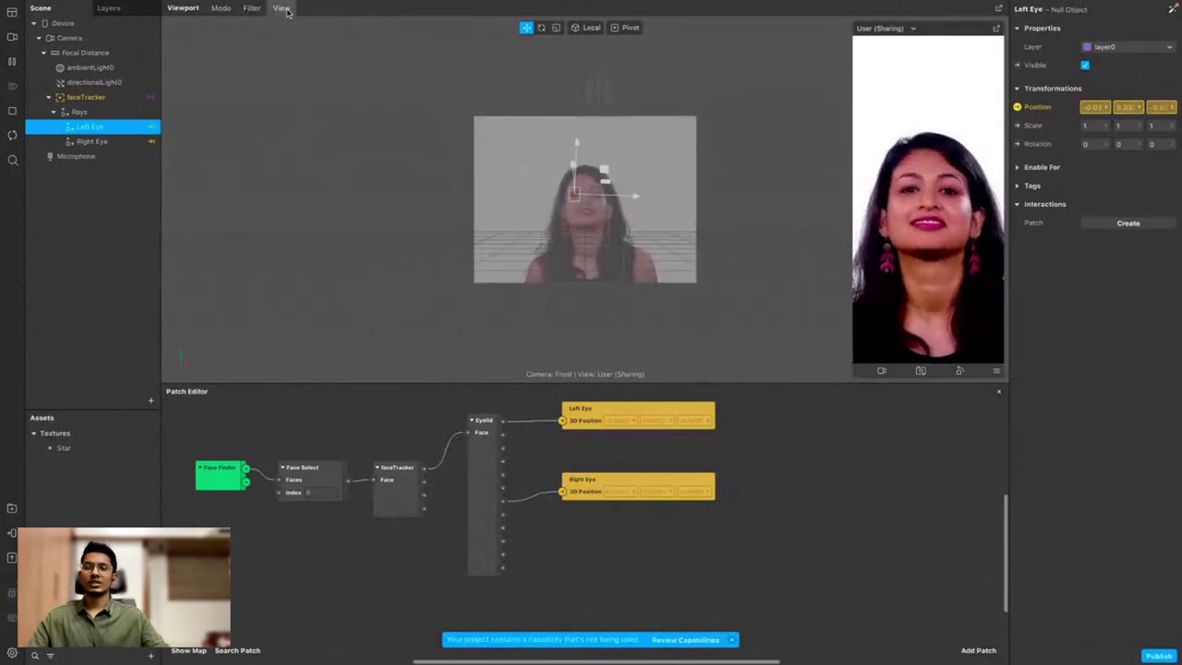
{"action": "left_click", "coordinate": [281, 8]}
{"action": "left_click", "coordinate": [294, 103]}
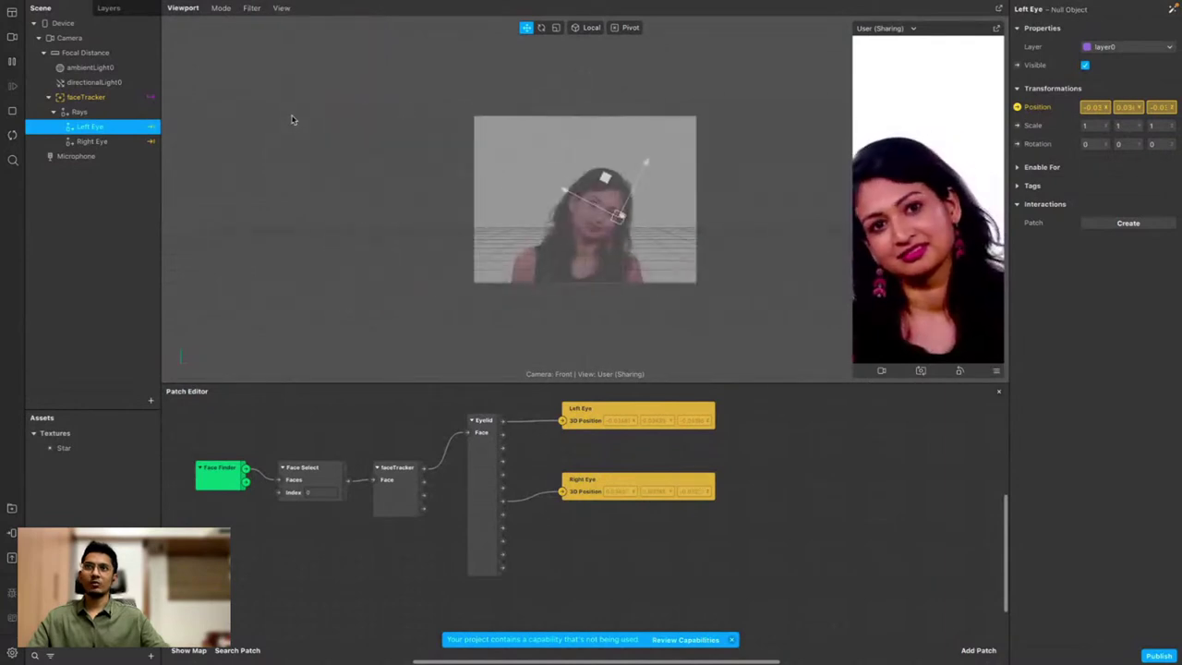
Compare the Right Eye and Left Eye null positions on the tracked face from the Back and Front views
{"action": "left_click", "coordinate": [109, 138]}
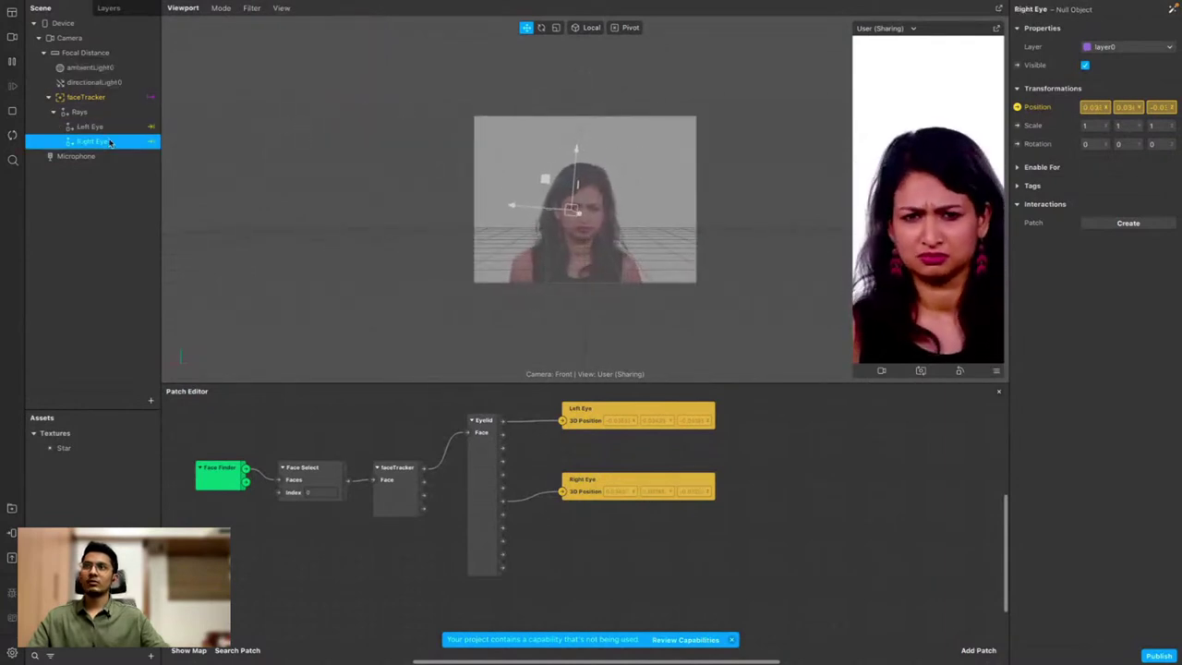
{"action": "left_click", "coordinate": [281, 8]}
{"action": "left_click", "coordinate": [307, 135]}
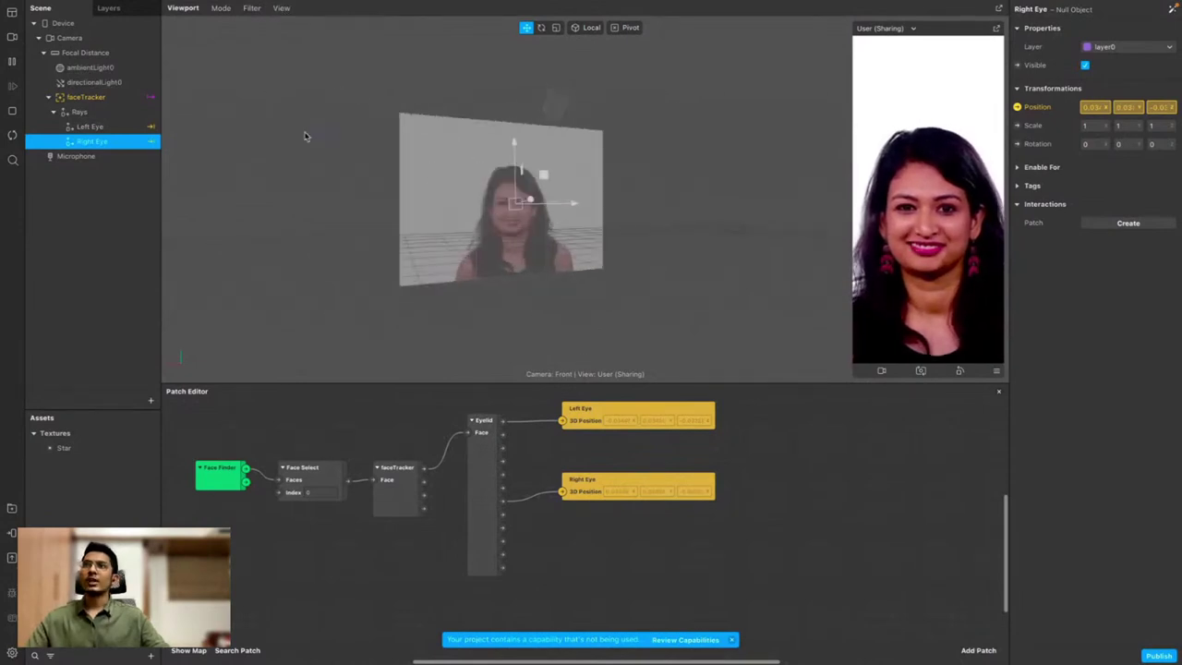
{"action": "left_click", "coordinate": [113, 125]}
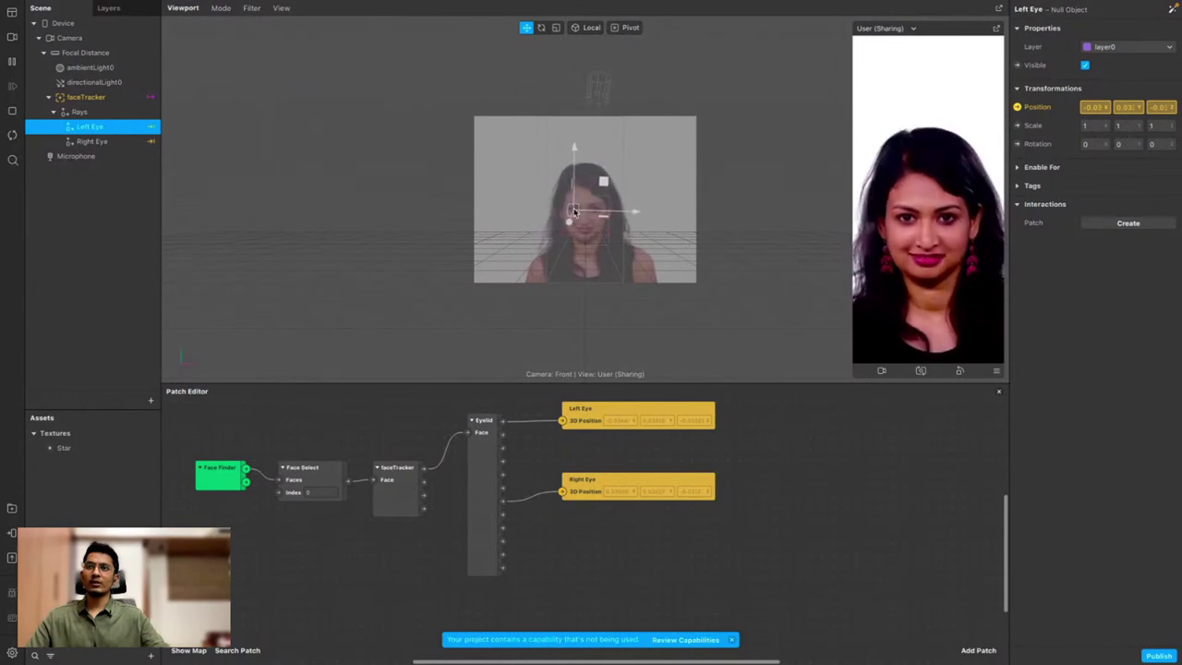
{"action": "left_click", "coordinate": [93, 142]}
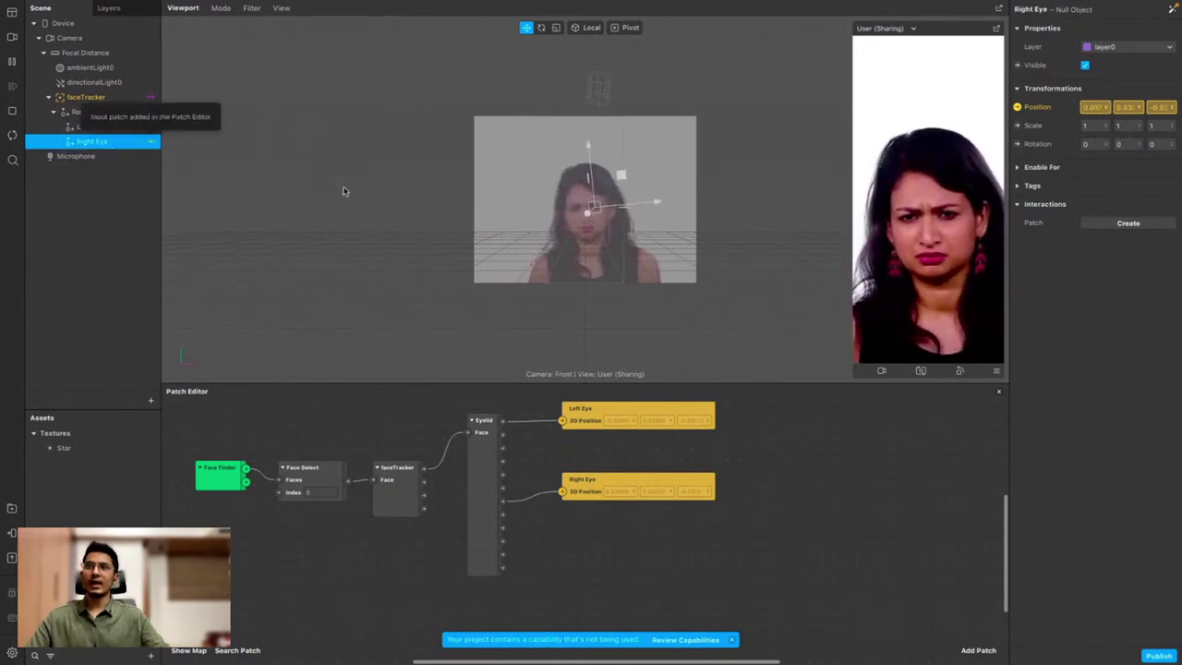
{"action": "left_click", "coordinate": [282, 9]}
{"action": "left_click", "coordinate": [307, 118]}
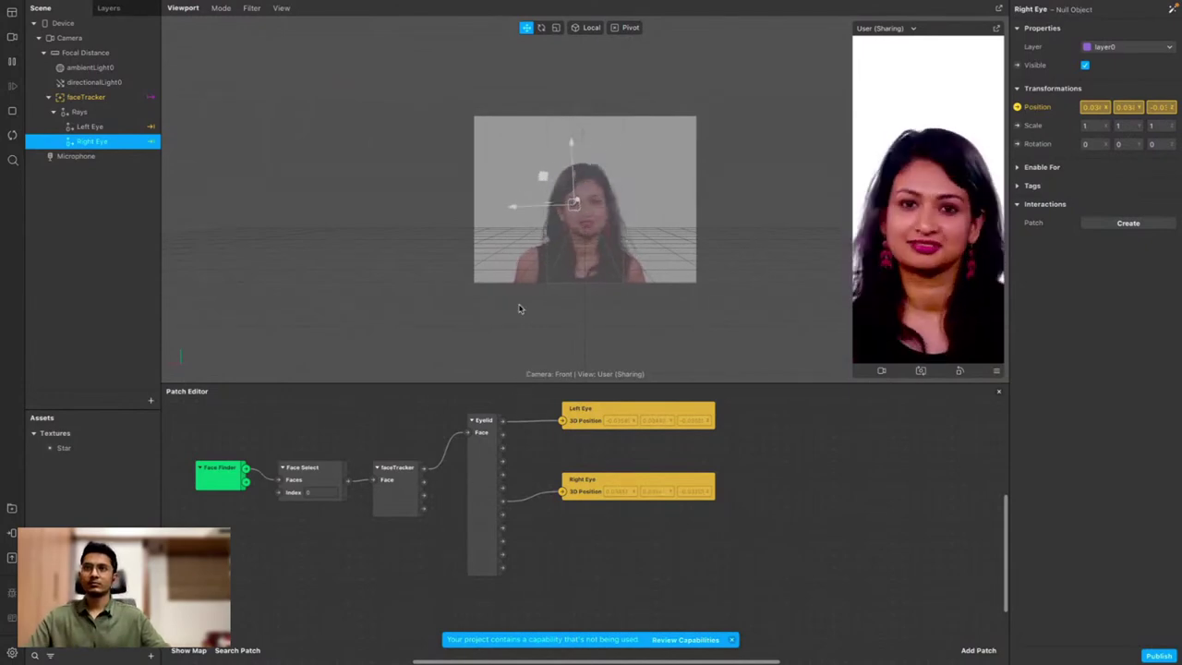
{"action": "left_click_drag", "start_coordinate": [538, 300], "coordinate": [697, 301]}
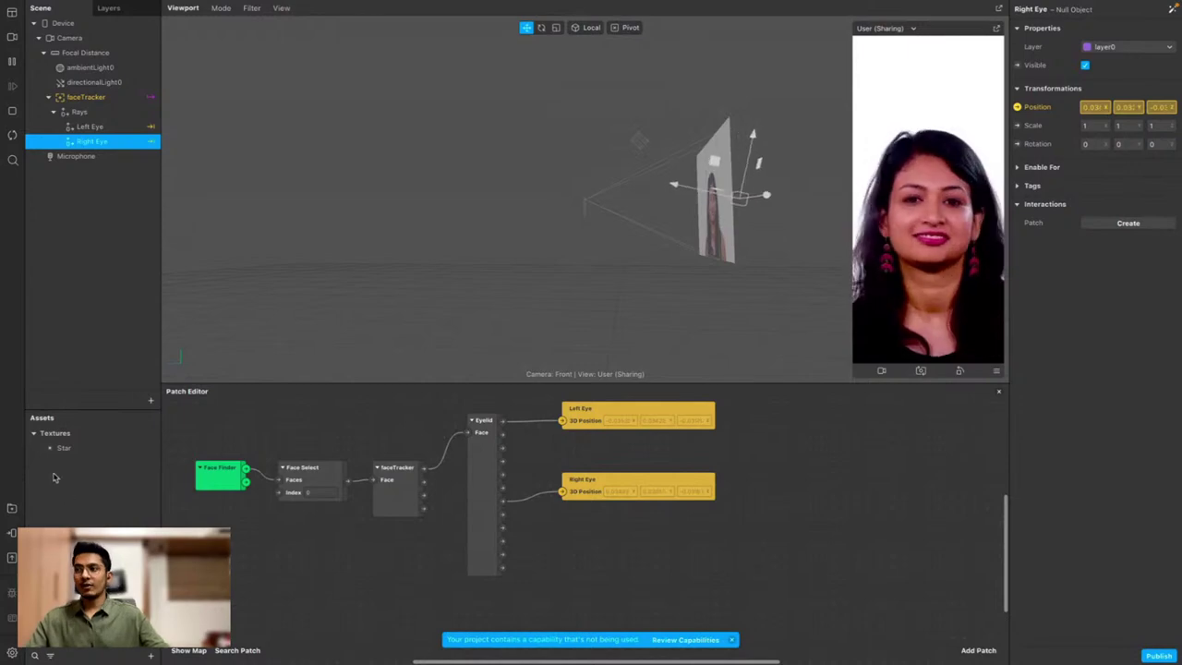
Import the free Capsule Primitive from the AR Library's 3D Shapes collection into the project assets
{"action": "left_click", "coordinate": [12, 509]}
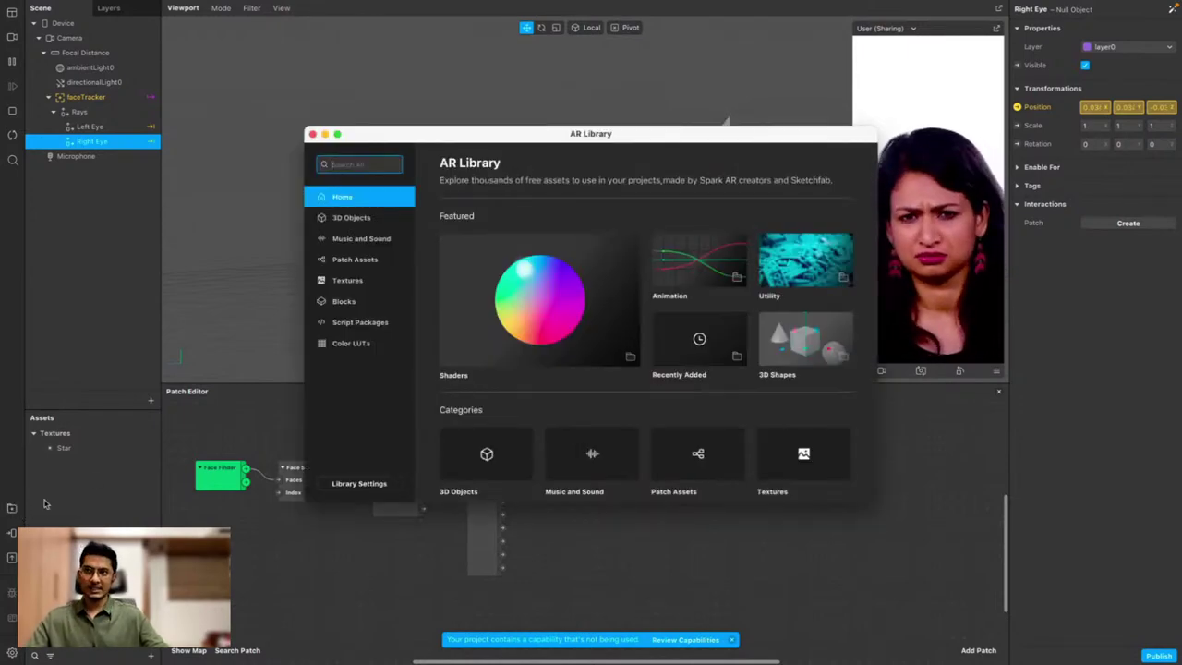
{"action": "left_click", "coordinate": [379, 219]}
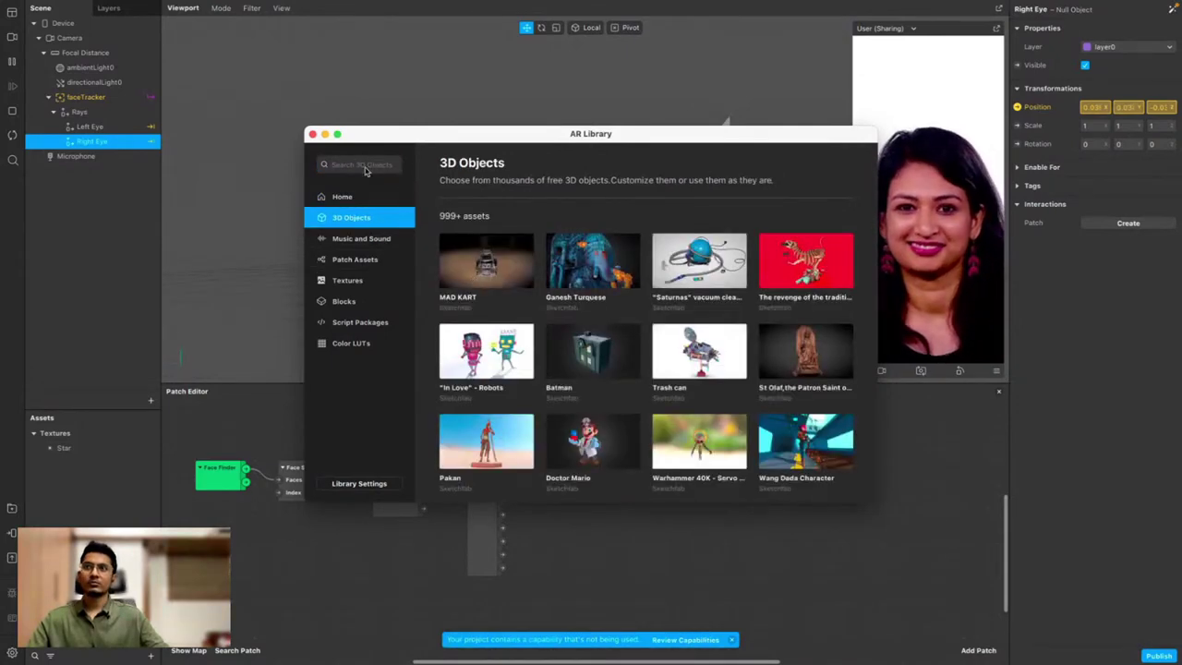
{"action": "left_click", "coordinate": [344, 197]}
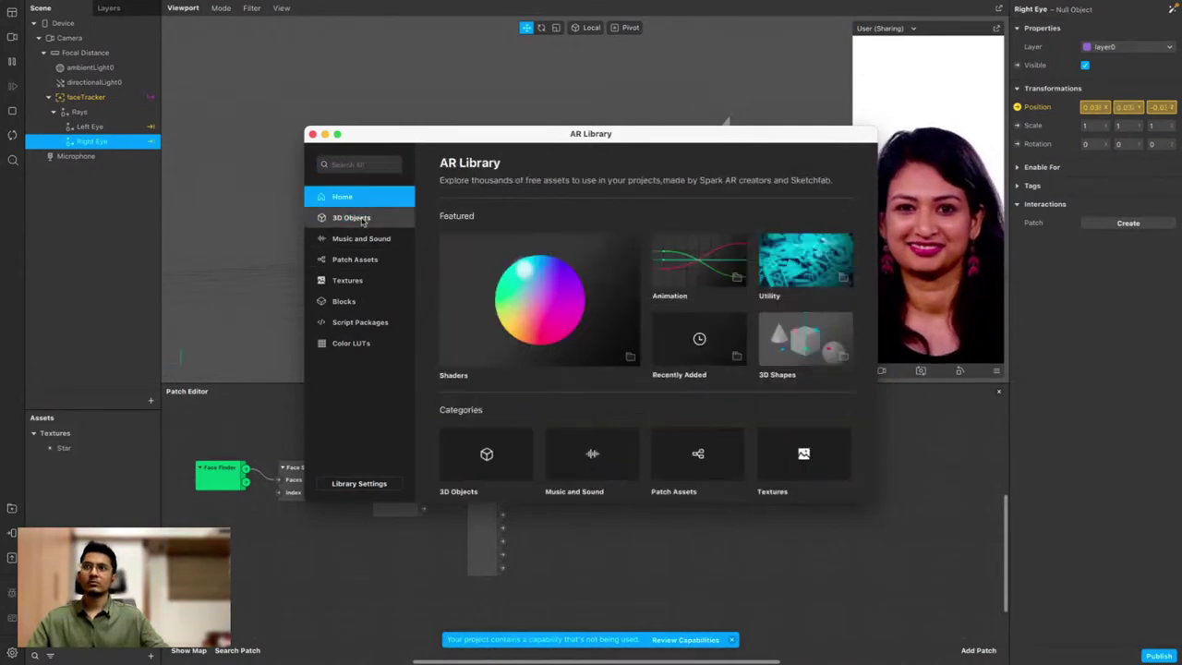
{"action": "left_click", "coordinate": [800, 349]}
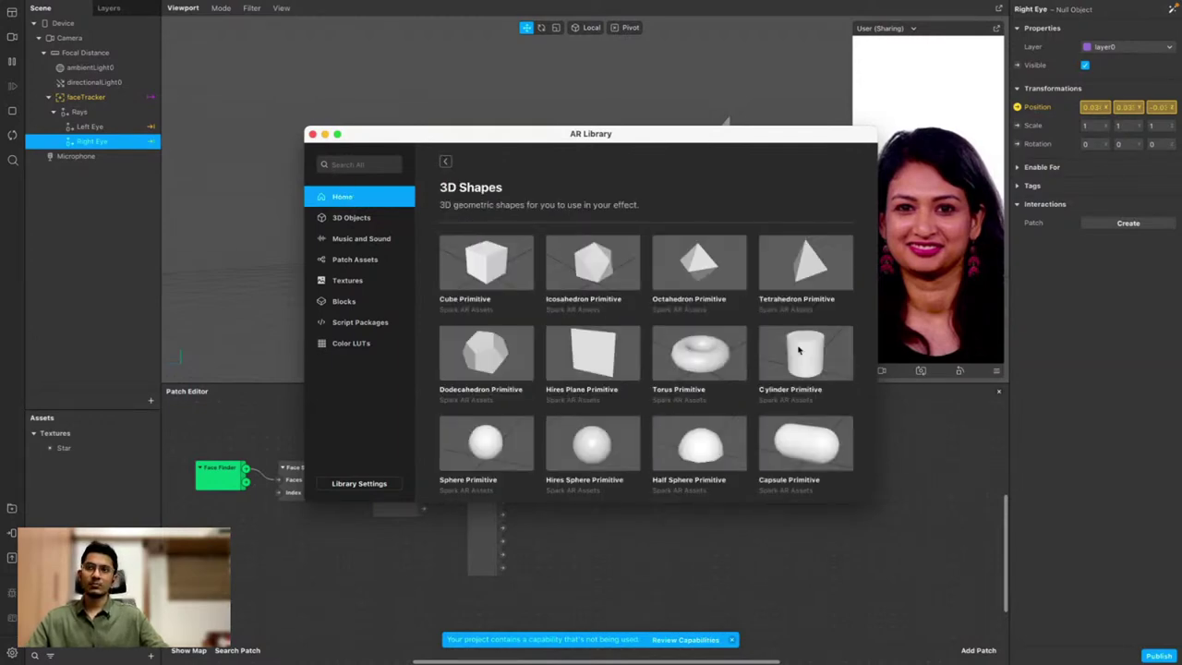
{"action": "scroll", "coordinate": [791, 384], "scroll_direction": "down", "scroll_amount": 4}
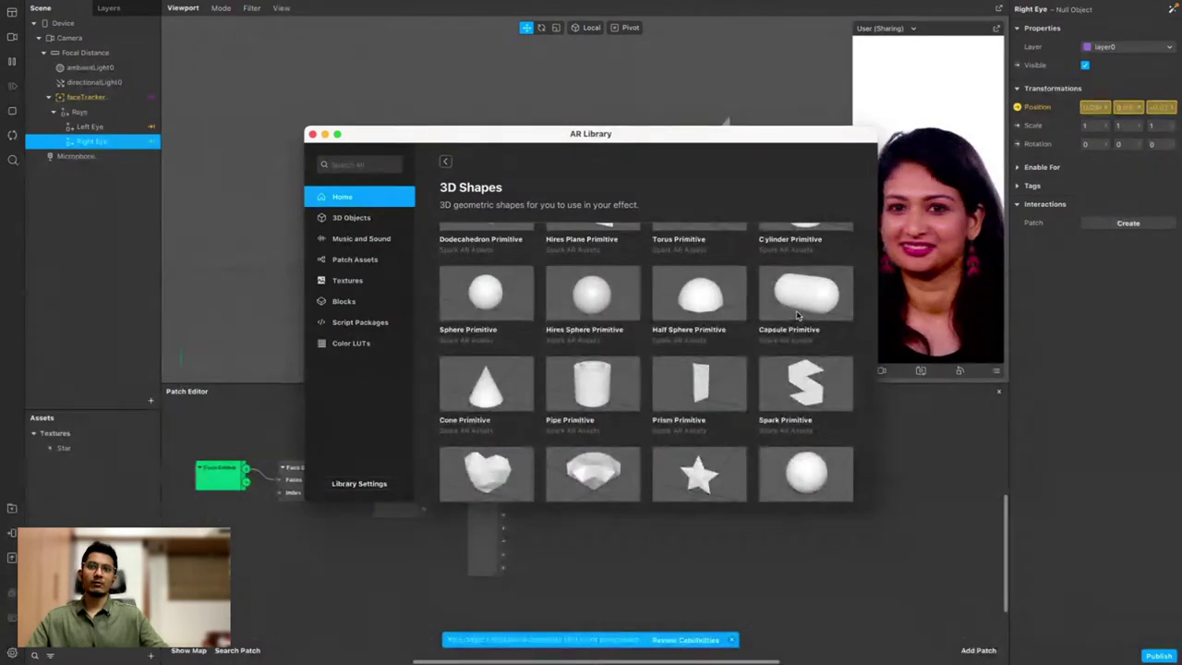
{"action": "left_click", "coordinate": [796, 308]}
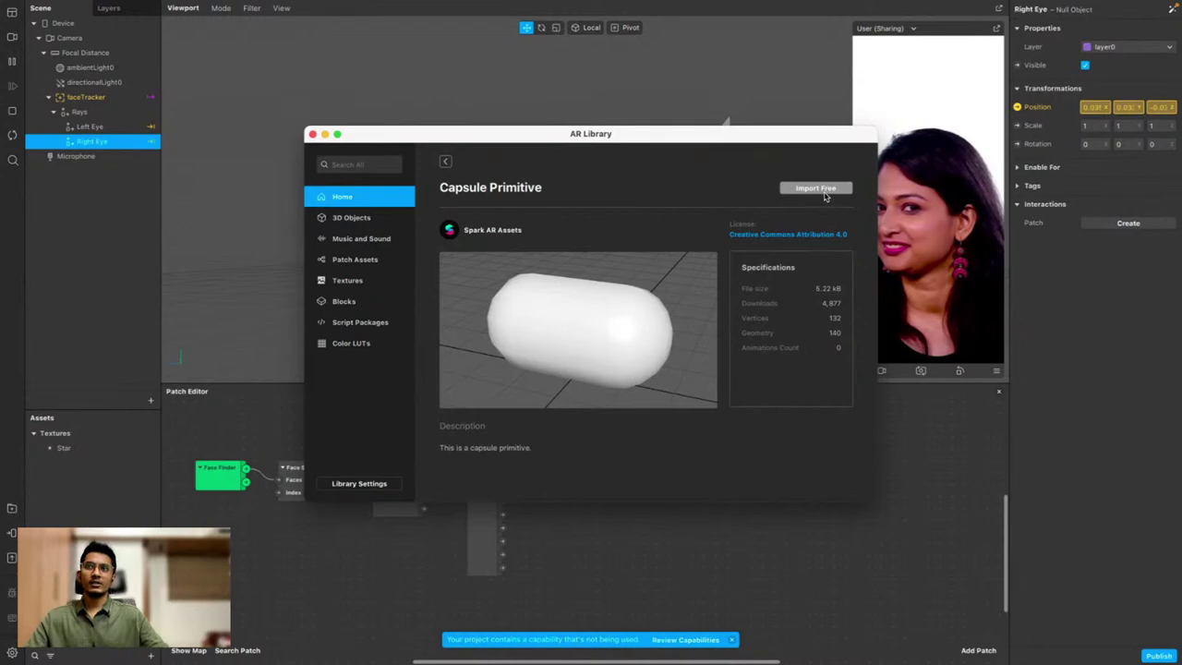
{"action": "left_click", "coordinate": [824, 194]}
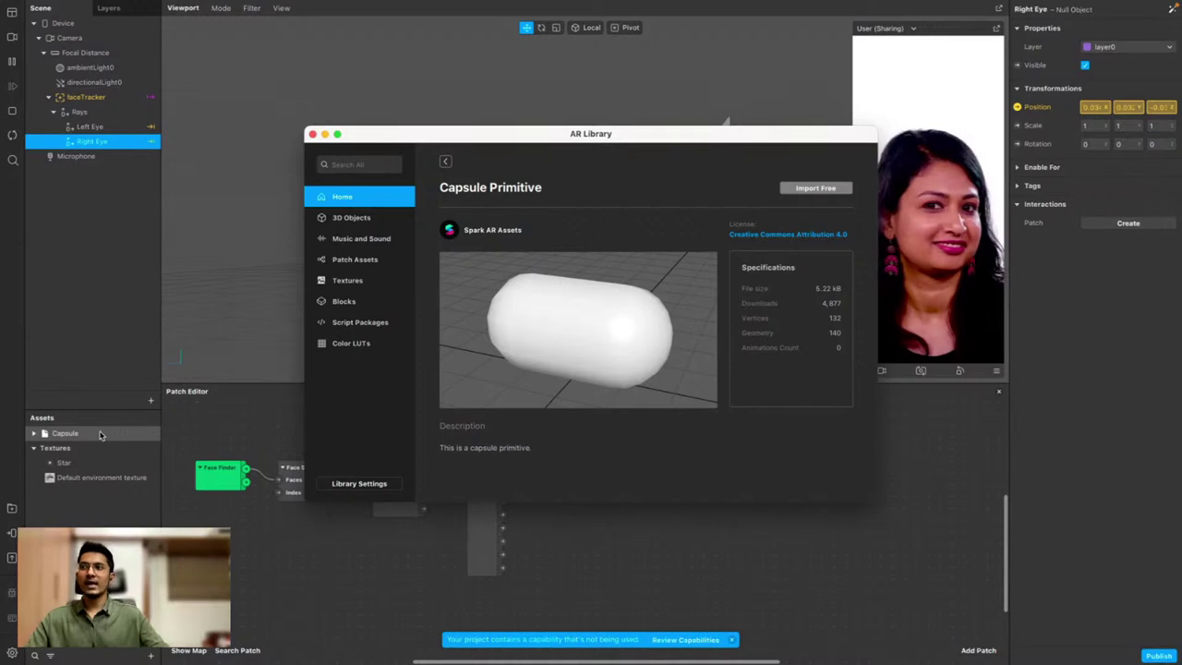
Close the AR Library and save the project as "Workshop Effect" in the Templates folder inside Spark AR
{"action": "left_click", "coordinate": [312, 134]}
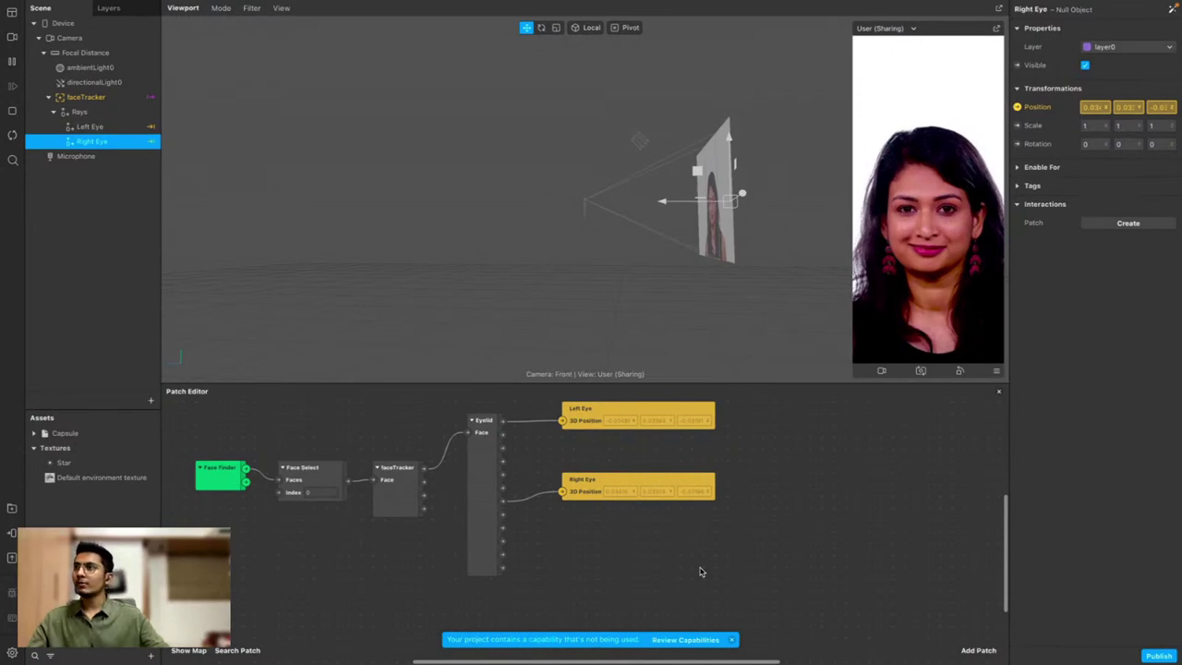
{"action": "key", "text": "super+s"}
{"action": "left_click", "coordinate": [310, 187]}
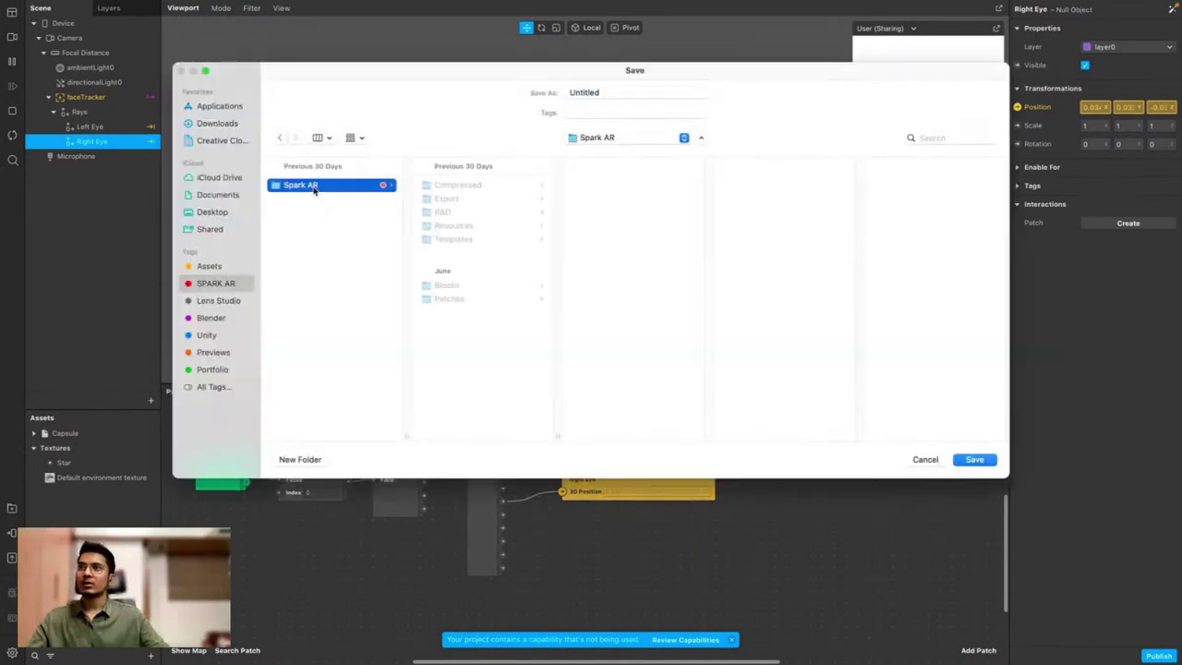
{"action": "left_click", "coordinate": [453, 239]}
{"action": "left_click", "coordinate": [567, 93]}
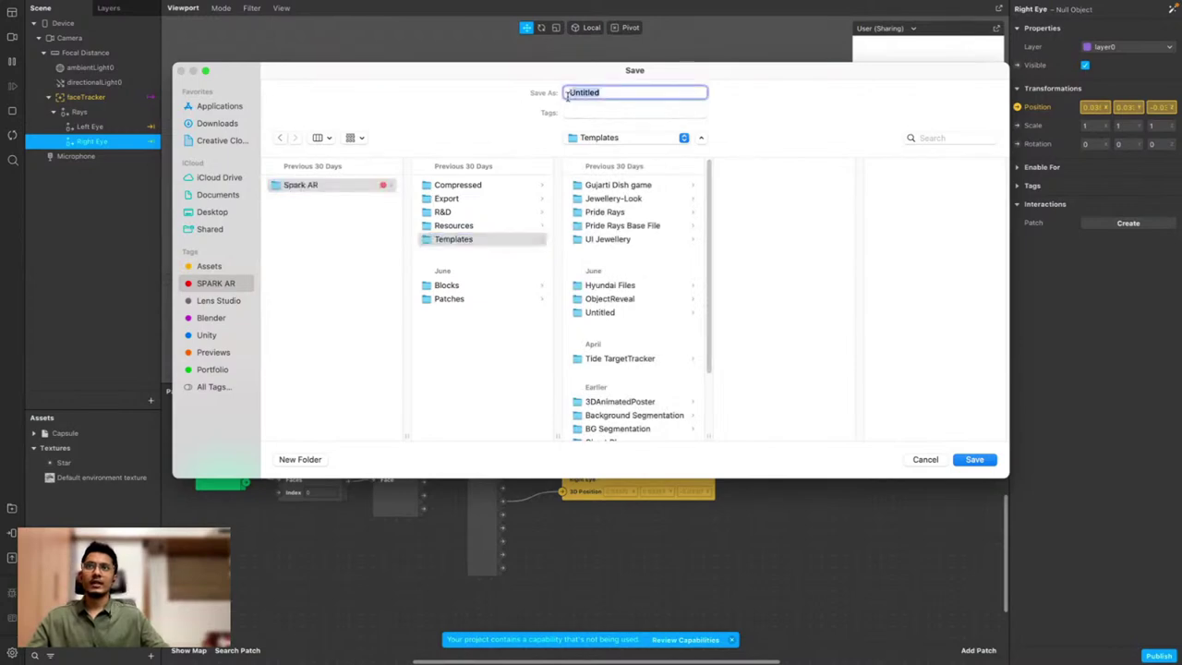
{"action": "type", "text": "Workshop Effect"}
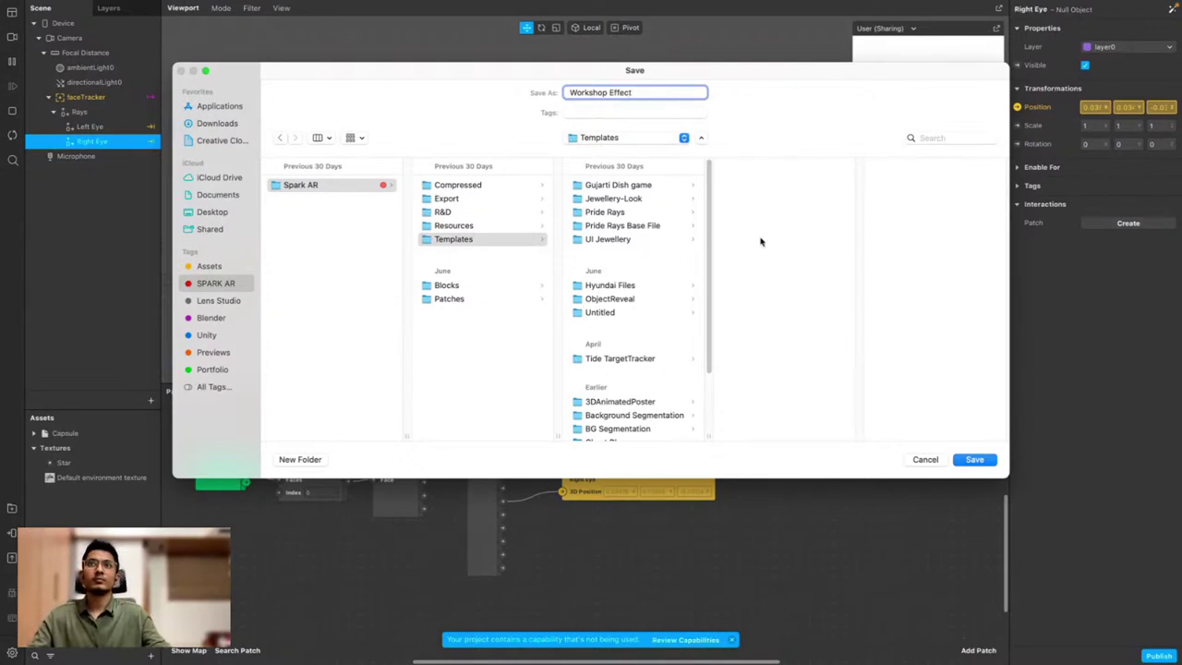
{"action": "left_click", "coordinate": [976, 459]}
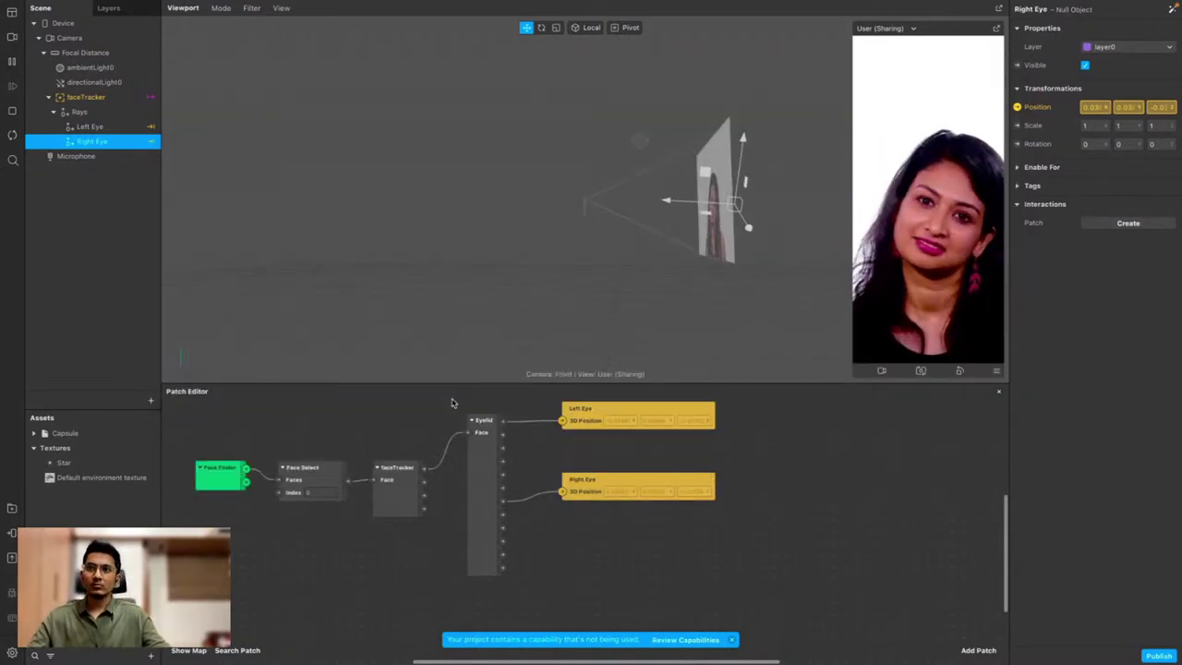
{"action": "left_click", "coordinate": [584, 495]}
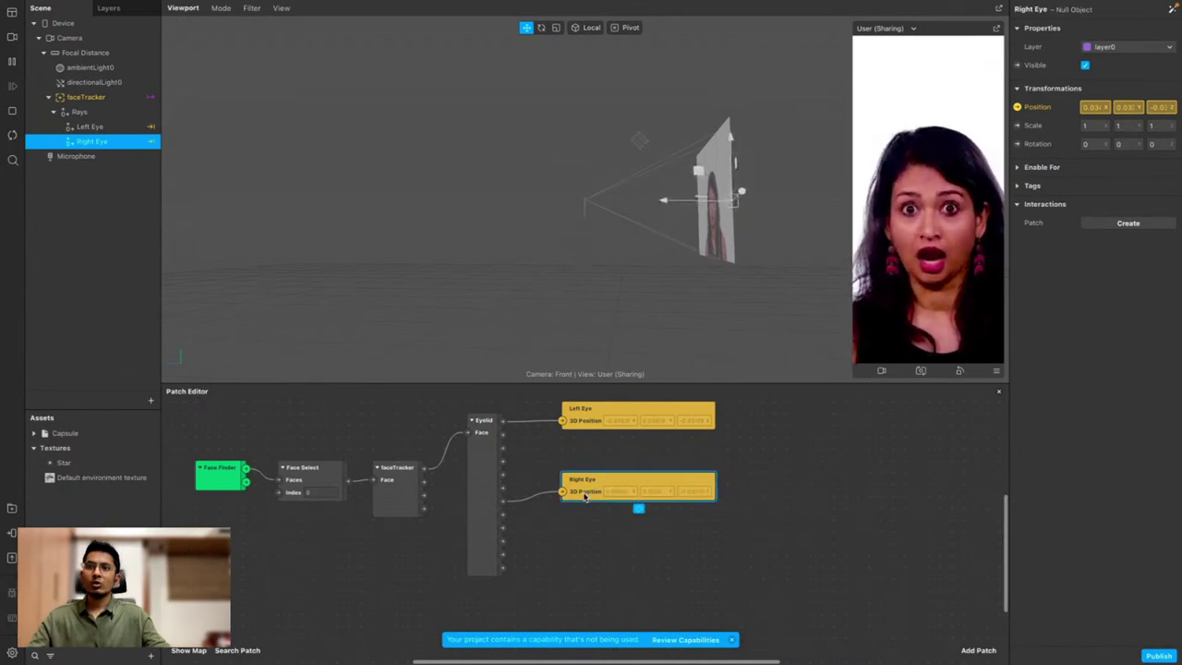
{"action": "left_click", "coordinate": [444, 524]}
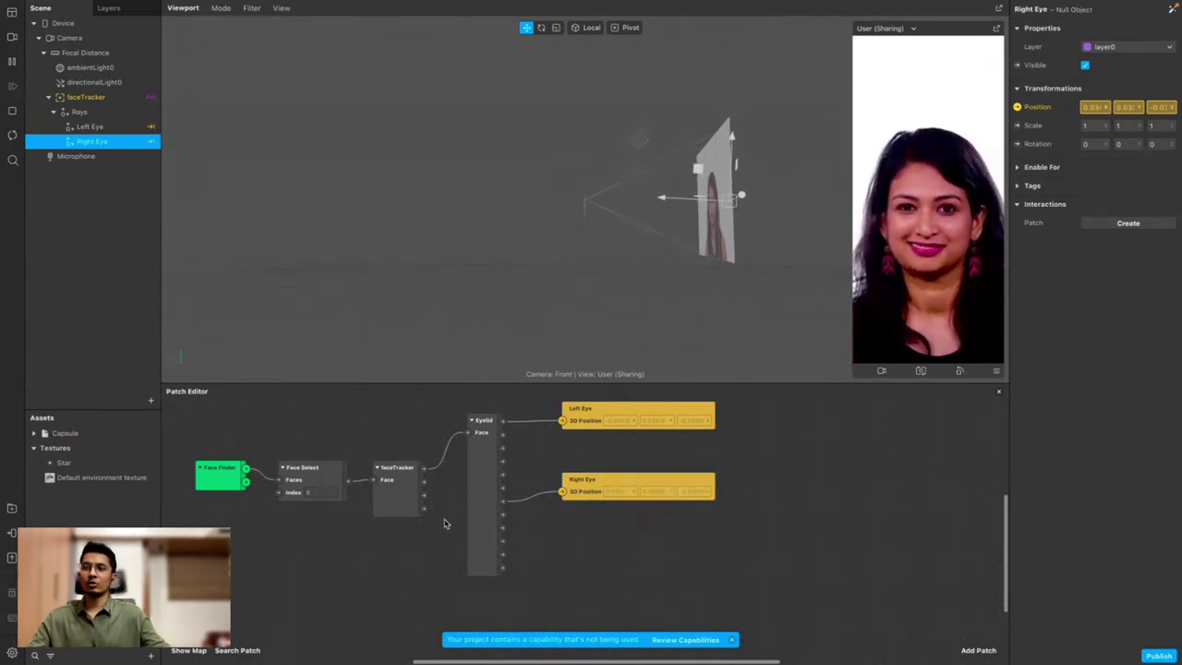
{"action": "mouse_move", "coordinate": [448, 2]}
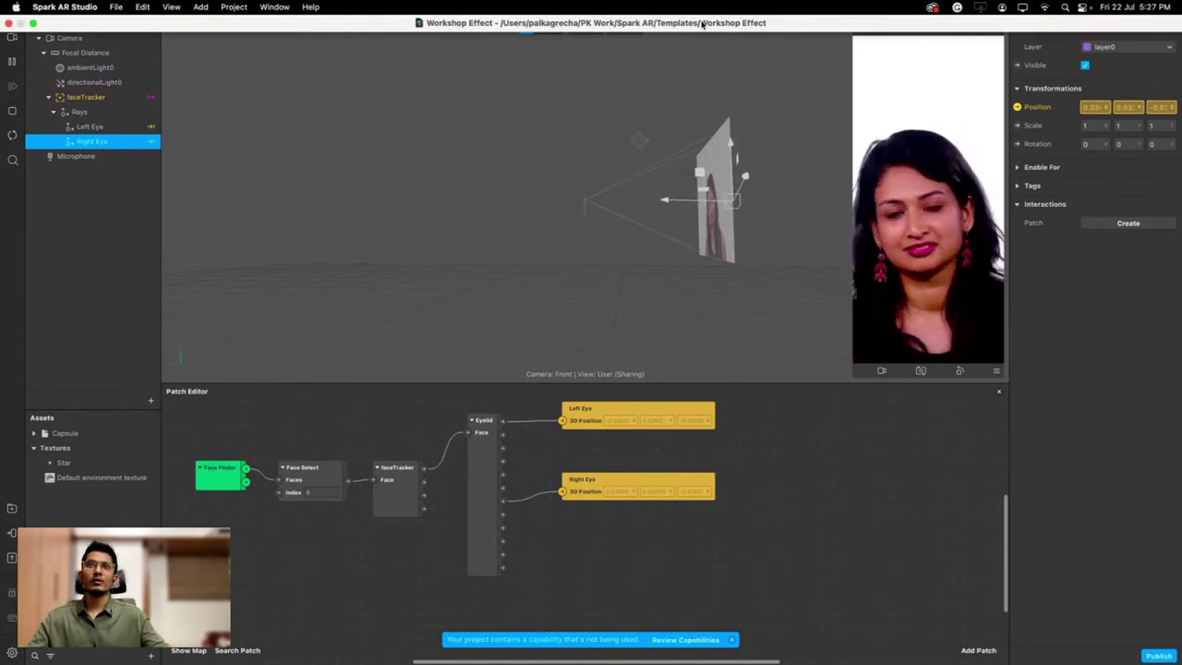
{"action": "left_click", "coordinate": [336, 275]}
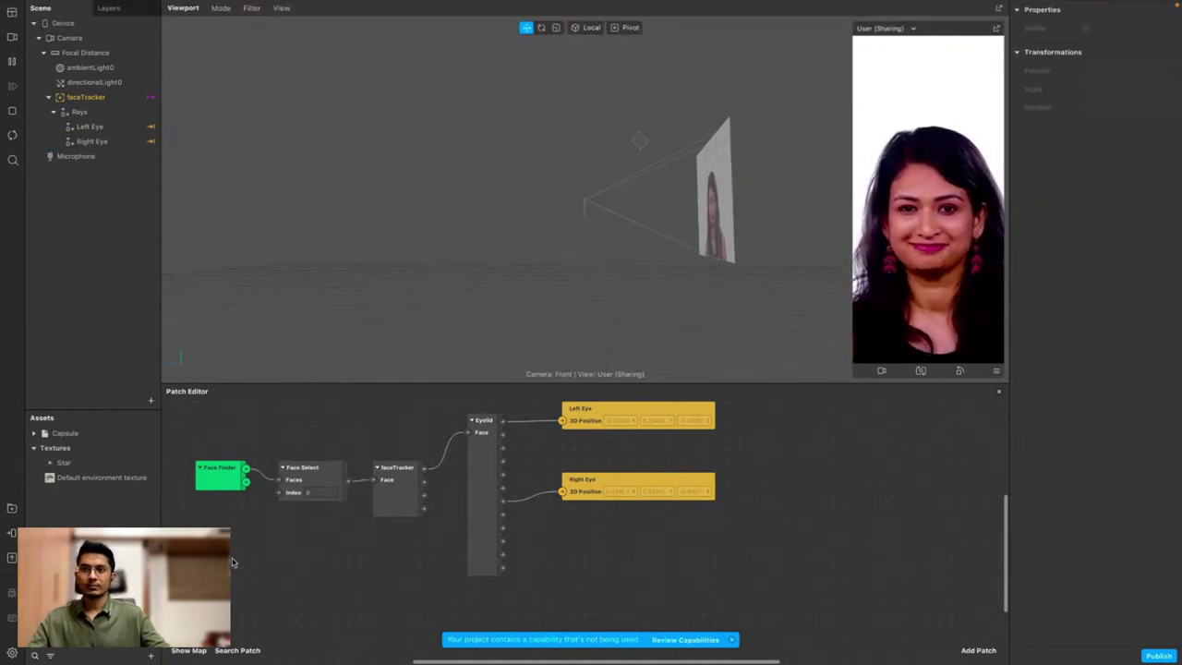
Add the Capsule asset to the scene as a child of the Left Eye null object
{"action": "left_click", "coordinate": [69, 433]}
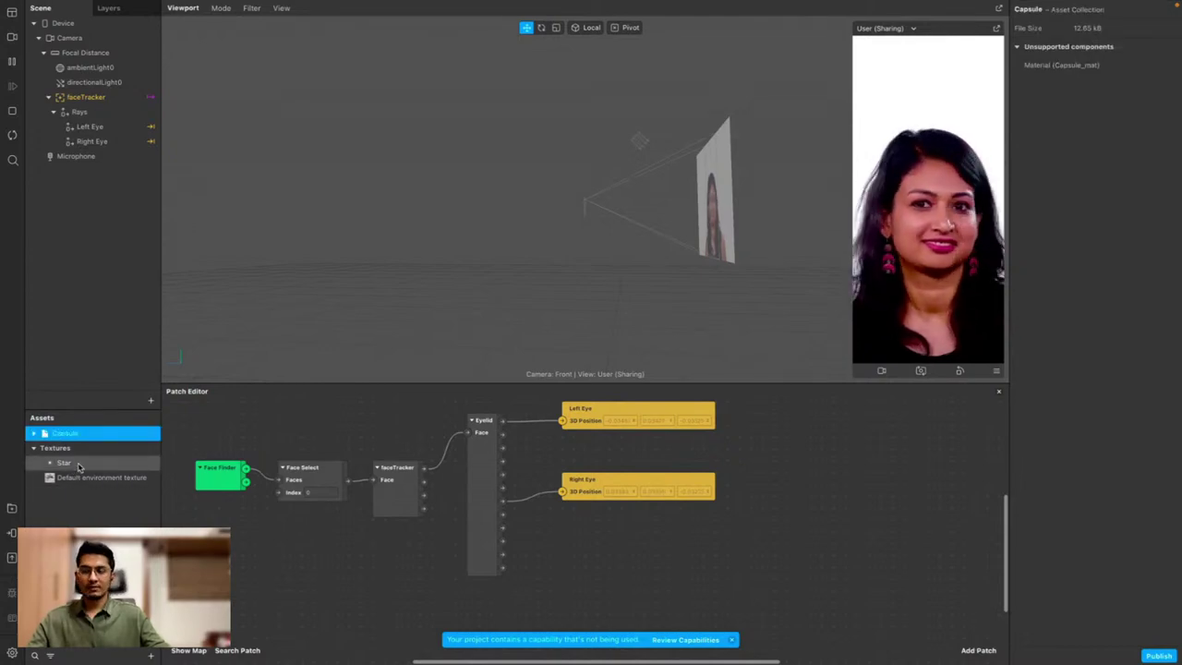
{"action": "left_click", "coordinate": [79, 465]}
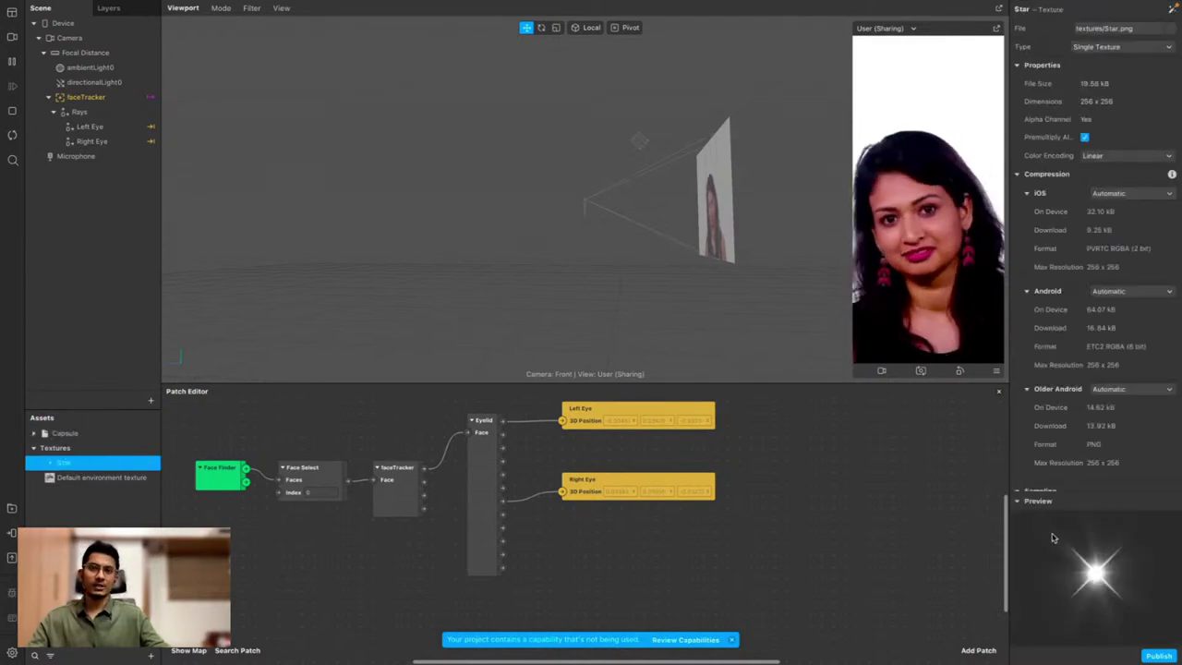
{"action": "left_click", "coordinate": [76, 434]}
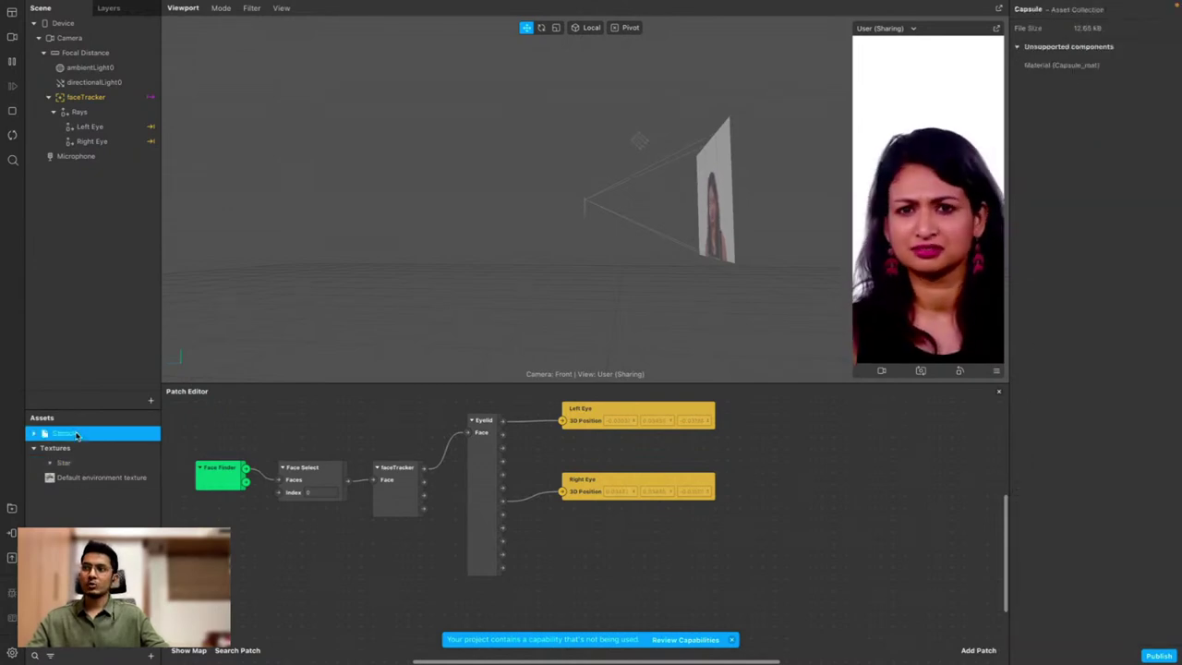
{"action": "left_click_drag", "start_coordinate": [76, 434], "coordinate": [169, 195]}
{"action": "mouse_move", "coordinate": [148, 129]}
{"action": "left_mouse_down"}
{"action": "mouse_move", "coordinate": [109, 126]}
{"action": "mouse_move", "coordinate": [139, 126]}
{"action": "left_mouse_up"}
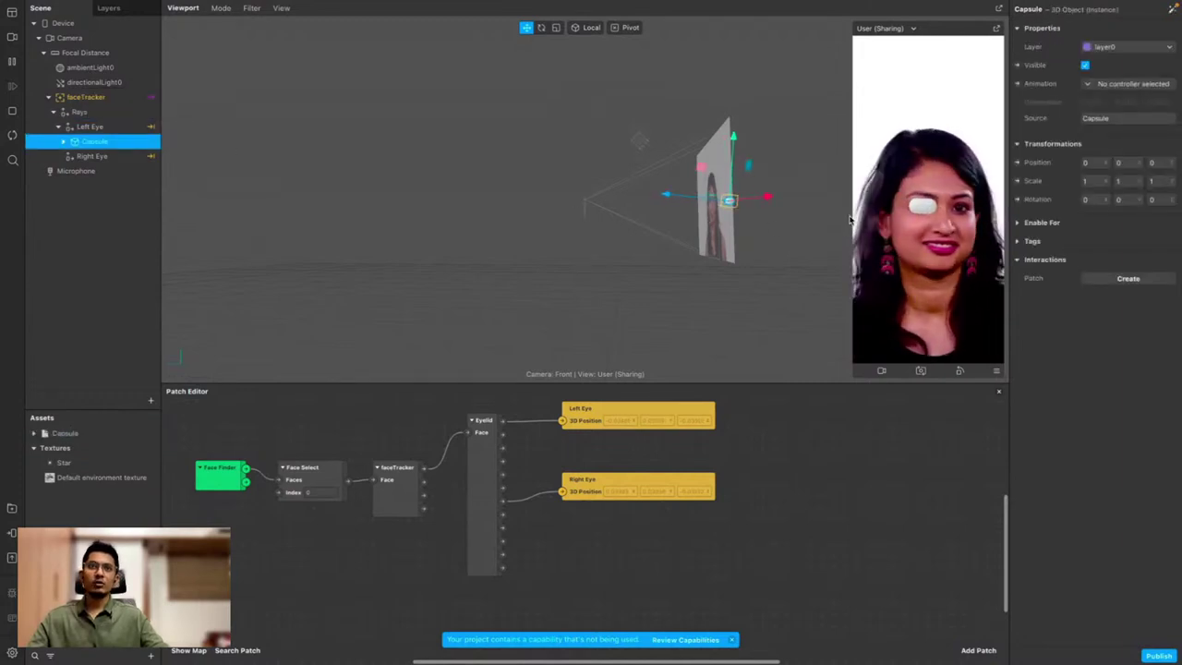
{"action": "left_click", "coordinate": [88, 126]}
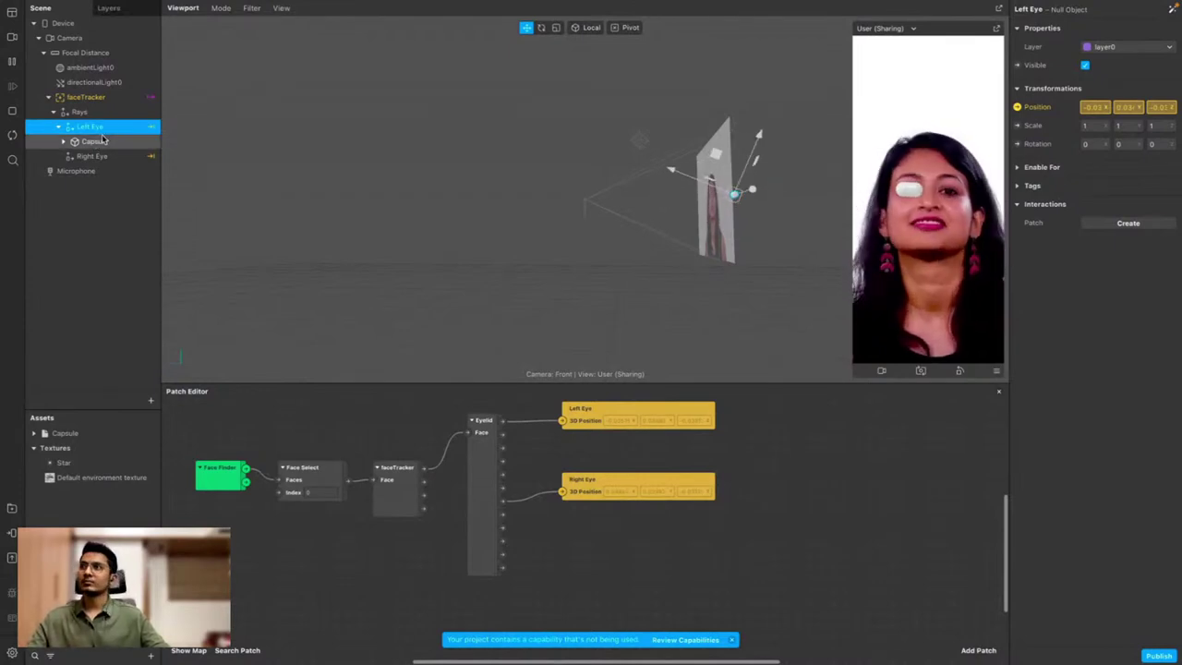
{"action": "left_click", "coordinate": [103, 140]}
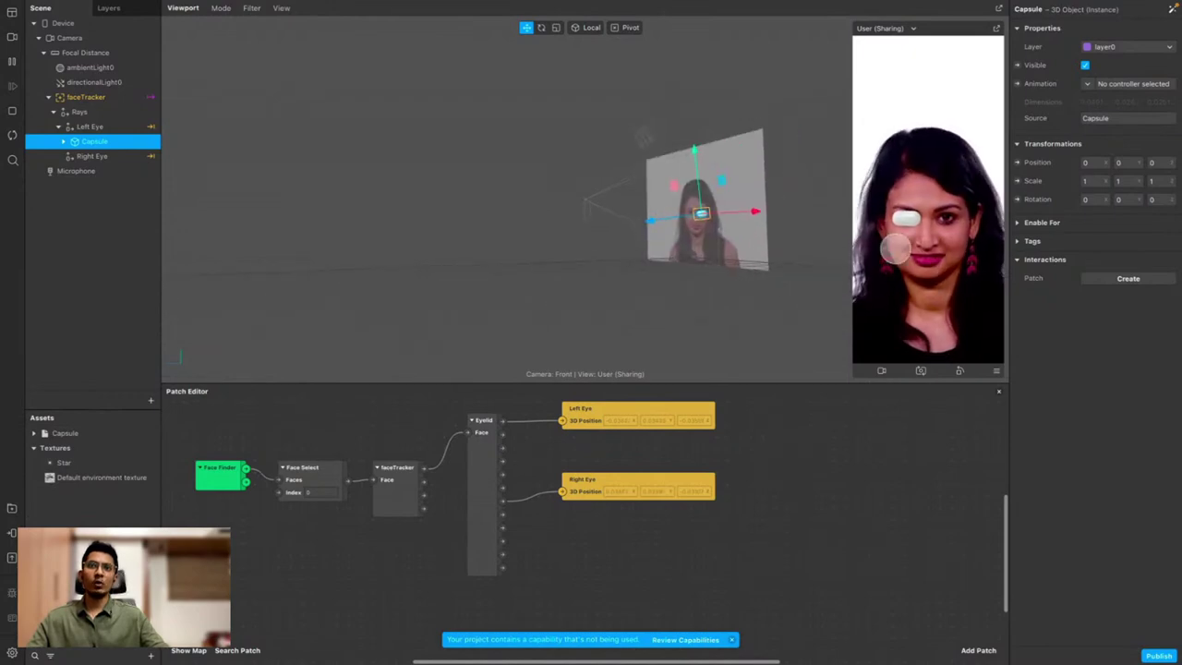
Add another instance of the Capsule asset as a child of the Right Eye null object
{"action": "left_click_drag", "start_coordinate": [64, 433], "coordinate": [148, 159]}
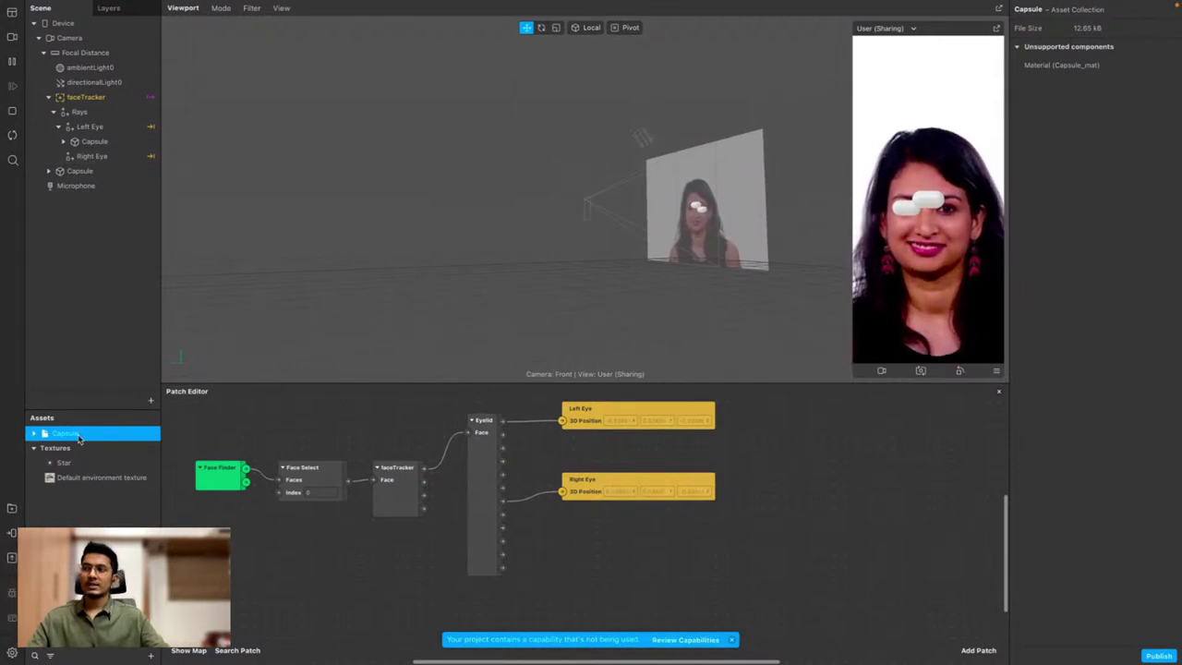
{"action": "left_click_drag", "start_coordinate": [91, 437], "coordinate": [121, 159]}
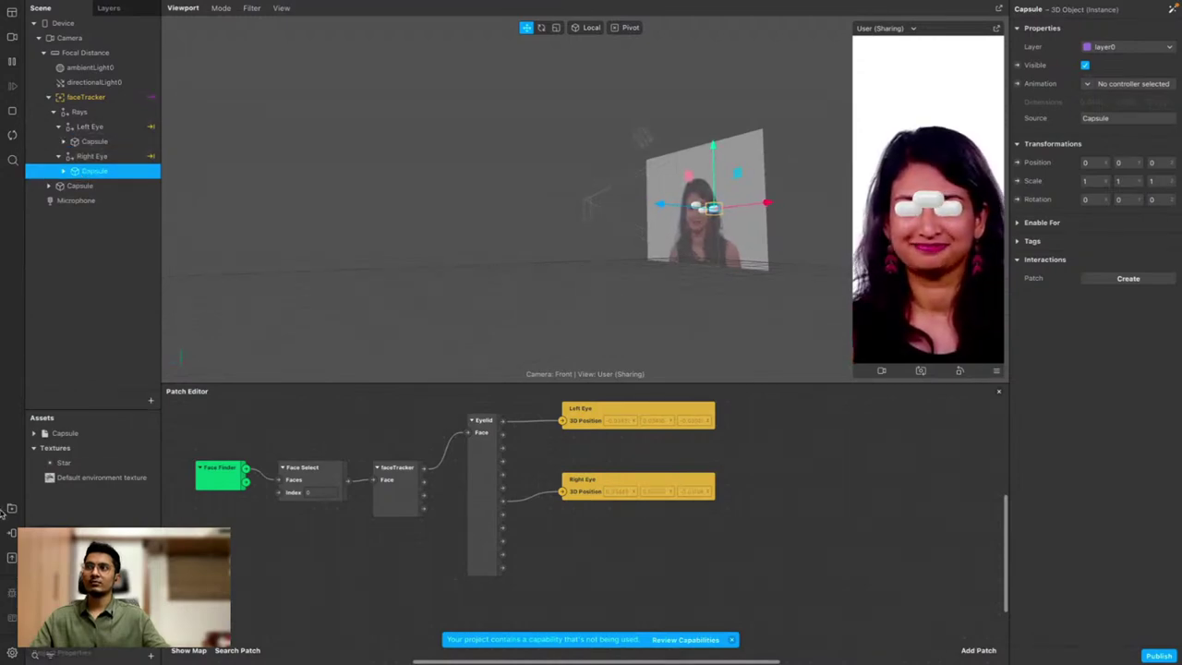
{"action": "left_click", "coordinate": [59, 157]}
{"action": "left_click", "coordinate": [60, 157]}
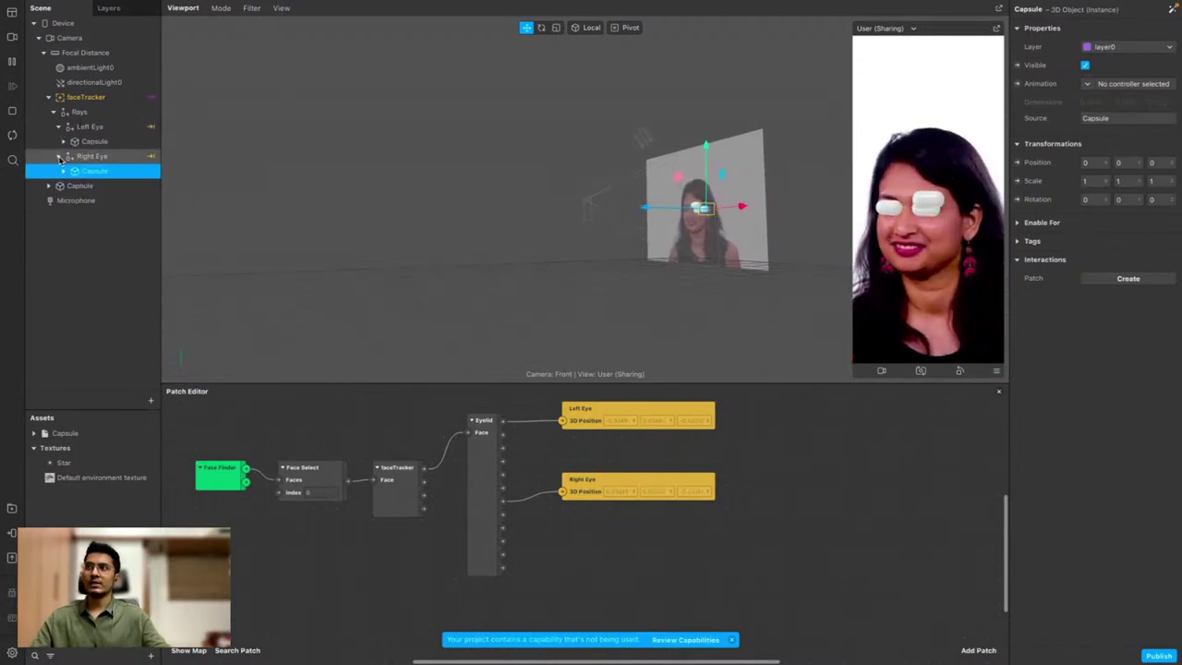
Delete the stray capsule that sits outside the faceTracker hierarchy
{"action": "left_click", "coordinate": [90, 329]}
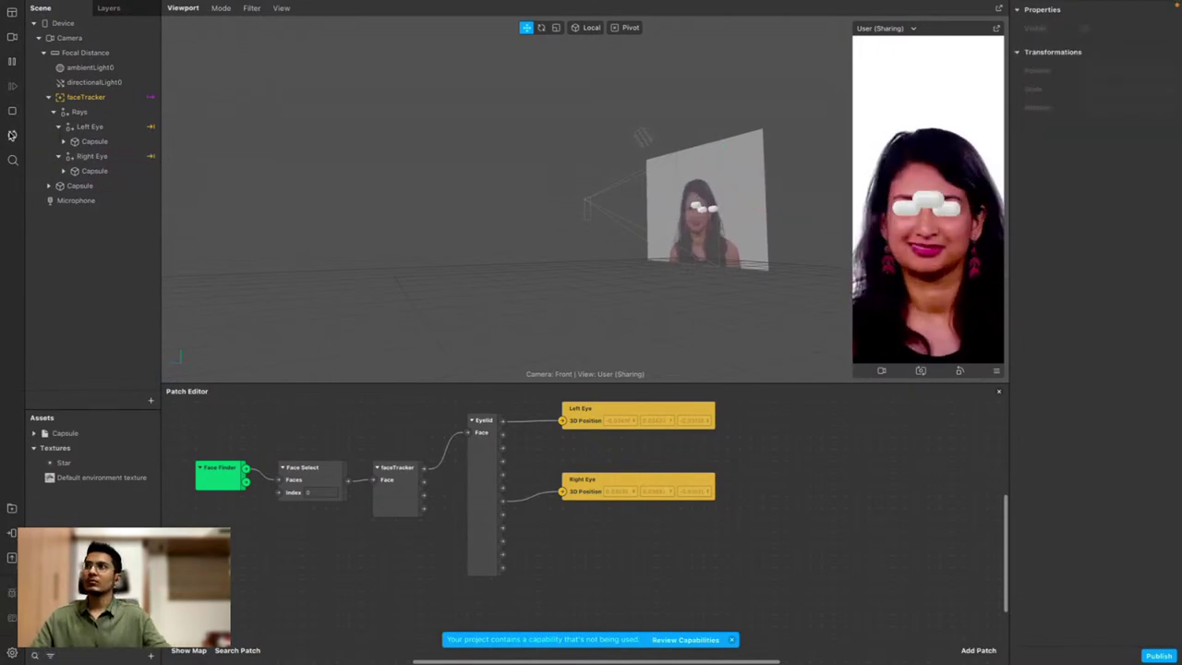
{"action": "left_click", "coordinate": [127, 187]}
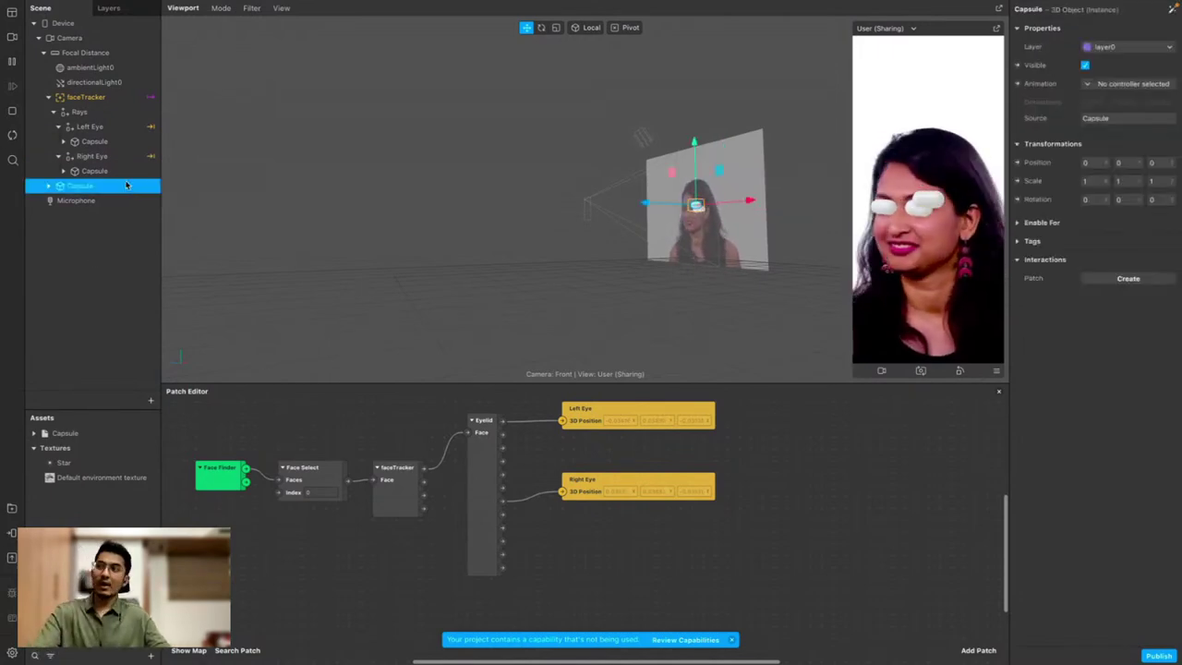
{"action": "key", "text": "Delete"}
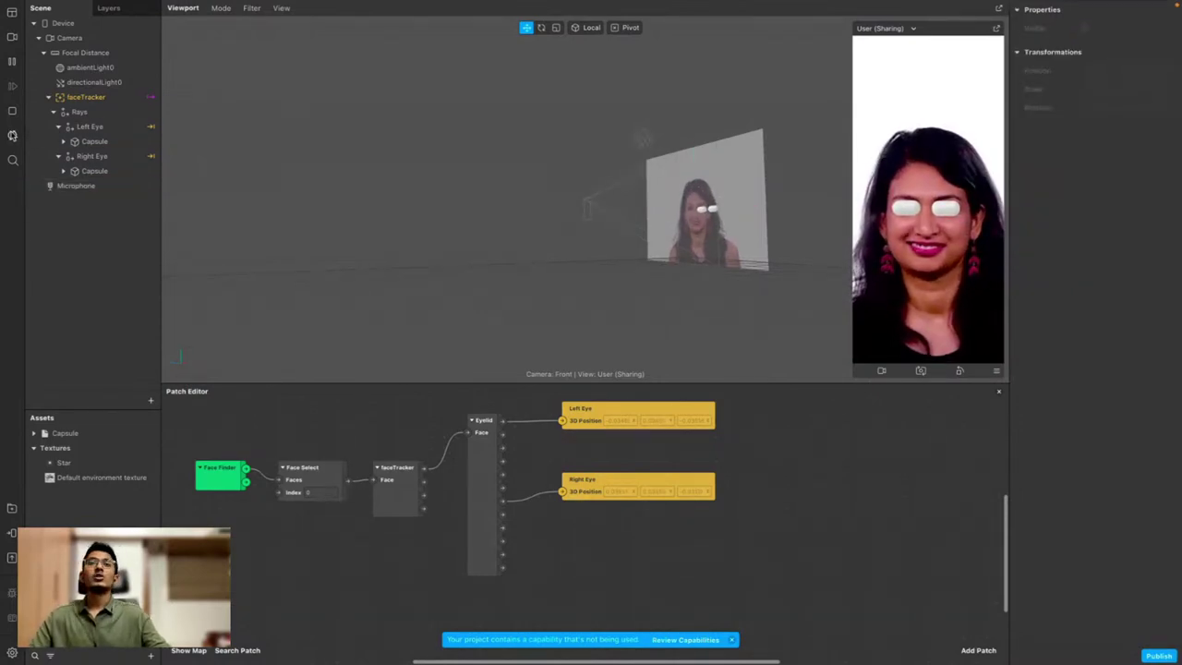
Set the Y rotation of both the Left Eye and Right Eye capsules to 90
{"action": "left_click", "coordinate": [121, 144]}
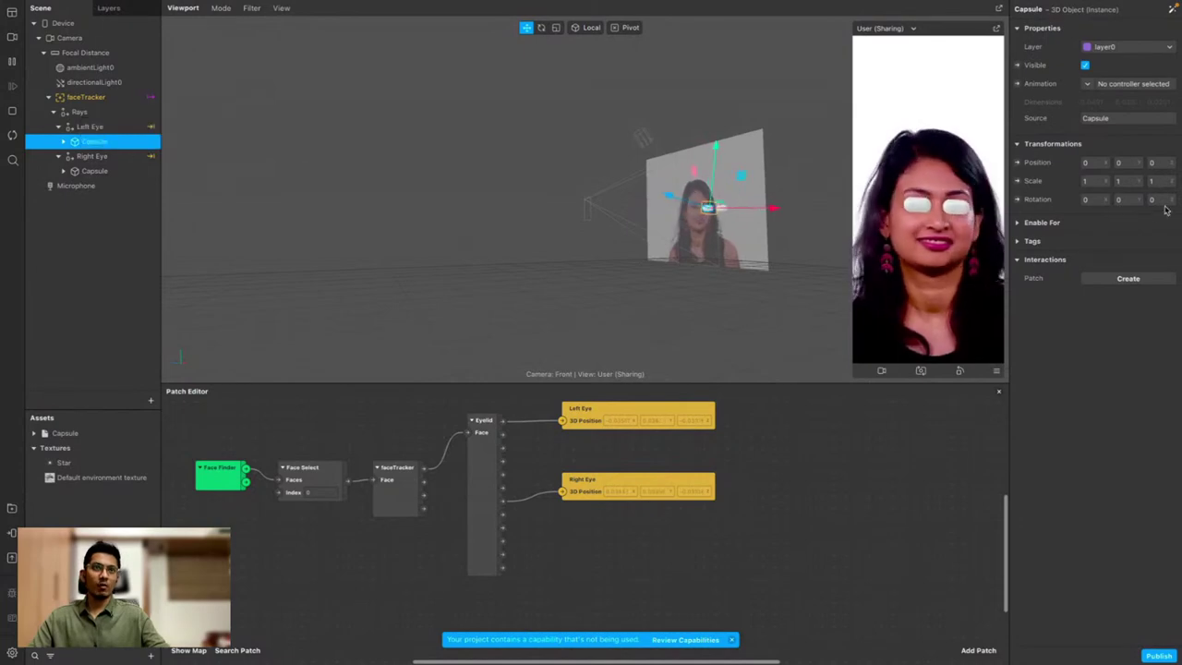
{"action": "left_click", "coordinate": [1128, 199]}
{"action": "type", "text": "9"}
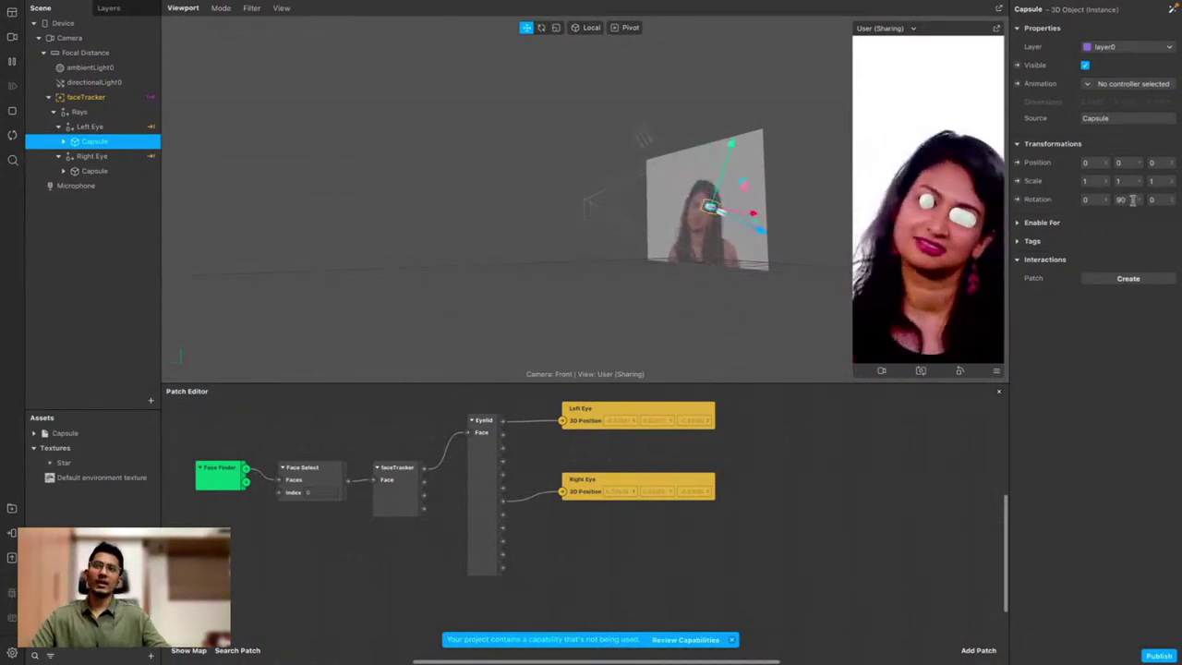
{"action": "left_click", "coordinate": [96, 171]}
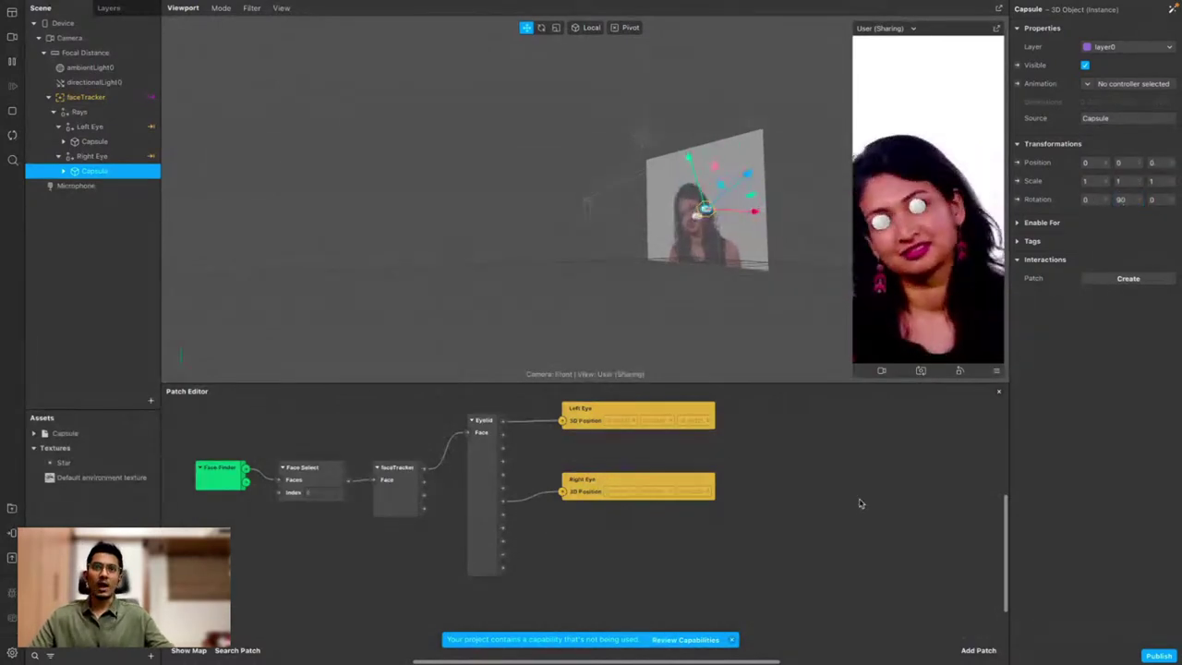
{"action": "left_click", "coordinate": [110, 237]}
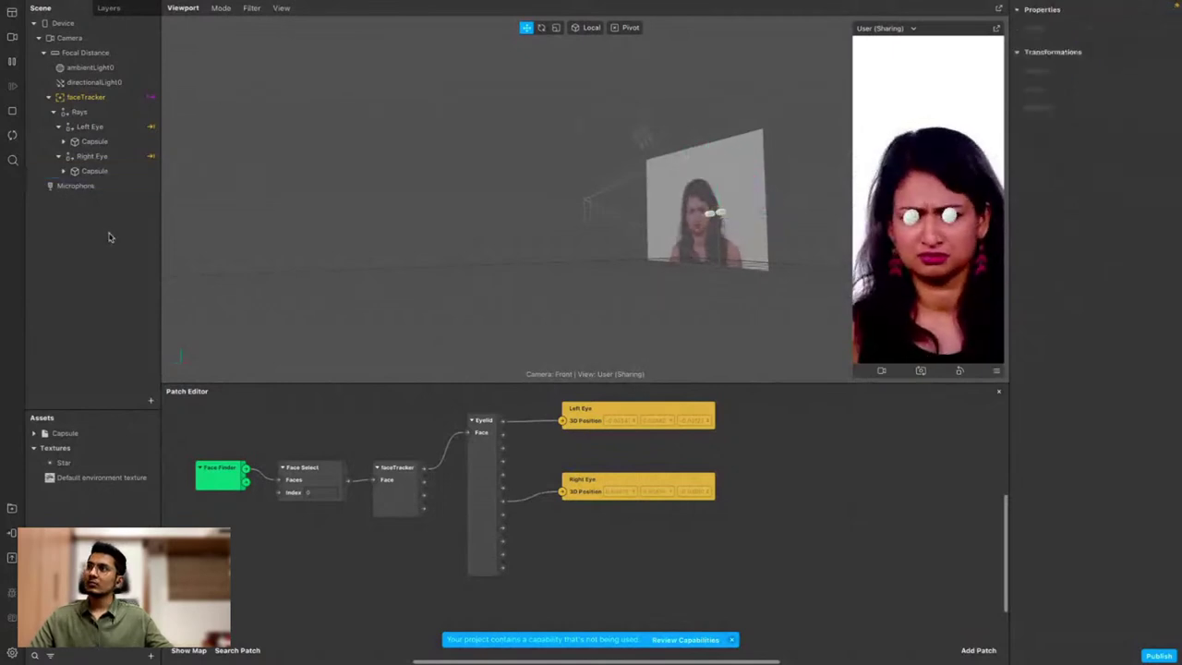
{"action": "left_click", "coordinate": [103, 143]}
{"action": "left_click", "coordinate": [107, 171]}
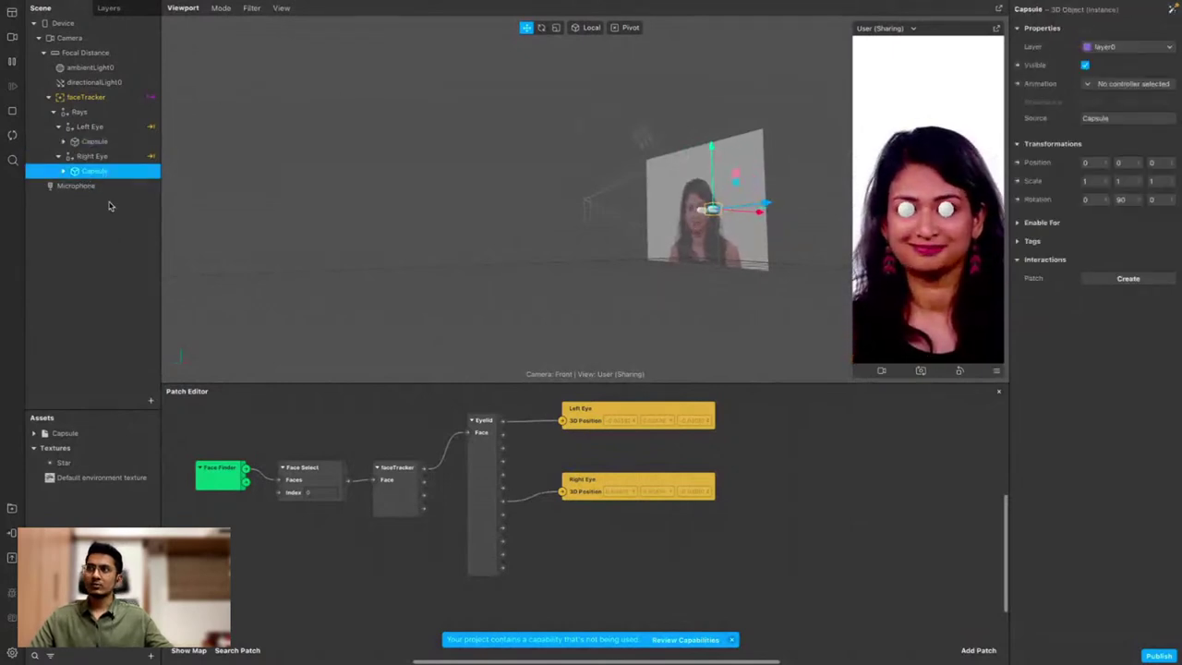
{"action": "left_click", "coordinate": [109, 213]}
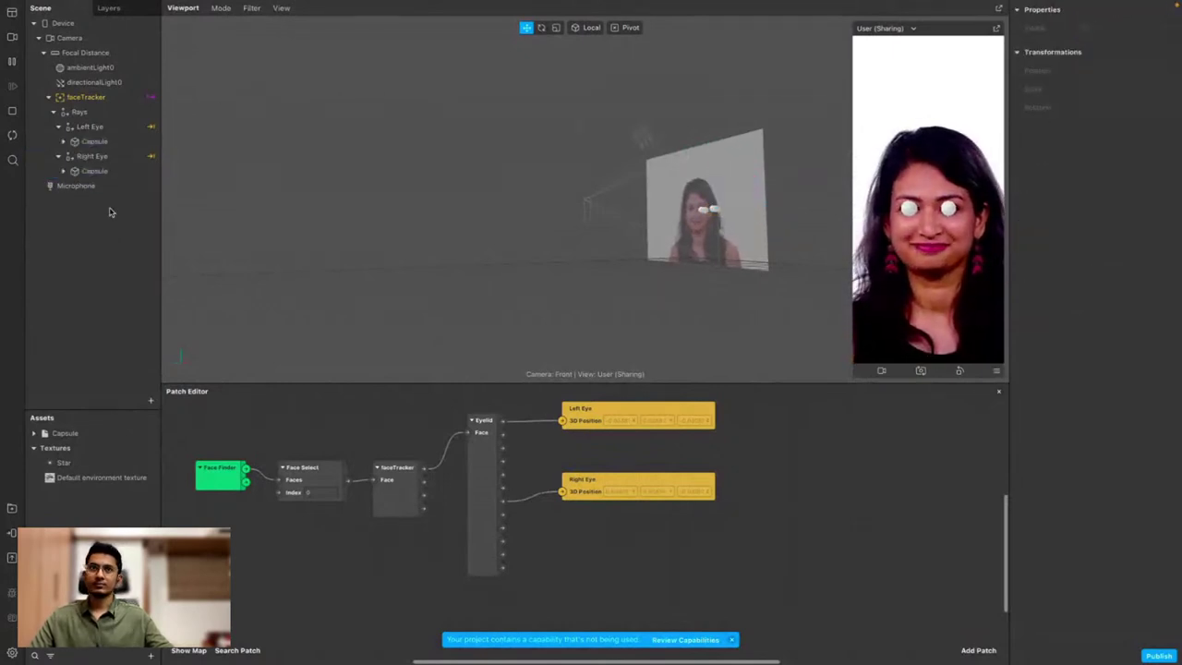
Set the X scale of the Left Eye's capsule to 30 to stretch it into a ray
{"action": "left_click", "coordinate": [109, 143]}
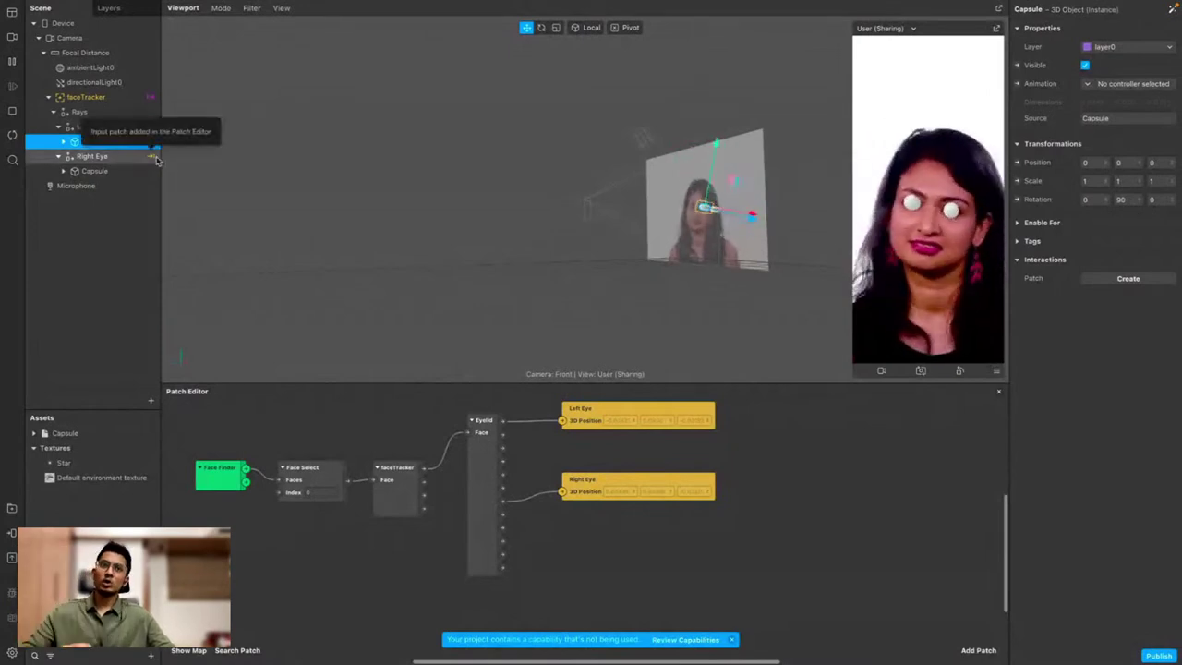
{"action": "left_click", "coordinate": [101, 172]}
{"action": "left_click", "coordinate": [109, 143]}
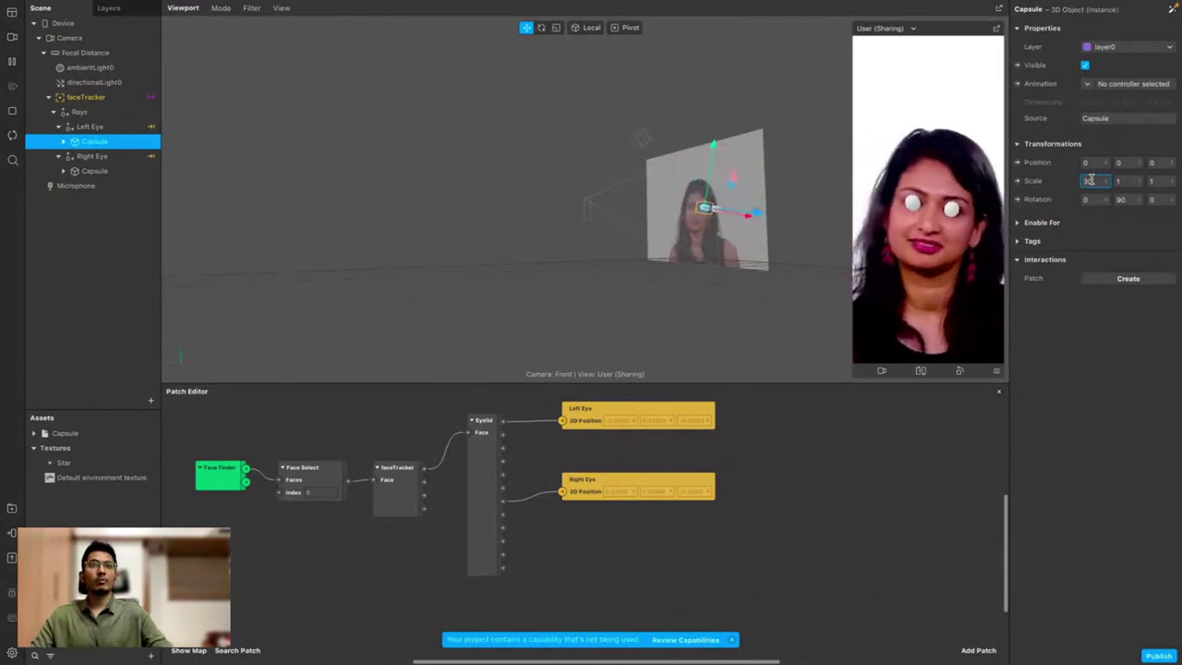
{"action": "left_click", "coordinate": [1090, 180]}
{"action": "type", "text": "30"}
{"action": "key", "text": "Return"}
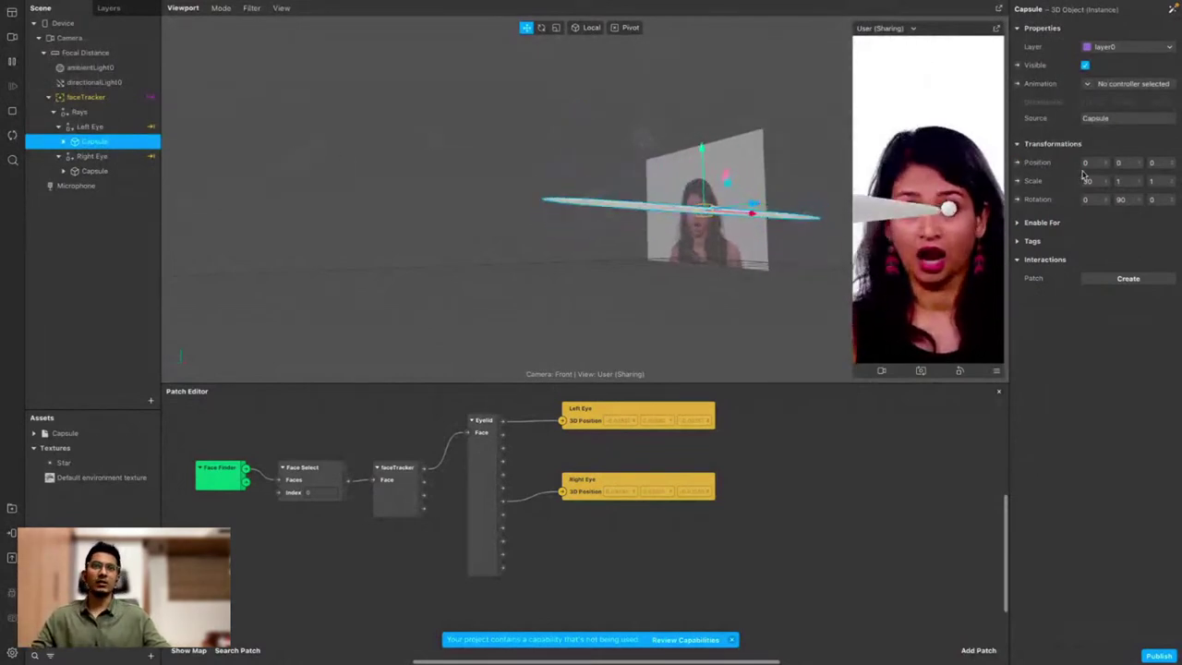
Set the Z position of the Left Eye's capsule to 0.74 so the ray starts at the eye
{"action": "left_click", "coordinate": [1154, 163]}
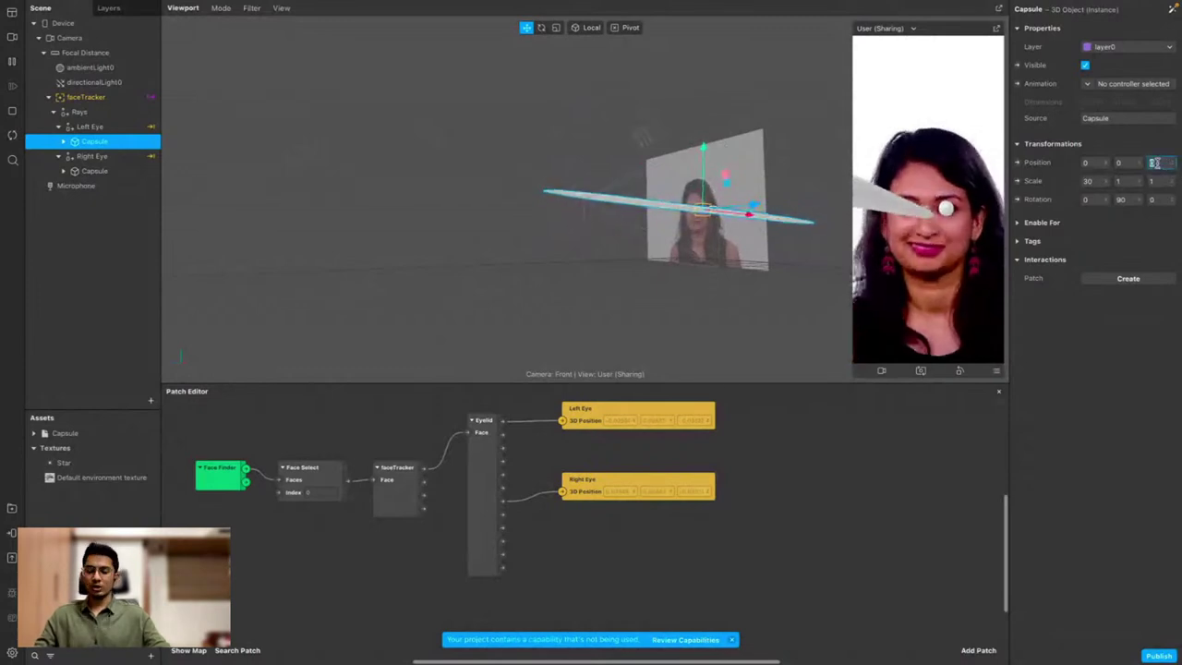
{"action": "type", "text": "0."}
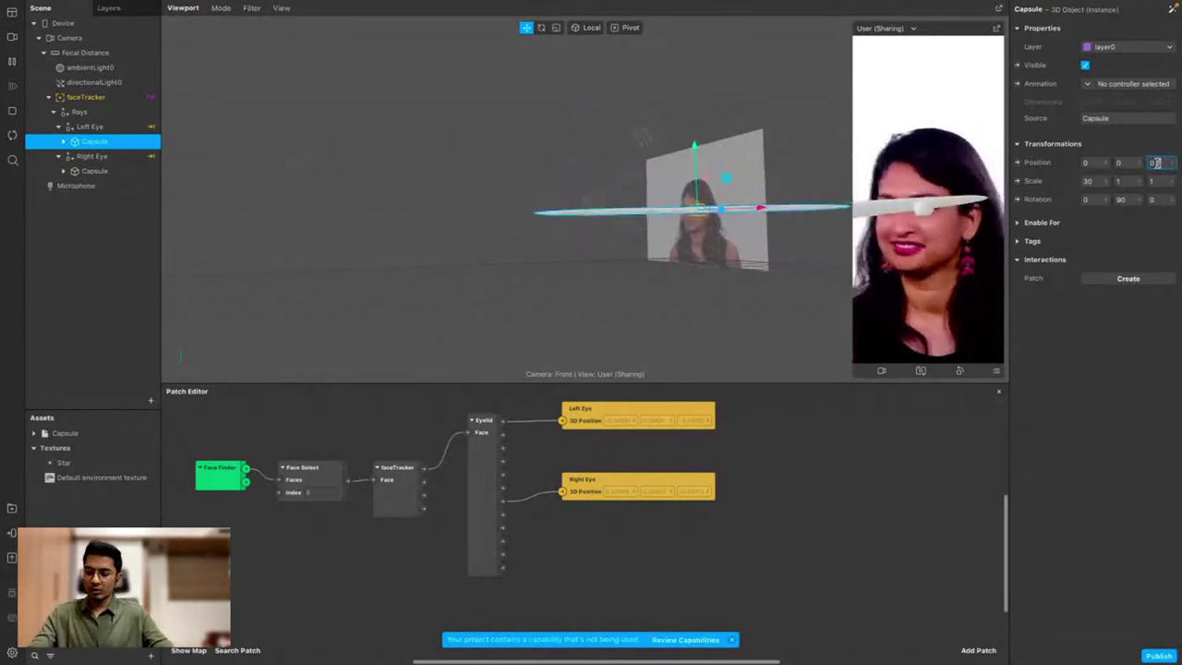
{"action": "type", "text": "74"}
{"action": "key", "text": "Return"}
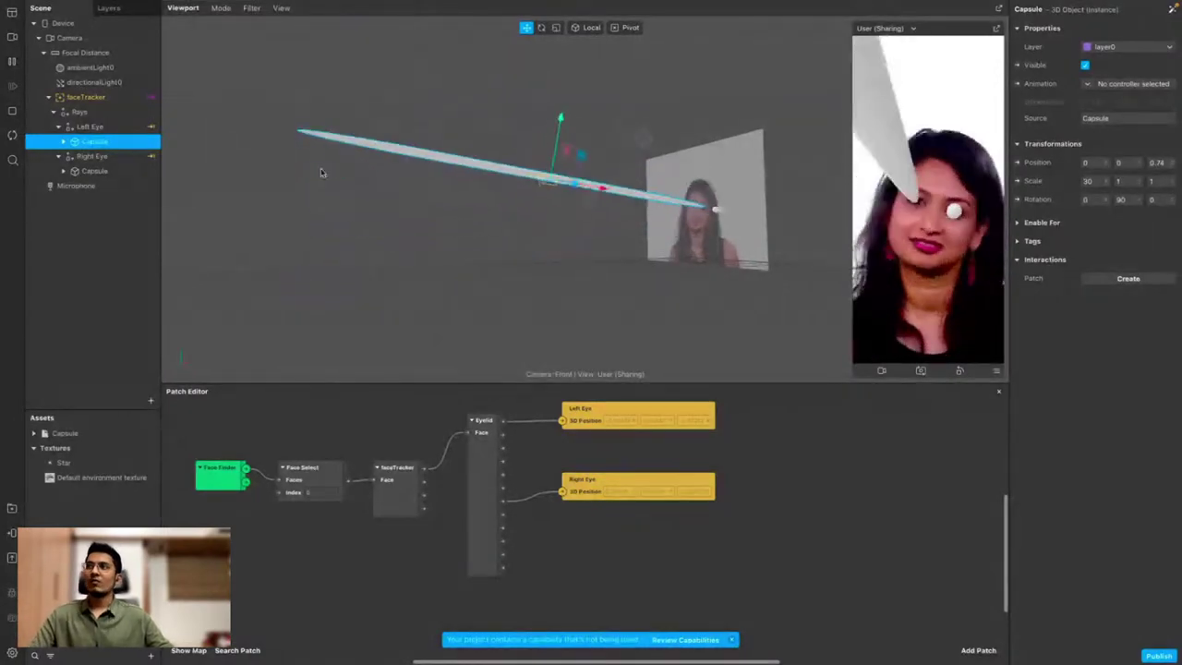
Set the X scale of the Right Eye's capsule to 30 and its Z position to 0.74 to match the left ray
{"action": "left_click", "coordinate": [134, 172]}
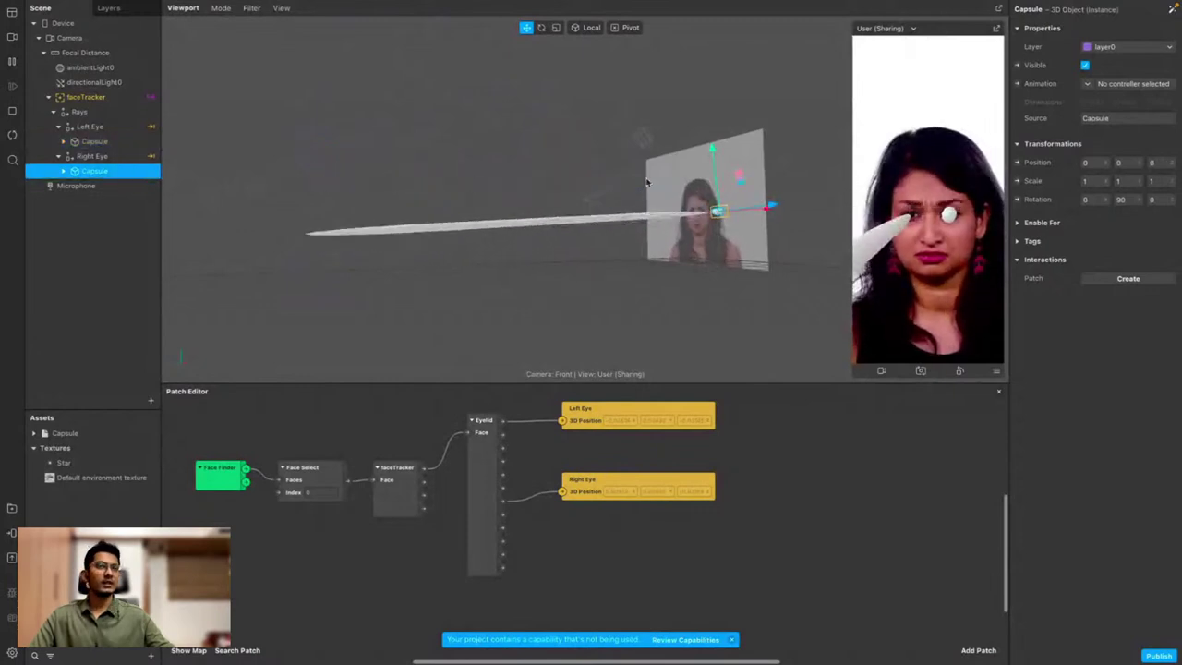
{"action": "left_click", "coordinate": [1089, 182]}
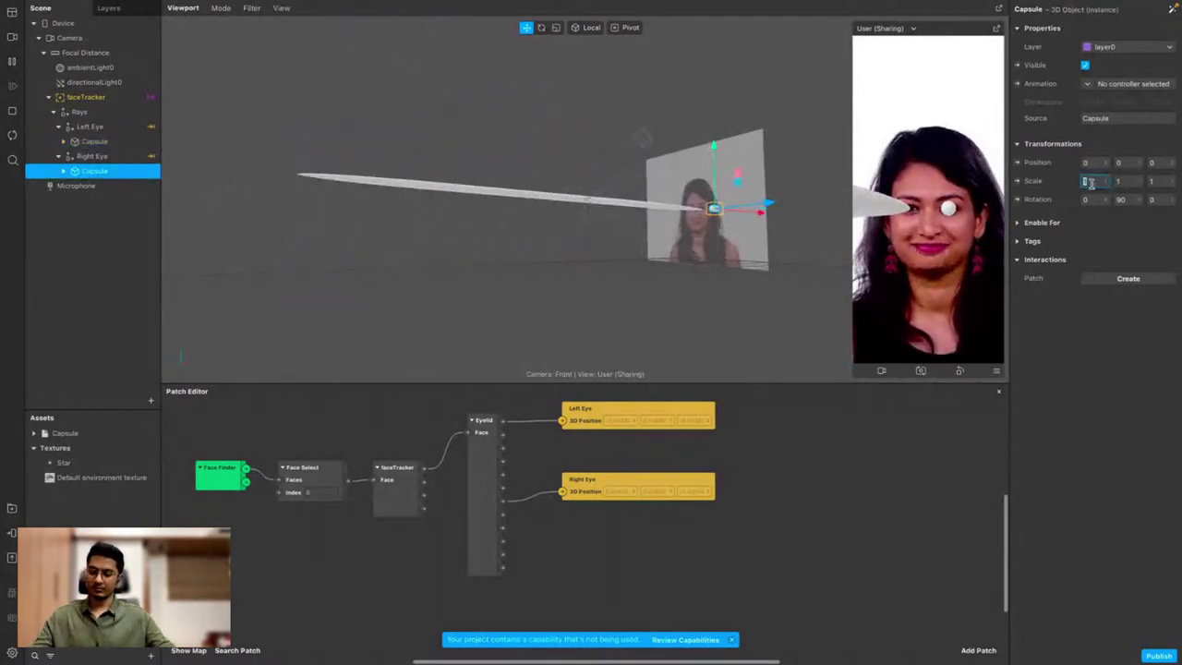
{"action": "type", "text": "35"}
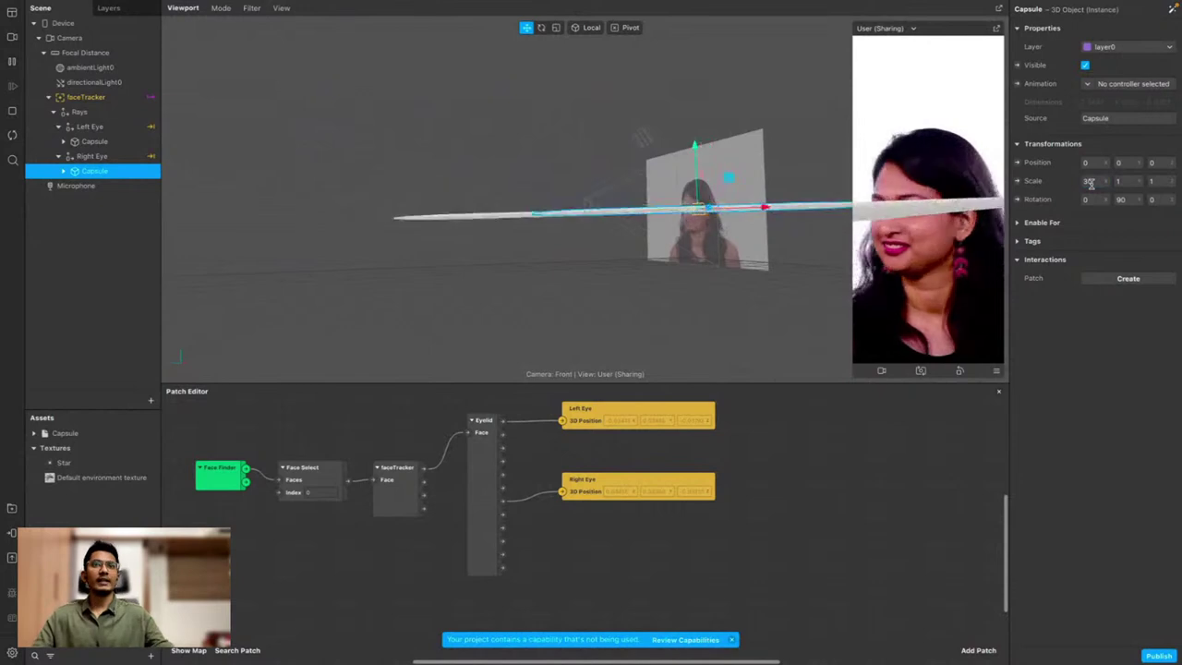
{"action": "left_click", "coordinate": [1153, 162]}
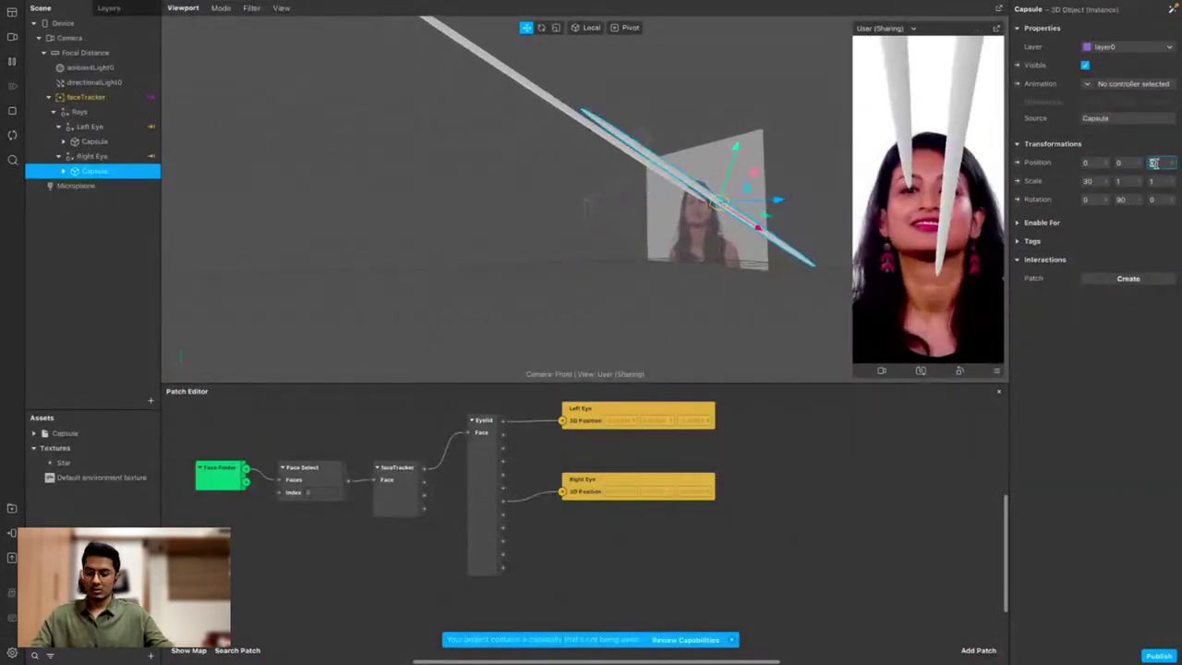
{"action": "type", "text": "0.14"}
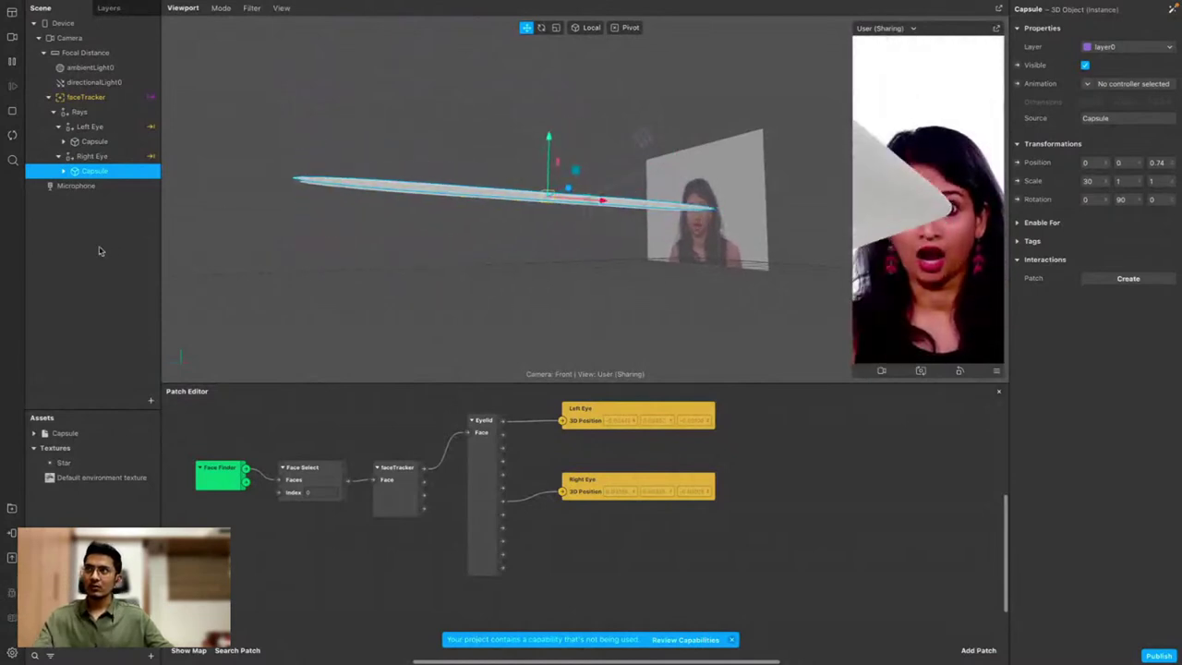
{"action": "left_click", "coordinate": [98, 142]}
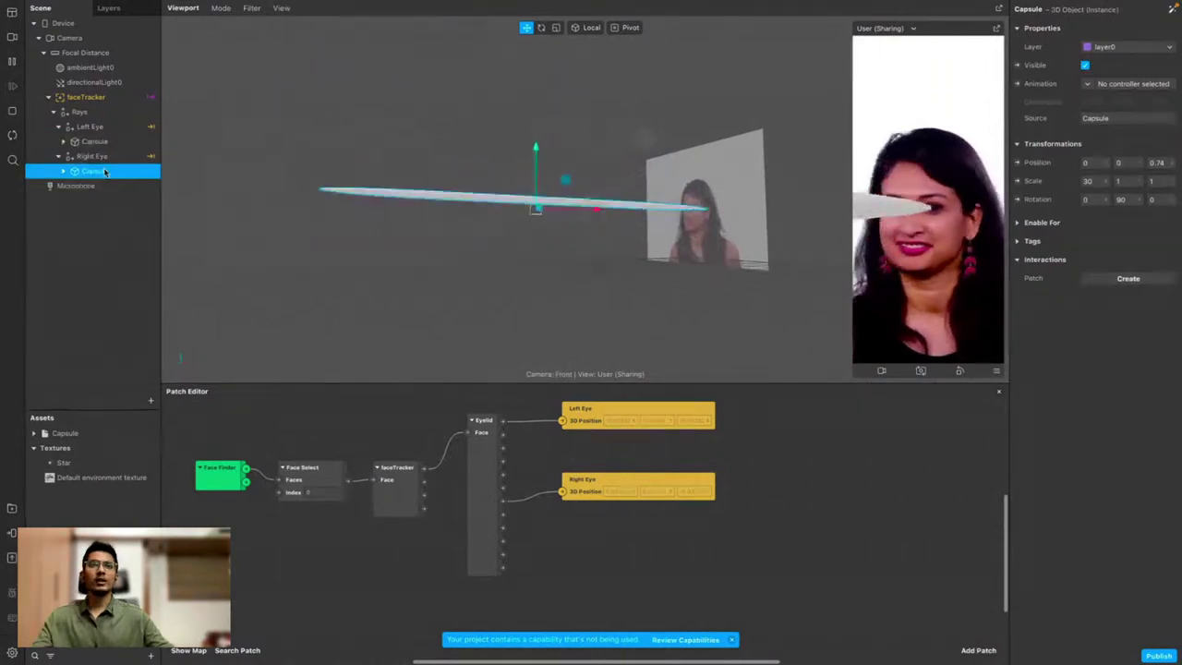
{"action": "left_click", "coordinate": [111, 206]}
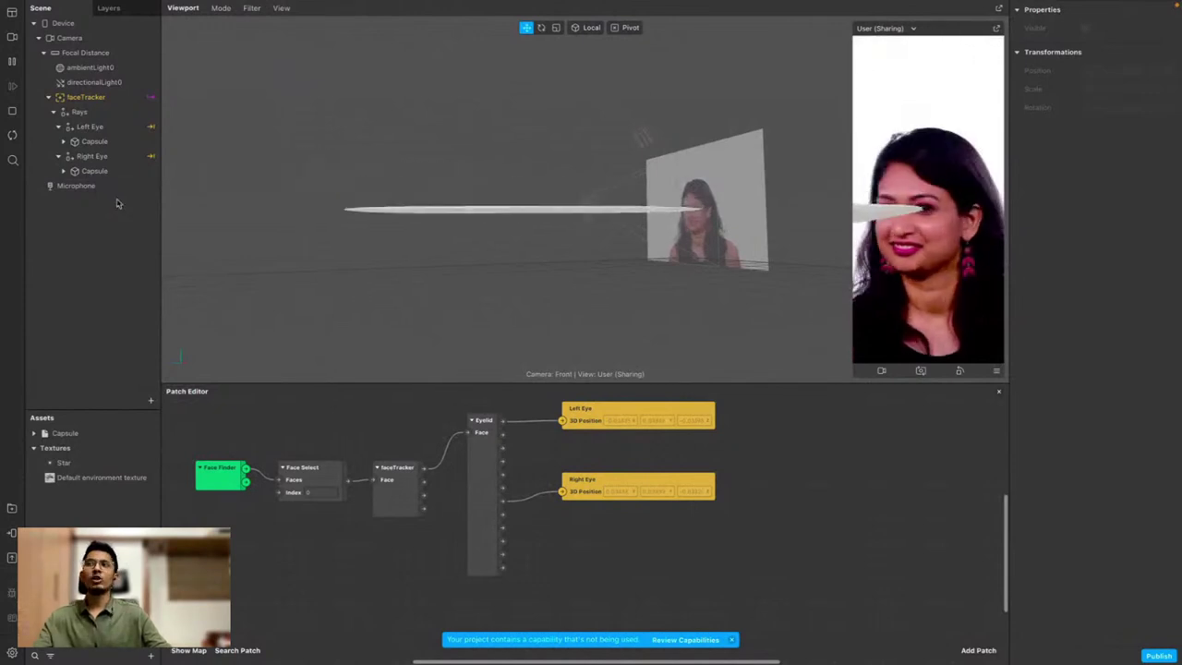
{"action": "left_click", "coordinate": [119, 143]}
{"action": "left_click", "coordinate": [120, 171]}
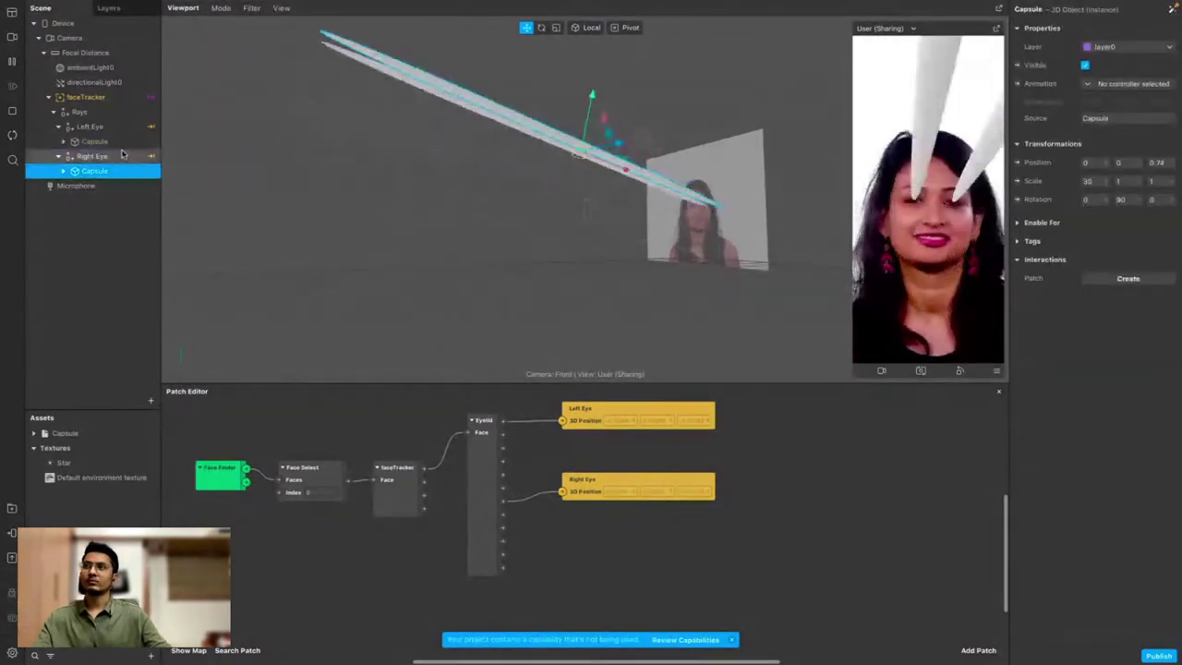
{"action": "left_click", "coordinate": [119, 143]}
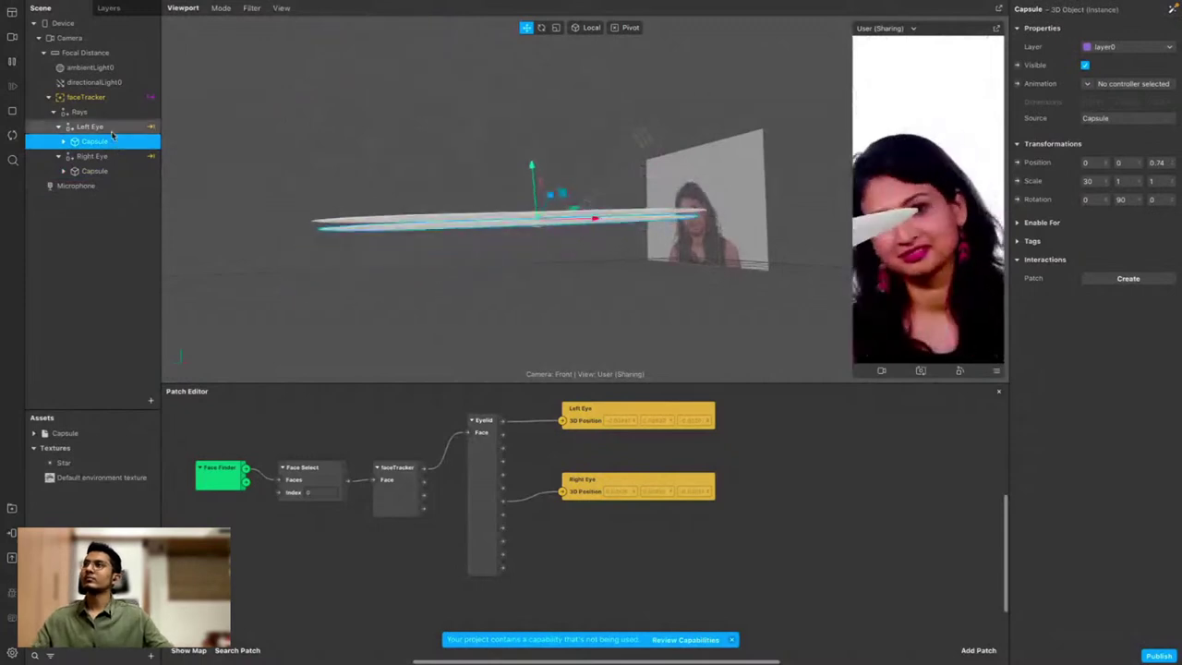
{"action": "right_click", "coordinate": [112, 130]}
{"action": "left_click", "coordinate": [33, 252]}
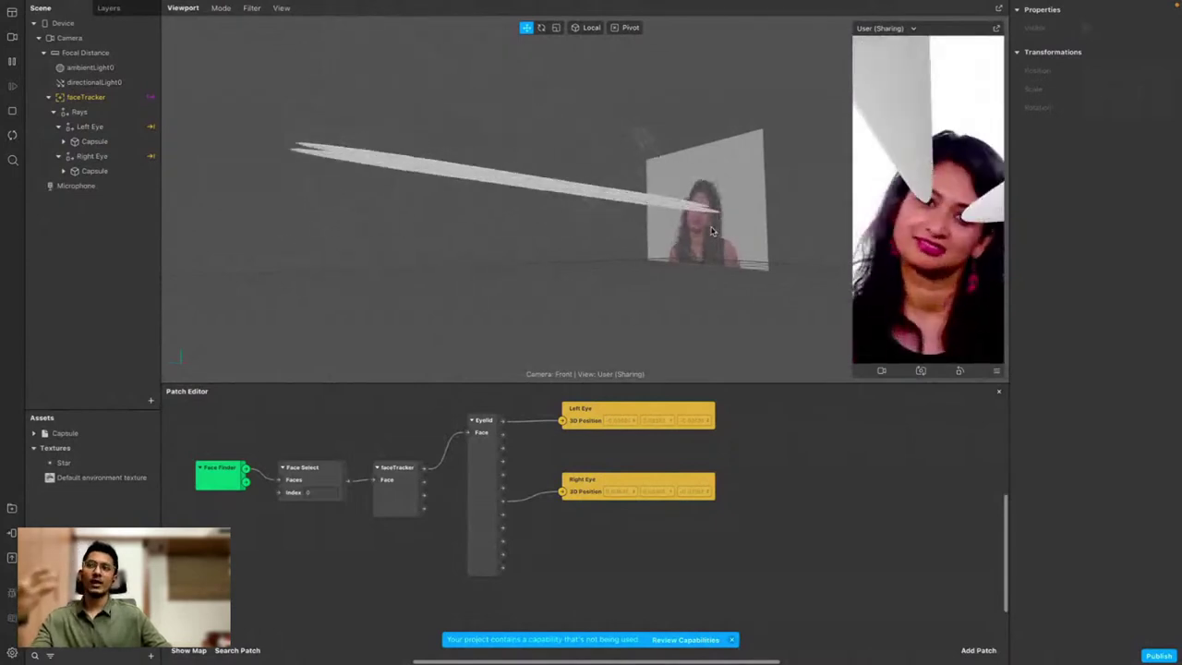
{"action": "left_click", "coordinate": [121, 464]}
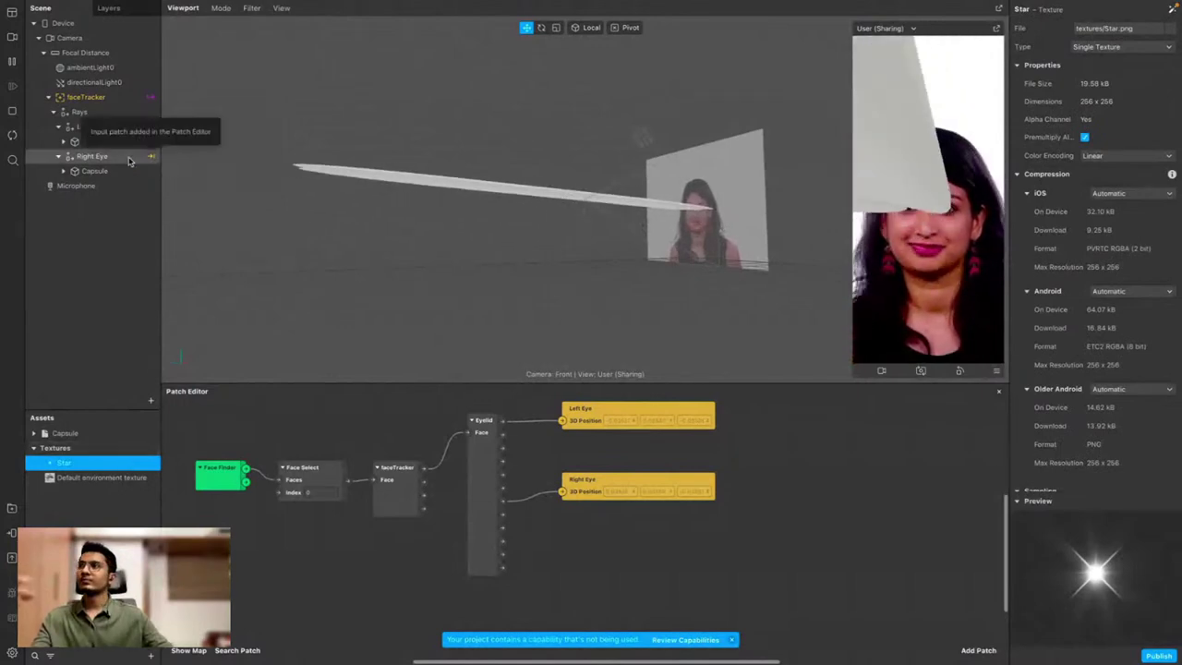
Add a plane as a child of both the Left Eye and the Right Eye null objects
{"action": "left_click", "coordinate": [103, 133]}
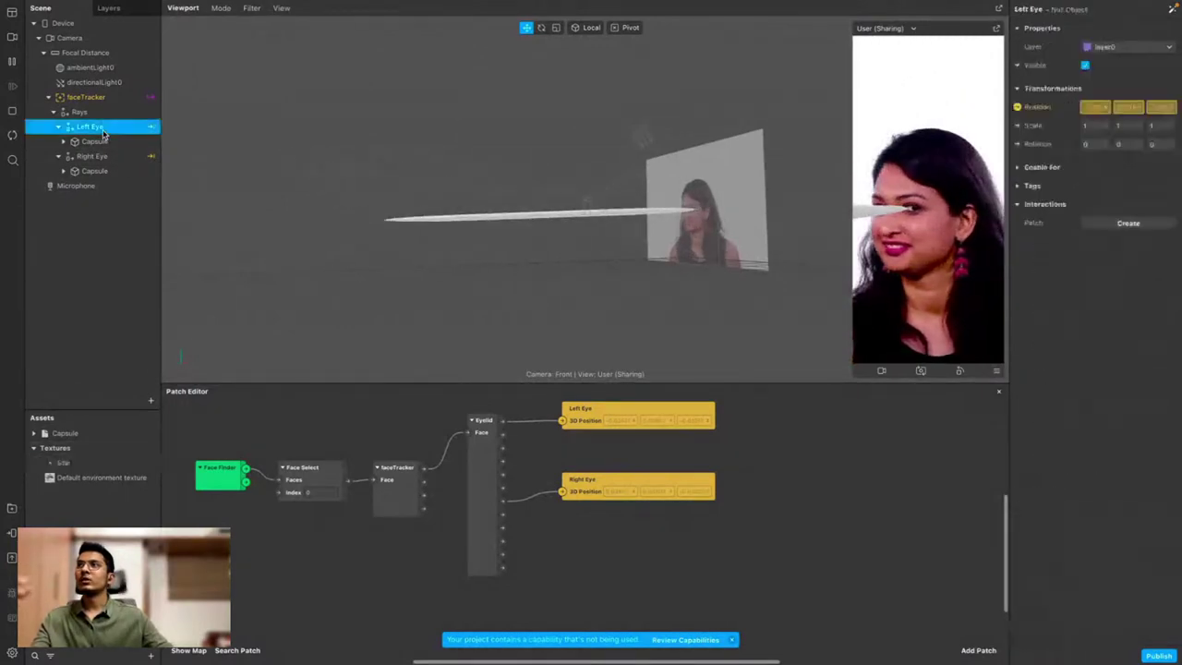
{"action": "right_click", "coordinate": [104, 133]}
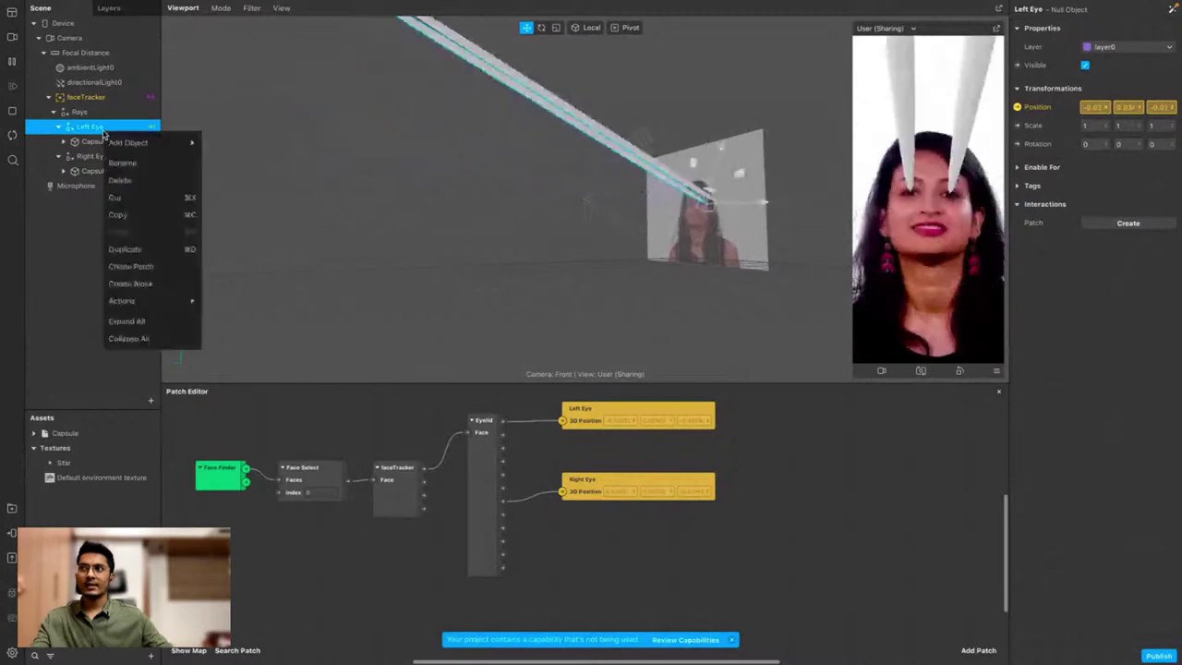
{"action": "mouse_move", "coordinate": [148, 145]}
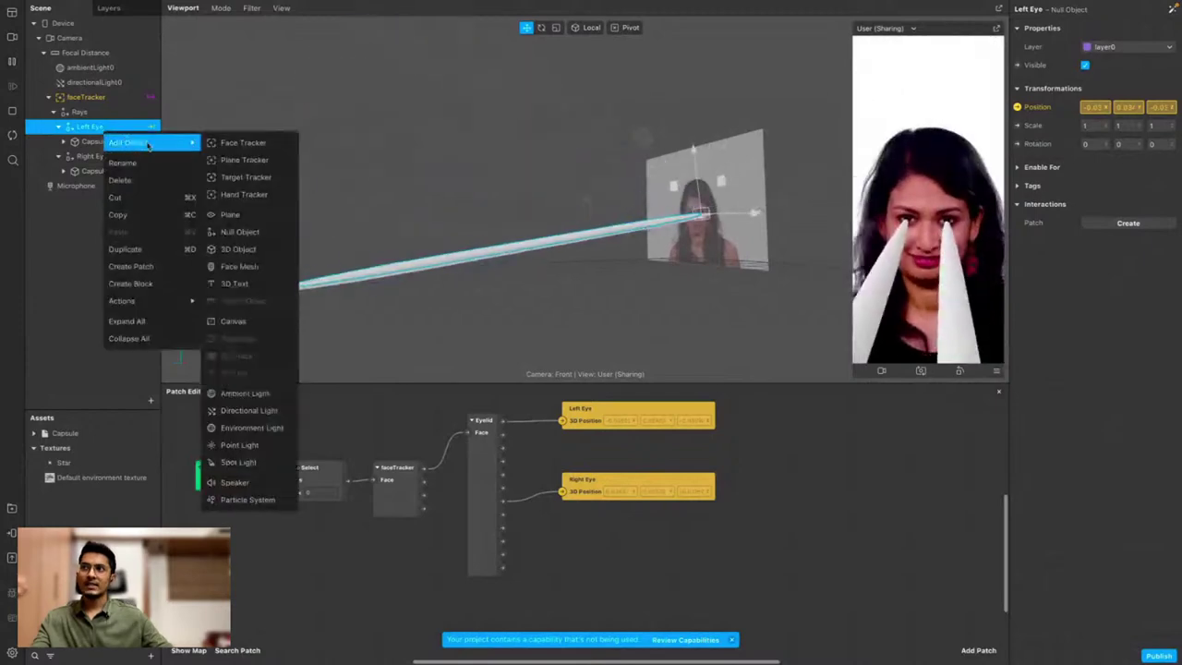
{"action": "left_click", "coordinate": [239, 215]}
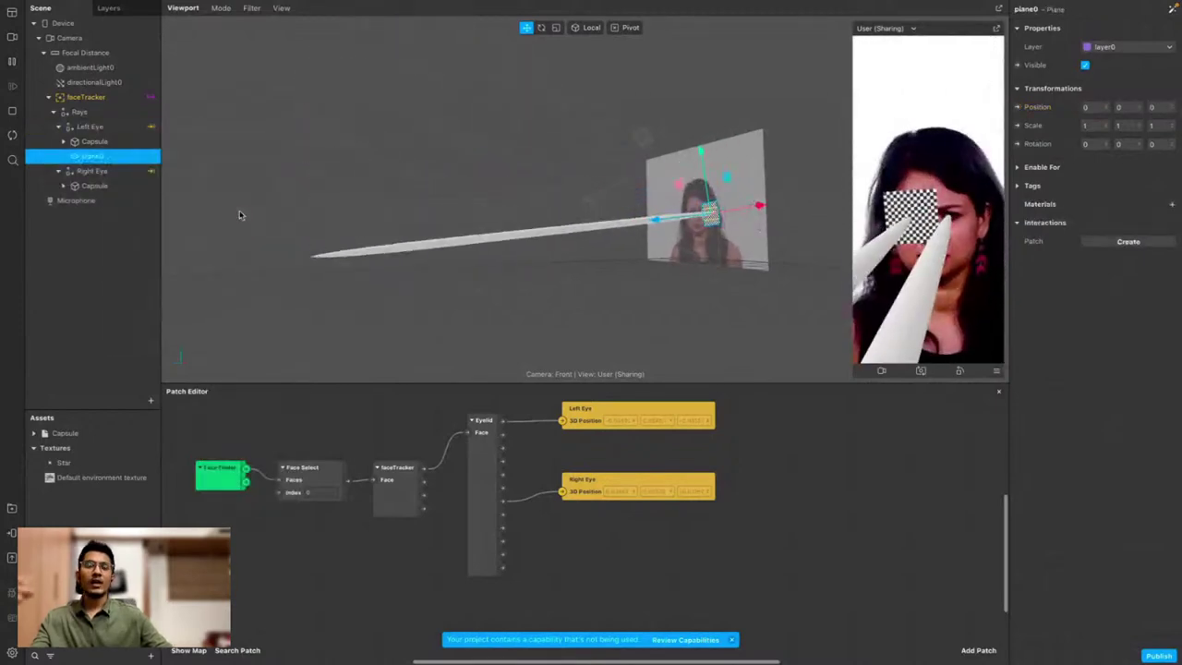
{"action": "left_click", "coordinate": [81, 171]}
{"action": "right_click", "coordinate": [82, 171]}
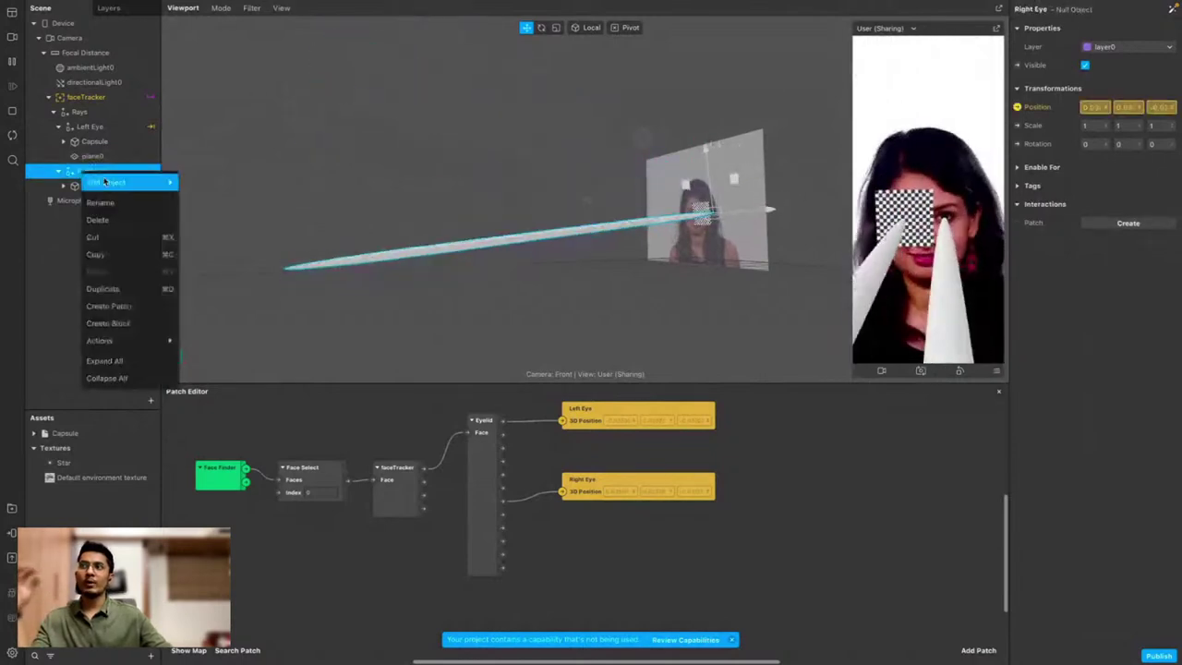
{"action": "mouse_move", "coordinate": [138, 180]}
{"action": "left_click", "coordinate": [223, 249]}
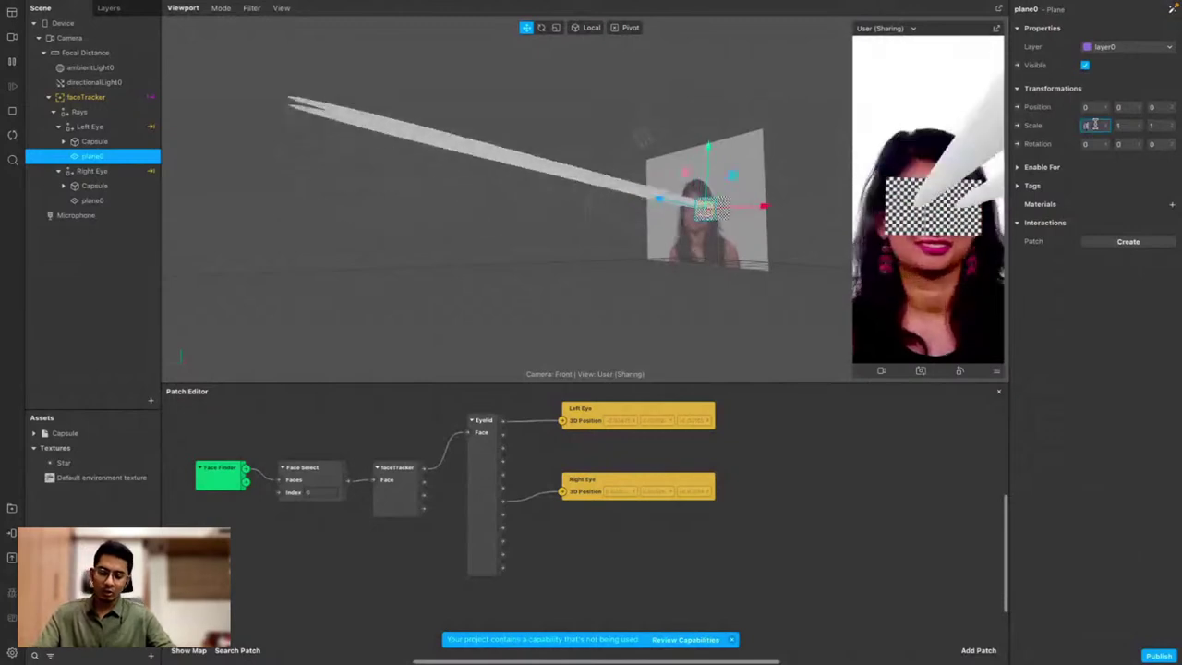
Scale the Left Eye's plane to 0.5 on the X, Y and Z axes
{"action": "type", "text": "5"}
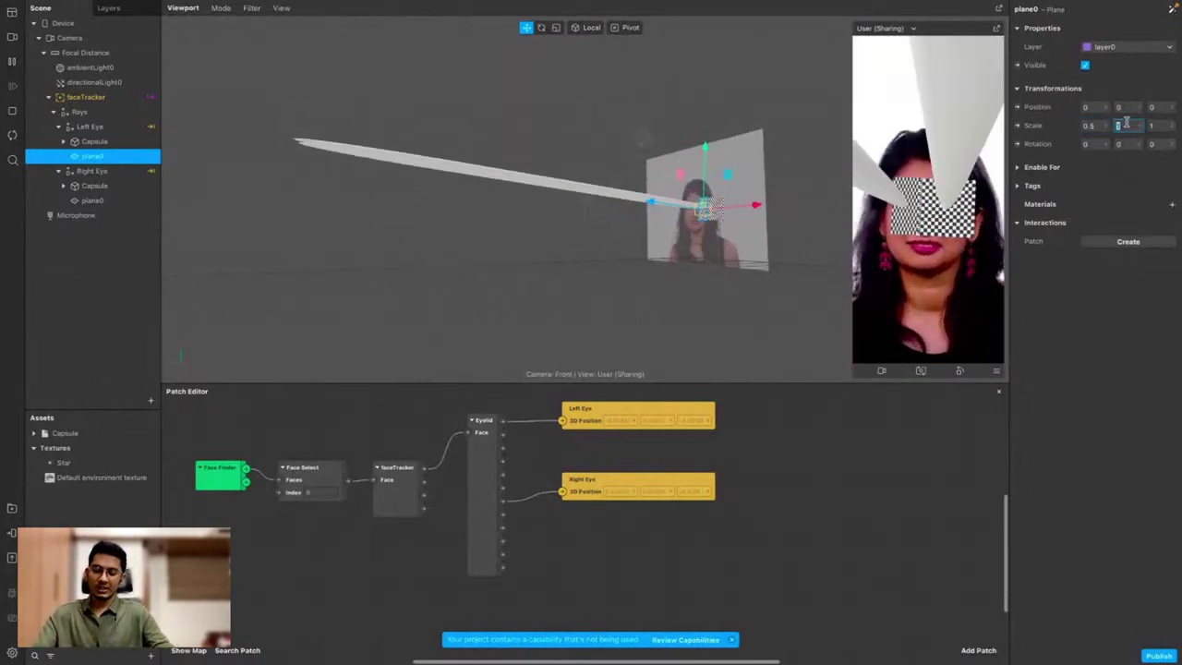
{"action": "left_click", "coordinate": [1126, 121]}
{"action": "type", "text": "0.5"}
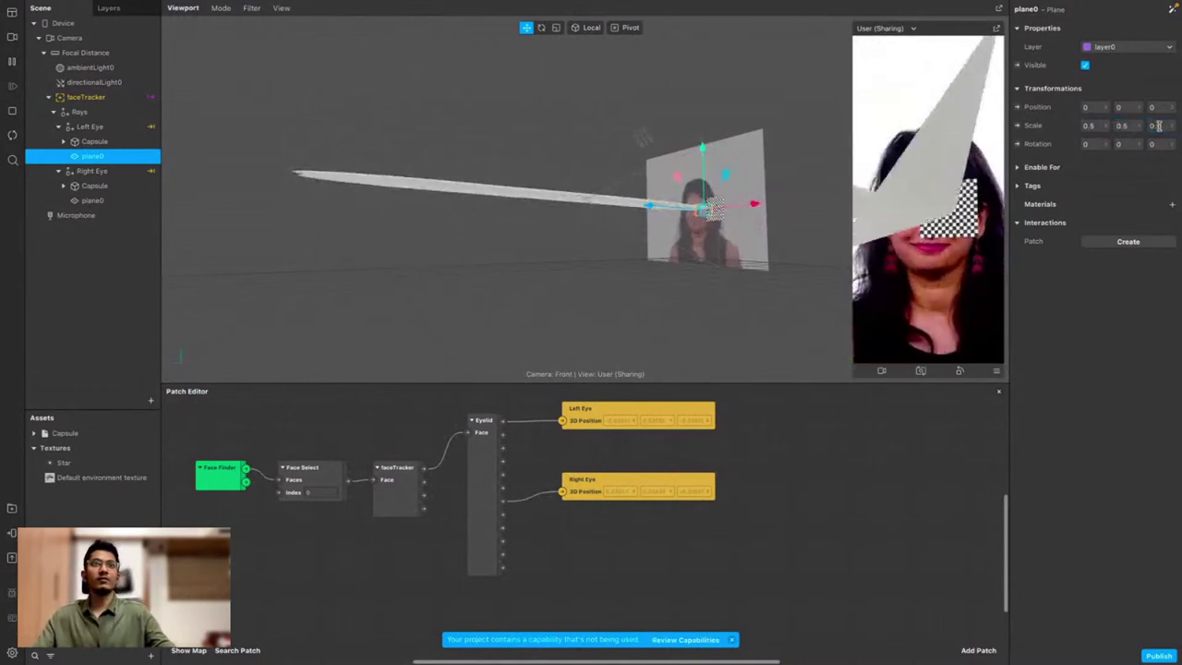
{"action": "left_click", "coordinate": [1157, 126]}
{"action": "type", "text": "0.5"}
Rename the plane under Left Eye as L plane
{"action": "right_click", "coordinate": [117, 161]}
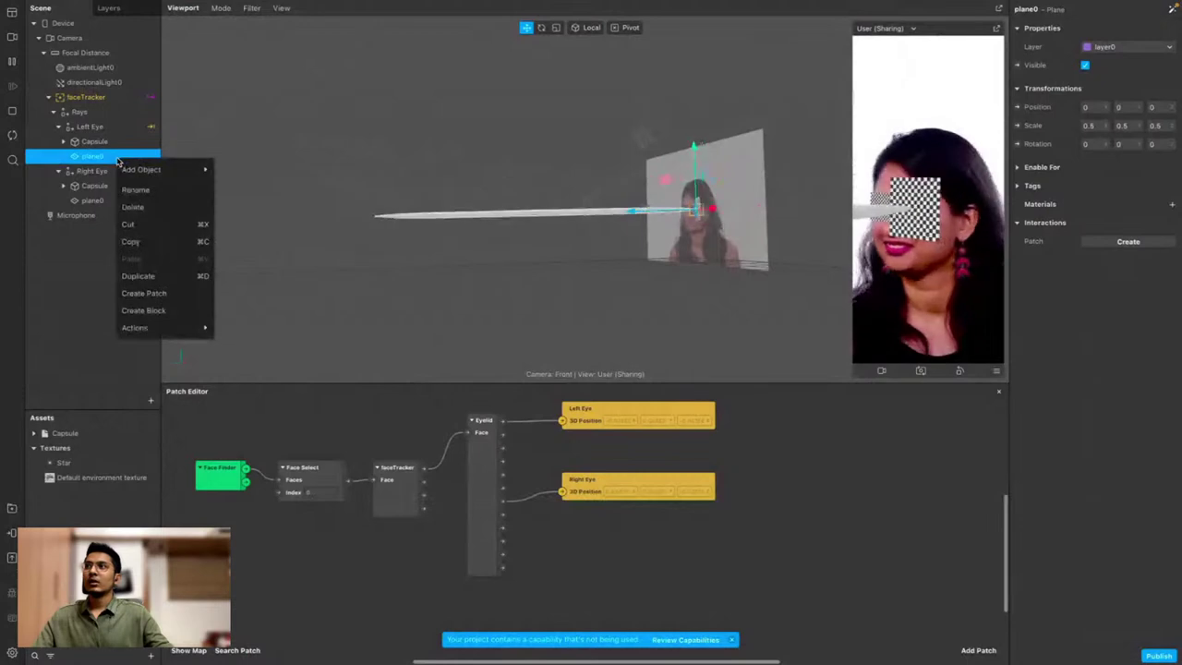
{"action": "left_click", "coordinate": [143, 189]}
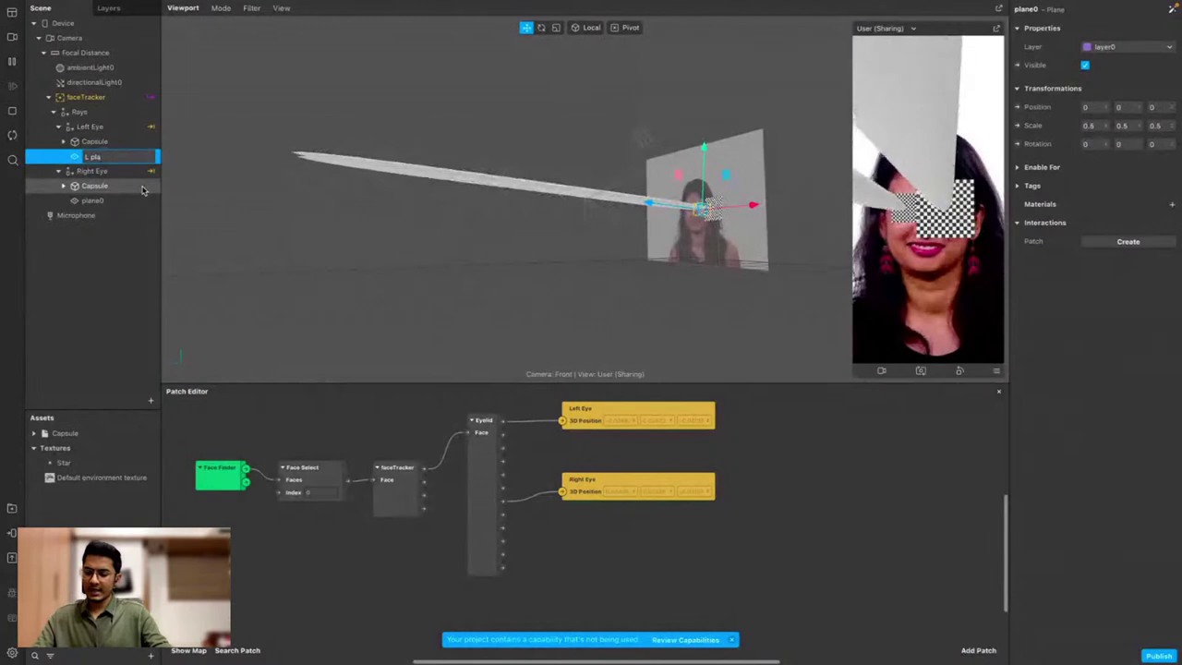
{"action": "type", "text": "ne"}
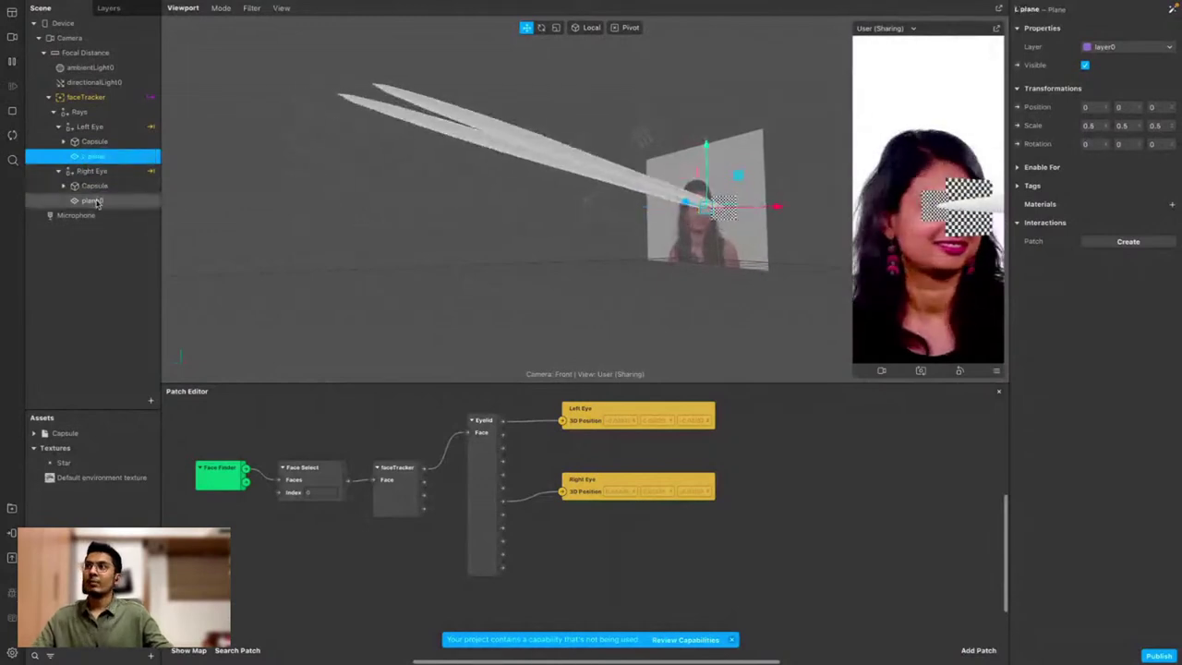
Rename the plane under Right Eye as R Plane
{"action": "left_click", "coordinate": [92, 200]}
{"action": "right_click", "coordinate": [113, 203]}
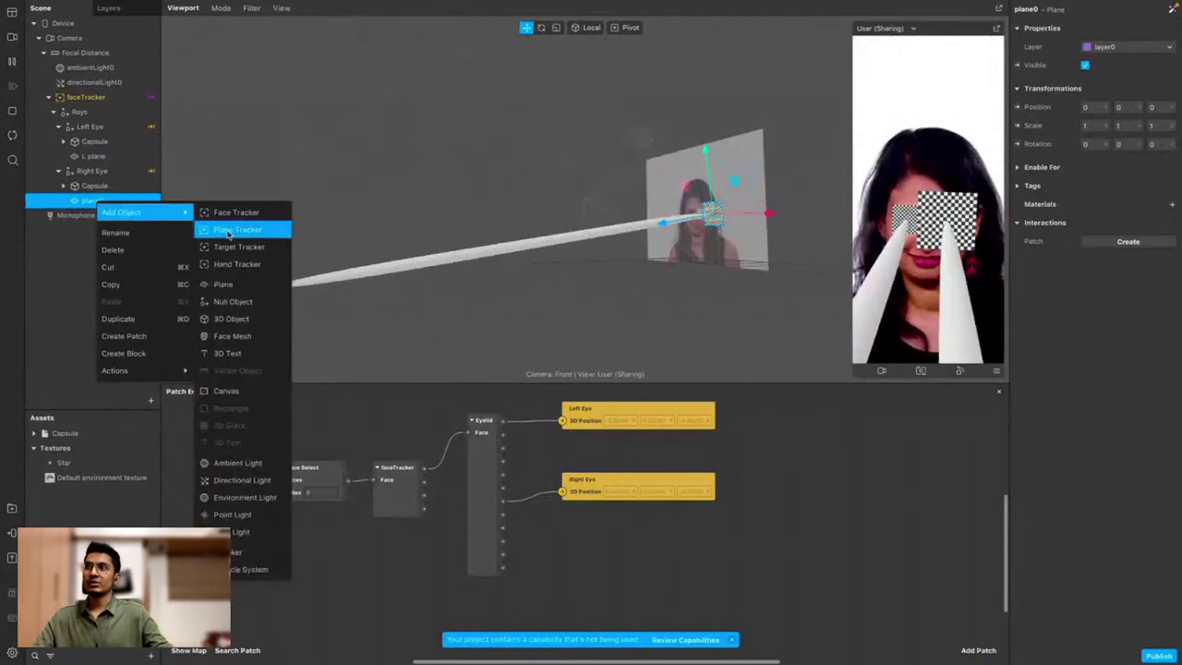
{"action": "left_click", "coordinate": [130, 233]}
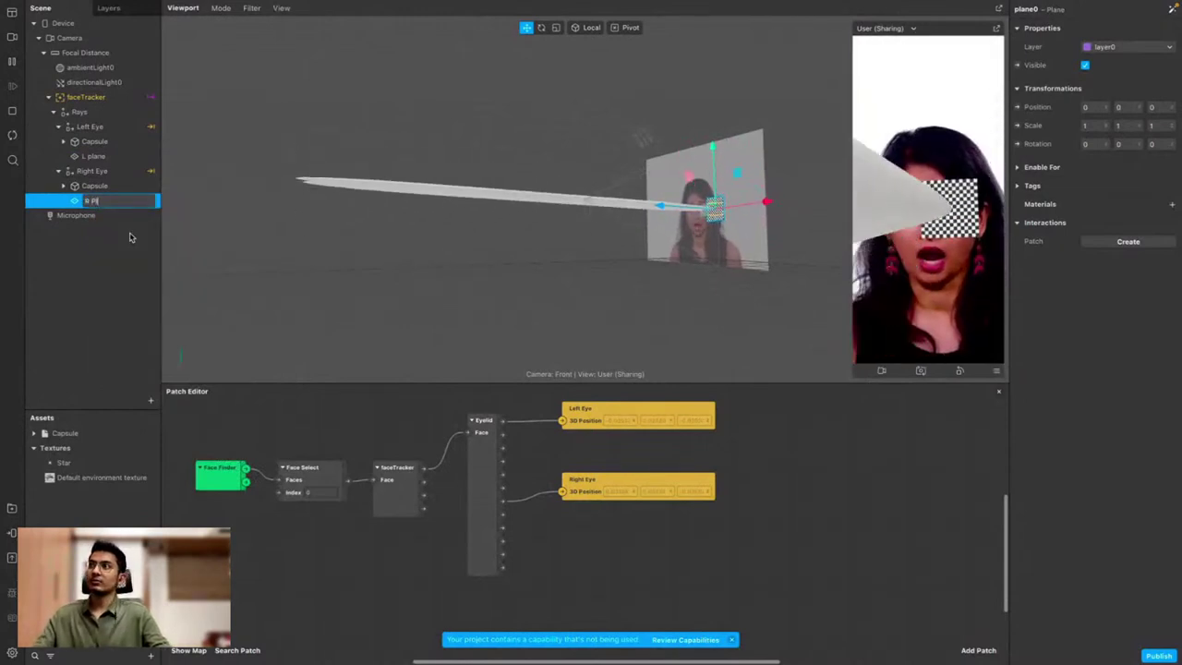
{"action": "type", "text": "R Plane"}
{"action": "key", "text": "Return"}
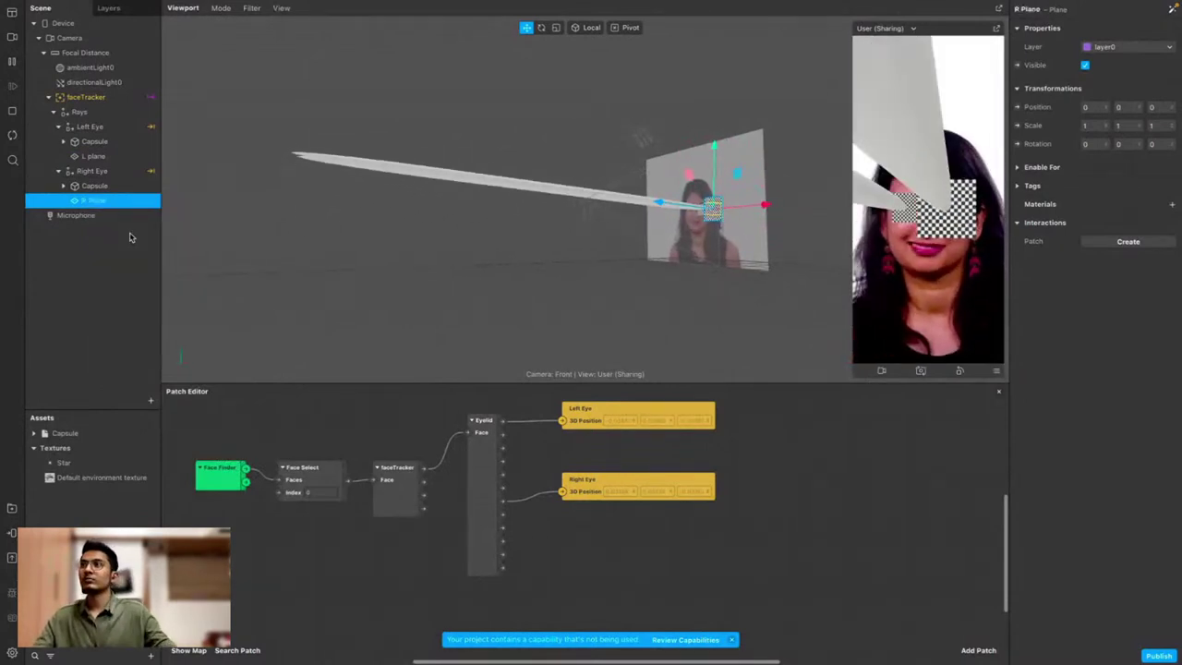
Scale R Plane to 0.5 on the X, Y and Z axes
{"action": "left_click", "coordinate": [1089, 127]}
{"action": "type", "text": "0.5"}
{"action": "key", "text": "Return"}
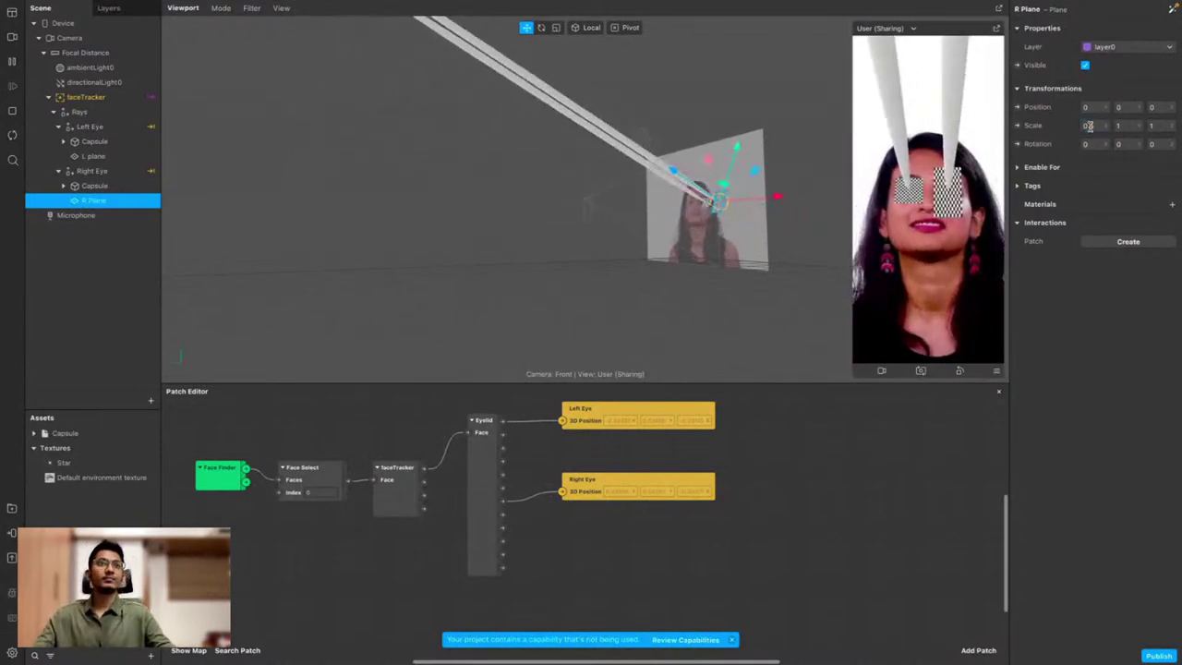
{"action": "left_click", "coordinate": [1123, 126]}
{"action": "type", "text": "0"}
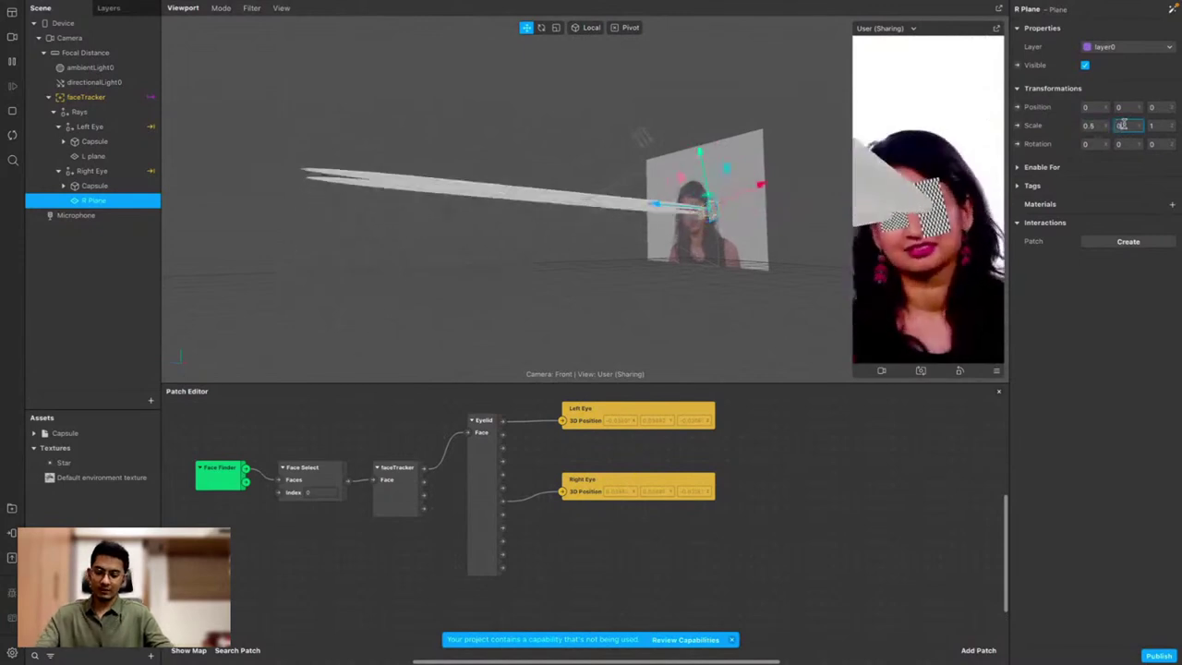
{"action": "type", "text": ".5"}
{"action": "key", "text": "Return"}
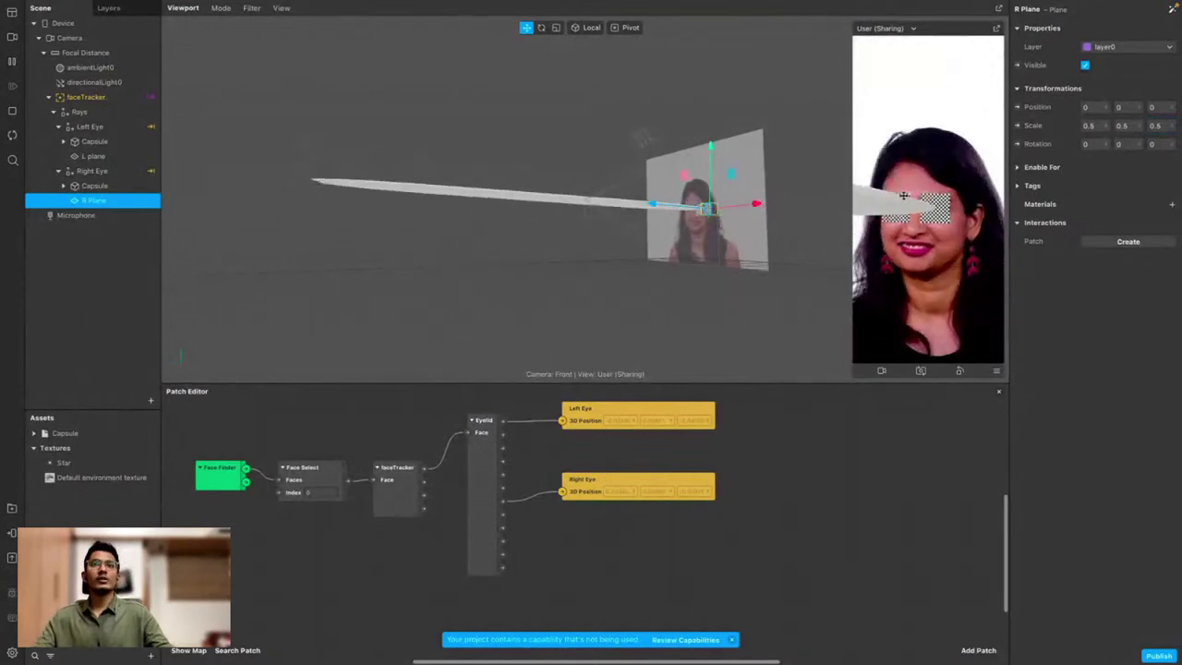
Compare the material assignments of L plane and the mesh inside the Right Eye's capsule
{"action": "left_click", "coordinate": [82, 234]}
{"action": "left_click", "coordinate": [100, 170]}
{"action": "left_click", "coordinate": [103, 157]}
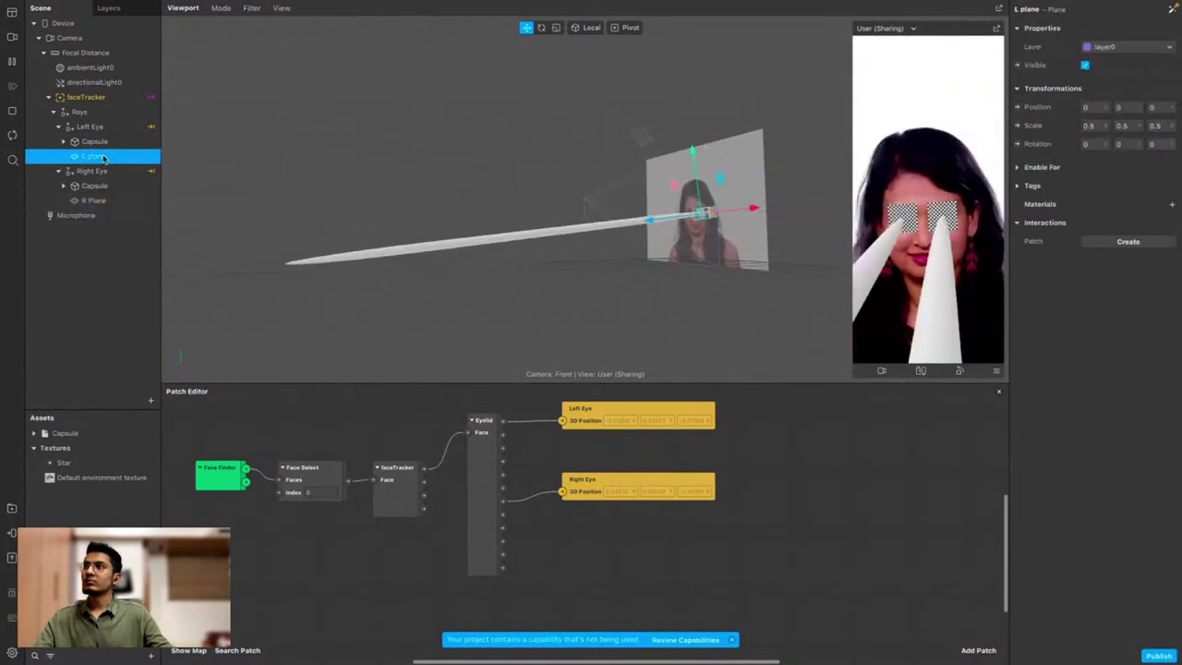
{"action": "left_click", "coordinate": [100, 235]}
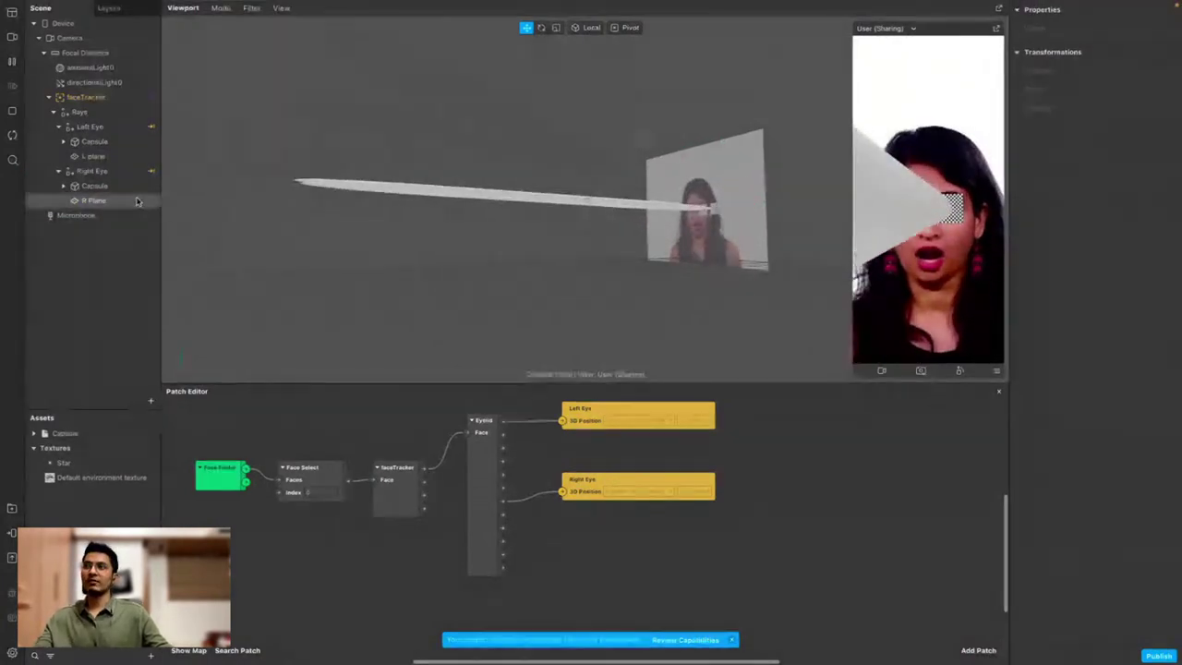
{"action": "left_click", "coordinate": [106, 161]}
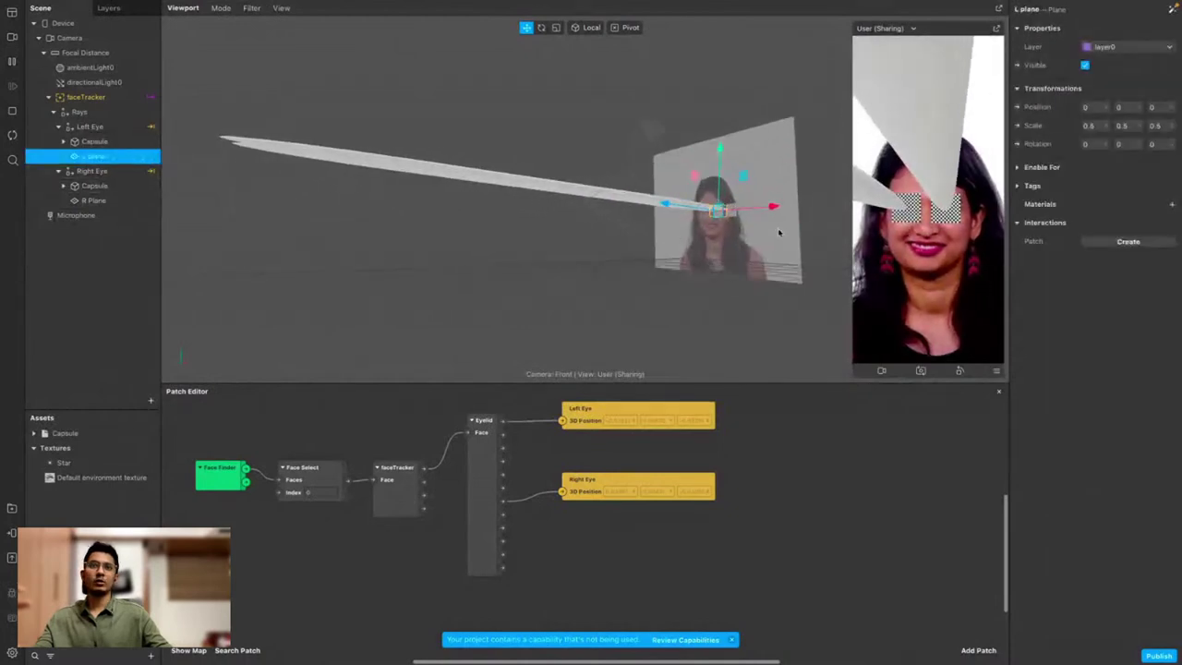
{"action": "right_click_drag", "start_coordinate": [817, 227], "coordinate": [768, 216]}
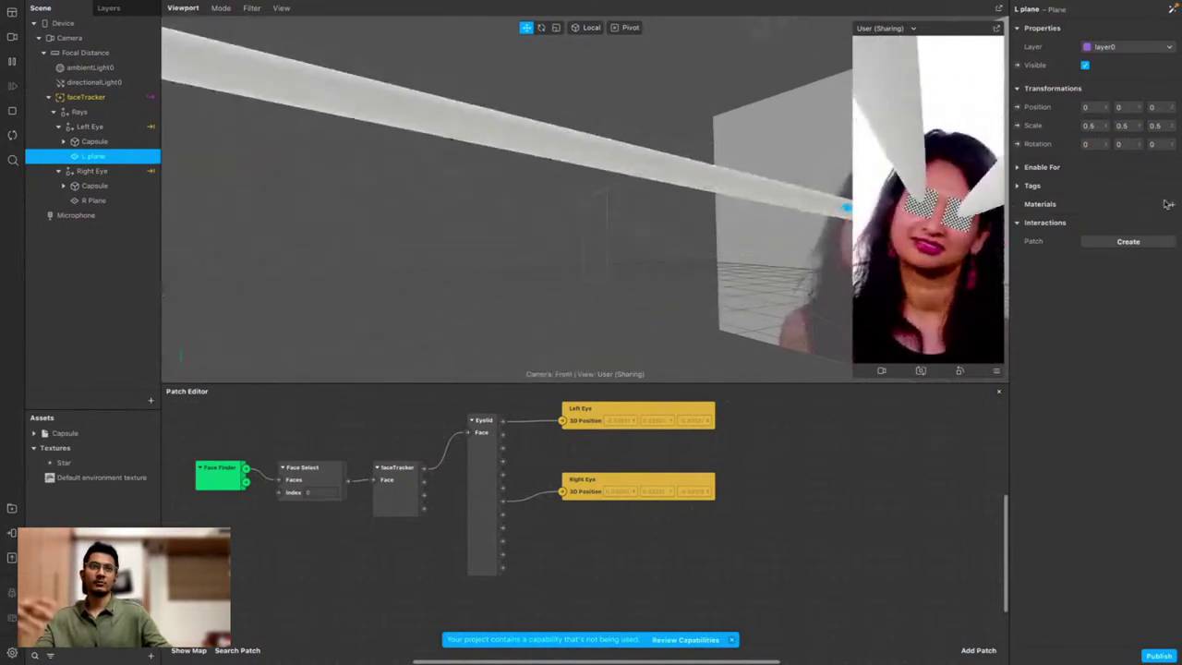
{"action": "left_click", "coordinate": [92, 186]}
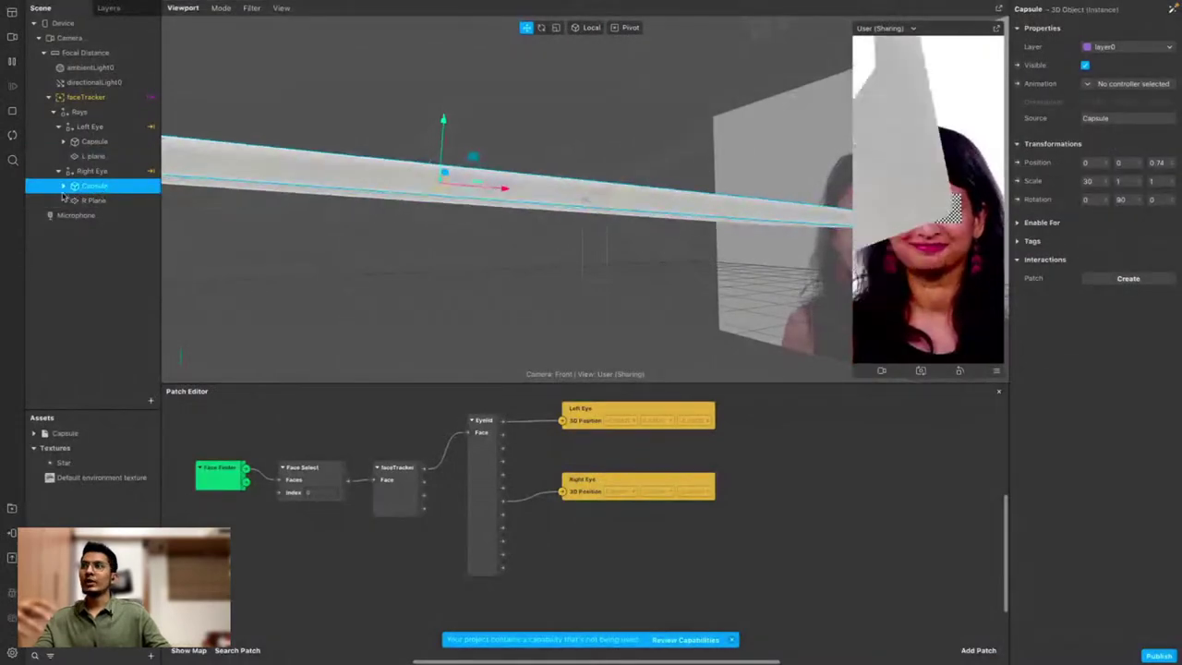
{"action": "left_click", "coordinate": [93, 200]}
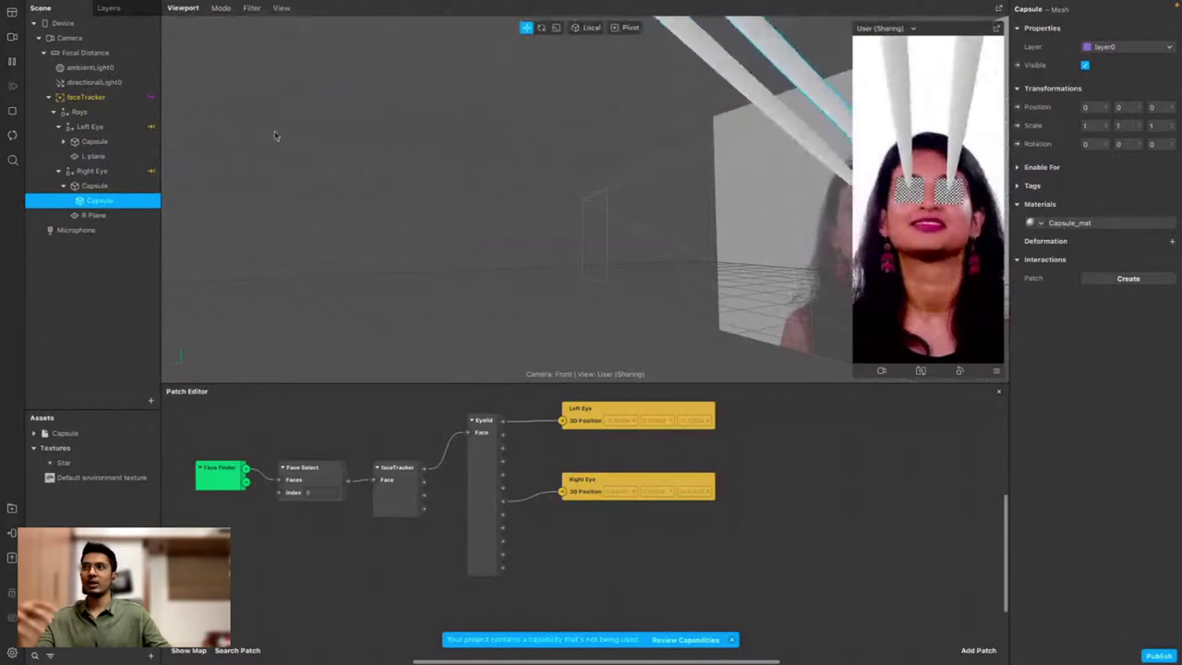
{"action": "left_click", "coordinate": [96, 157]}
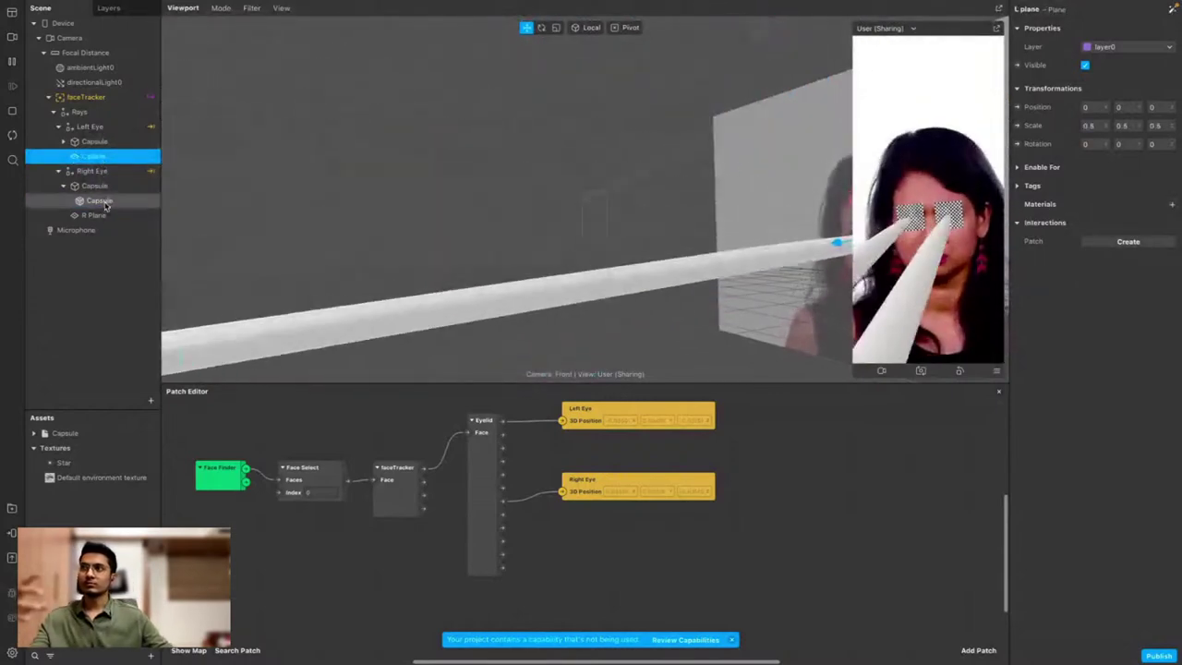
Create a new material for L plane and rename it as Plane Mat
{"action": "left_click", "coordinate": [1174, 205]}
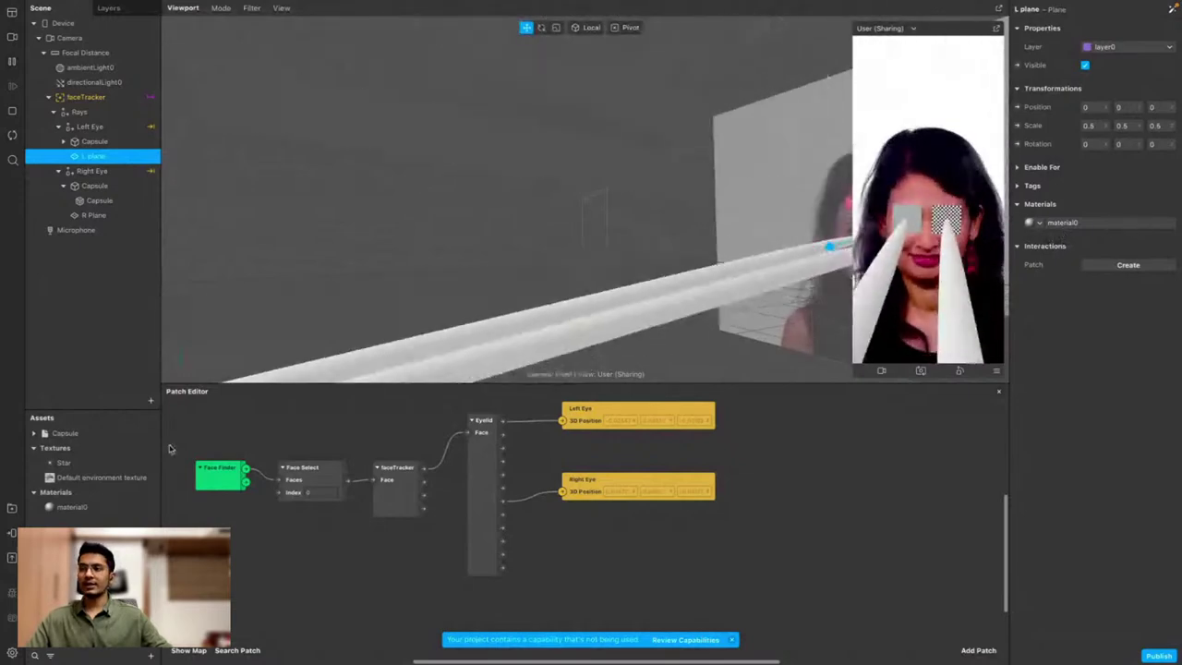
{"action": "double_click", "coordinate": [74, 507]}
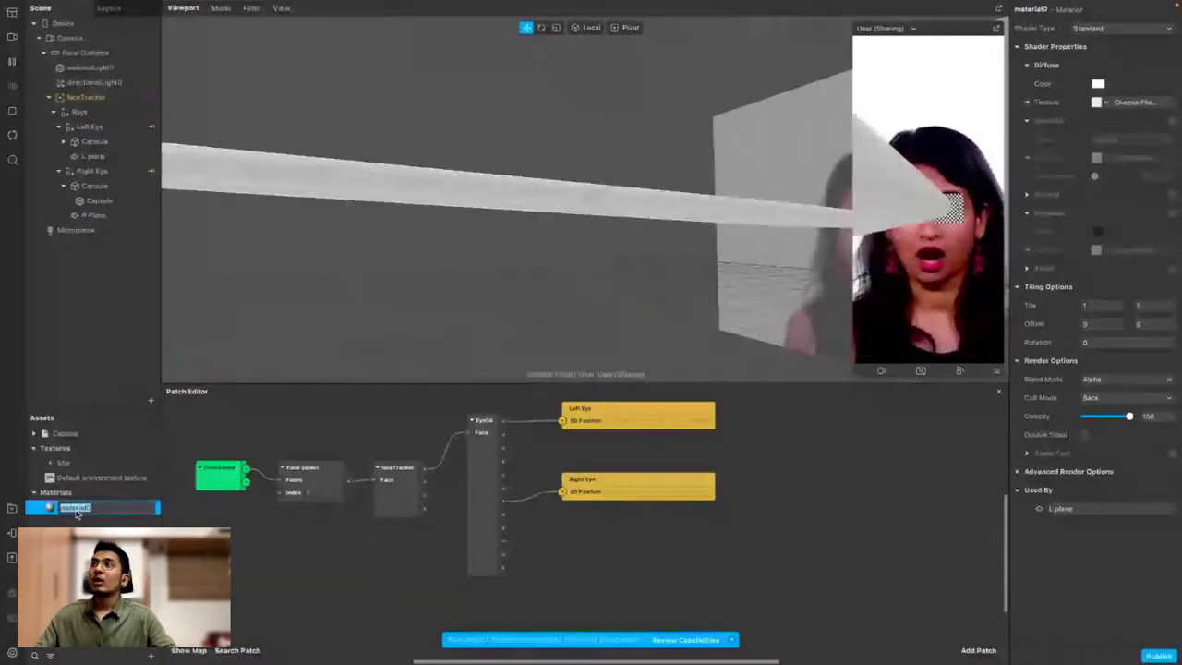
{"action": "type", "text": "Plane"}
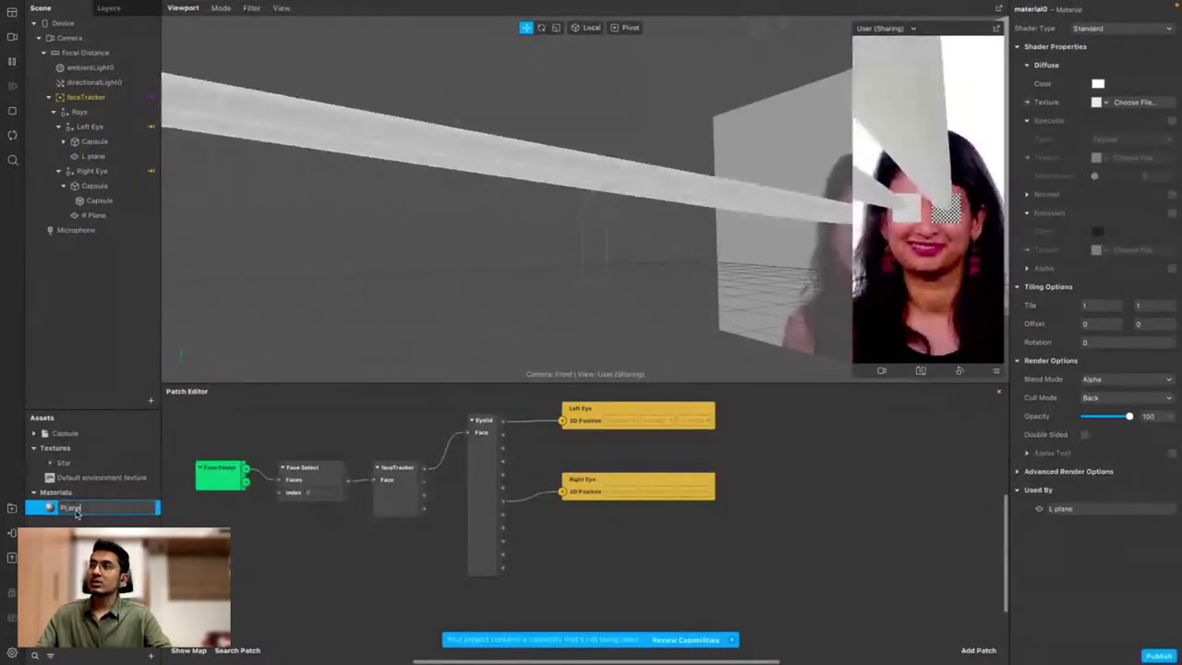
{"action": "key", "text": "BackSpace"}
{"action": "key", "text": "BackSpace"}
{"action": "key", "text": "BackSpace"}
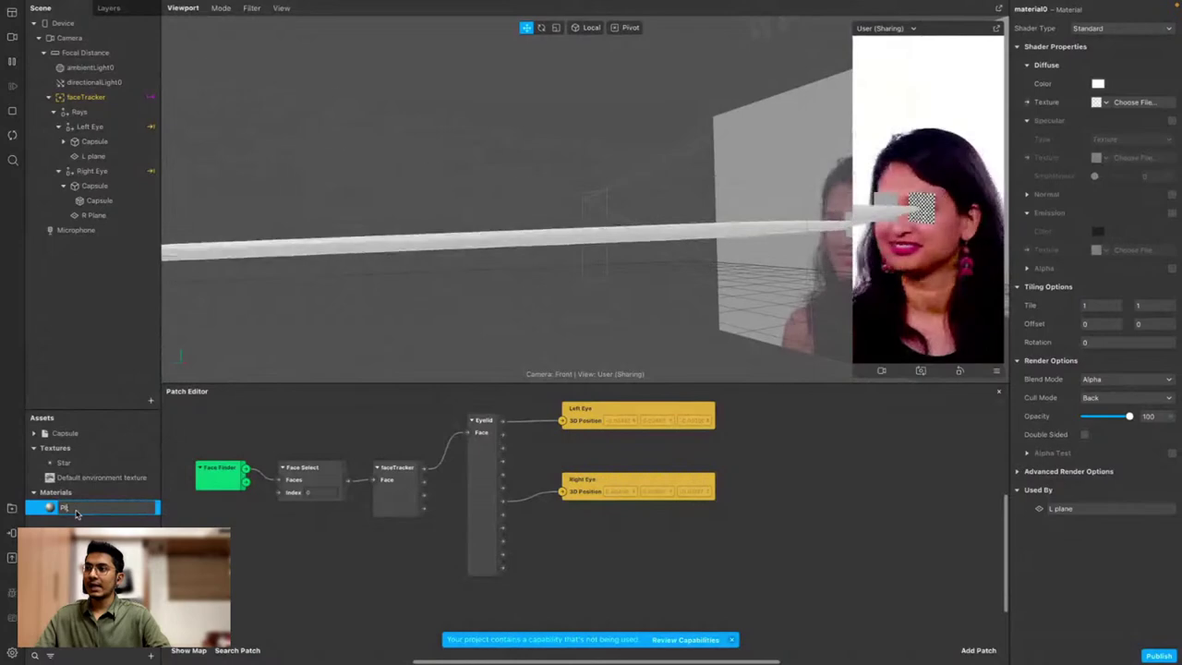
{"action": "type", "text": "a"}
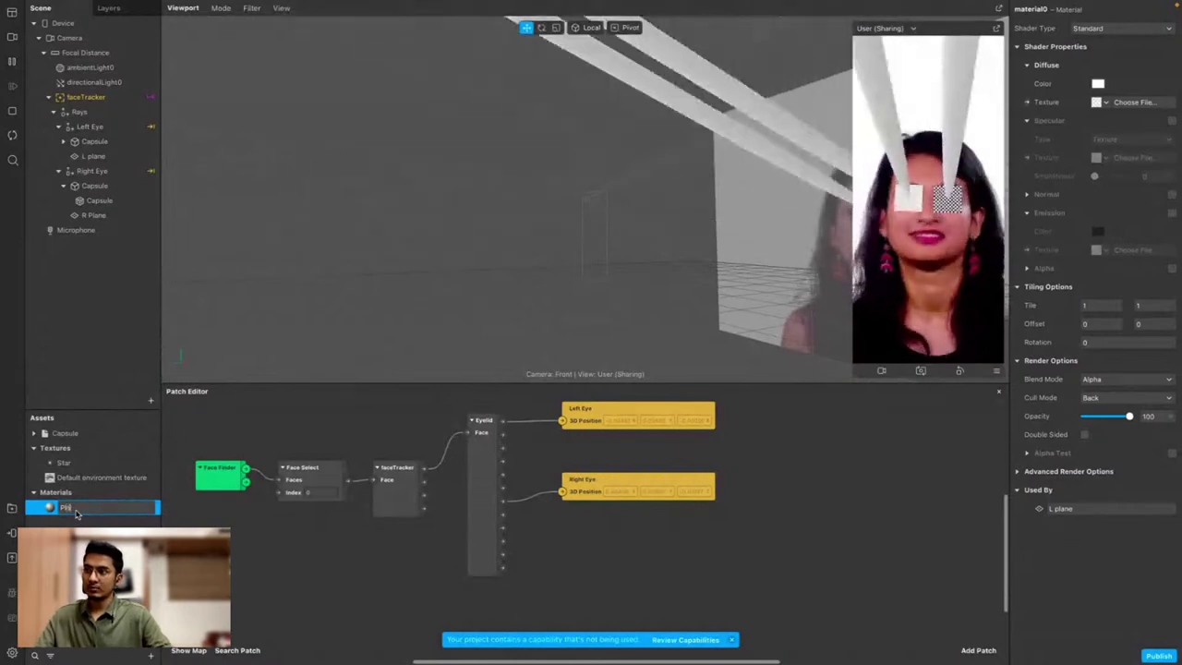
{"action": "type", "text": "ne Mat"}
{"action": "key", "text": "Return"}
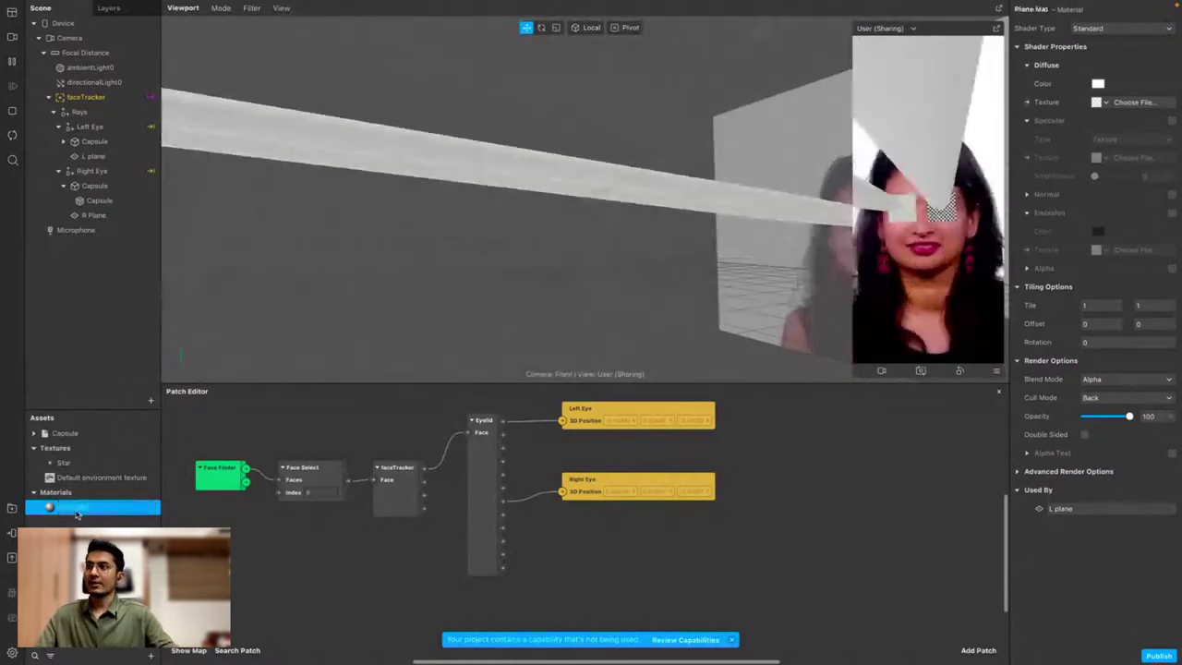
{"action": "left_click", "coordinate": [89, 515]}
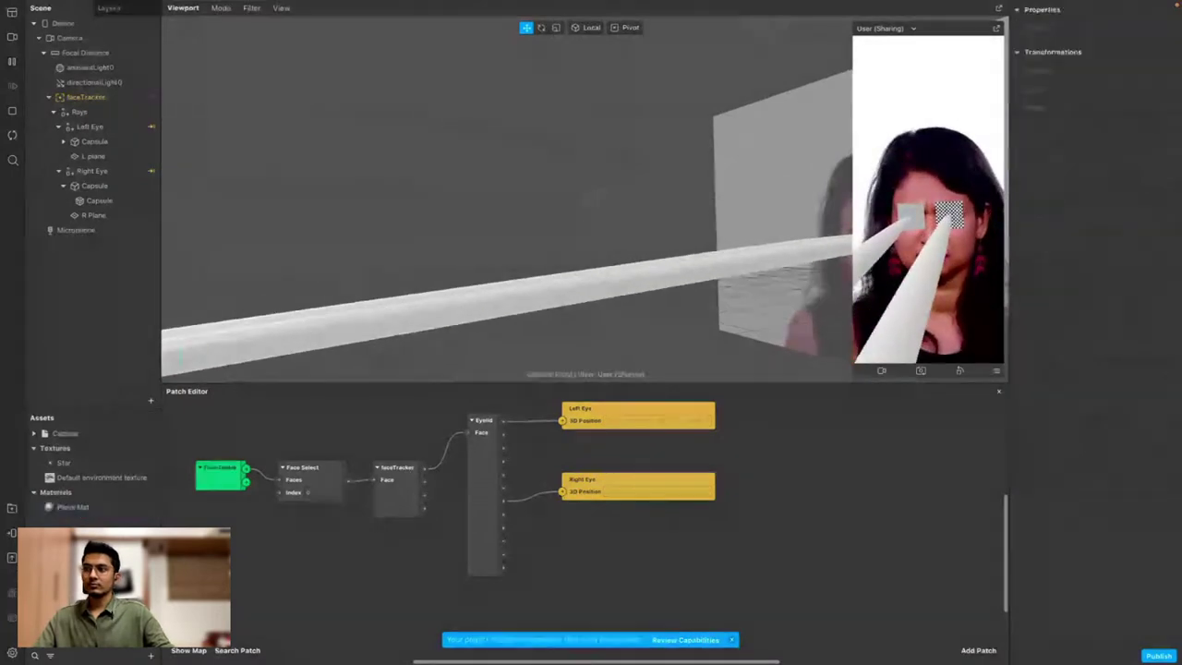
{"action": "left_click", "coordinate": [89, 507]}
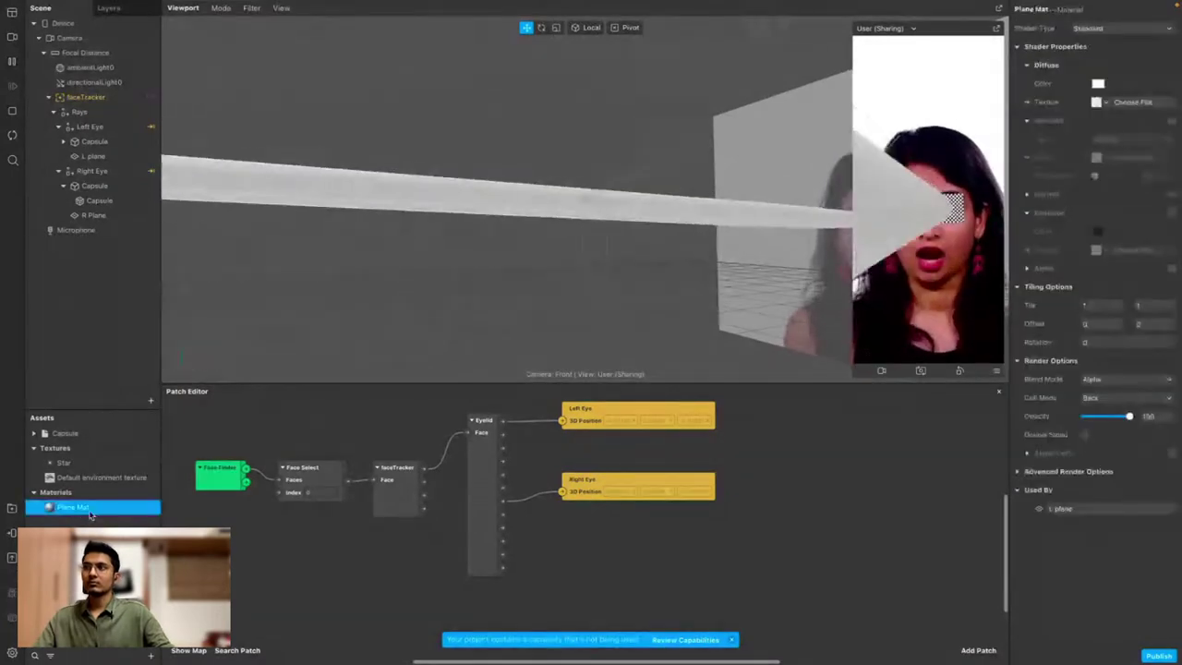
Assign the existing Plane Mat material to R Plane
{"action": "left_click", "coordinate": [122, 216]}
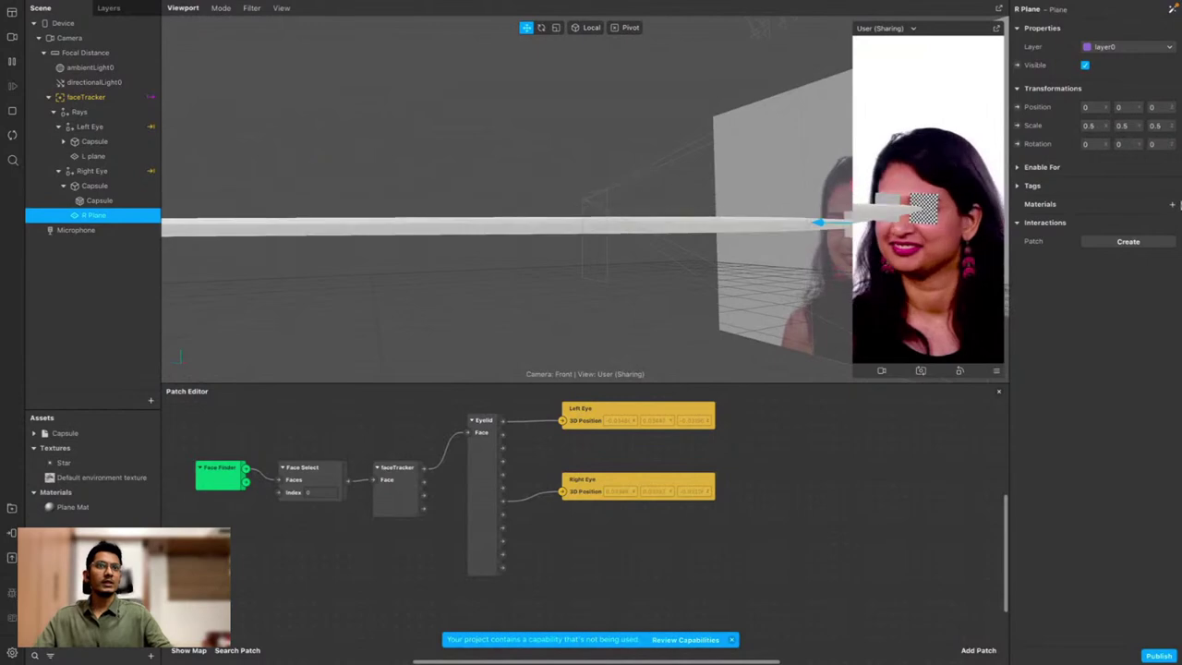
{"action": "left_click", "coordinate": [1171, 204]}
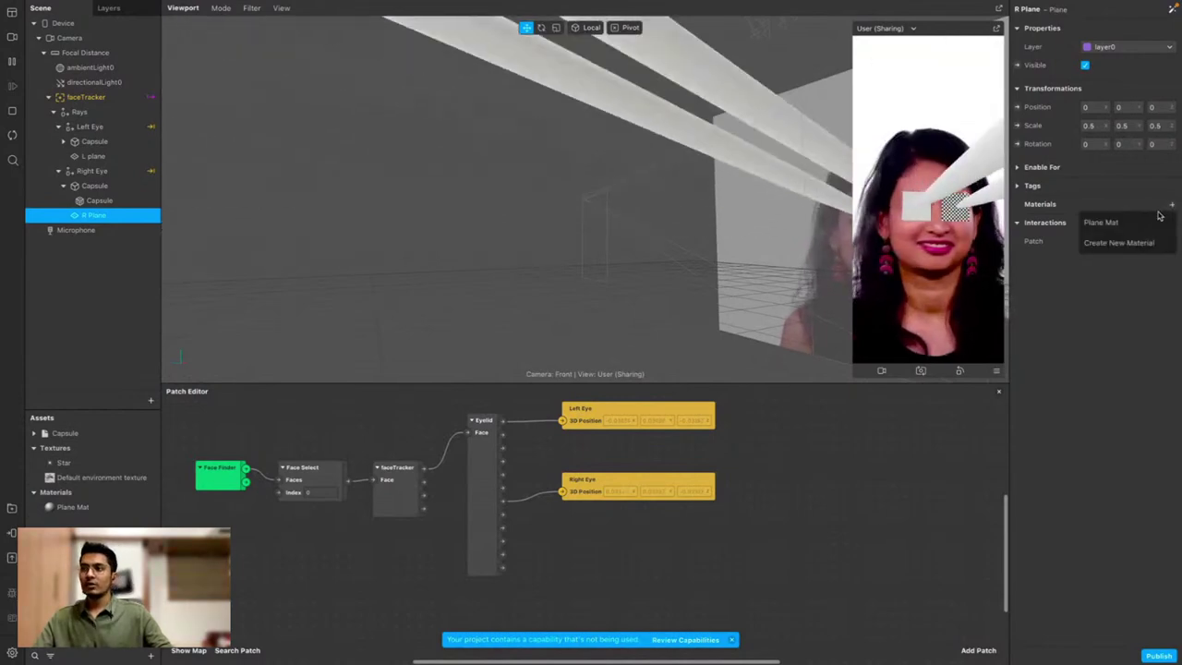
{"action": "left_click", "coordinate": [1160, 220]}
Set Plane Mat's shader type to Flat, looking through the other available shader types
{"action": "left_click", "coordinate": [150, 510]}
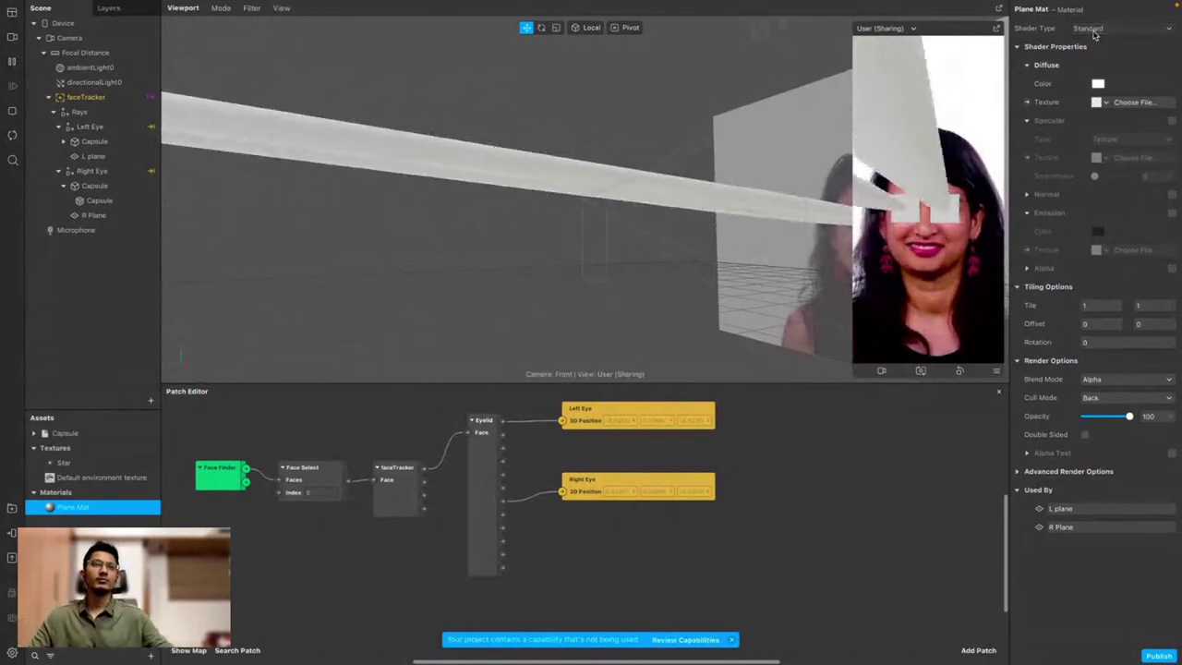
{"action": "left_click", "coordinate": [1096, 30]}
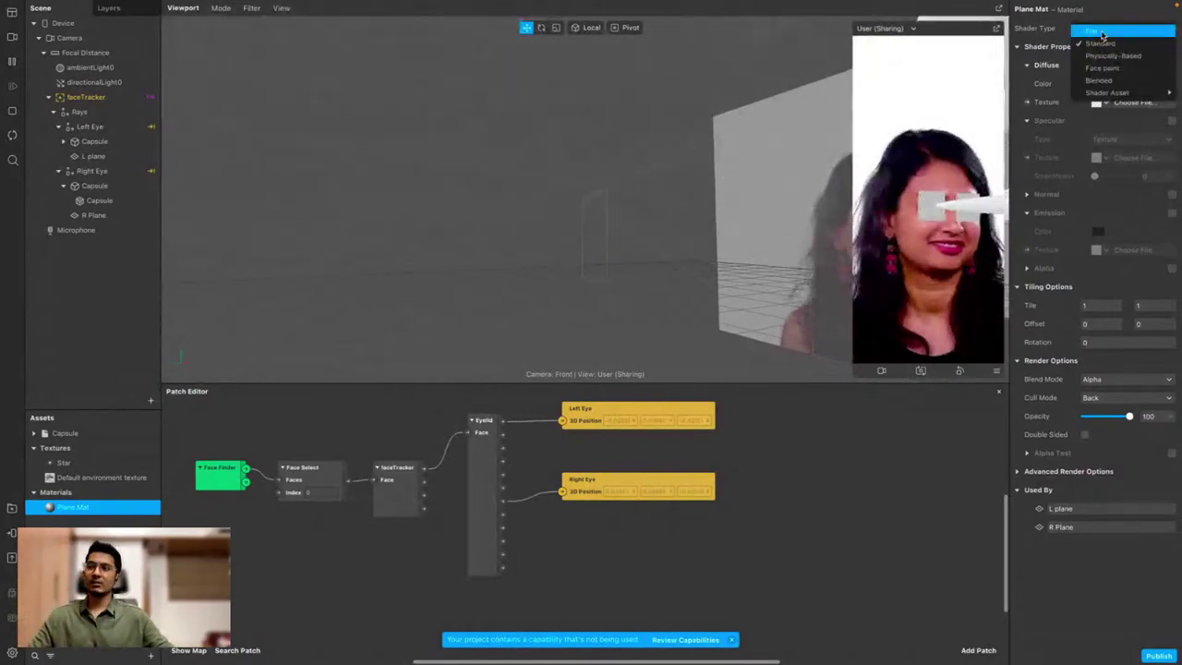
{"action": "left_click", "coordinate": [1102, 31]}
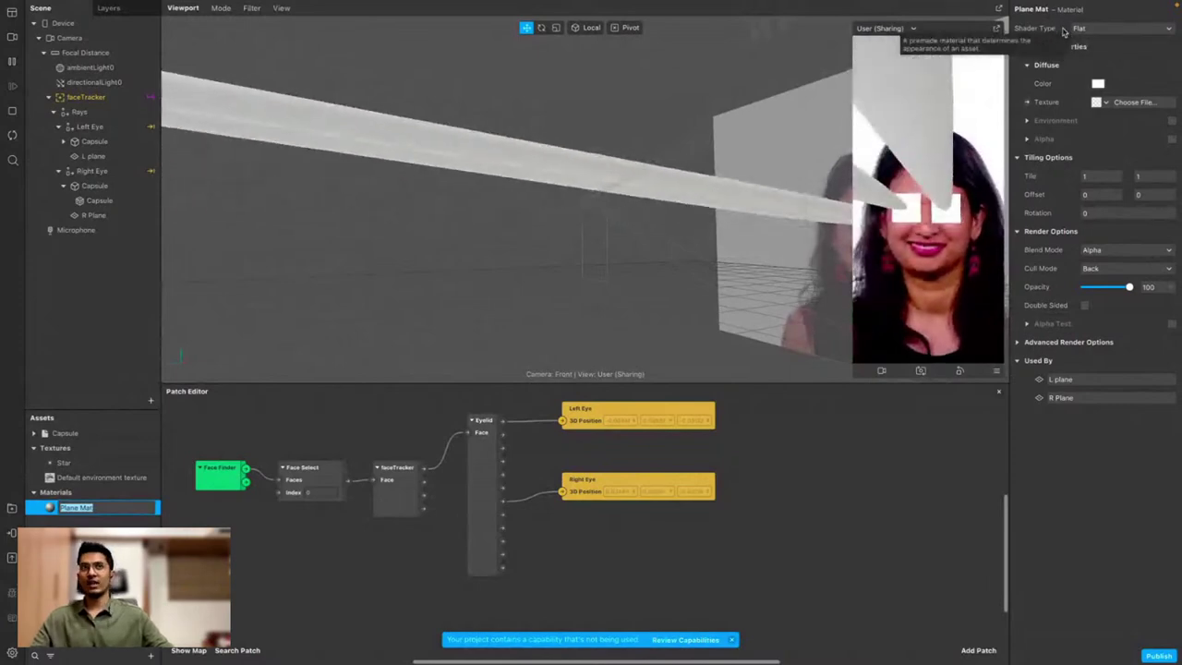
{"action": "left_click", "coordinate": [1094, 29]}
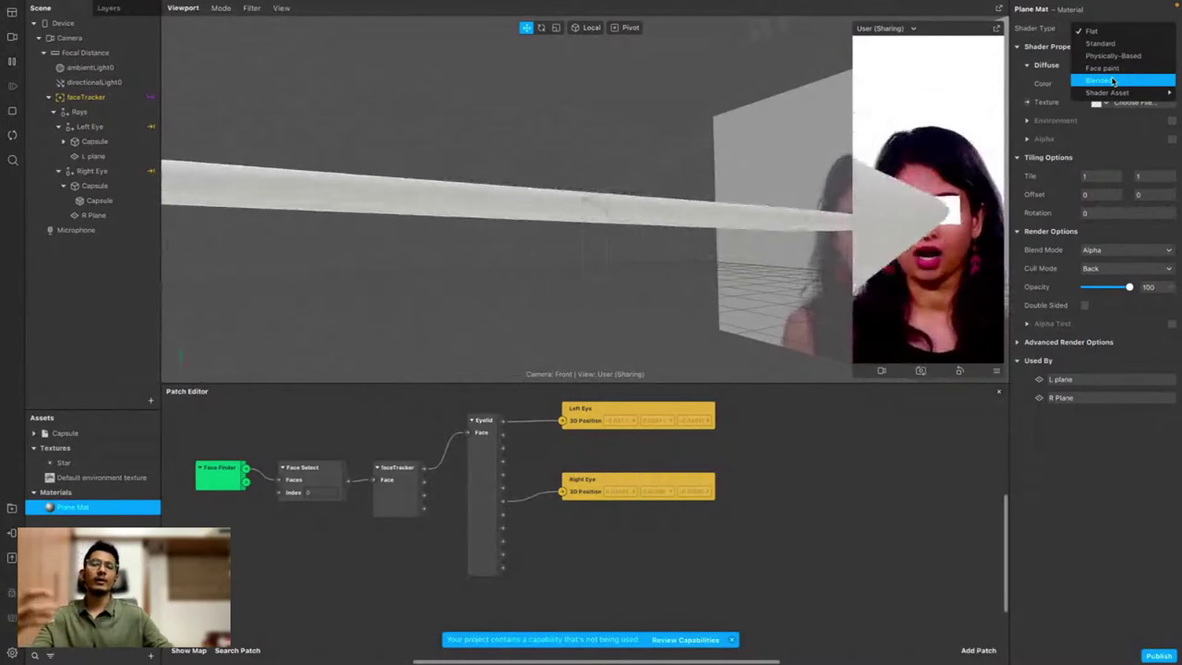
{"action": "mouse_move", "coordinate": [1117, 94]}
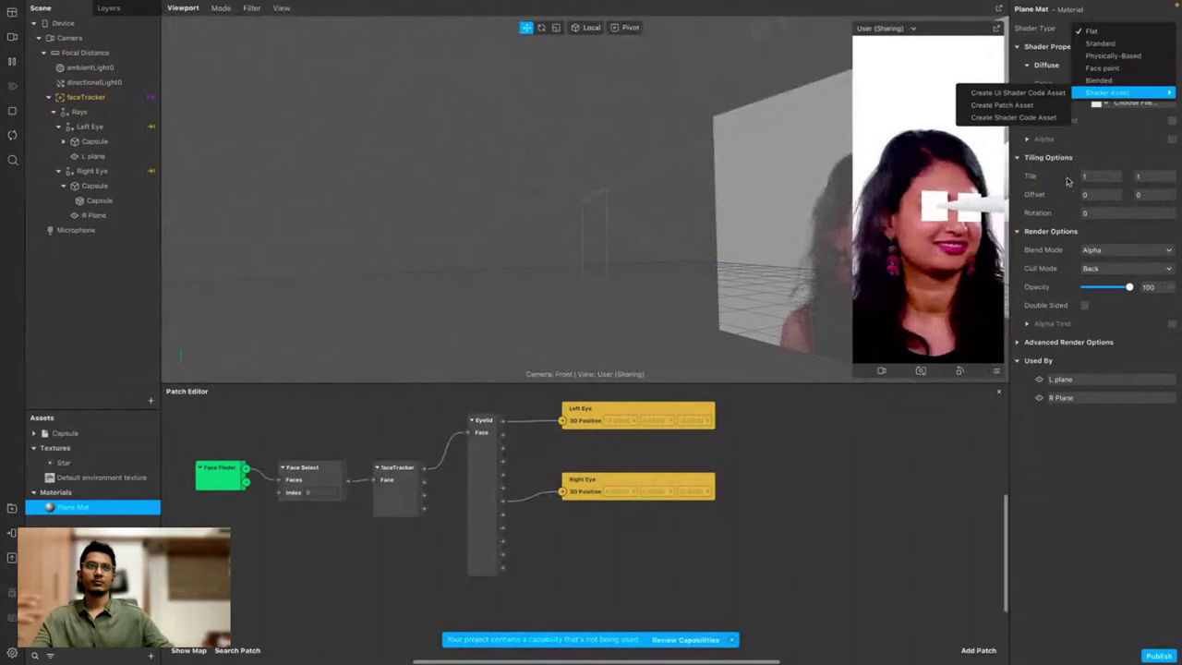
{"action": "left_click", "coordinate": [1091, 33]}
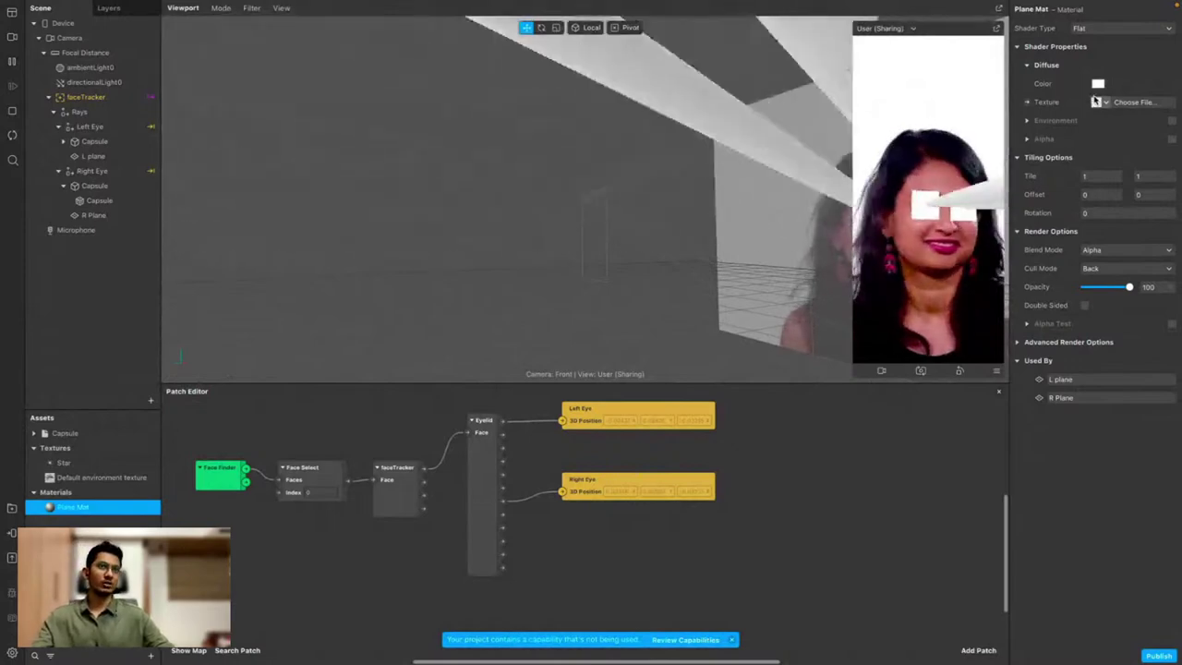
Use Star as Plane Mat's diffuse texture and check the texture's properties and preview
{"action": "left_click", "coordinate": [1101, 104]}
{"action": "left_click", "coordinate": [1099, 120]}
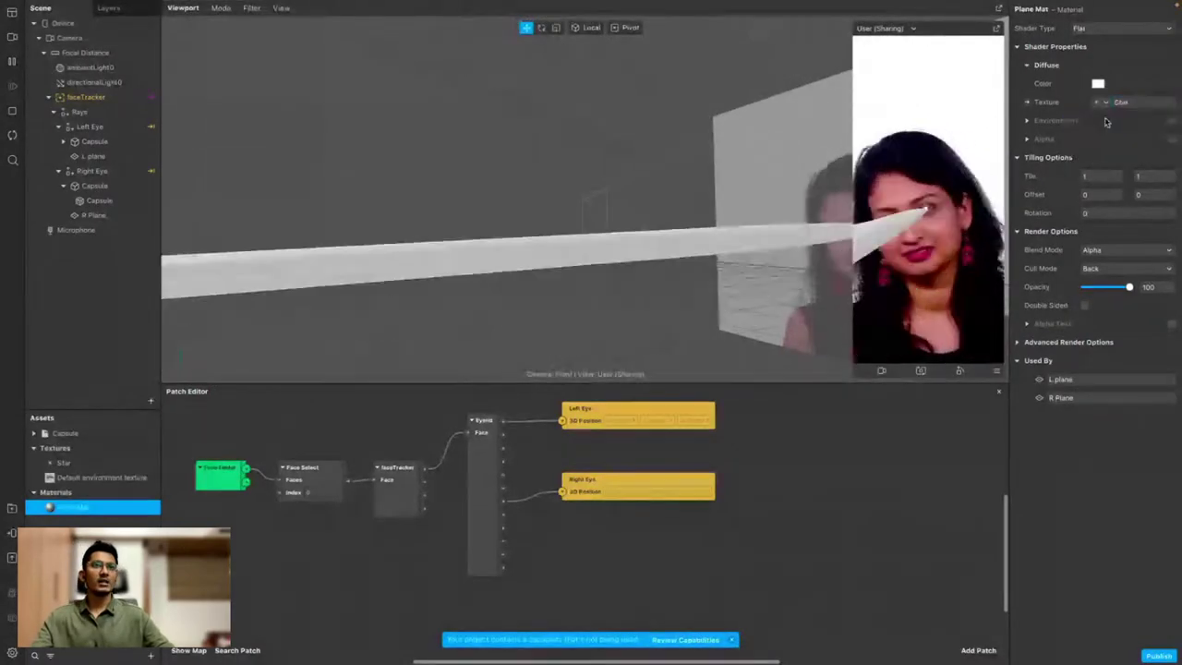
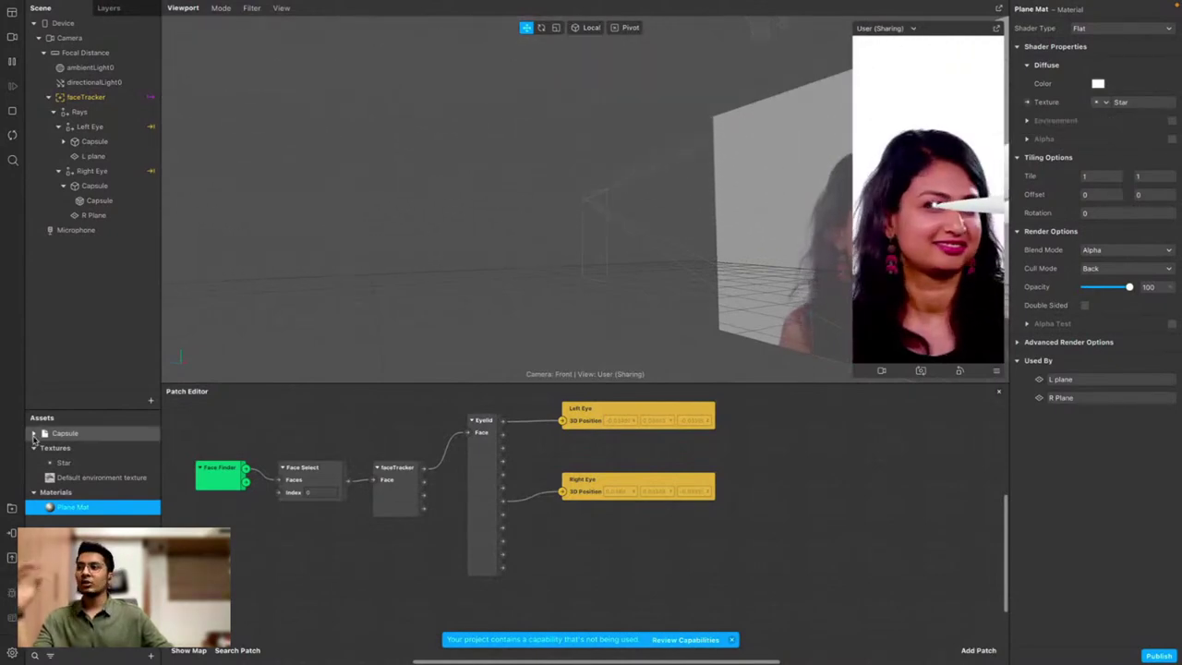
{"action": "left_click", "coordinate": [138, 462]}
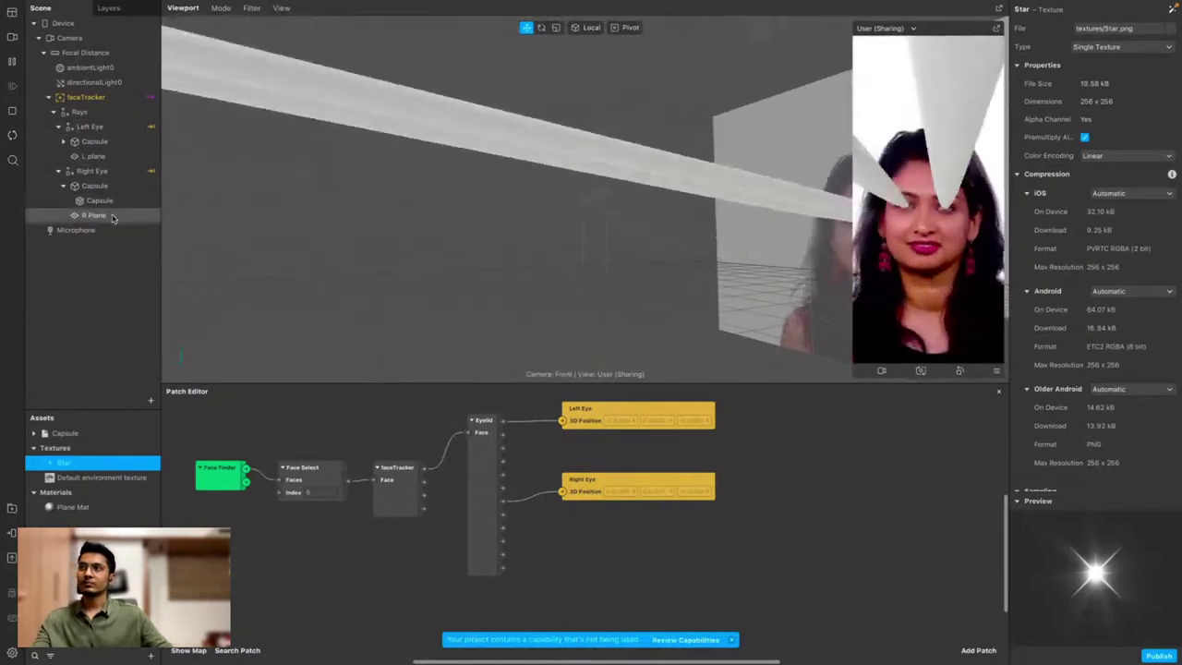
{"action": "left_click", "coordinate": [74, 507]}
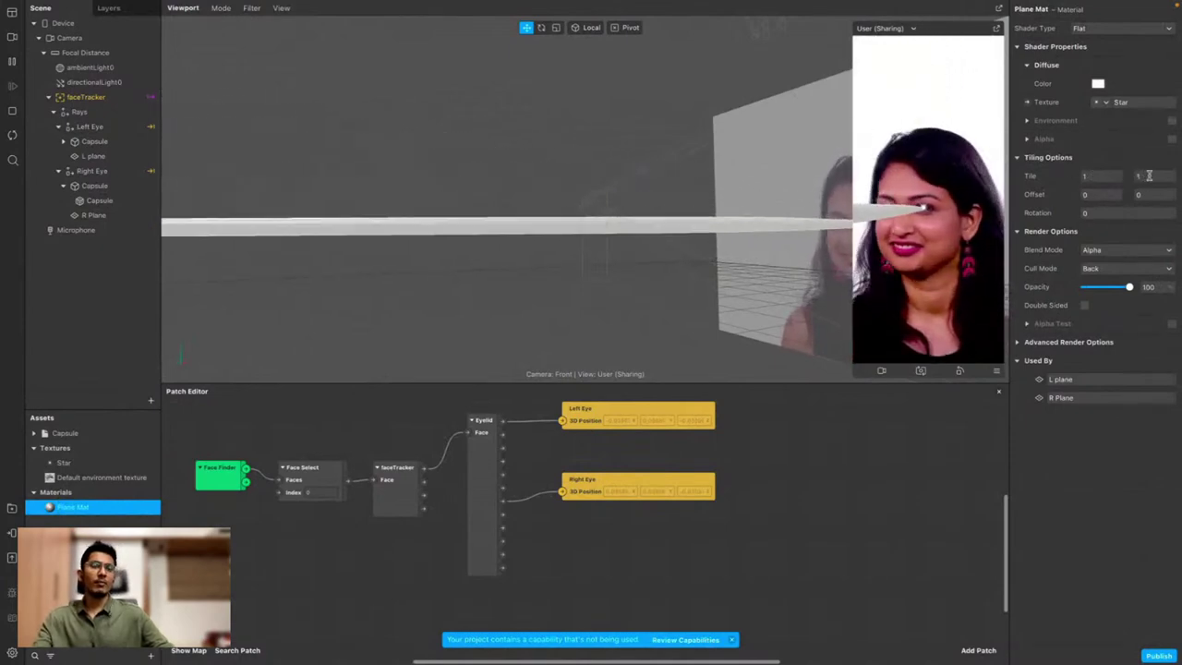
Try a first tile value of 10 on Plane Mat and restore it to 1
{"action": "left_click", "coordinate": [1098, 176]}
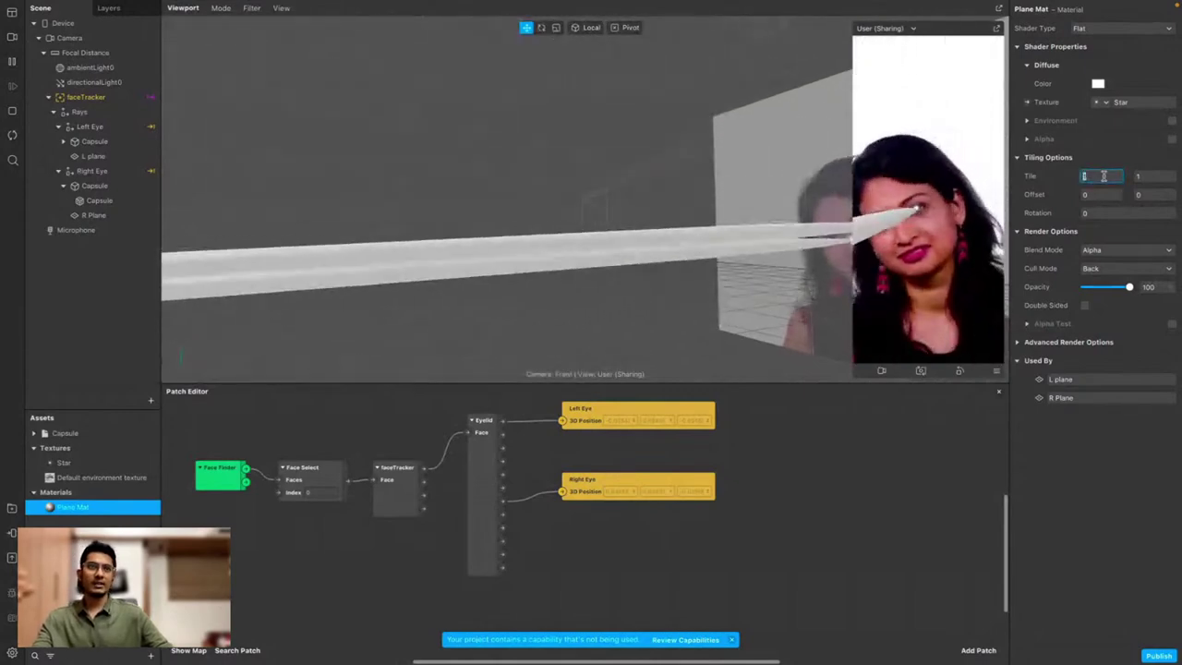
{"action": "type", "text": "10"}
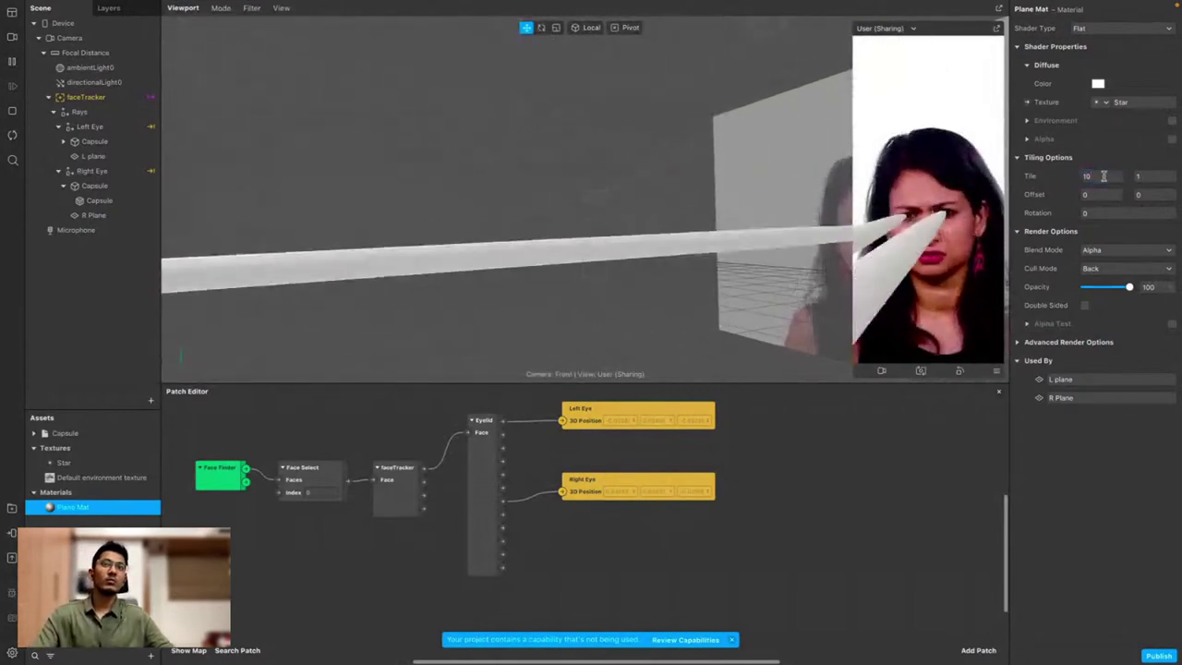
{"action": "double_click", "coordinate": [1092, 174]}
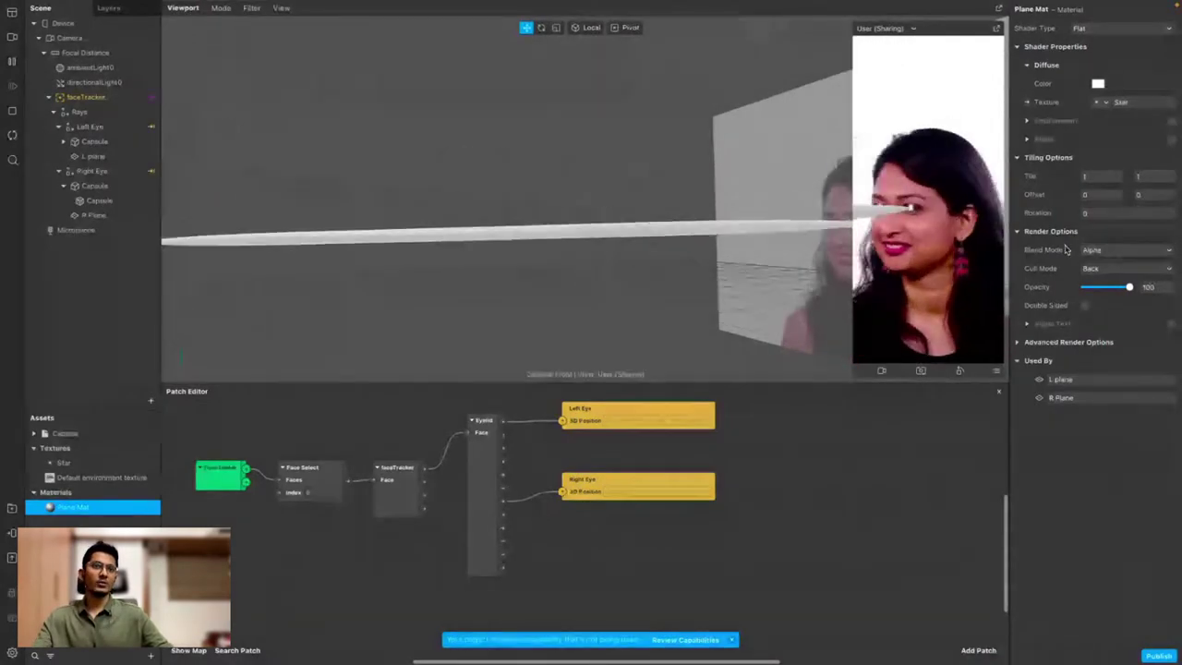
Look through Plane Mat's blend modes keeping Alpha, and try the Front cull mode before restoring Back
{"action": "left_click", "coordinate": [1104, 250]}
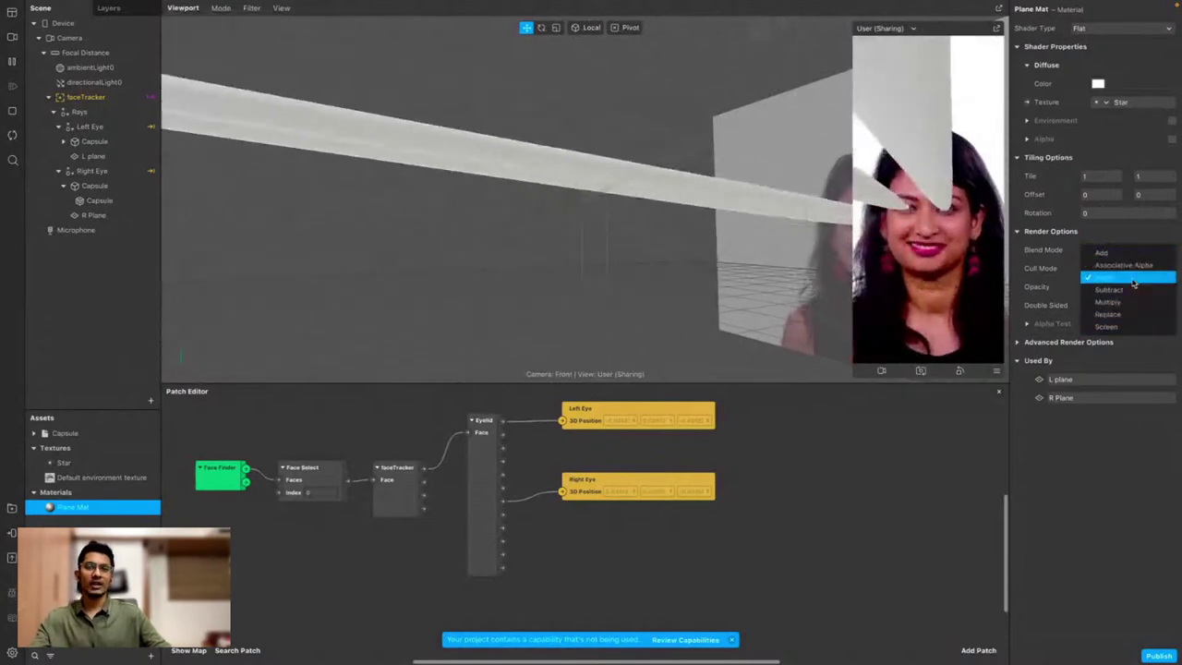
{"action": "left_click", "coordinate": [1133, 279]}
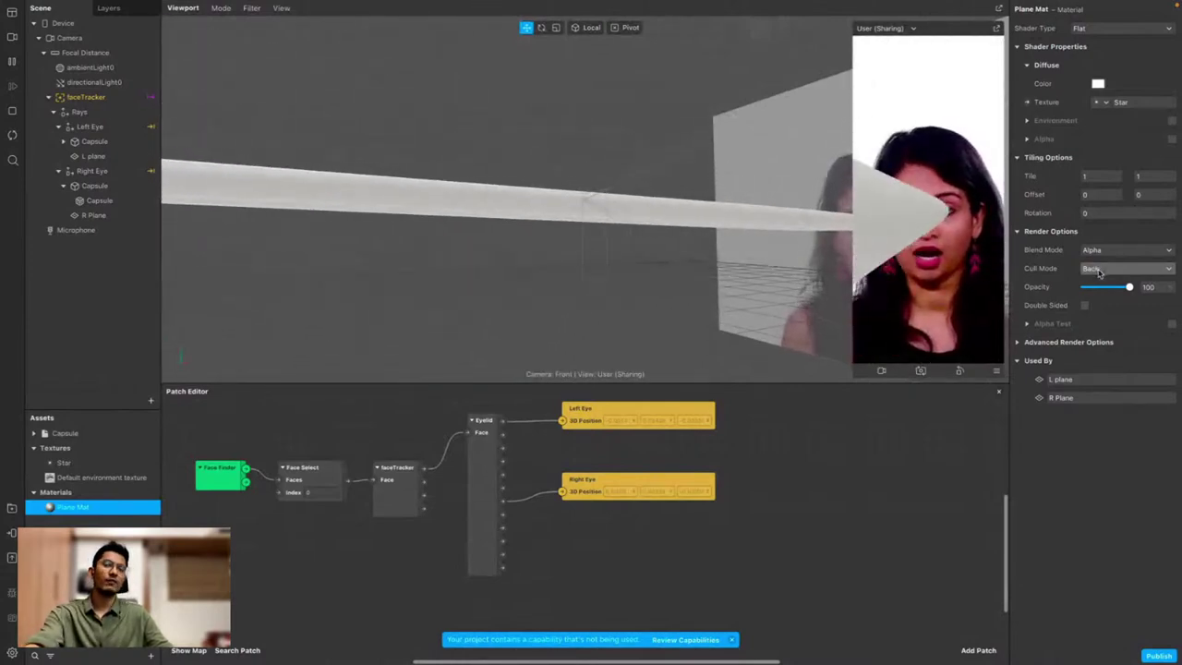
{"action": "left_click", "coordinate": [1098, 269]}
{"action": "left_click", "coordinate": [1099, 274]}
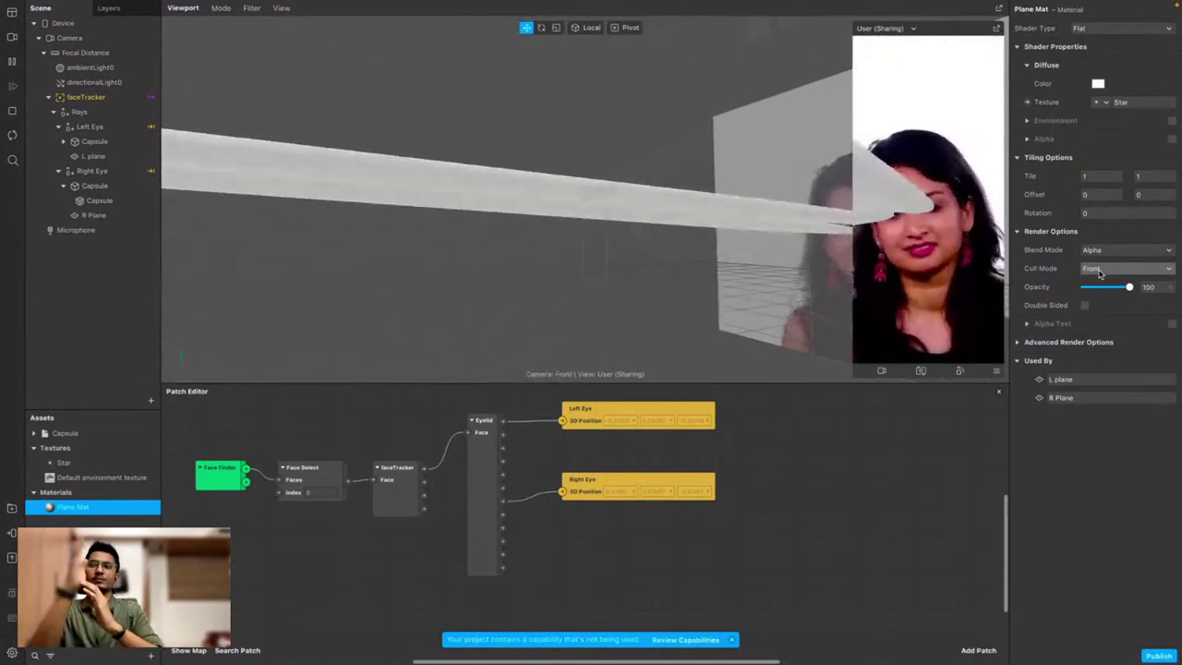
{"action": "left_click", "coordinate": [1098, 270]}
{"action": "left_click", "coordinate": [1110, 286]}
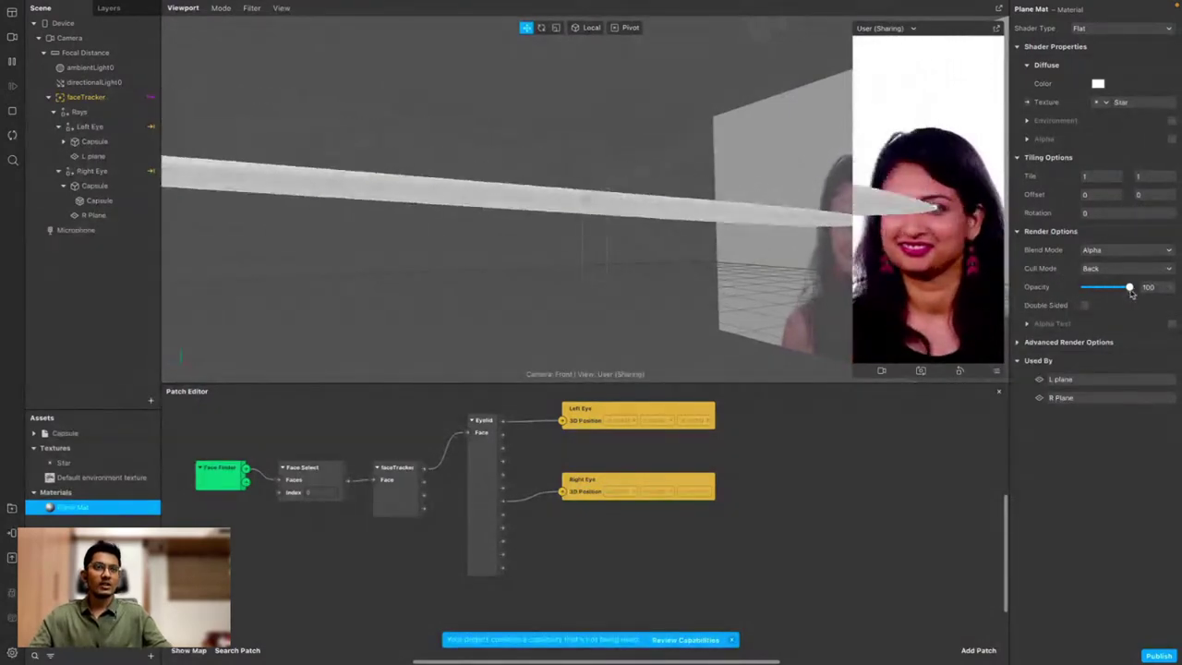
Try lowering Plane Mat's opacity and restore it to 100
{"action": "mouse_move", "coordinate": [1128, 288]}
{"action": "left_mouse_down"}
{"action": "mouse_move", "coordinate": [1106, 289]}
{"action": "mouse_move", "coordinate": [1122, 287]}
{"action": "left_mouse_up"}
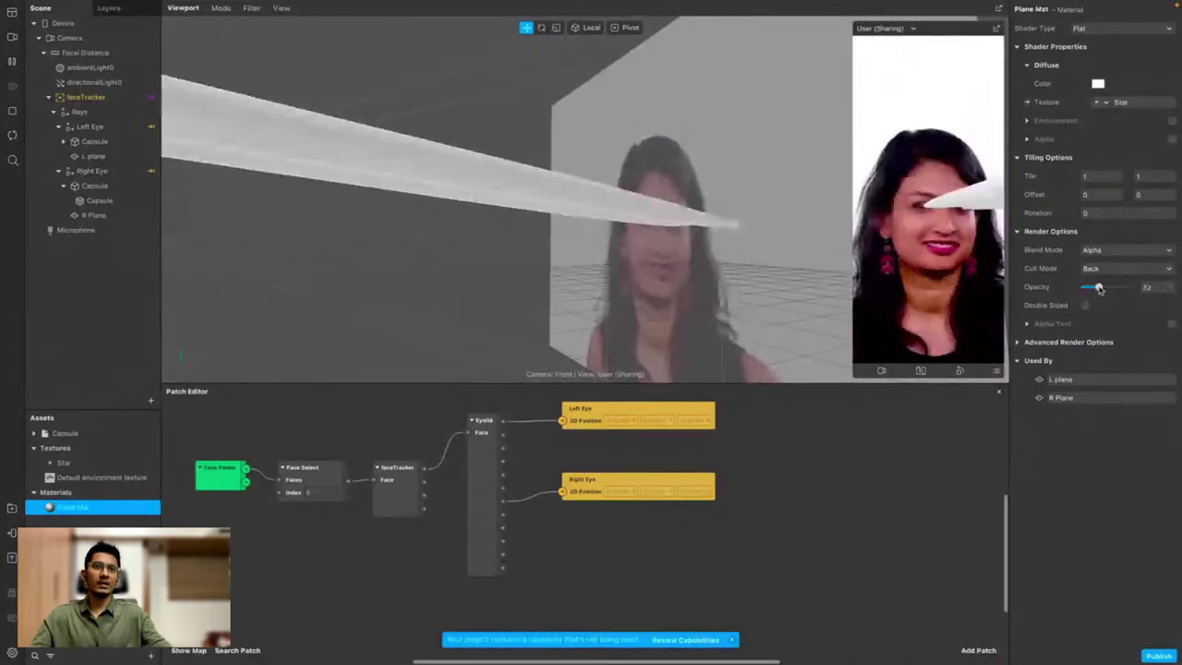
{"action": "left_click_drag", "start_coordinate": [1084, 289], "coordinate": [1141, 292]}
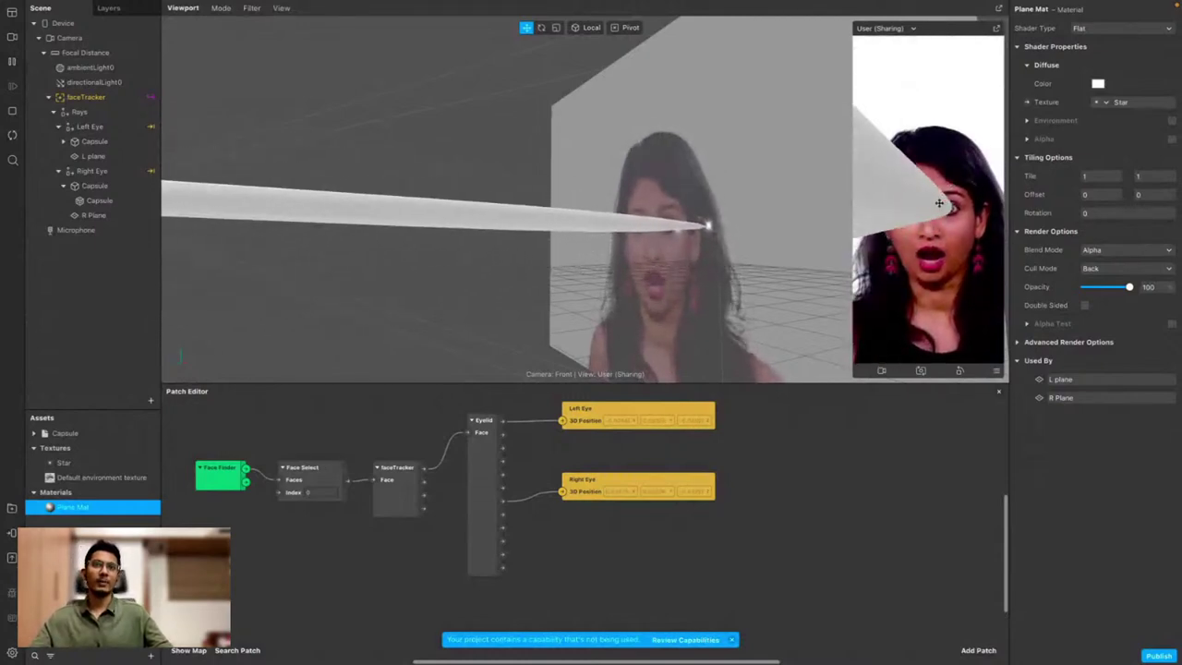
Check the Star texture's properties and preview, and revisit Plane Mat in the assets
{"action": "left_click_drag", "start_coordinate": [679, 382], "coordinate": [679, 407]}
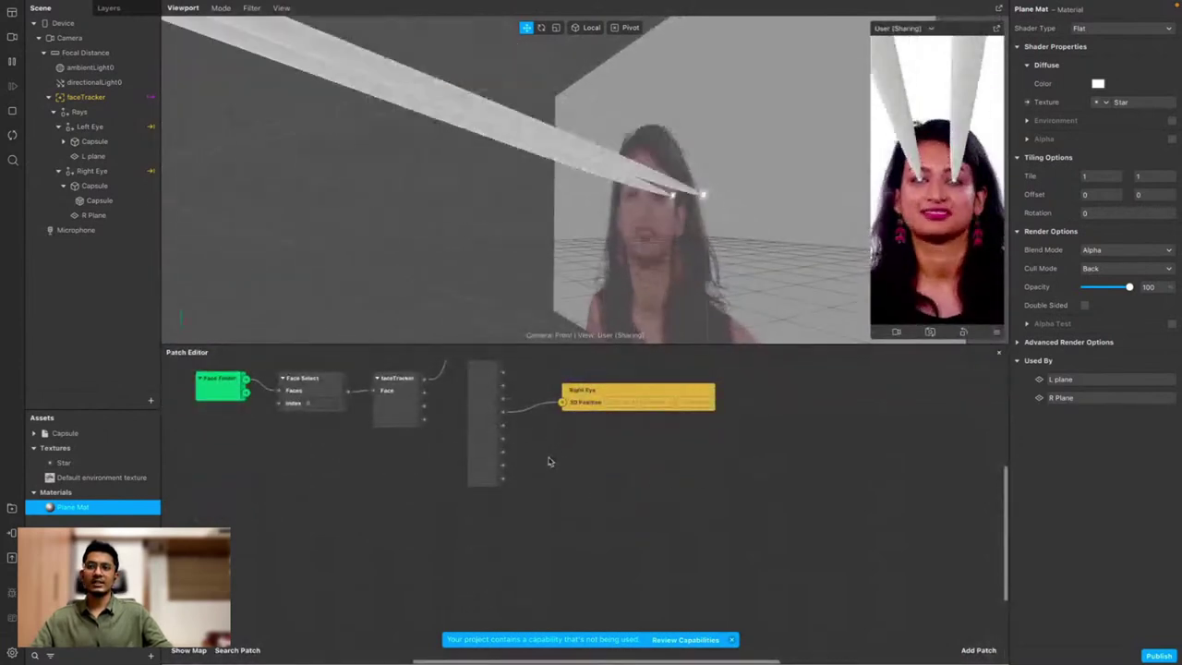
{"action": "left_click_drag", "start_coordinate": [549, 464], "coordinate": [658, 450]}
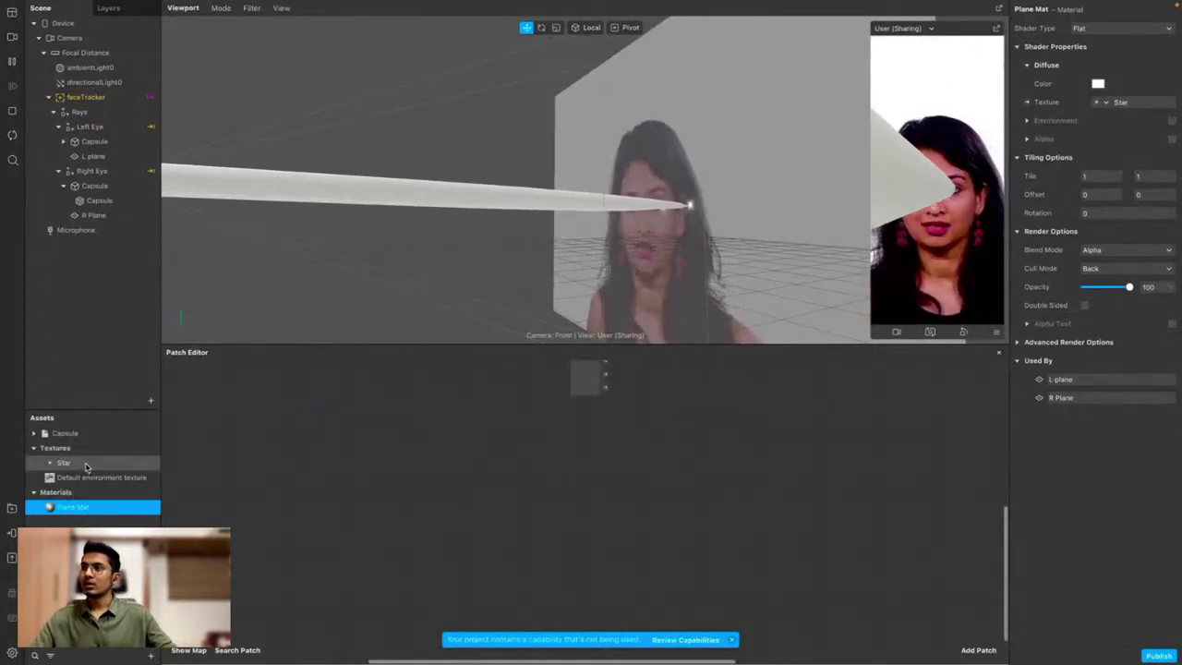
{"action": "left_click", "coordinate": [86, 463]}
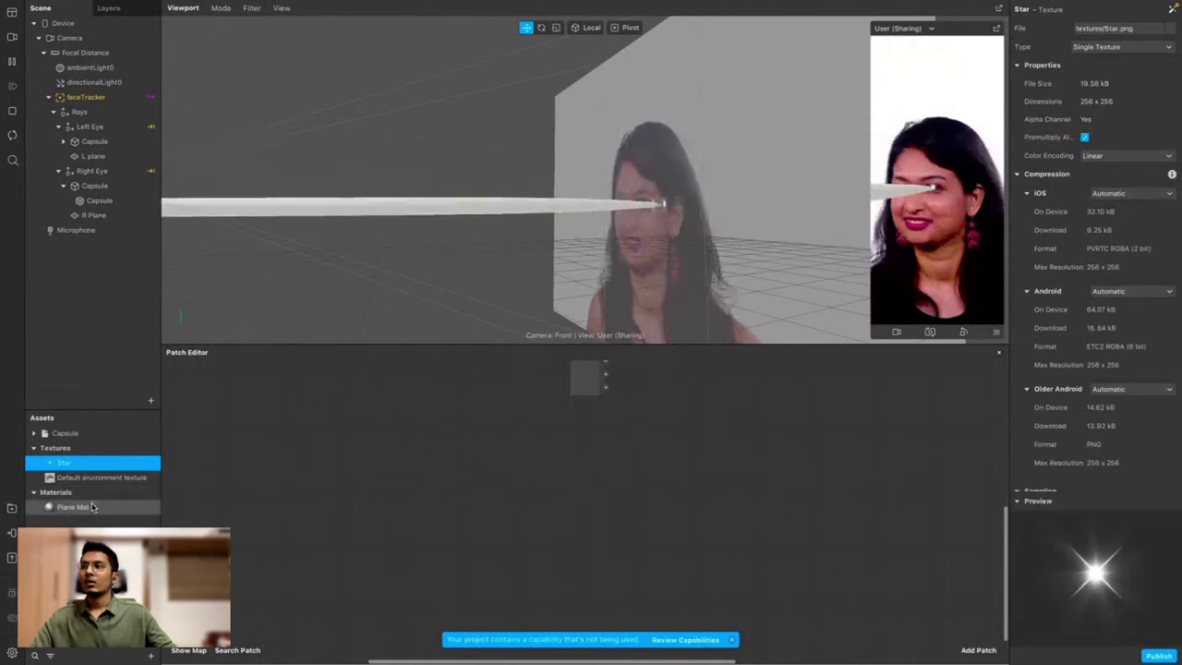
{"action": "double_click", "coordinate": [73, 507]}
Set the shader type of the Capsule asset's material, Capsule_mat, to Flat
{"action": "left_click", "coordinate": [95, 428]}
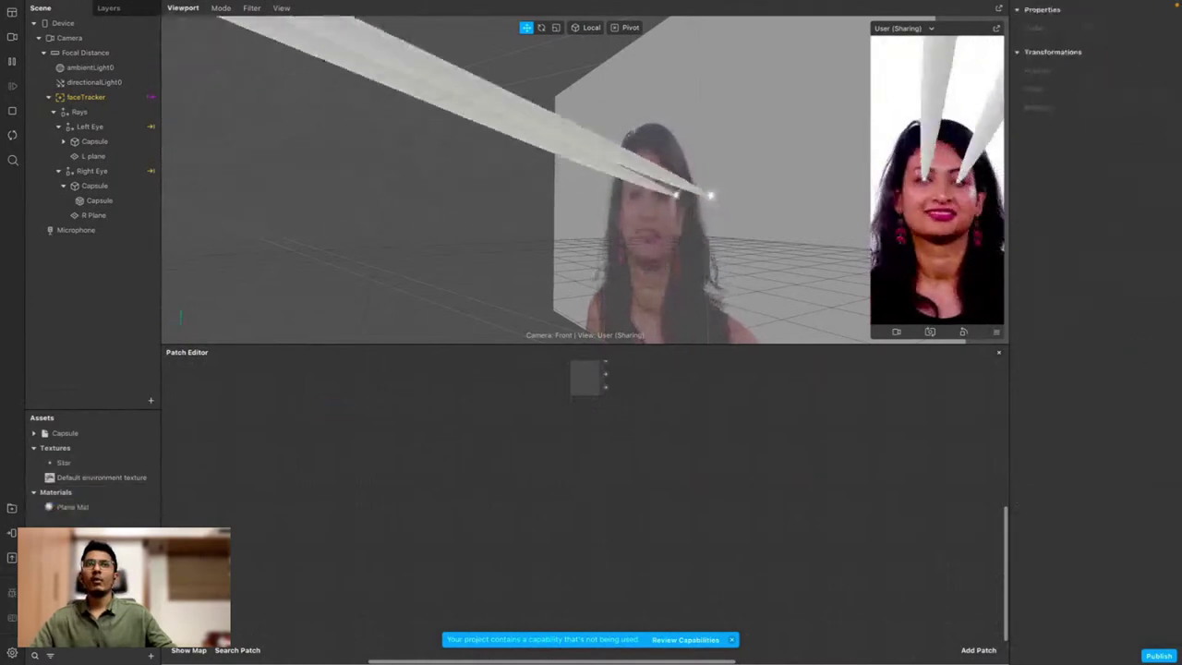
{"action": "double_click", "coordinate": [96, 430]}
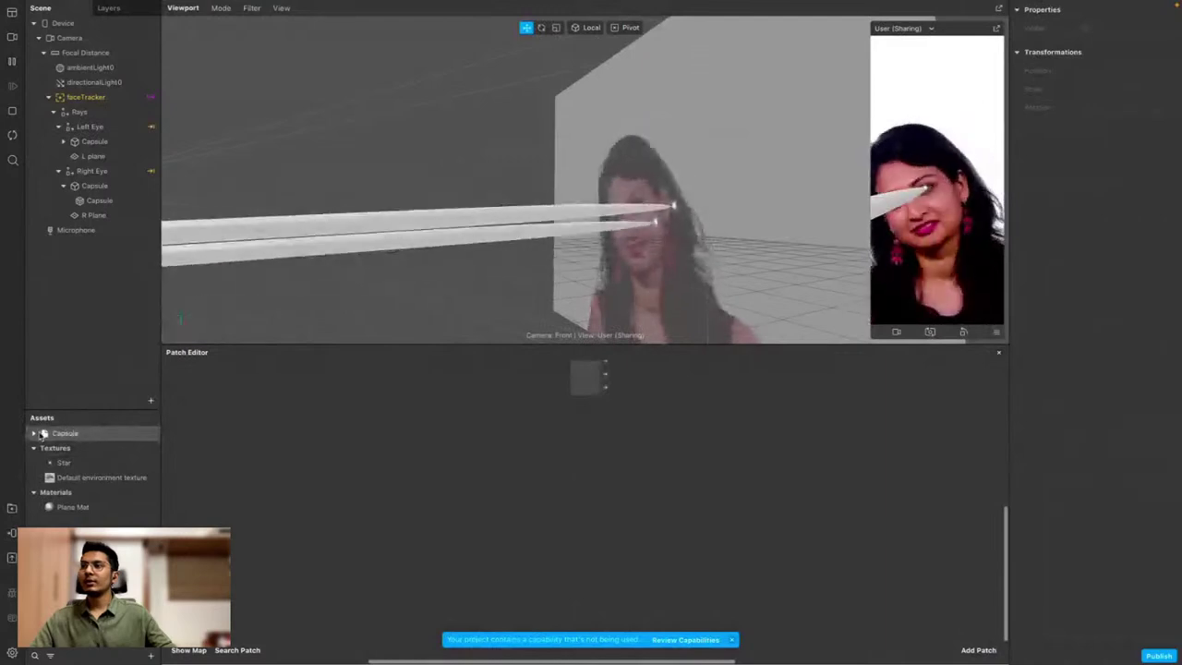
{"action": "left_click", "coordinate": [78, 463]}
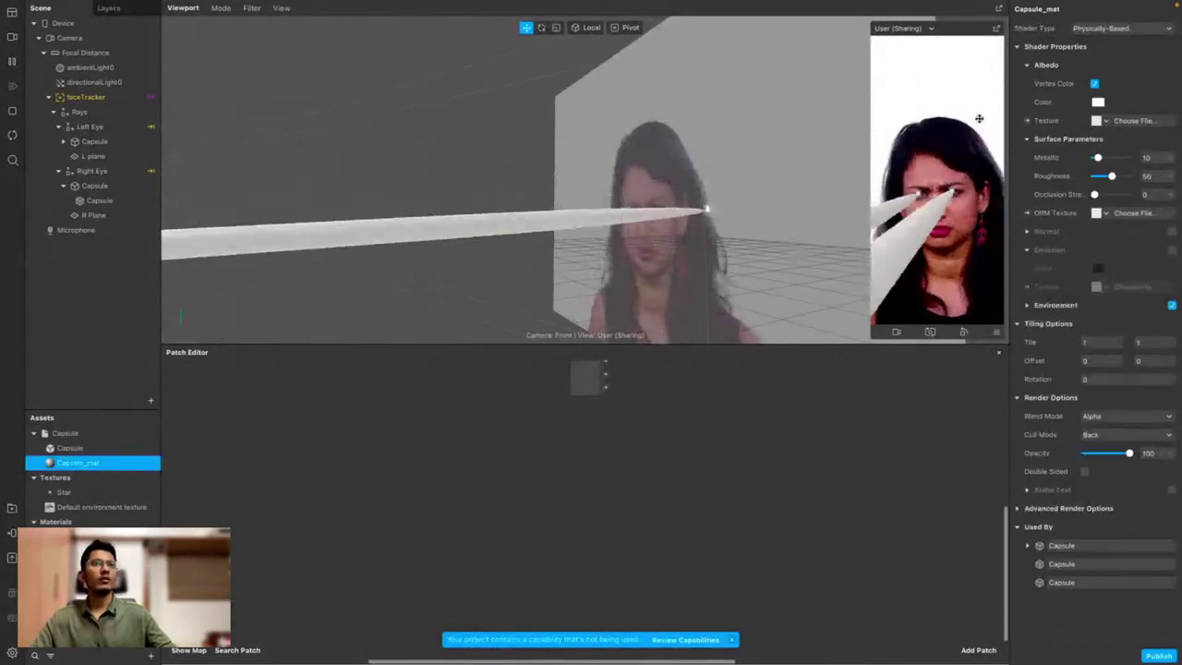
{"action": "left_click", "coordinate": [1123, 28]}
{"action": "left_click", "coordinate": [1124, 32]}
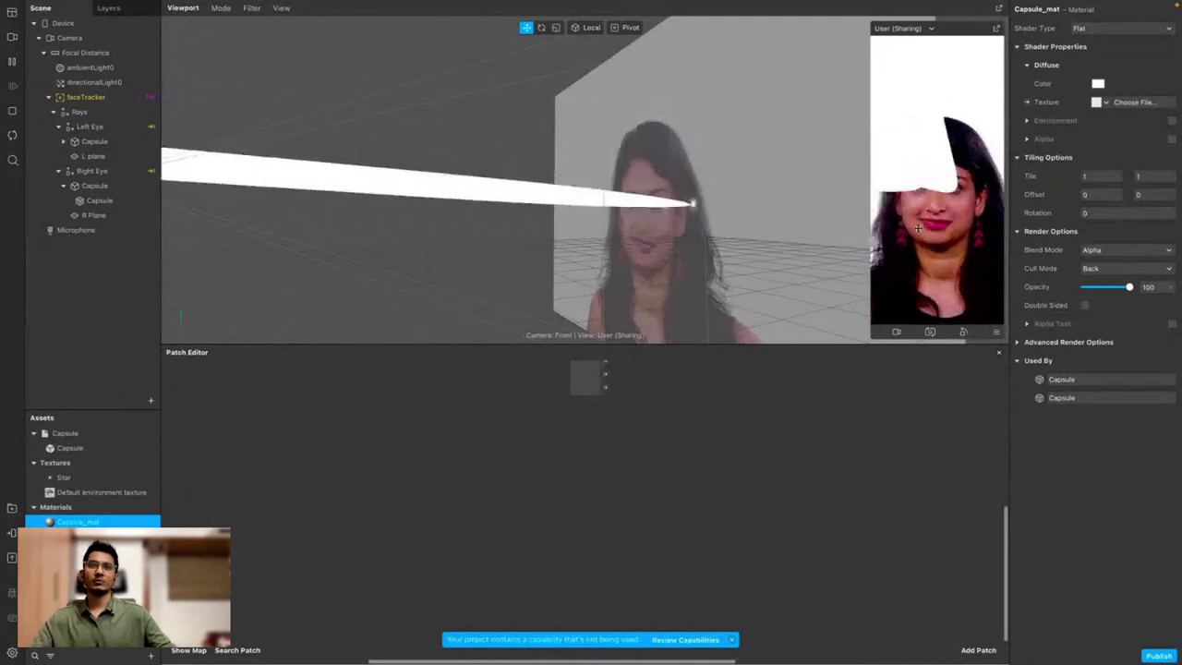
{"action": "left_click", "coordinate": [205, 488]}
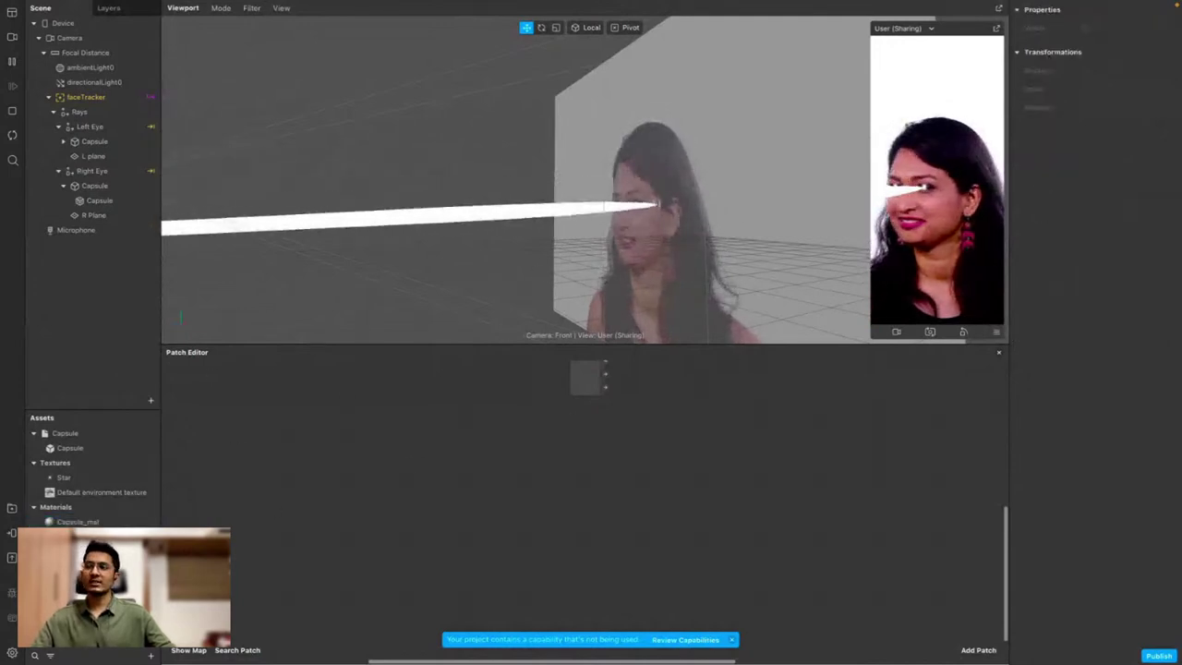
{"action": "left_click", "coordinate": [83, 522]}
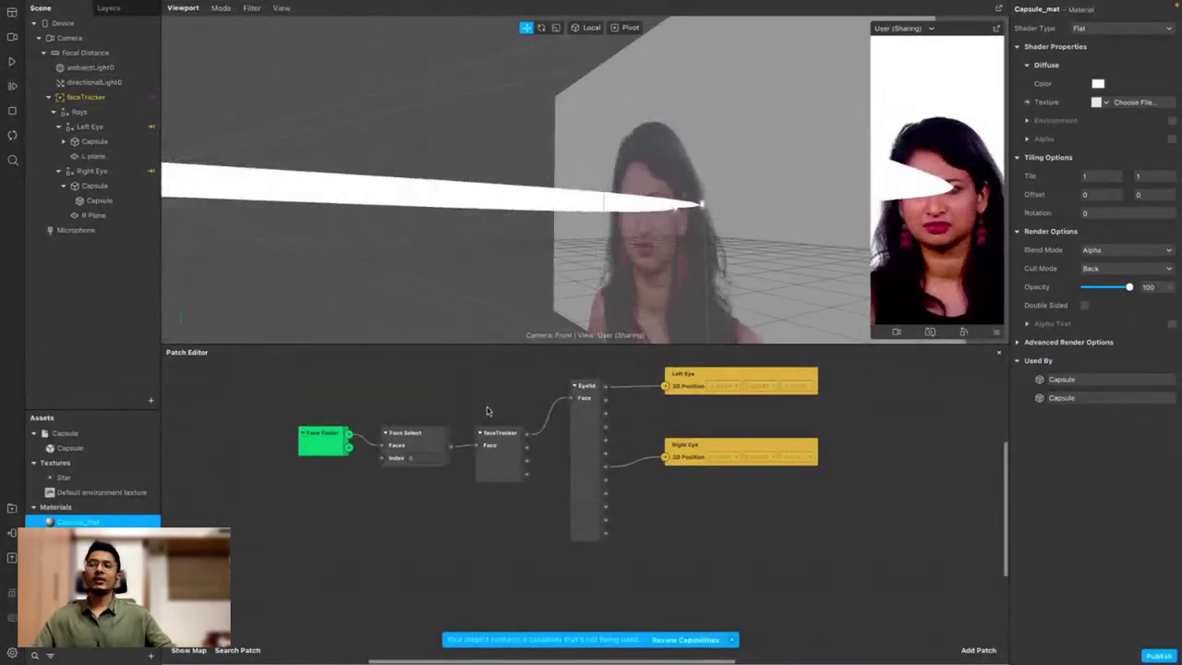
{"action": "left_click_drag", "start_coordinate": [543, 344], "coordinate": [549, 330]}
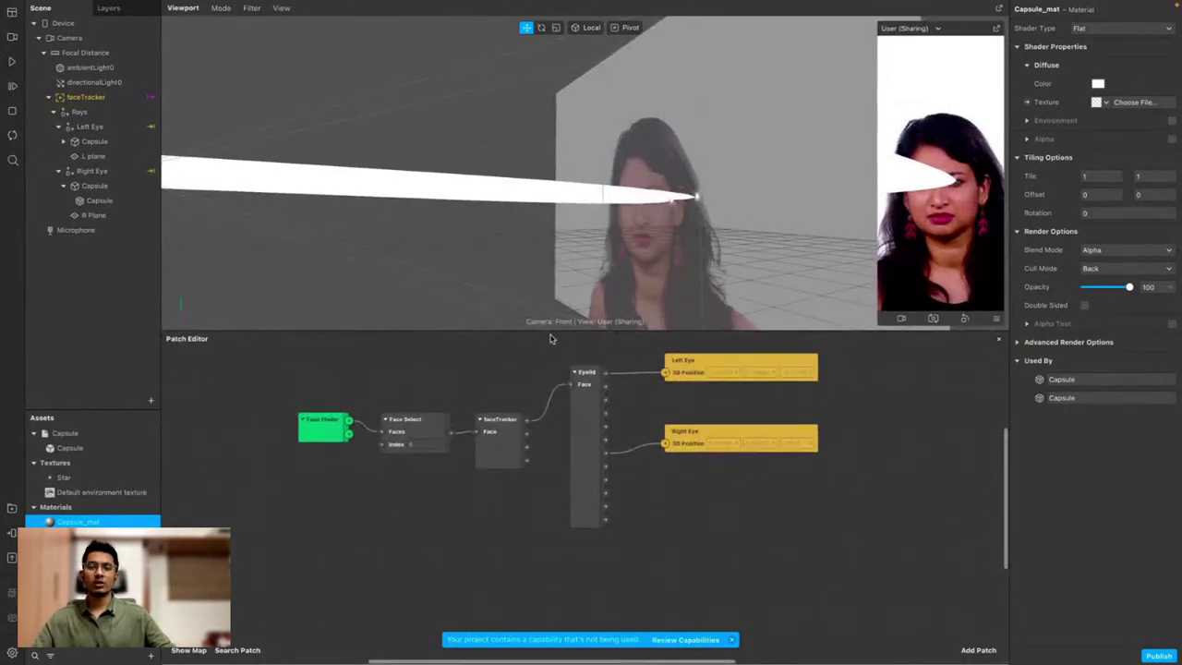
Switch to Chrome and copy the URL of the page "Color codes for rainbow vibgyor colours"
{"action": "key", "text": "super+Tab"}
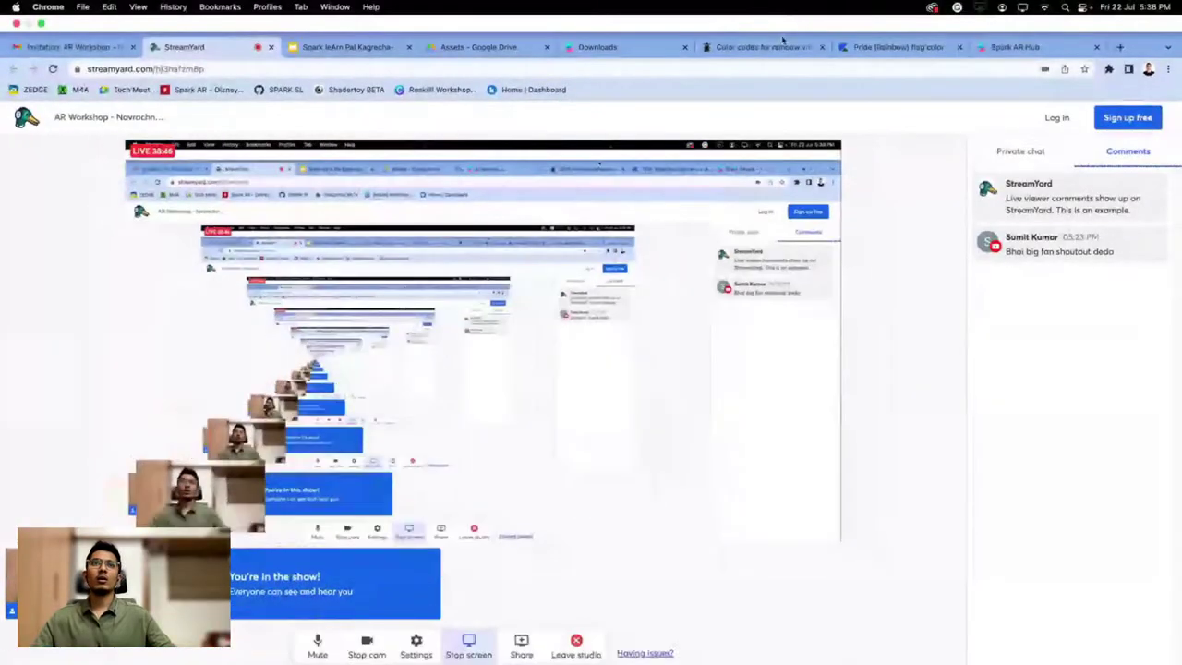
{"action": "left_click", "coordinate": [763, 47]}
{"action": "left_click", "coordinate": [840, 48]}
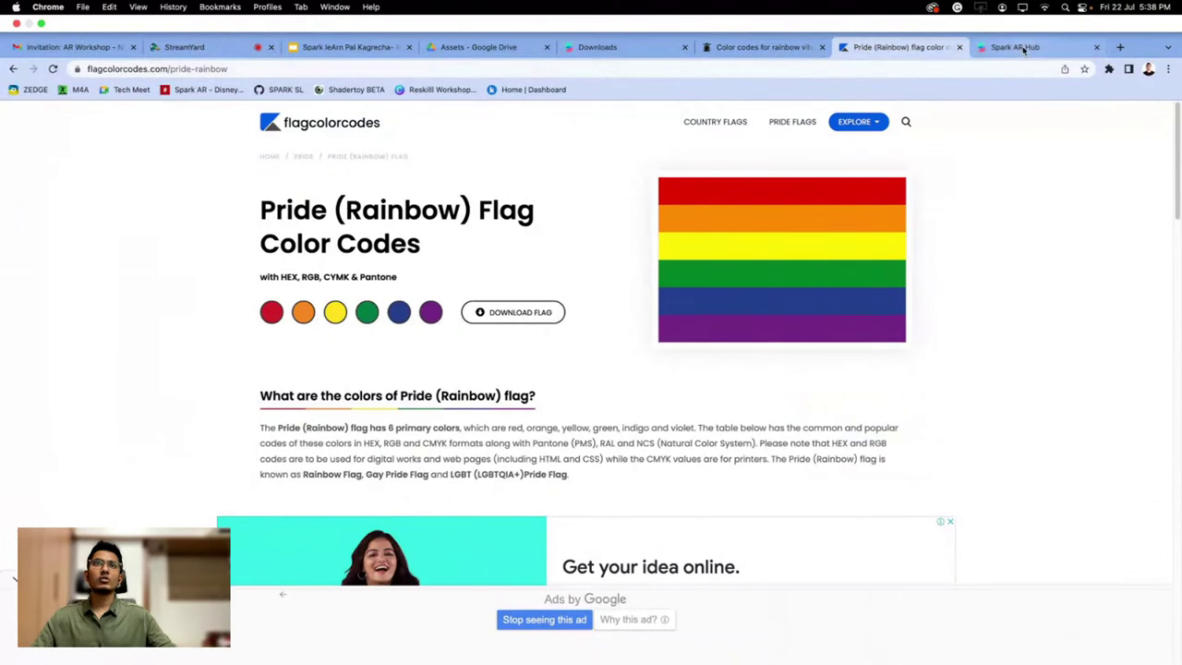
{"action": "left_click", "coordinate": [747, 47]}
{"action": "left_click", "coordinate": [379, 68]}
{"action": "key", "text": "ctrl+c"}
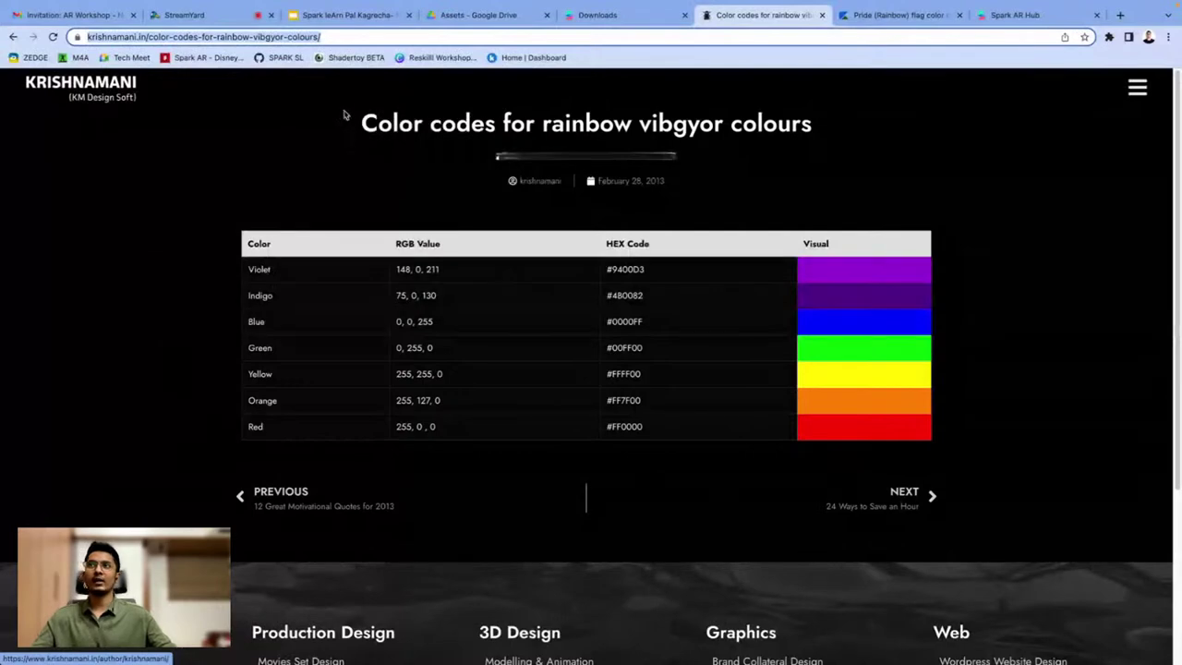
Send the copied colour codes link in StreamYard's private chat
{"action": "left_click", "coordinate": [189, 15]}
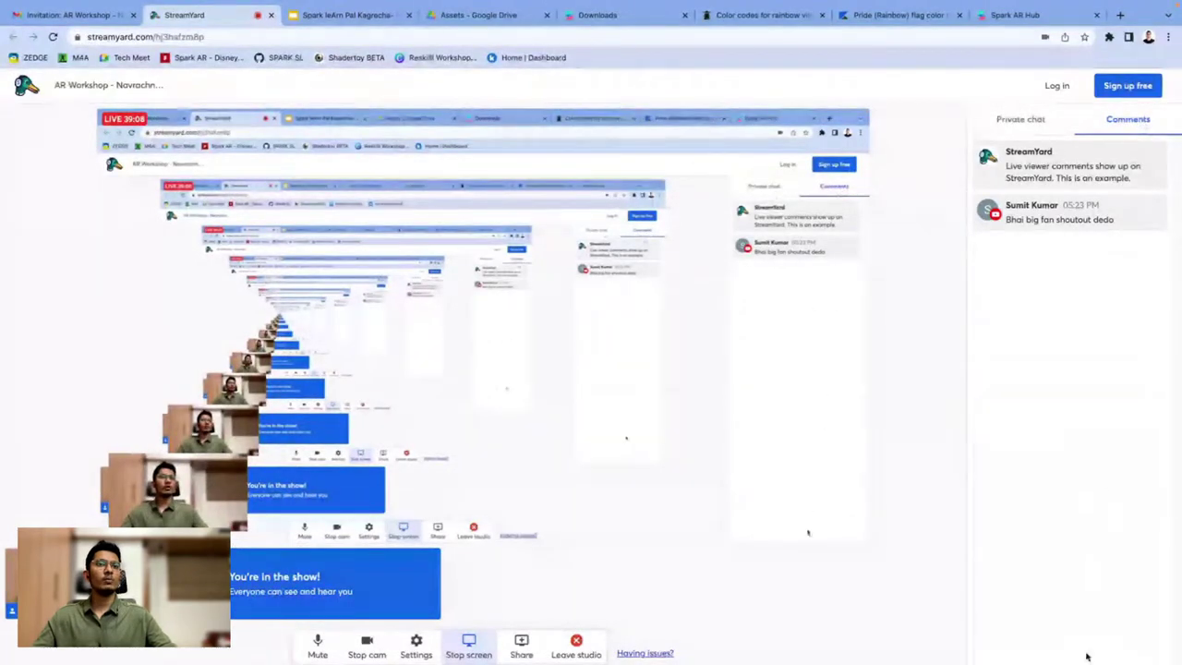
{"action": "left_click", "coordinate": [1022, 126]}
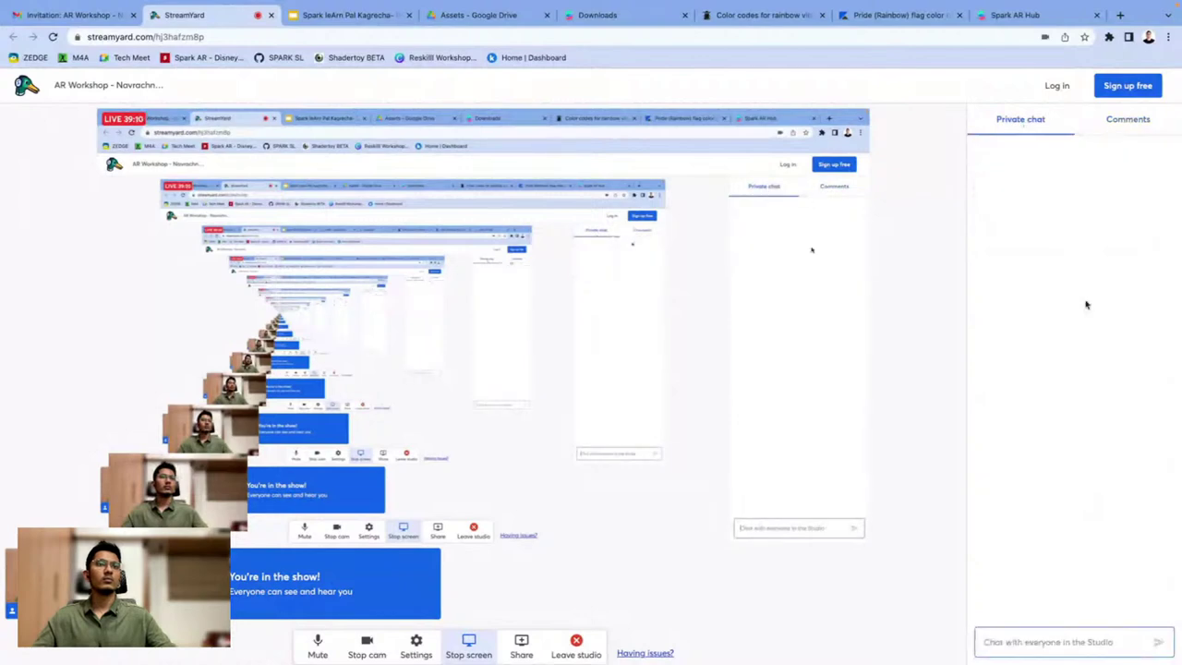
{"action": "left_click", "coordinate": [1143, 126]}
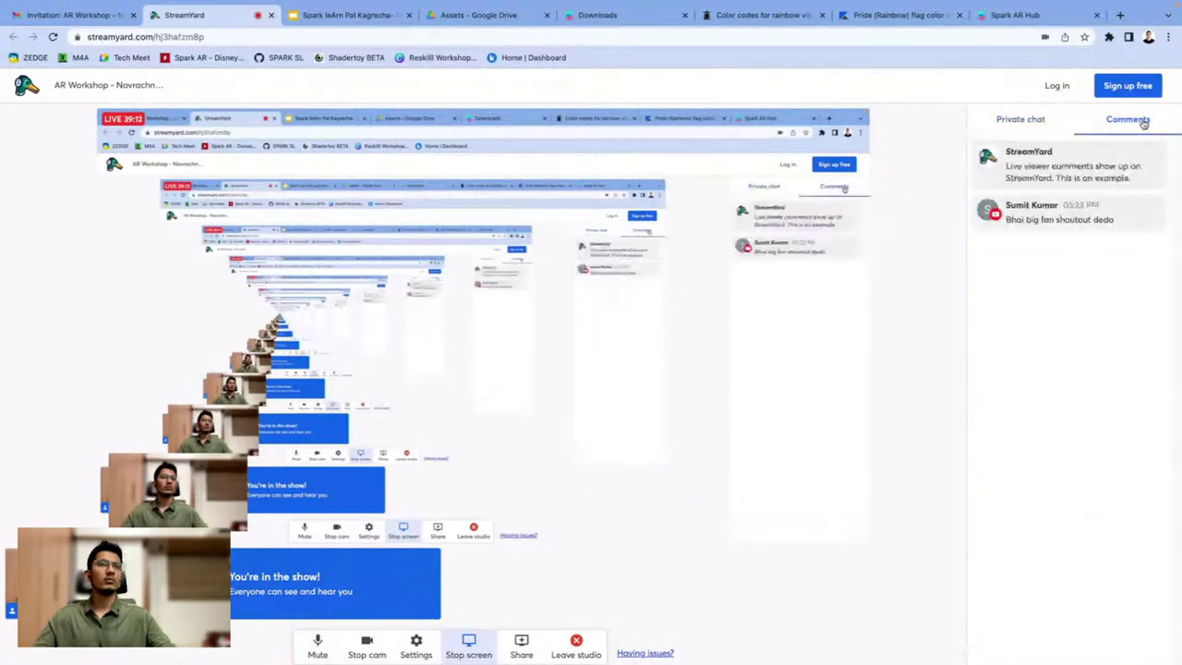
{"action": "left_click", "coordinate": [1018, 122]}
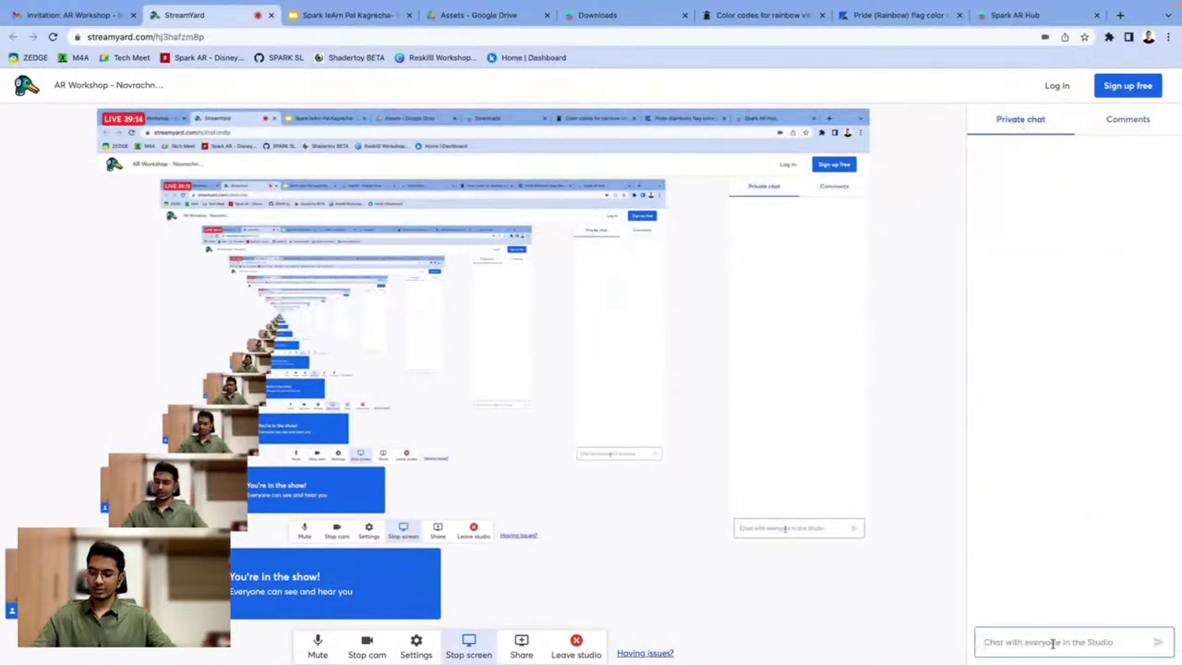
{"action": "key", "text": "ctrl+v"}
{"action": "key", "text": "Return"}
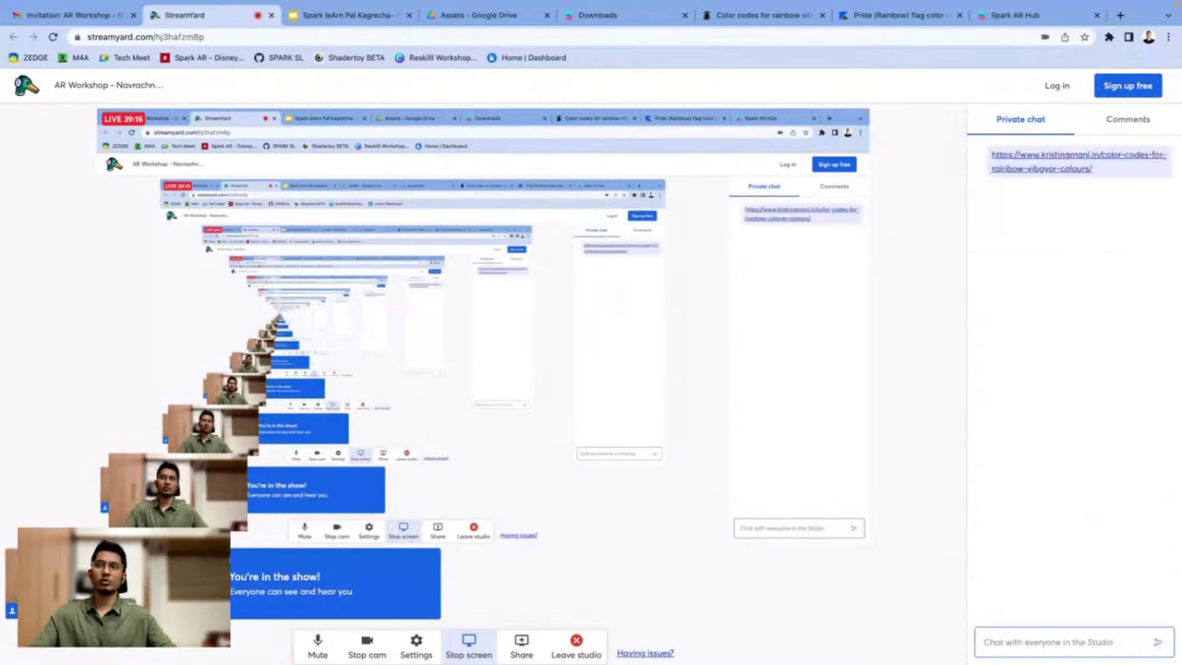
Check the StreamYard comments and private chat, and look over the Pride flag and rainbow vibgyor colour code pages
{"action": "left_click", "coordinate": [1112, 126]}
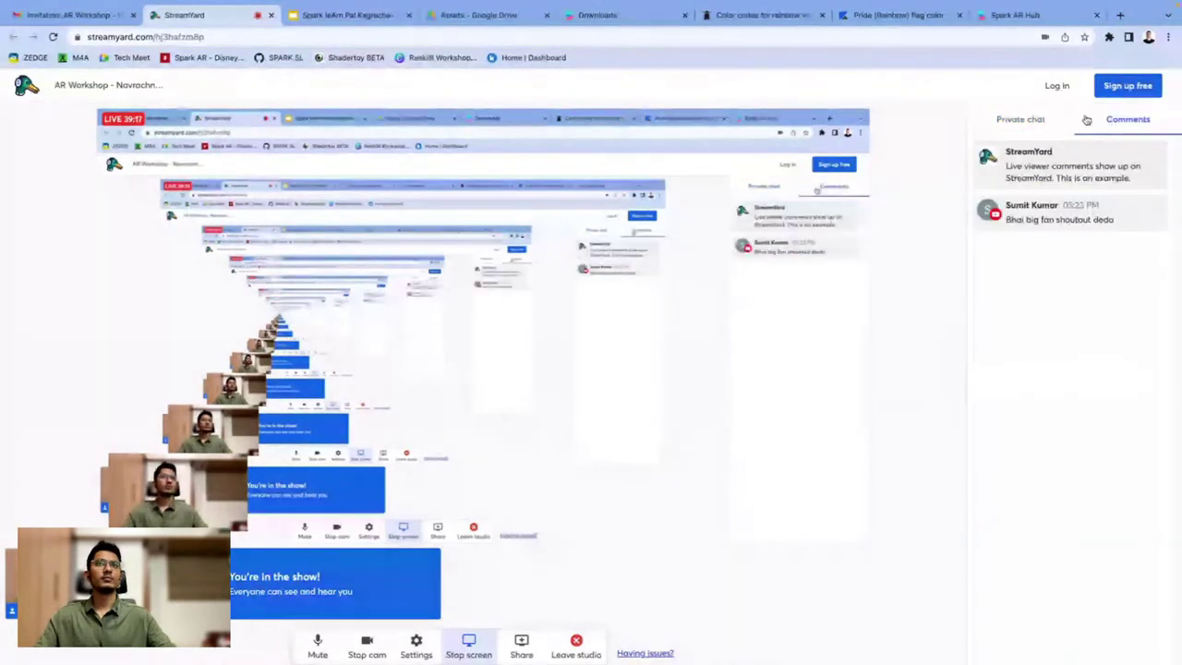
{"action": "left_click", "coordinate": [892, 15]}
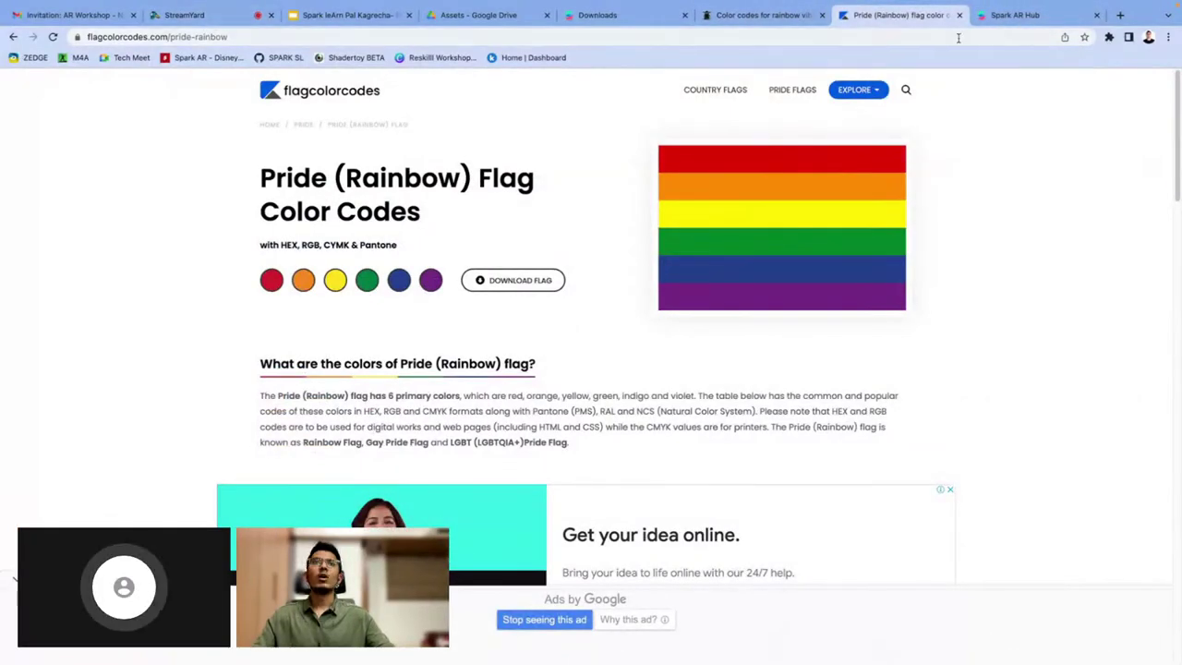
{"action": "left_click", "coordinate": [211, 16]}
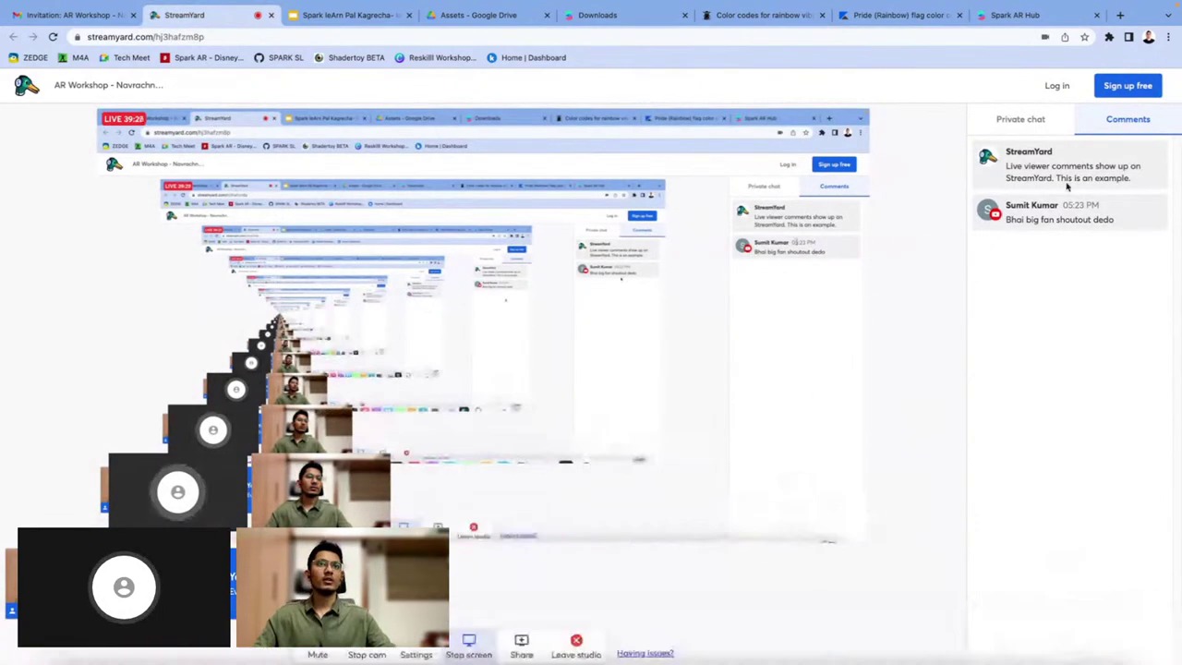
{"action": "left_click", "coordinate": [1020, 119]}
{"action": "left_click", "coordinate": [1016, 16]}
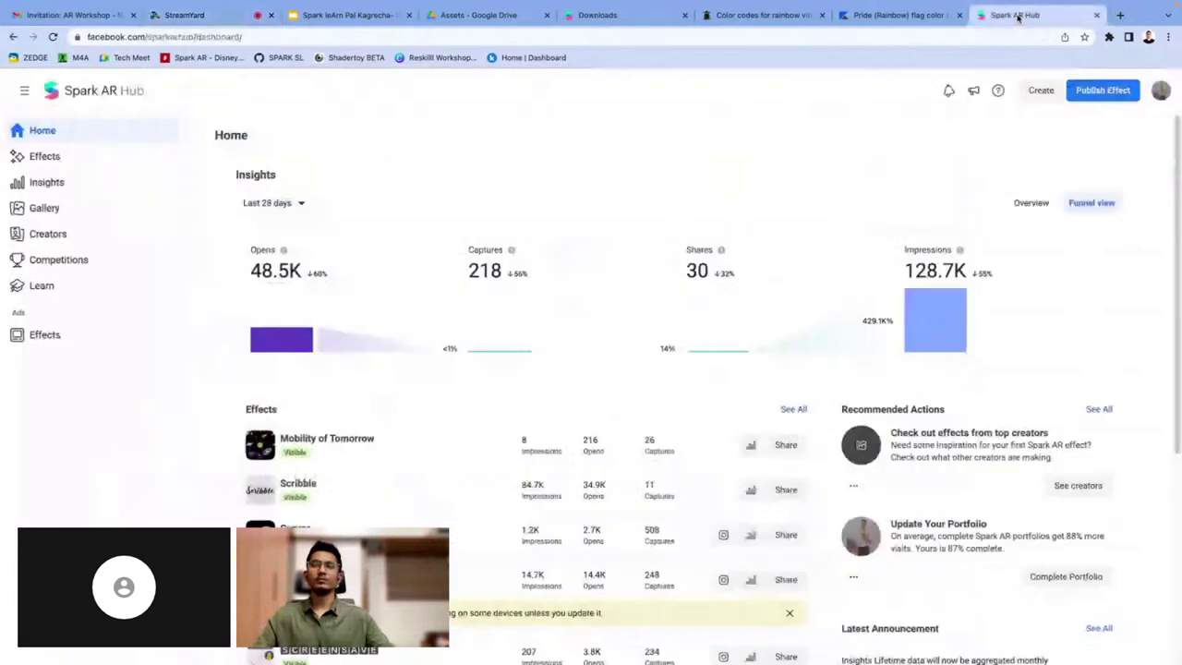
{"action": "left_click", "coordinate": [881, 17]}
{"action": "left_click", "coordinate": [752, 16]}
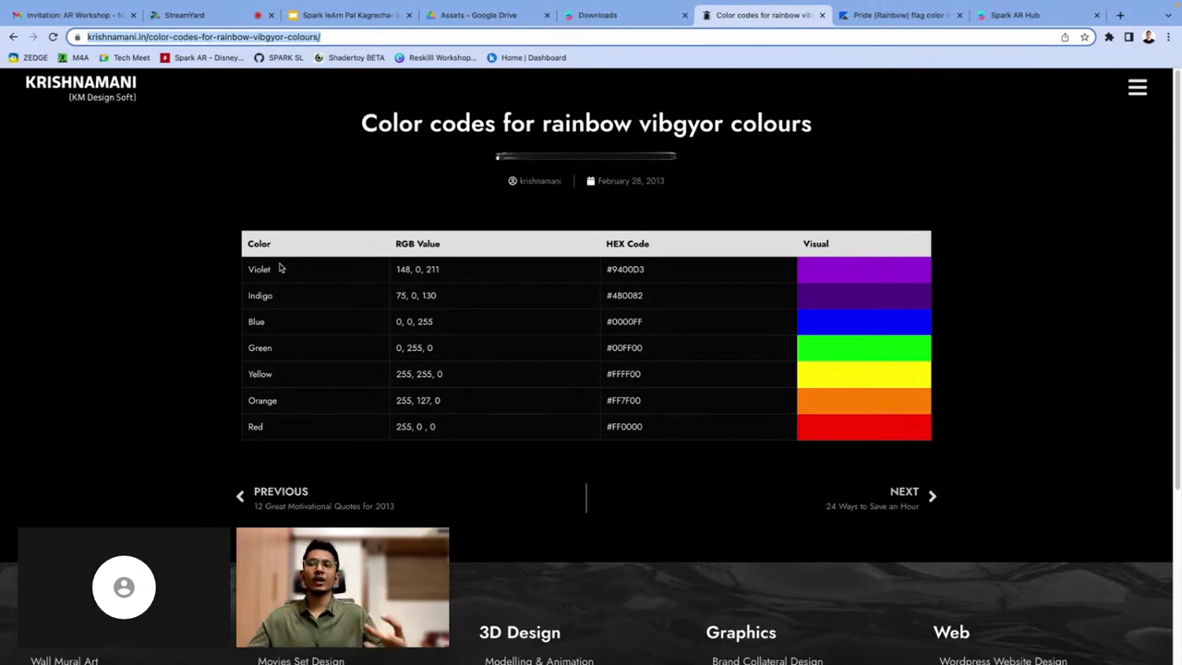
Switch back to Spark AR Studio, add an Option Picker patch below the face patches and set its value type to Color
{"action": "key", "text": "super+Tab"}
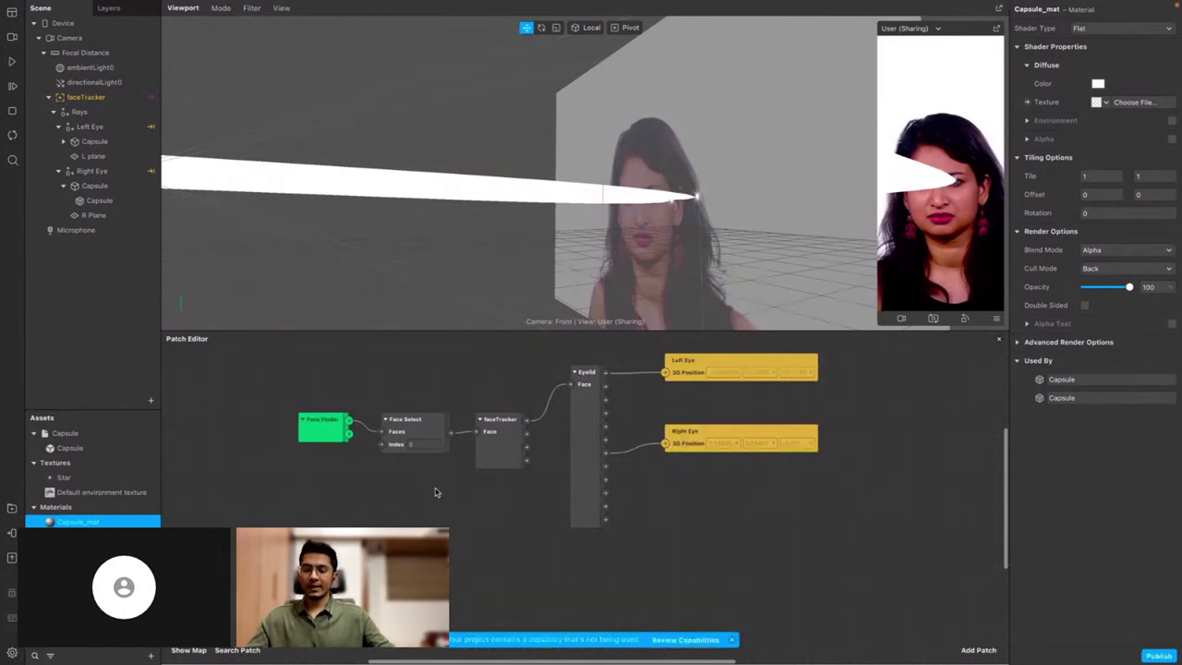
{"action": "double_click", "coordinate": [436, 492]}
{"action": "type", "text": "optio"}
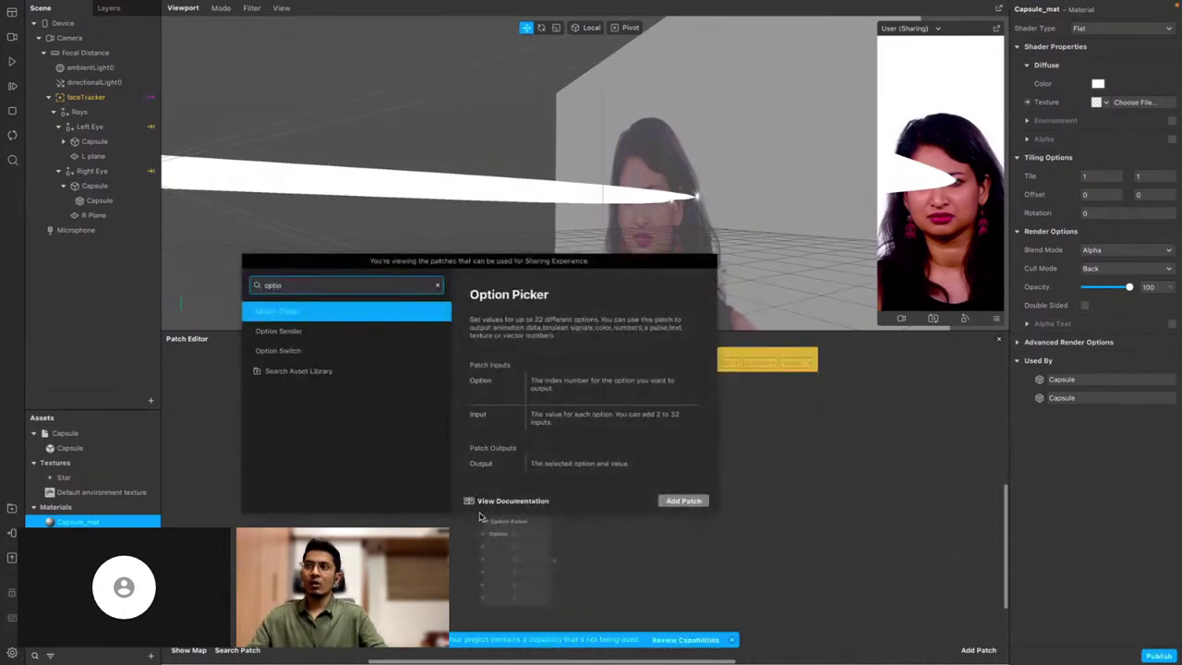
{"action": "key", "text": "Return"}
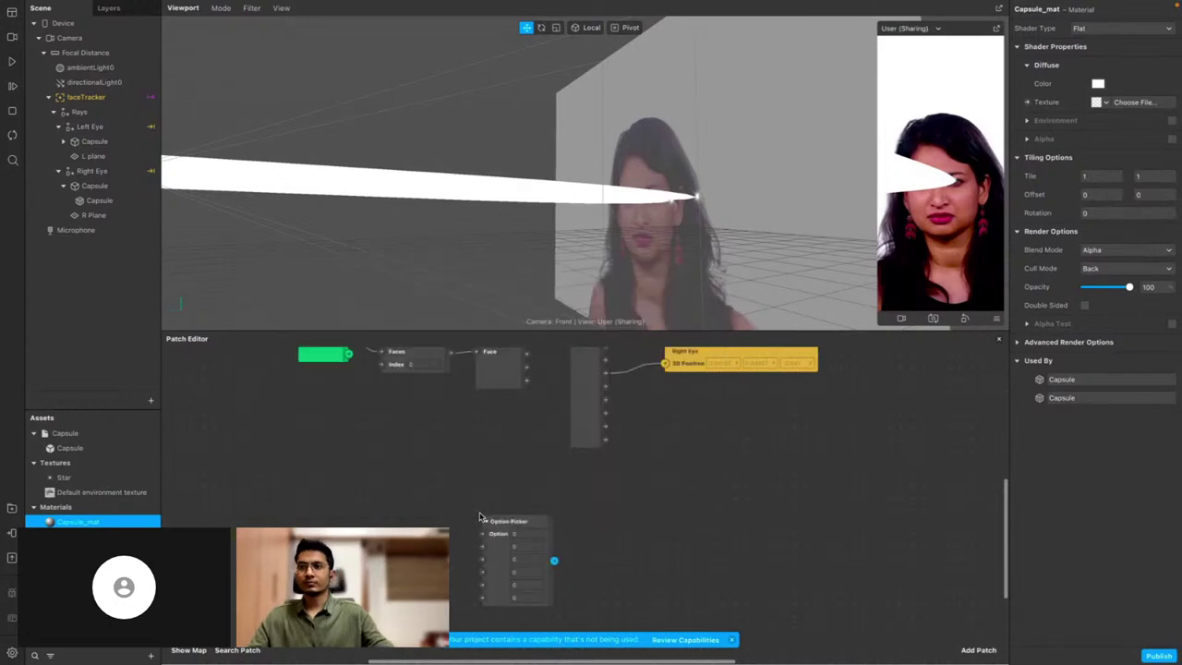
{"action": "left_click", "coordinate": [493, 519]}
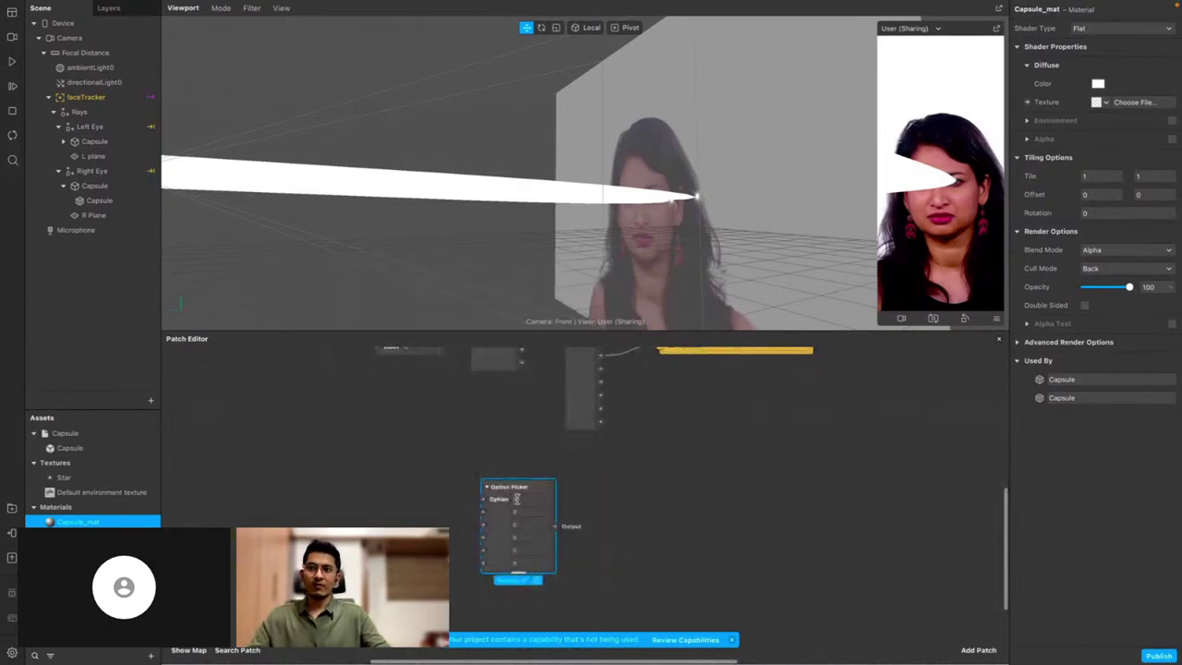
{"action": "left_click", "coordinate": [516, 580]}
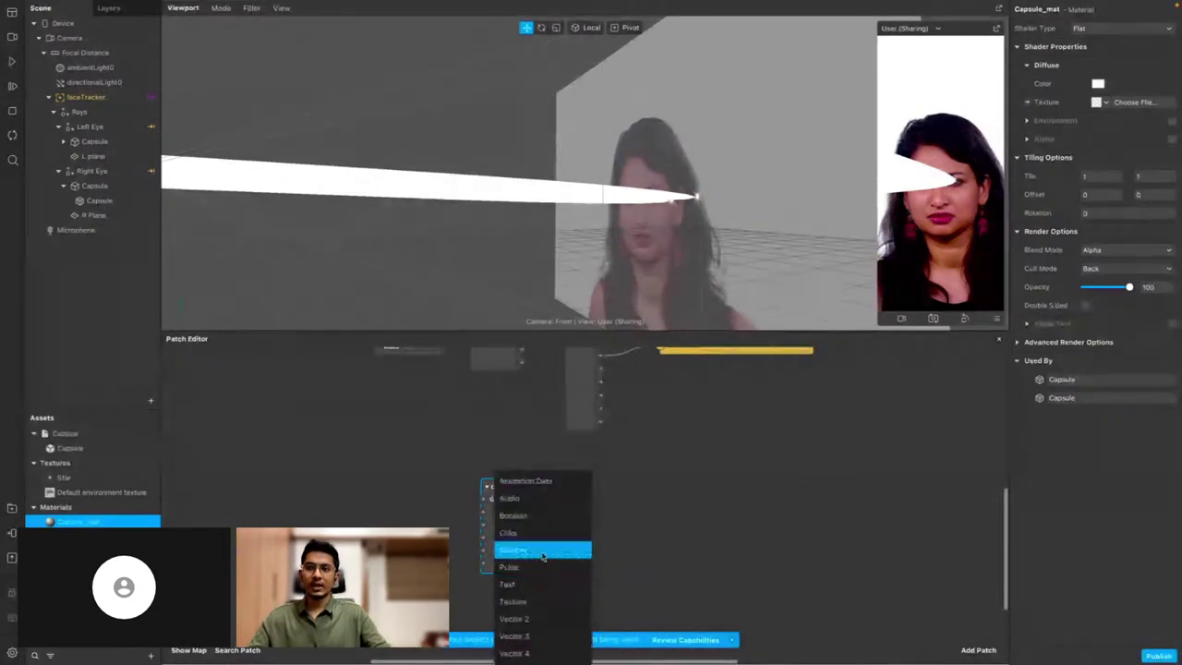
{"action": "left_click", "coordinate": [538, 549]}
Give the Option Picker 6 inputs and reposition it in the patch graph
{"action": "right_click", "coordinate": [504, 534]}
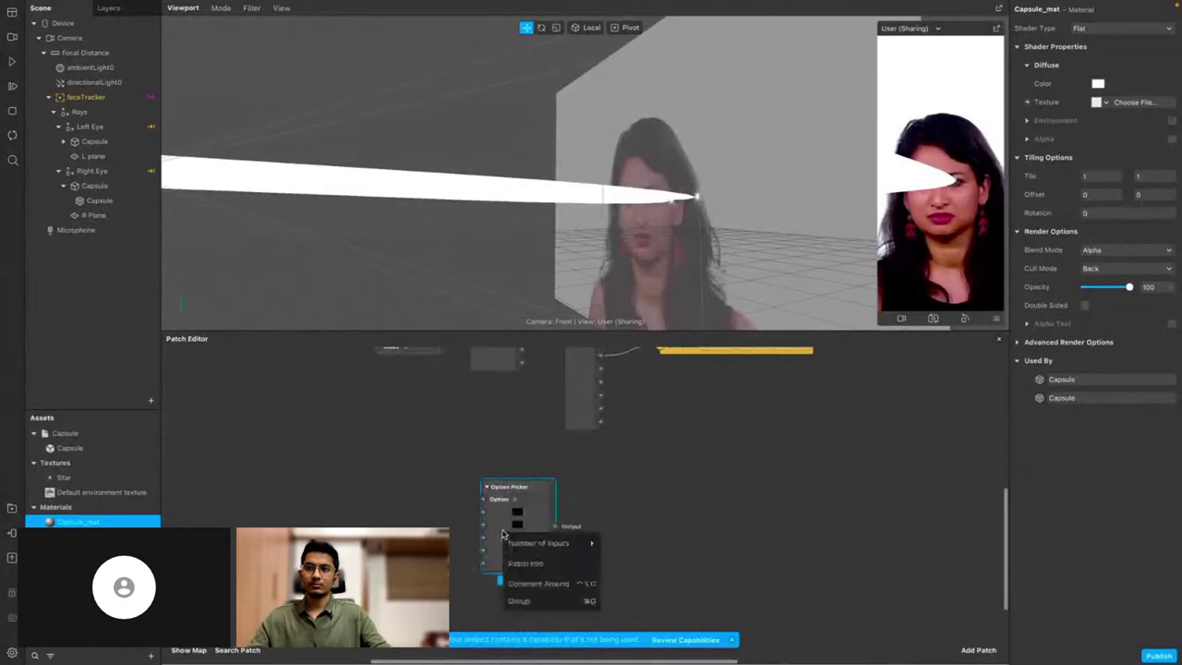
{"action": "mouse_move", "coordinate": [525, 542]}
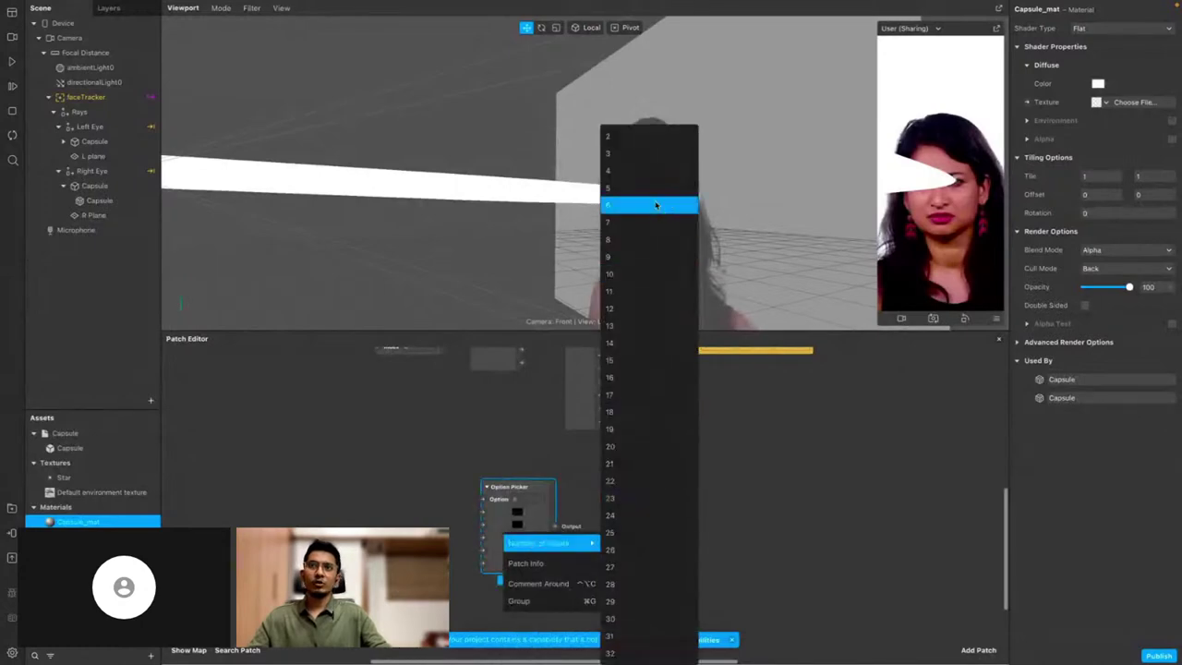
{"action": "left_click", "coordinate": [657, 205]}
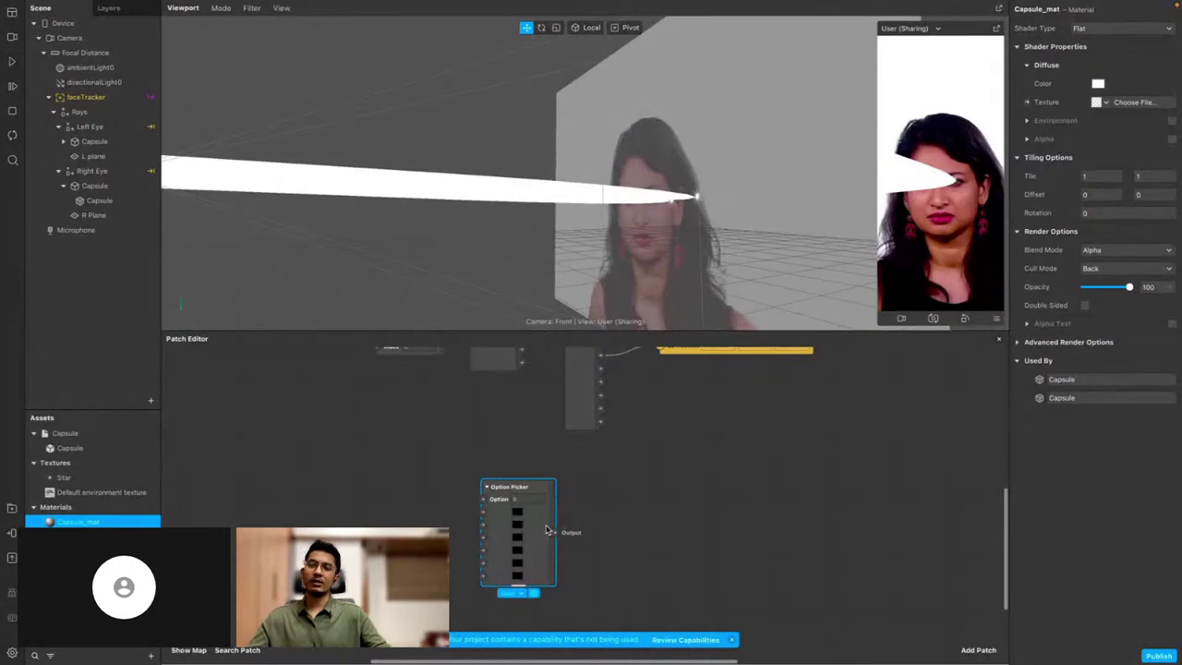
{"action": "left_click_drag", "start_coordinate": [546, 531], "coordinate": [588, 504]}
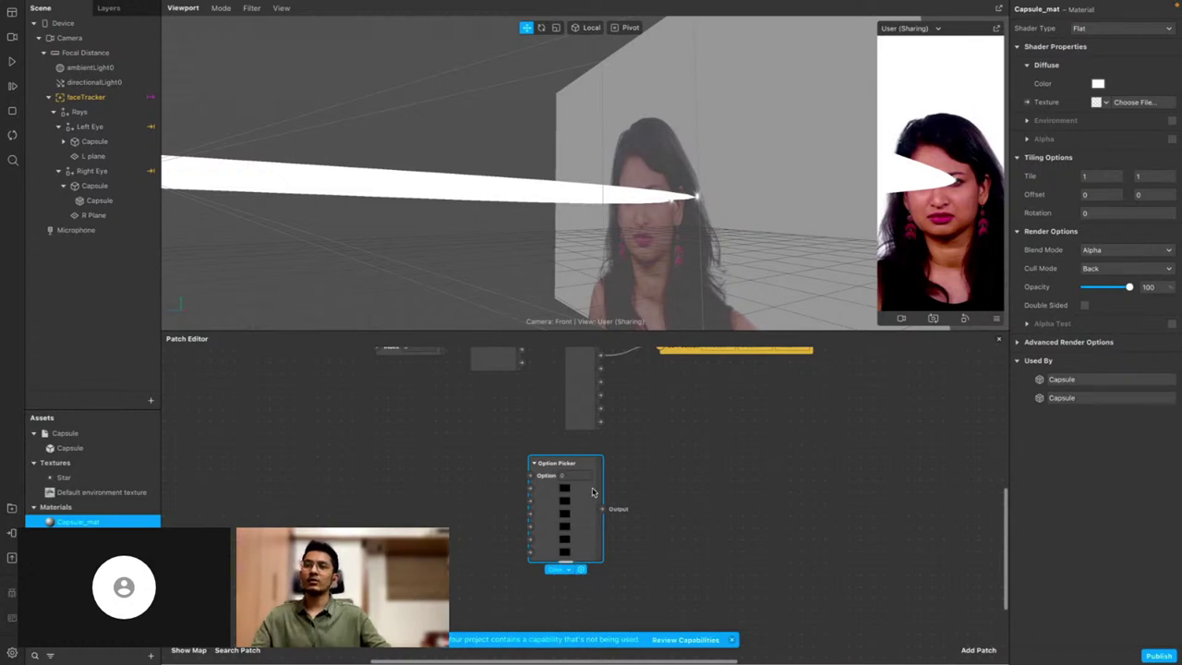
Switch to Chrome, examine the Pride (Rainbow) flag page's hex codes for its six colours, and return to the Option Picker in Spark AR Studio
{"action": "left_click", "coordinate": [626, 492]}
{"action": "key", "text": "super+Tab"}
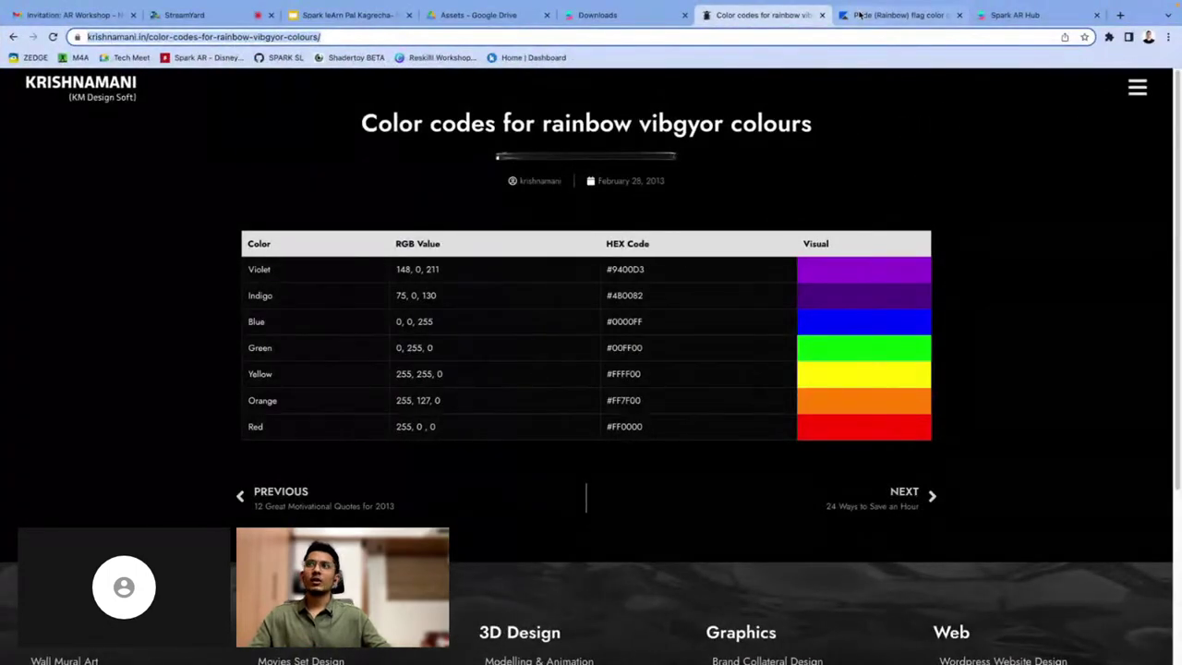
{"action": "left_click", "coordinate": [858, 15]}
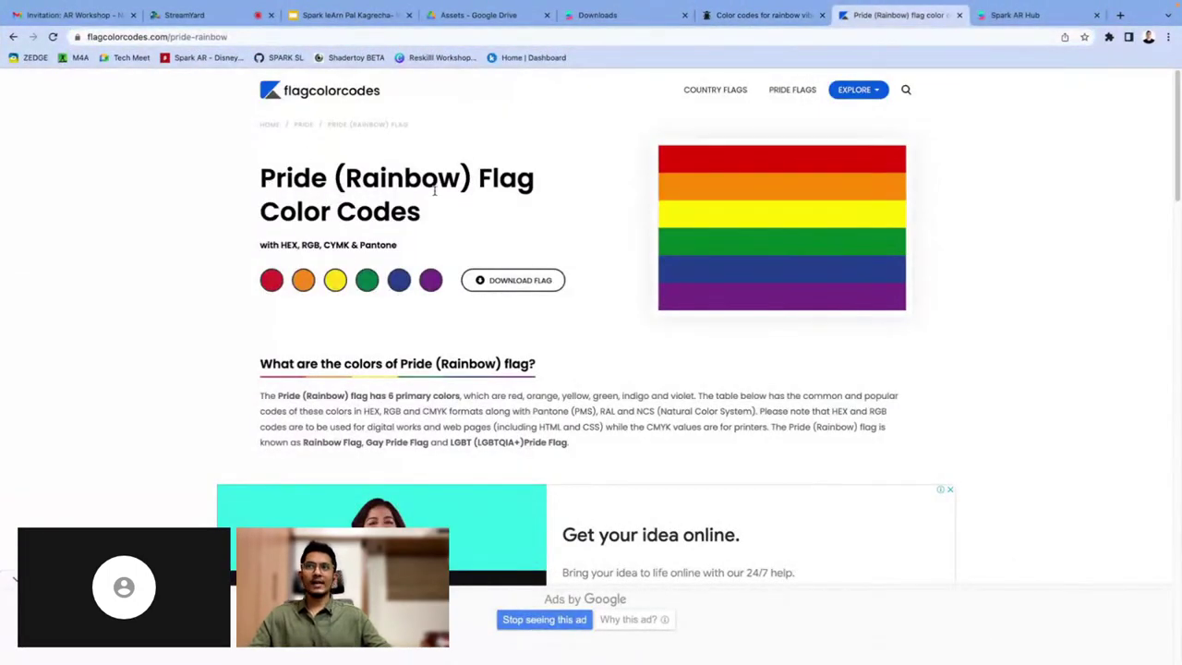
{"action": "scroll", "coordinate": [382, 223], "scroll_direction": "down", "scroll_amount": 3}
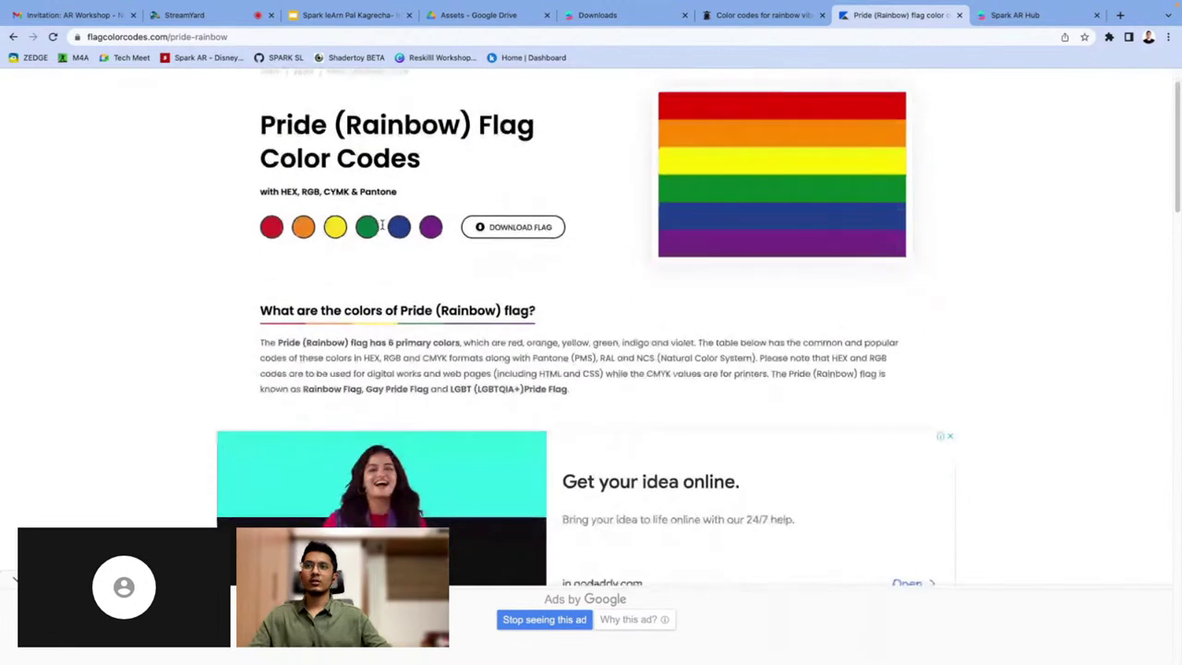
{"action": "scroll", "coordinate": [397, 238], "scroll_direction": "up", "scroll_amount": 2}
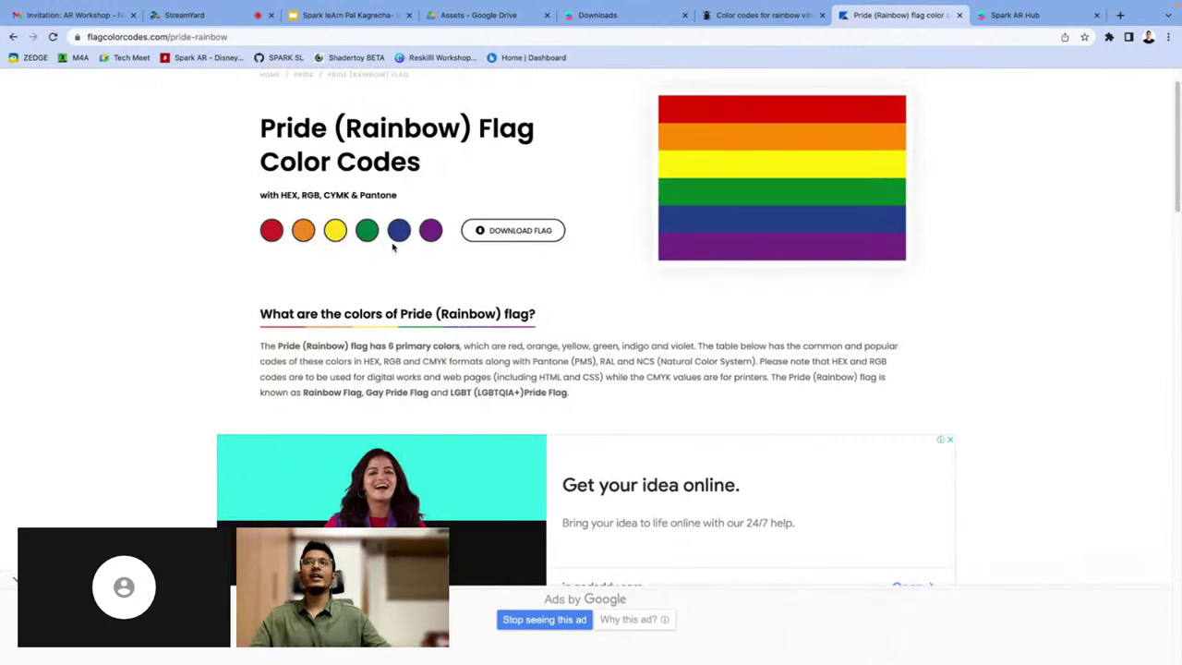
{"action": "scroll", "coordinate": [407, 257], "scroll_direction": "down", "scroll_amount": 8}
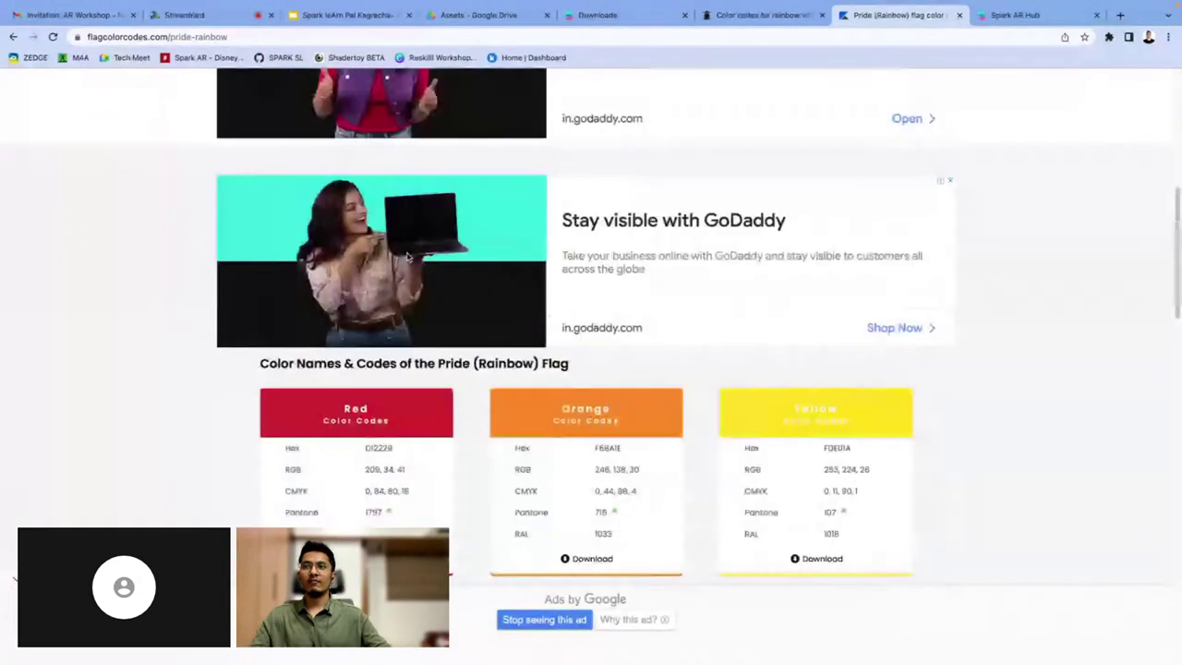
{"action": "scroll", "coordinate": [407, 257], "scroll_direction": "down", "scroll_amount": 4}
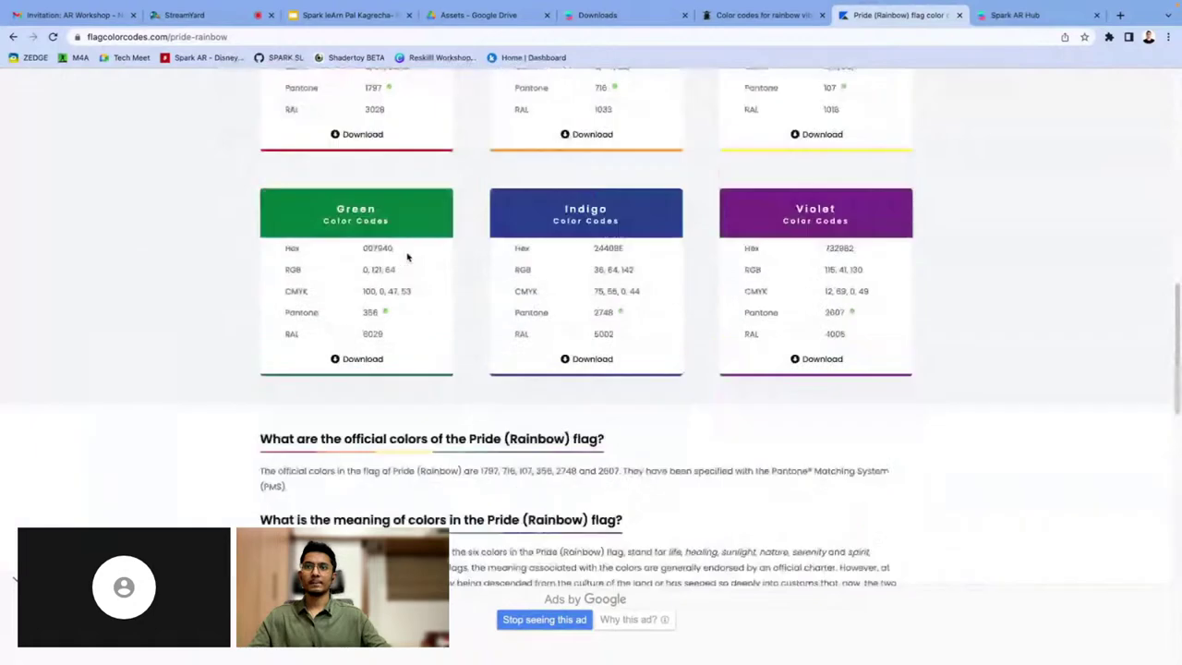
{"action": "scroll", "coordinate": [408, 258], "scroll_direction": "down", "scroll_amount": 3}
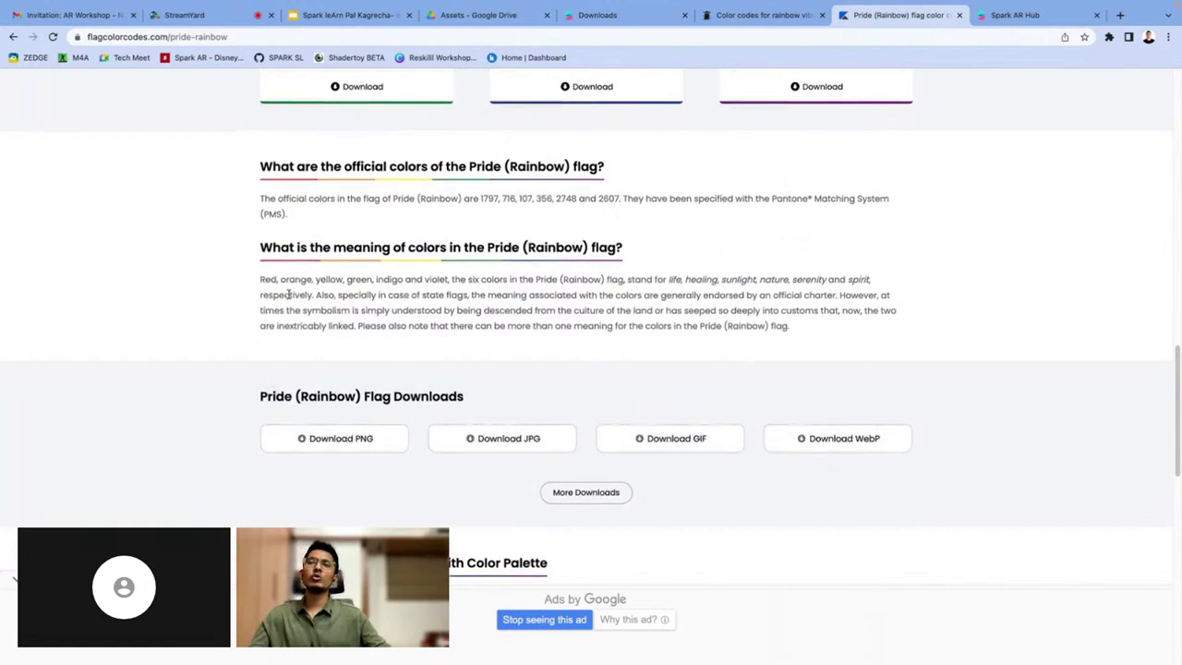
{"action": "scroll", "coordinate": [289, 294], "scroll_direction": "up", "scroll_amount": 6}
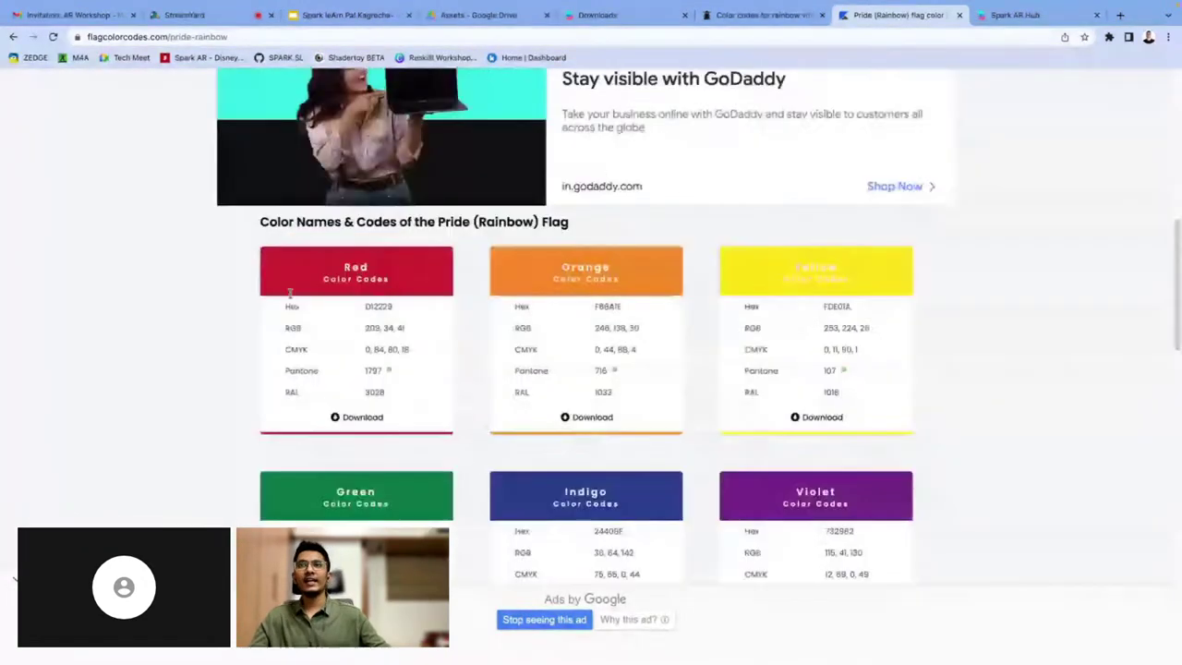
{"action": "scroll", "coordinate": [289, 294], "scroll_direction": "down", "scroll_amount": 3}
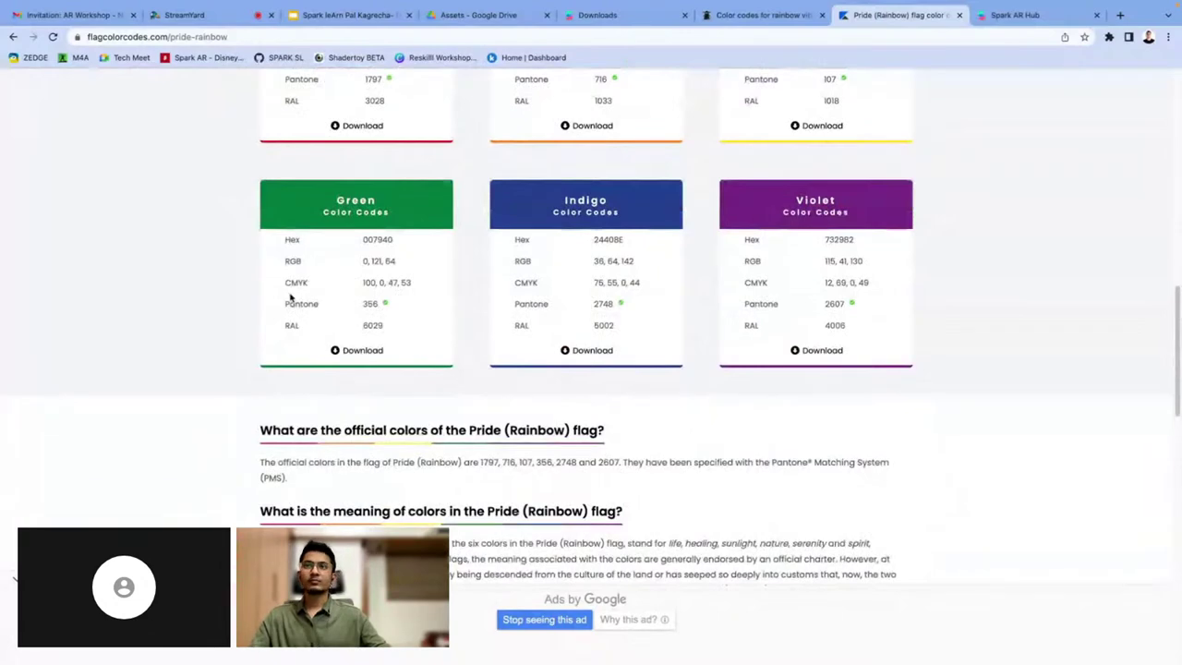
{"action": "key", "text": "super+Tab"}
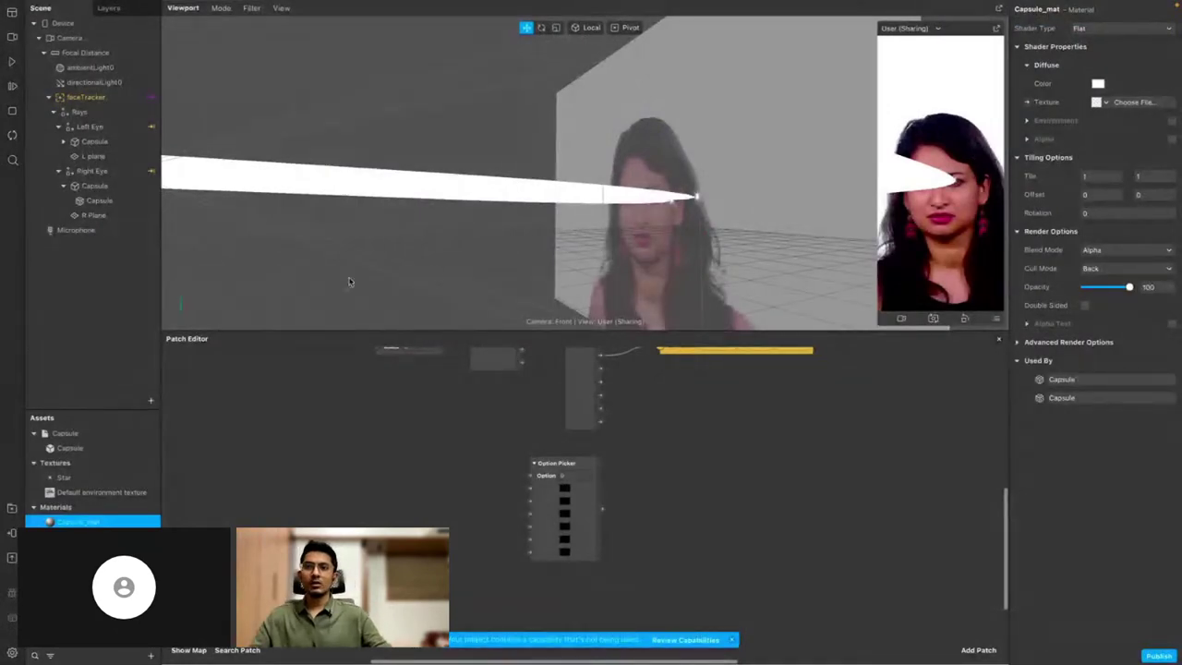
{"action": "left_click", "coordinate": [580, 465]}
Copy the violet hex code from the rainbow vibgyor page in Chrome and set the Option Picker's sixth colour to #9400D3 in Spark AR Studio
{"action": "key", "text": "super+Tab"}
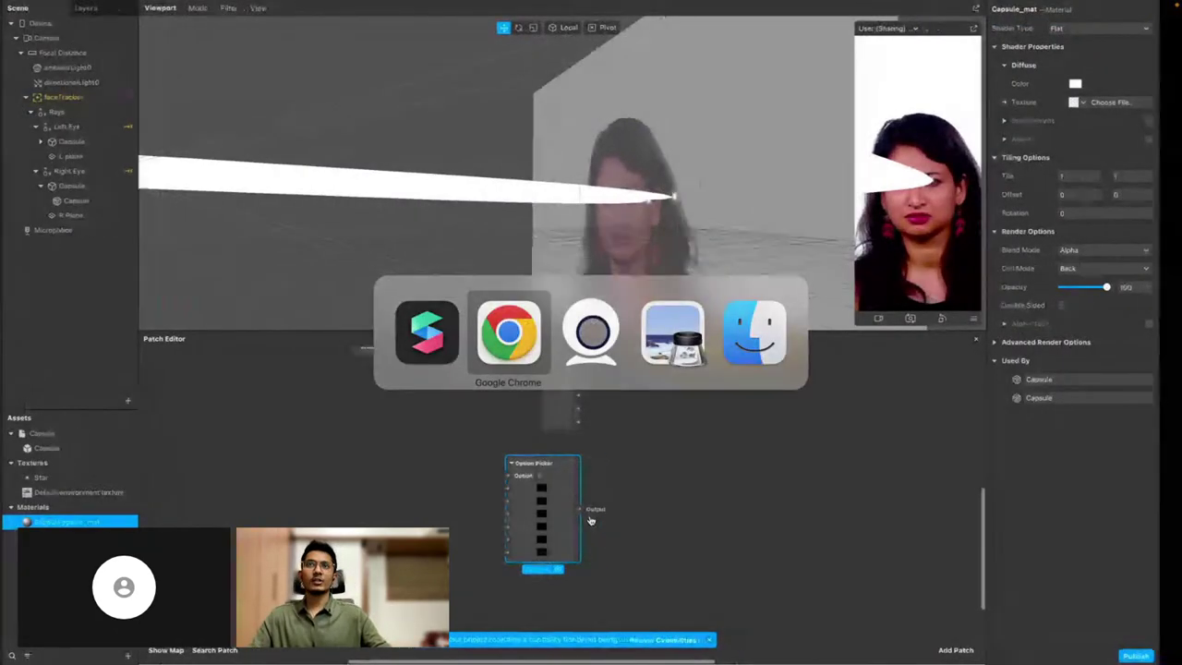
{"action": "key", "text": "ctrl+shift+Tab"}
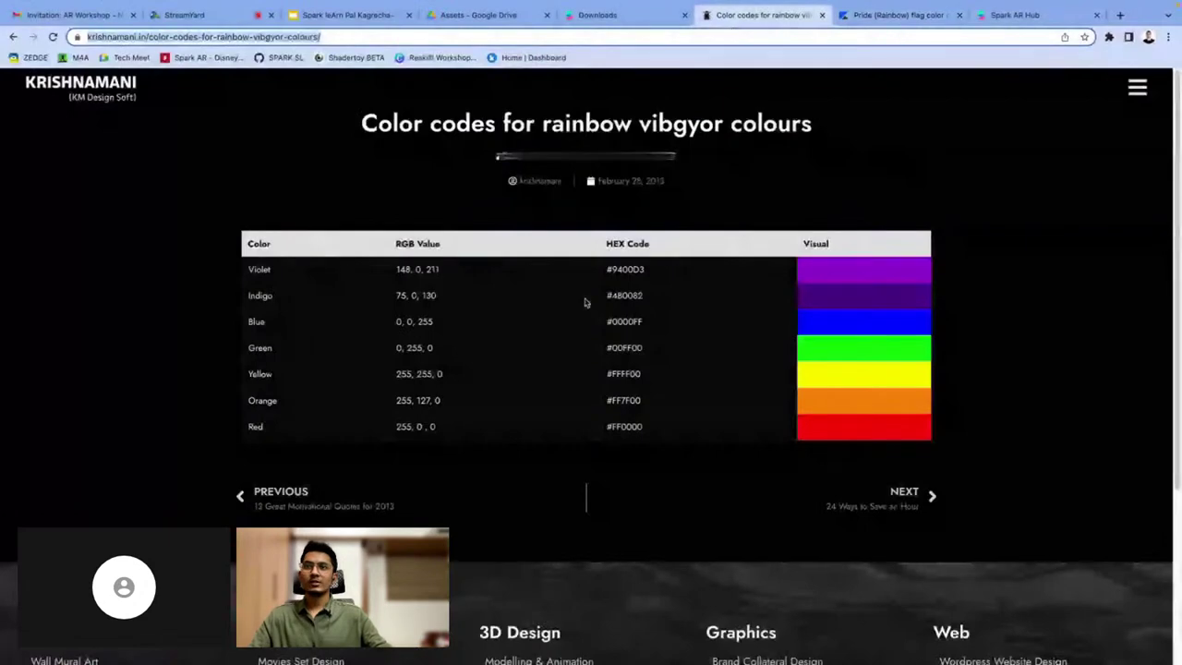
{"action": "left_click_drag", "start_coordinate": [608, 270], "coordinate": [651, 274]}
{"action": "key", "text": "super+c"}
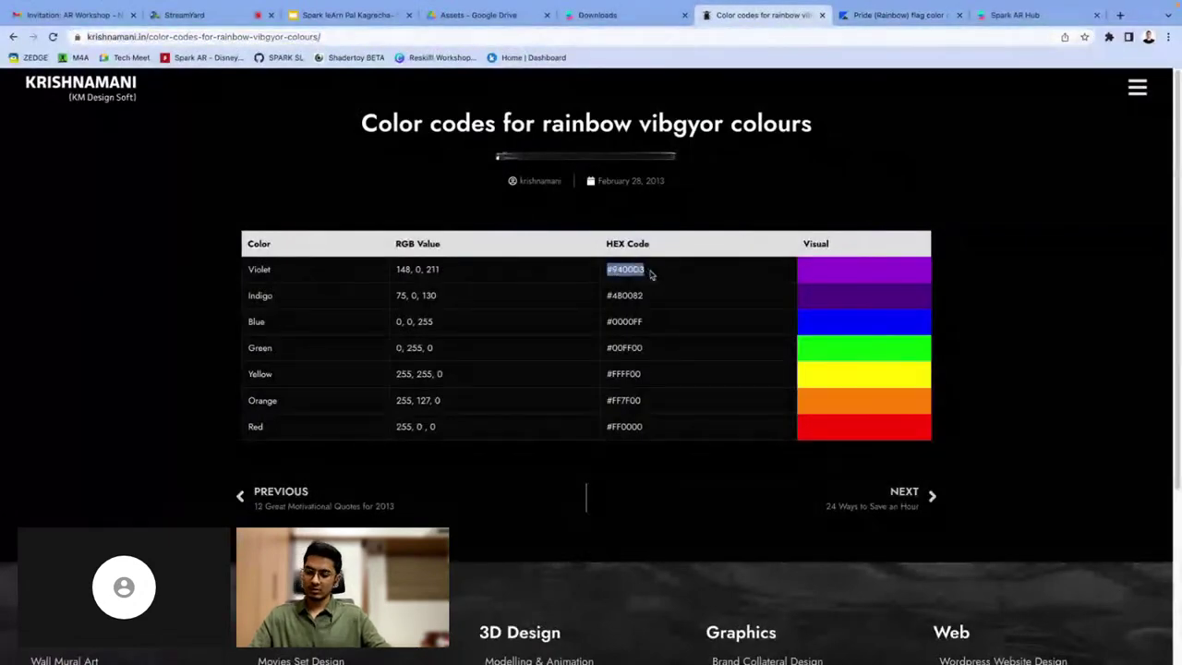
{"action": "key", "text": "super+Tab"}
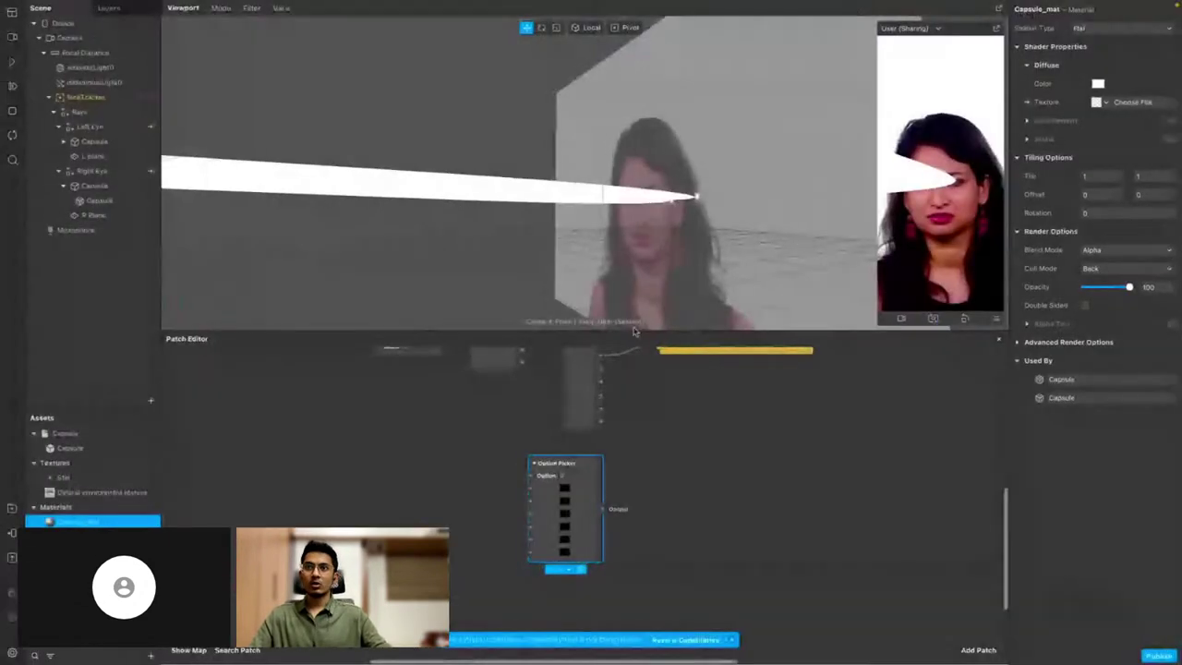
{"action": "left_click", "coordinate": [566, 553]}
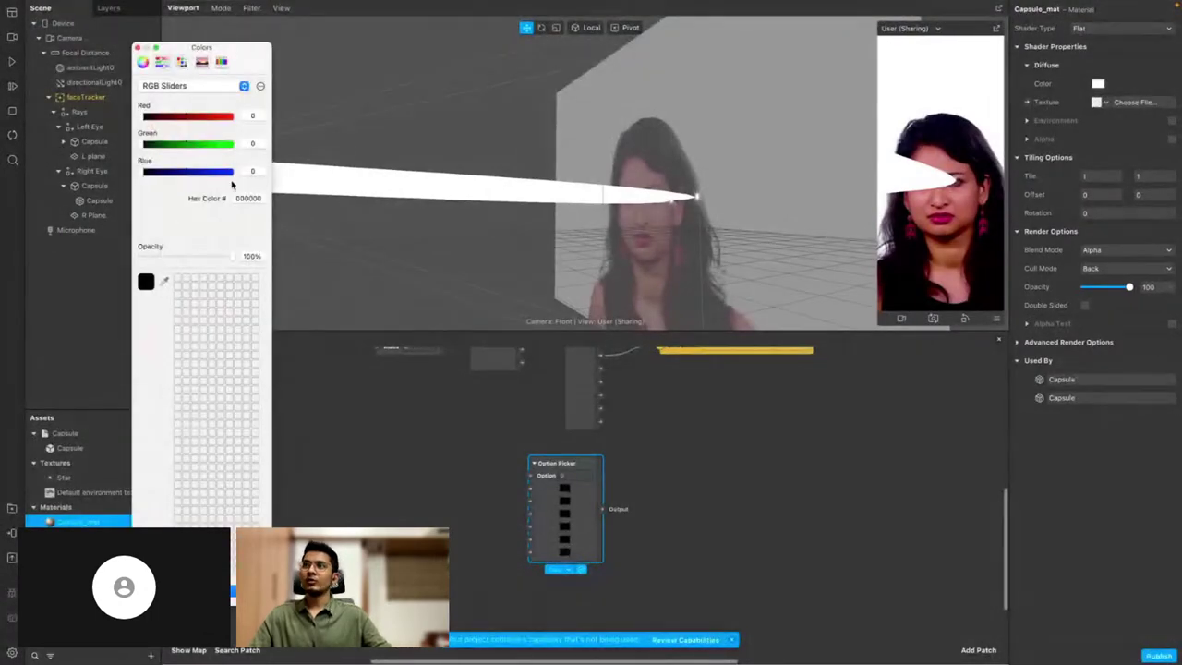
{"action": "left_click_drag", "start_coordinate": [245, 63], "coordinate": [277, 69]}
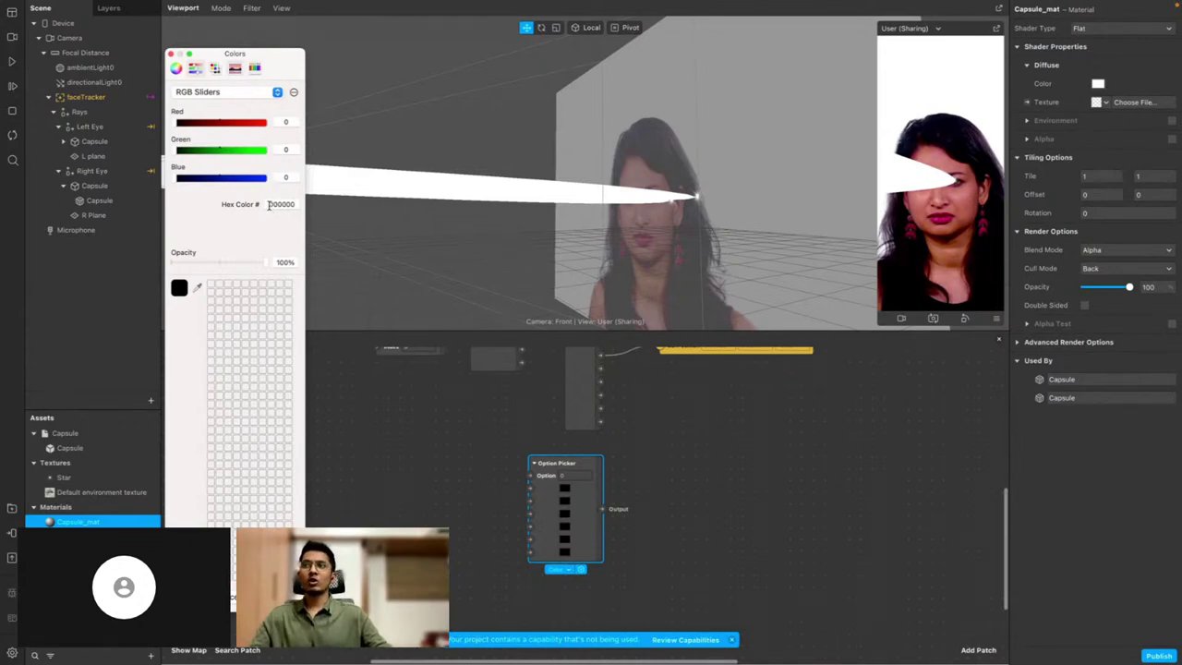
{"action": "left_click_drag", "start_coordinate": [269, 205], "coordinate": [302, 207]}
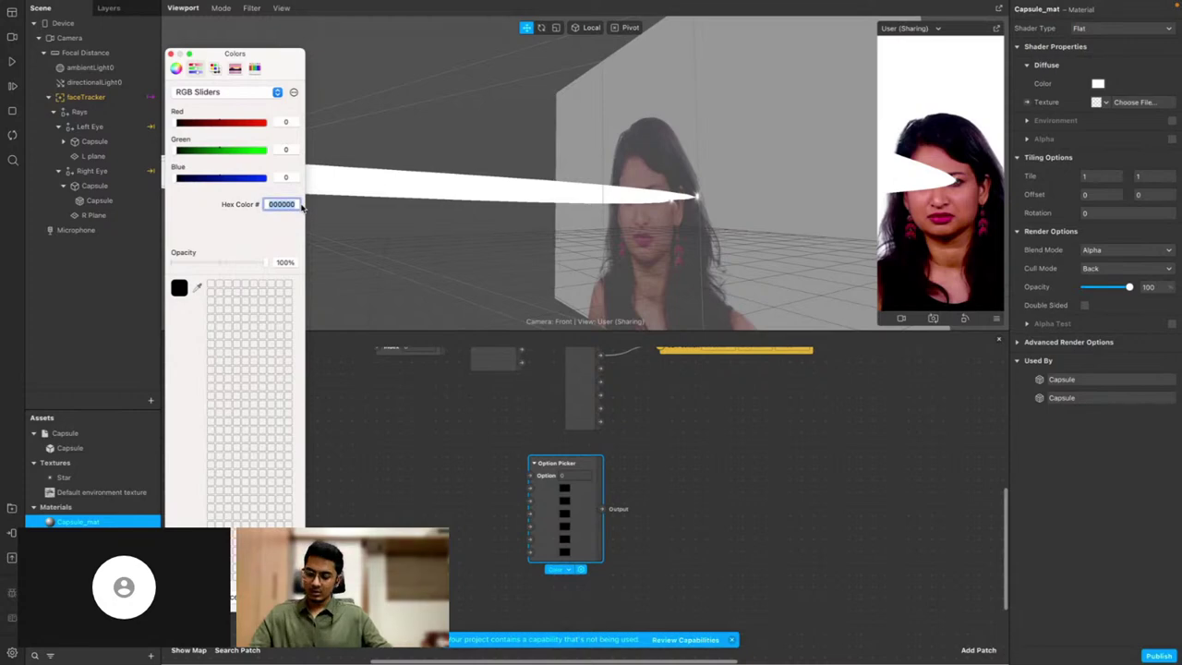
{"action": "key", "text": "super+v"}
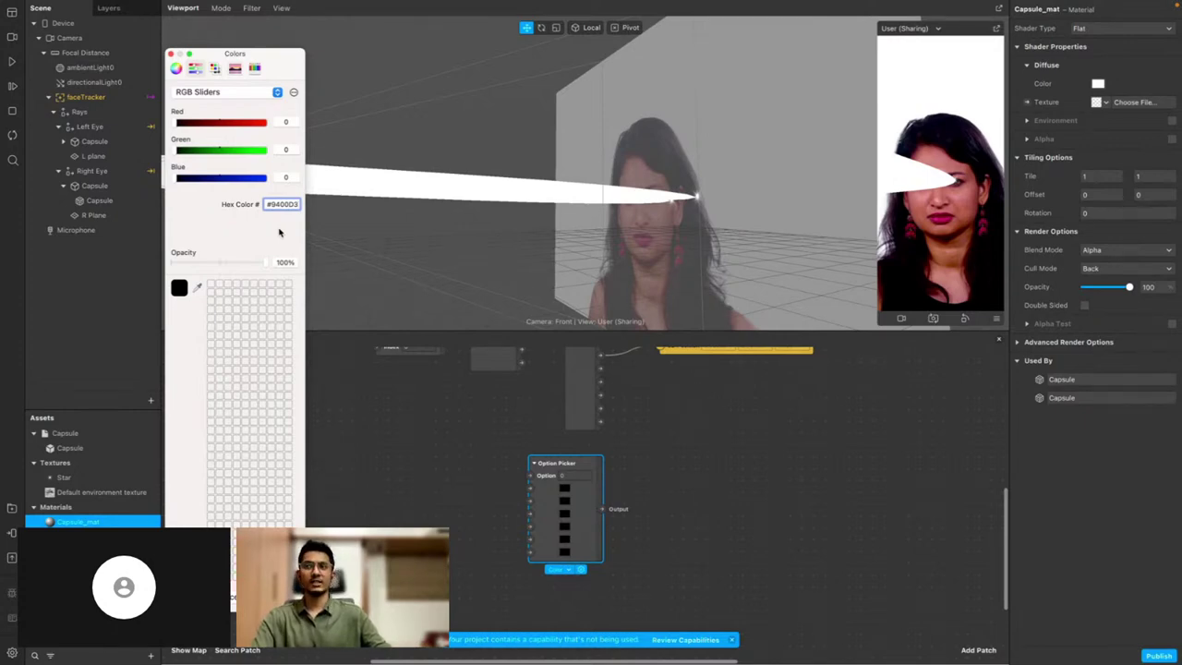
{"action": "key", "text": "Return"}
{"action": "left_click", "coordinate": [180, 306]}
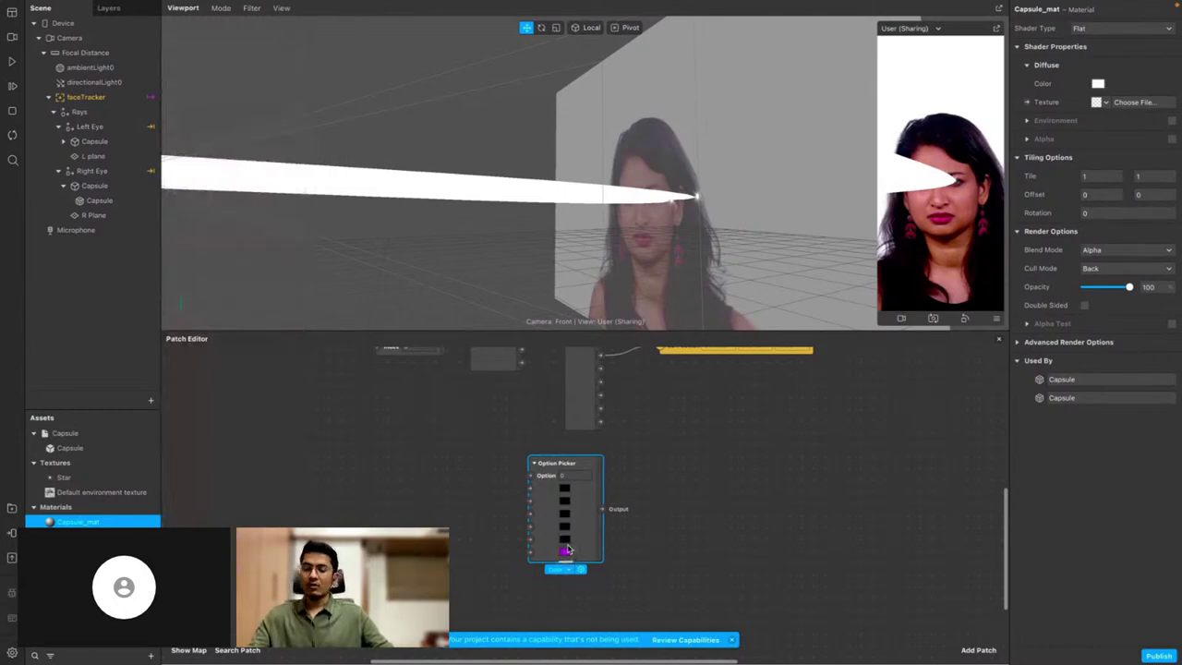
Copy the indigo hex code from the Chrome colour table and set the Option Picker's fifth colour to #4B0082 in Spark AR Studio
{"action": "key", "text": "super+Tab"}
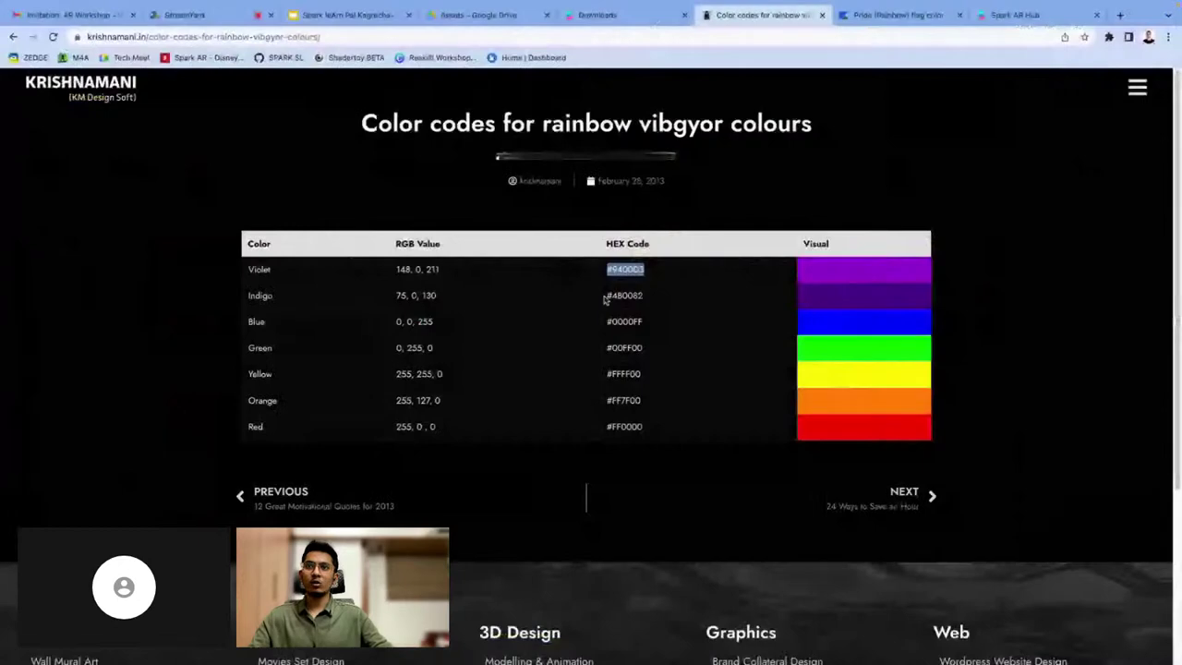
{"action": "left_click_drag", "start_coordinate": [607, 296], "coordinate": [648, 300]}
{"action": "key", "text": "super+c"}
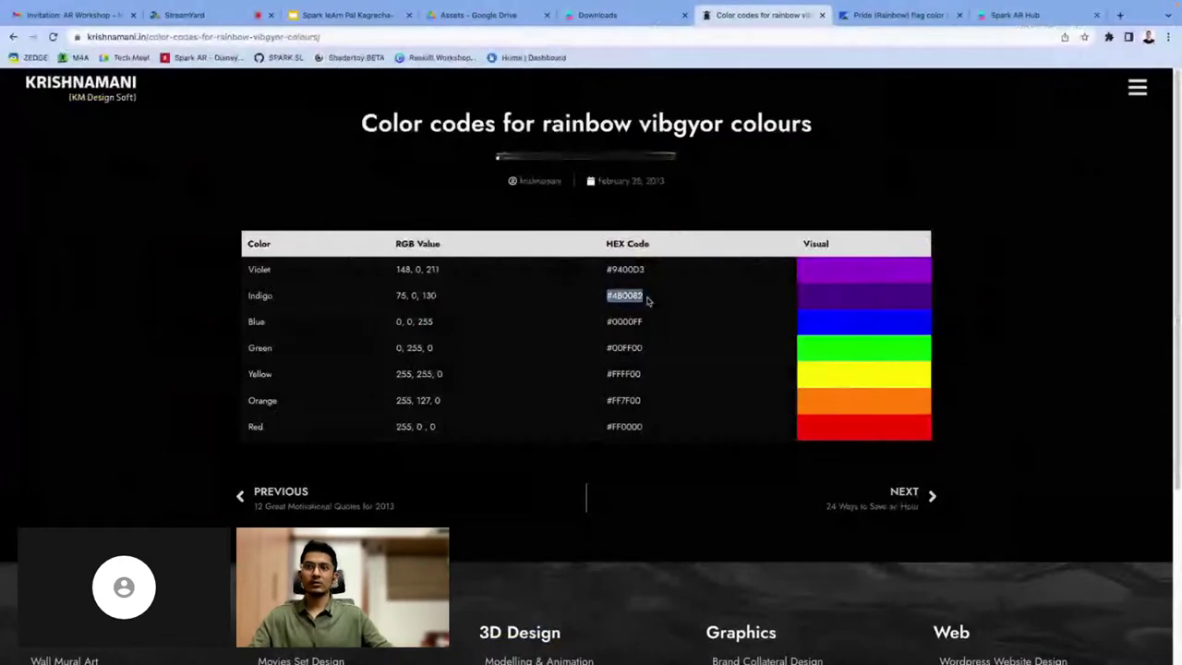
{"action": "key", "text": "super+Tab"}
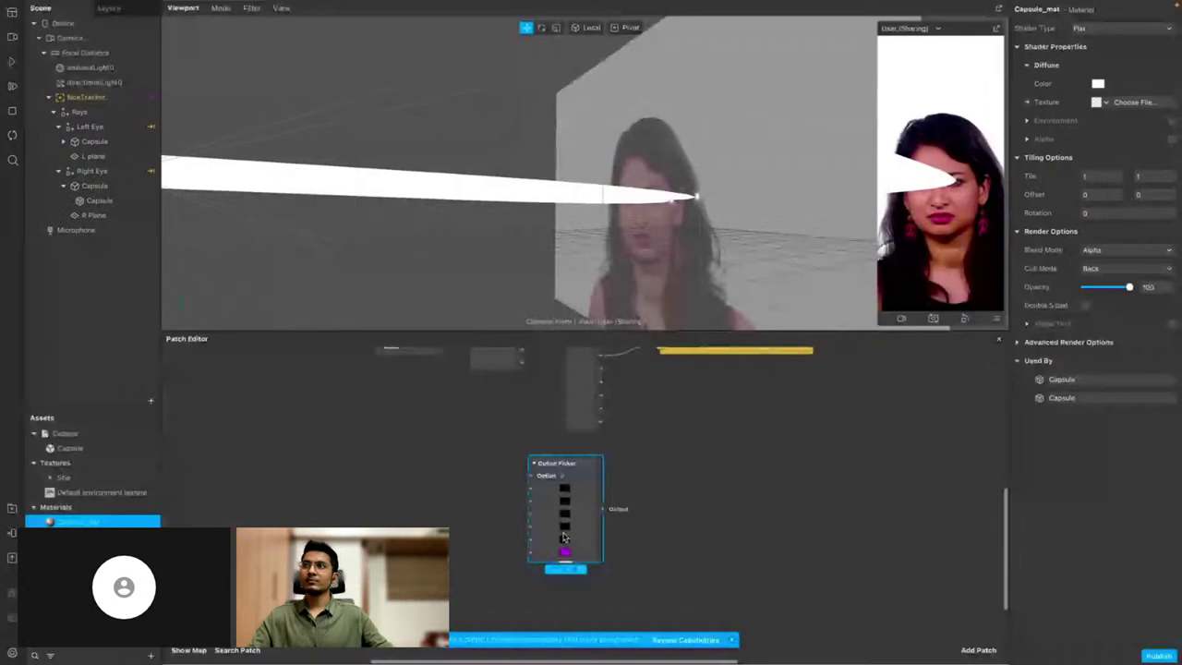
{"action": "left_click", "coordinate": [565, 547]}
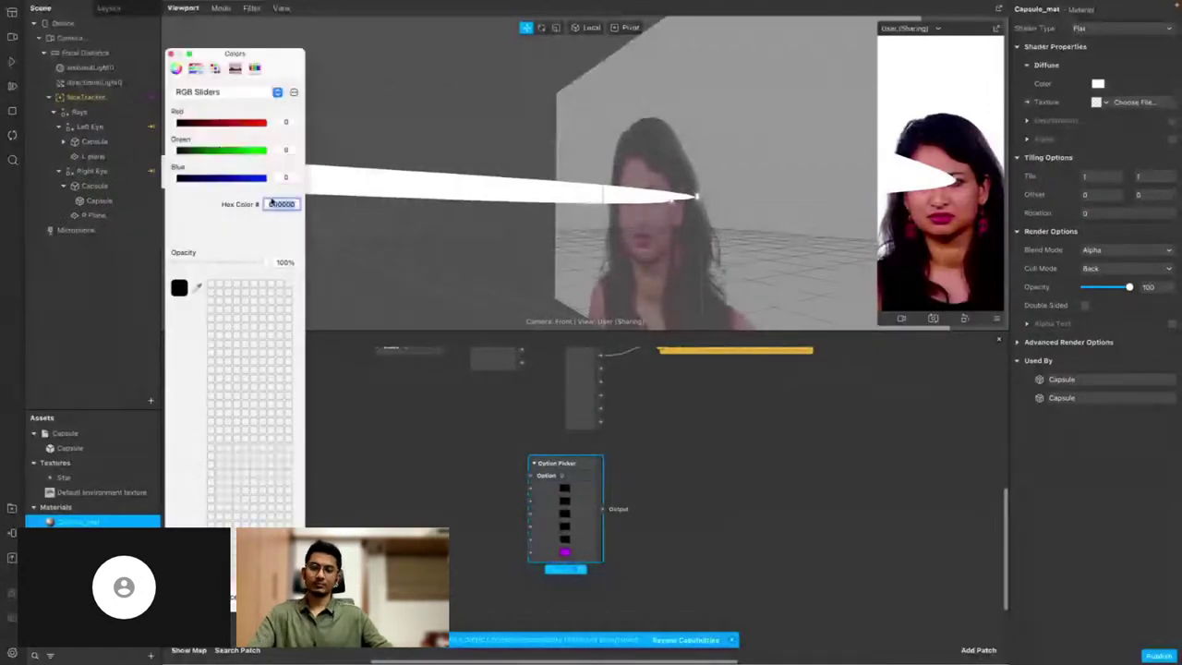
{"action": "key", "text": "super+v"}
{"action": "key", "text": "Return"}
{"action": "left_click", "coordinate": [322, 333]}
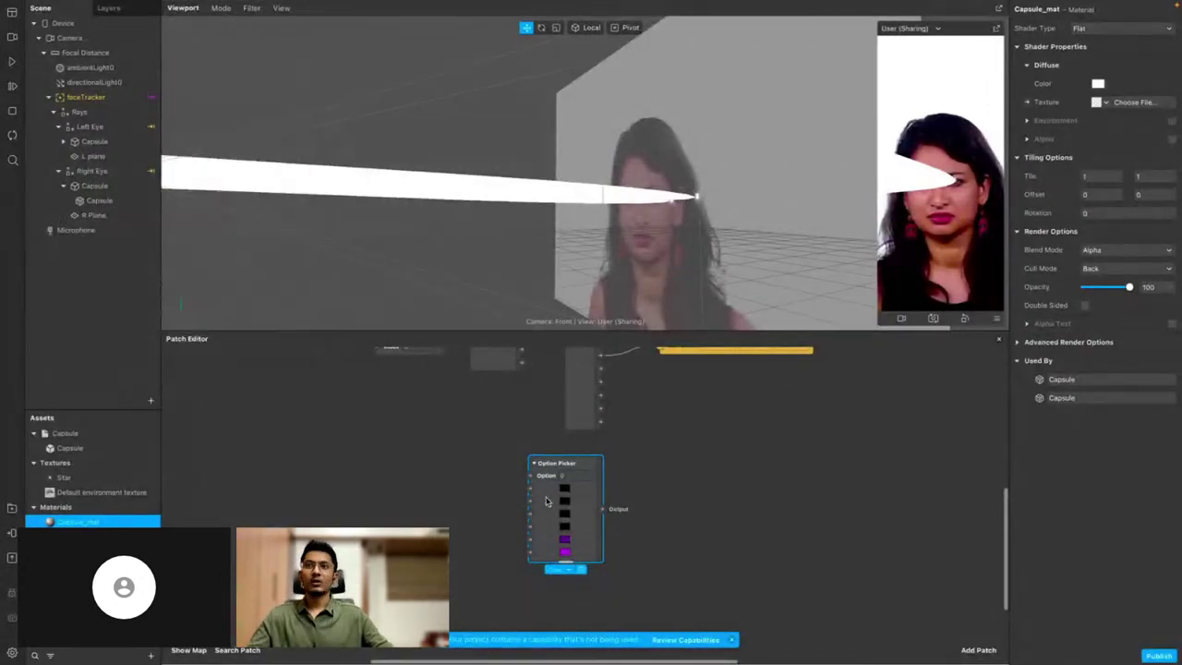
Copy the green hex code from the Chrome colour table and set the Option Picker's fourth colour to #00FF00 in Spark AR Studio
{"action": "key", "text": "super+Tab"}
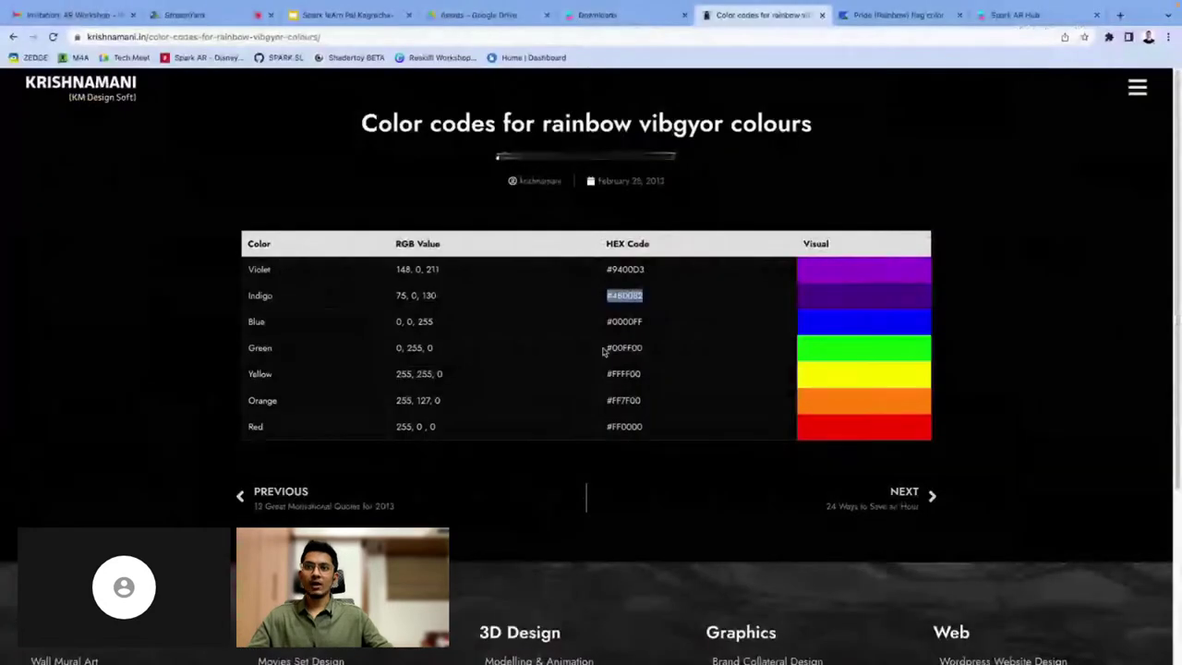
{"action": "left_click", "coordinate": [608, 348]}
{"action": "left_click_drag", "start_coordinate": [609, 348], "coordinate": [646, 352]}
{"action": "key", "text": "super+c"}
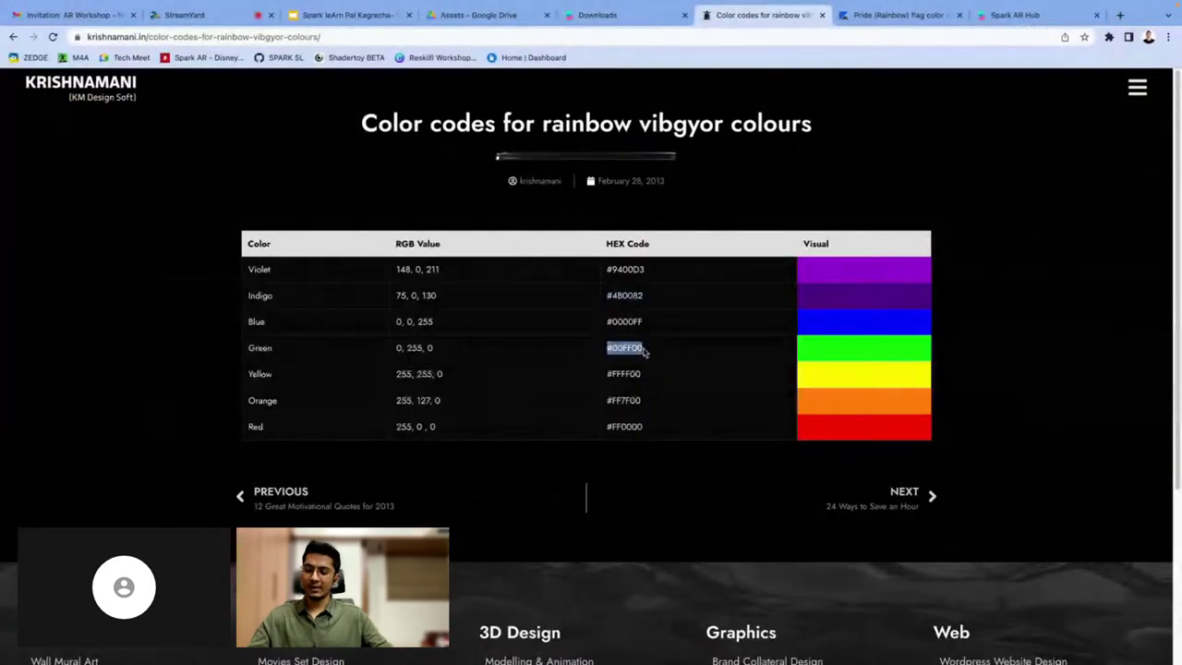
{"action": "key", "text": "super+Tab"}
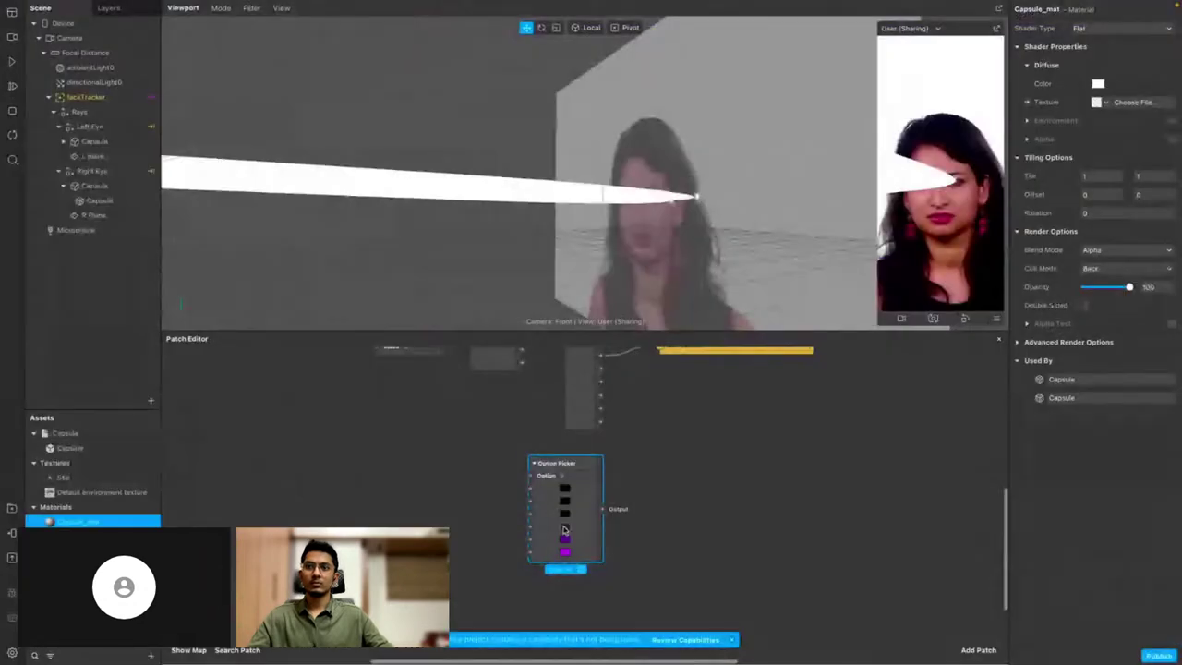
{"action": "left_click", "coordinate": [565, 528]}
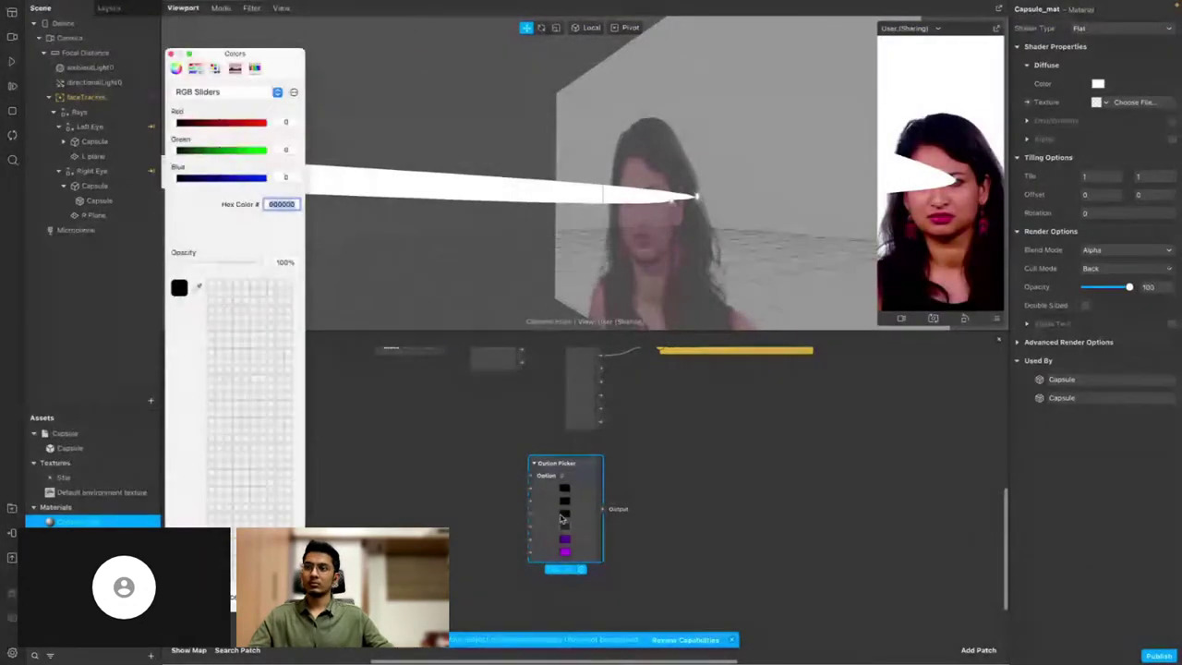
{"action": "key", "text": "super+v"}
{"action": "key", "text": "Return"}
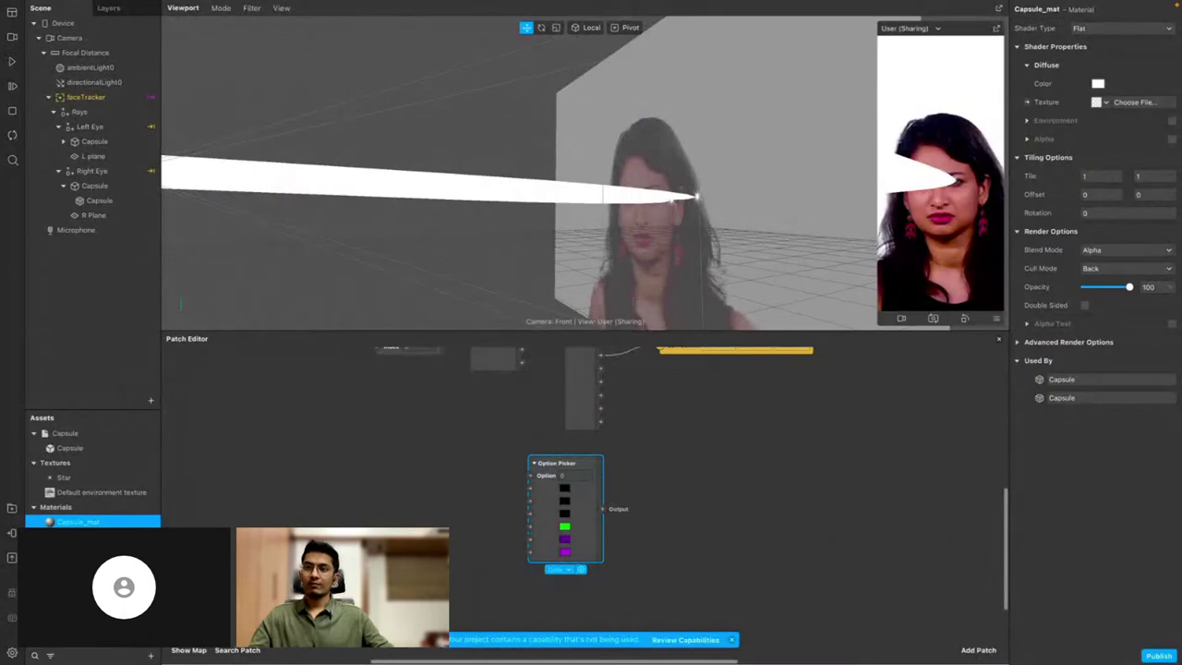
Copy the yellow hex code from the Chrome colour table and set the Option Picker's third colour to #FFFF00 in Spark AR Studio
{"action": "key", "text": "super+Tab"}
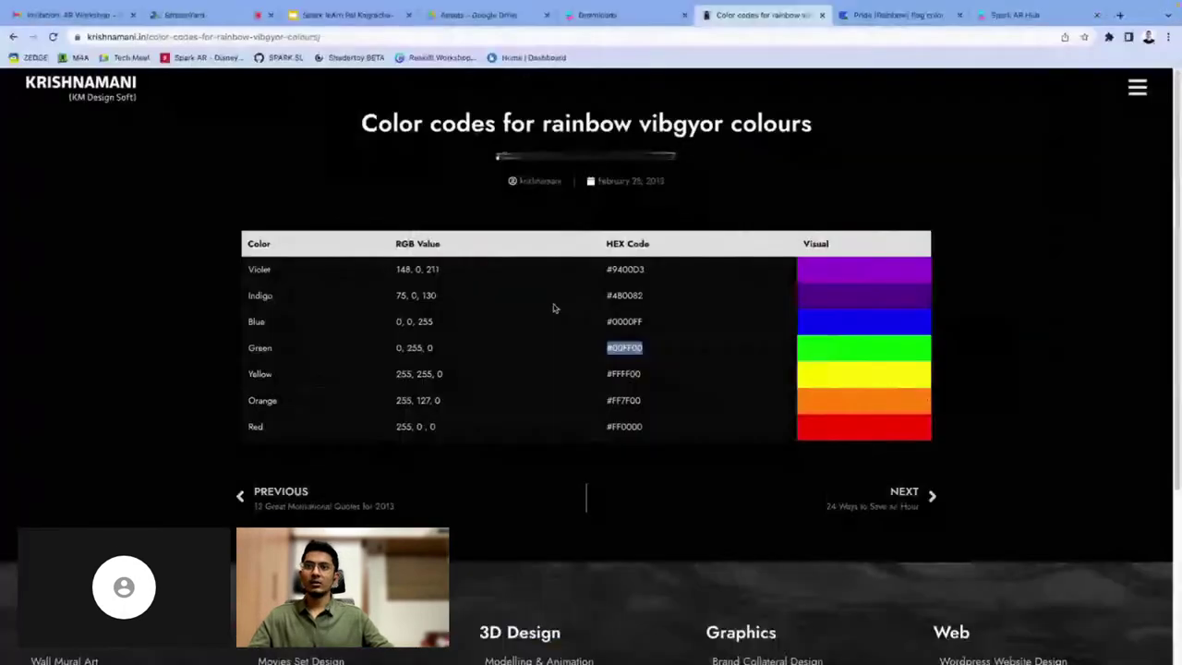
{"action": "left_click_drag", "start_coordinate": [606, 374], "coordinate": [653, 375]}
{"action": "key", "text": "super+c"}
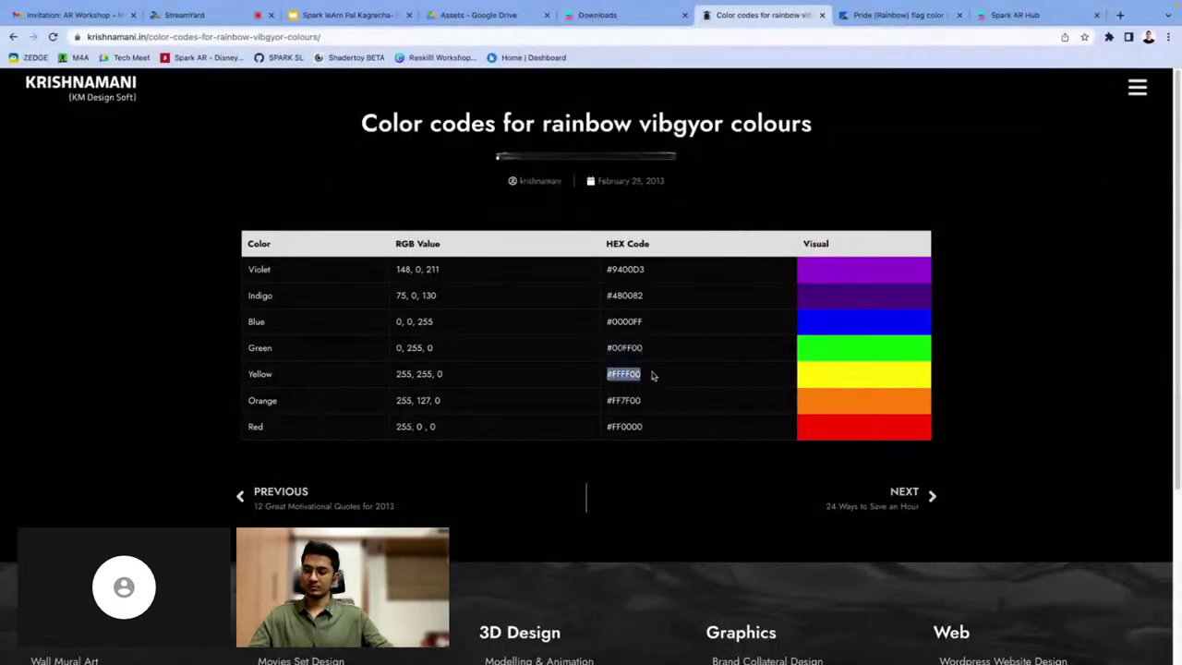
{"action": "key", "text": "super+Tab"}
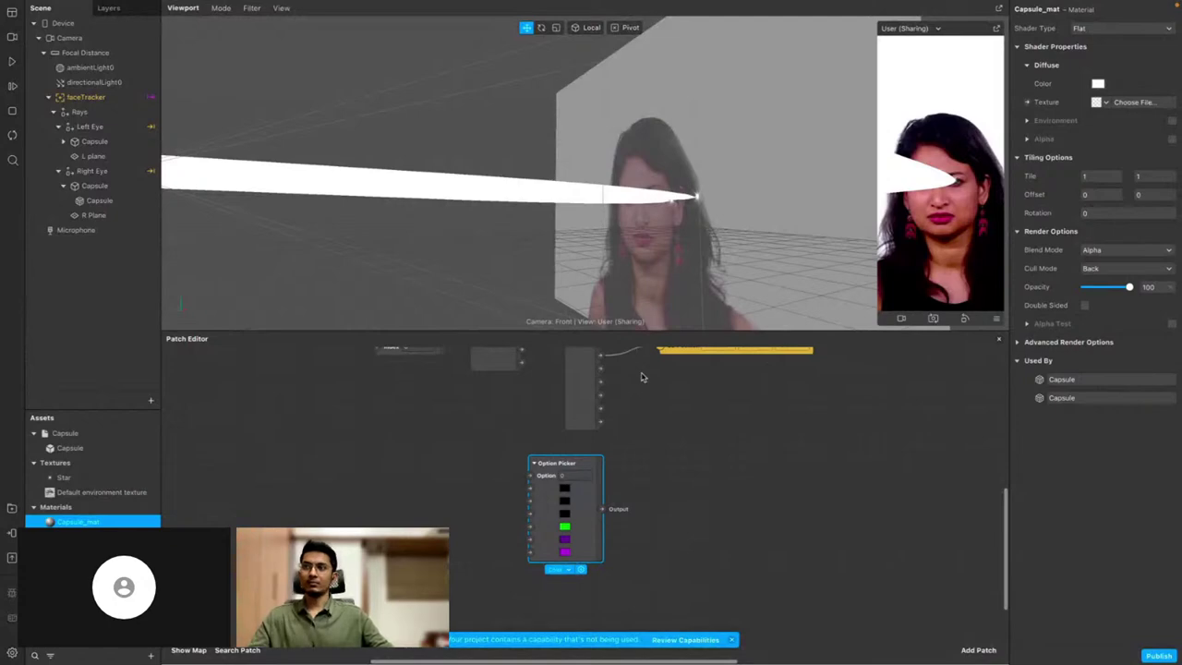
{"action": "left_click", "coordinate": [564, 513]}
{"action": "key", "text": "super+v"}
{"action": "left_click", "coordinate": [461, 480]}
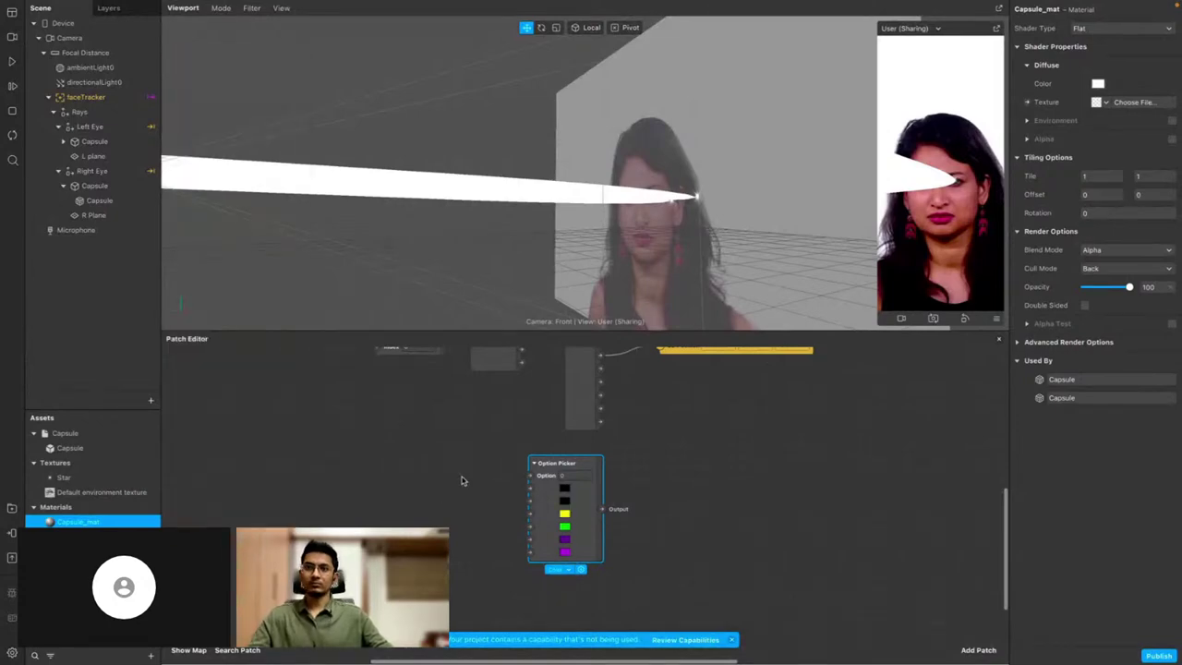
Copy the orange hex code #FF7F00 from the Chrome colour table and return to the Option Picker in Spark AR Studio
{"action": "key", "text": "super+Tab"}
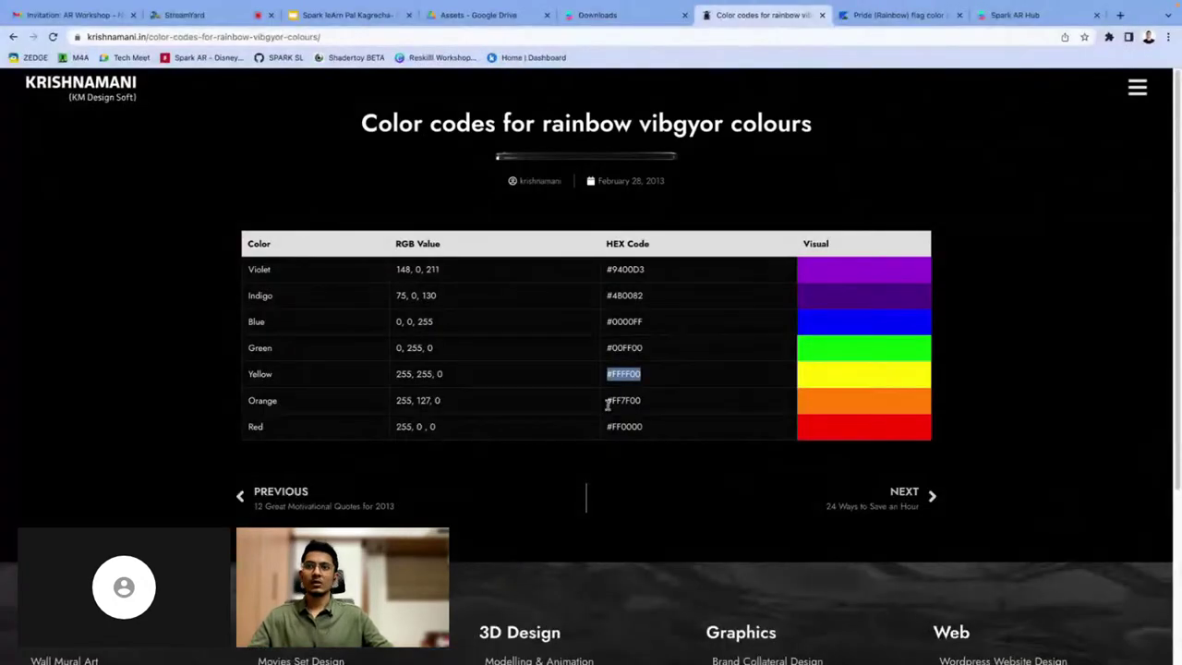
{"action": "left_click_drag", "start_coordinate": [605, 399], "coordinate": [652, 403]}
{"action": "key", "text": "super+c"}
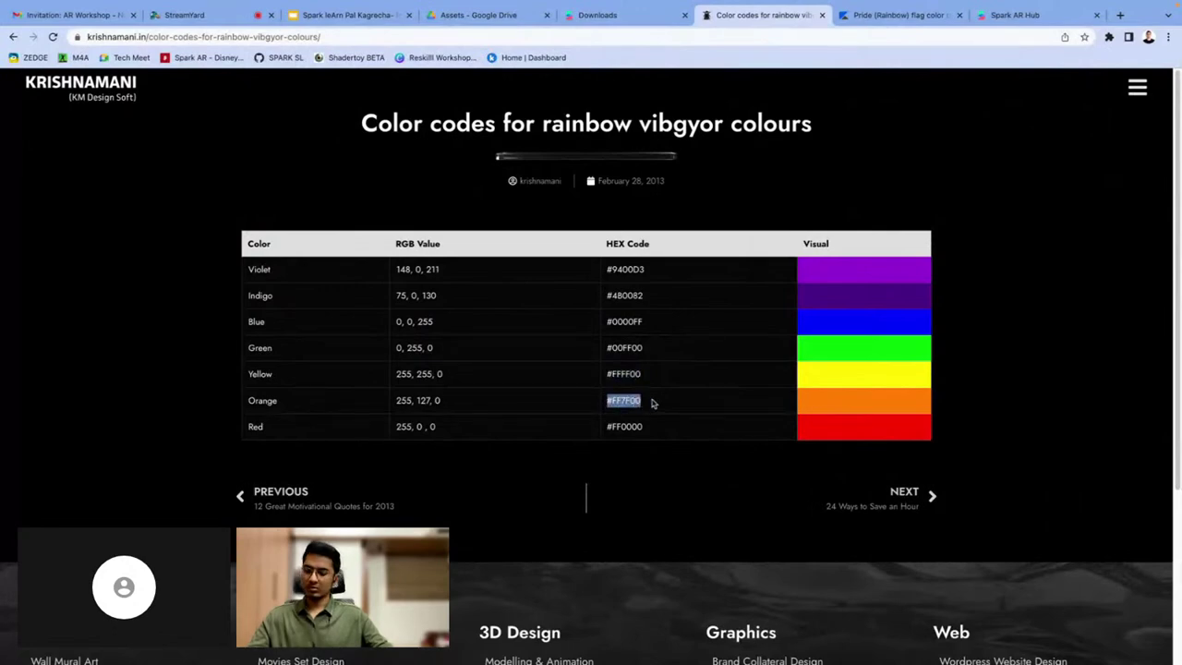
{"action": "key", "text": "super+Tab"}
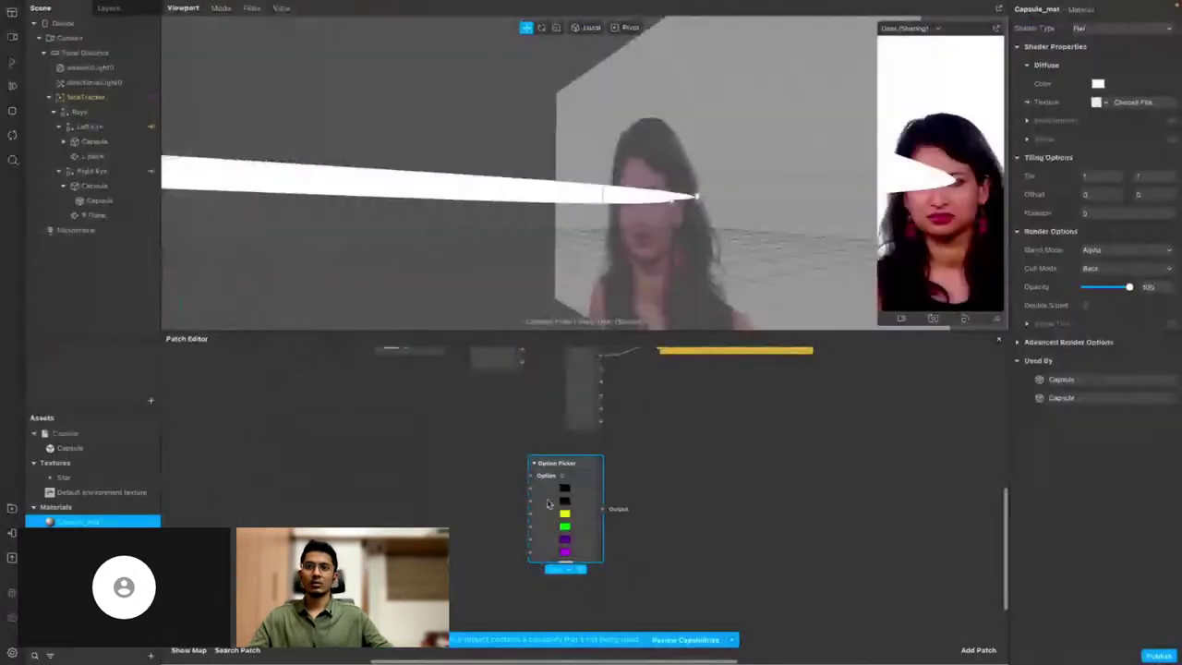
Set the second color of the Option Picker patch to orange, hex #FF7F00
{"action": "left_click", "coordinate": [564, 500]}
{"action": "key", "text": "super+v"}
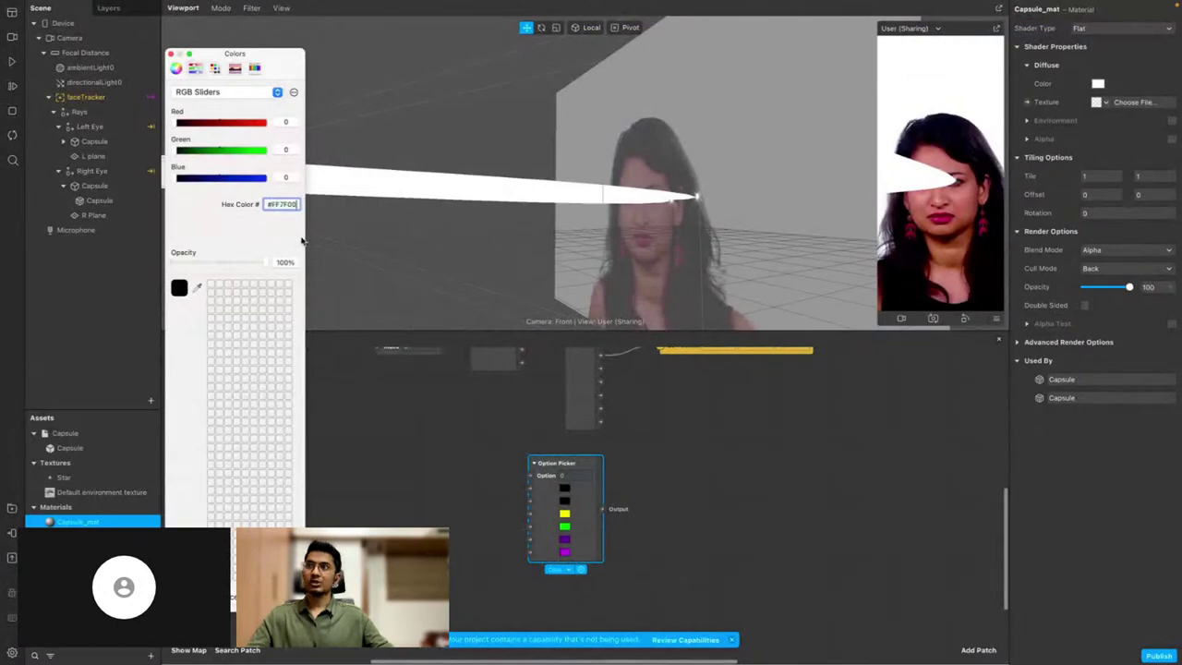
{"action": "key", "text": "Return"}
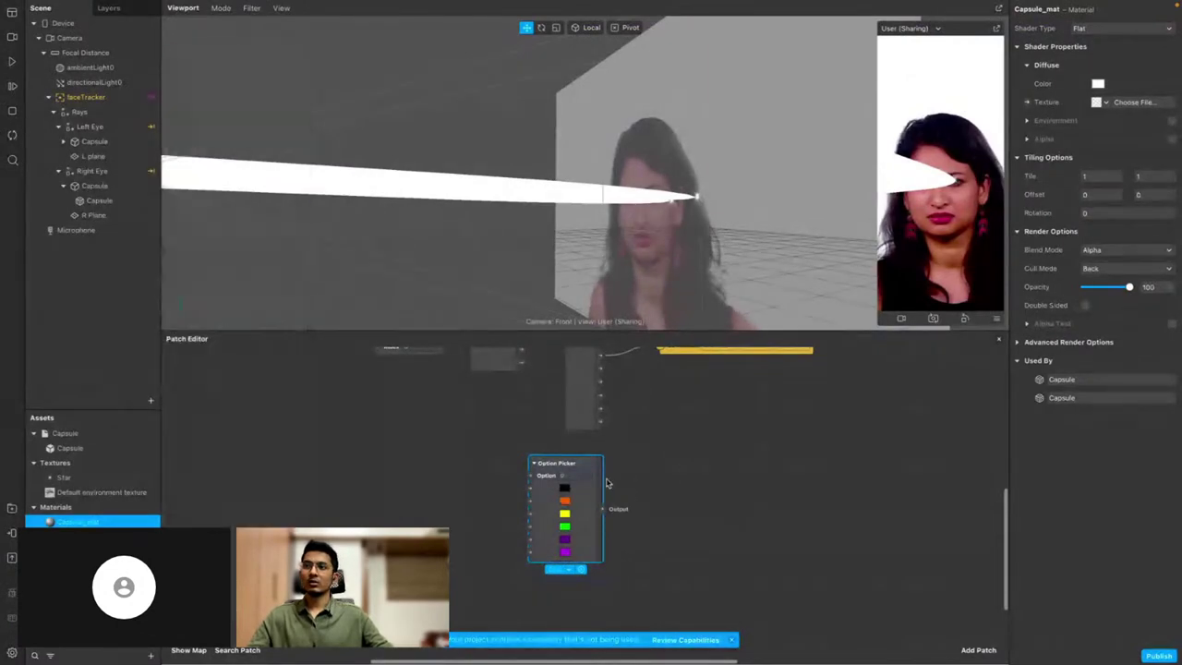
Set the Option Picker's first color to pure red, FF0000, and reposition the patch slightly lower in the graph
{"action": "left_click", "coordinate": [565, 492]}
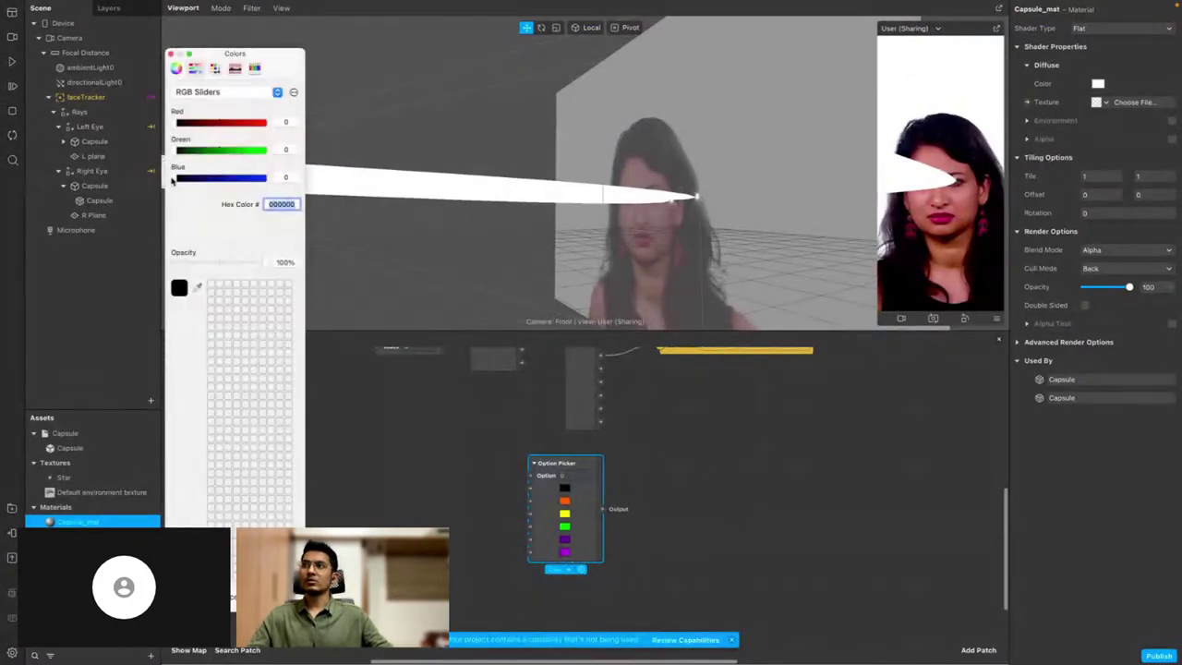
{"action": "mouse_move", "coordinate": [173, 179]}
{"action": "left_mouse_down"}
{"action": "mouse_move", "coordinate": [195, 180]}
{"action": "mouse_move", "coordinate": [171, 180]}
{"action": "left_mouse_up"}
{"action": "left_click_drag", "start_coordinate": [176, 122], "coordinate": [272, 123]}
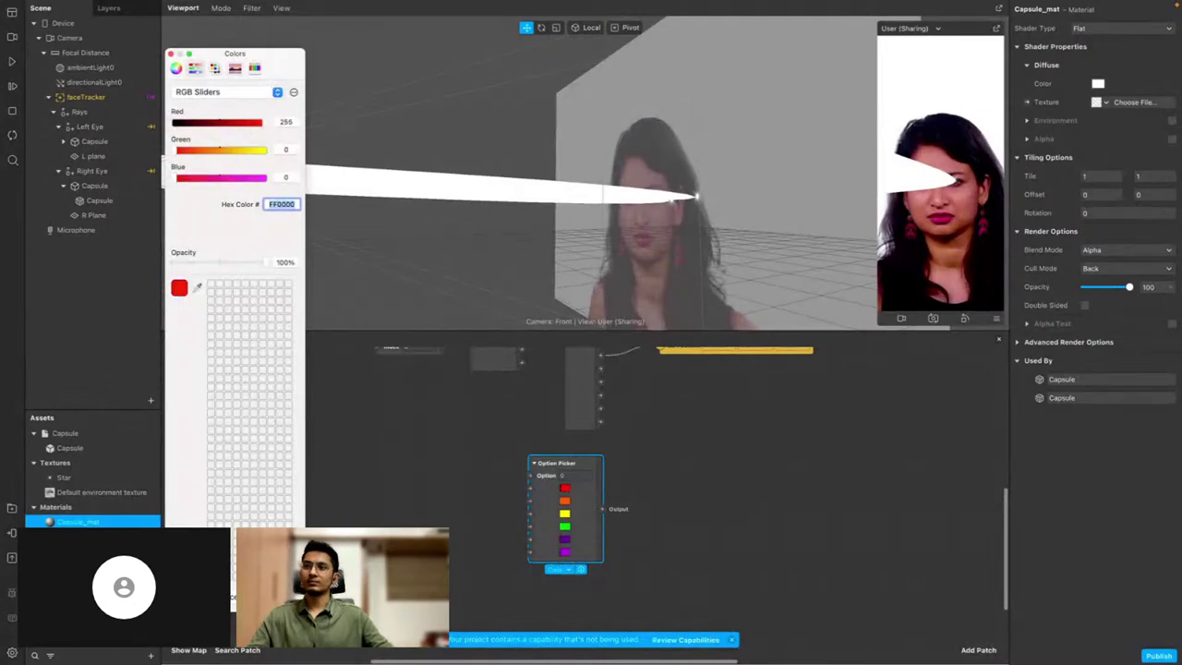
{"action": "left_click", "coordinate": [540, 512]}
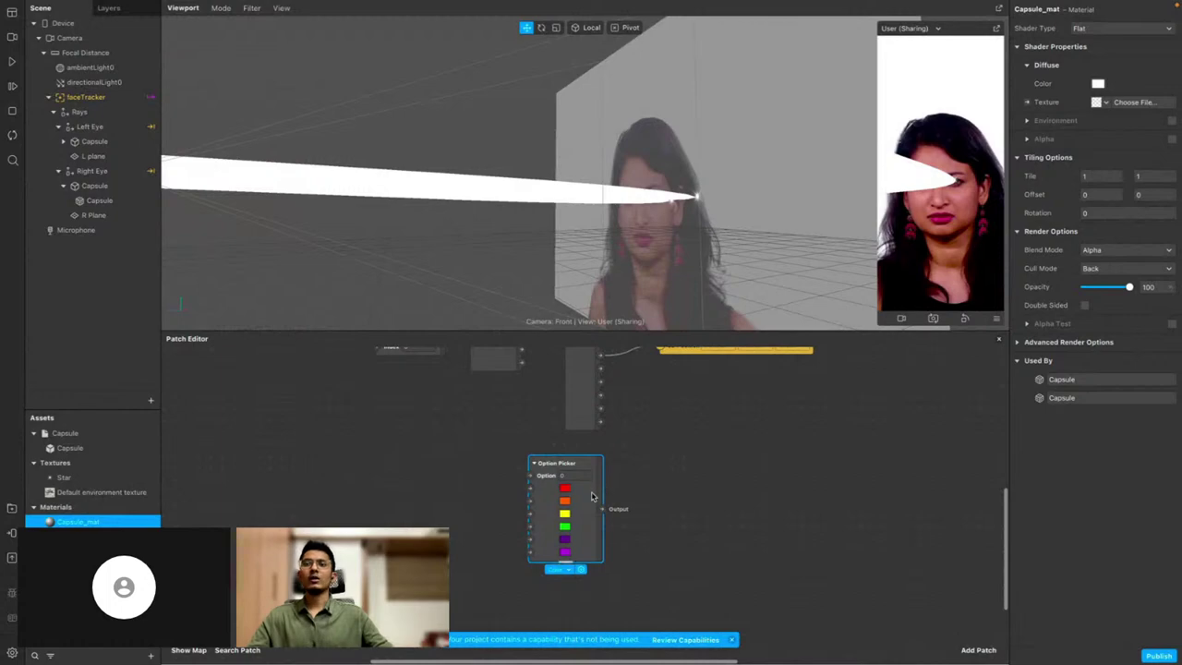
{"action": "left_click_drag", "start_coordinate": [576, 489], "coordinate": [534, 490]}
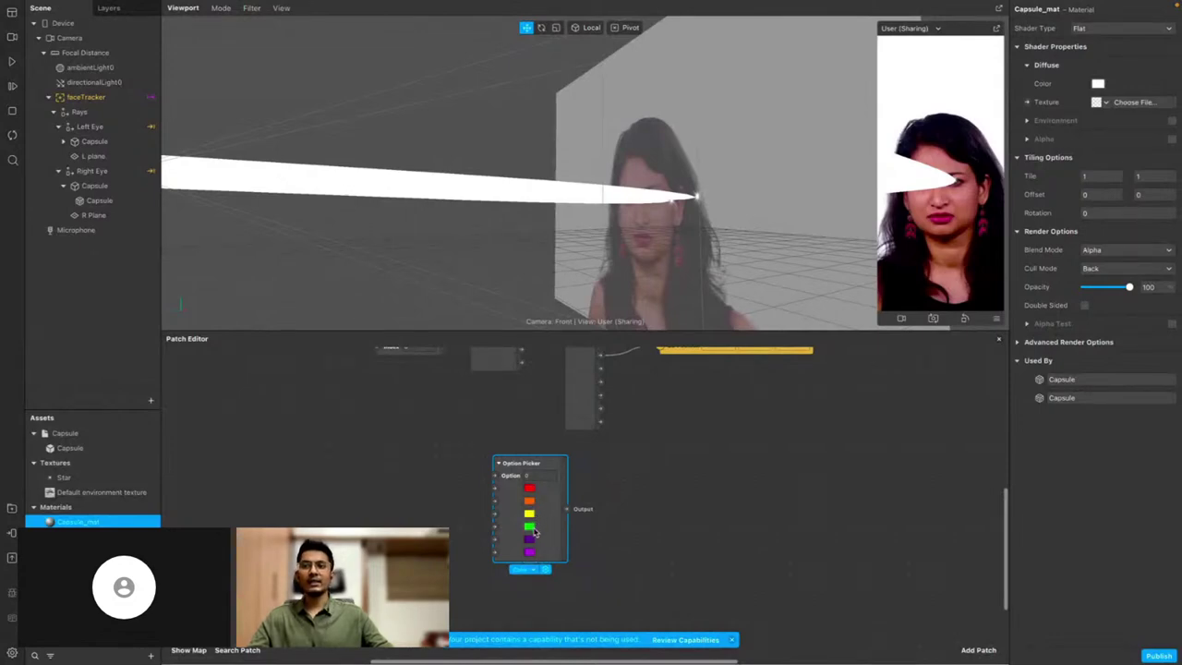
{"action": "left_click", "coordinate": [604, 517]}
{"action": "left_click_drag", "start_coordinate": [567, 488], "coordinate": [598, 501]}
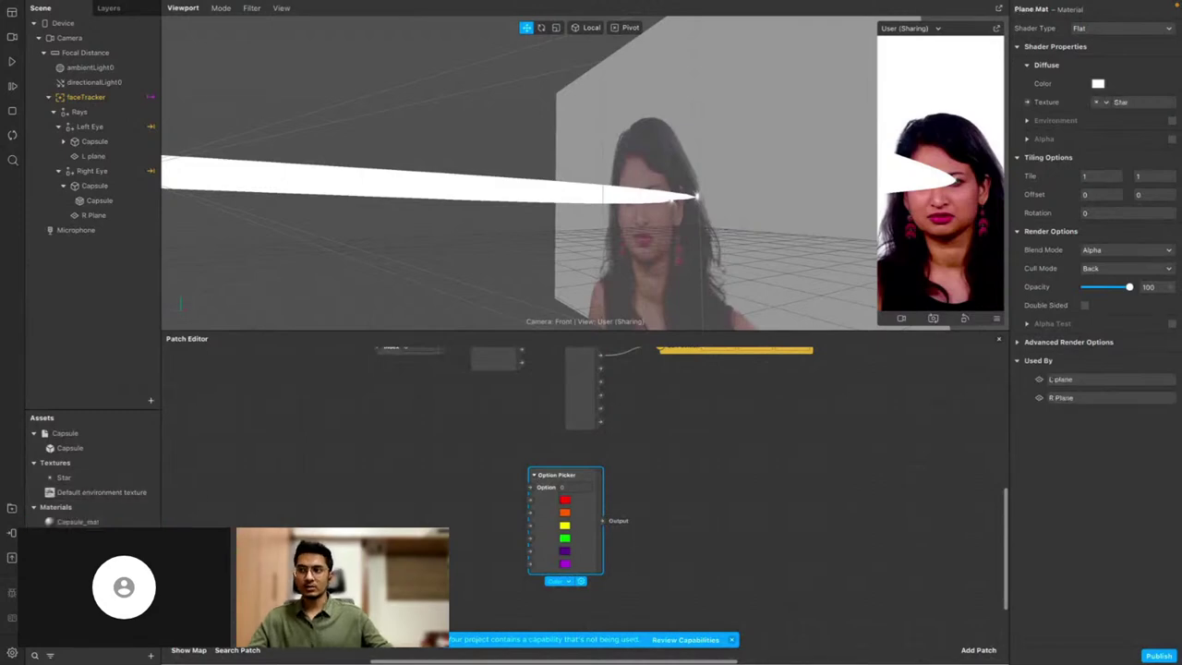
Create a patch for Capsule_mat's diffuse texture and place it to the right of the Option Picker patch
{"action": "left_click", "coordinate": [1027, 103]}
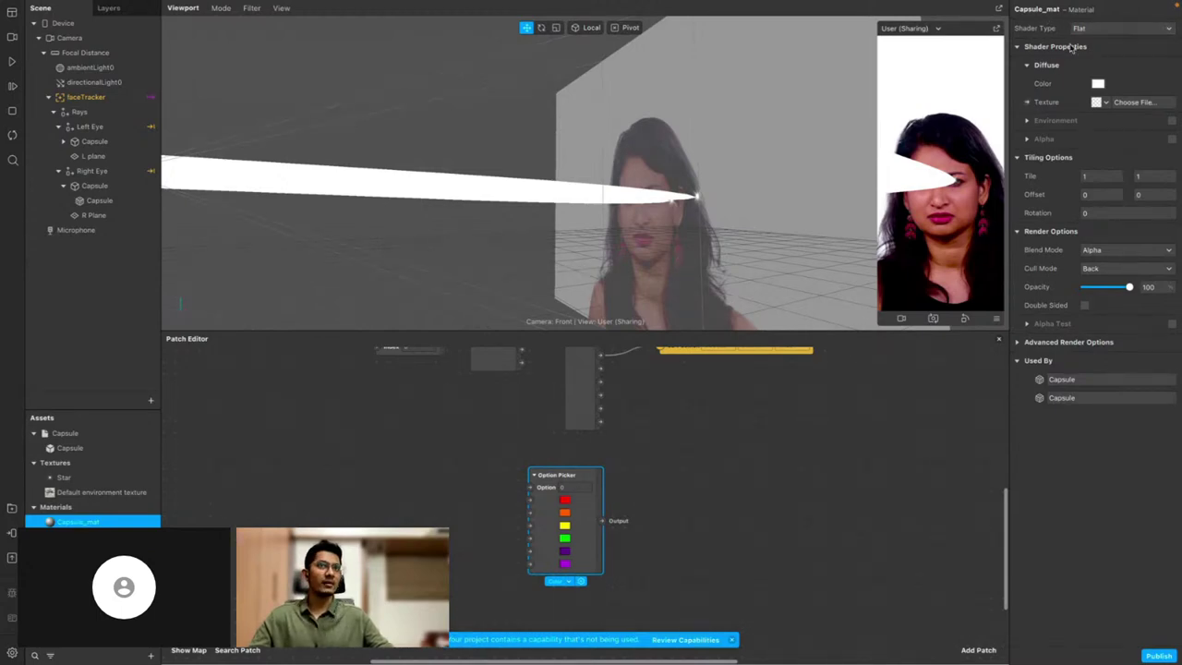
{"action": "left_click", "coordinate": [1028, 102]}
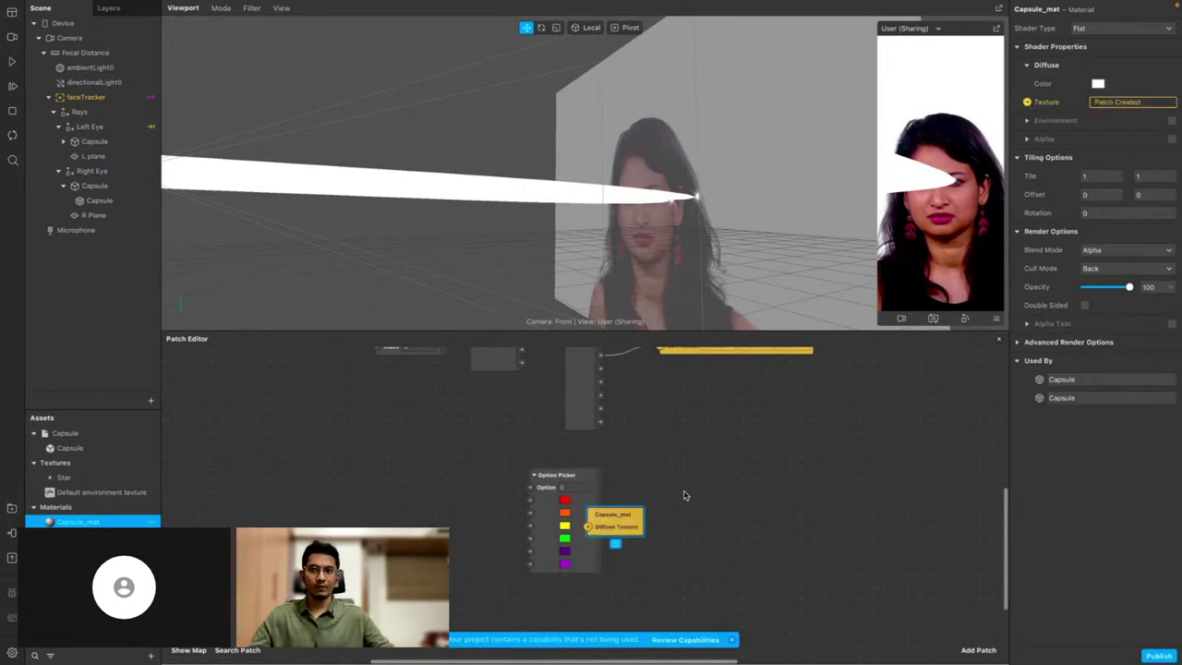
{"action": "left_click_drag", "start_coordinate": [634, 517], "coordinate": [717, 490]}
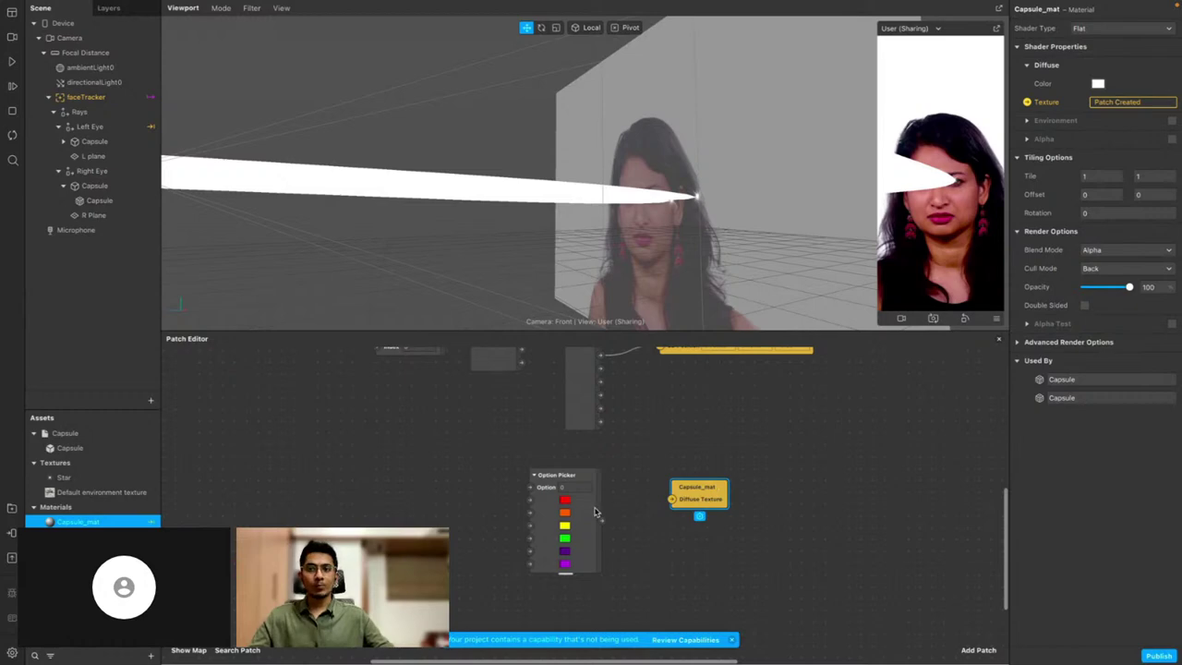
Rename the Option Picker patch to Pride Colors and connect its output to Capsule_mat's Diffuse Texture input
{"action": "left_click", "coordinate": [594, 512]}
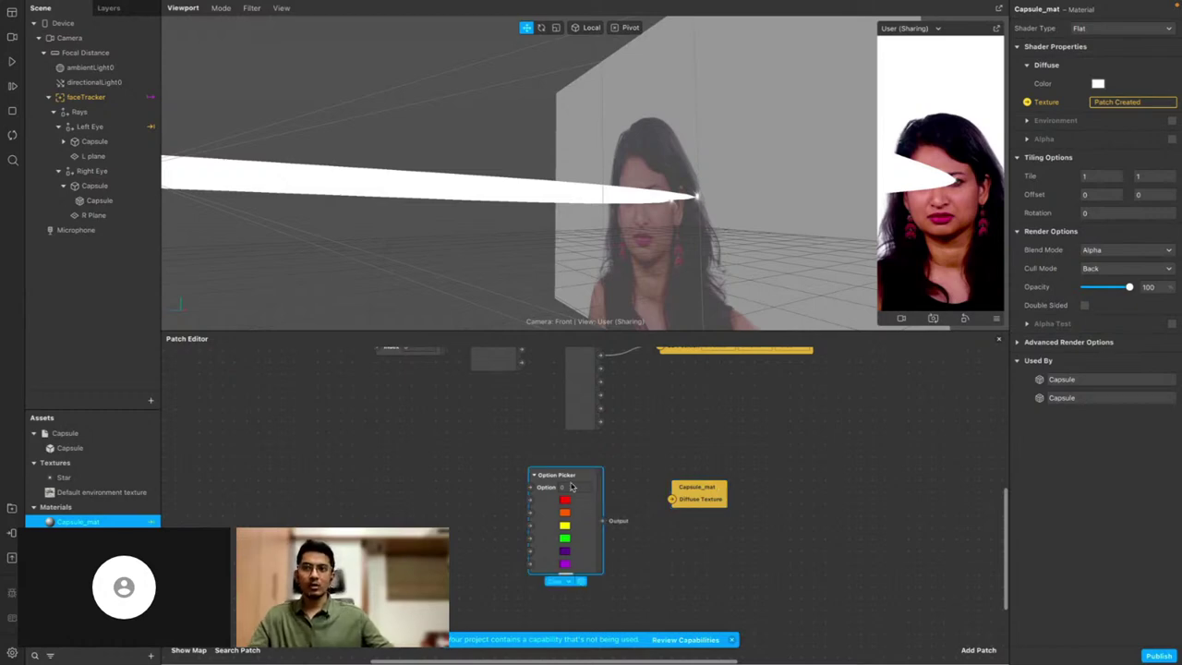
{"action": "double_click", "coordinate": [567, 477]}
{"action": "type", "text": "c"}
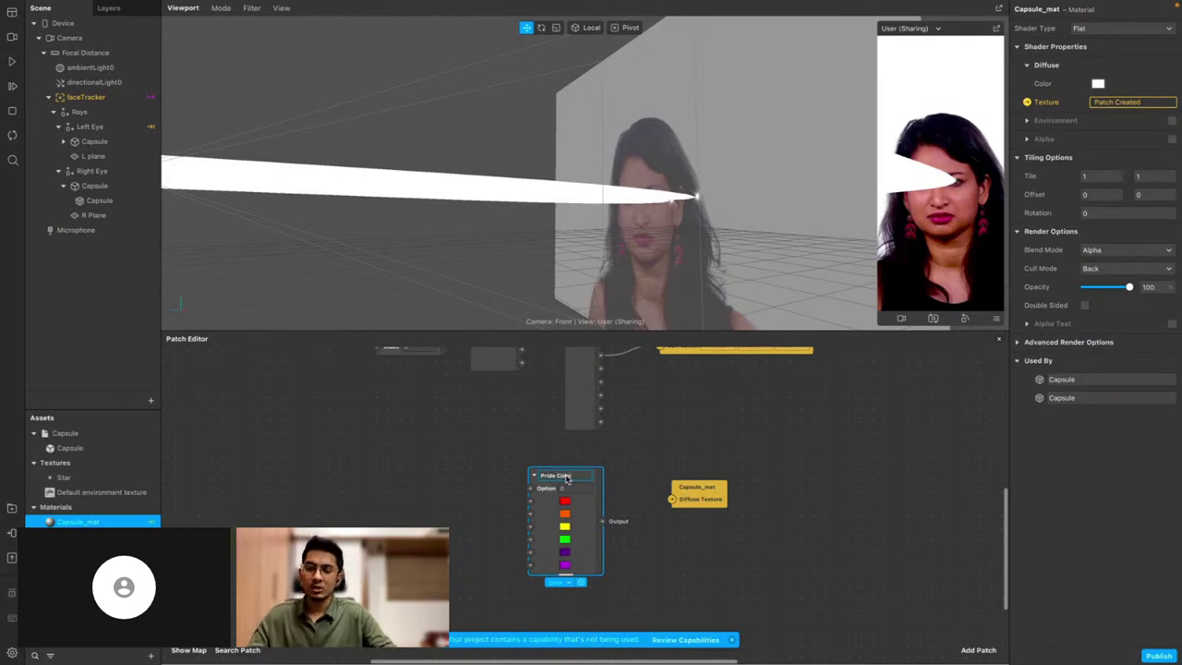
{"action": "key", "text": "Return"}
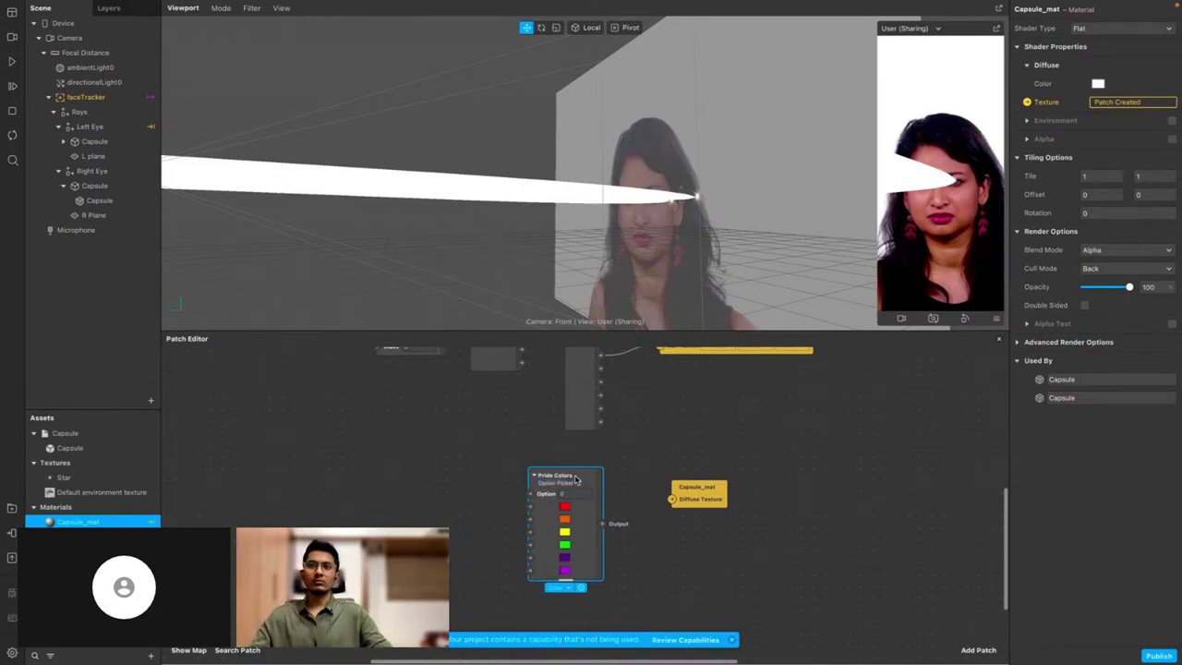
{"action": "left_click_drag", "start_coordinate": [602, 524], "coordinate": [672, 501]}
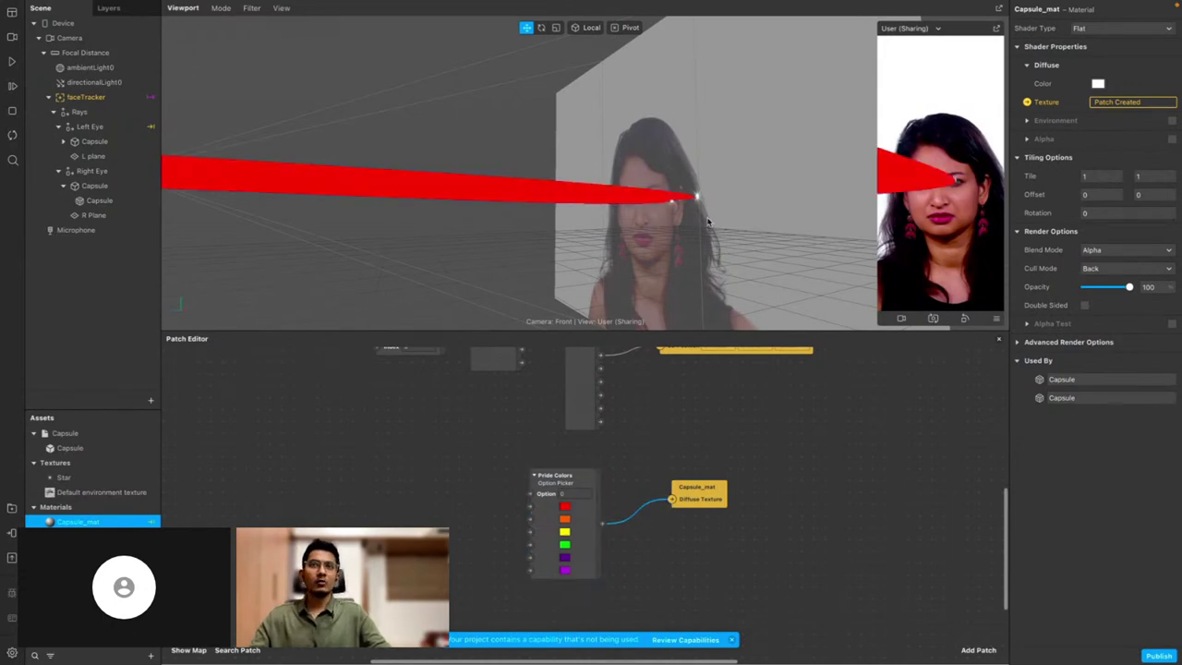
Cycle the Pride Colors option up to 5 and back to 0 to preview the colors on the eye rays
{"action": "left_click", "coordinate": [572, 494]}
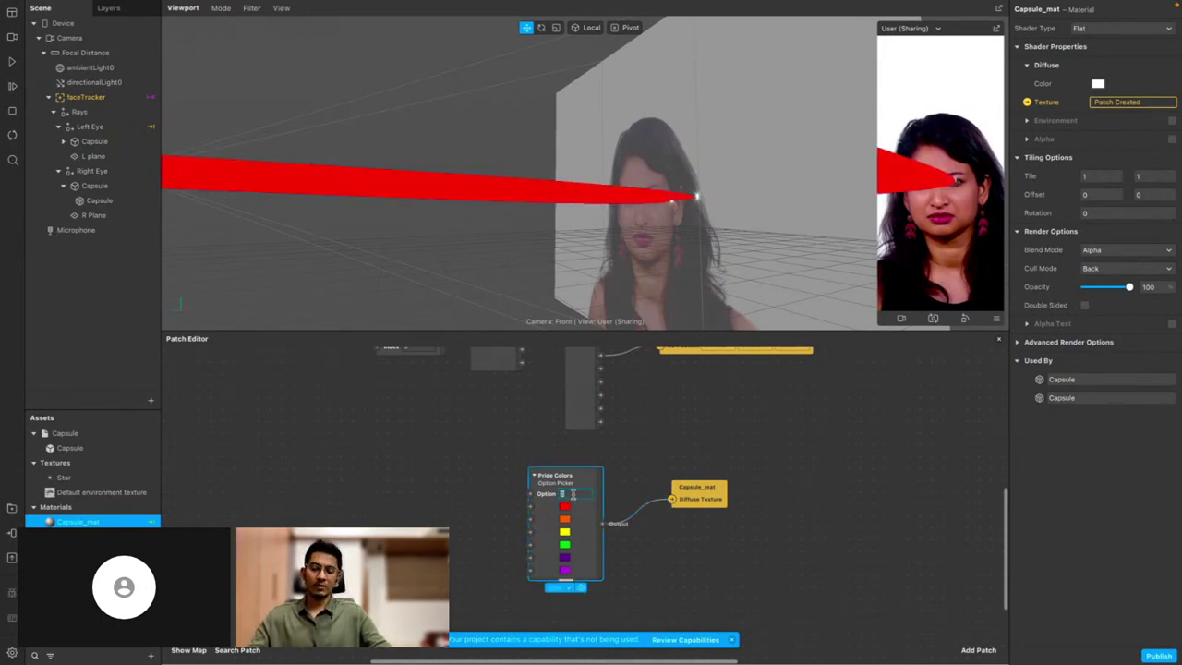
{"action": "key", "text": "Up"}
{"action": "key", "text": "Up"}
{"action": "key", "text": "Up"}
{"action": "key", "text": "Up"}
{"action": "key", "text": "Up"}
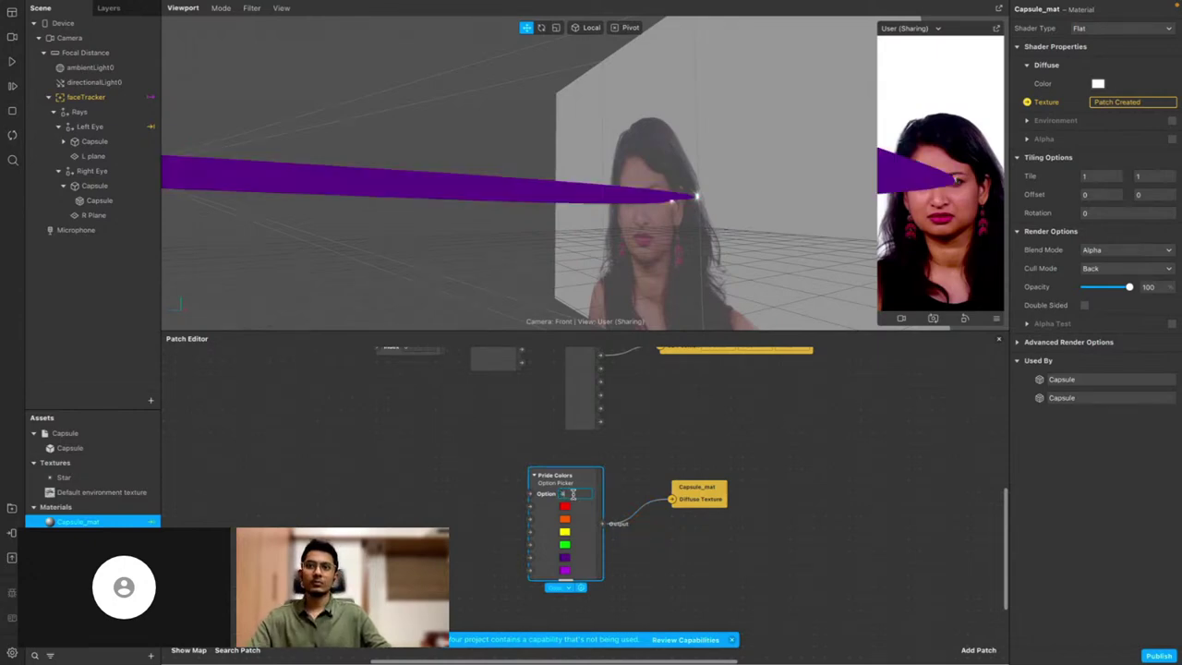
{"action": "key", "text": "Up"}
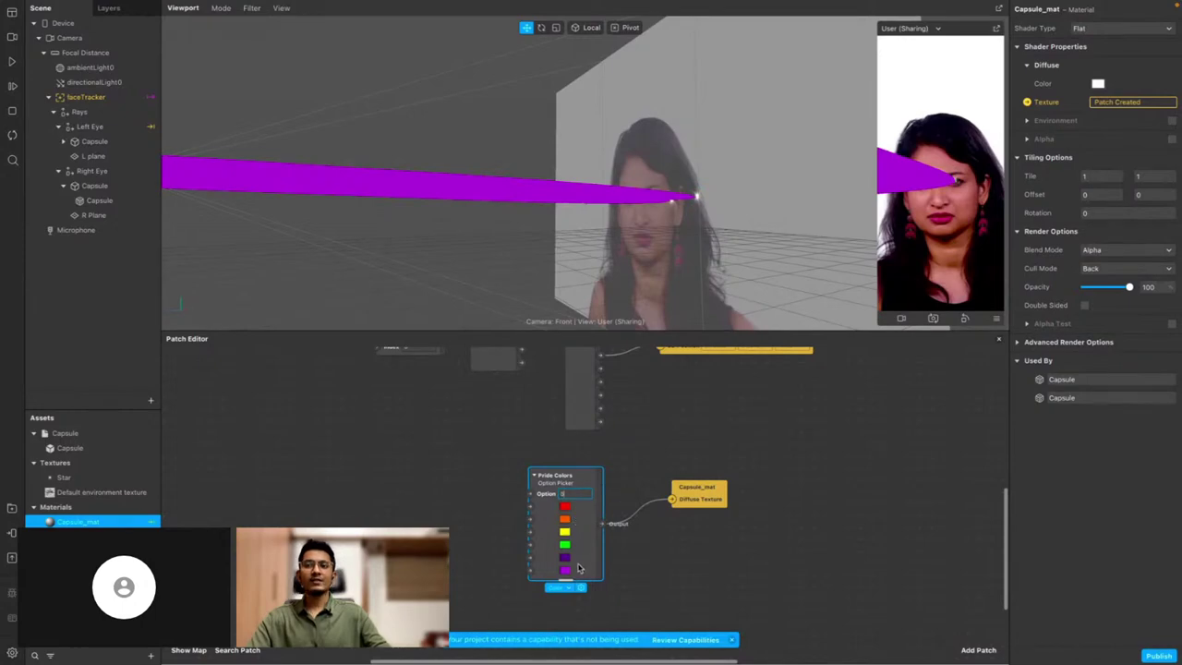
{"action": "key", "text": "Down"}
{"action": "key", "text": "Down"}
{"action": "key", "text": "Down"}
{"action": "key", "text": "Down"}
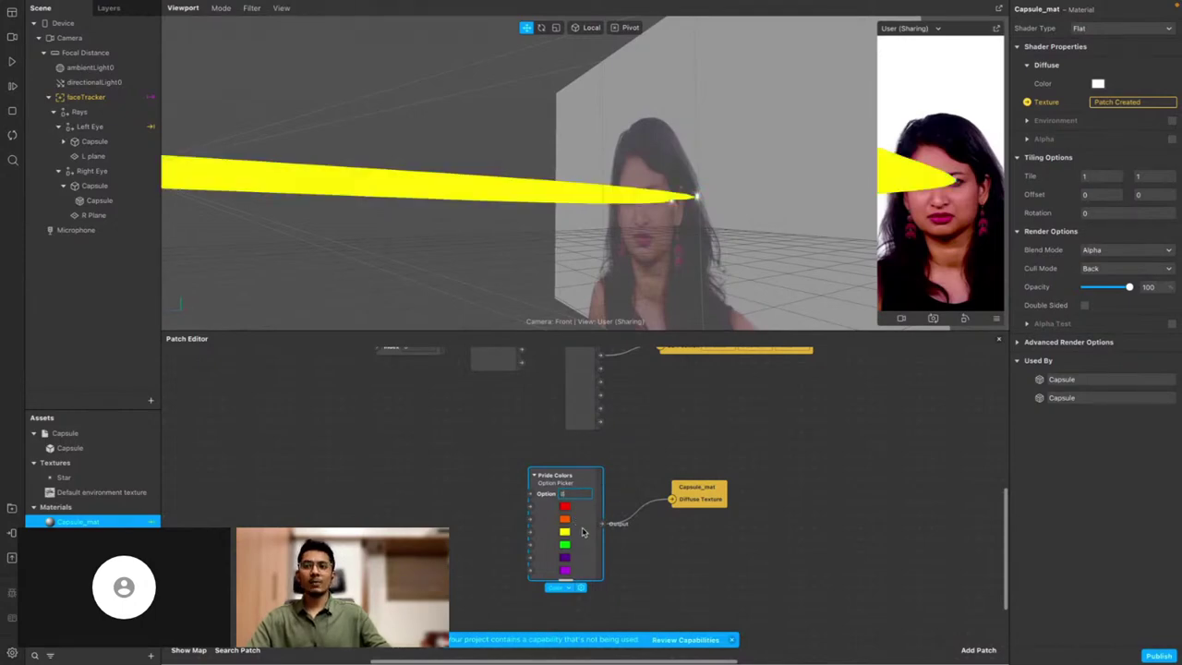
{"action": "key", "text": "Down"}
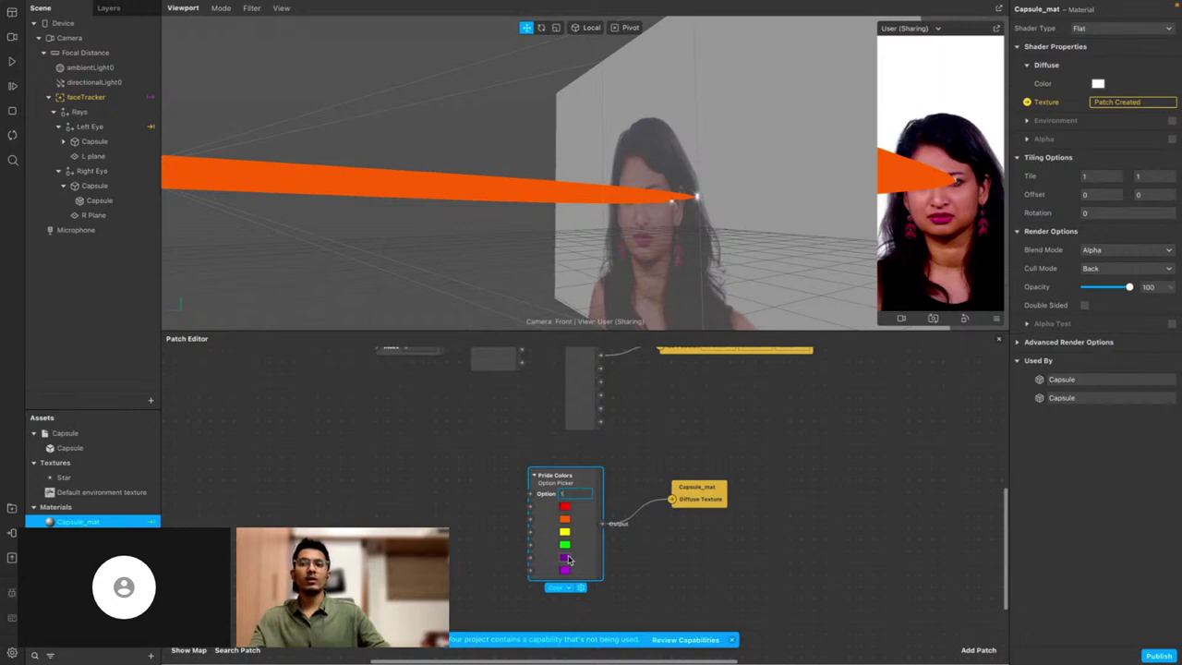
{"action": "left_click", "coordinate": [622, 572]}
{"action": "type", "text": "0"}
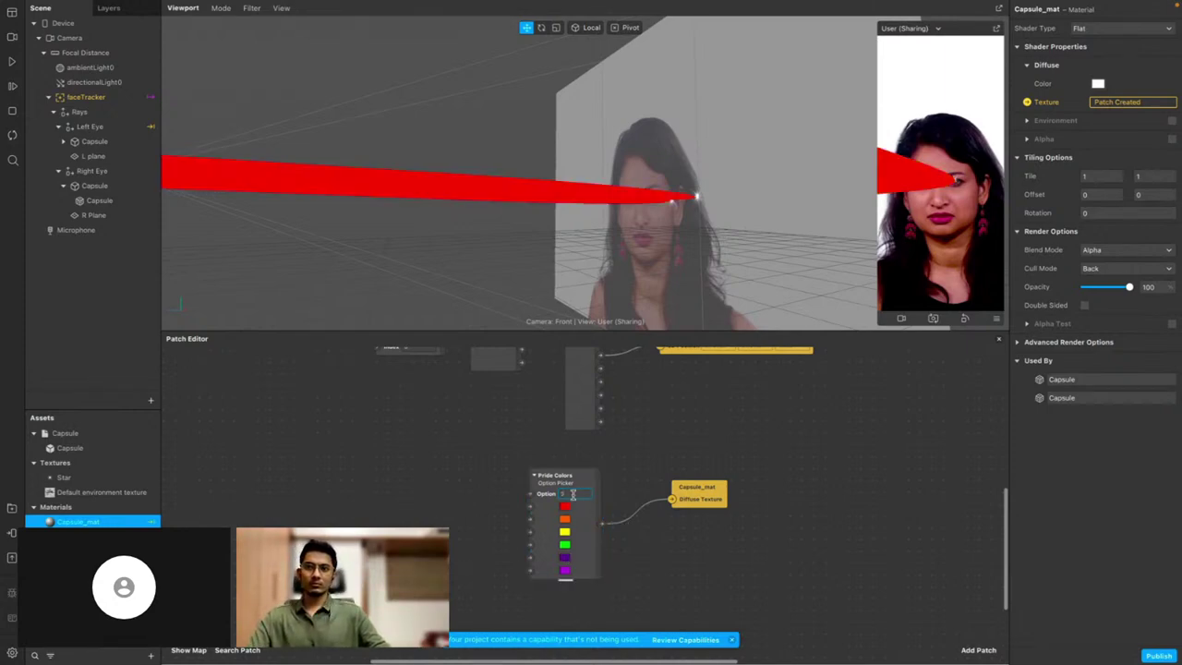
{"action": "key", "text": "Return"}
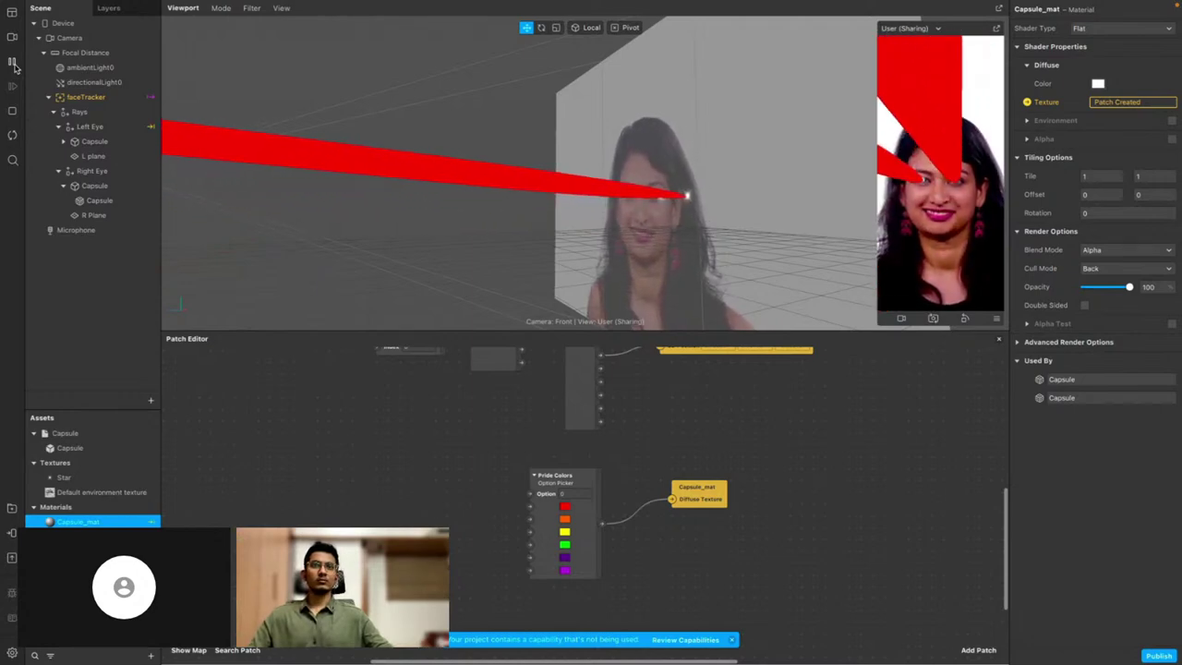
Set the blend mode of Capsule_mat to Add
{"action": "left_click", "coordinate": [1094, 255]}
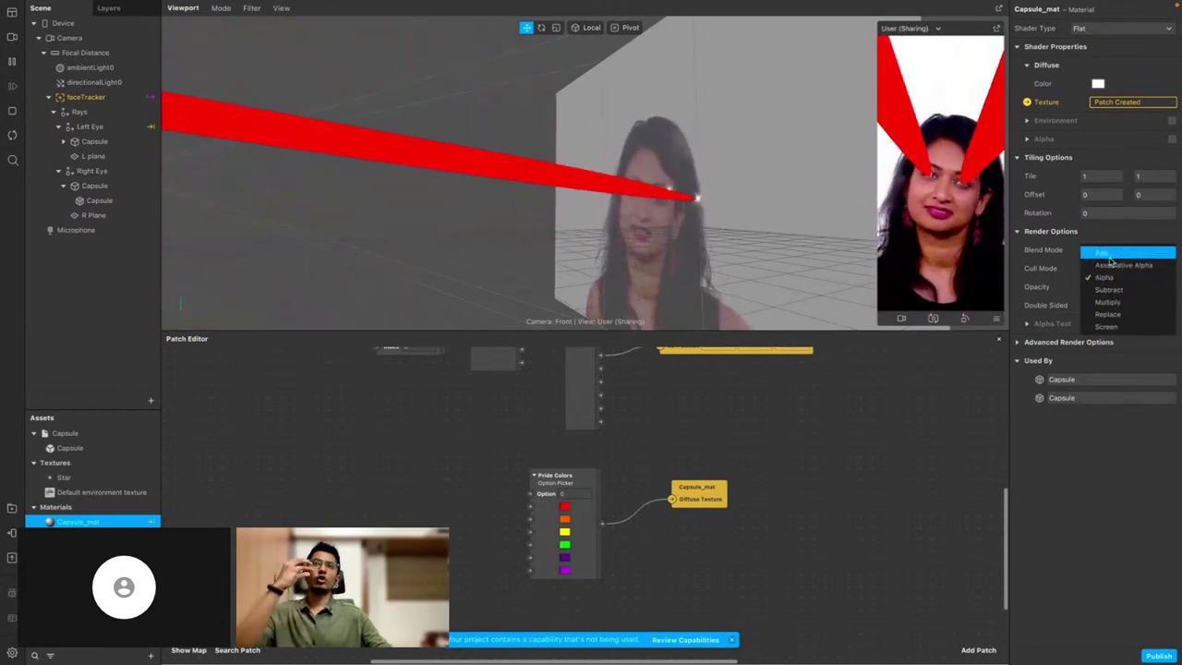
{"action": "left_click", "coordinate": [1108, 254]}
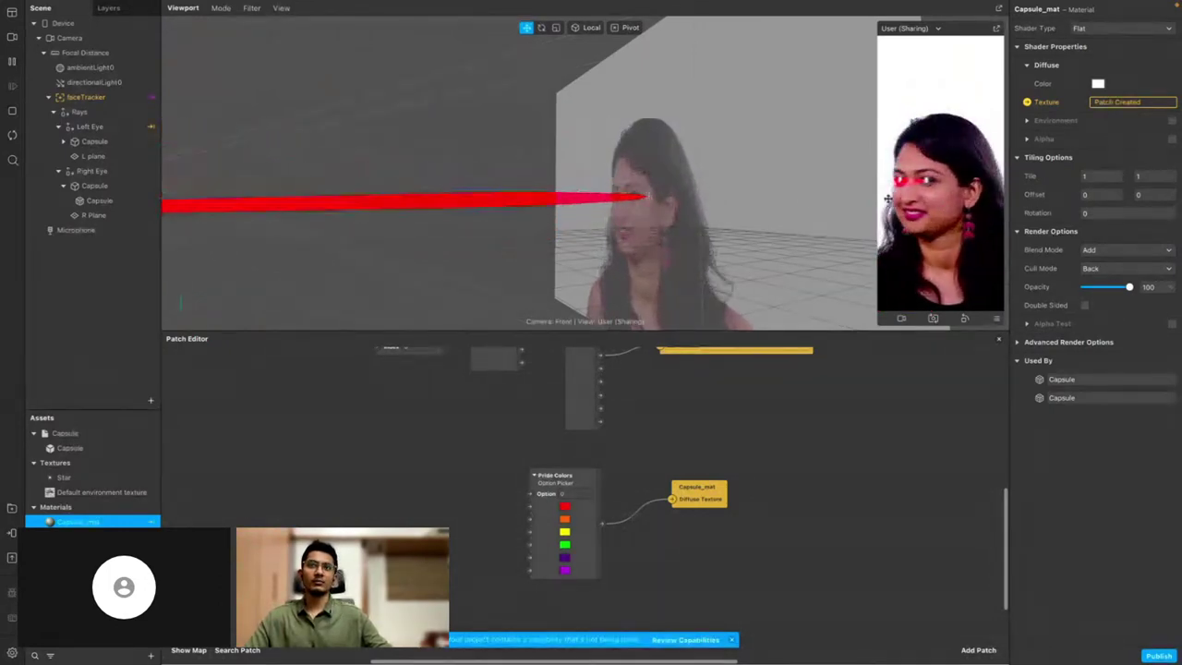
{"action": "scroll", "coordinate": [574, 212], "scroll_direction": "down", "scroll_amount": 5}
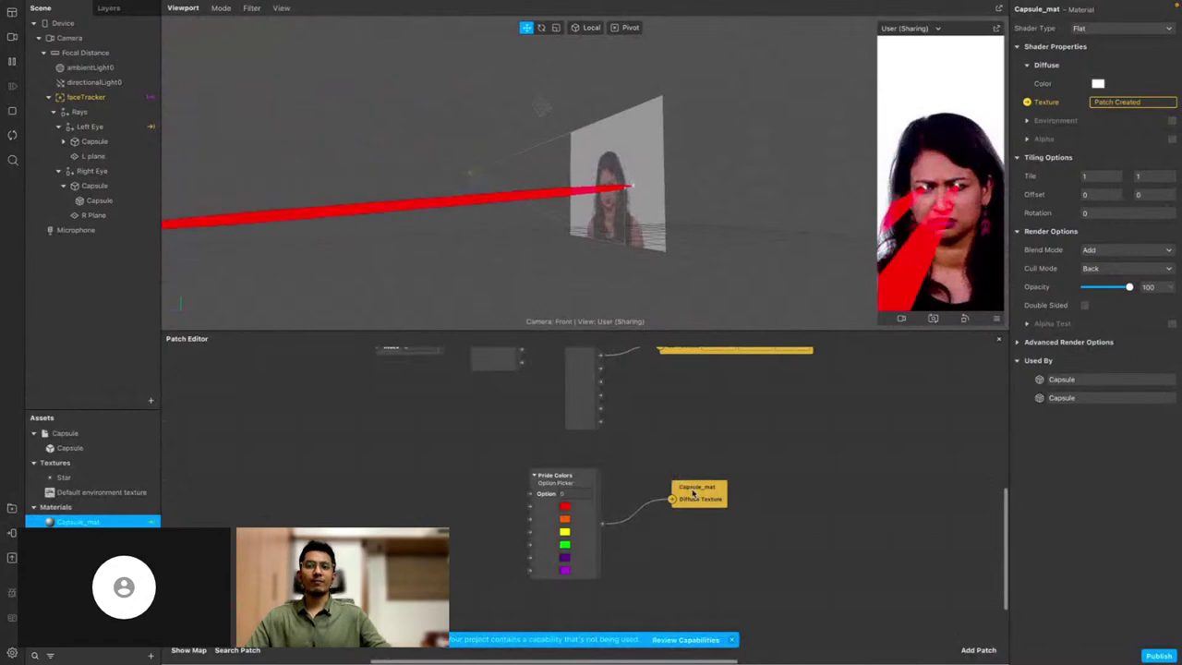
Move the Pride Colors and Capsule_mat patches closer together and add the Star texture as a patch below them
{"action": "left_click_drag", "start_coordinate": [681, 483], "coordinate": [677, 477]}
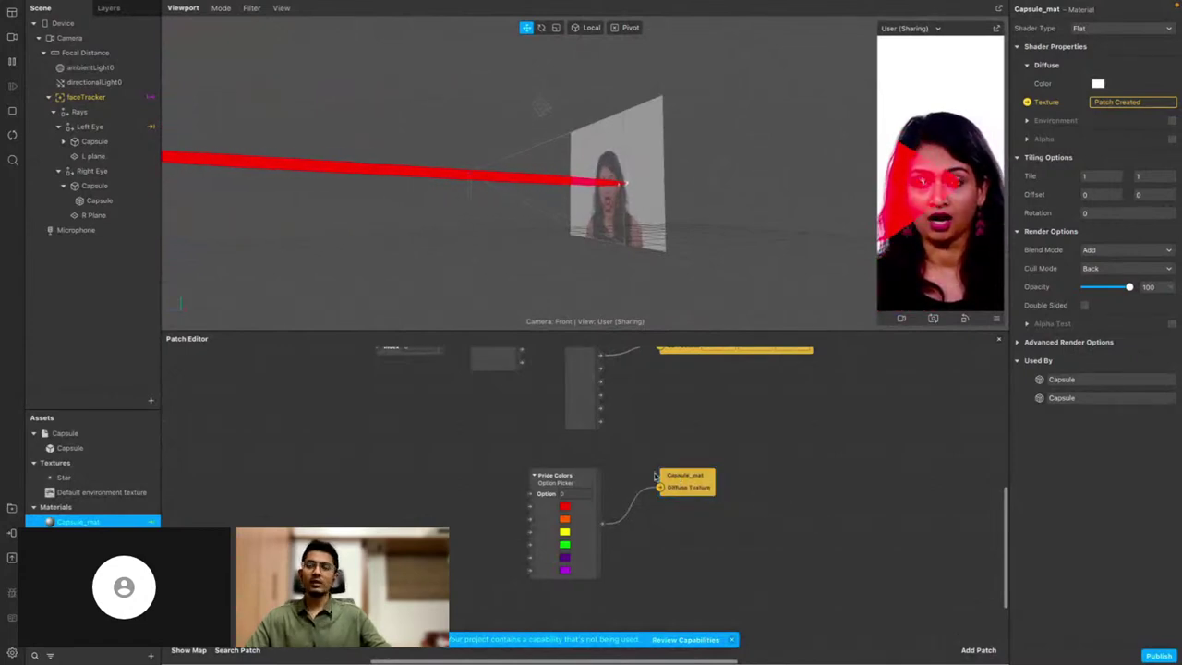
{"action": "left_click_drag", "start_coordinate": [593, 498], "coordinate": [609, 483]}
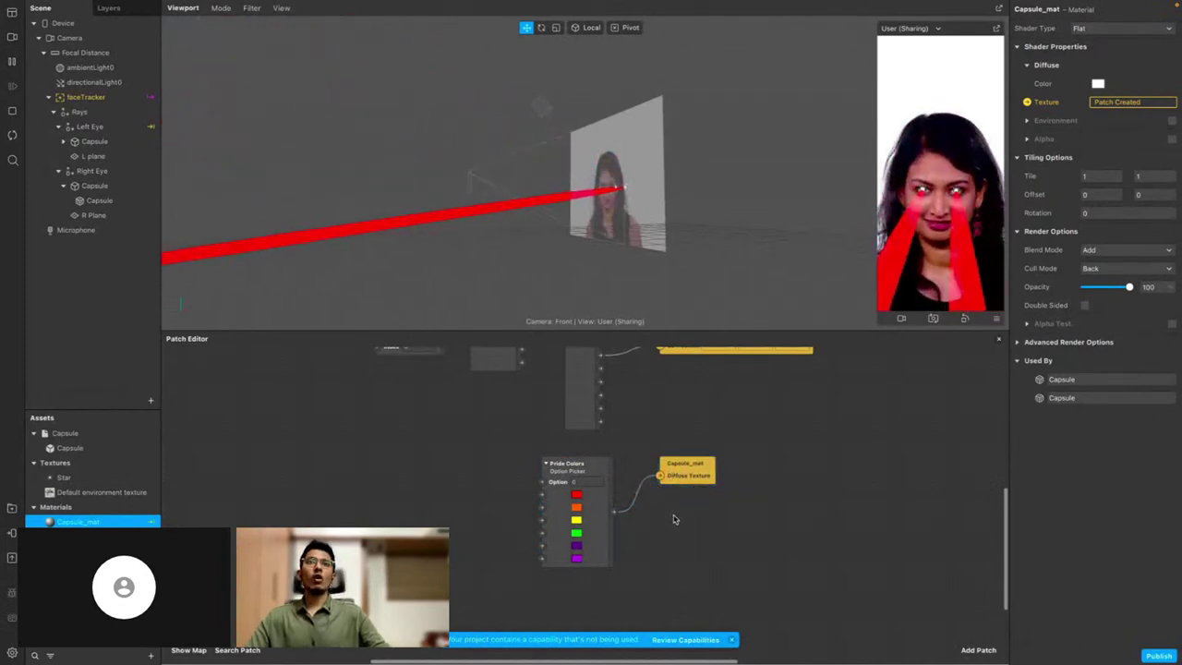
{"action": "scroll", "coordinate": [673, 520], "scroll_direction": "down", "scroll_amount": 2}
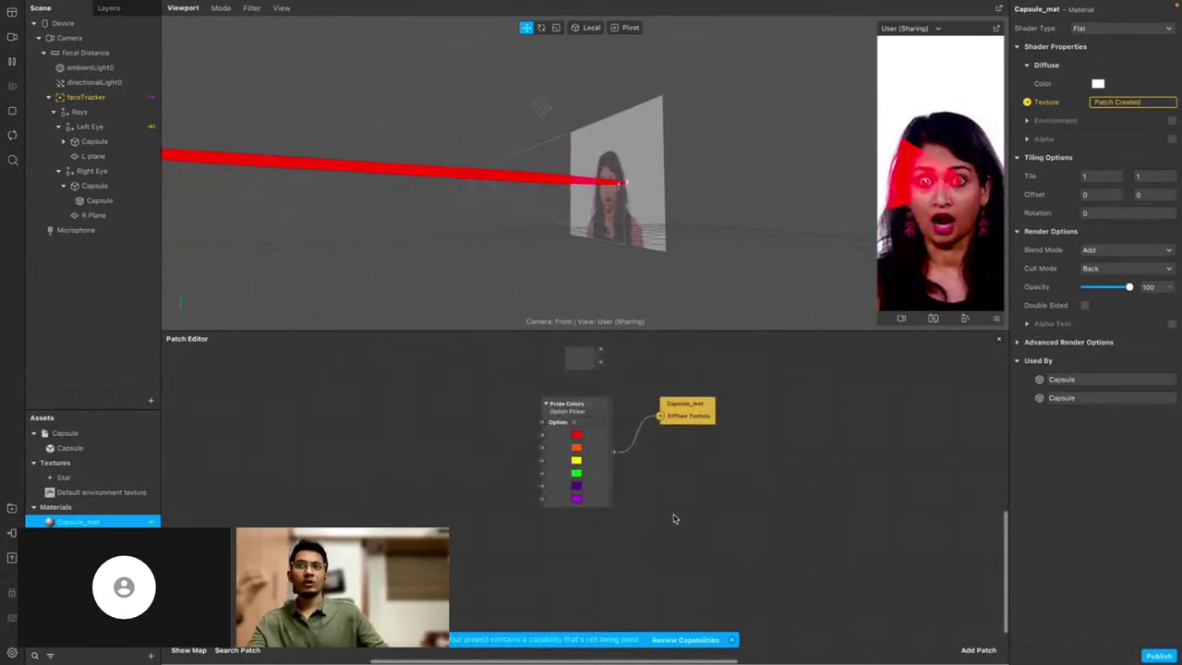
{"action": "left_click", "coordinate": [93, 477]}
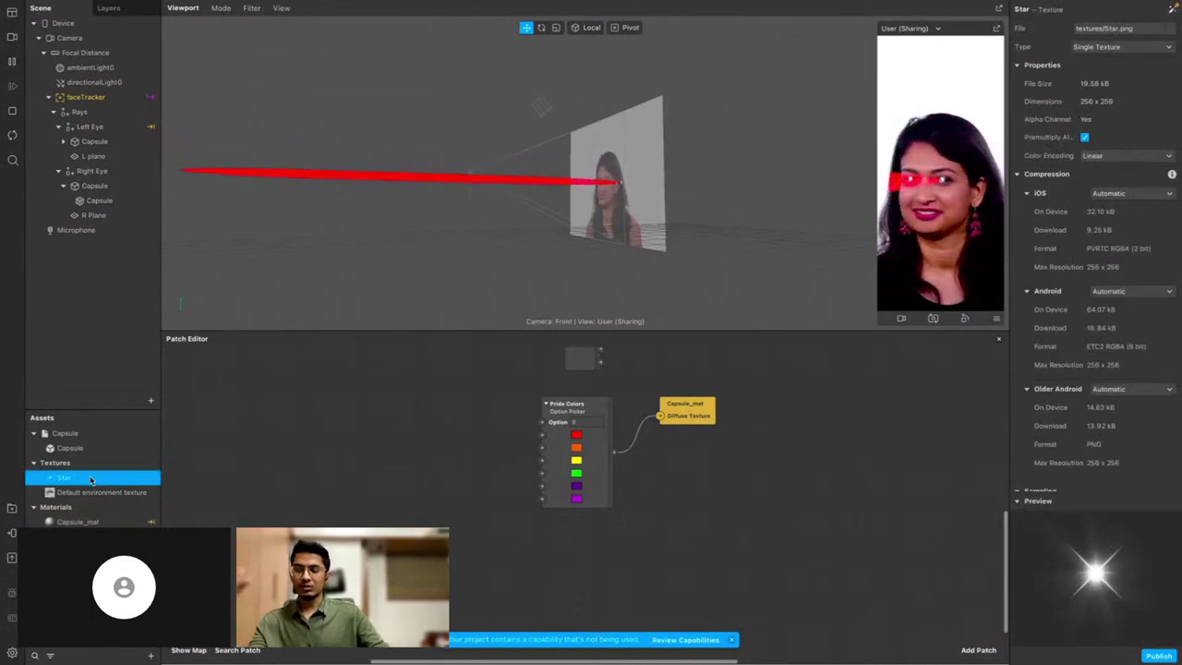
{"action": "left_click_drag", "start_coordinate": [171, 467], "coordinate": [571, 548]}
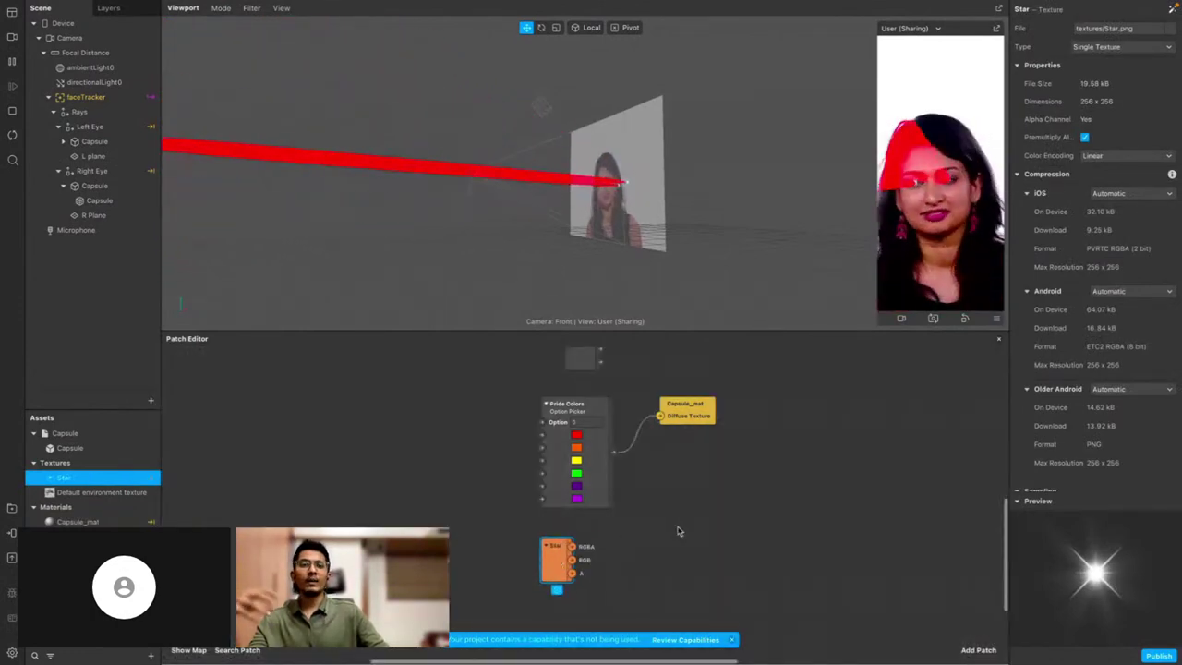
Add a Multiply patch and connect the Pride Colors output to its first input and Star's RGBA output to its second
{"action": "double_click", "coordinate": [656, 509]}
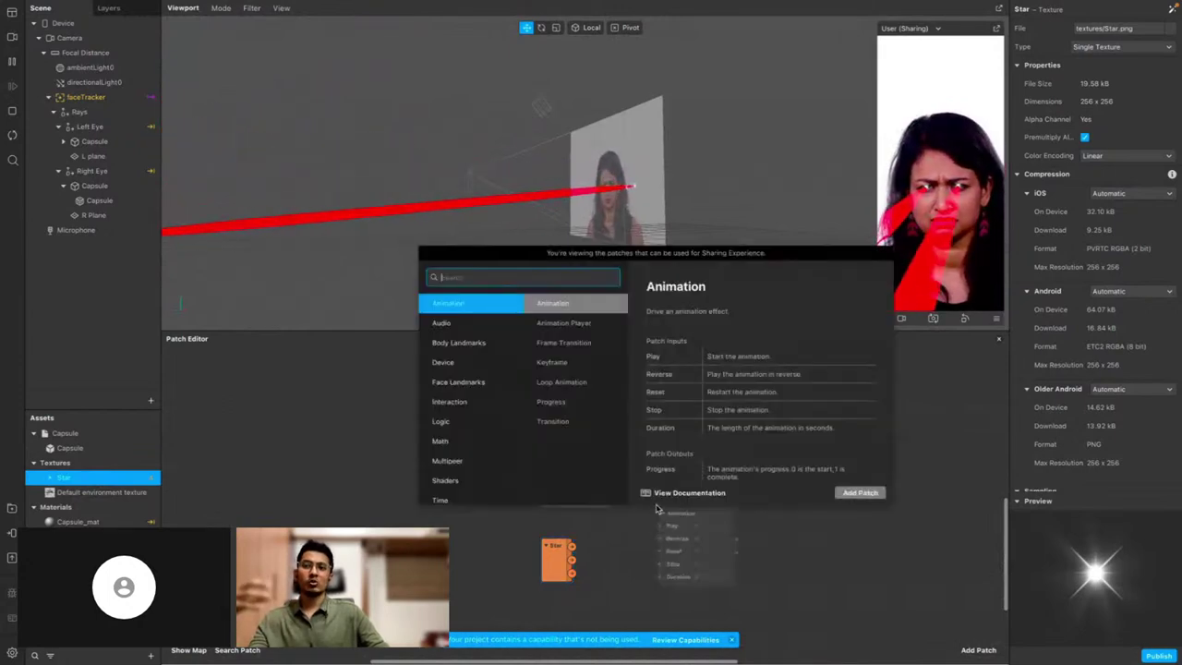
{"action": "type", "text": "mul"}
{"action": "key", "text": "Return"}
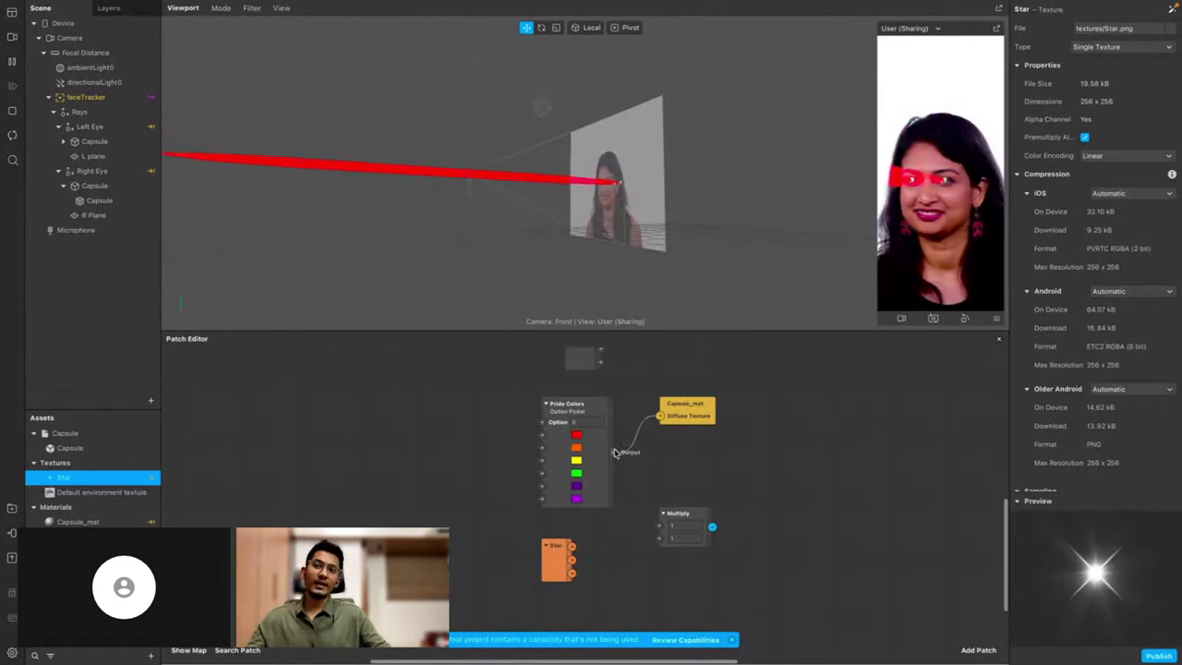
{"action": "left_click_drag", "start_coordinate": [652, 509], "coordinate": [658, 525]}
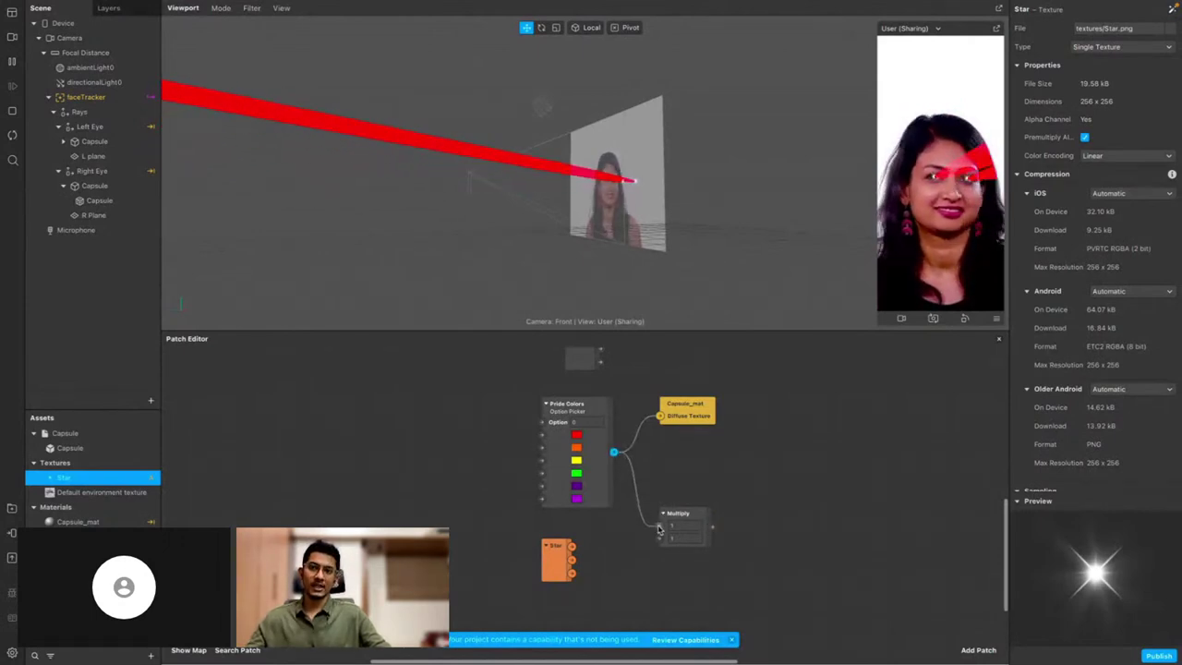
{"action": "left_click_drag", "start_coordinate": [572, 546], "coordinate": [660, 539]}
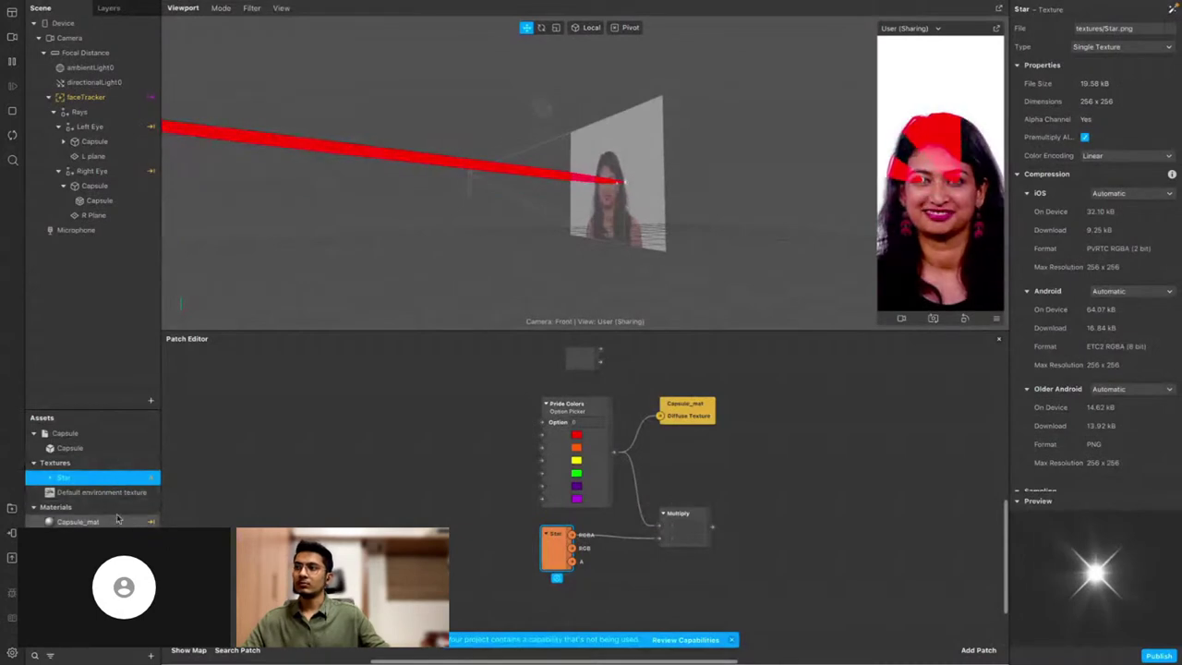
Create a Diffuse Texture patch for Plane Mat, place it beside the Multiply patch and connect the Multiply output to it
{"action": "left_click", "coordinate": [73, 536]}
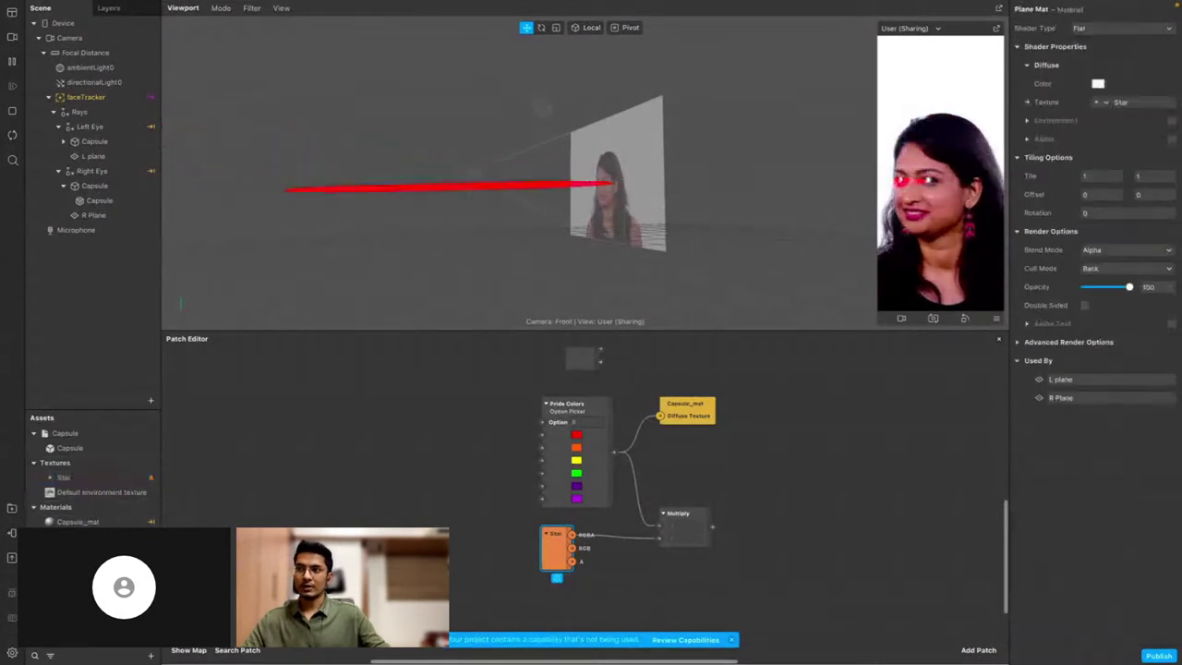
{"action": "left_click", "coordinate": [1027, 102]}
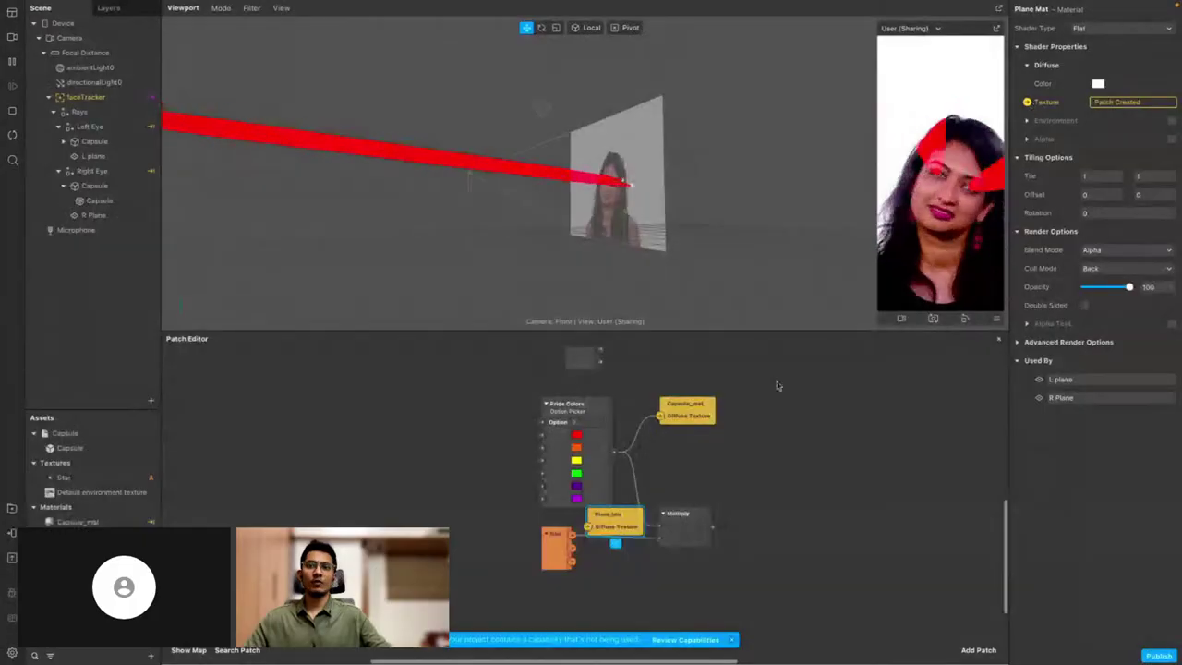
{"action": "left_click_drag", "start_coordinate": [635, 516], "coordinate": [815, 513]}
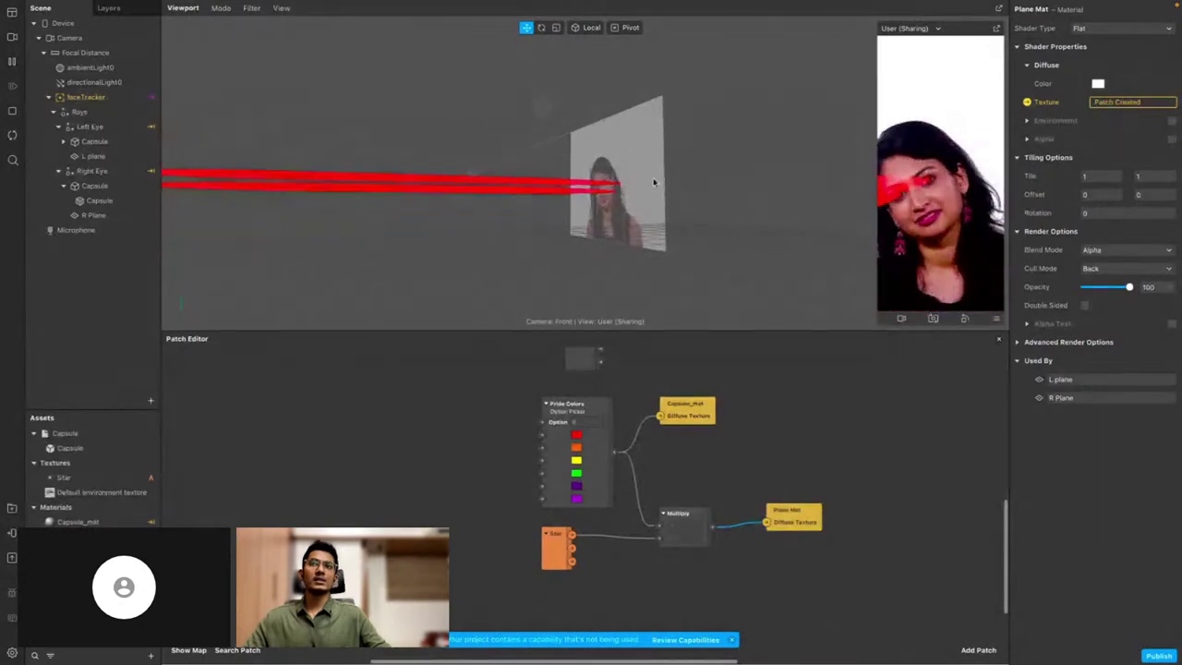
Move the Pride Colors and Capsule_mat patches down, closer to the Star and Multiply patches
{"action": "scroll", "coordinate": [654, 181], "scroll_direction": "up", "scroll_amount": 3}
{"action": "scroll", "coordinate": [658, 187], "scroll_direction": "up", "scroll_amount": 5}
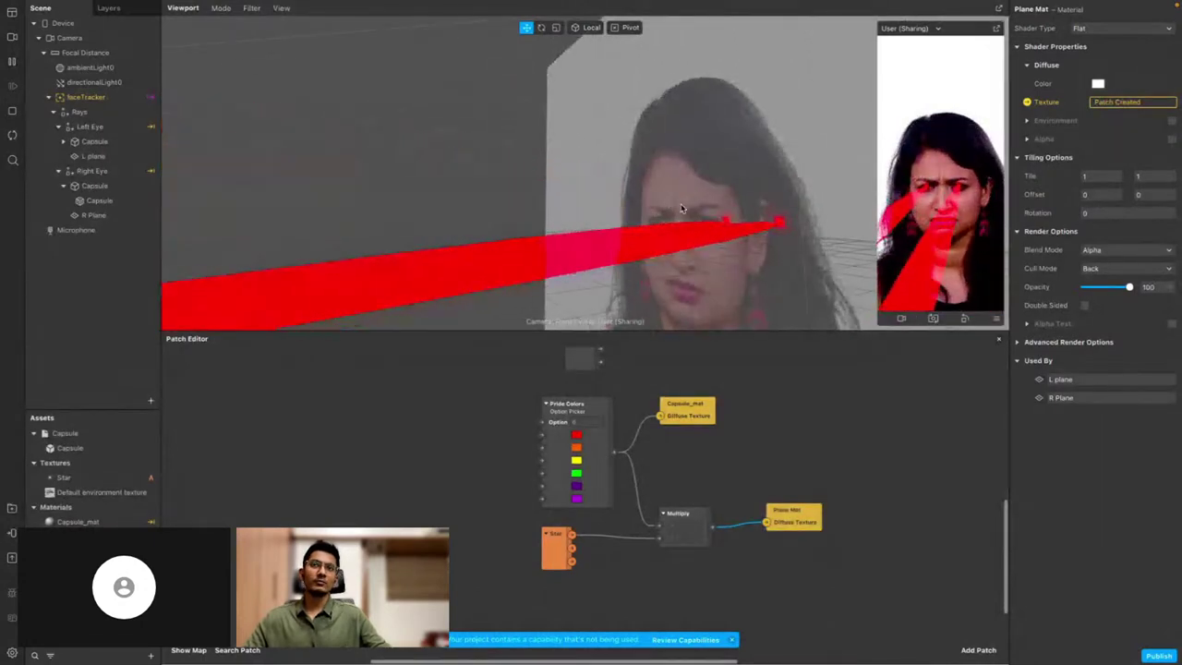
{"action": "left_click", "coordinate": [562, 465]}
{"action": "left_click_drag", "start_coordinate": [684, 418], "coordinate": [676, 459]}
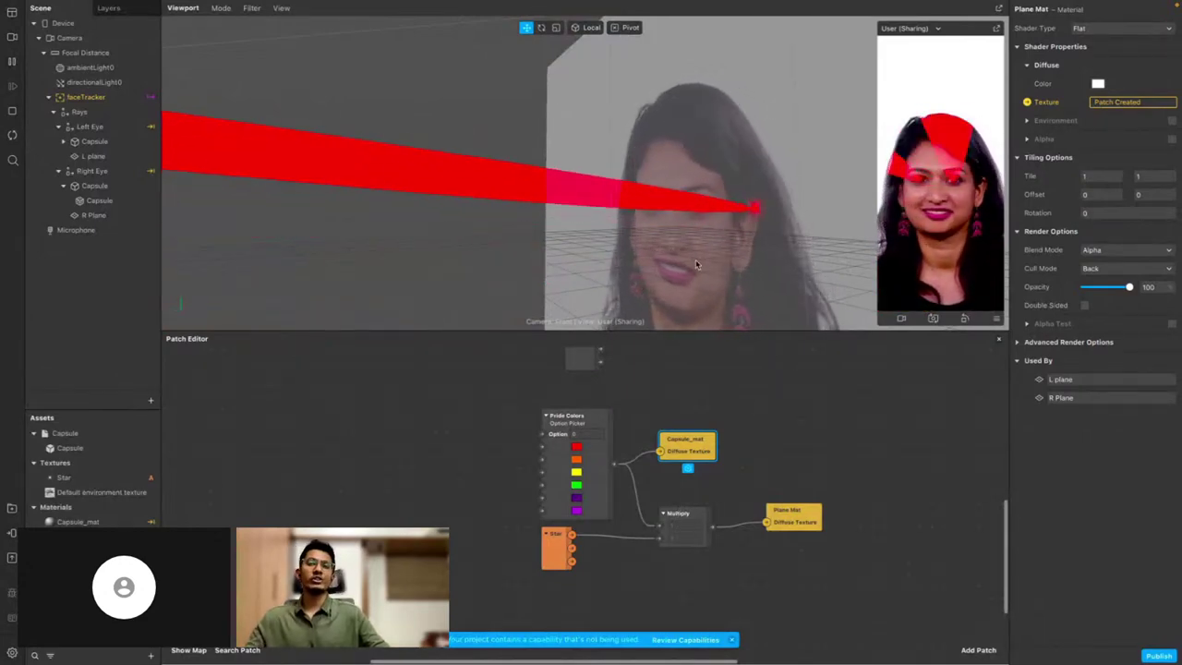
Cycle the Pride Colors option through its values and back to 0 to preview the colors on the rays and star planes
{"action": "key", "text": "Up"}
{"action": "key", "text": "Up"}
{"action": "key", "text": "Up"}
{"action": "key", "text": "Up"}
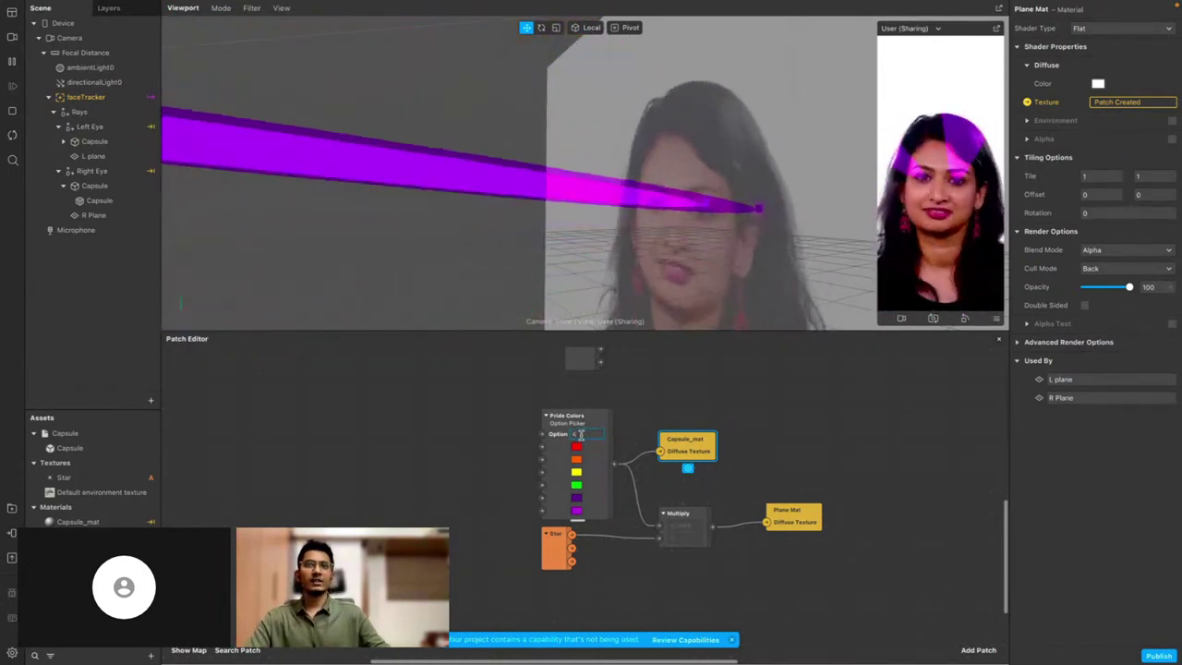
{"action": "key", "text": "Up"}
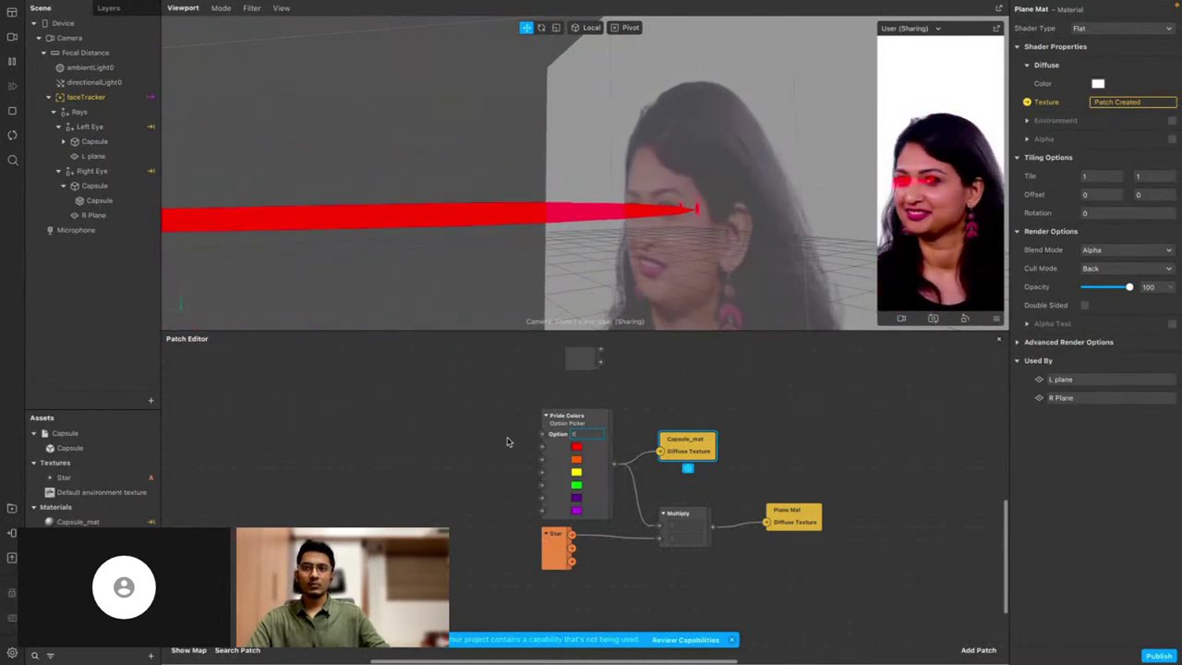
Turn on Simulate Touch for the device preview
{"action": "scroll", "coordinate": [506, 441], "scroll_direction": "up", "scroll_amount": 5}
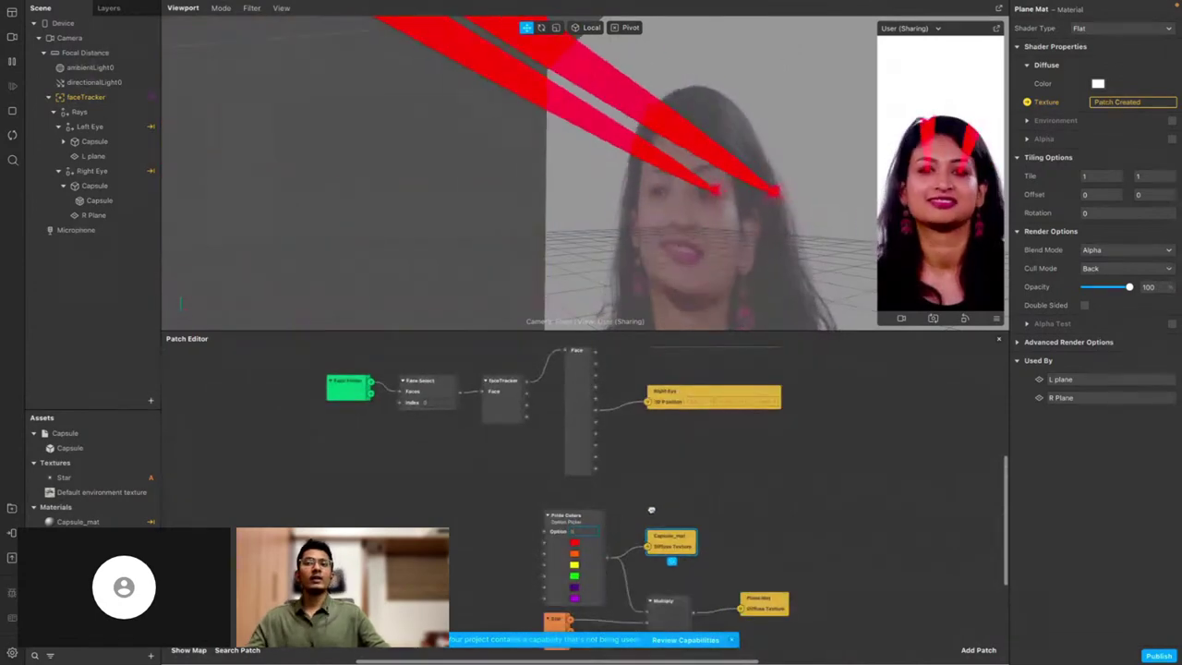
{"action": "left_click_drag", "start_coordinate": [683, 498], "coordinate": [784, 425]}
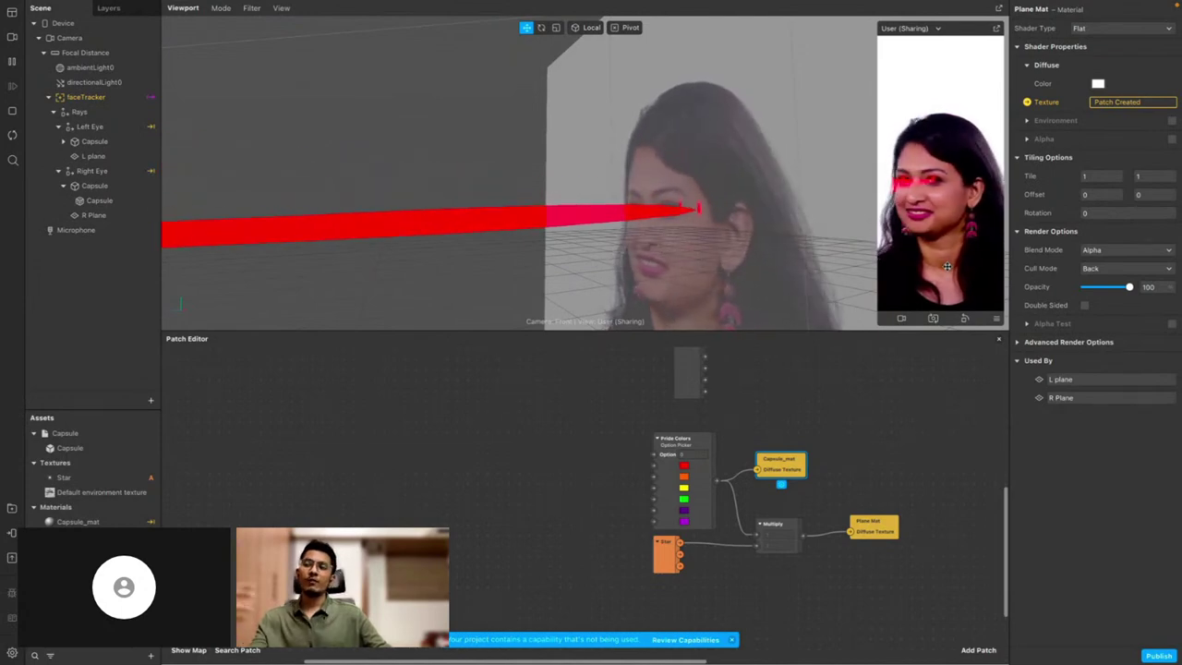
{"action": "left_click", "coordinate": [505, 480]}
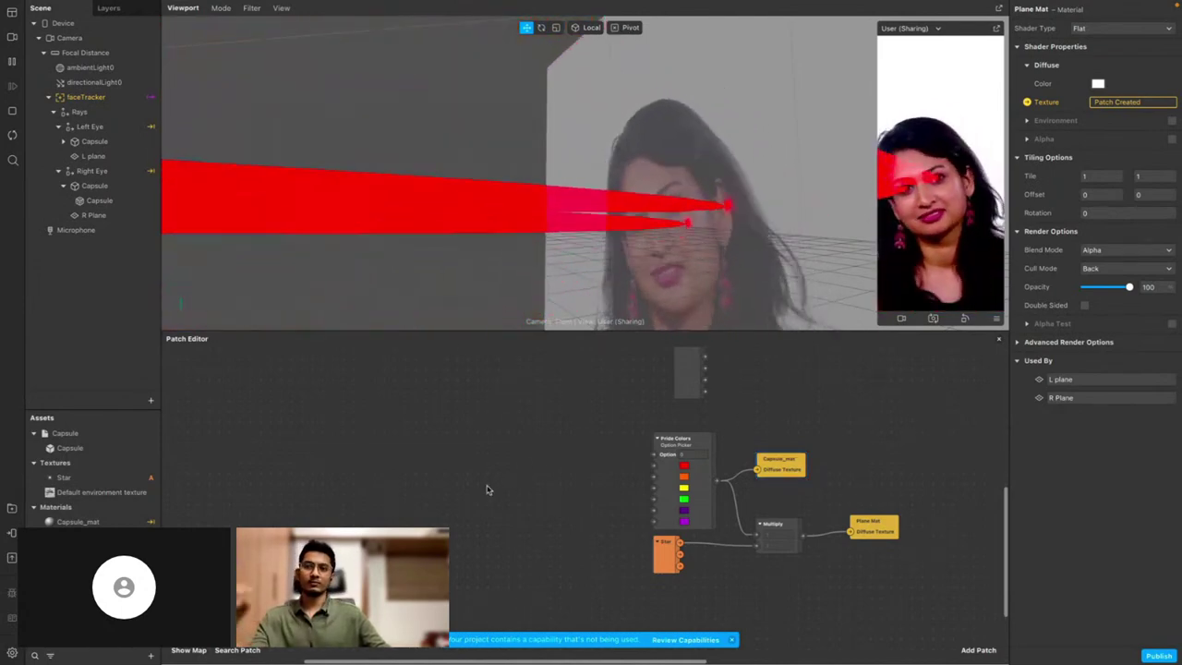
{"action": "left_click", "coordinate": [999, 318]}
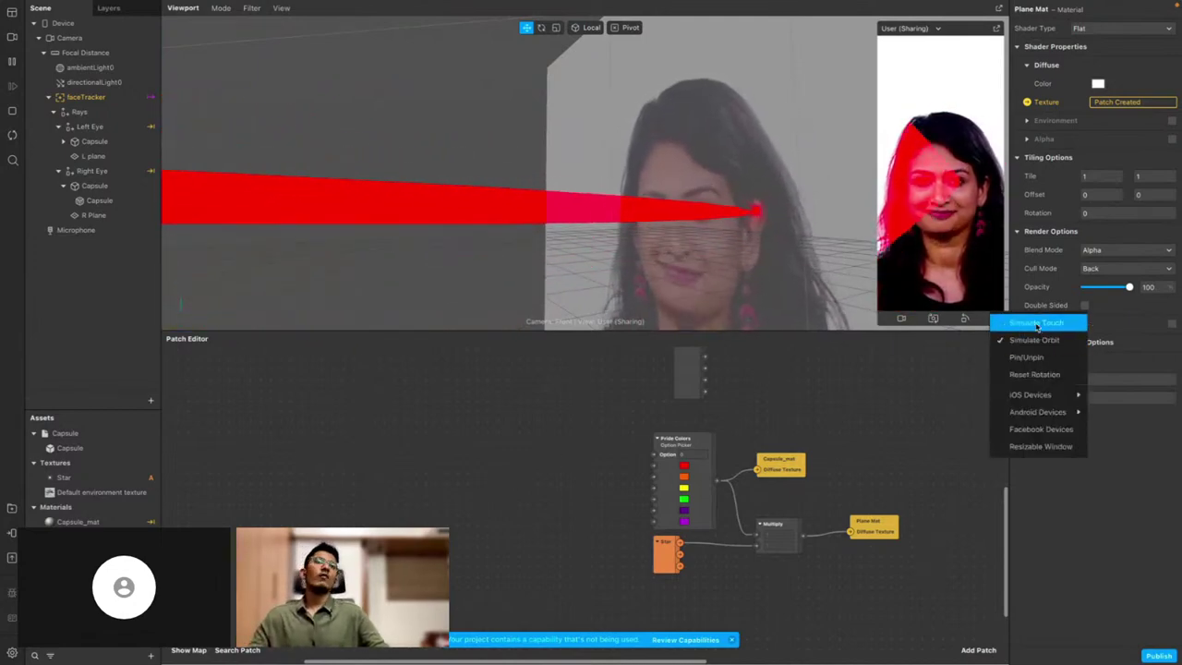
{"action": "left_click", "coordinate": [1035, 323]}
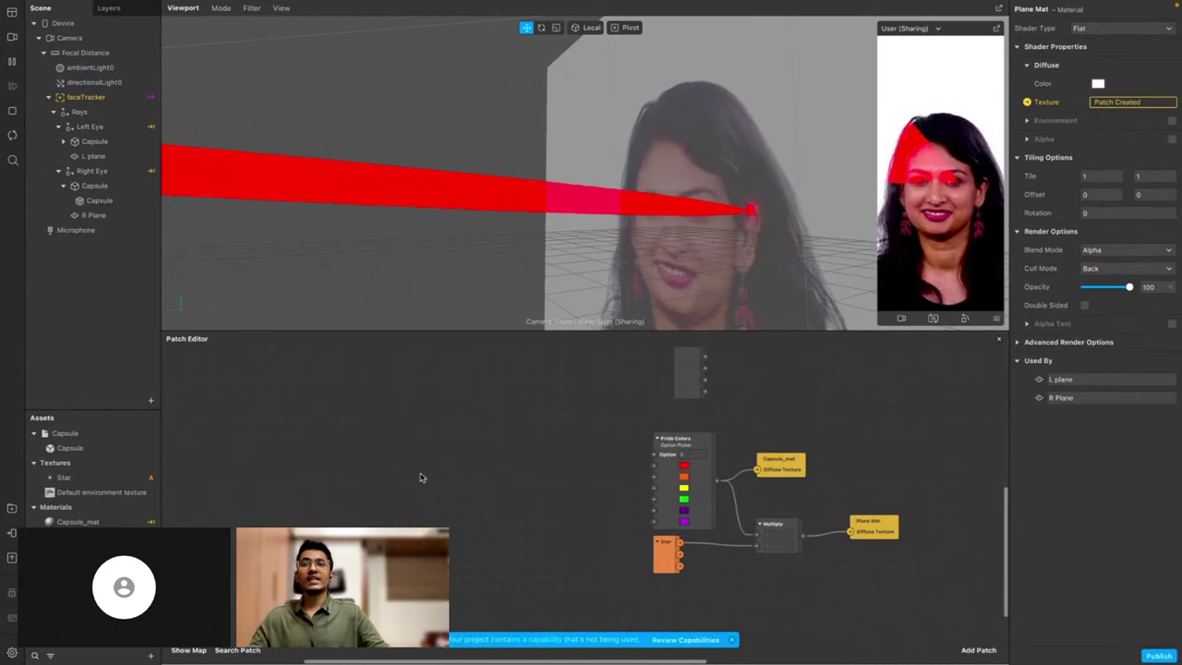
Add a Screen Tap patch and place it in the empty area well before Pride Colors
{"action": "right_click", "coordinate": [419, 477]}
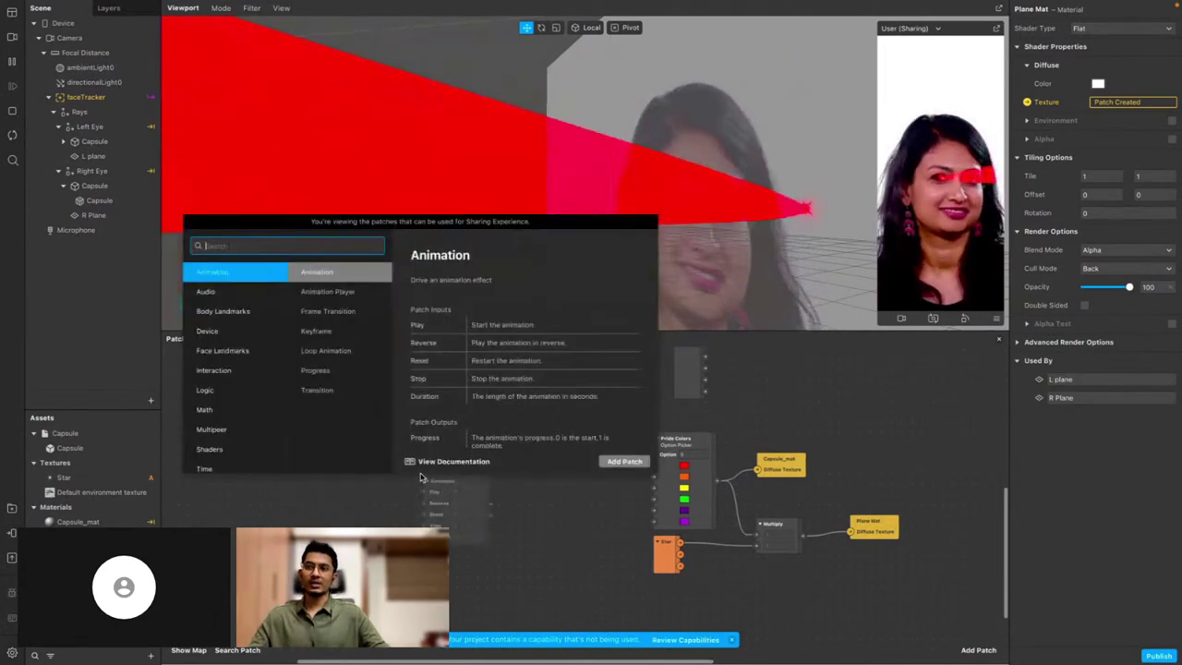
{"action": "left_click", "coordinate": [465, 476]}
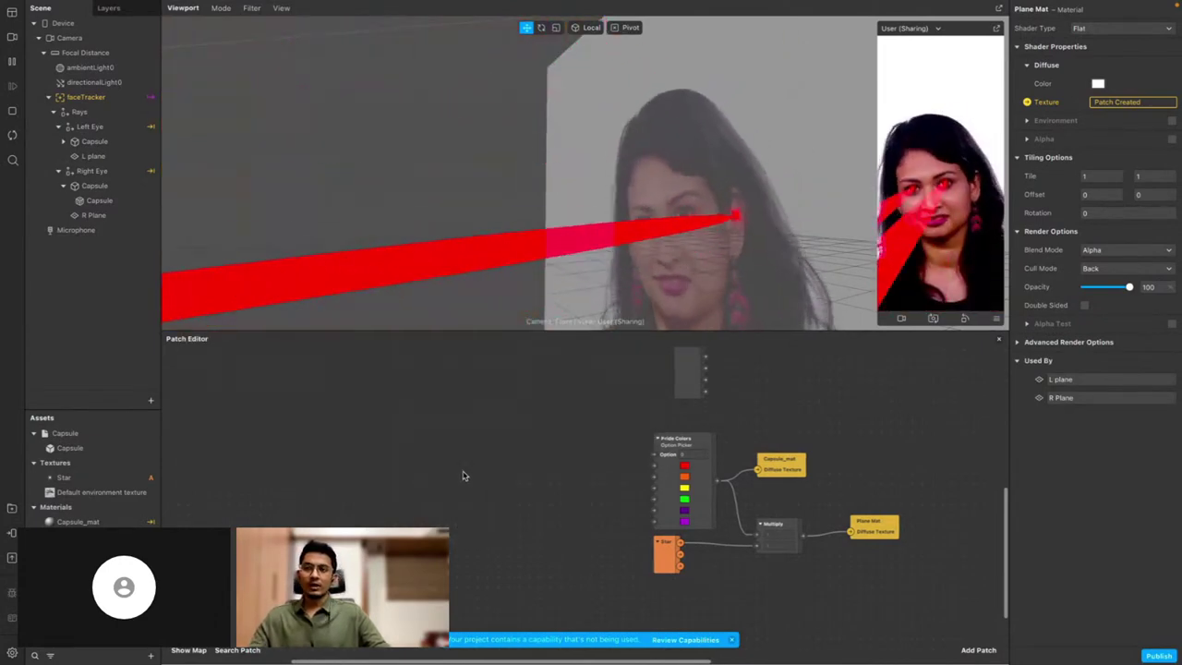
{"action": "right_click", "coordinate": [465, 476]}
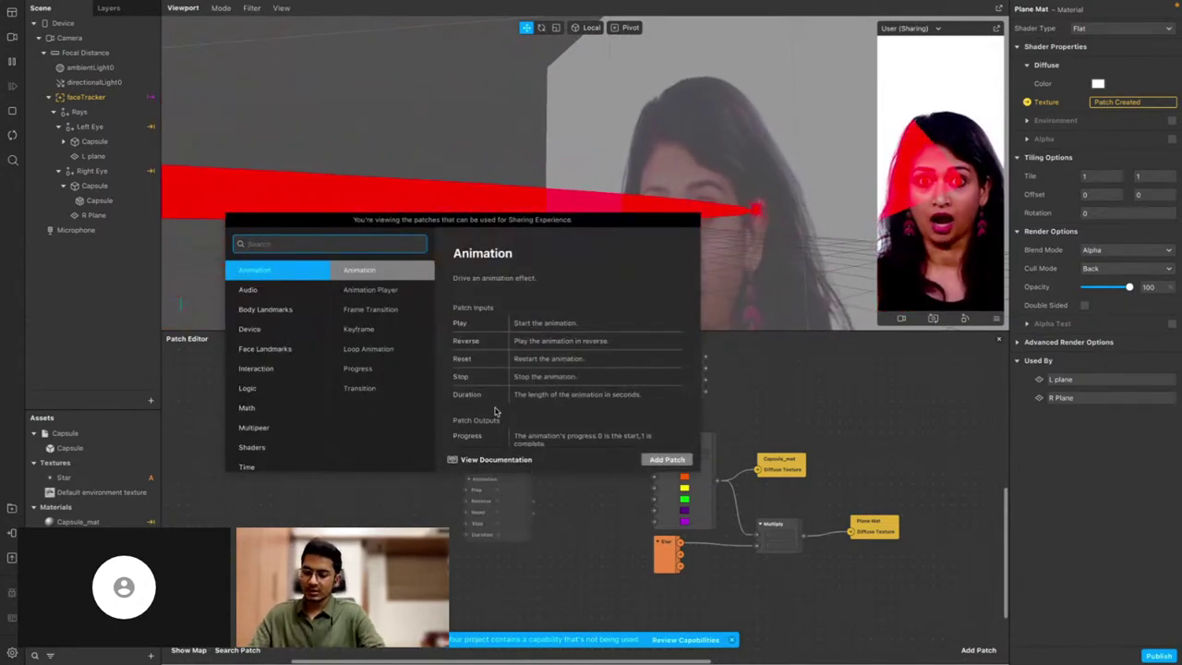
{"action": "type", "text": "scr"}
{"action": "type", "text": "e"}
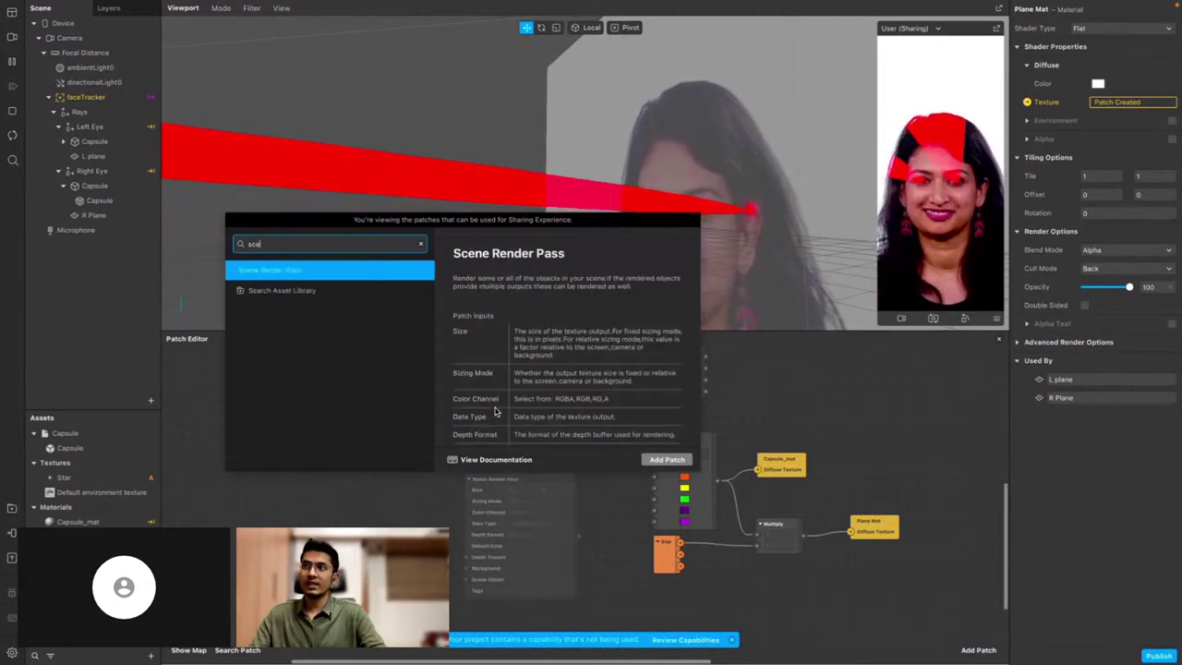
{"action": "key", "text": "BackSpace"}
{"action": "type", "text": "re"}
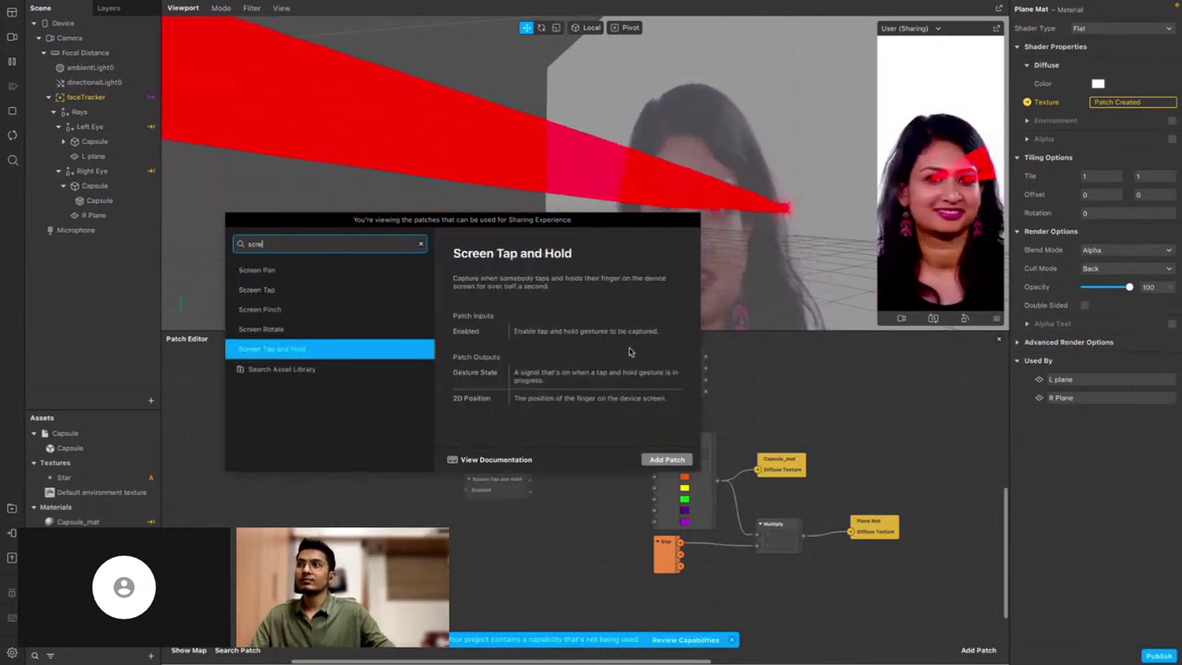
{"action": "left_click", "coordinate": [242, 290]}
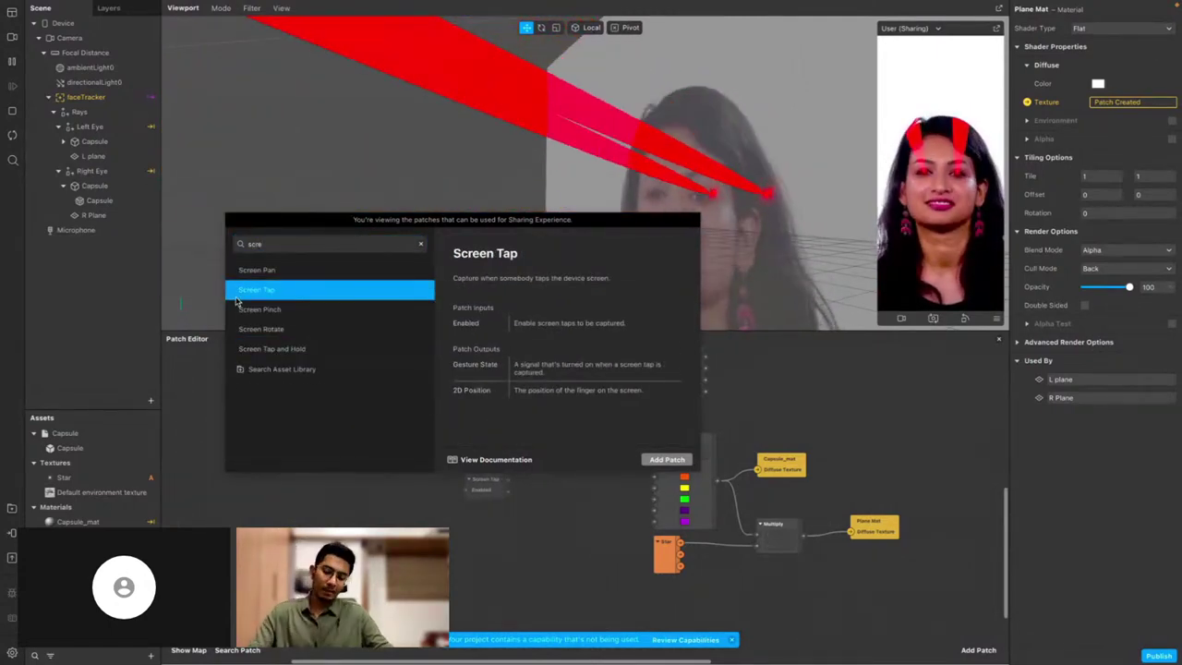
{"action": "key", "text": "Return"}
{"action": "left_click_drag", "start_coordinate": [481, 476], "coordinate": [401, 446]}
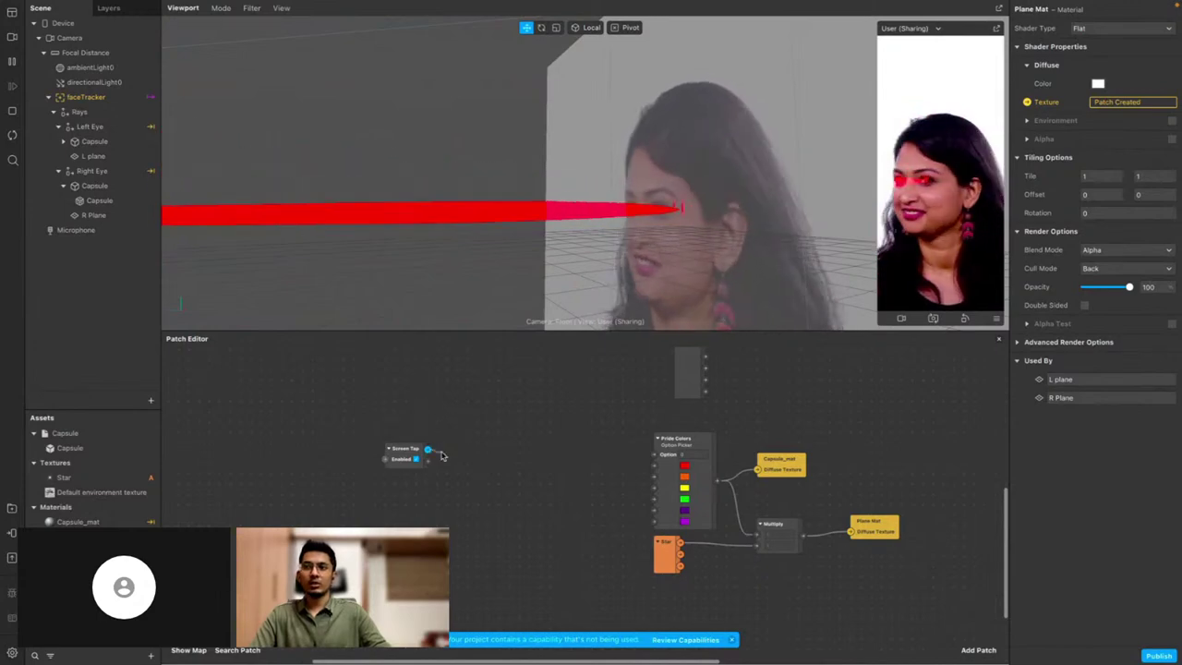
Attach a Value patch to Screen Tap's Gesture State output, change its type, check the tap signal, and delete the Value patch
{"action": "left_click_drag", "start_coordinate": [430, 452], "coordinate": [438, 454]}
{"action": "type", "text": "val"}
{"action": "key", "text": "Return"}
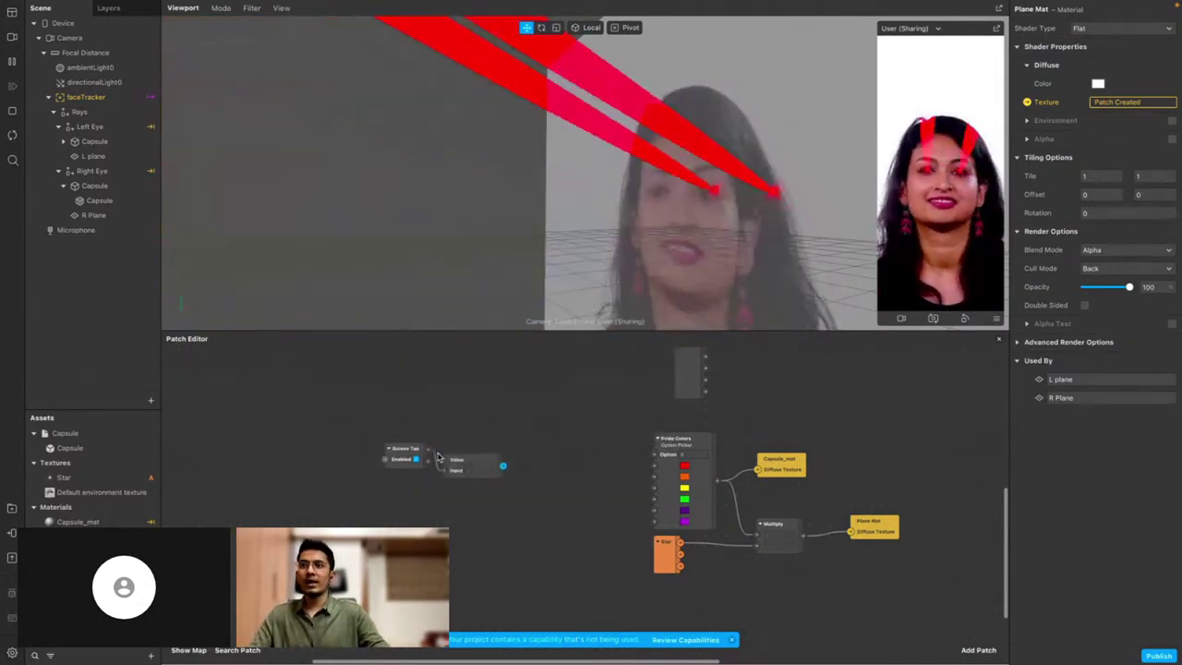
{"action": "left_click", "coordinate": [476, 464]}
{"action": "left_click", "coordinate": [475, 465]}
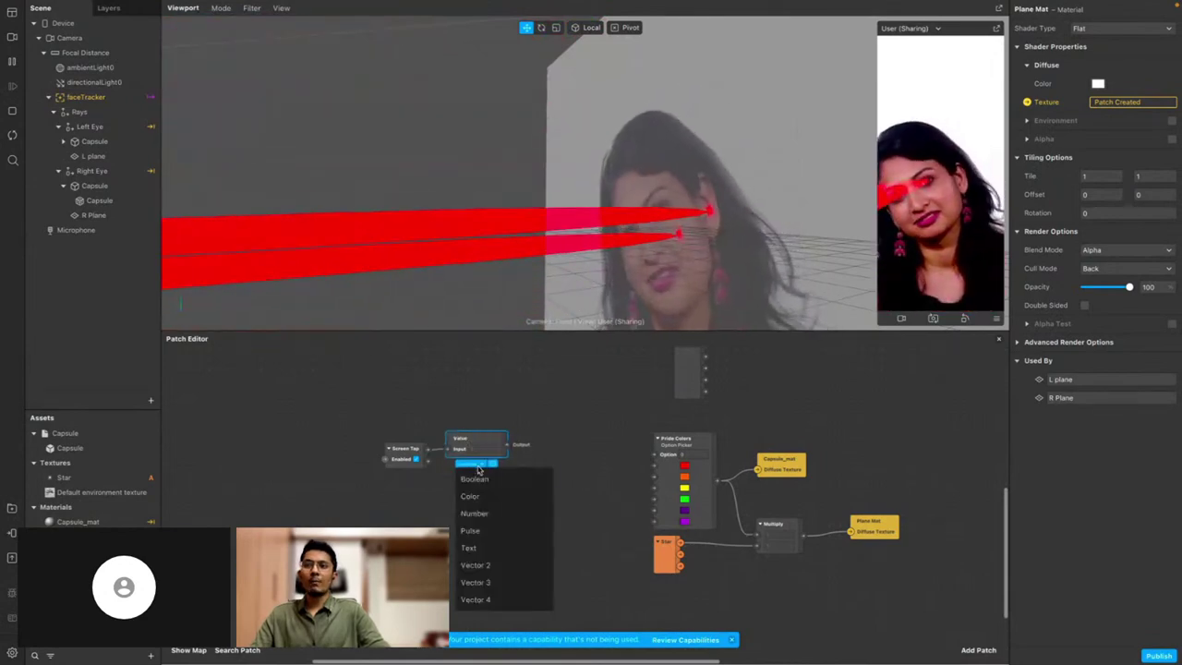
{"action": "left_click", "coordinate": [502, 509]}
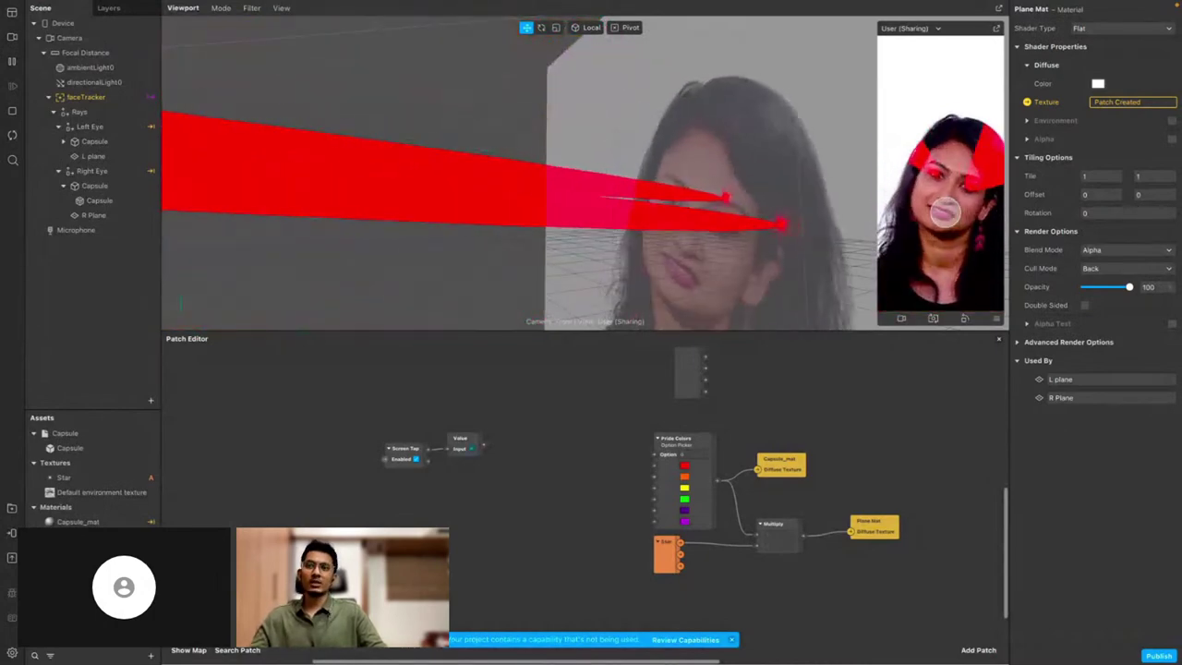
{"action": "left_click", "coordinate": [464, 444]}
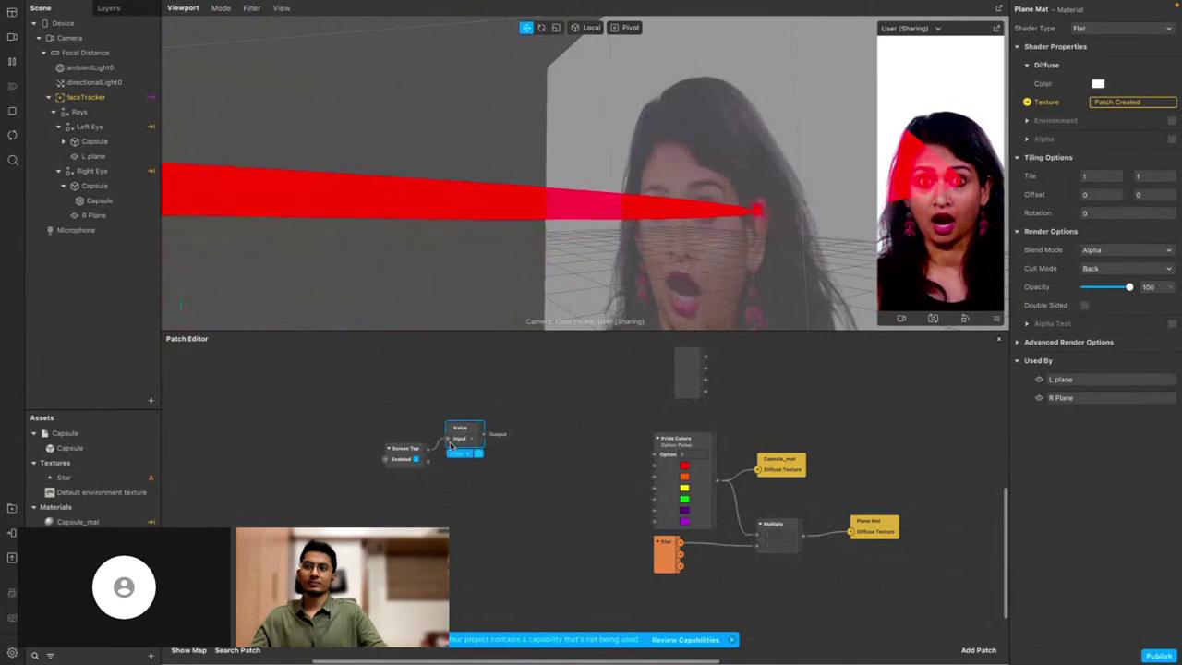
{"action": "key", "text": "Delete"}
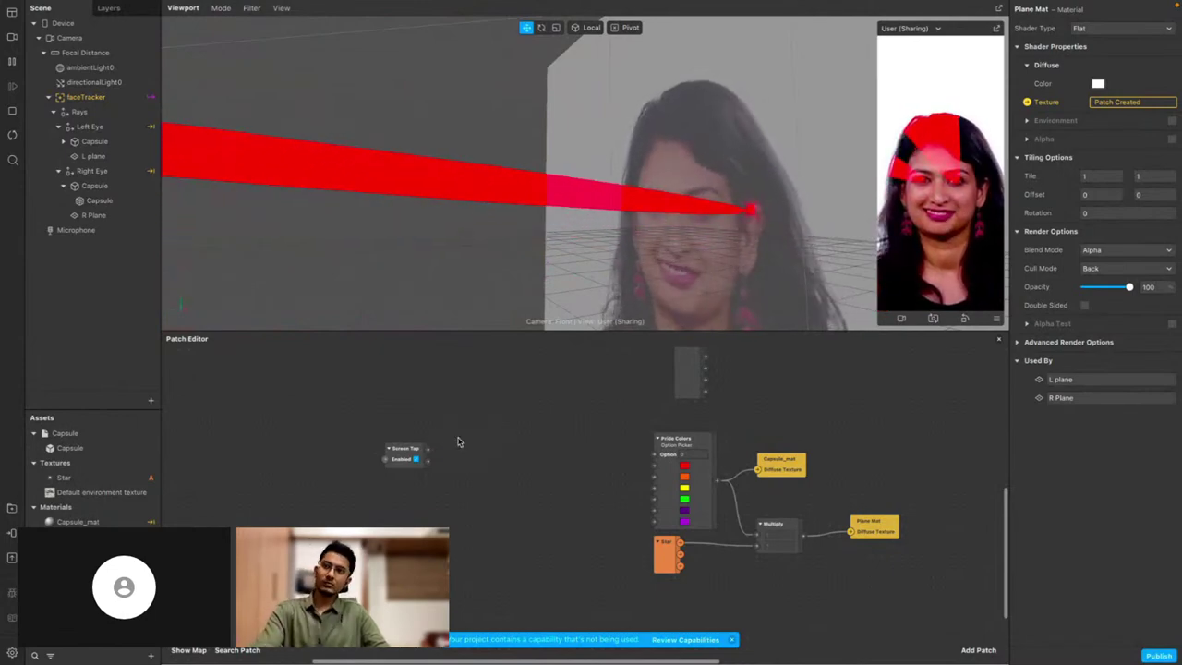
Add a Counter patch with its Increase input connected to Screen Tap's Gesture State output, and shift it slightly away from Screen Tap
{"action": "left_click_drag", "start_coordinate": [427, 451], "coordinate": [455, 448]}
{"action": "type", "text": "coun"}
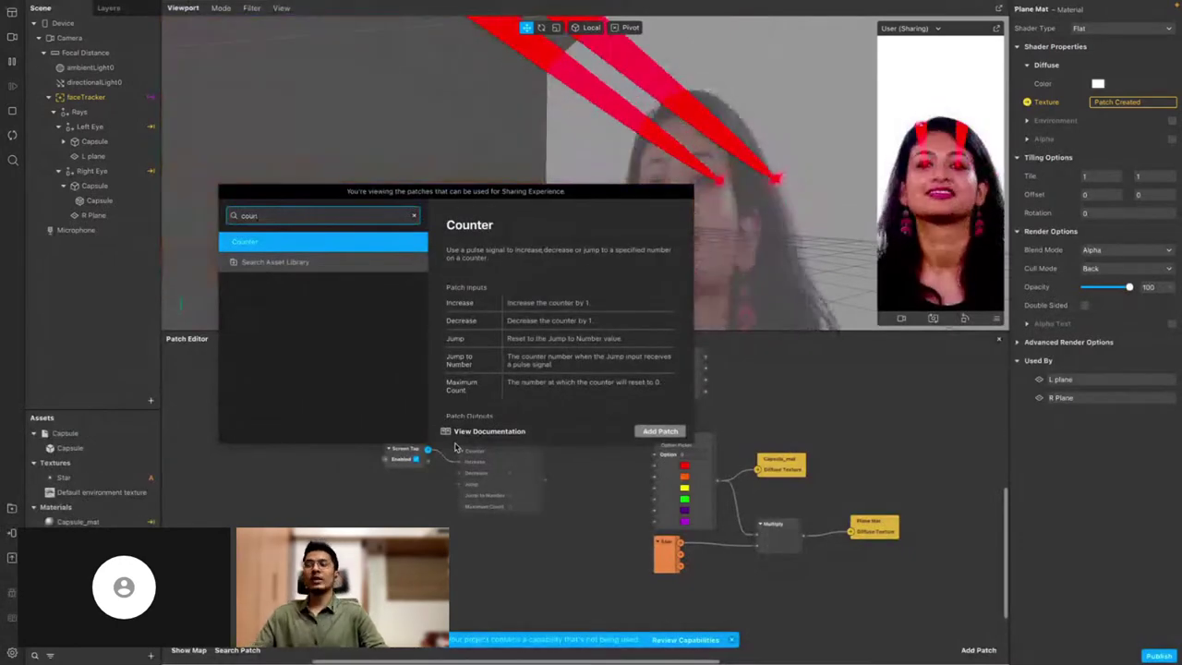
{"action": "key", "text": "Return"}
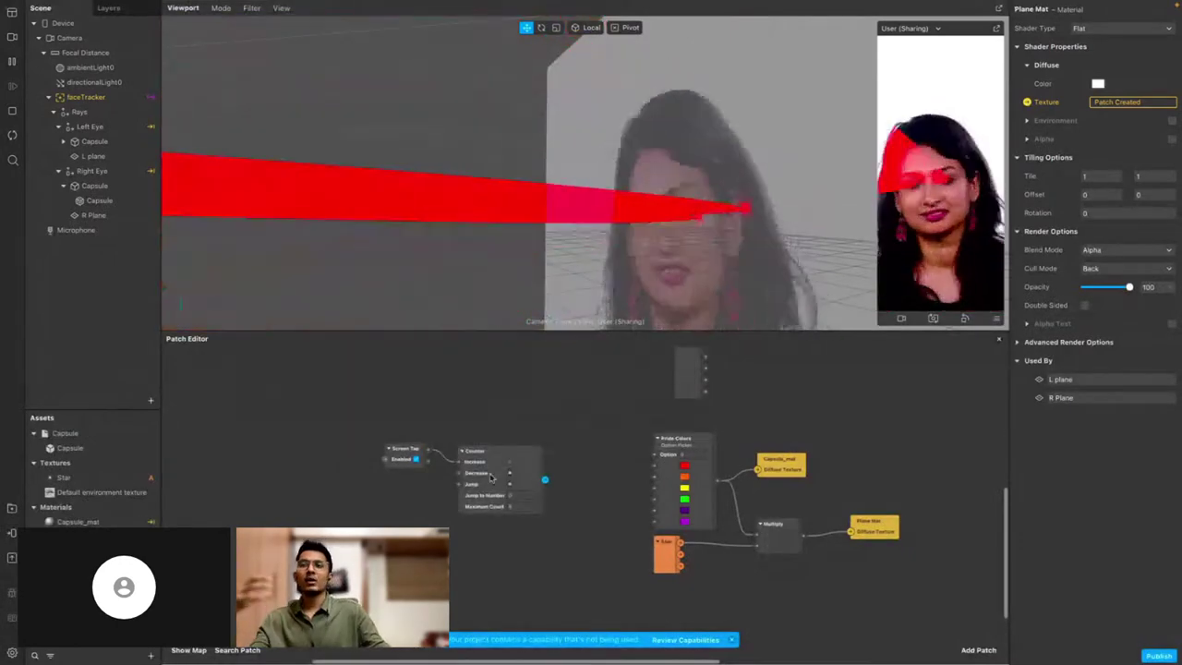
{"action": "left_click_drag", "start_coordinate": [491, 477], "coordinate": [503, 464]}
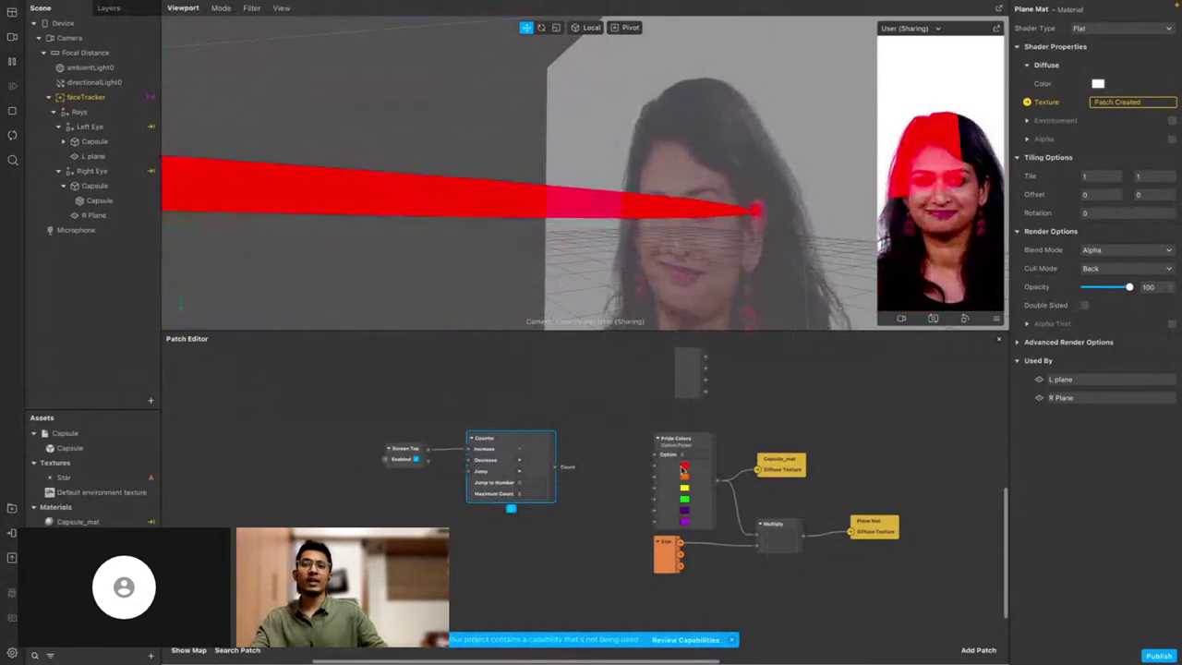
Connect the Counter's Count output to the Pride Colors Option input and move Counter and Screen Tap closer to Pride Colors
{"action": "left_click_drag", "start_coordinate": [584, 469], "coordinate": [653, 457]}
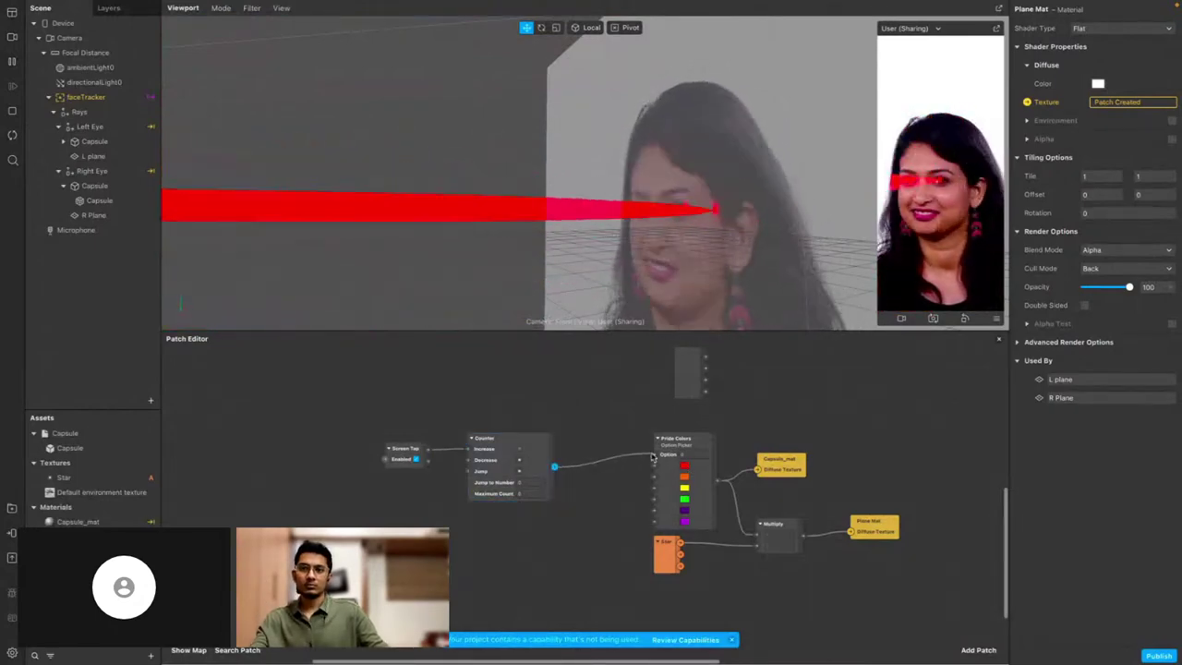
{"action": "left_click_drag", "start_coordinate": [520, 494], "coordinate": [573, 494]}
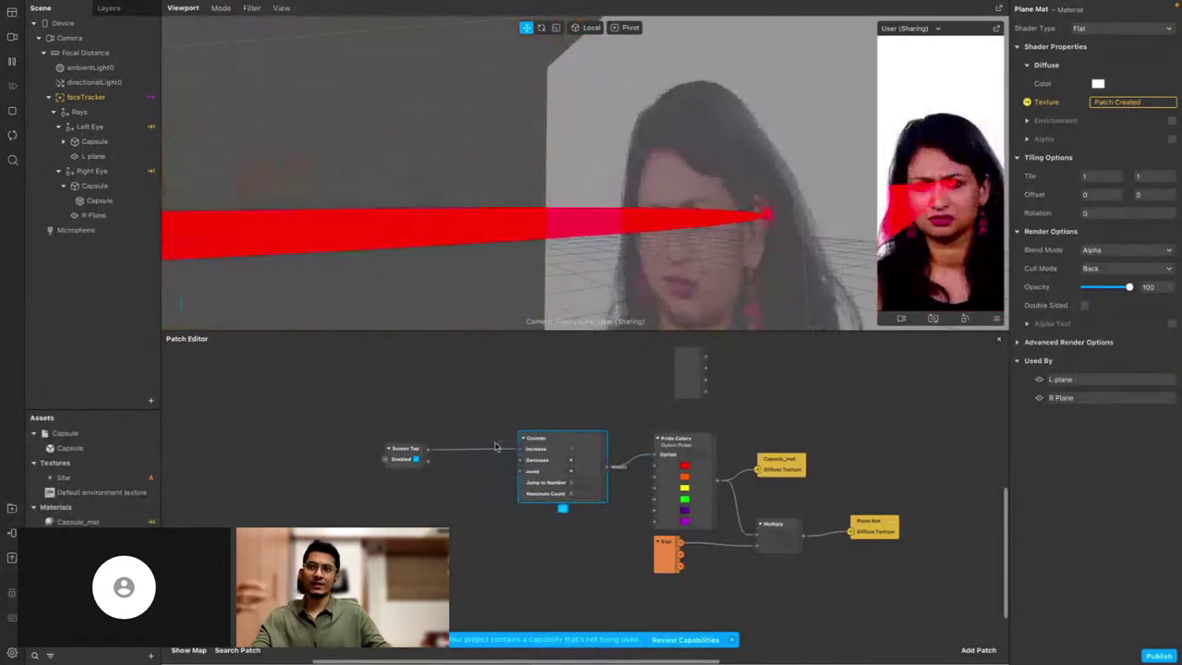
{"action": "left_click_drag", "start_coordinate": [422, 451], "coordinate": [459, 440]}
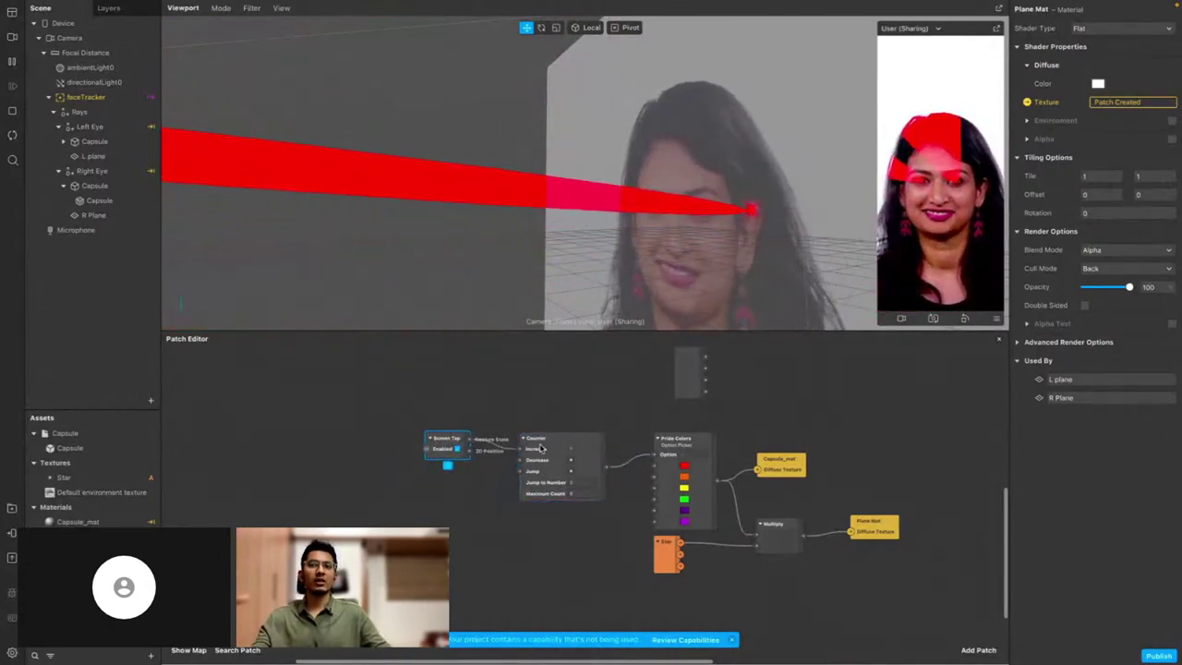
Test the color switching by tapping the device preview repeatedly to cycle through the pride colors
{"action": "left_click", "coordinate": [928, 242]}
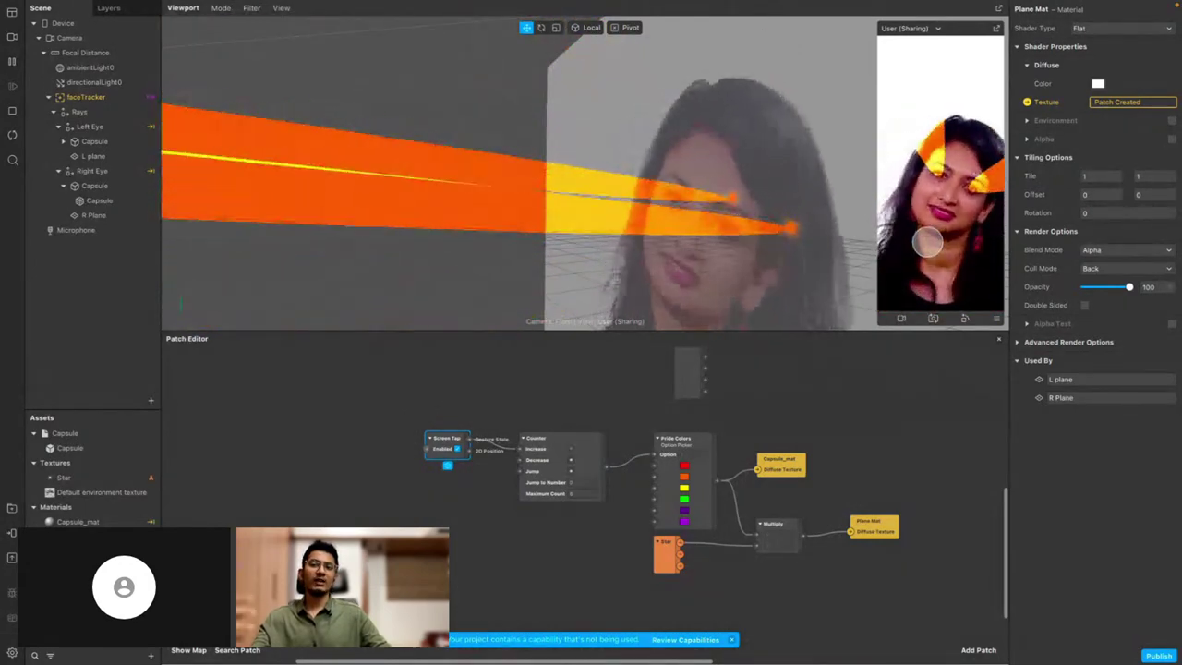
{"action": "left_click", "coordinate": [928, 242]}
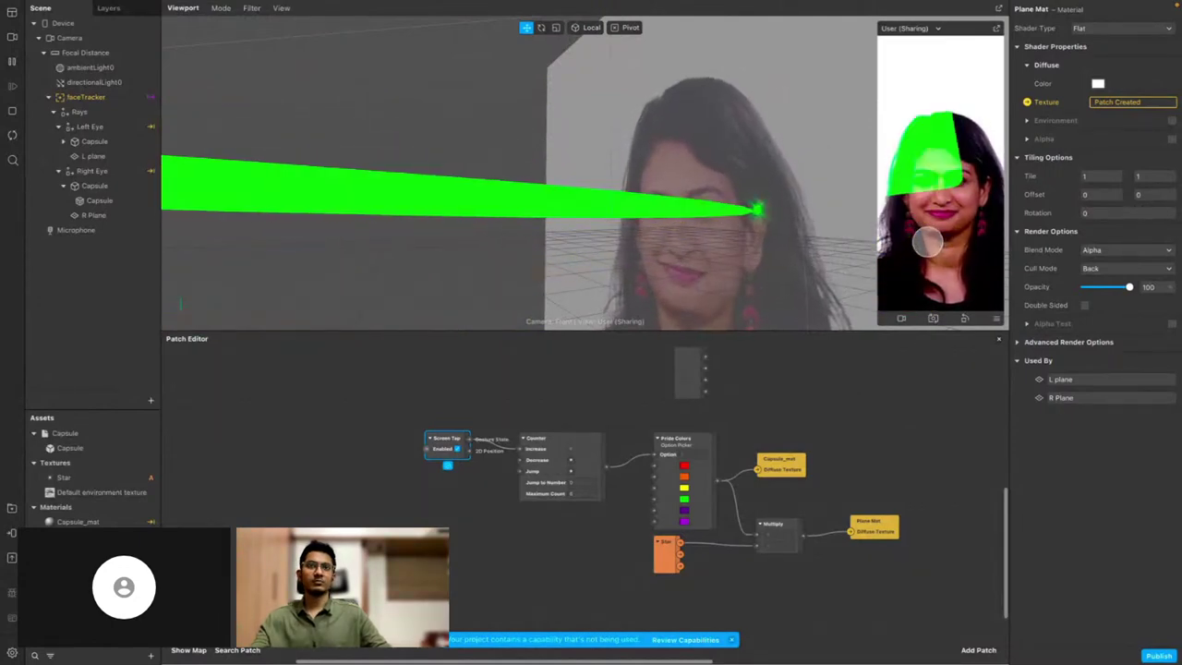
{"action": "left_click", "coordinate": [928, 242]}
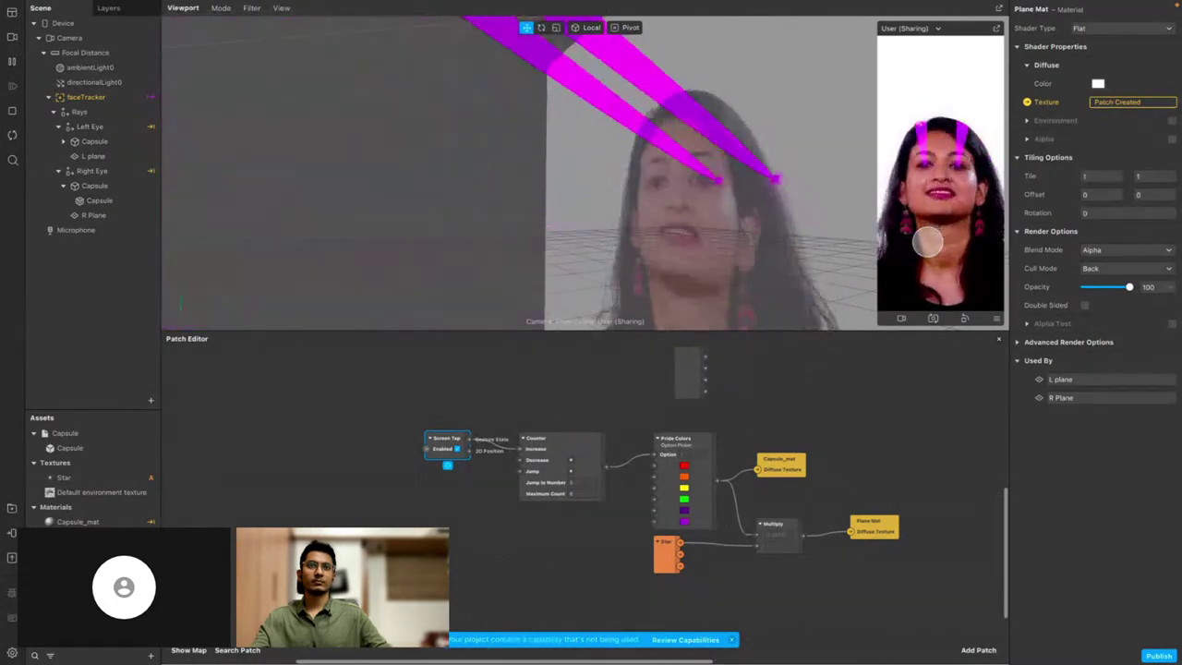
{"action": "left_click", "coordinate": [928, 242]}
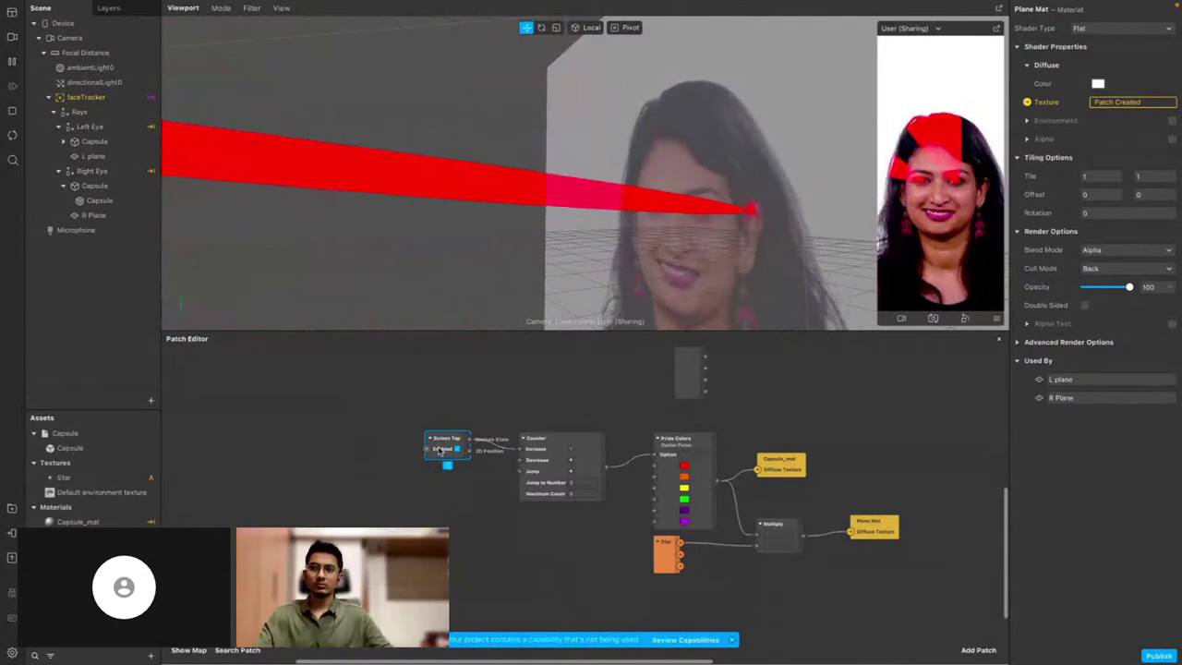
Align the Screen Tap patch with the Counter's Increase input
{"action": "left_click_drag", "start_coordinate": [439, 455], "coordinate": [438, 463]}
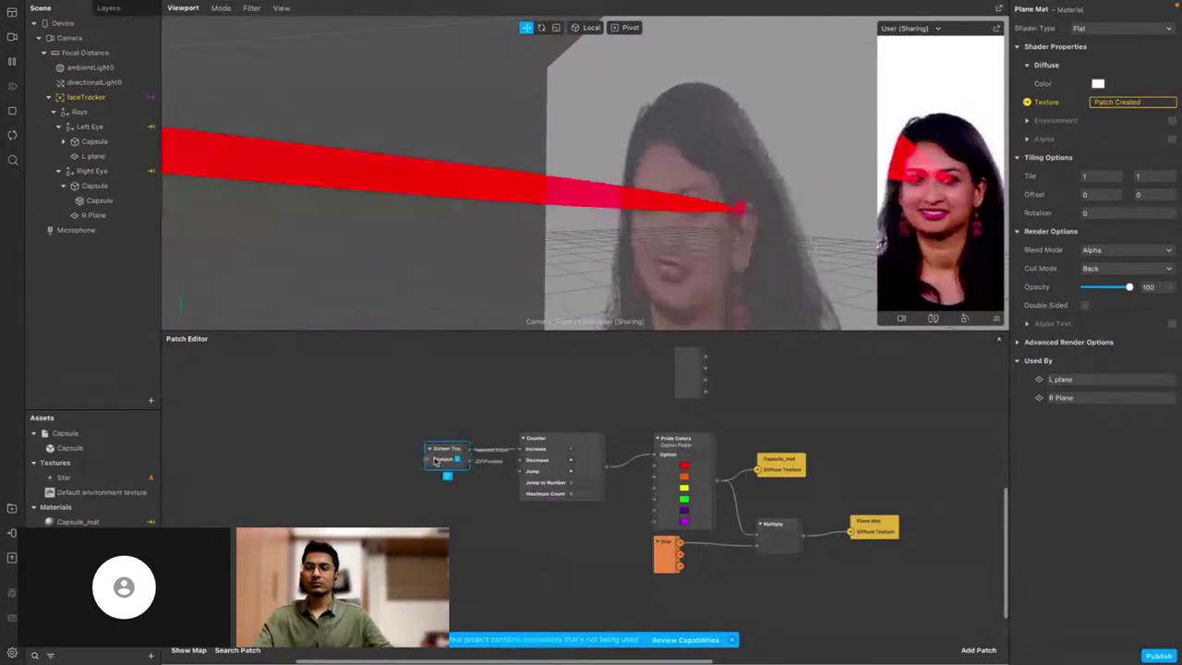
Move the Face Finder, Face Select and faceTracker patches farther away from the Eyelid patch to free up space
{"action": "left_click", "coordinate": [478, 501]}
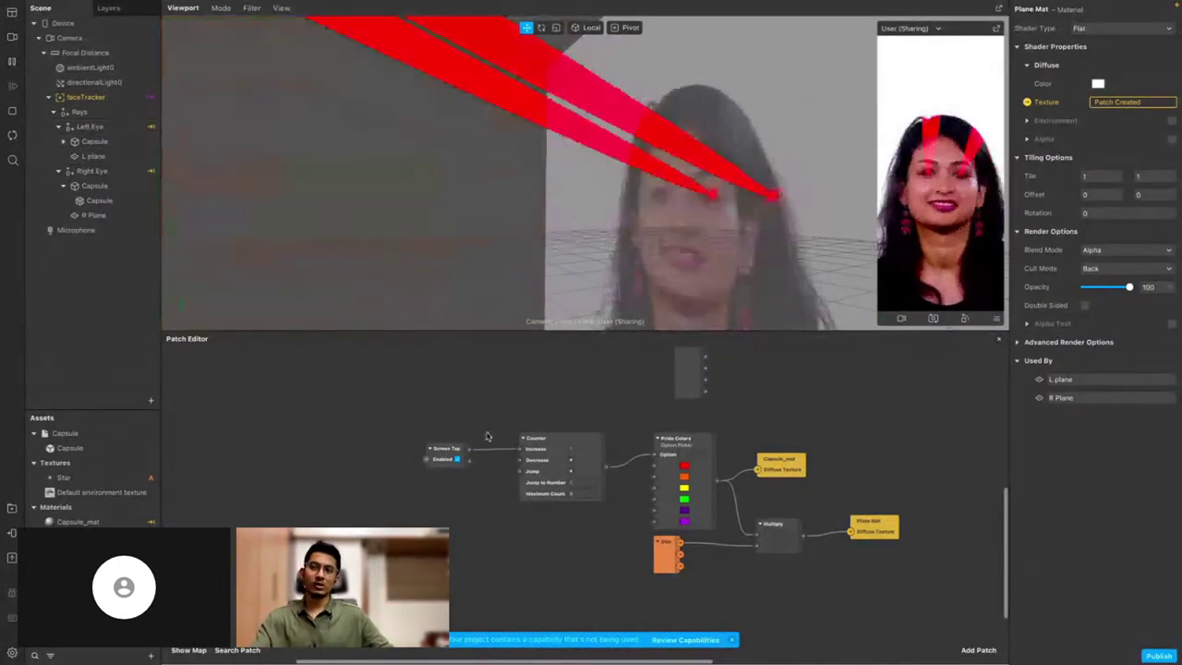
{"action": "scroll", "coordinate": [596, 529], "scroll_direction": "down", "scroll_amount": 3}
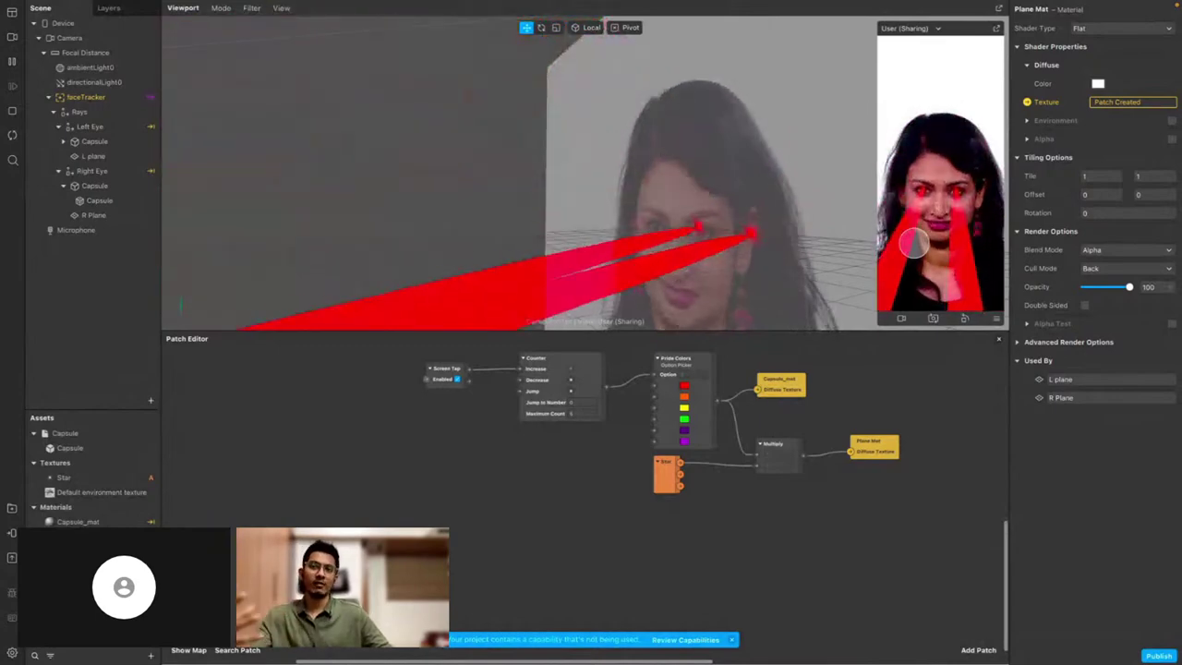
{"action": "scroll", "coordinate": [296, 470], "scroll_direction": "up", "scroll_amount": 4}
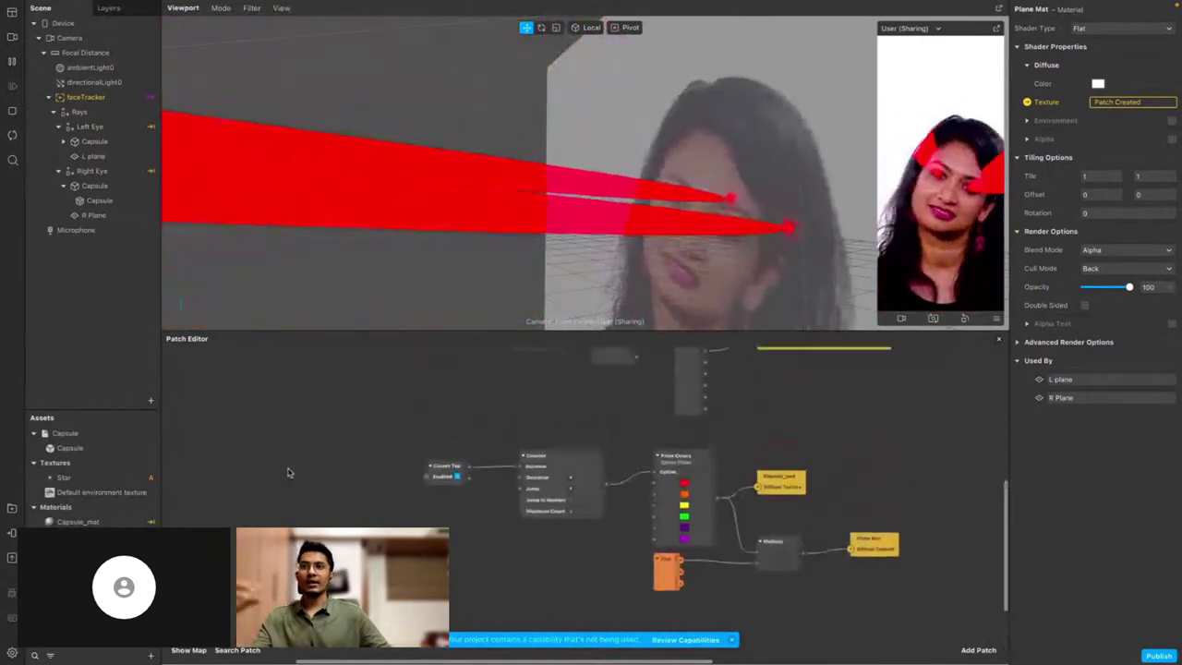
{"action": "scroll", "coordinate": [329, 502], "scroll_direction": "down", "scroll_amount": 1}
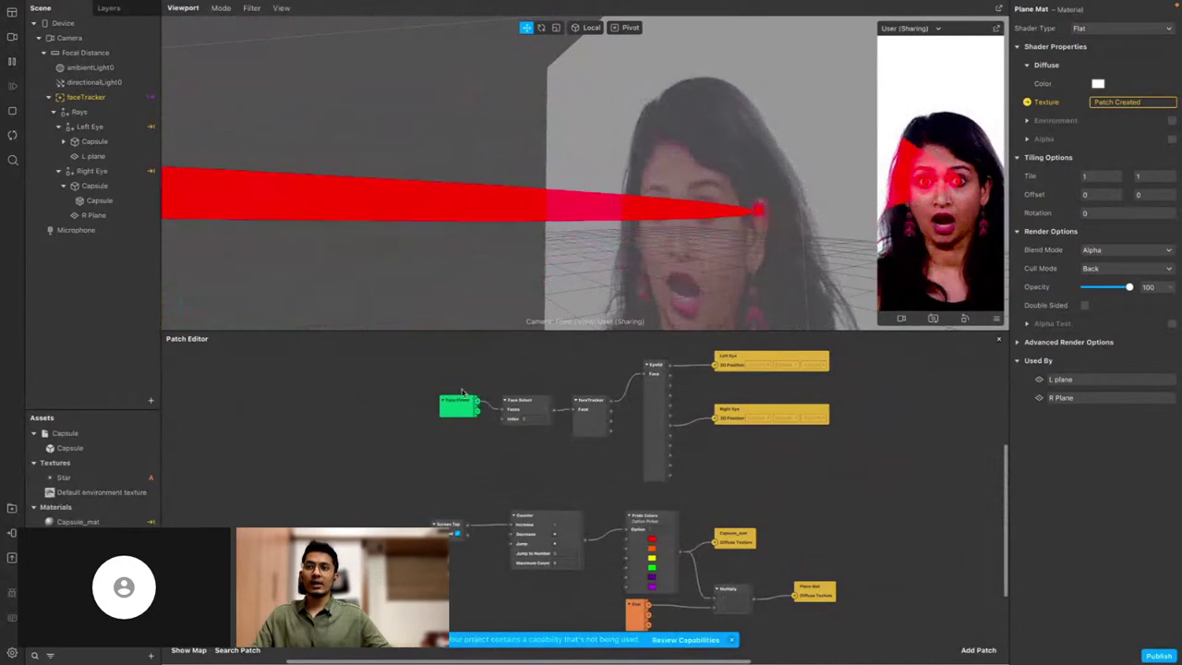
{"action": "left_click_drag", "start_coordinate": [436, 379], "coordinate": [387, 430]}
Add an Eyebrows Raised patch with its Face input fed by the faceTracker patch's face output
{"action": "left_click", "coordinate": [359, 437]}
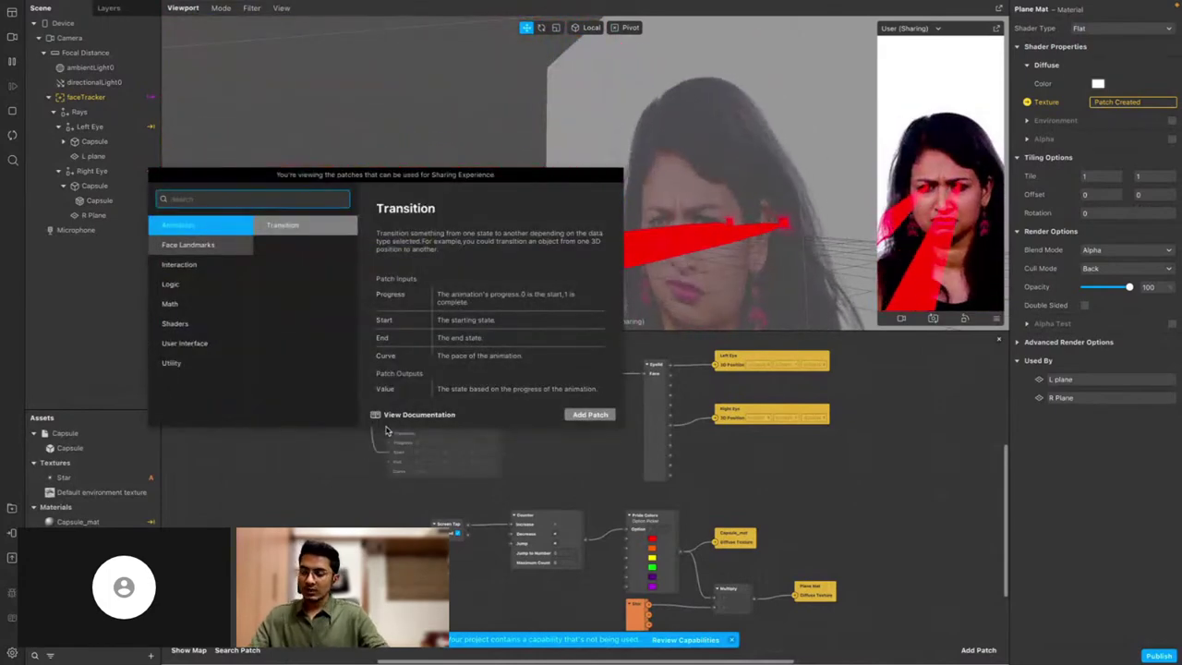
{"action": "type", "text": "eye"}
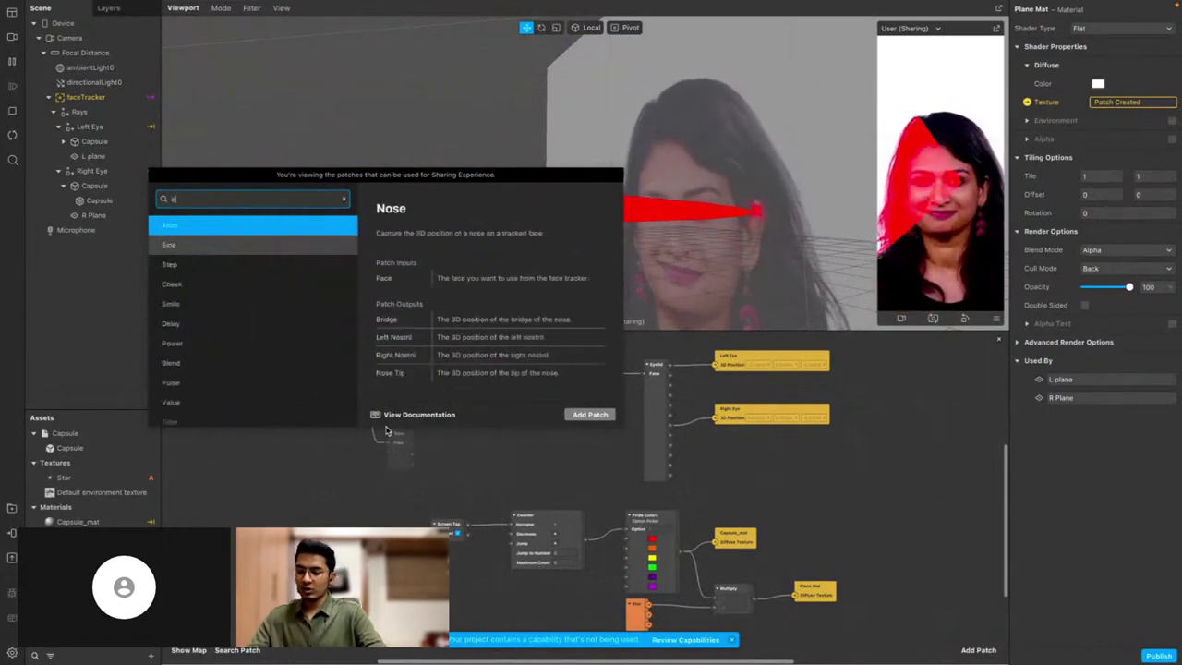
{"action": "key", "text": "Down"}
{"action": "key", "text": "Down"}
{"action": "key", "text": "Down"}
{"action": "key", "text": "Return"}
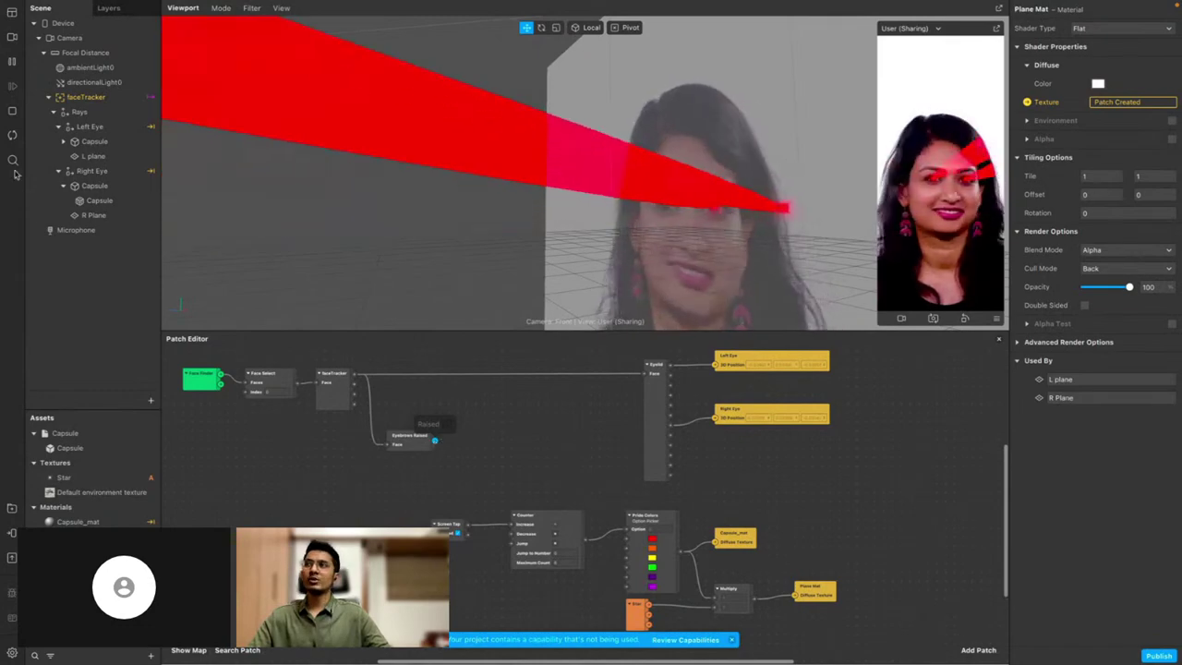
Switch the preview's camera source to Iriun Webcam
{"action": "left_click", "coordinate": [11, 40]}
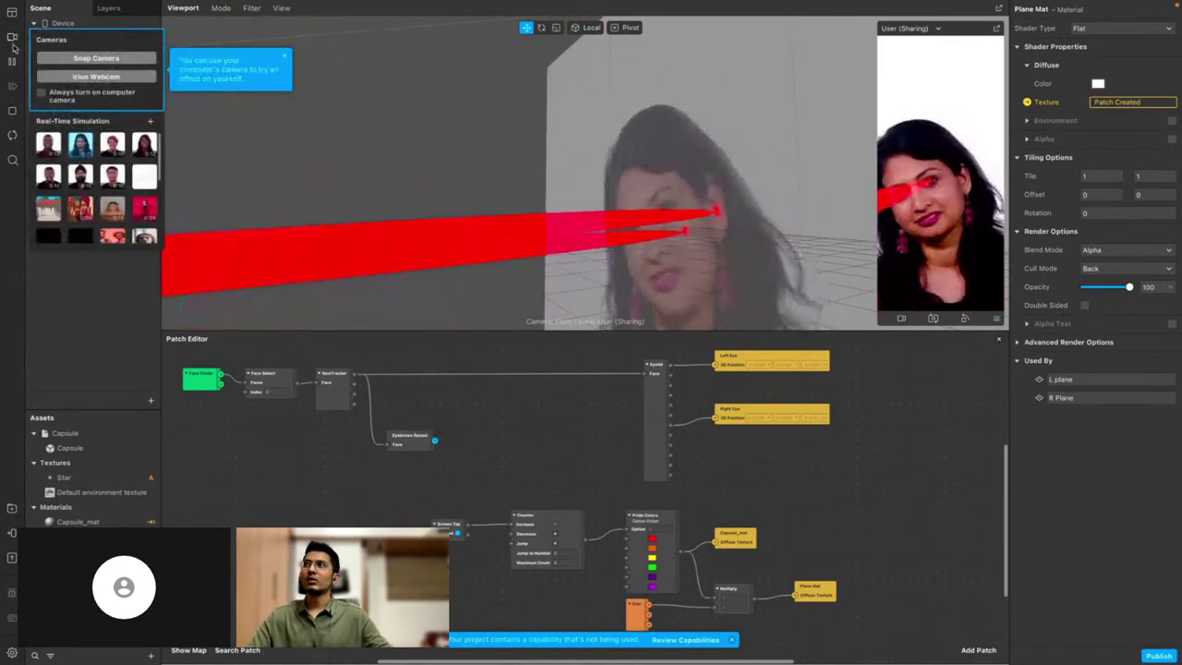
{"action": "left_click", "coordinate": [93, 77]}
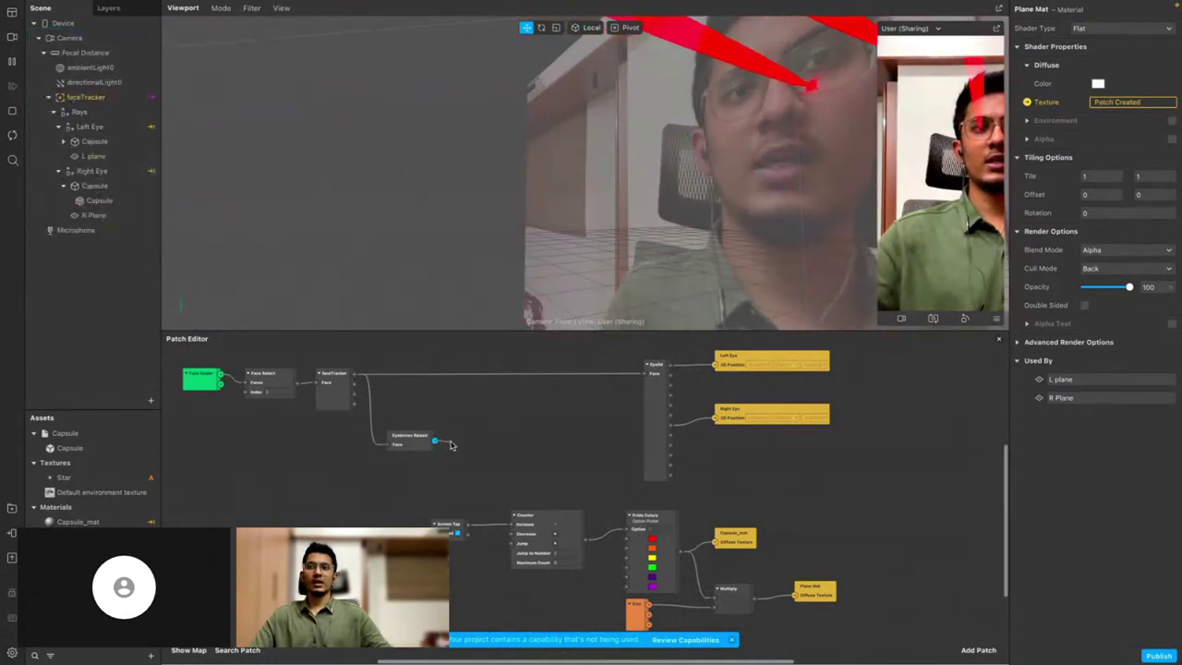
Attach a Value patch to the Eyebrows Raised output and set its data type to Boolean
{"action": "left_click_drag", "start_coordinate": [434, 440], "coordinate": [450, 446]}
{"action": "type", "text": "value"}
{"action": "key", "text": "Return"}
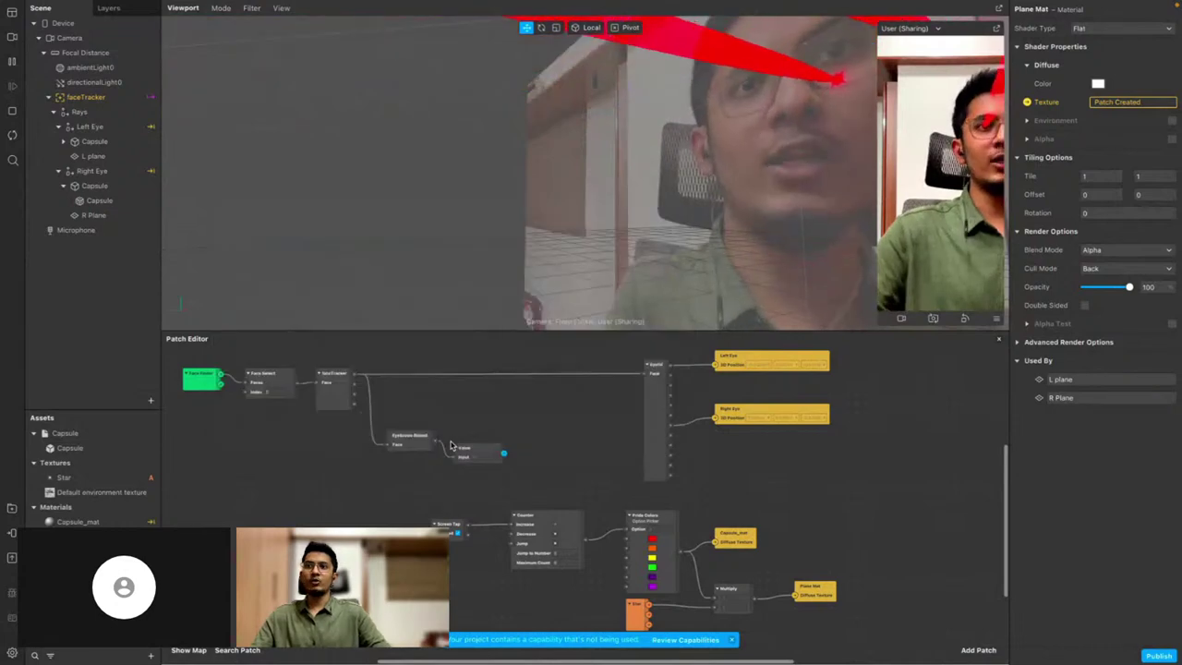
{"action": "left_click", "coordinate": [468, 446]}
{"action": "left_click", "coordinate": [479, 467]}
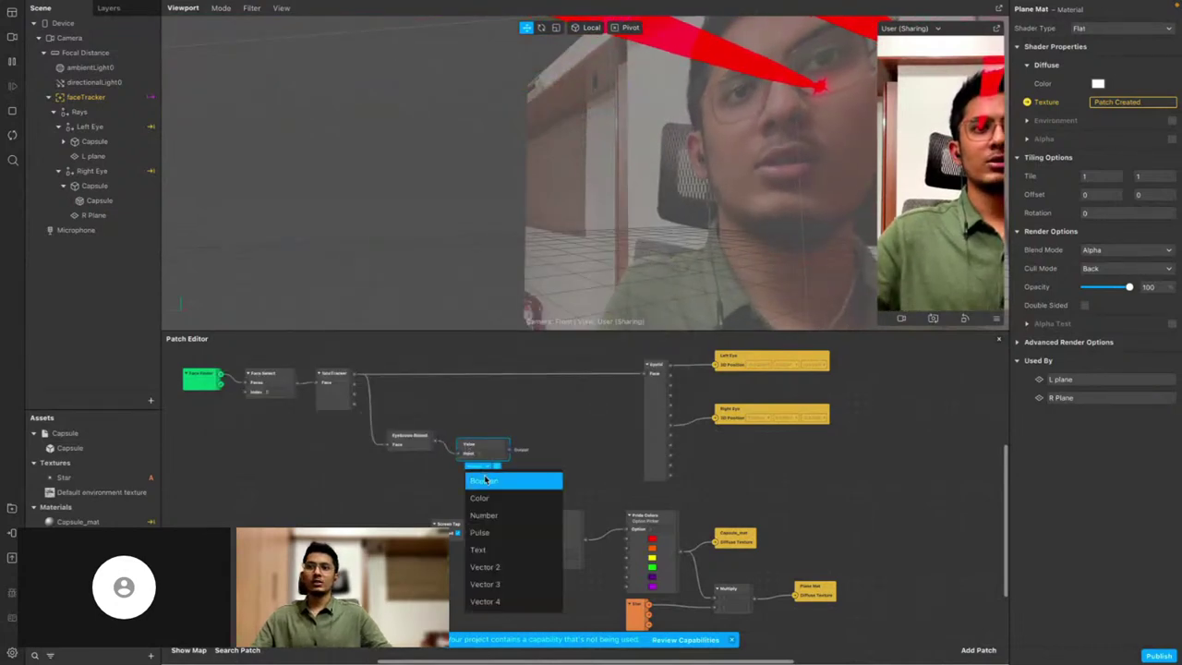
{"action": "left_click", "coordinate": [488, 479]}
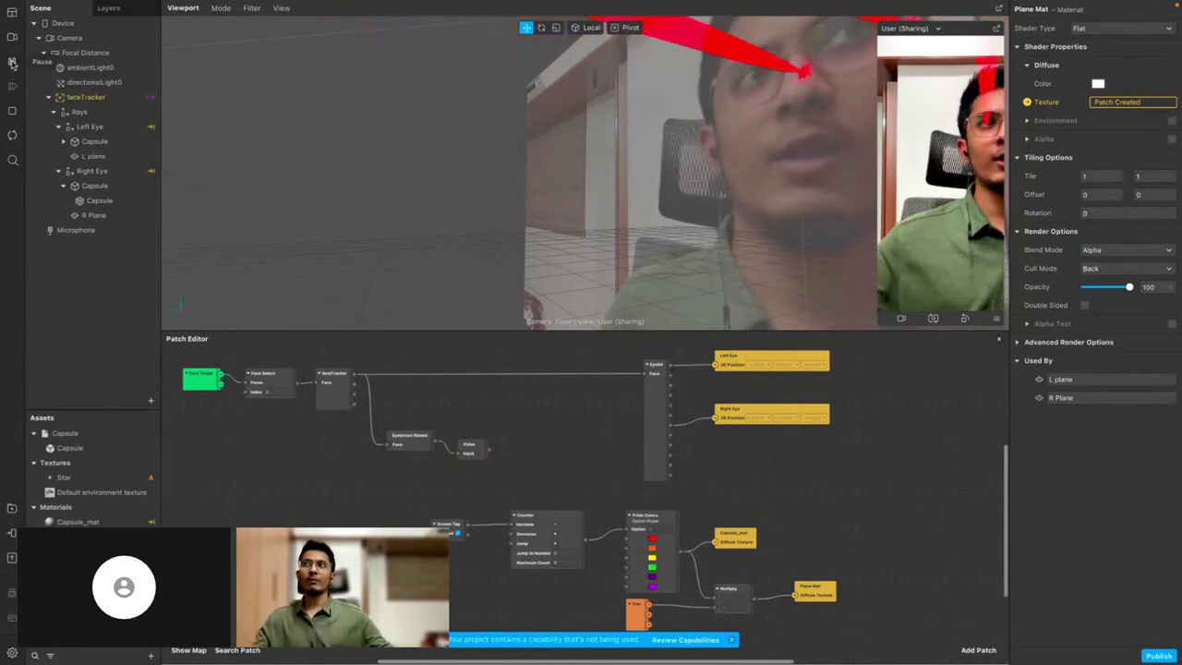
Set the Face Tracking accuracy to High in the project's capabilities and save the properties
{"action": "mouse_move", "coordinate": [153, 4]}
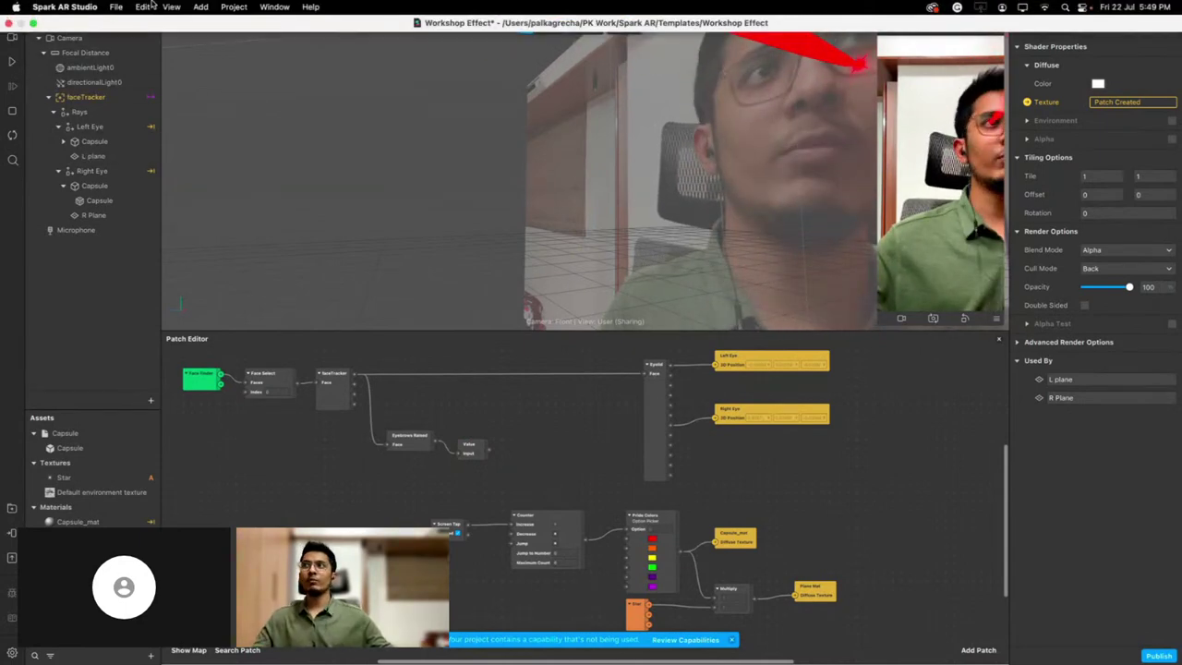
{"action": "left_click", "coordinate": [235, 7]}
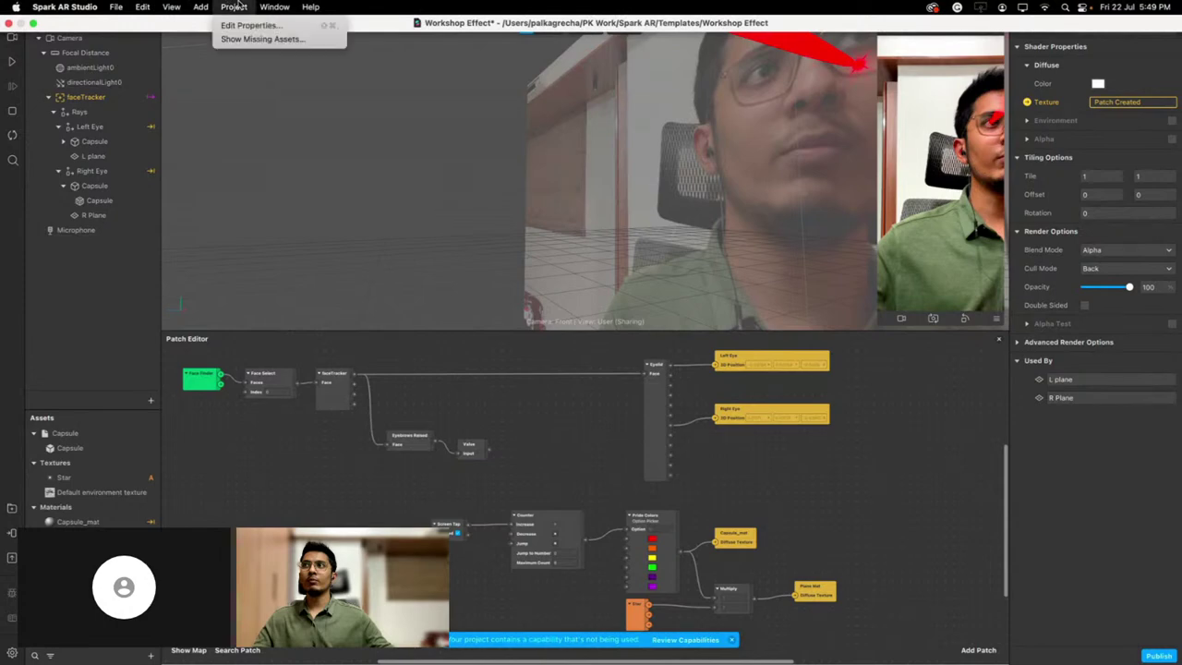
{"action": "left_click", "coordinate": [238, 25]}
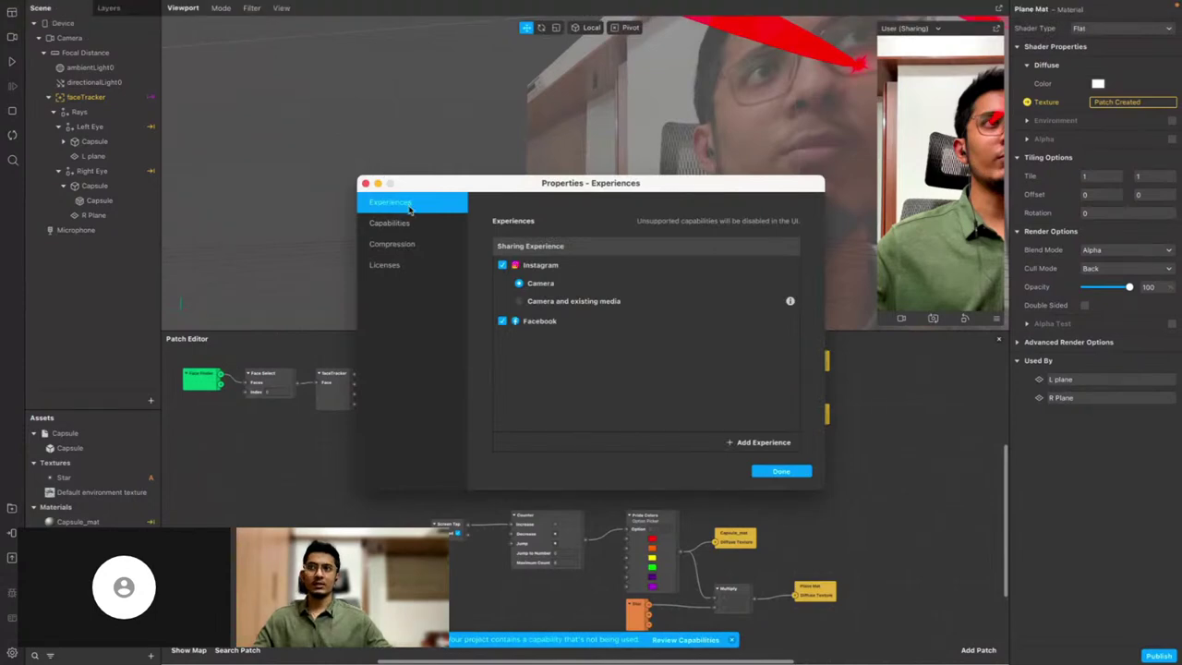
{"action": "left_click", "coordinate": [409, 225]}
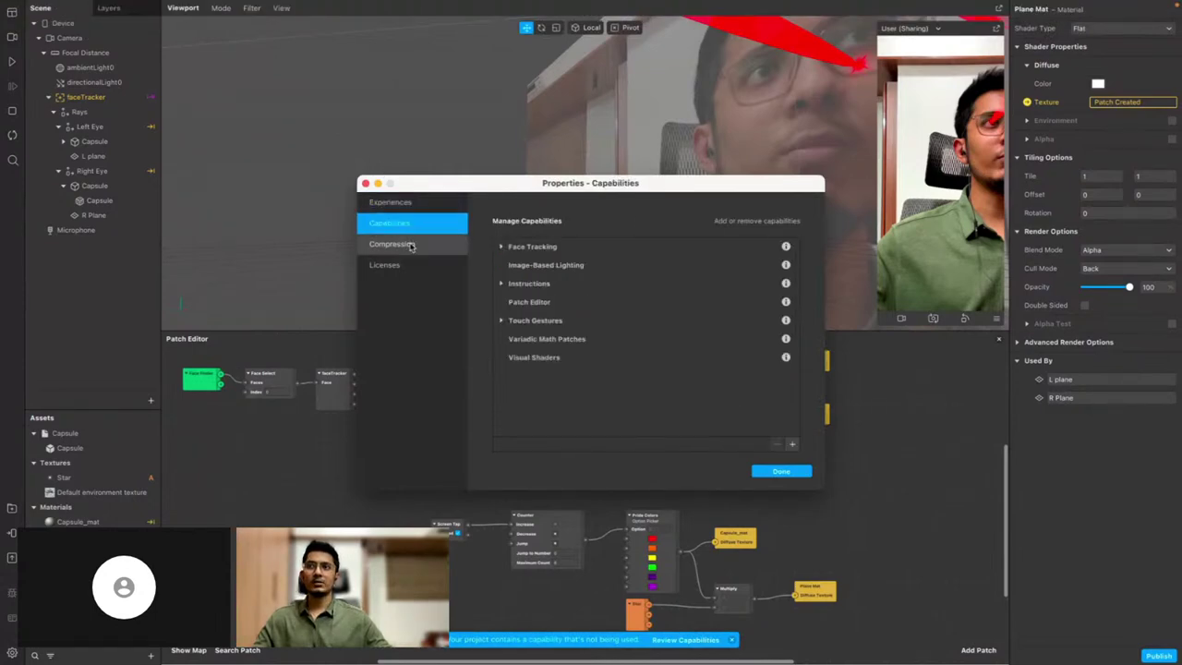
{"action": "left_click", "coordinate": [501, 246]}
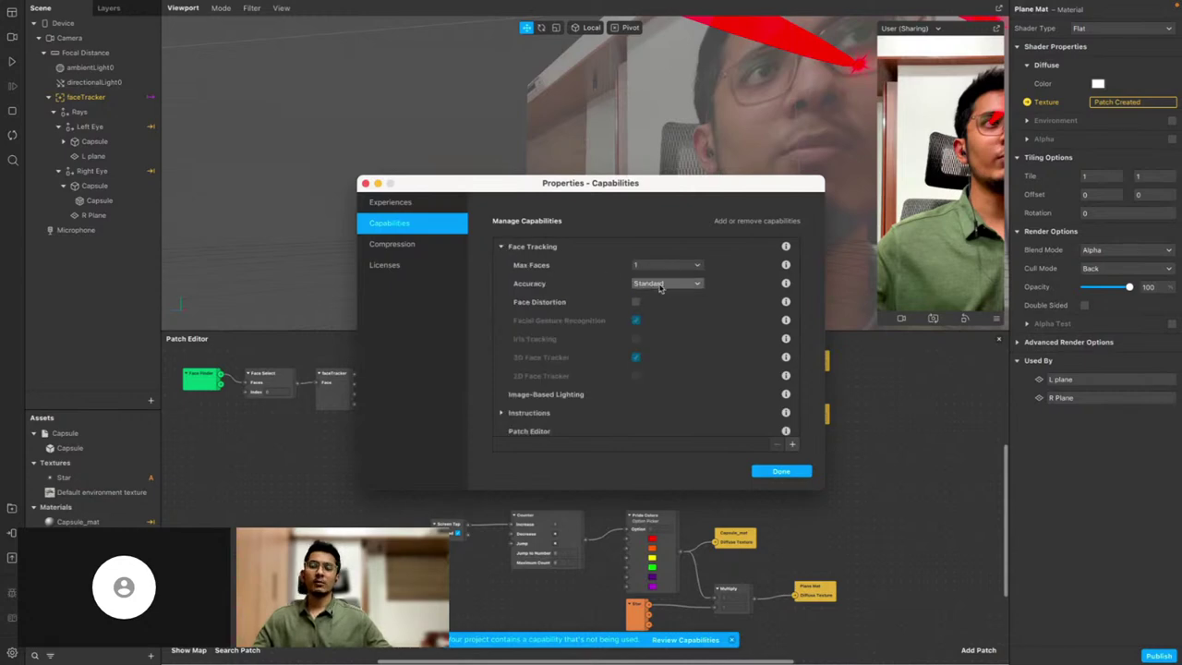
{"action": "left_click", "coordinate": [659, 285]}
{"action": "left_click", "coordinate": [663, 298]}
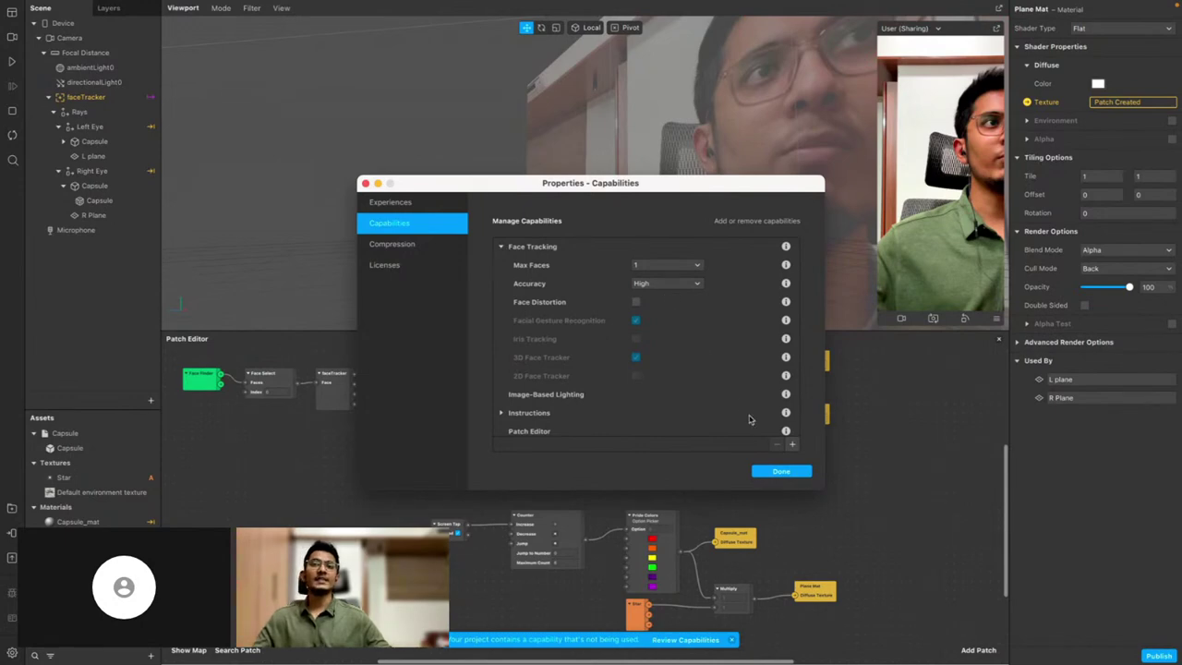
{"action": "left_click", "coordinate": [780, 472]}
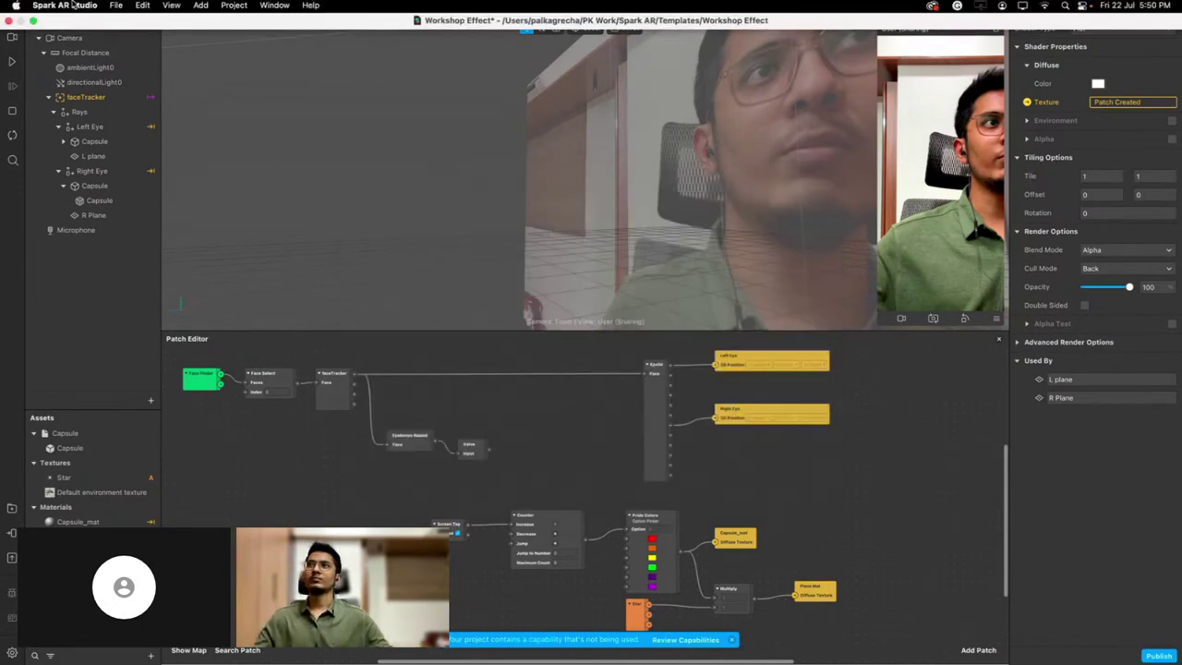
Review the project's compression settings and the Max Faces choices under Face Tracking without changing anything
{"action": "left_click", "coordinate": [234, 6]}
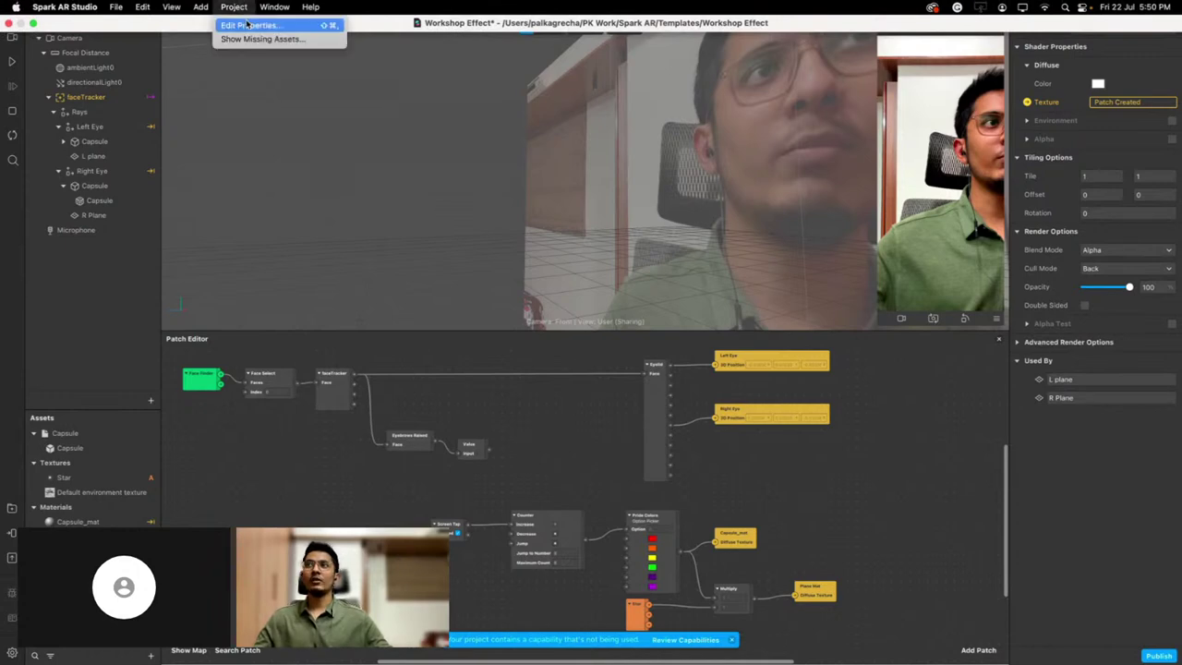
{"action": "left_click", "coordinate": [247, 25]}
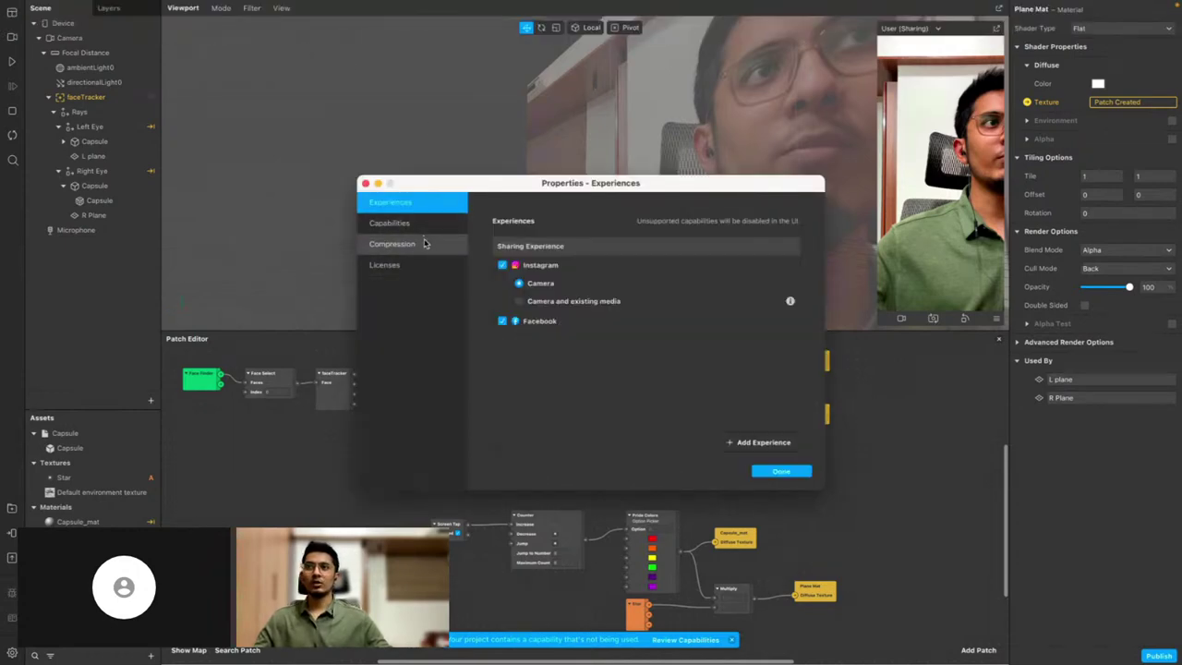
{"action": "left_click", "coordinate": [422, 243]}
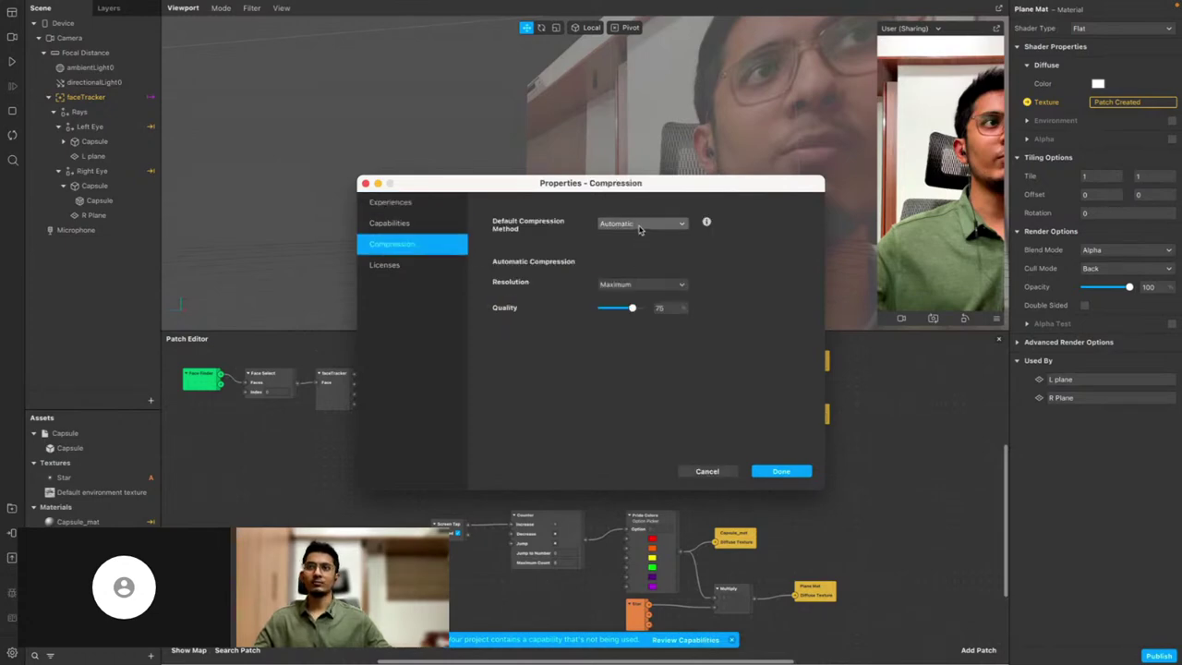
{"action": "left_click", "coordinate": [389, 226]}
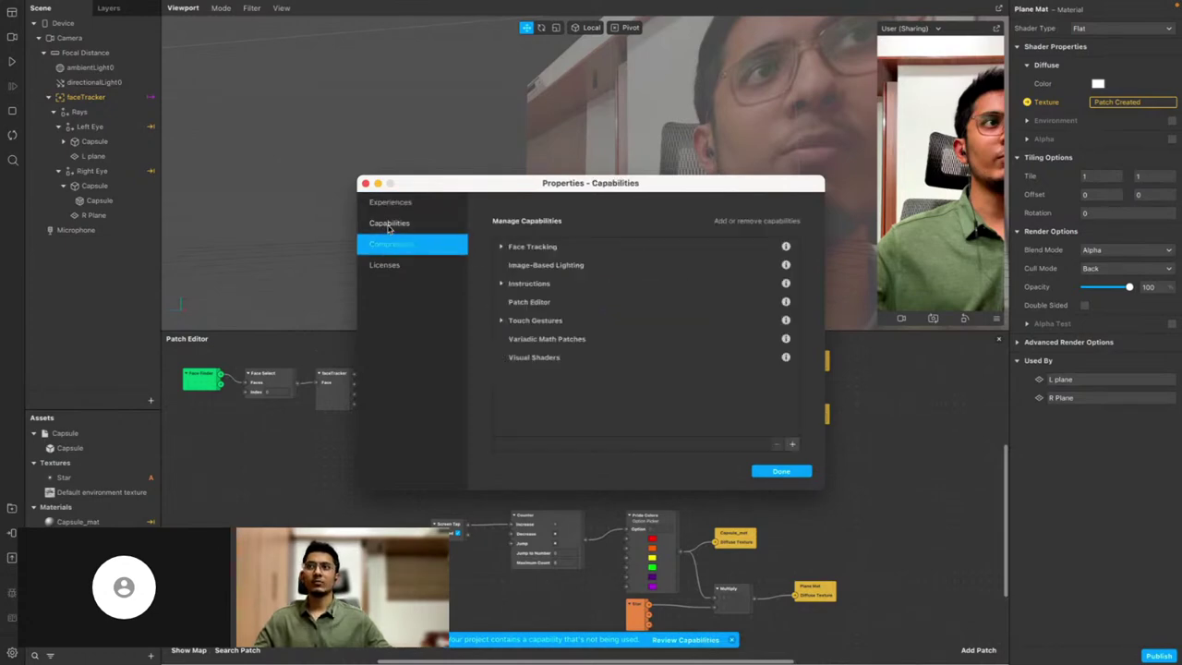
{"action": "left_click", "coordinate": [500, 246]}
{"action": "left_click", "coordinate": [680, 265]}
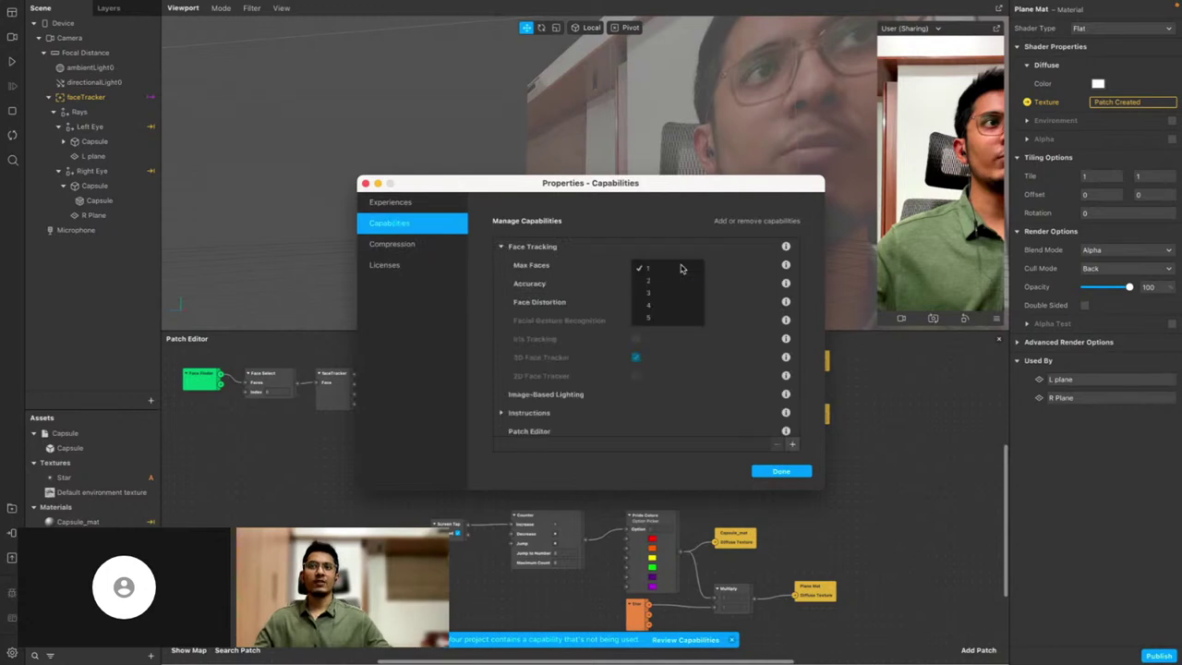
{"action": "left_click", "coordinate": [602, 271]}
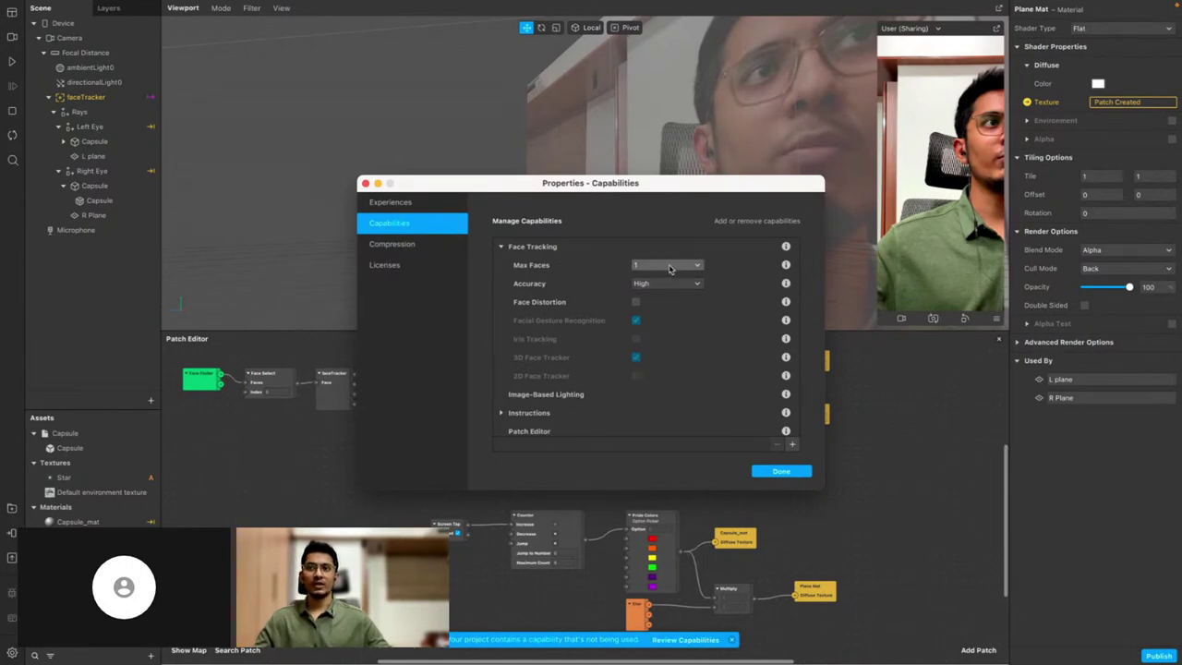
{"action": "left_click", "coordinate": [781, 473]}
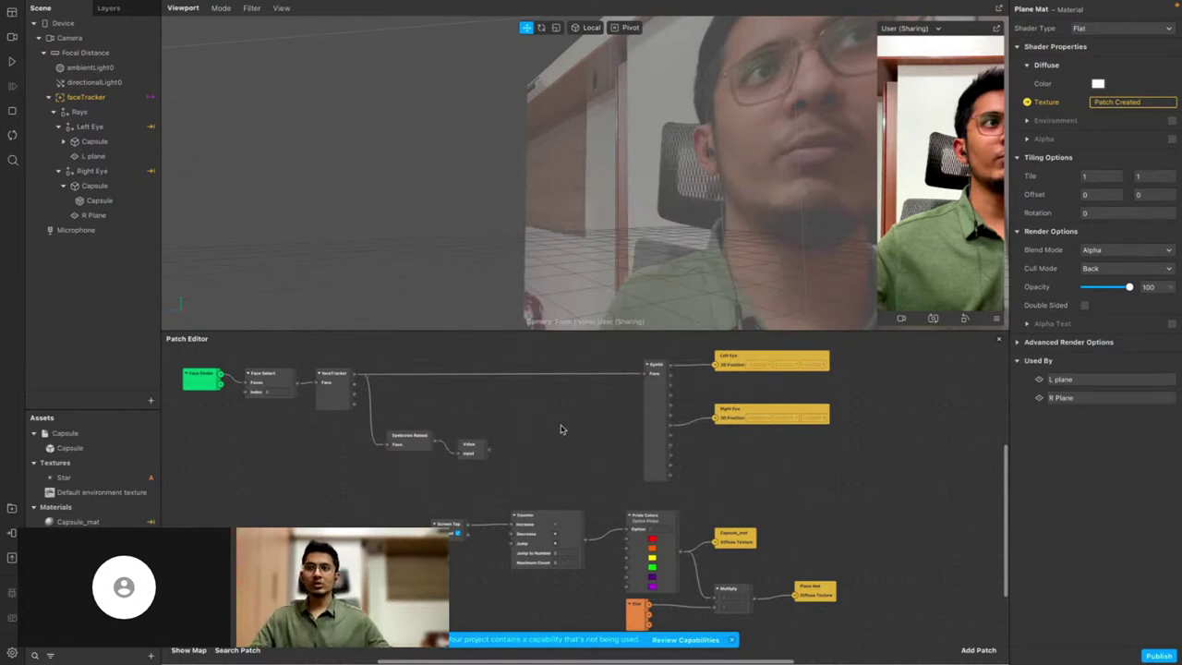
Delete the Value patch and attach a Pulse patch to the Eyebrows Raised output in its place
{"action": "left_click_drag", "start_coordinate": [467, 446], "coordinate": [463, 437]}
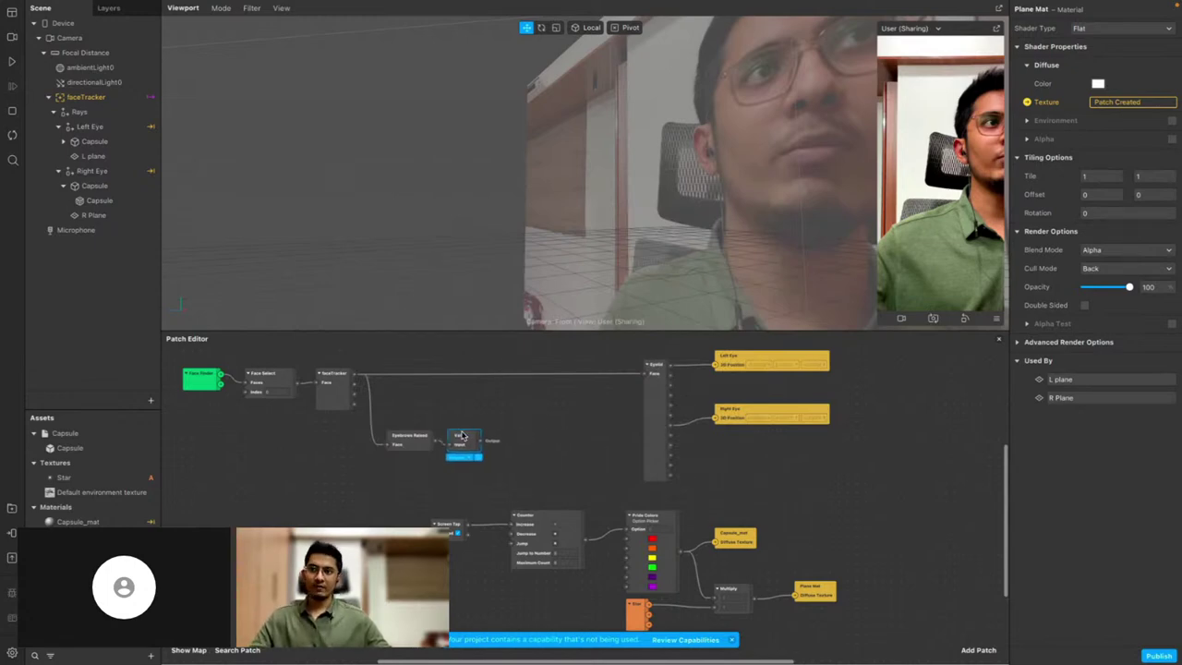
{"action": "key", "text": "Delete"}
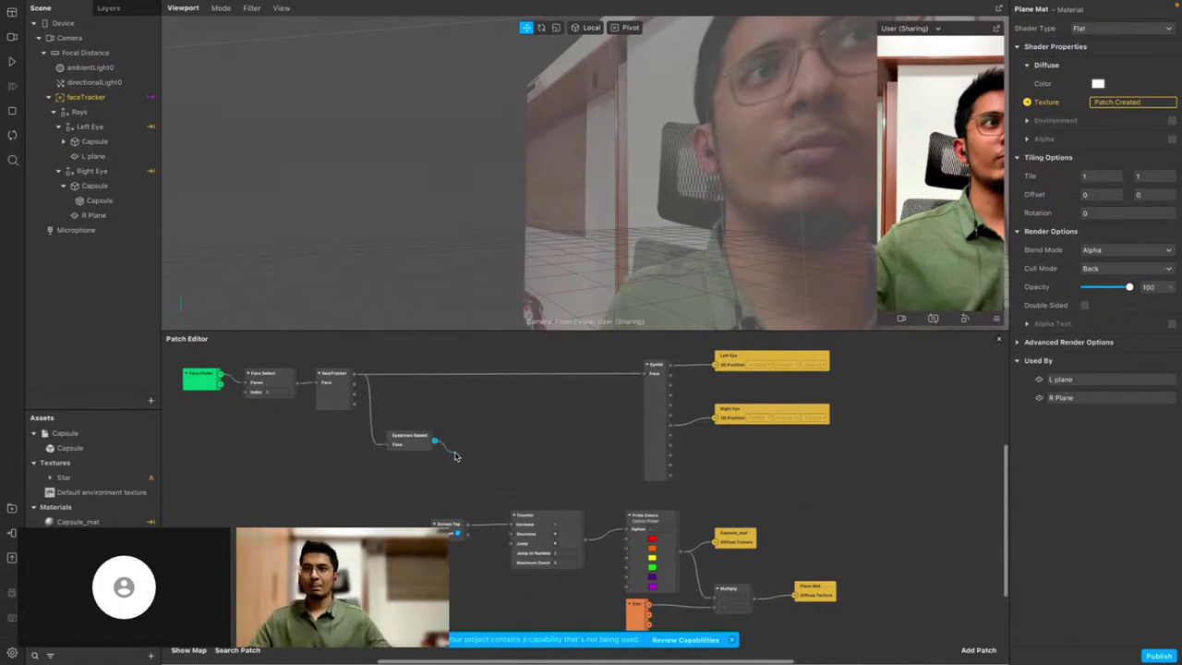
{"action": "left_click_drag", "start_coordinate": [454, 456], "coordinate": [454, 456]}
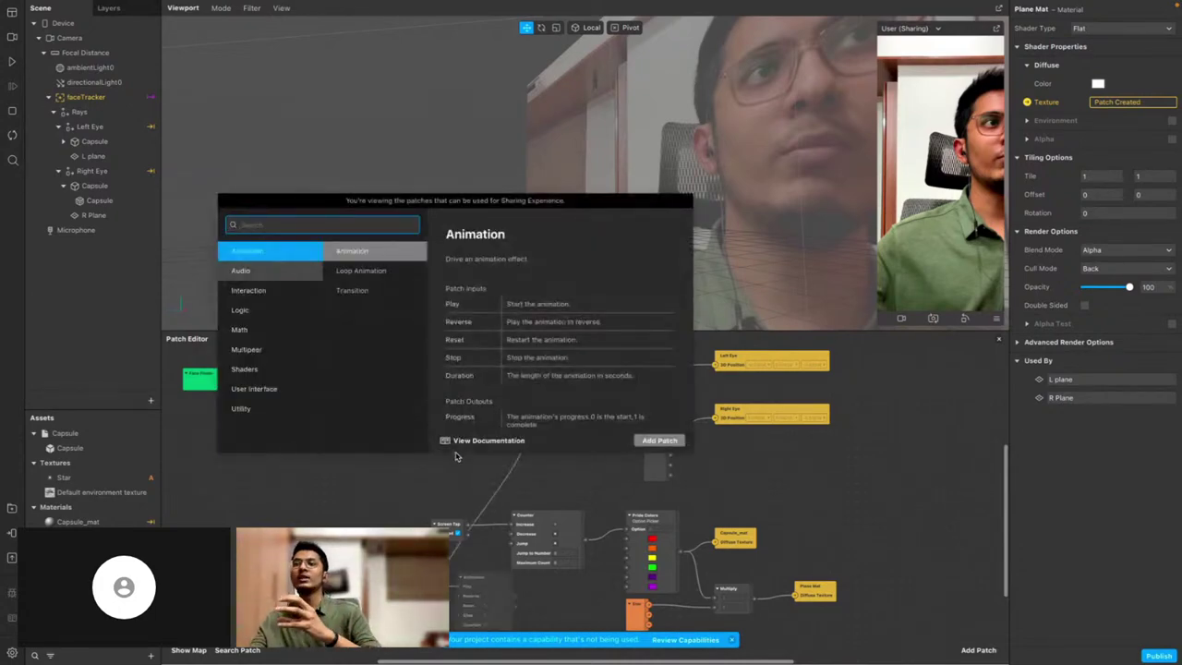
{"action": "type", "text": "pu"}
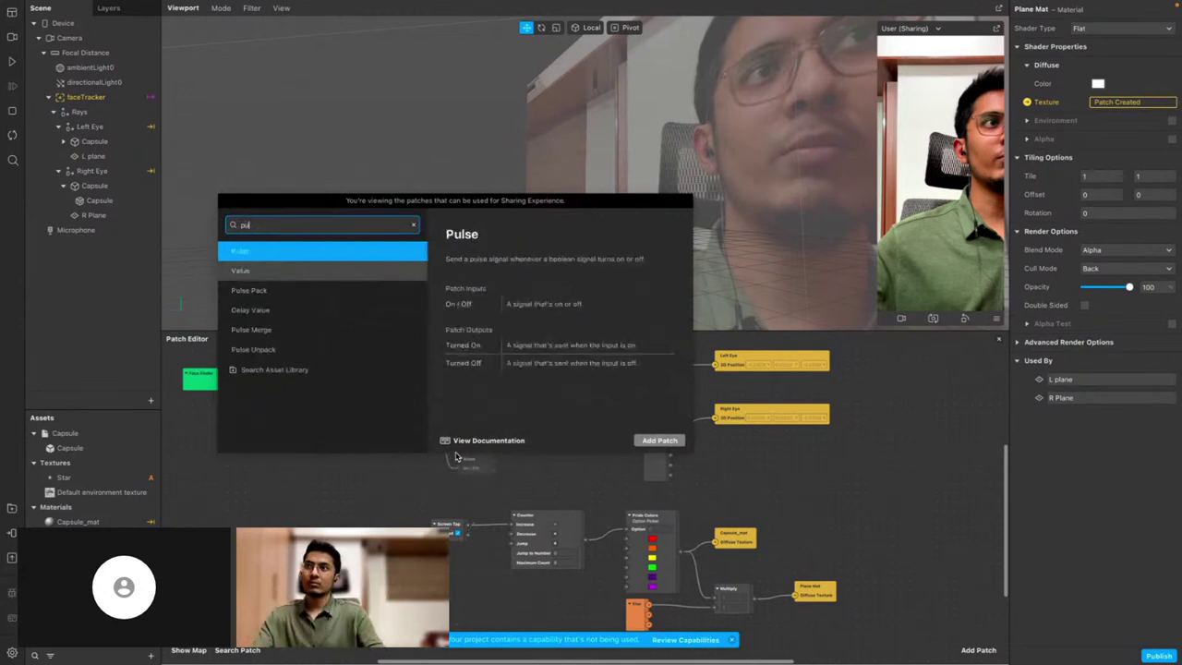
{"action": "key", "text": "Return"}
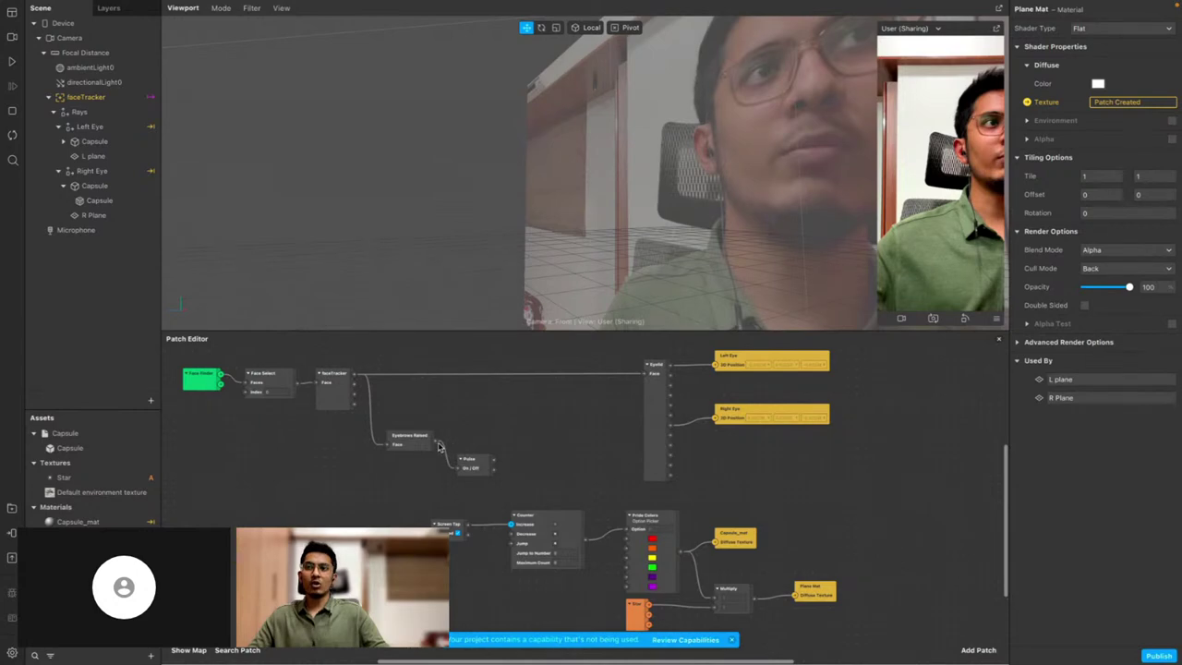
Keep the Pulse patch whose Turned On output feeds the Counter's Increase input, place it near the Counter, and delete the unconnected duplicate Pulse
{"action": "key", "text": "ctrl+z"}
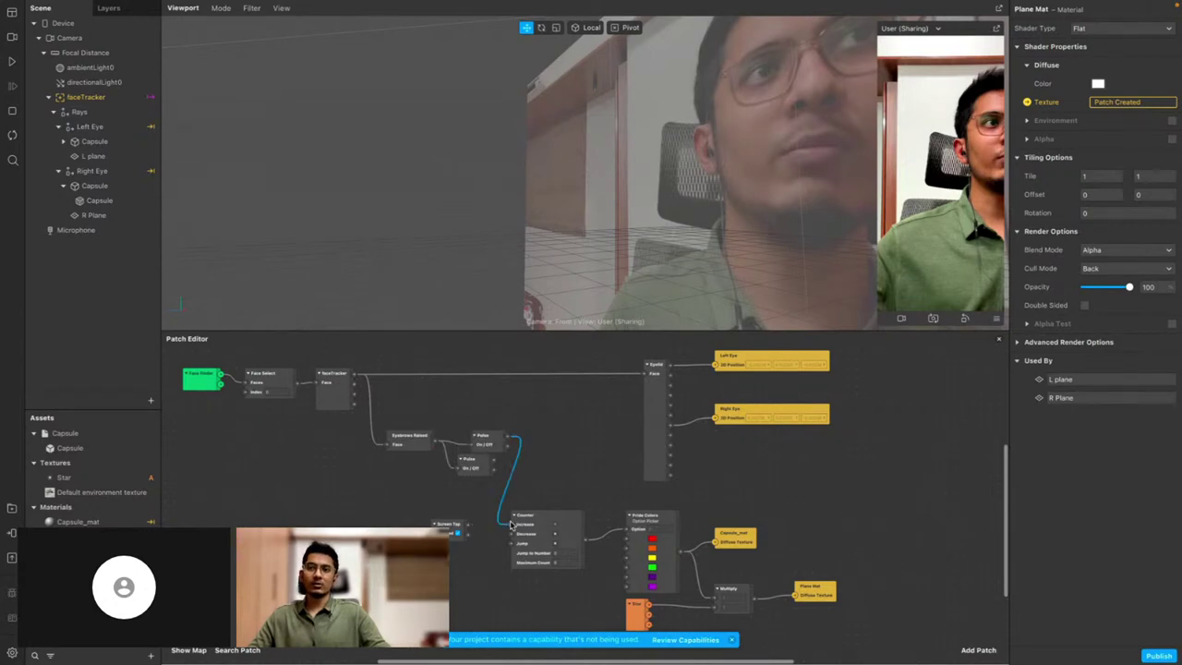
{"action": "left_click_drag", "start_coordinate": [492, 445], "coordinate": [478, 495]}
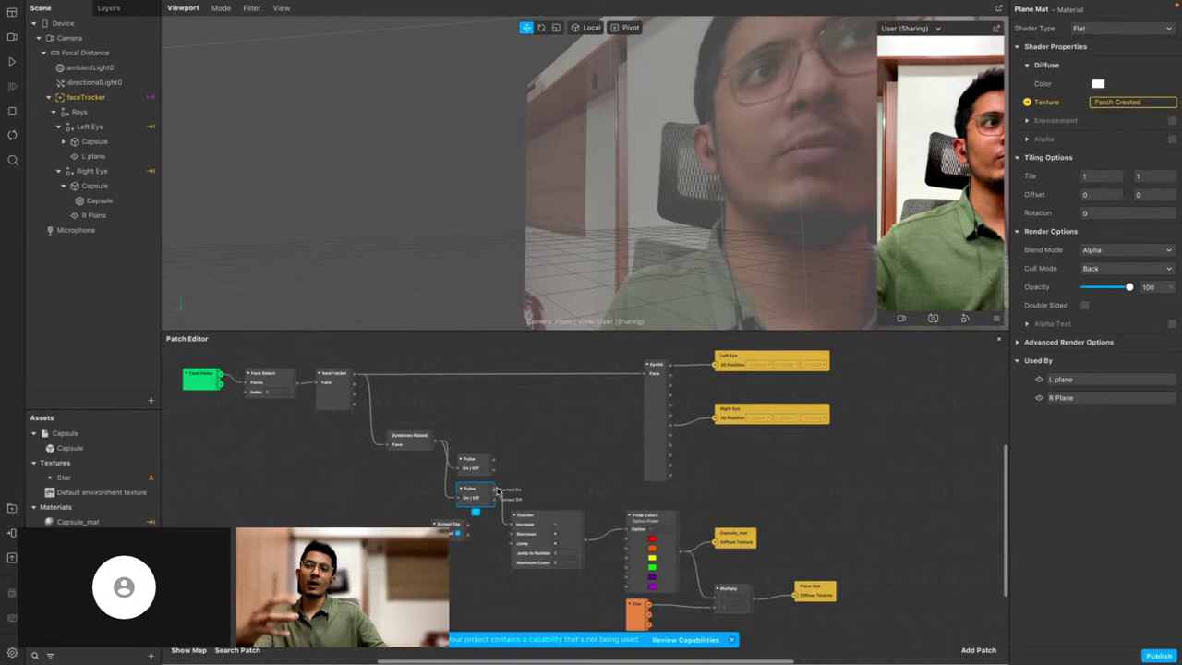
{"action": "left_click", "coordinate": [472, 466]}
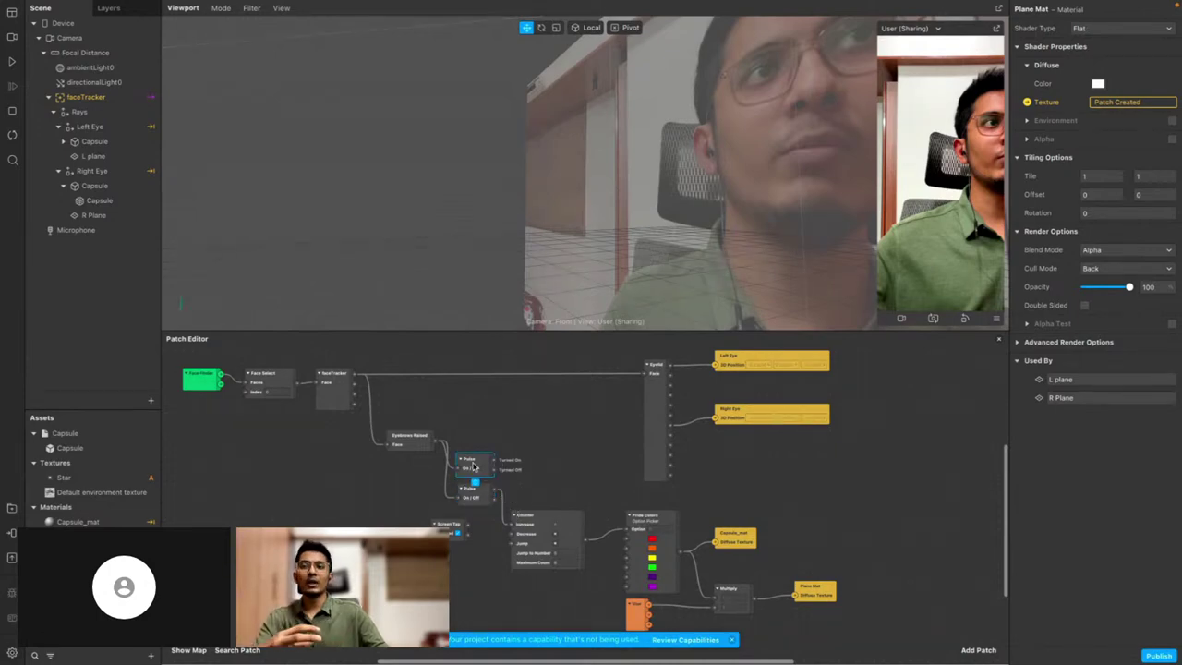
{"action": "key", "text": "Delete"}
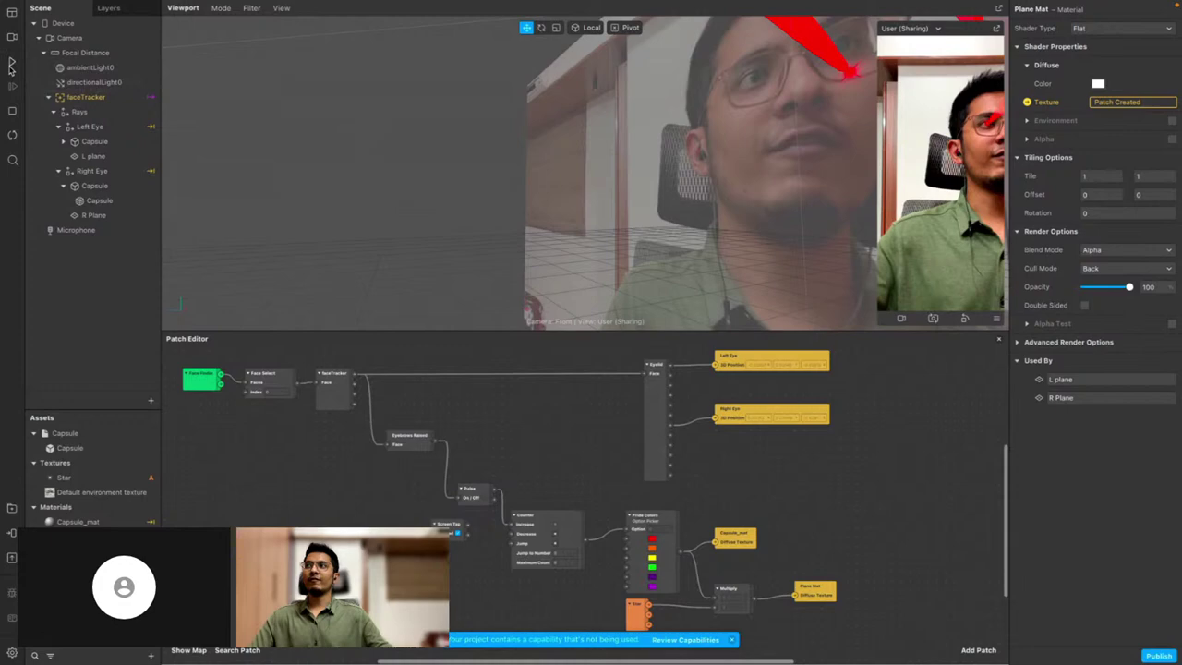
Browse the eye and eyebrow patches that can be attached to the faceTracker patch's output
{"action": "left_click", "coordinate": [12, 36]}
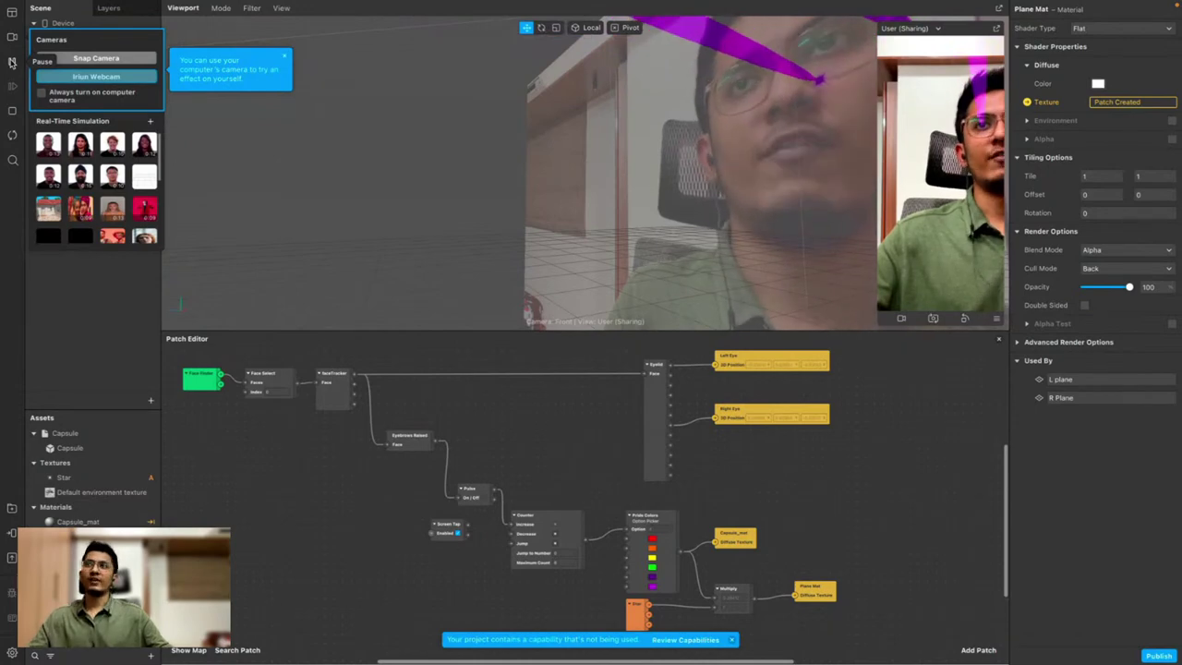
{"action": "left_click", "coordinate": [373, 431]}
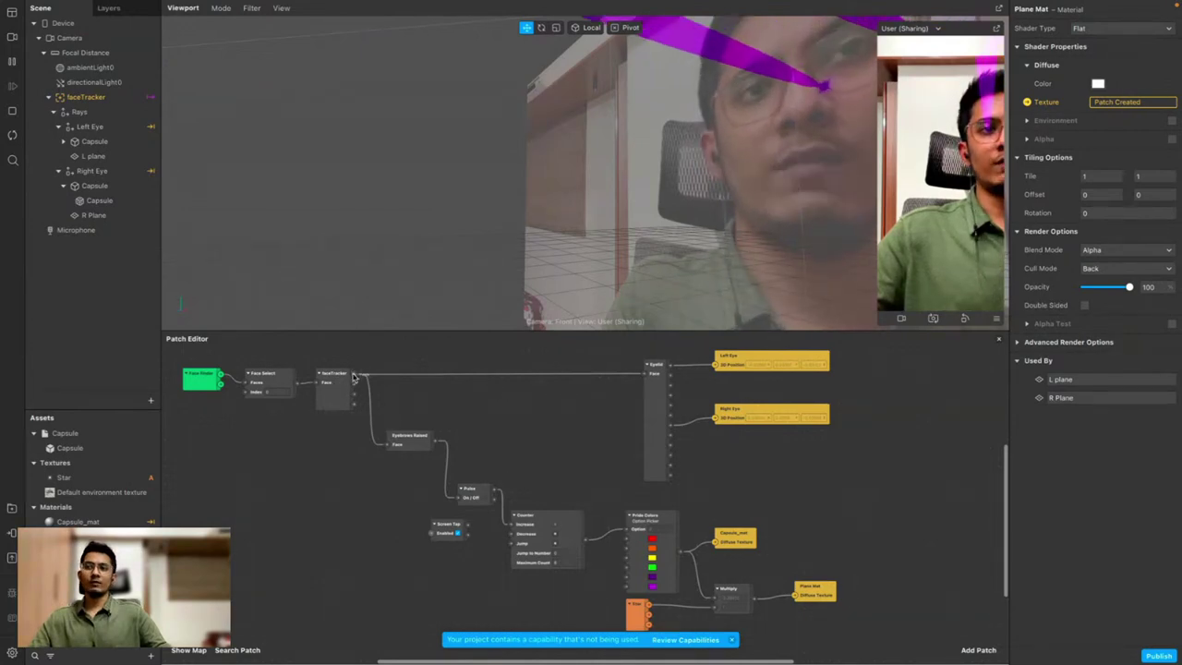
{"action": "left_click_drag", "start_coordinate": [368, 447], "coordinate": [380, 472]}
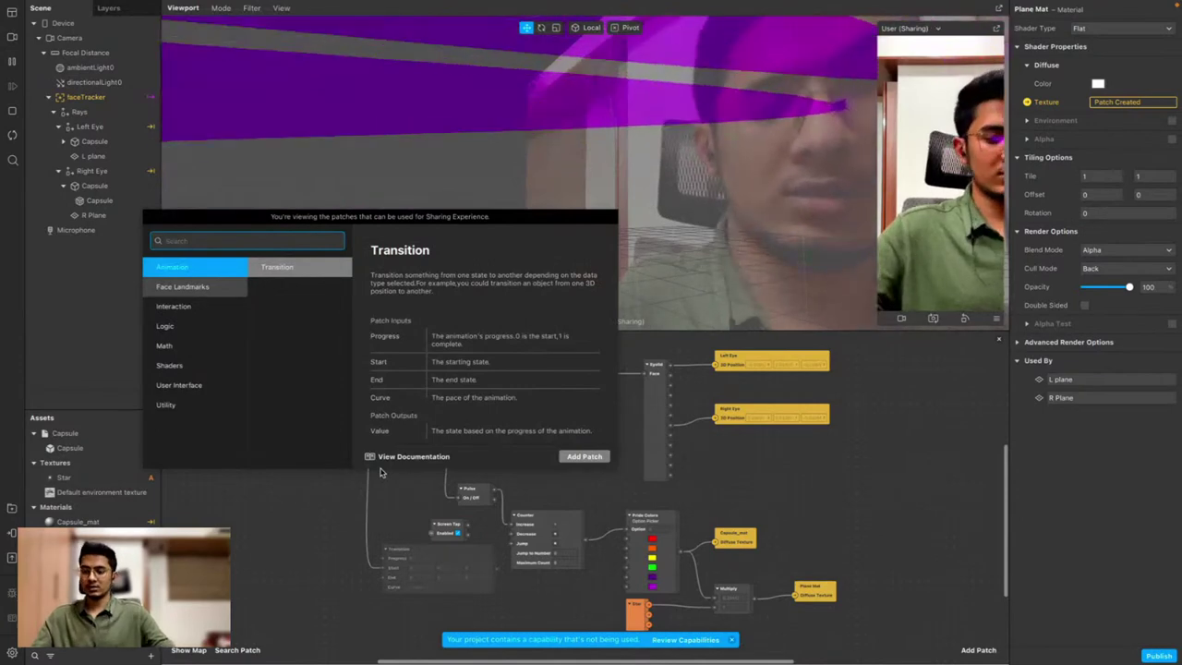
{"action": "type", "text": "eye"}
{"action": "key", "text": "Down"}
{"action": "key", "text": "Down"}
{"action": "key", "text": "Down"}
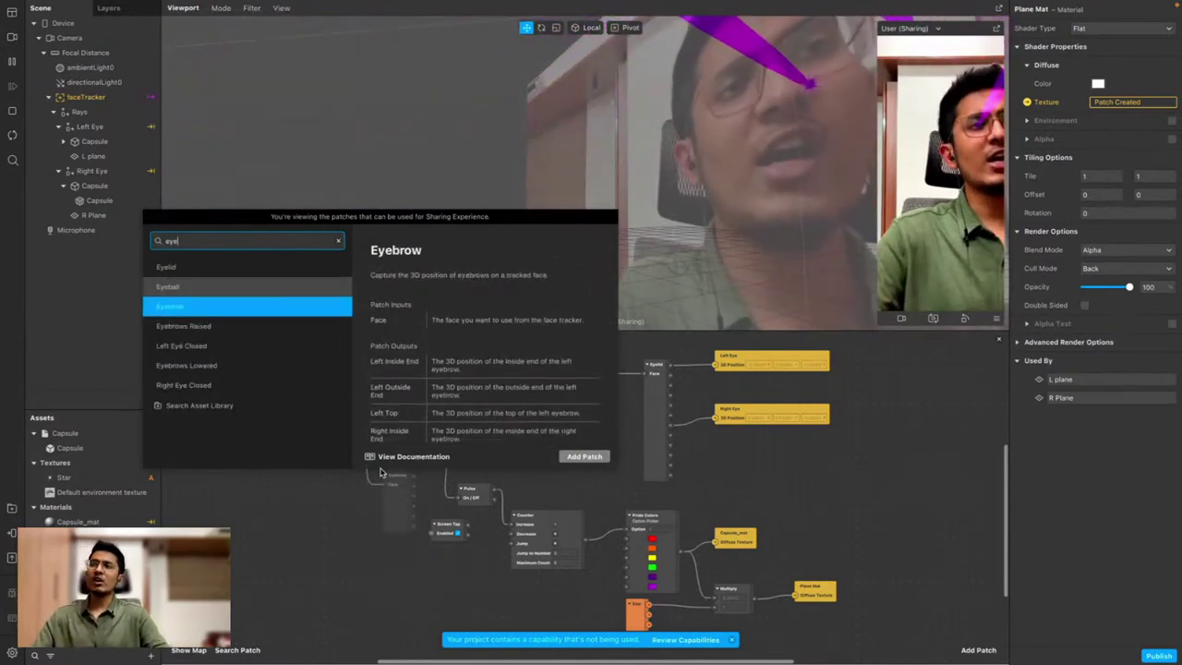
{"action": "key", "text": "Down"}
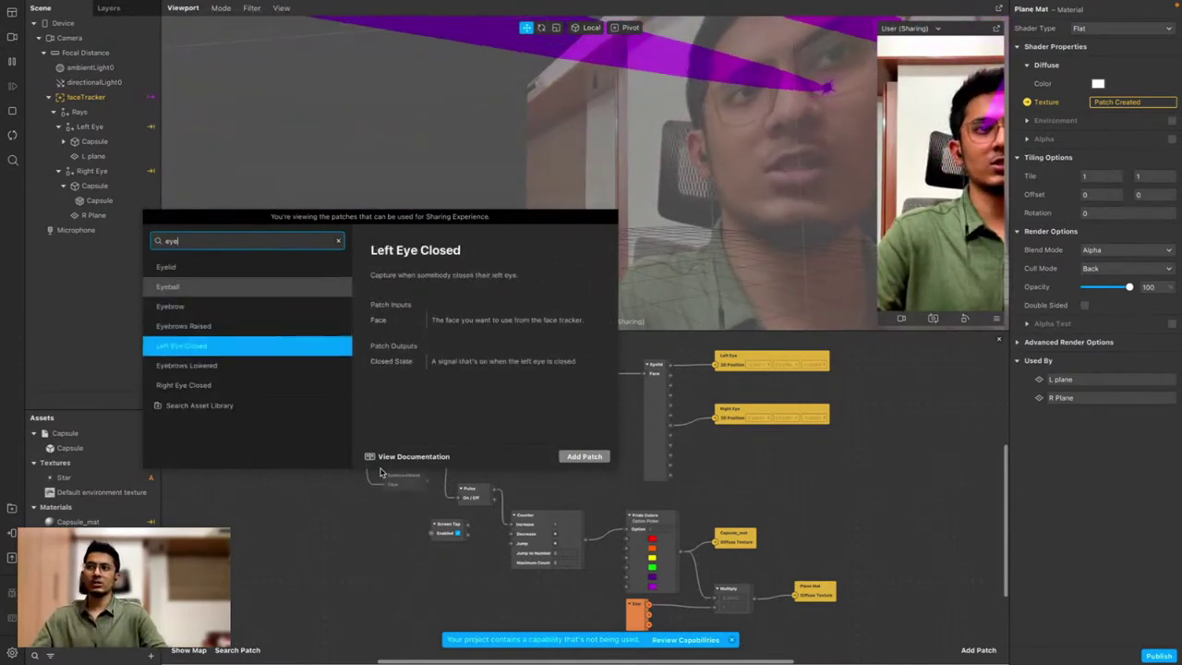
{"action": "key", "text": "Down"}
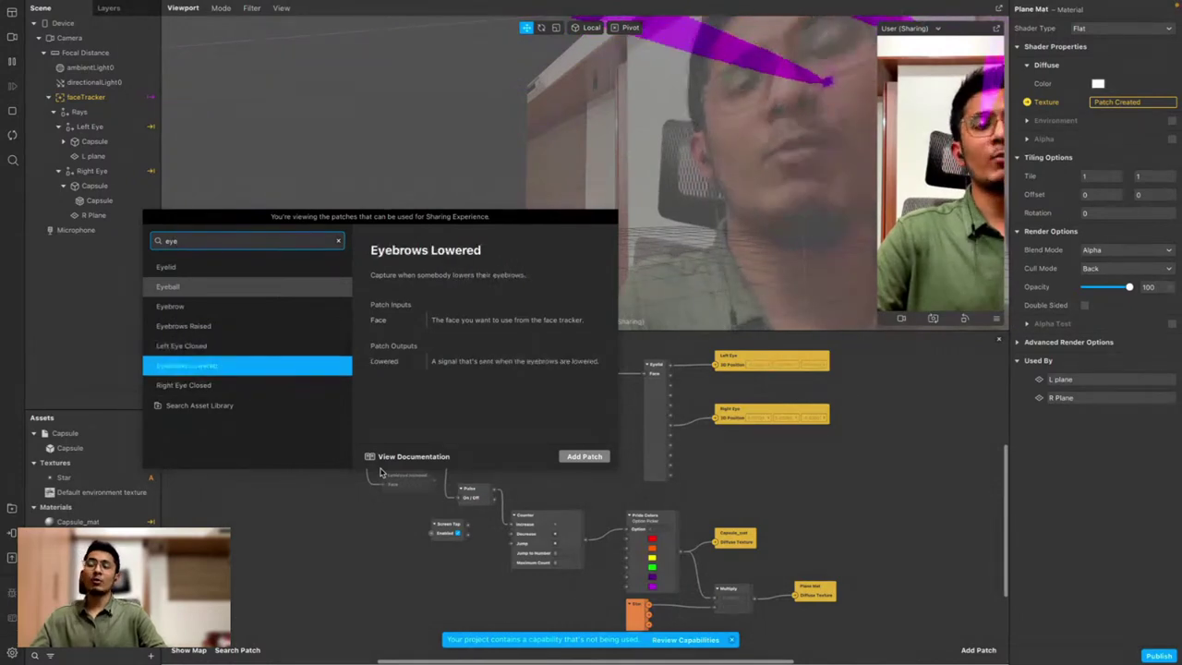
{"action": "key", "text": "Down"}
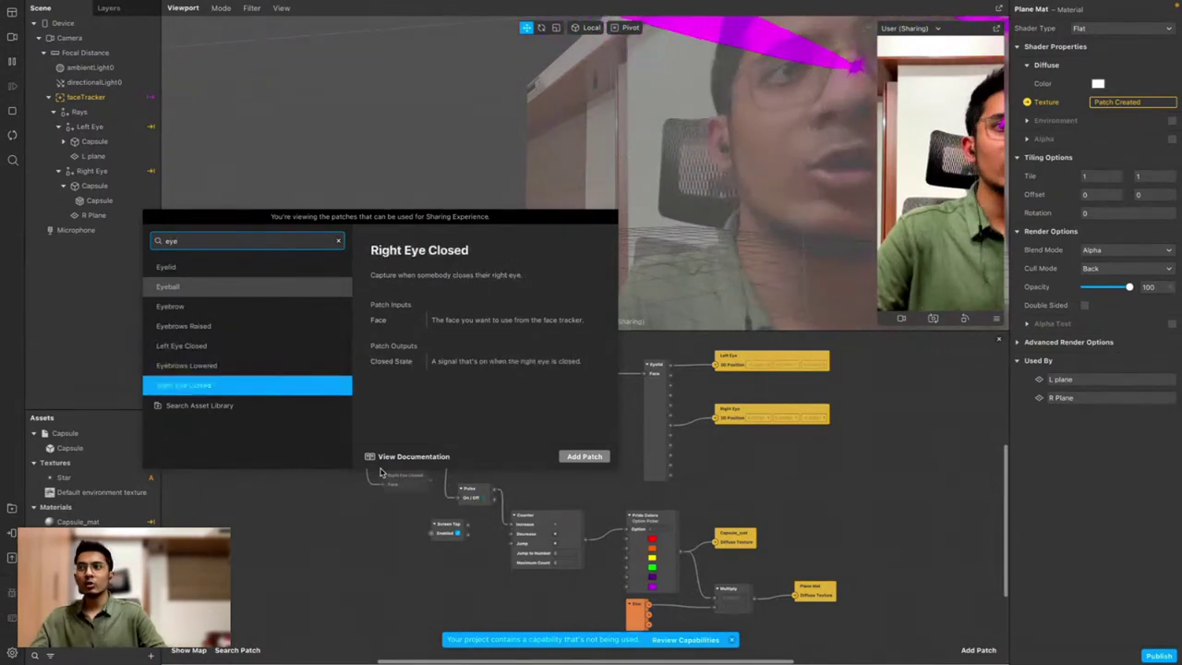
Search for "mouth" patches and attach a Mouth Open patch to the faceTracker output
{"action": "key", "text": "BackSpace"}
{"action": "key", "text": "BackSpace"}
{"action": "key", "text": "BackSpace"}
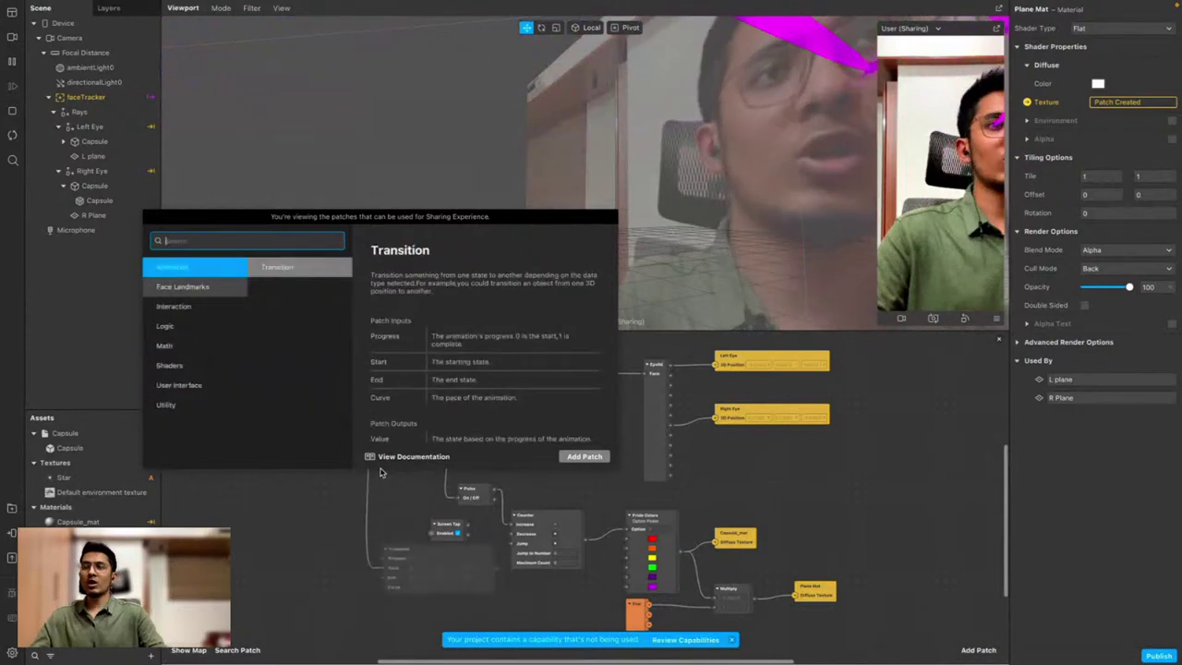
{"action": "type", "text": "mouth"}
{"action": "key", "text": "Down"}
{"action": "key", "text": "Return"}
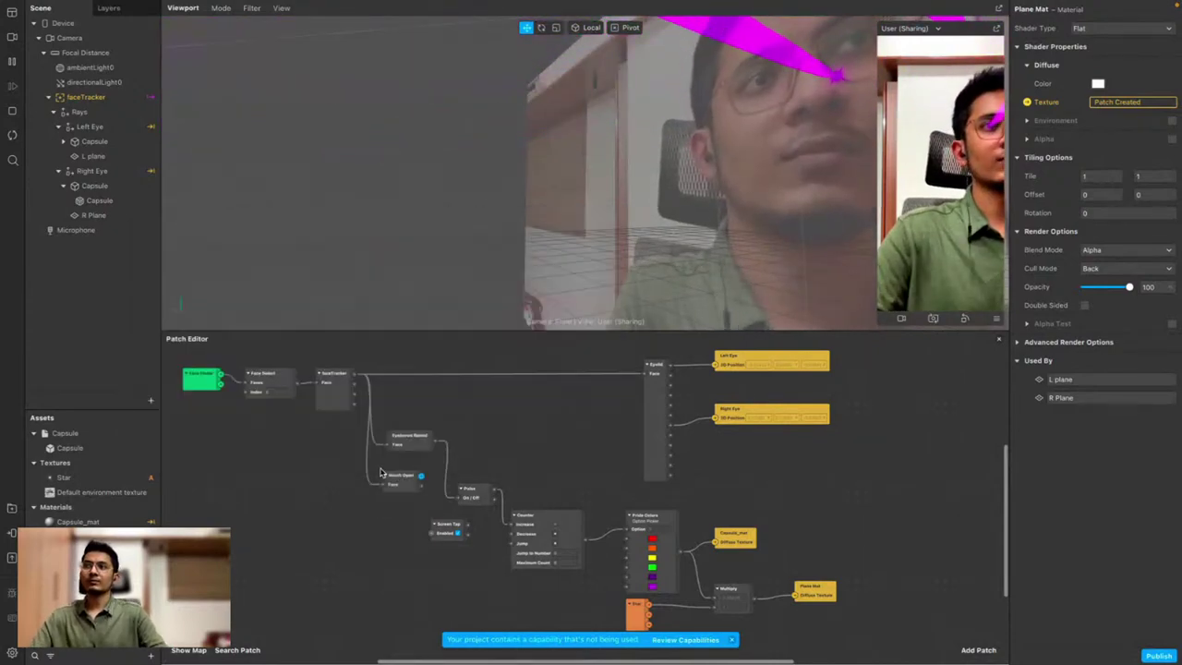
Place Mouth Open beneath Eyebrows Raised, try it as the Pulse input, and reconnect Eyebrows Raised to the Pulse
{"action": "left_click", "coordinate": [399, 475]}
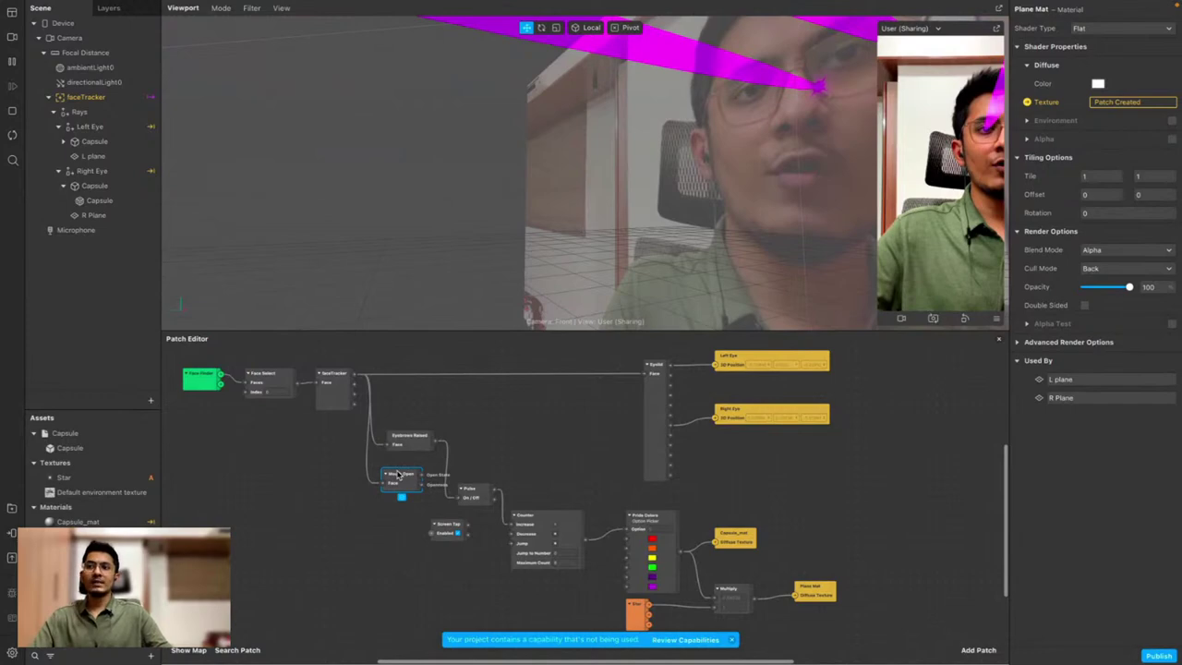
{"action": "left_click_drag", "start_coordinate": [399, 475], "coordinate": [457, 498]}
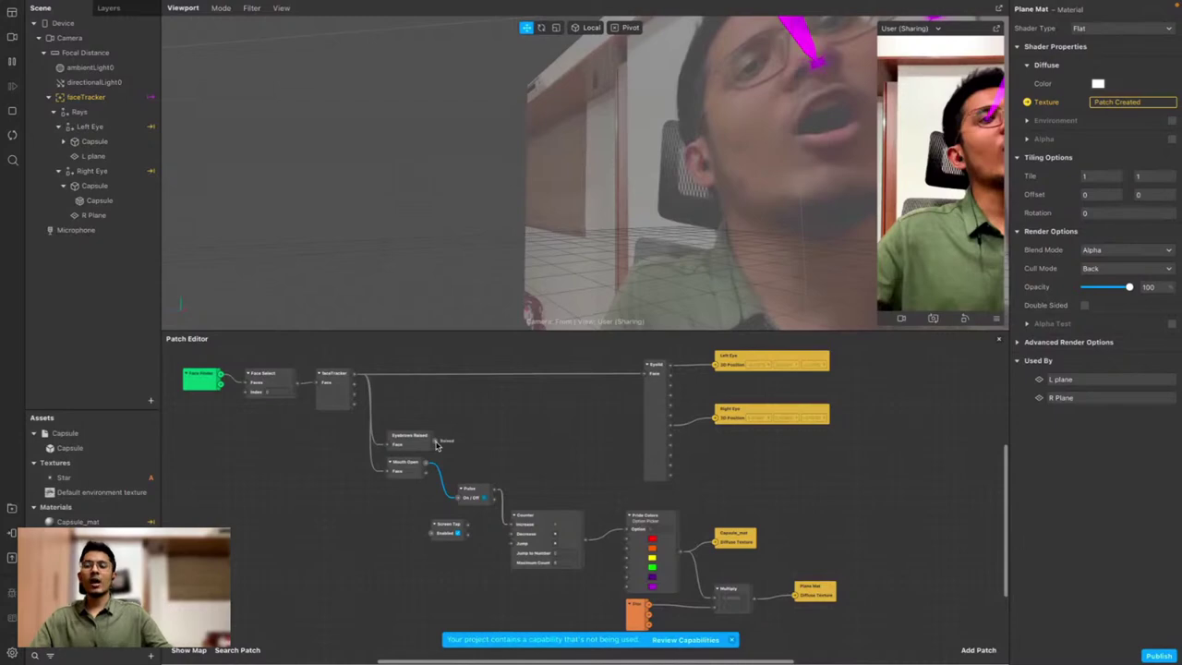
{"action": "left_click_drag", "start_coordinate": [438, 445], "coordinate": [458, 491]}
Move the Screen Tap patch farther from the Counter to make room between them
{"action": "left_click_drag", "start_coordinate": [465, 531], "coordinate": [440, 530]}
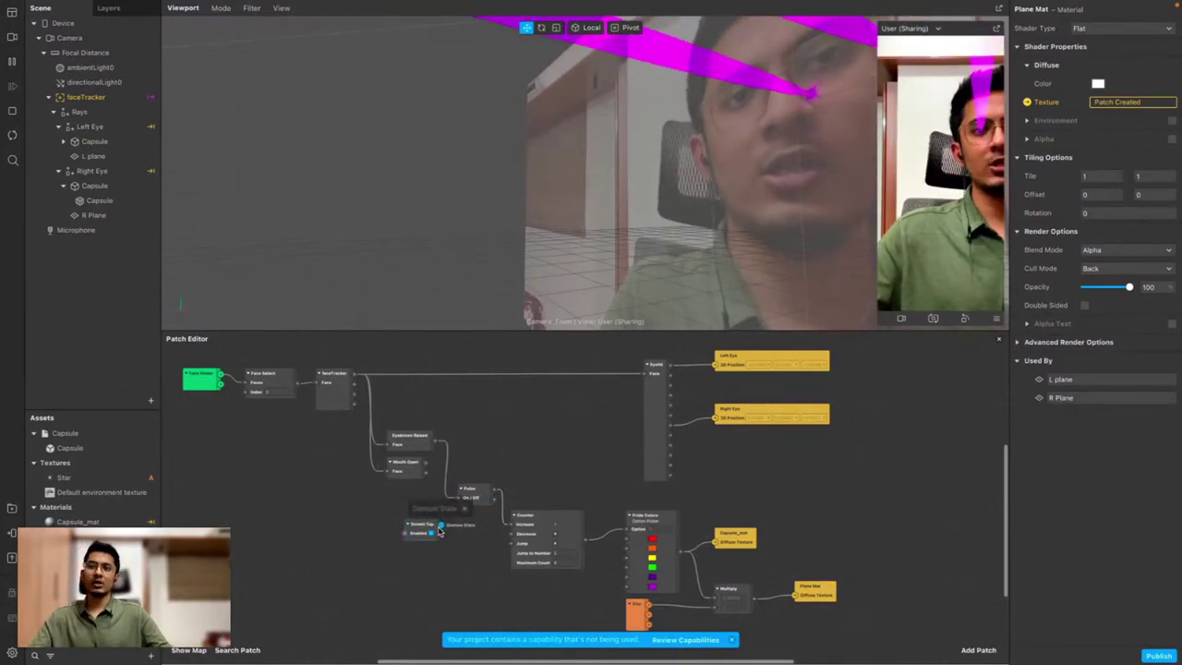
{"action": "scroll", "coordinate": [430, 533], "scroll_direction": "right", "scroll_amount": 2}
{"action": "scroll", "coordinate": [418, 536], "scroll_direction": "left", "scroll_amount": 3}
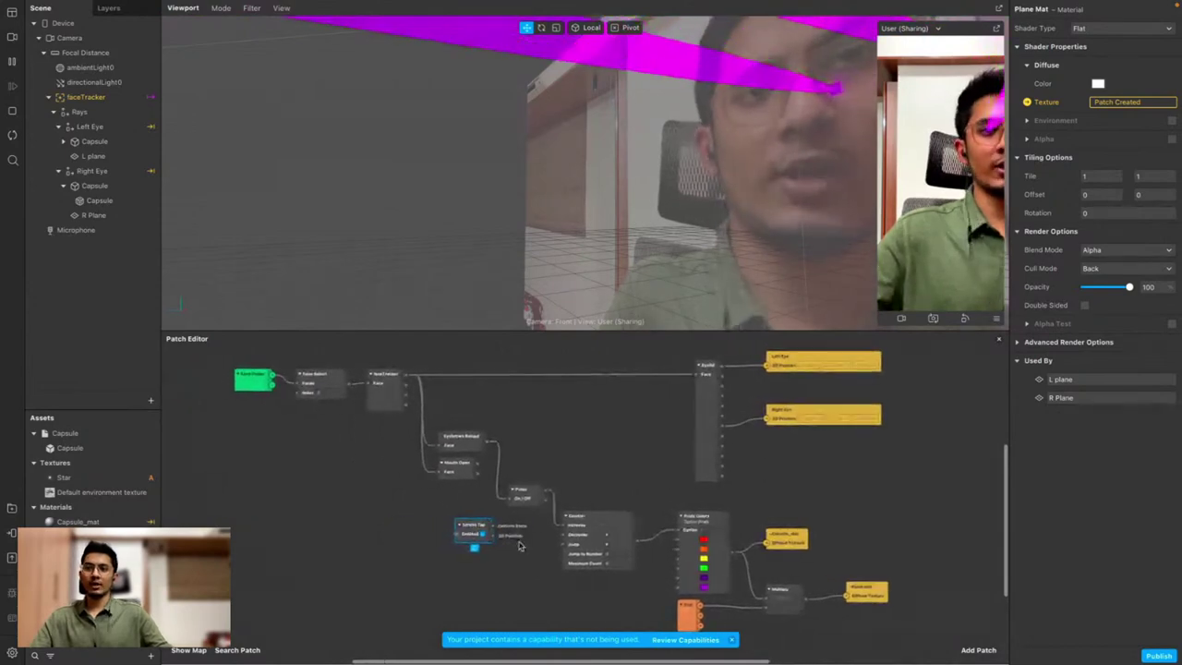
{"action": "left_click_drag", "start_coordinate": [476, 528], "coordinate": [453, 528]}
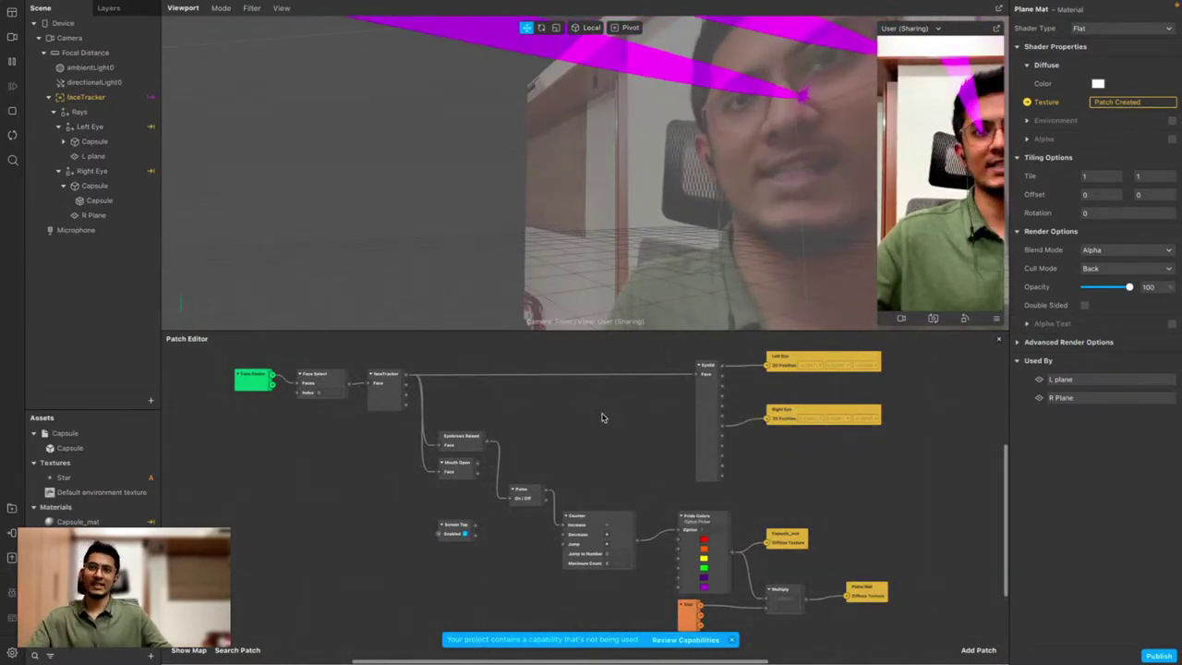
Connect Screen Tap directly to the Counter's Increase input, remove the Switch and Pulse patches, and place Screen Tap beside the Counter
{"action": "left_click", "coordinate": [460, 457]}
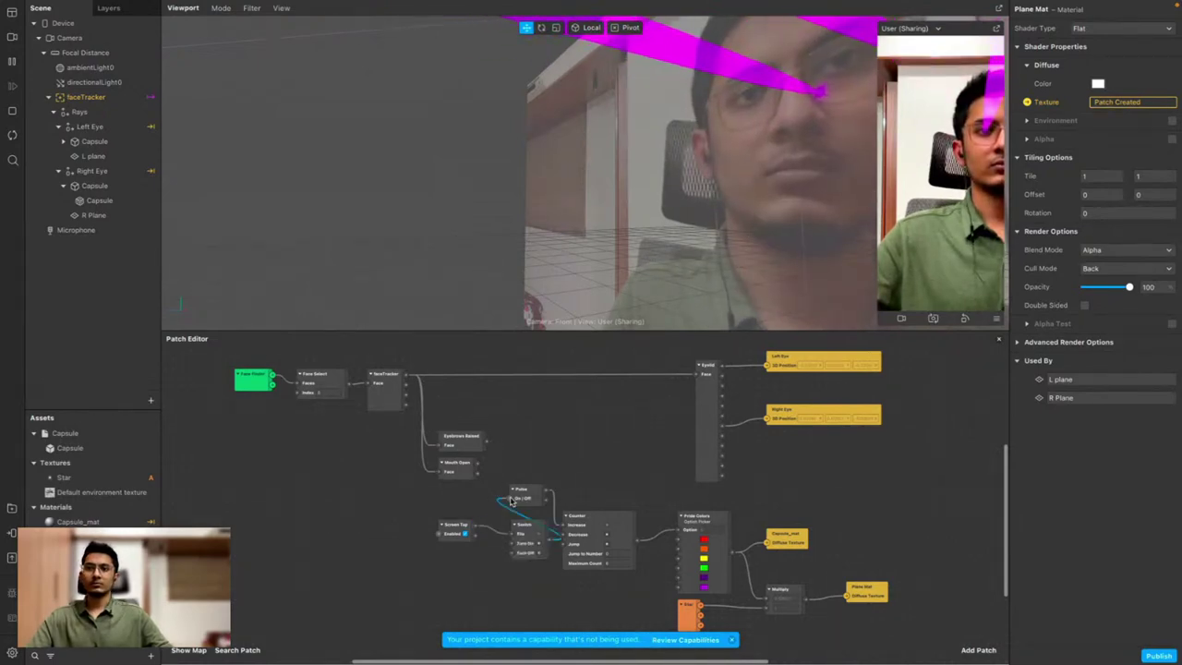
{"action": "key", "text": "Delete"}
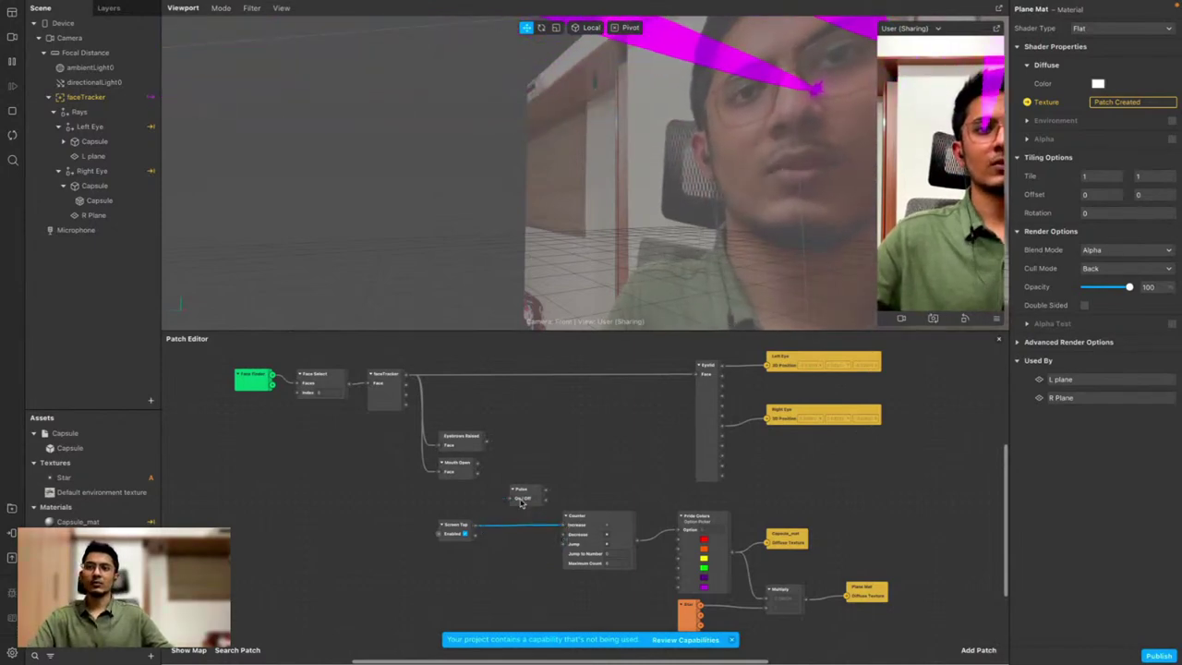
{"action": "left_click_drag", "start_coordinate": [522, 502], "coordinate": [522, 503]}
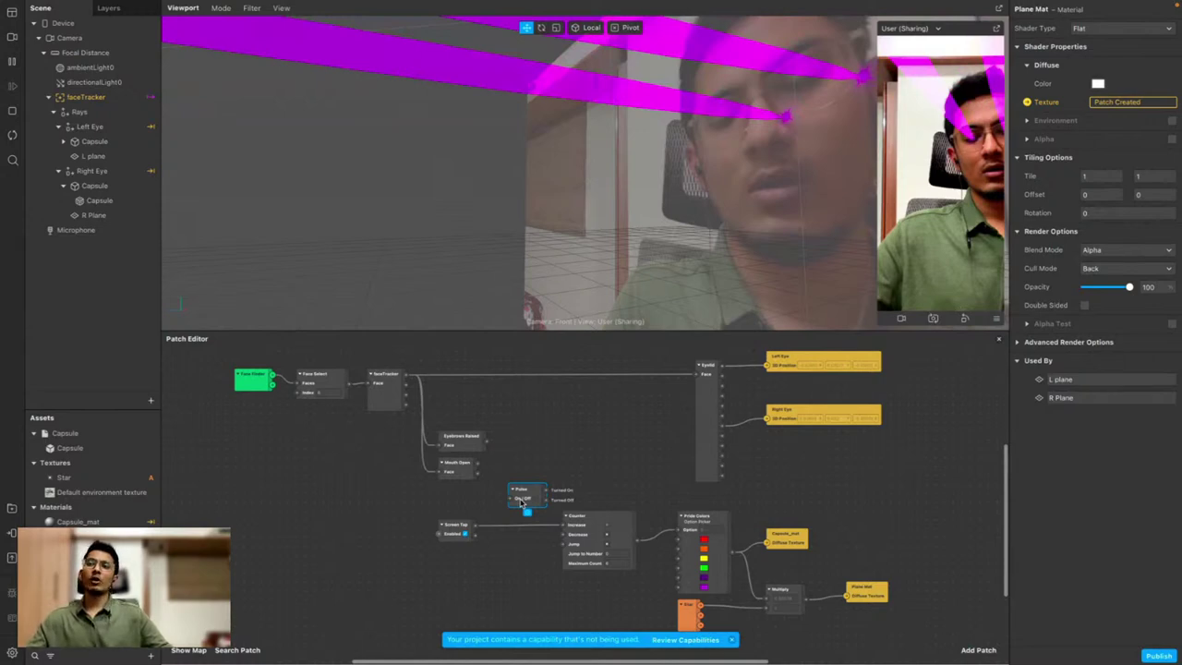
{"action": "key", "text": "ctrl+z"}
{"action": "key", "text": "ctrl+z"}
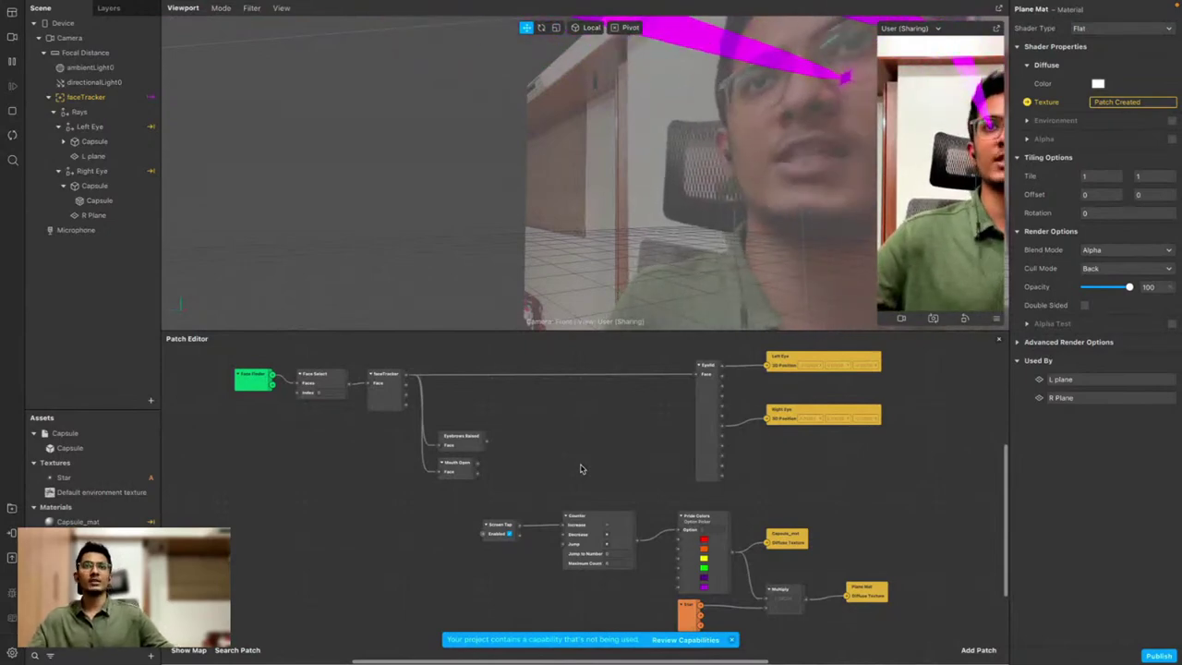
Switch the preview from the webcam to the second face video of the Real-Time Simulation set
{"action": "left_click", "coordinate": [12, 37]}
{"action": "left_click", "coordinate": [80, 145]}
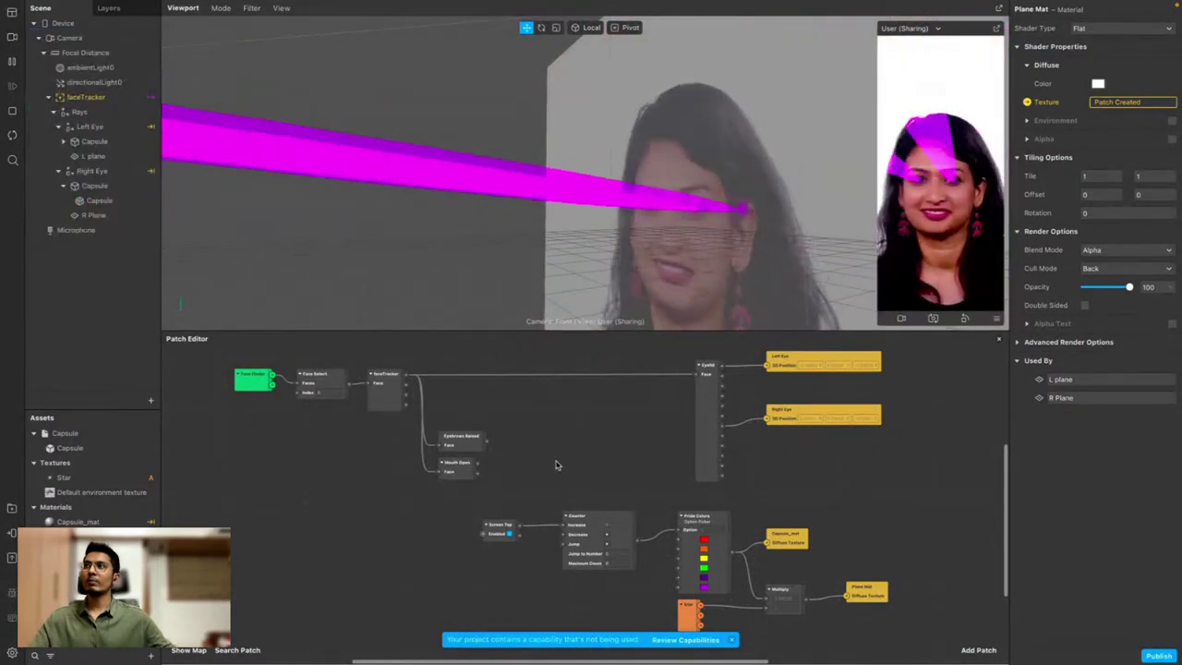
{"action": "scroll", "coordinate": [557, 465], "scroll_direction": "down", "scroll_amount": 5}
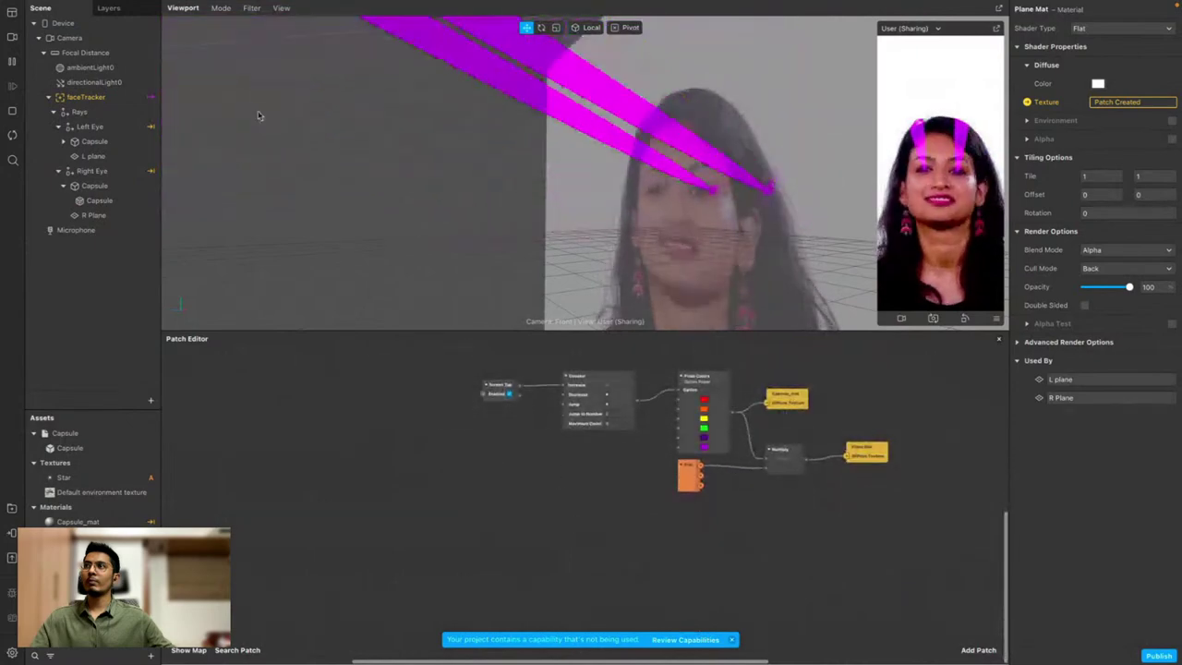
Select the Device and set its On Opening custom instruction to "Tap to change"
{"action": "left_click", "coordinate": [118, 37]}
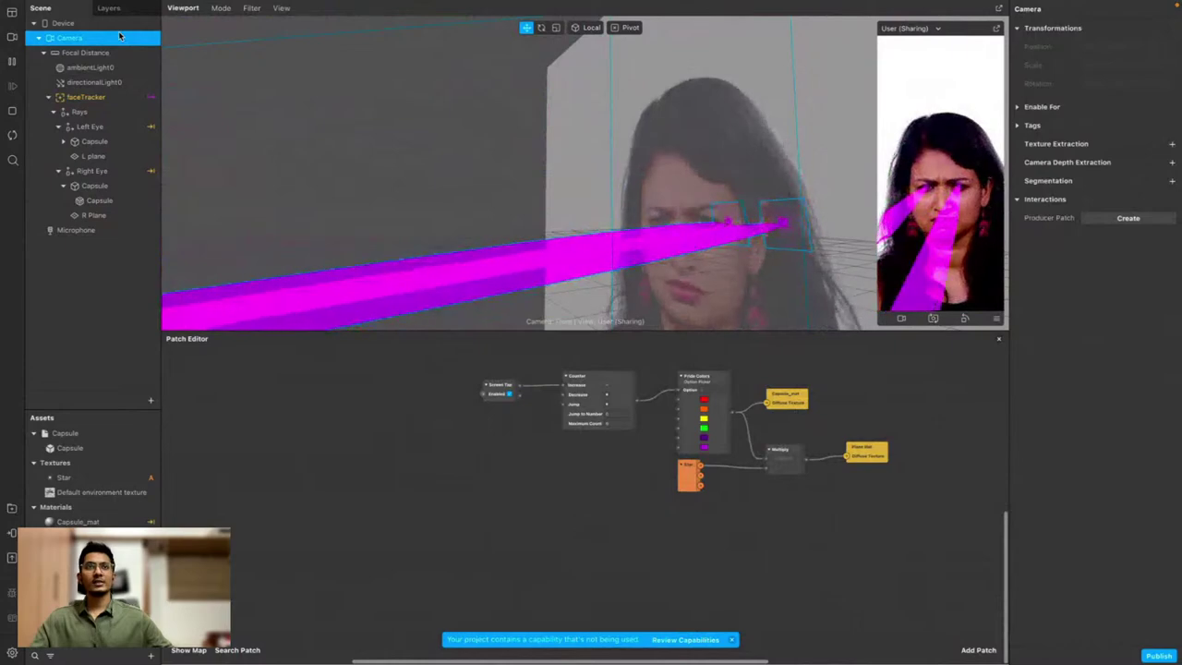
{"action": "left_click", "coordinate": [111, 22]}
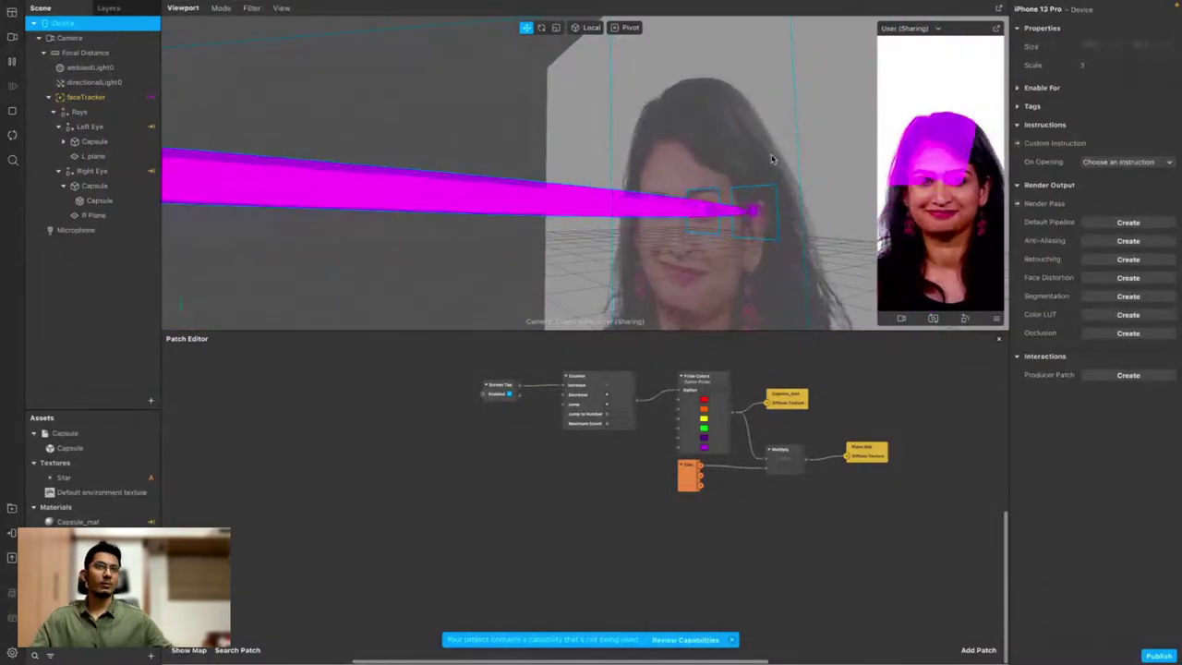
{"action": "left_click", "coordinate": [1156, 163]}
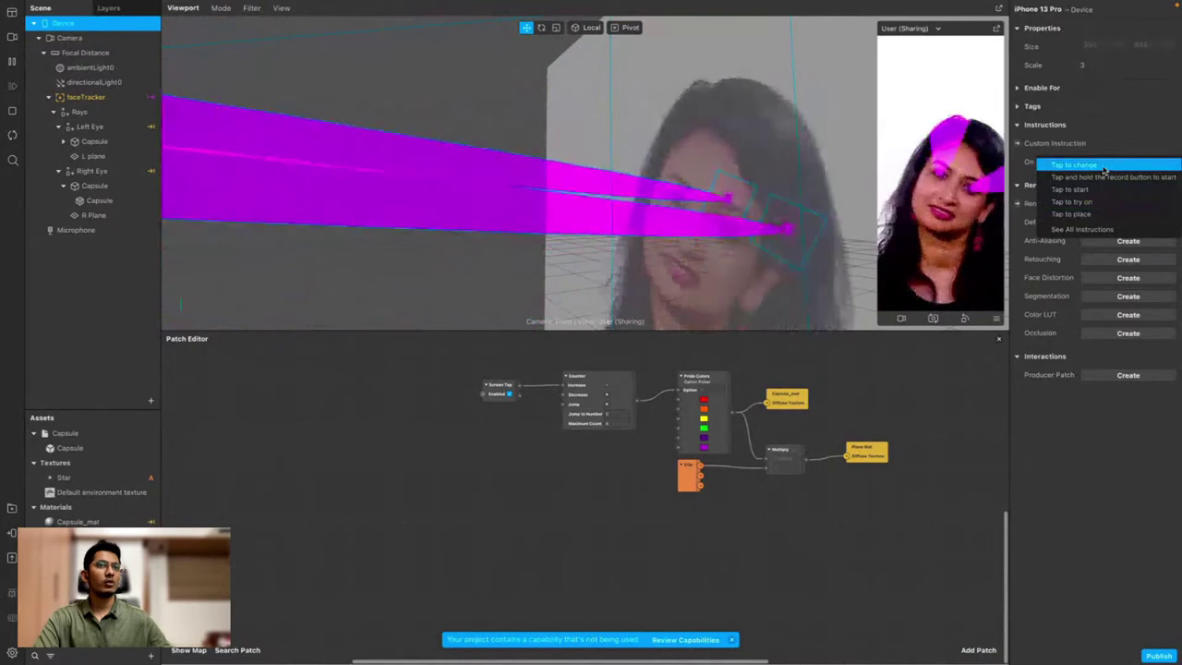
{"action": "left_click", "coordinate": [1102, 166]}
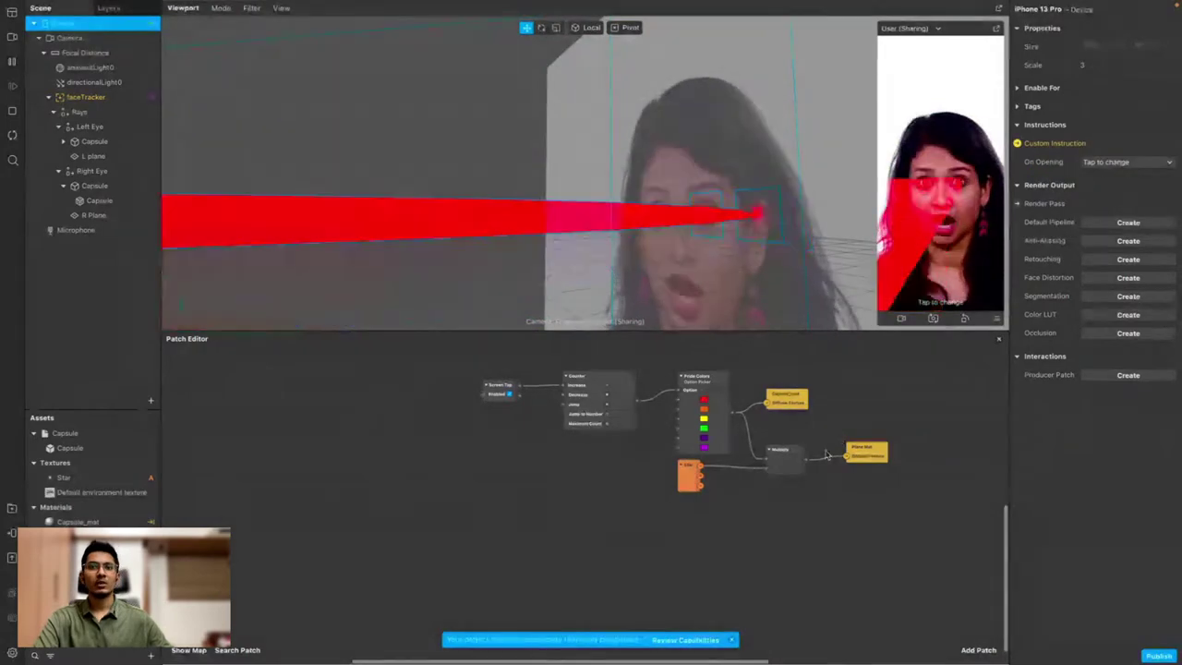
Move the Runtime, Less Than and Device instruction patches together into the empty area below the color patches
{"action": "scroll", "coordinate": [378, 552], "scroll_direction": "up", "scroll_amount": 5}
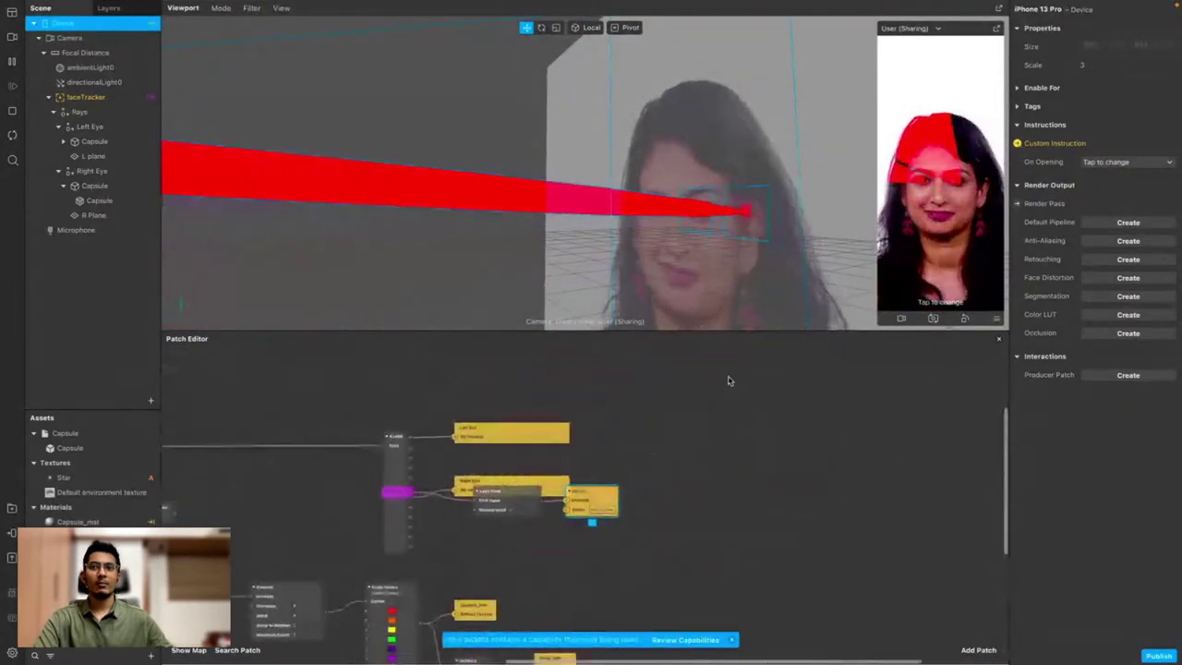
{"action": "left_click_drag", "start_coordinate": [388, 506], "coordinate": [421, 533]}
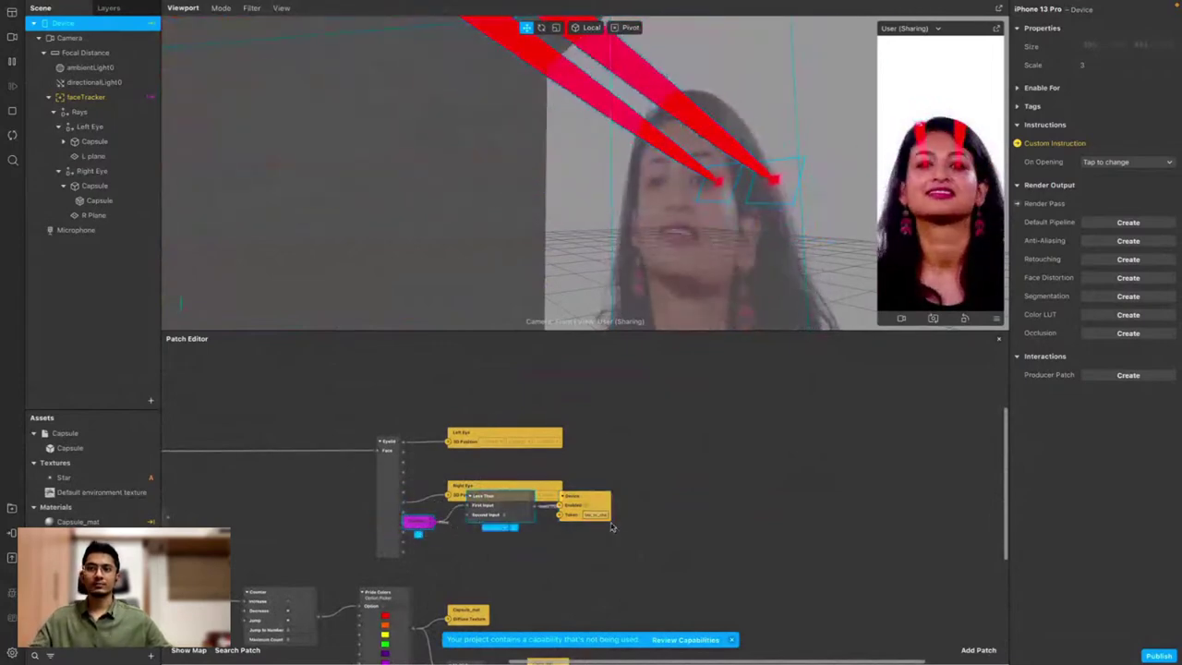
{"action": "left_click", "coordinate": [509, 501]}
{"action": "left_click_drag", "start_coordinate": [509, 501], "coordinate": [582, 518]}
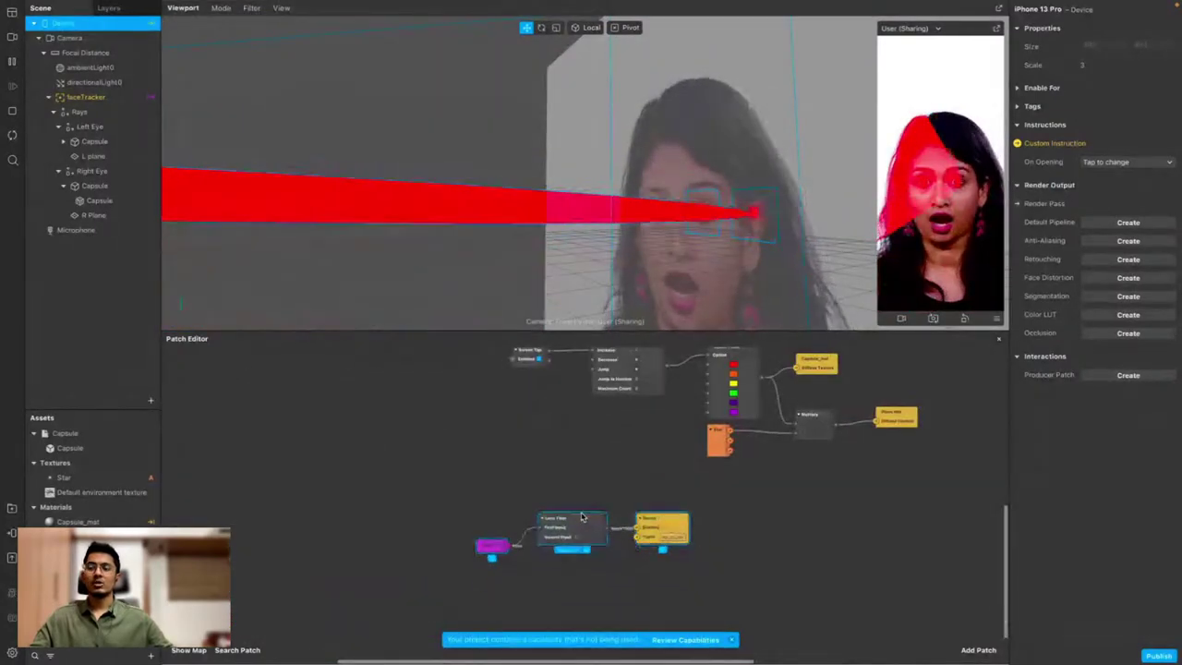
Line up the Runtime patch with the Less Than patch and view the Runtime patch's information
{"action": "left_click_drag", "start_coordinate": [505, 549], "coordinate": [499, 527]}
{"action": "left_click", "coordinate": [498, 543]}
{"action": "right_click", "coordinate": [494, 529]}
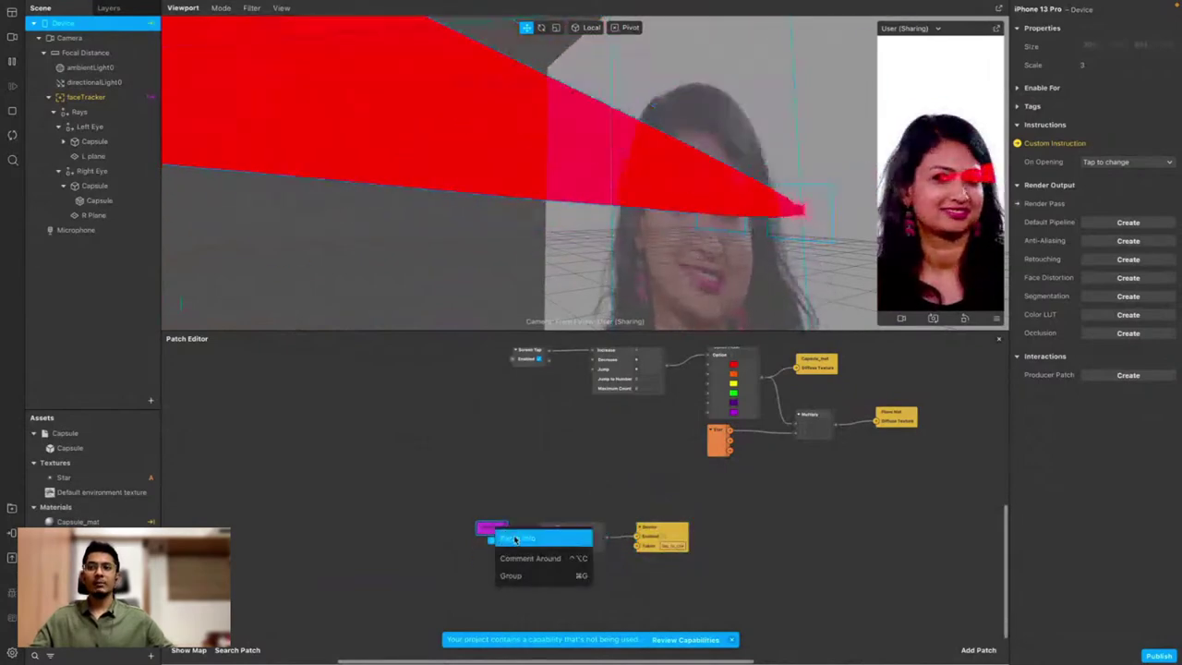
{"action": "left_click", "coordinate": [512, 540]}
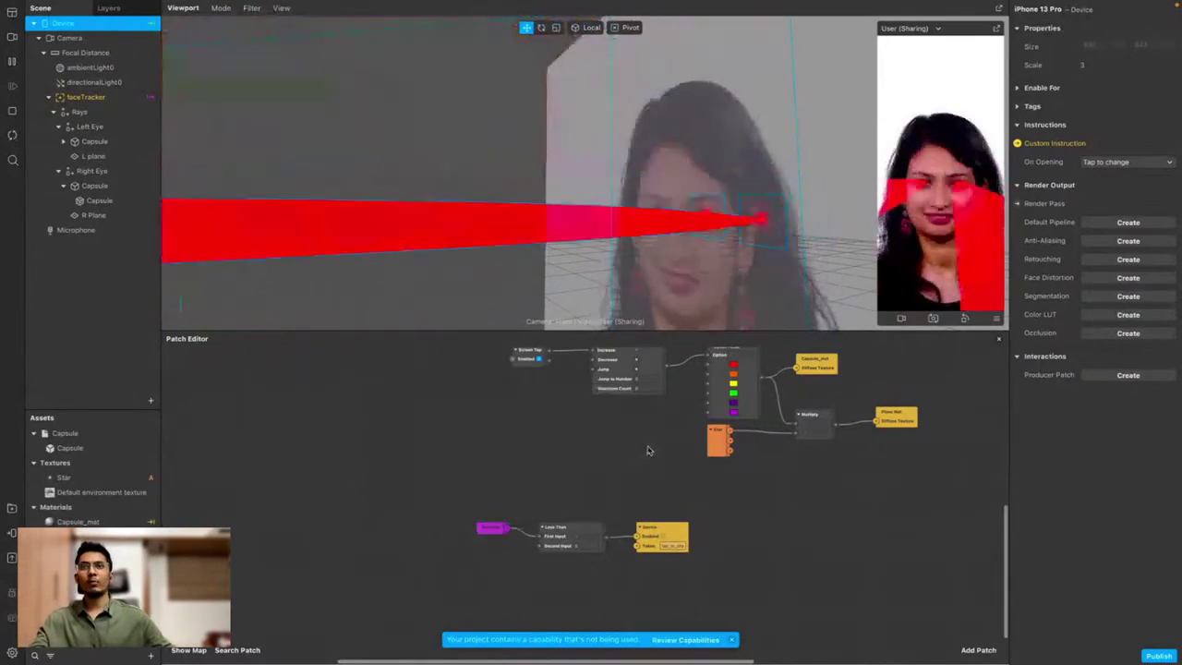
Restart the effect to preview the opening instruction, and move the Runtime patch slightly closer to Less Than
{"action": "left_click", "coordinate": [12, 136]}
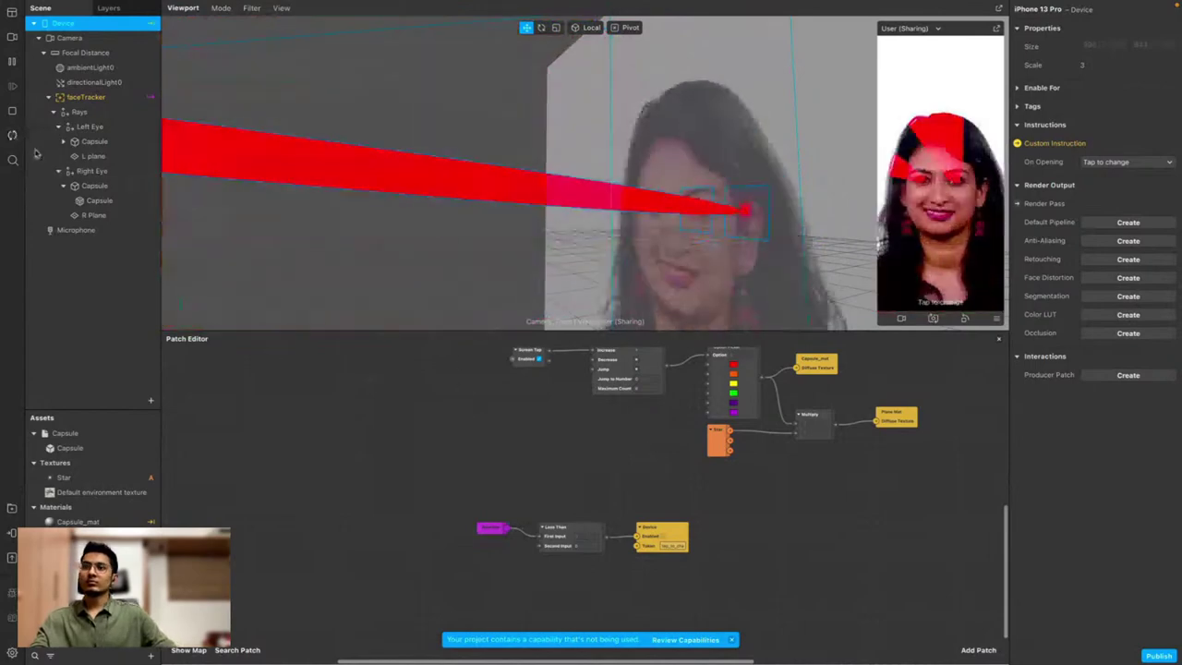
{"action": "left_click", "coordinate": [577, 534]}
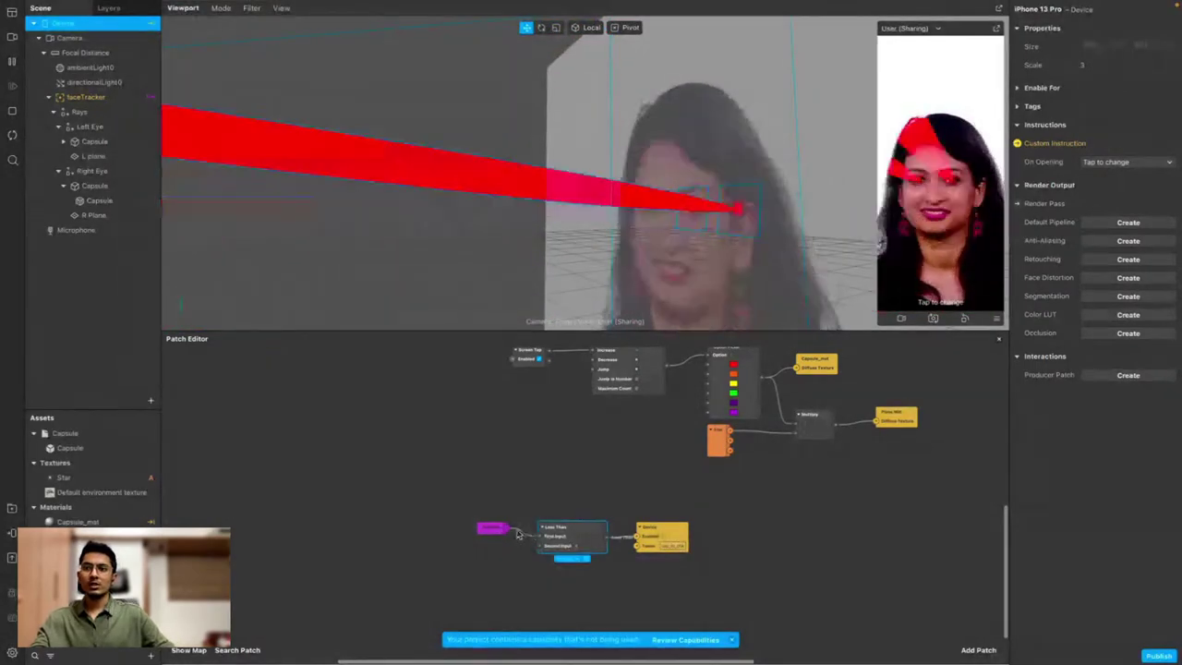
{"action": "left_click", "coordinate": [536, 504]}
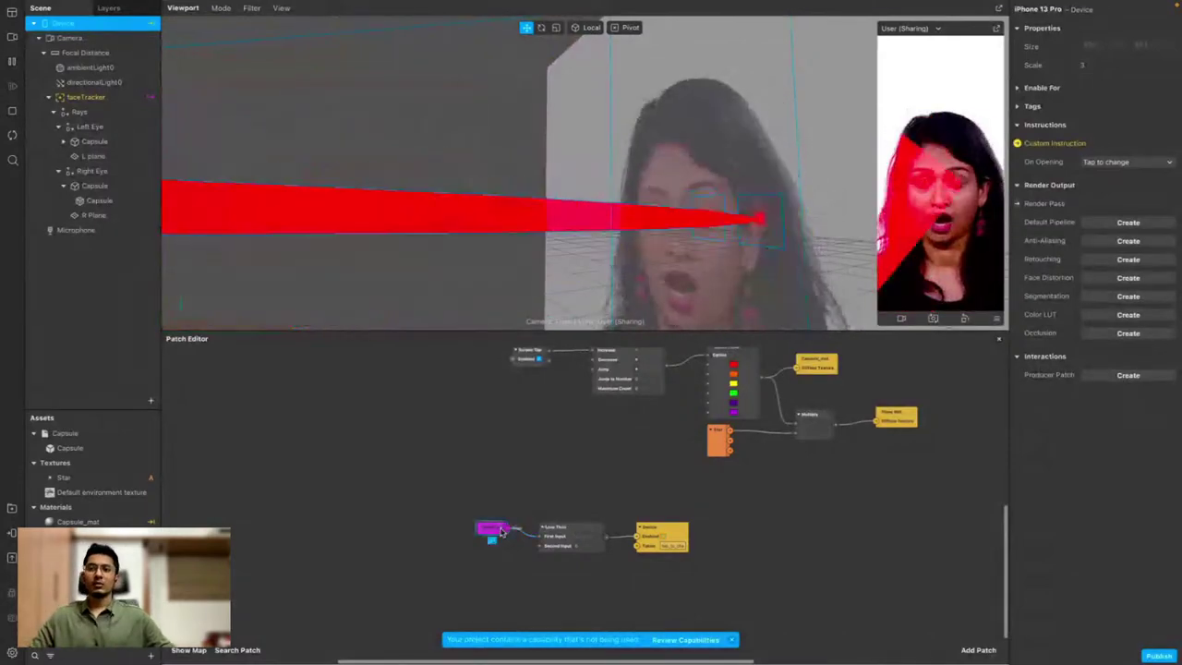
{"action": "left_click_drag", "start_coordinate": [506, 537], "coordinate": [512, 531]}
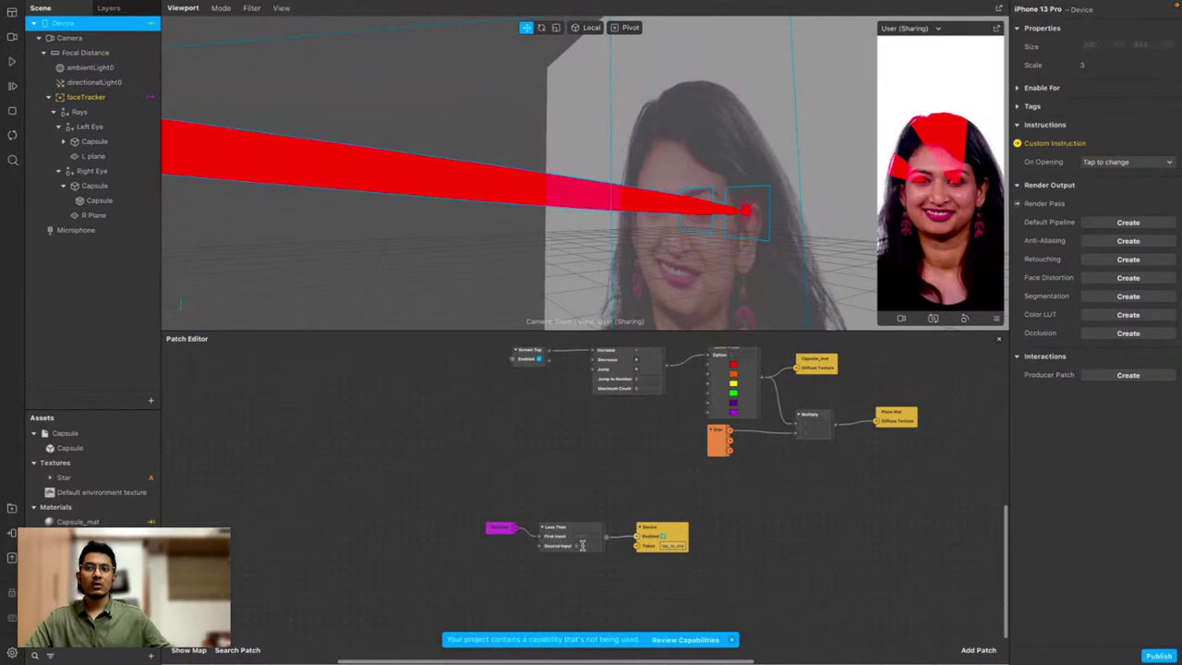
Examine the Less Than patch's second input value, its output and the connected Device patch
{"action": "scroll", "coordinate": [579, 544], "scroll_direction": "up", "scroll_amount": 5}
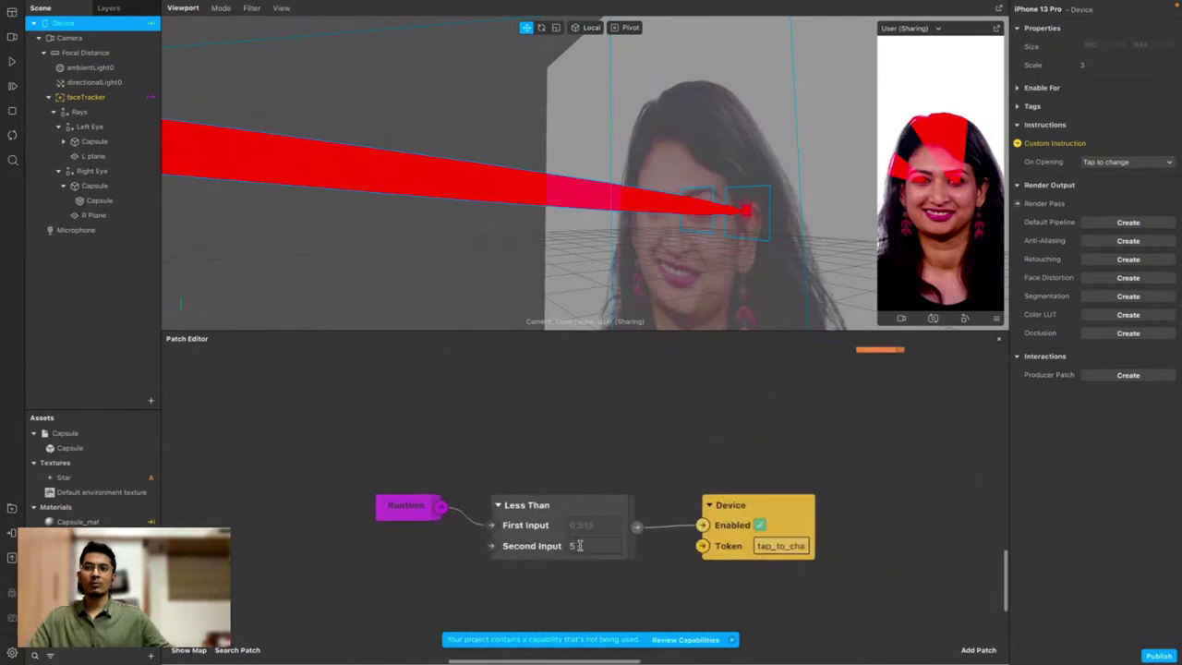
{"action": "left_click", "coordinate": [579, 545]}
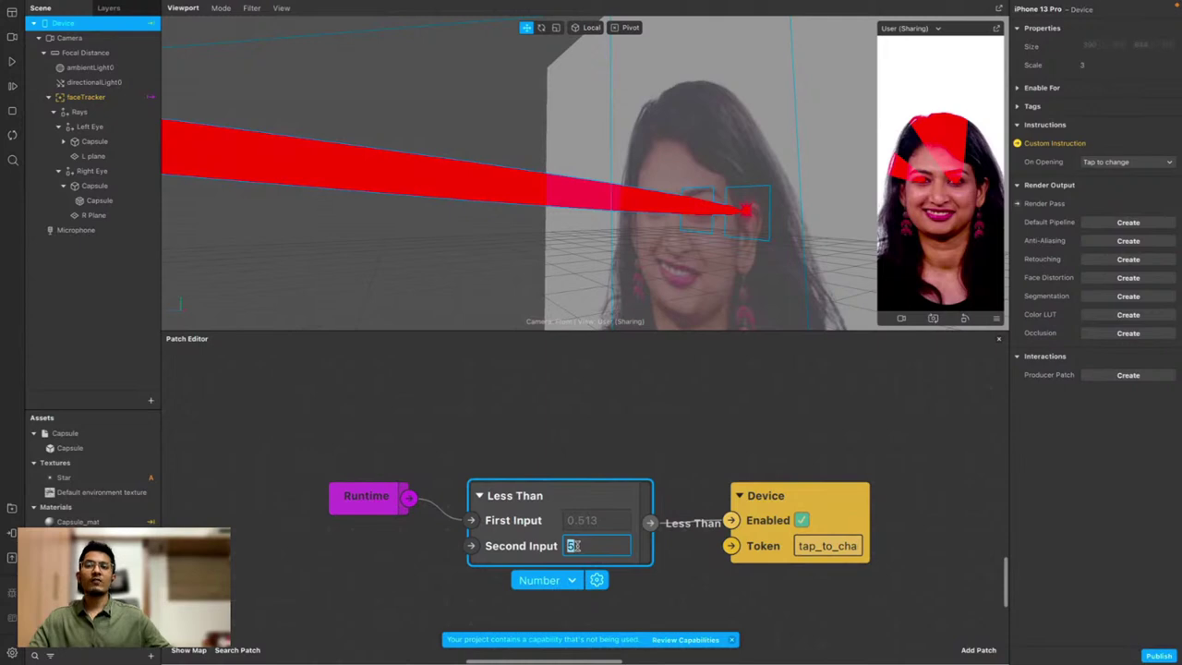
{"action": "left_click", "coordinate": [651, 524]}
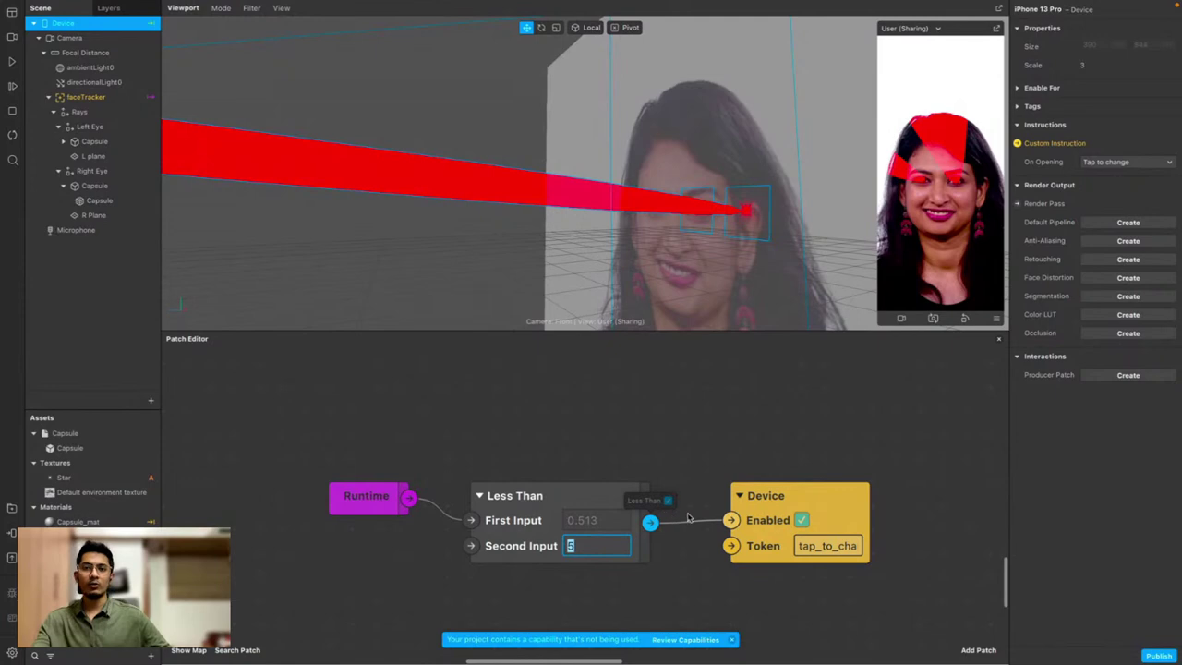
{"action": "left_click", "coordinate": [757, 508]}
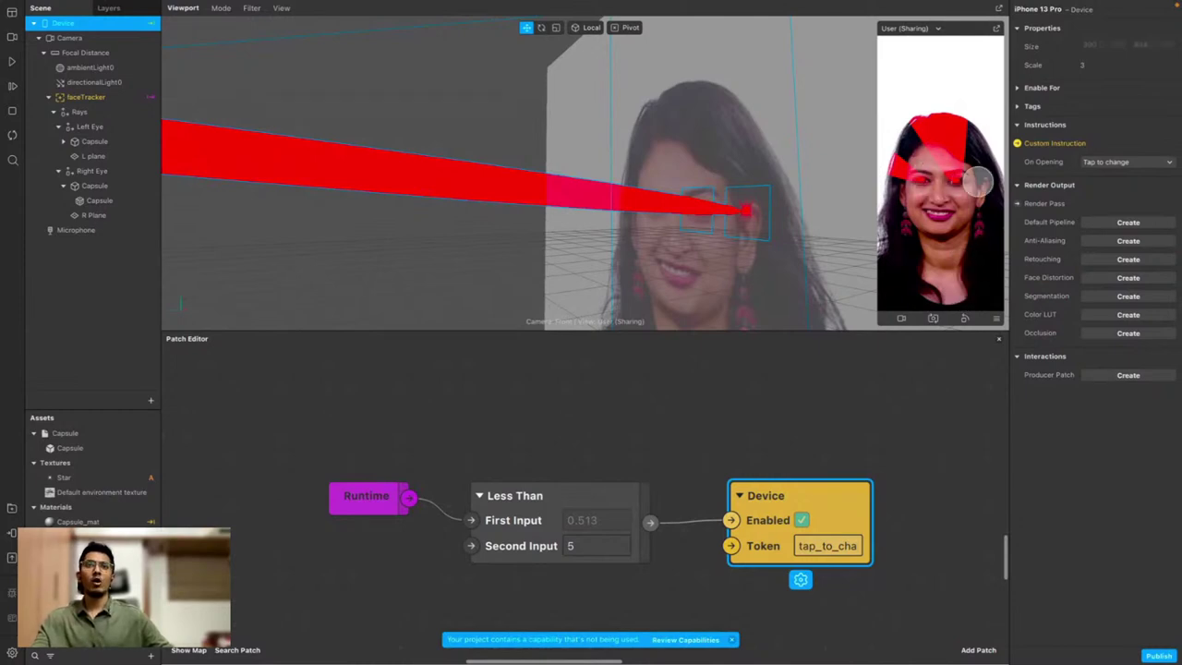
Play the effect, tap the simulated screen to change the color, and restart it to preview the opening instruction before pausing
{"action": "left_click", "coordinate": [13, 62]}
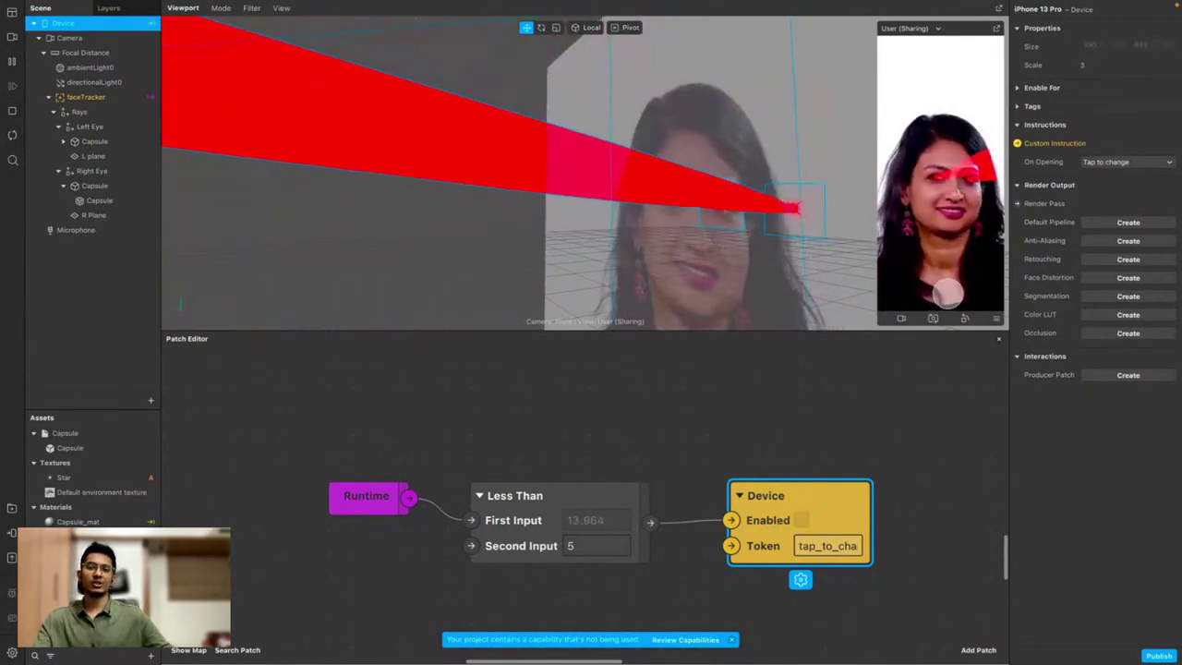
{"action": "left_click", "coordinate": [943, 277]}
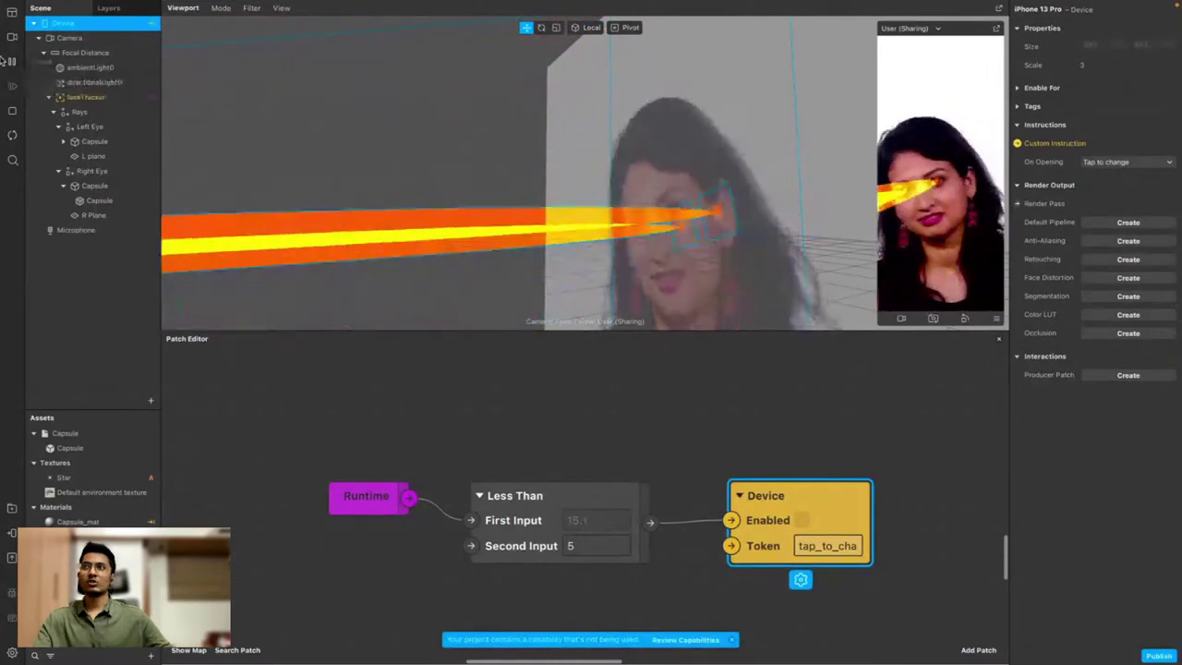
{"action": "left_click", "coordinate": [13, 113]}
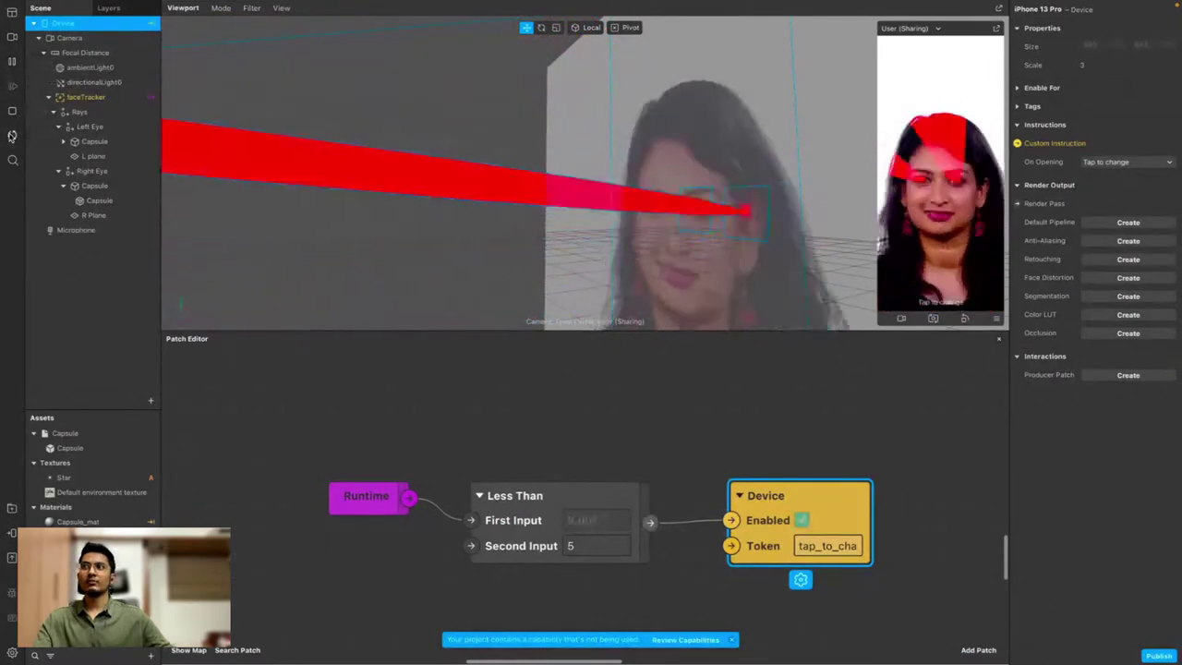
{"action": "left_click", "coordinate": [9, 65]}
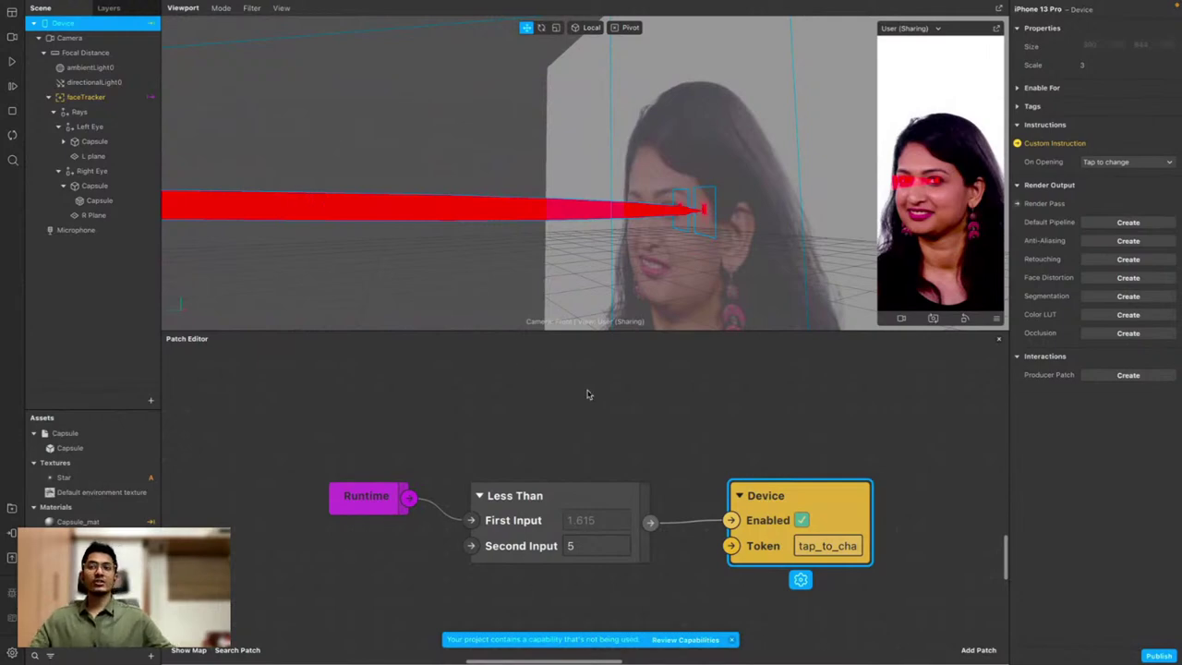
Adjust the spacing of the Runtime and Device patches around Less Than, and restart the effect
{"action": "scroll", "coordinate": [591, 396], "scroll_direction": "down", "scroll_amount": 2}
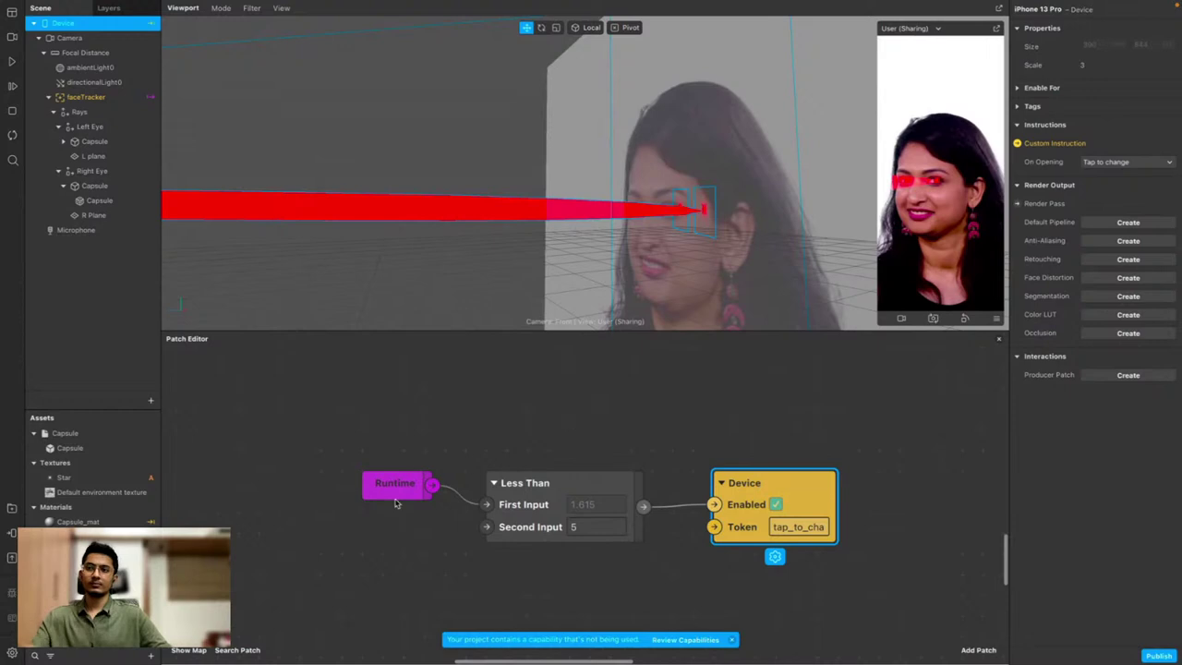
{"action": "left_click_drag", "start_coordinate": [395, 502], "coordinate": [417, 503]}
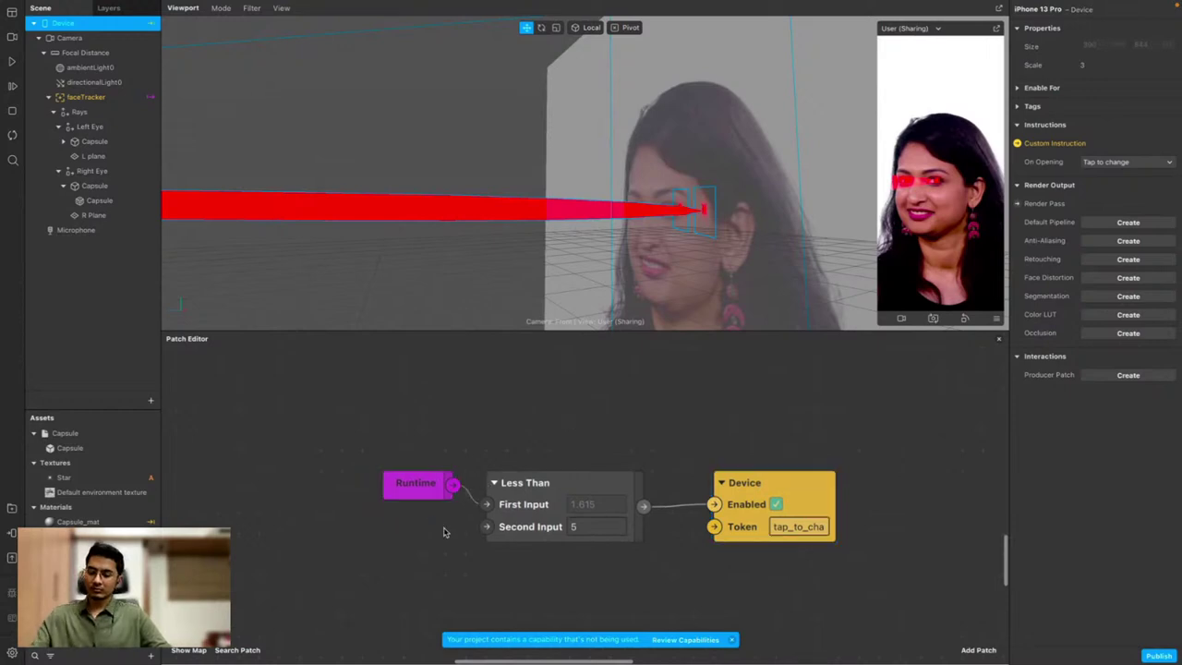
{"action": "scroll", "coordinate": [443, 531], "scroll_direction": "down", "scroll_amount": 5}
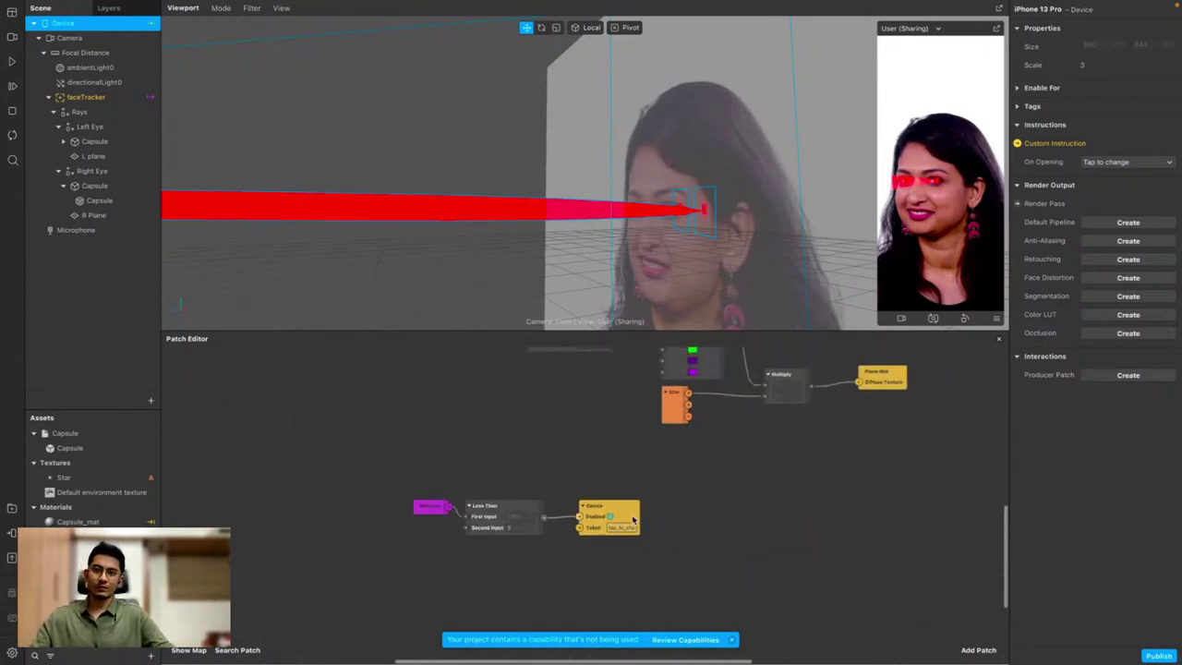
{"action": "double_click", "coordinate": [589, 561]}
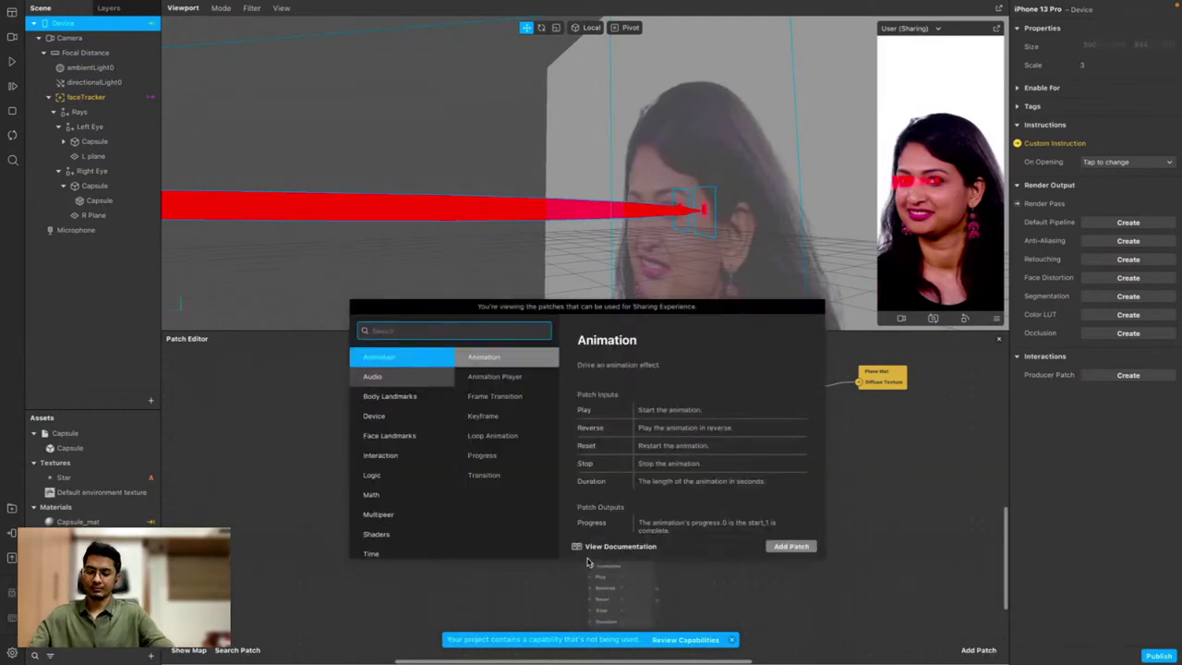
{"action": "left_click", "coordinate": [565, 587]}
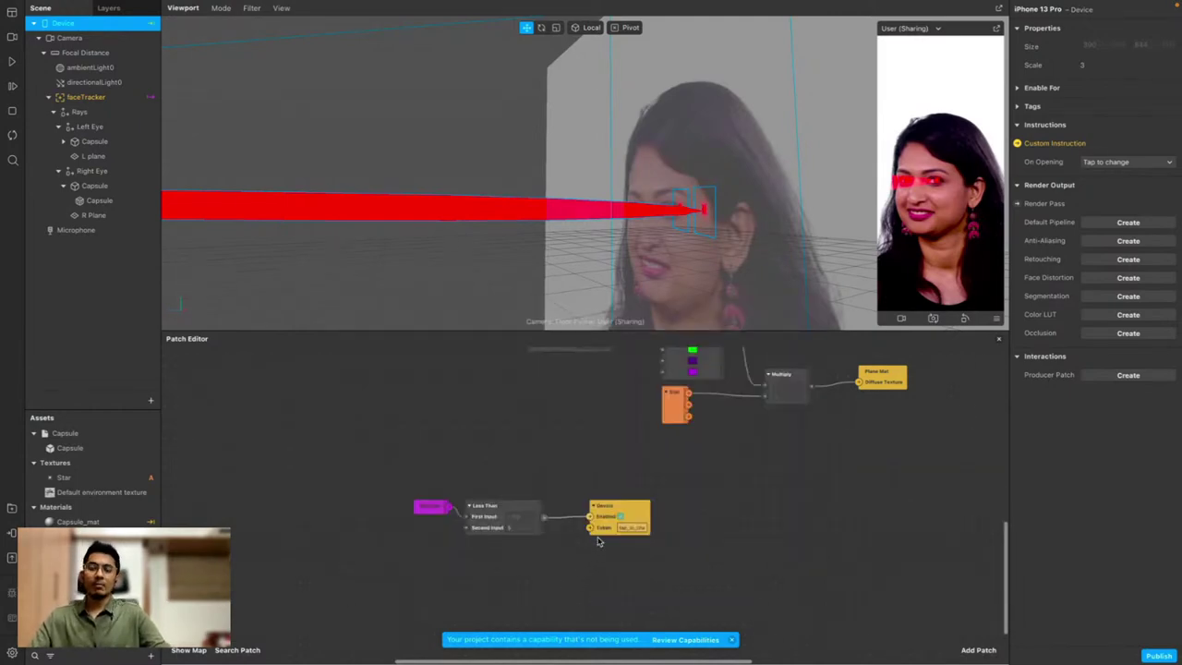
{"action": "left_click", "coordinate": [13, 136]}
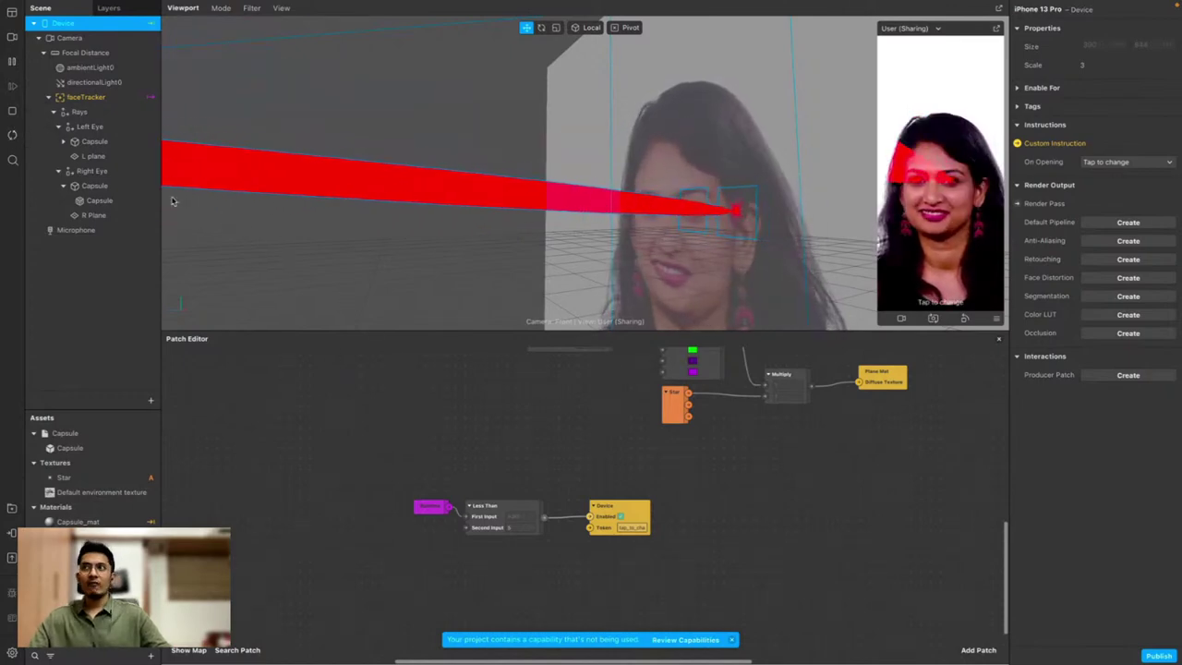
Open the project's Capabilities properties and expand the Custom Instructions under Instructions
{"action": "mouse_move", "coordinate": [94, 5]}
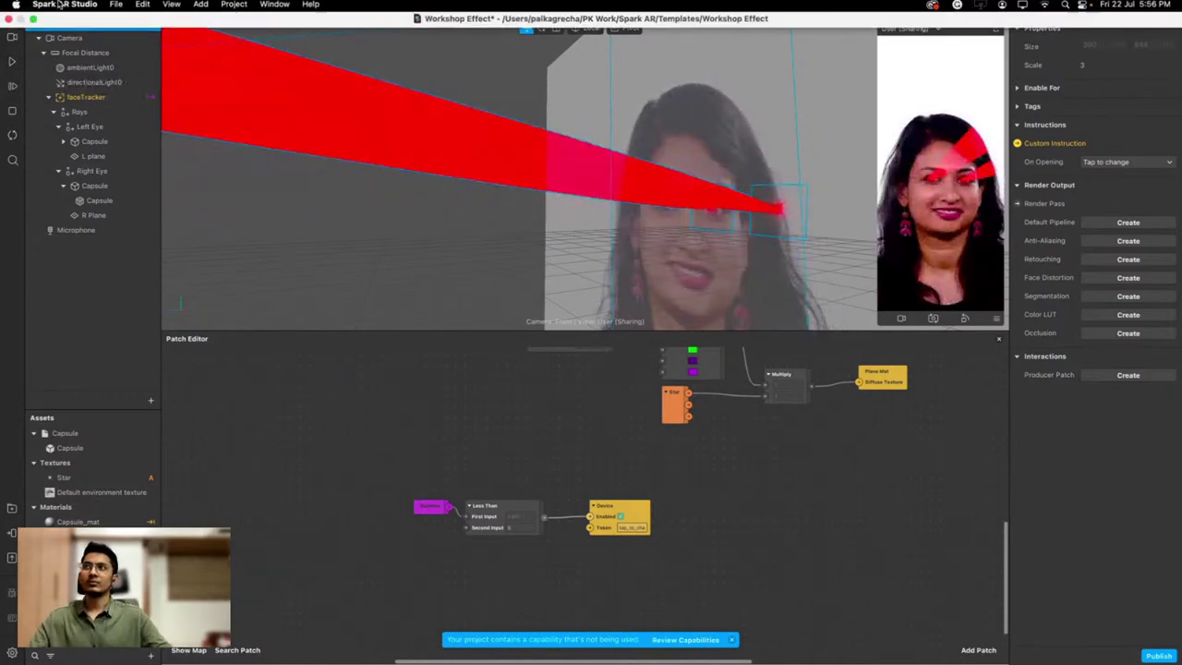
{"action": "left_click", "coordinate": [233, 6]}
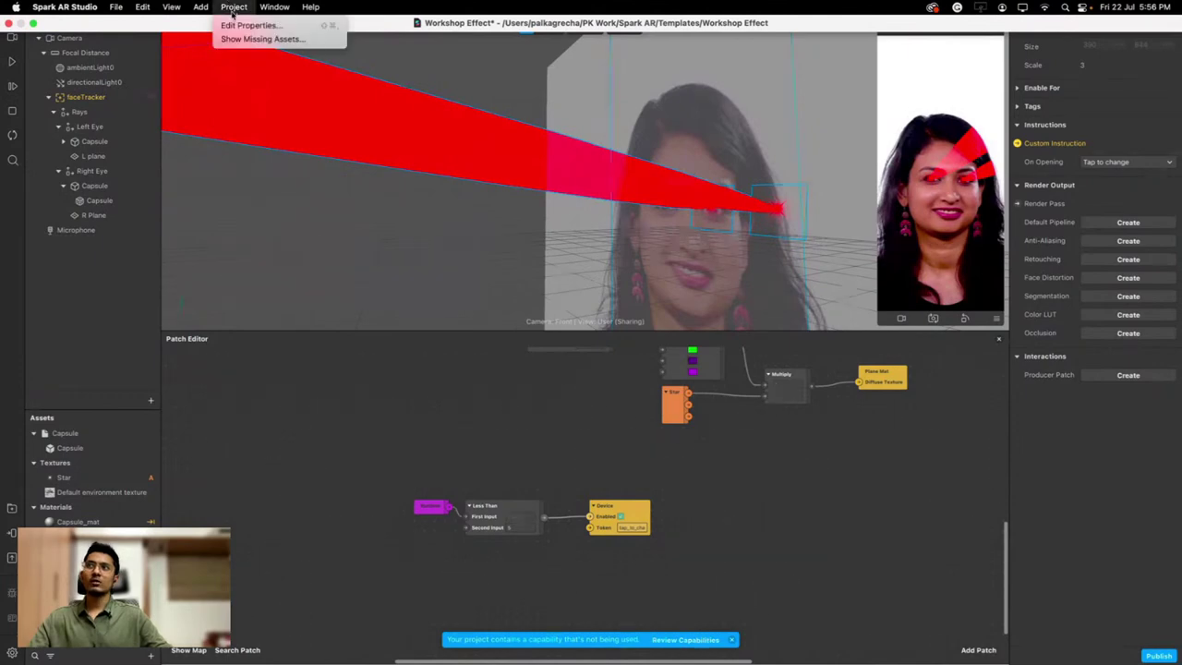
{"action": "left_click", "coordinate": [233, 25]}
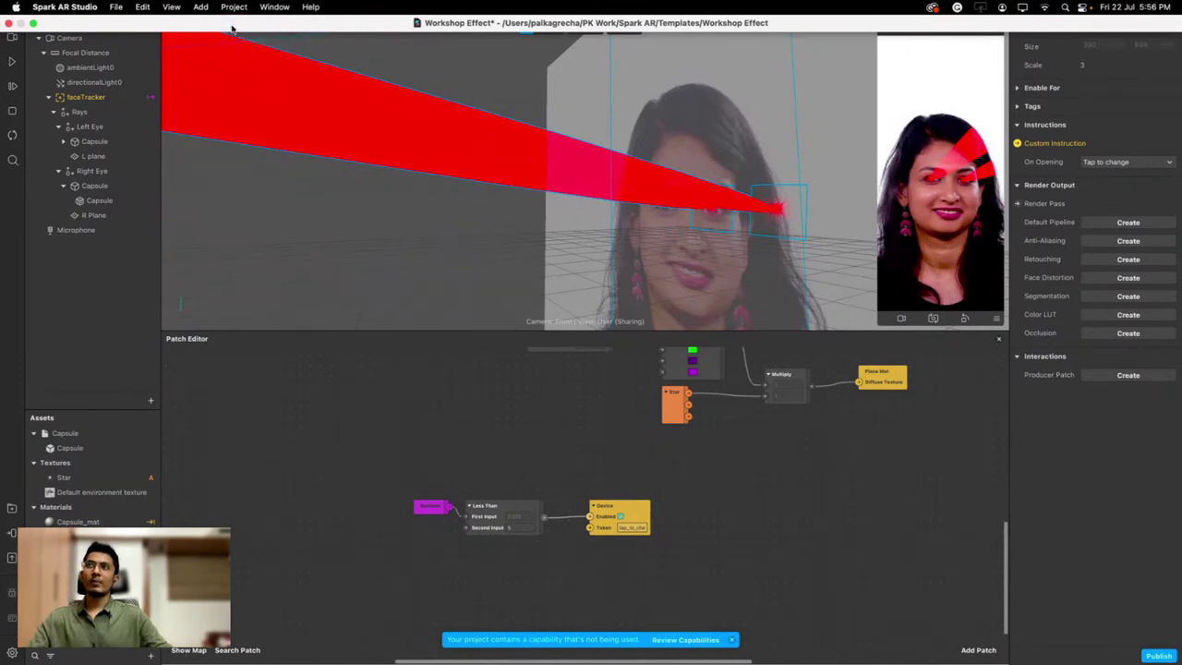
{"action": "left_click", "coordinate": [397, 224]}
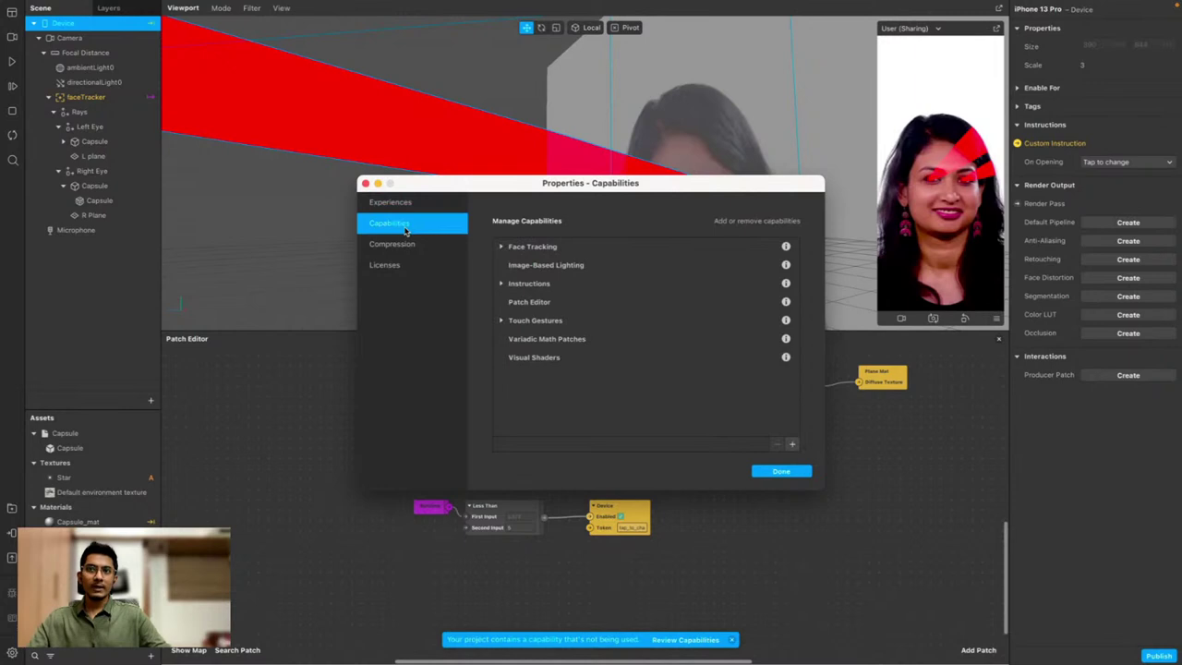
{"action": "left_click", "coordinate": [502, 284]}
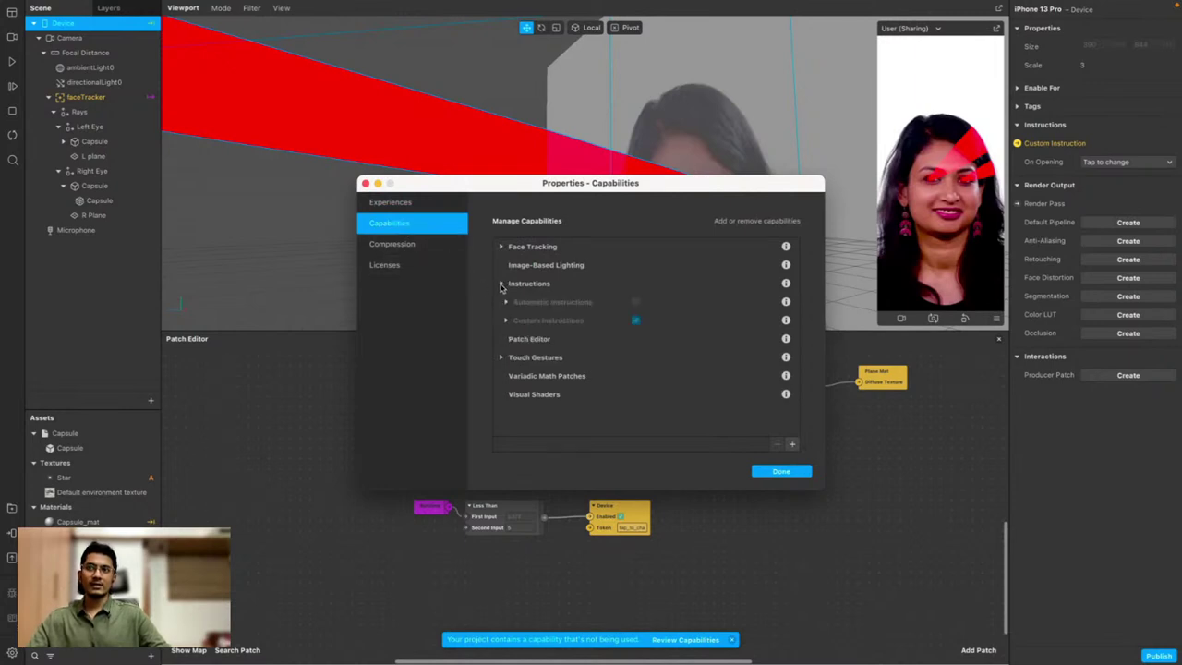
{"action": "left_click", "coordinate": [506, 322]}
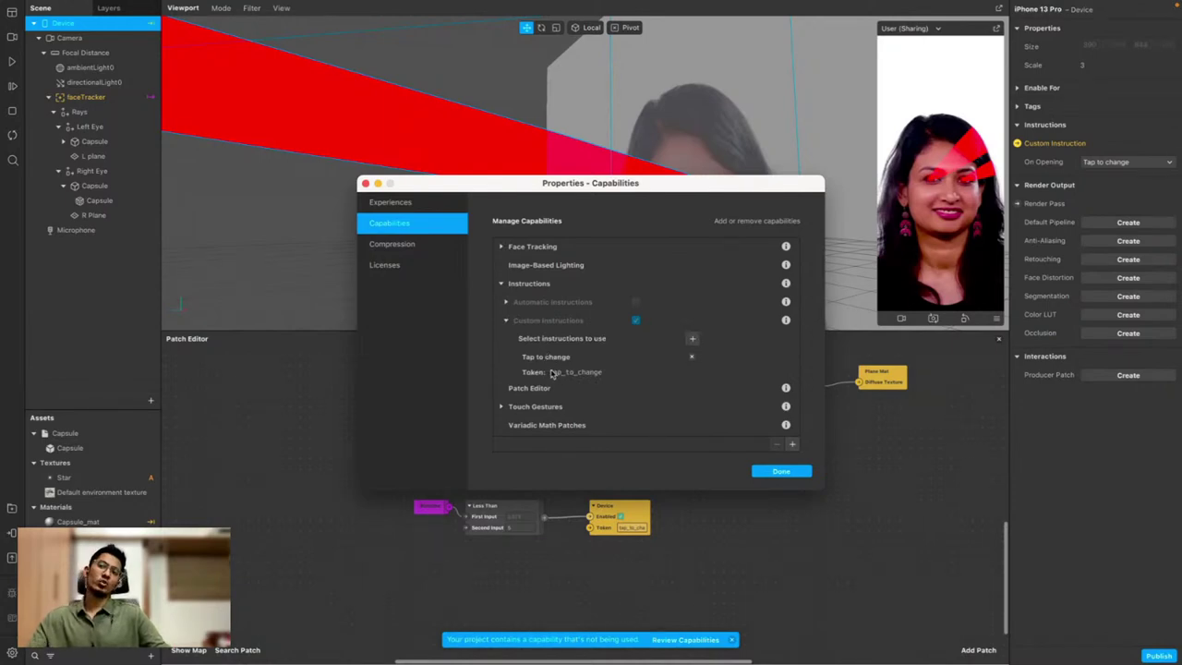
Search the custom instructions for "eye" and add "Raise your eyebrows" to the project
{"action": "left_click", "coordinate": [693, 339]}
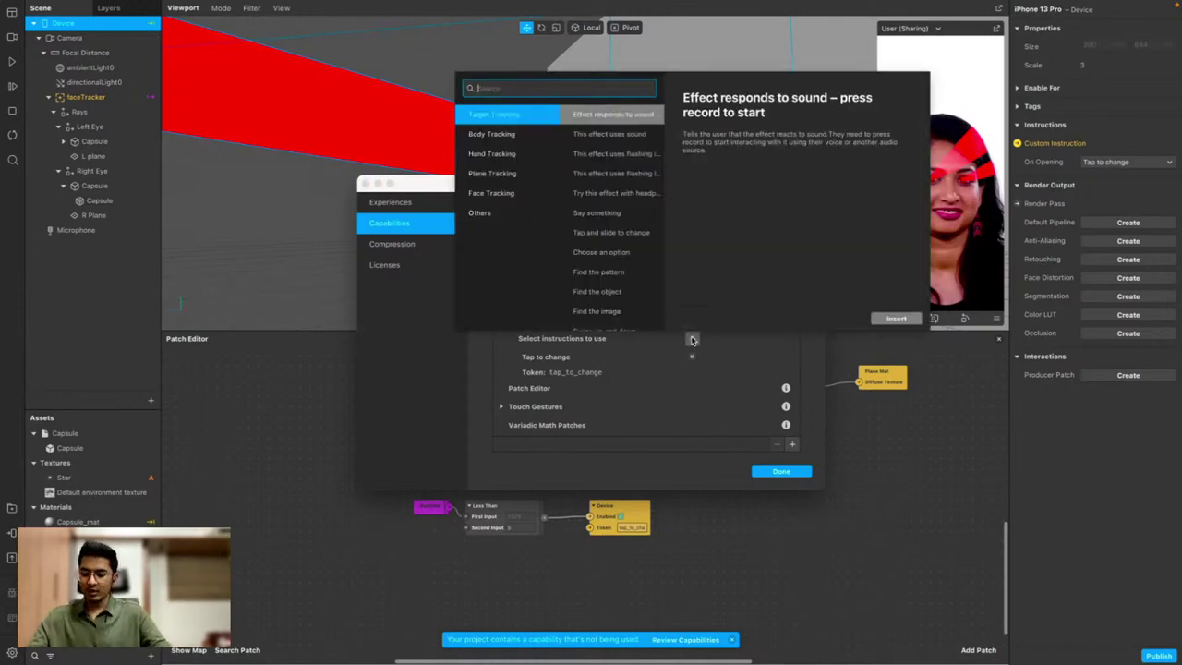
{"action": "type", "text": "eye"}
{"action": "key", "text": "Down"}
{"action": "key", "text": "Down"}
{"action": "key", "text": "Down"}
{"action": "key", "text": "Down"}
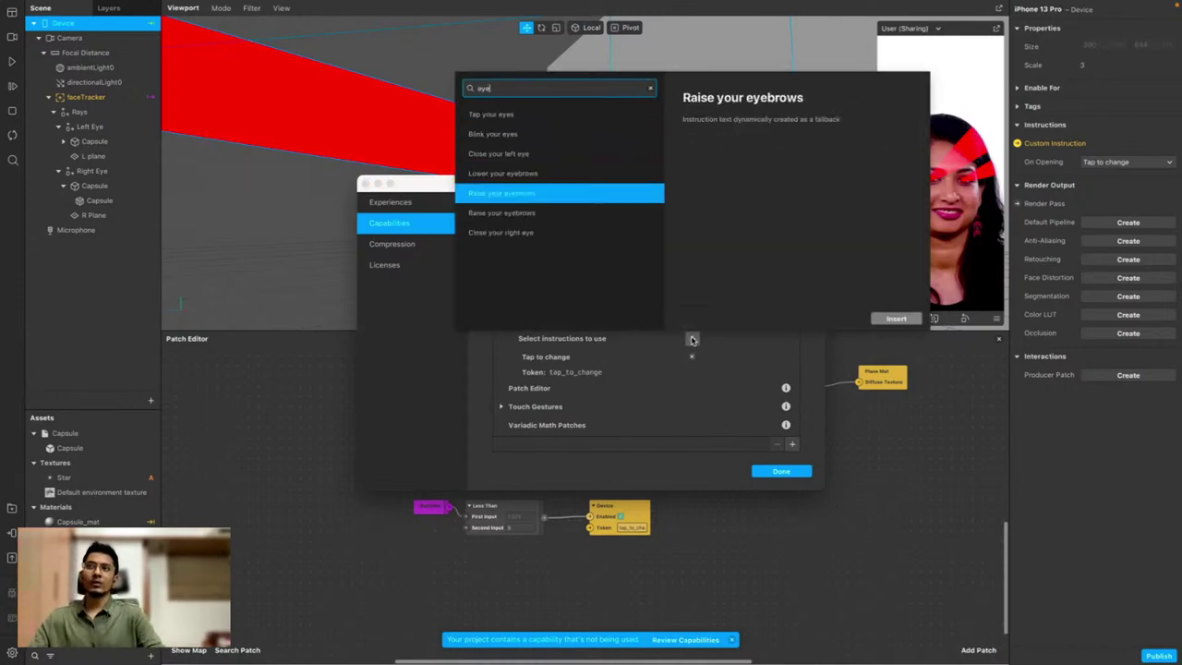
{"action": "key", "text": "Return"}
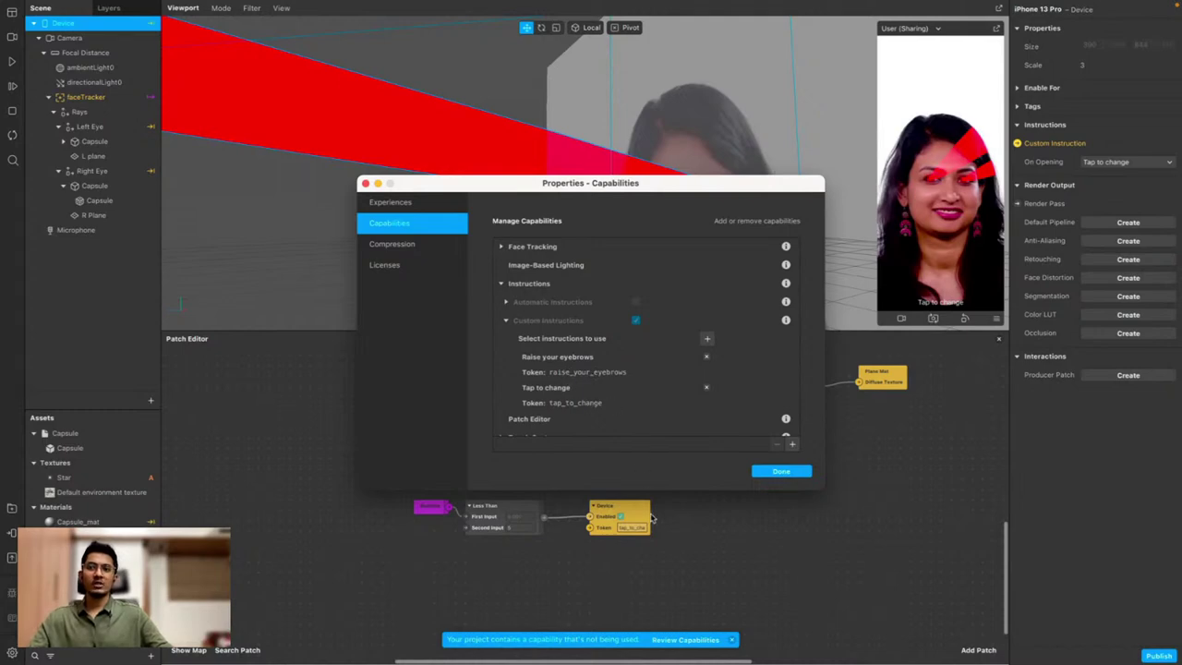
Copy the raise_your_eyebrows token into the Token value of the Device instruction patch
{"action": "double_click", "coordinate": [562, 373]}
{"action": "key", "text": "ctrl+c"}
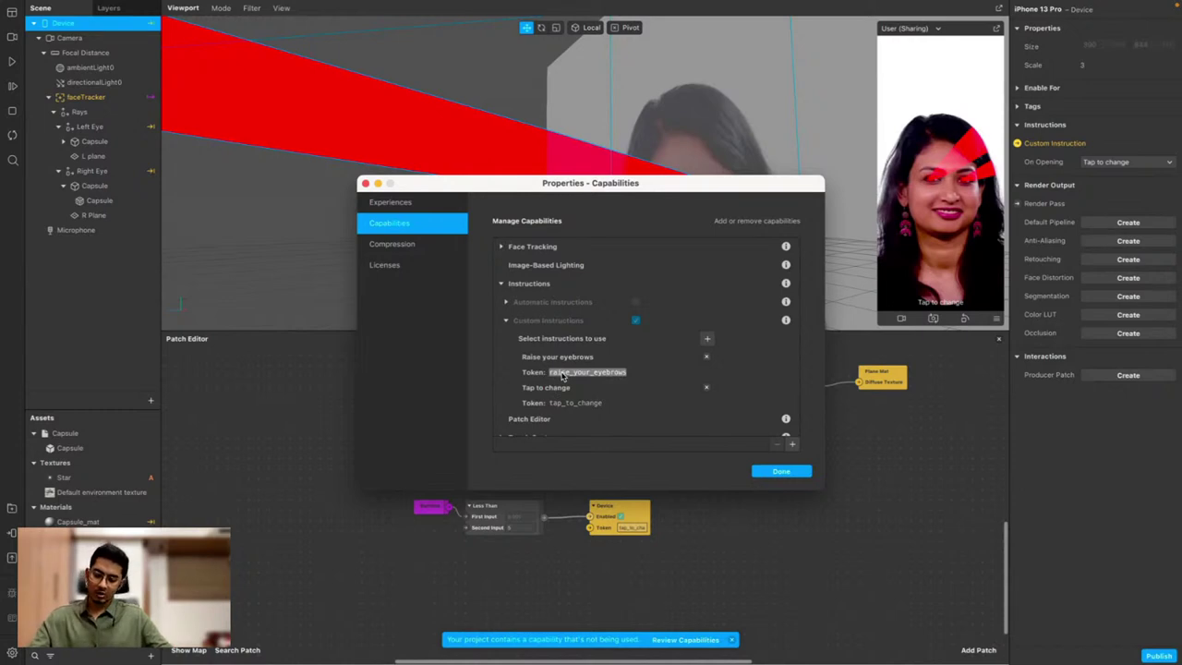
{"action": "left_click", "coordinate": [634, 529]}
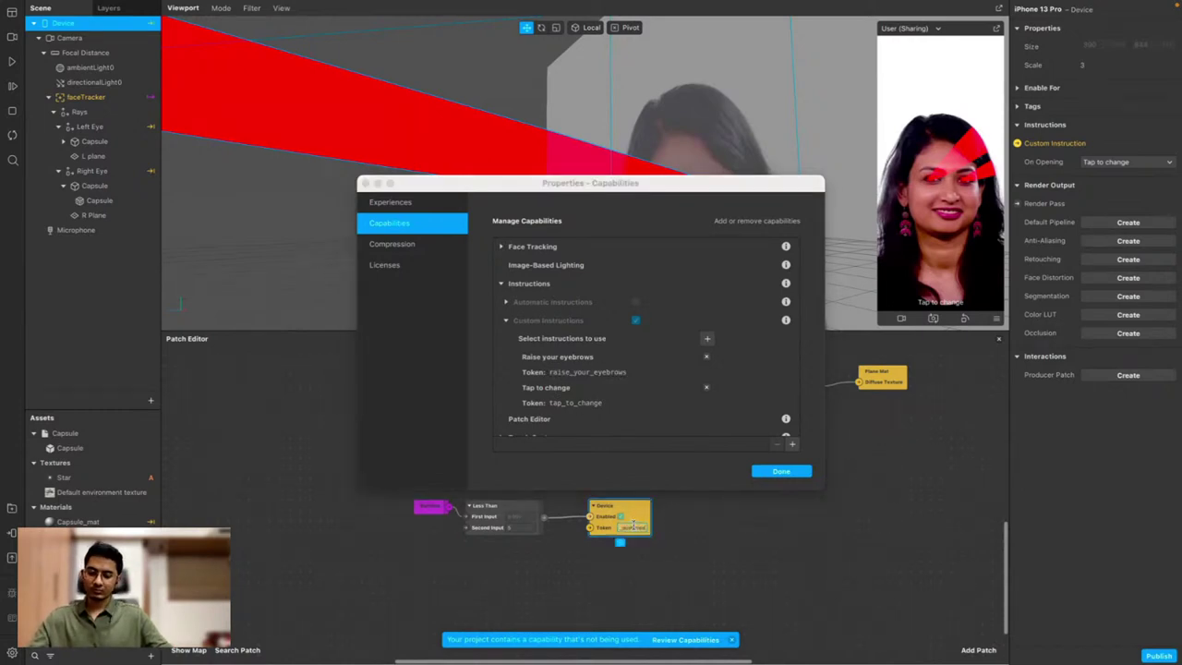
{"action": "key", "text": "ctrl+v"}
{"action": "left_click", "coordinate": [688, 531]}
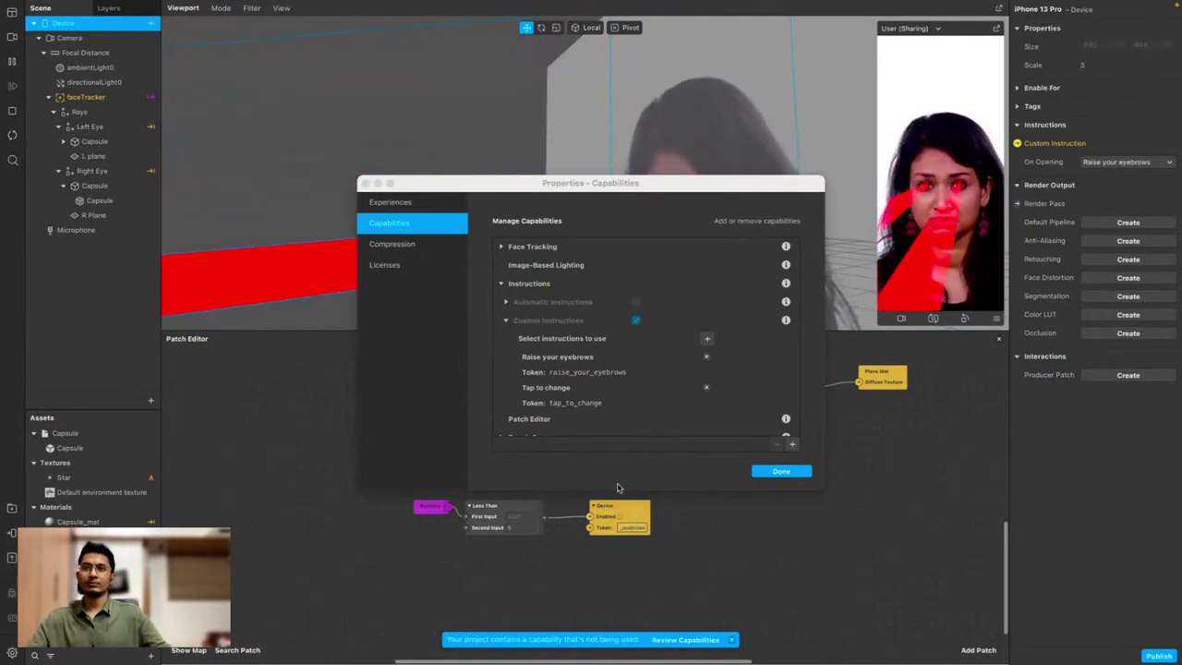
Search the custom instructions for "mou", add "Open your mouth" to the project, and close the project properties
{"action": "left_click", "coordinate": [707, 339]}
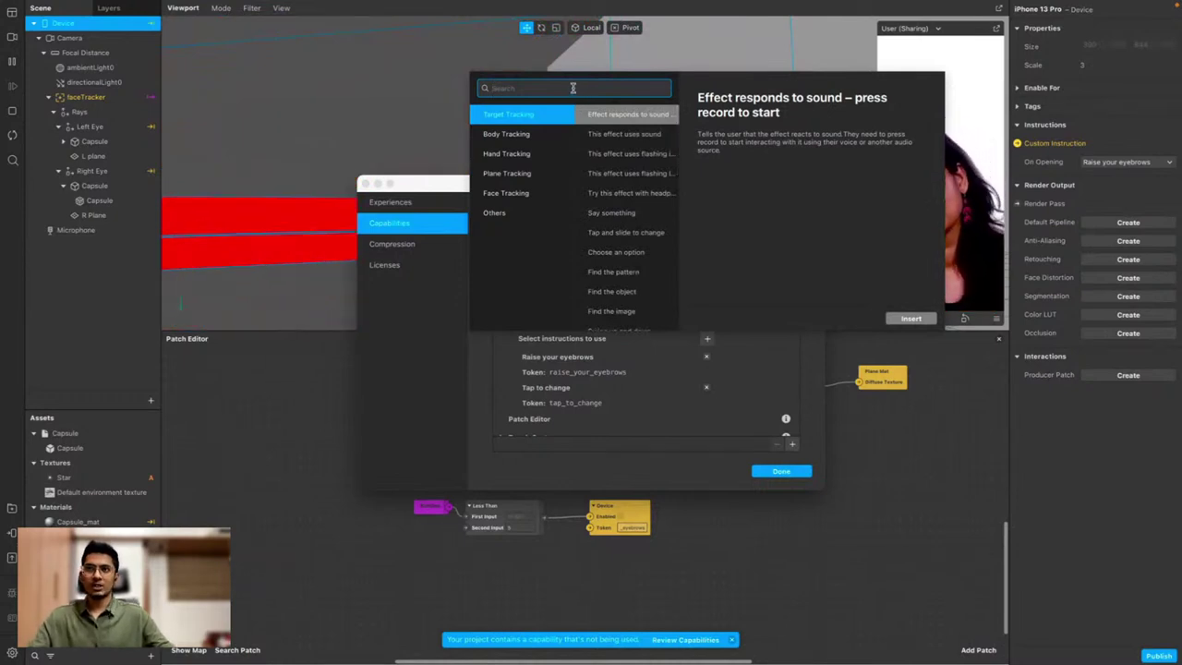
{"action": "type", "text": "mou"}
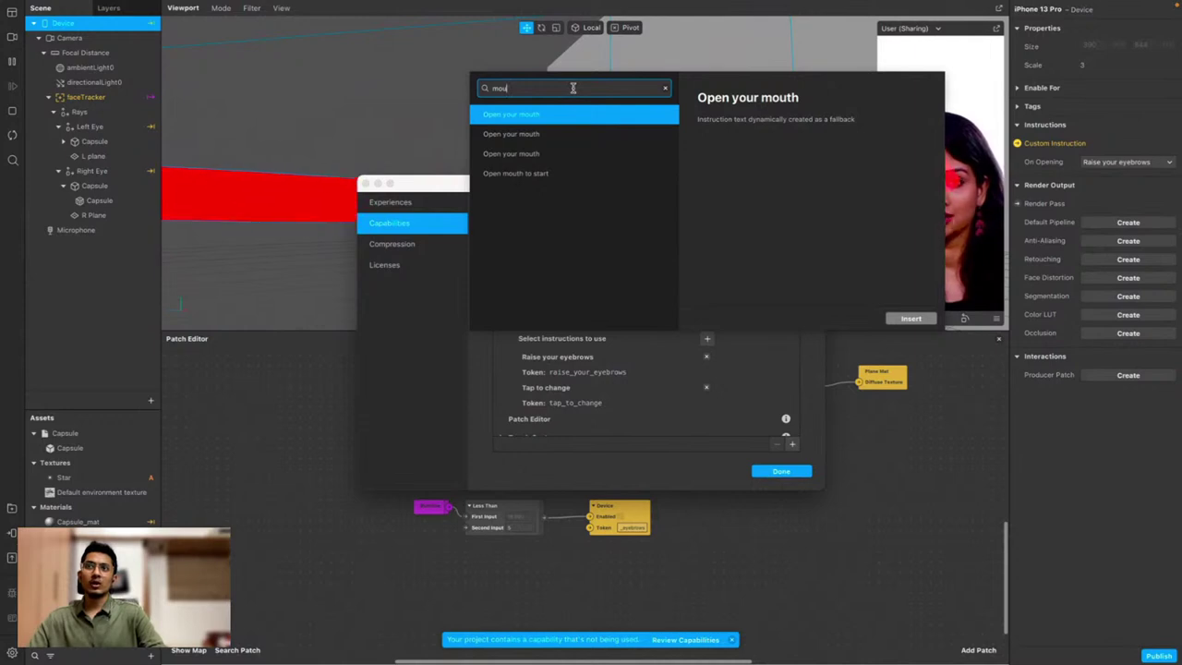
{"action": "key", "text": "Down"}
{"action": "key", "text": "Down"}
{"action": "key", "text": "Down"}
{"action": "key", "text": "Up"}
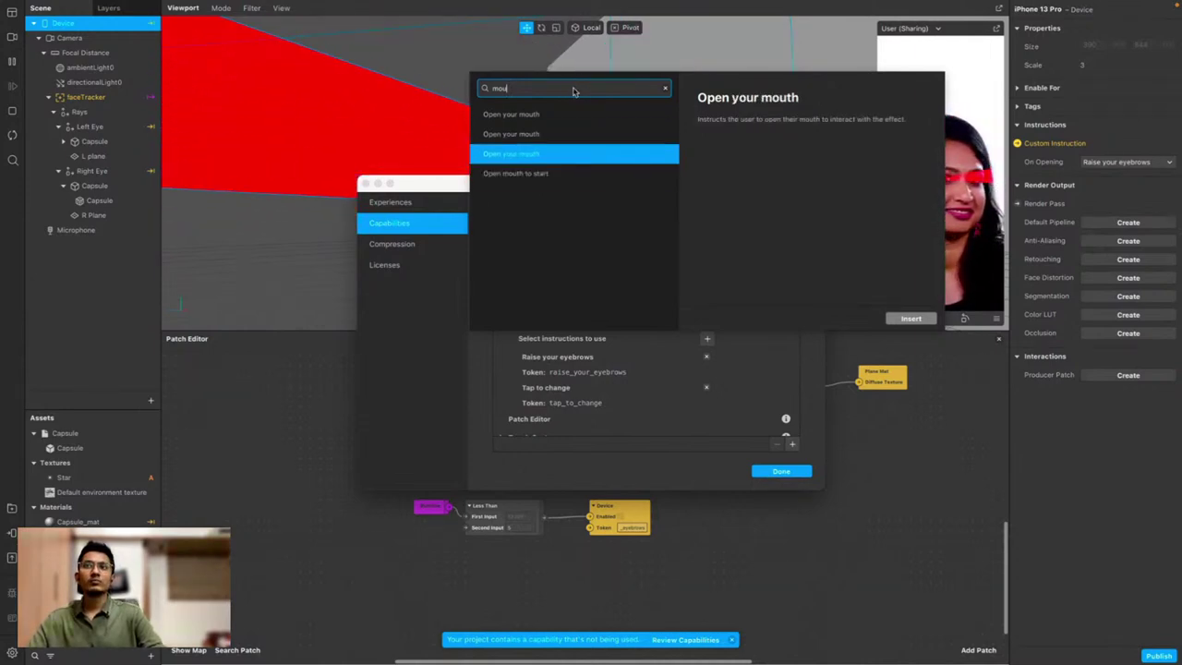
{"action": "key", "text": "Return"}
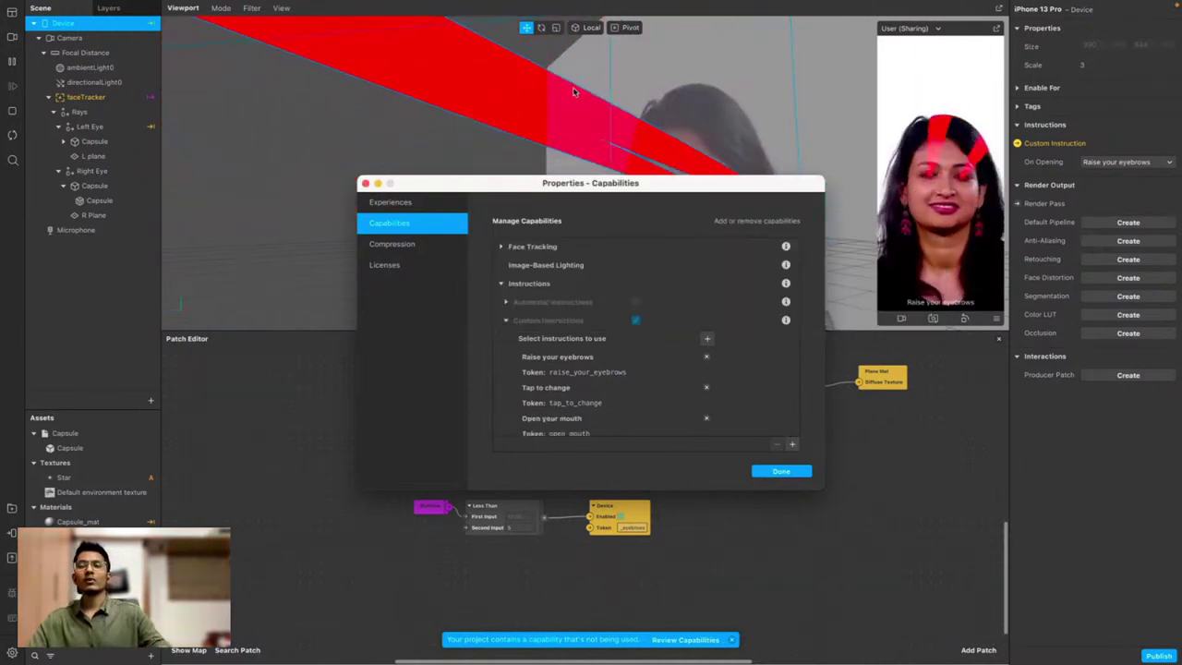
{"action": "left_click", "coordinate": [781, 471]}
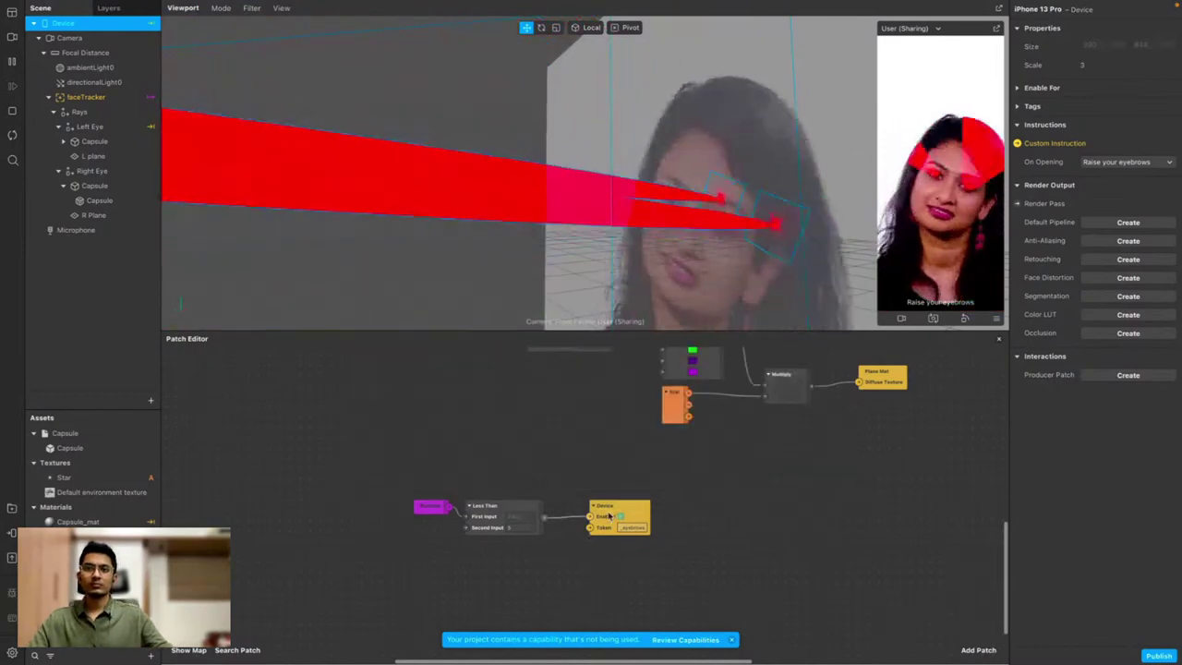
{"action": "key", "text": "super+Tab"}
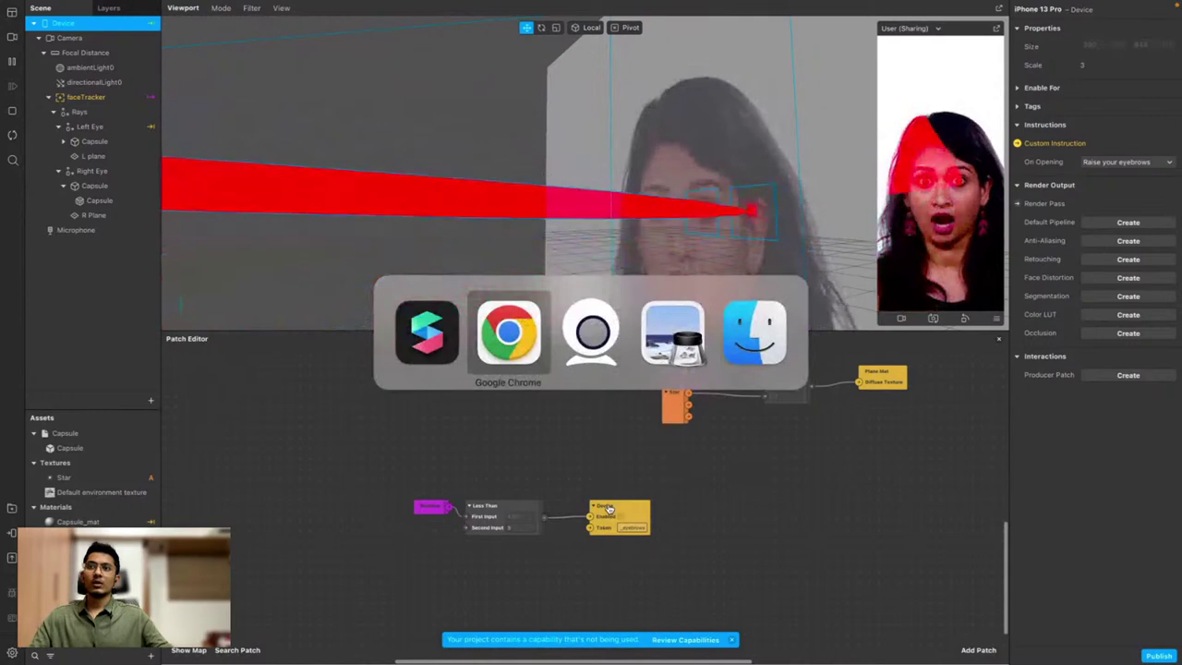
{"action": "key", "text": "super+Tab"}
{"action": "key", "text": "super+Tab"}
{"action": "key", "text": "super+Tab"}
{"action": "key", "text": "super+Tab"}
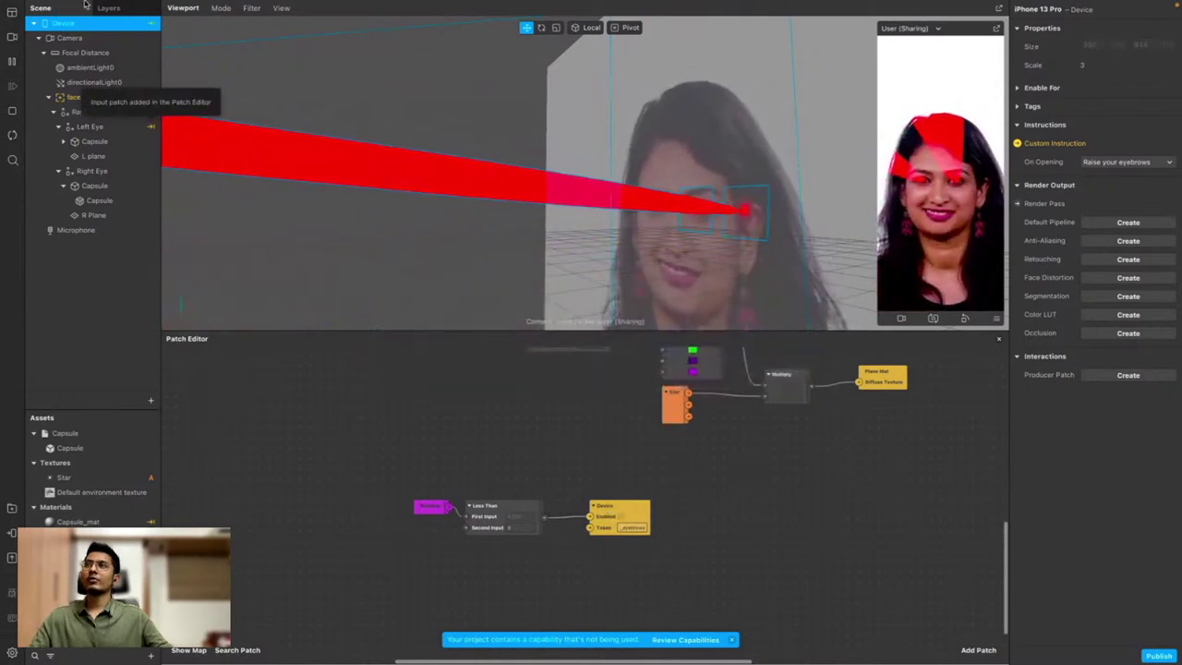
Open the project's Capabilities properties and expand Custom Instructions under Instructions to show the tokens
{"action": "left_click", "coordinate": [233, 6]}
{"action": "left_click", "coordinate": [277, 25]}
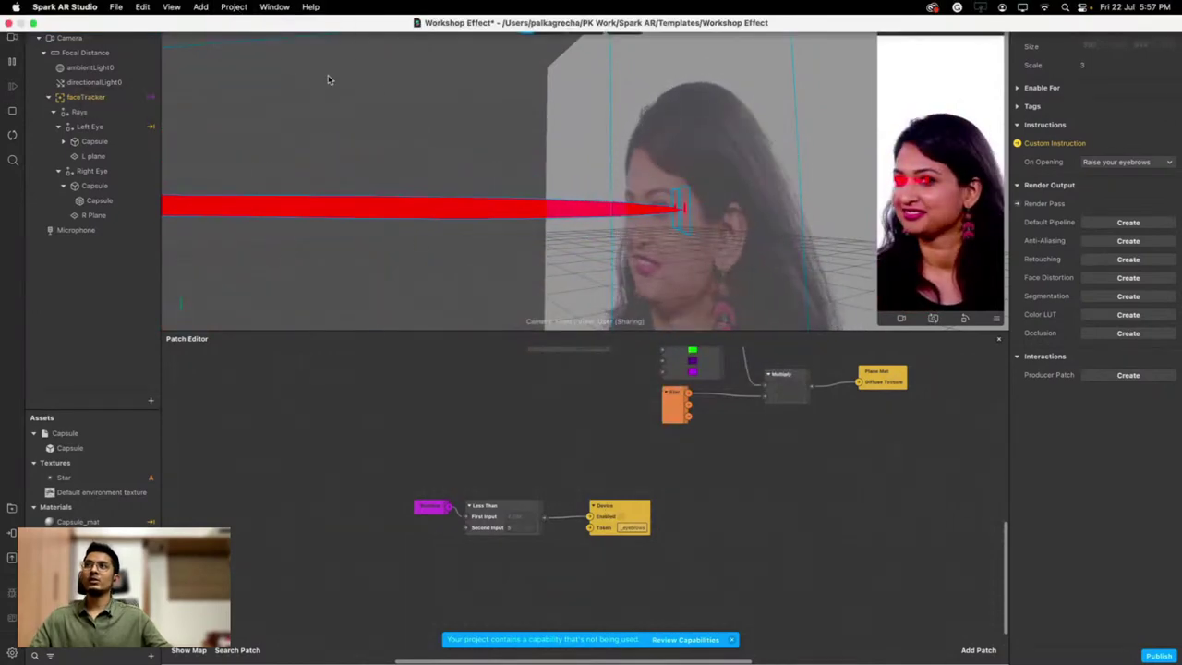
{"action": "left_click", "coordinate": [389, 223]}
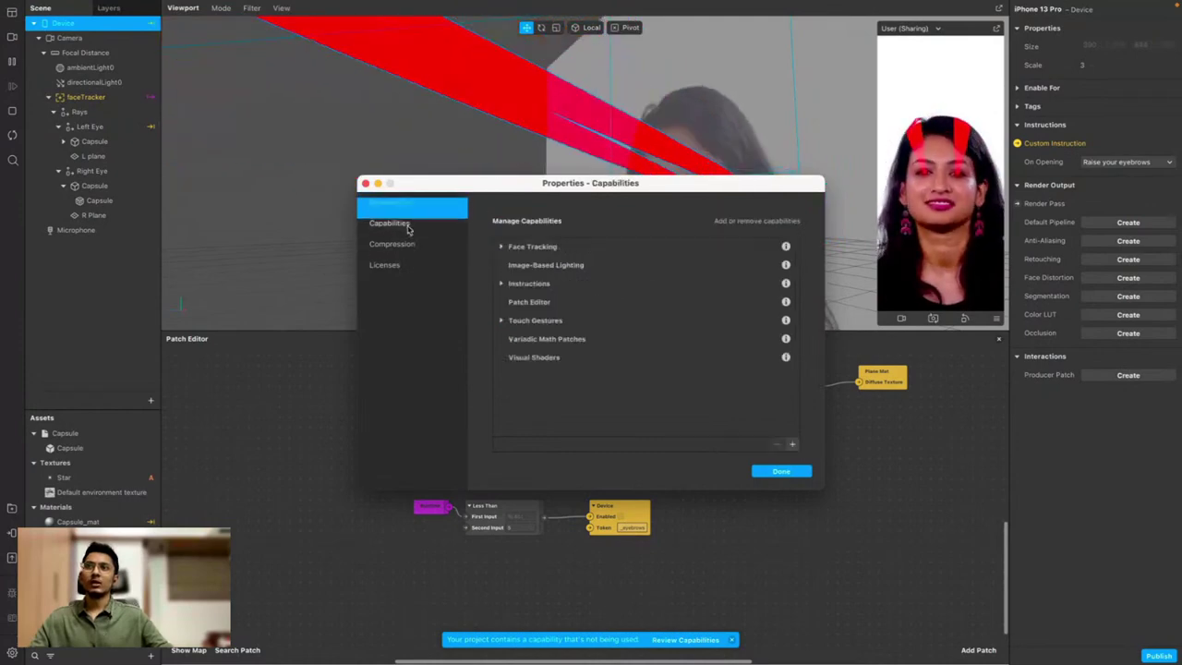
{"action": "left_click", "coordinate": [500, 284]}
{"action": "left_click", "coordinate": [506, 320]}
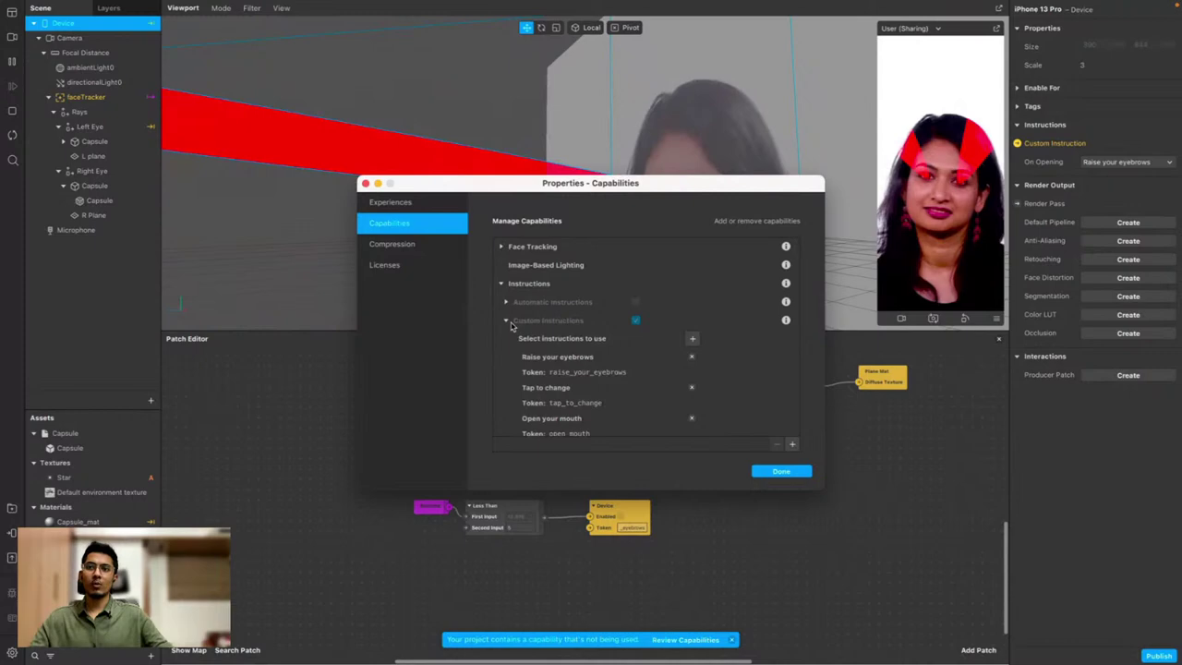
Replace the Device patch's Token value with the open_mouth token copied from the custom instructions, and close the project properties
{"action": "left_click", "coordinate": [632, 527]}
{"action": "key", "text": "ctrl+v"}
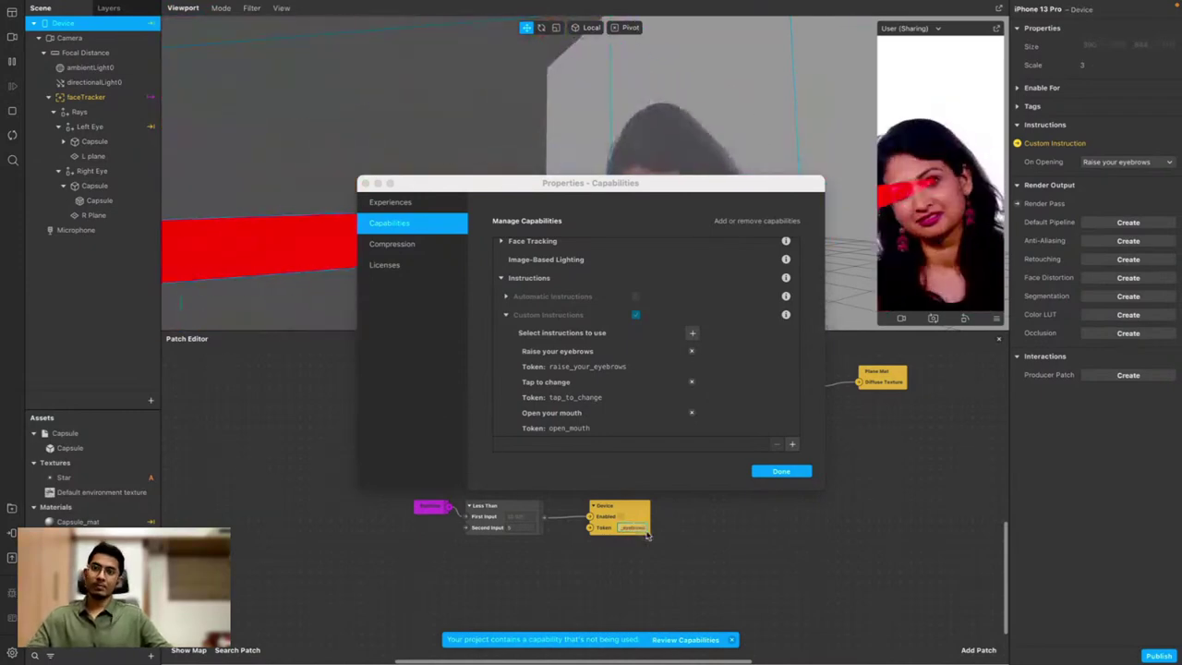
{"action": "double_click", "coordinate": [576, 429]}
{"action": "key", "text": "ctrl+c"}
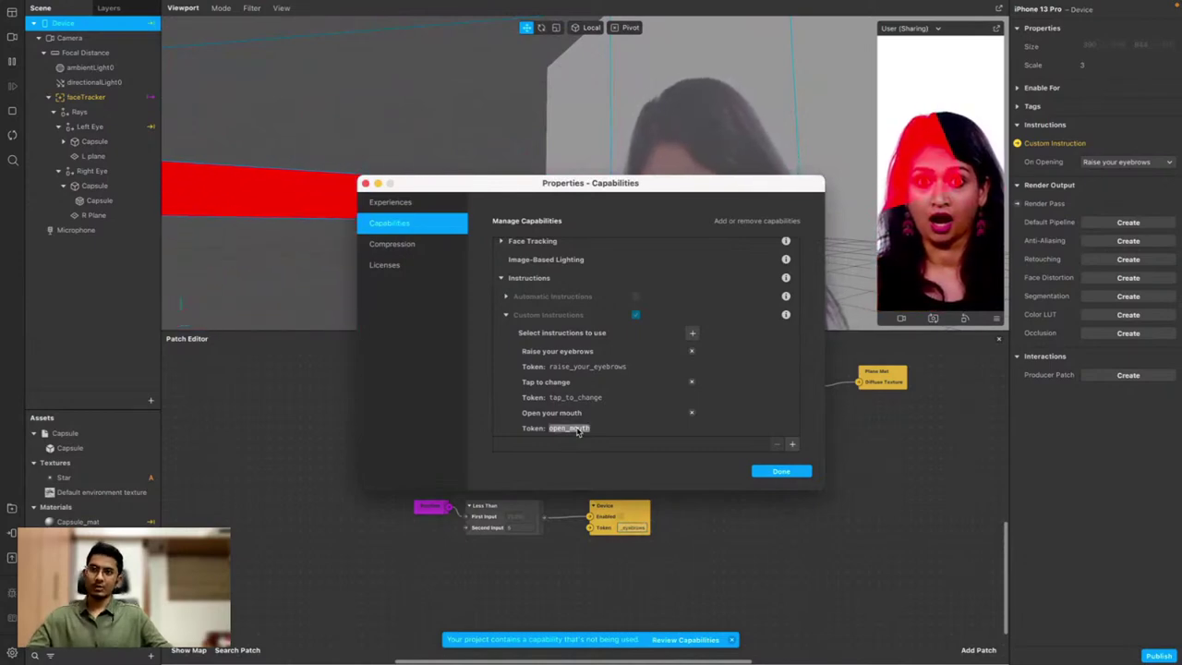
{"action": "double_click", "coordinate": [632, 527]}
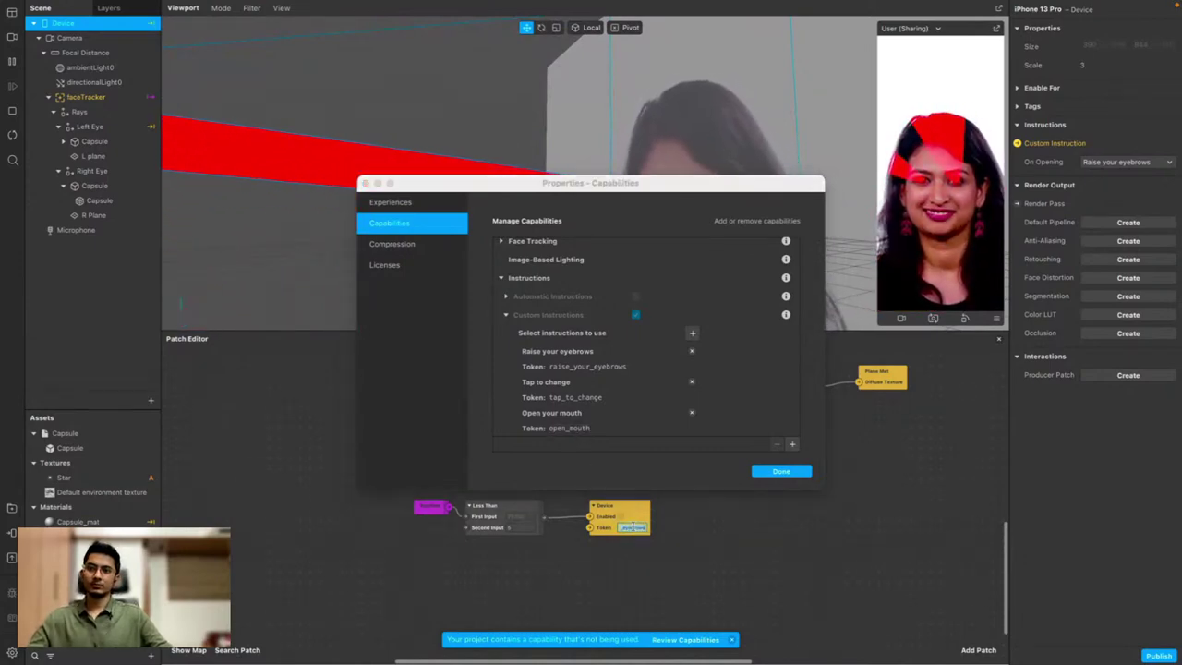
{"action": "key", "text": "ctrl+v"}
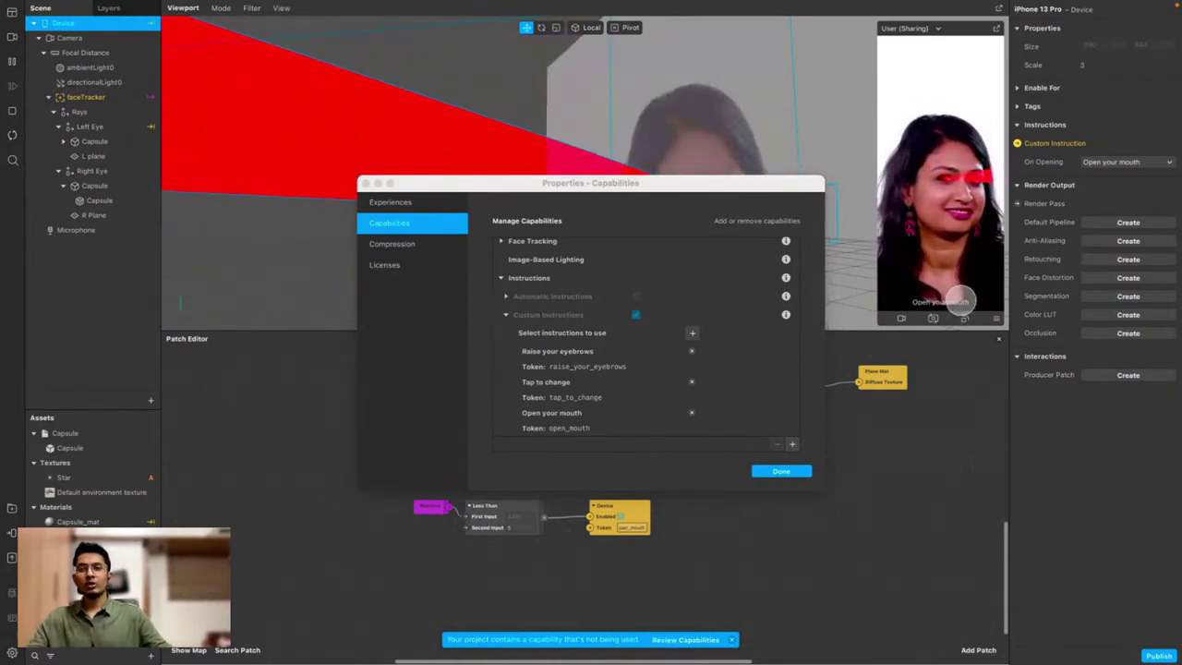
{"action": "left_click", "coordinate": [365, 183]}
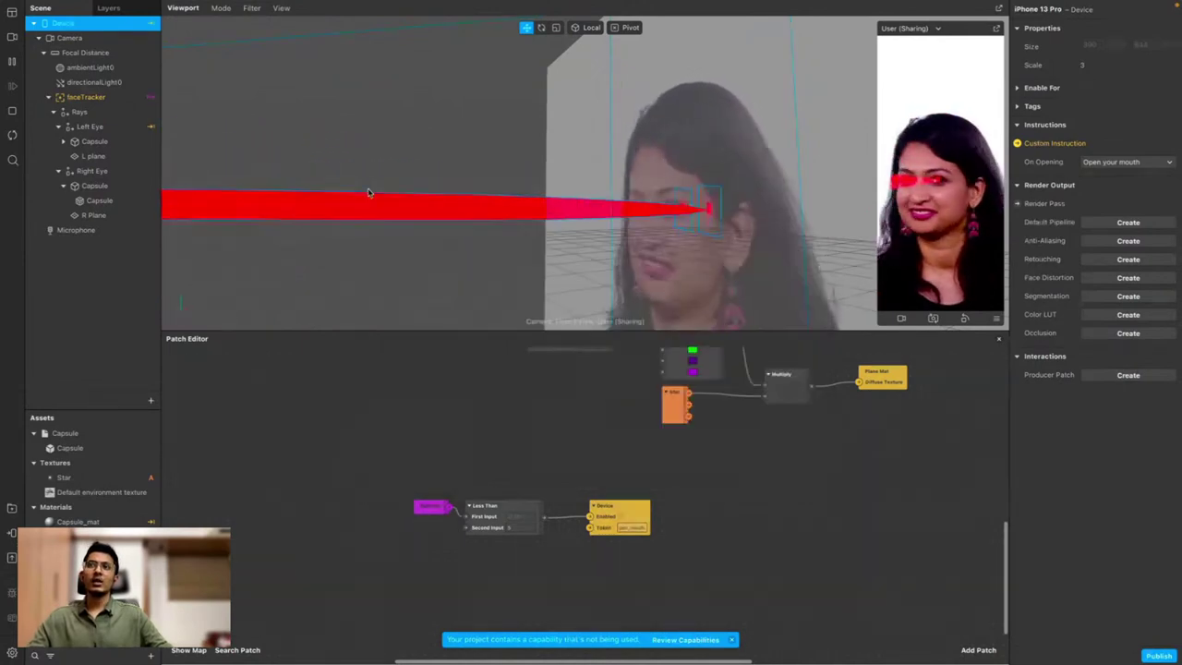
Move the Runtime patch slightly farther away from the Less Than patch
{"action": "scroll", "coordinate": [579, 533], "scroll_direction": "up", "scroll_amount": 2}
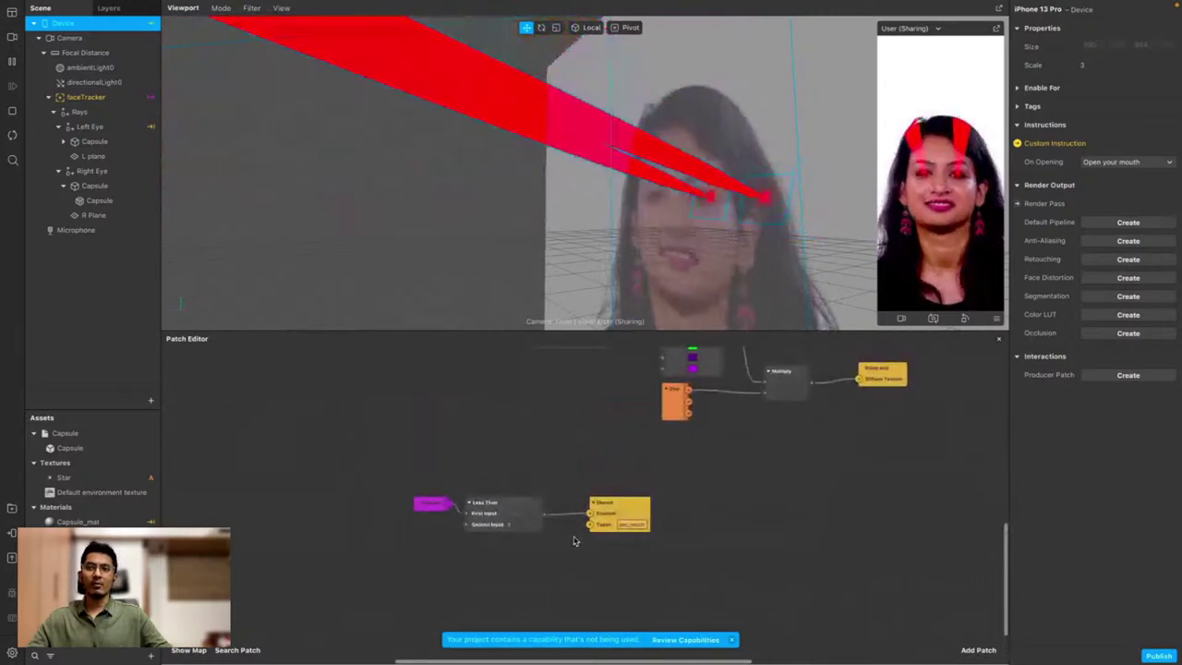
{"action": "left_click_drag", "start_coordinate": [431, 503], "coordinate": [419, 504]}
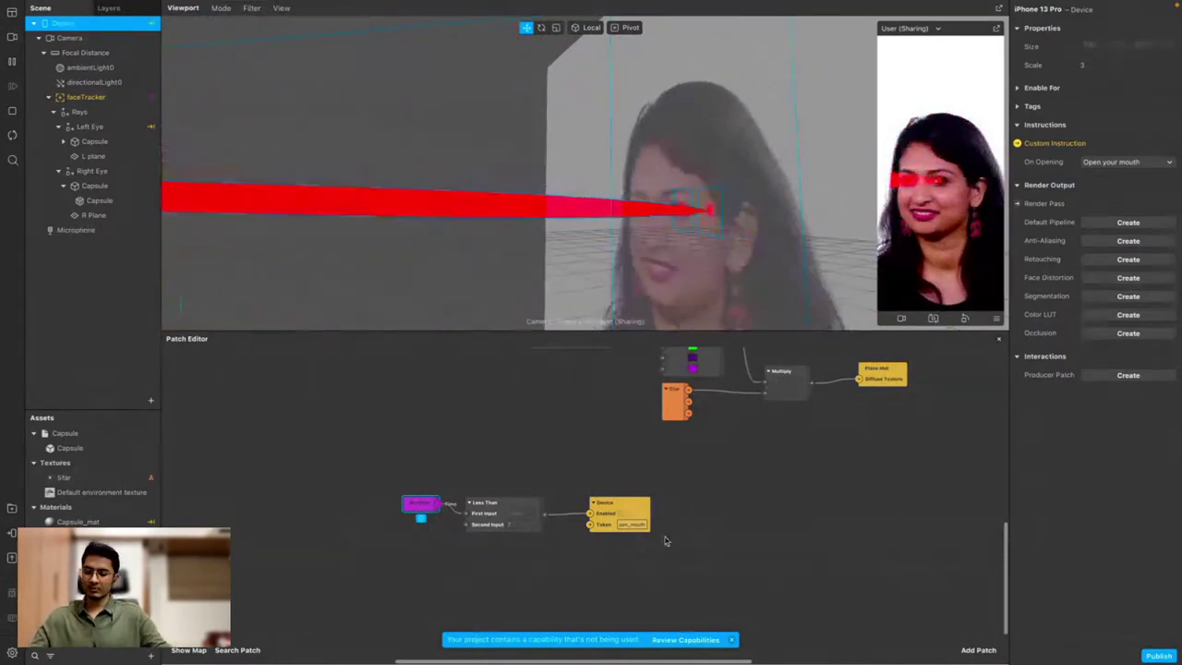
{"action": "scroll", "coordinate": [665, 541], "scroll_direction": "down", "scroll_amount": 5}
{"action": "scroll", "coordinate": [606, 546], "scroll_direction": "right", "scroll_amount": 2}
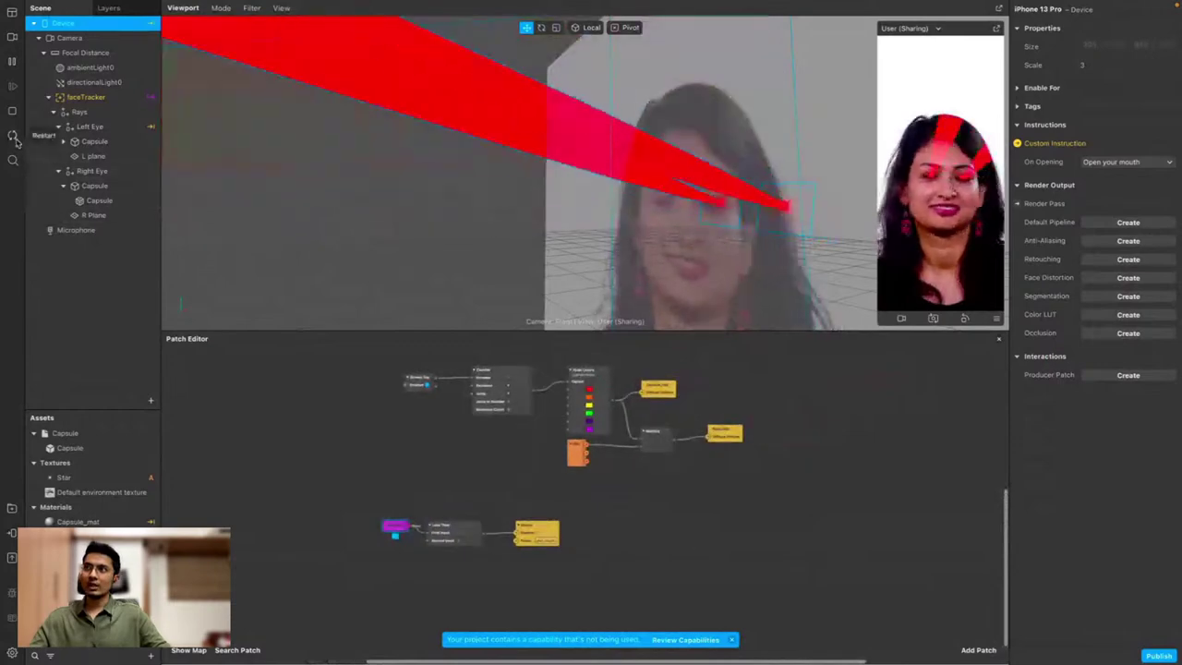
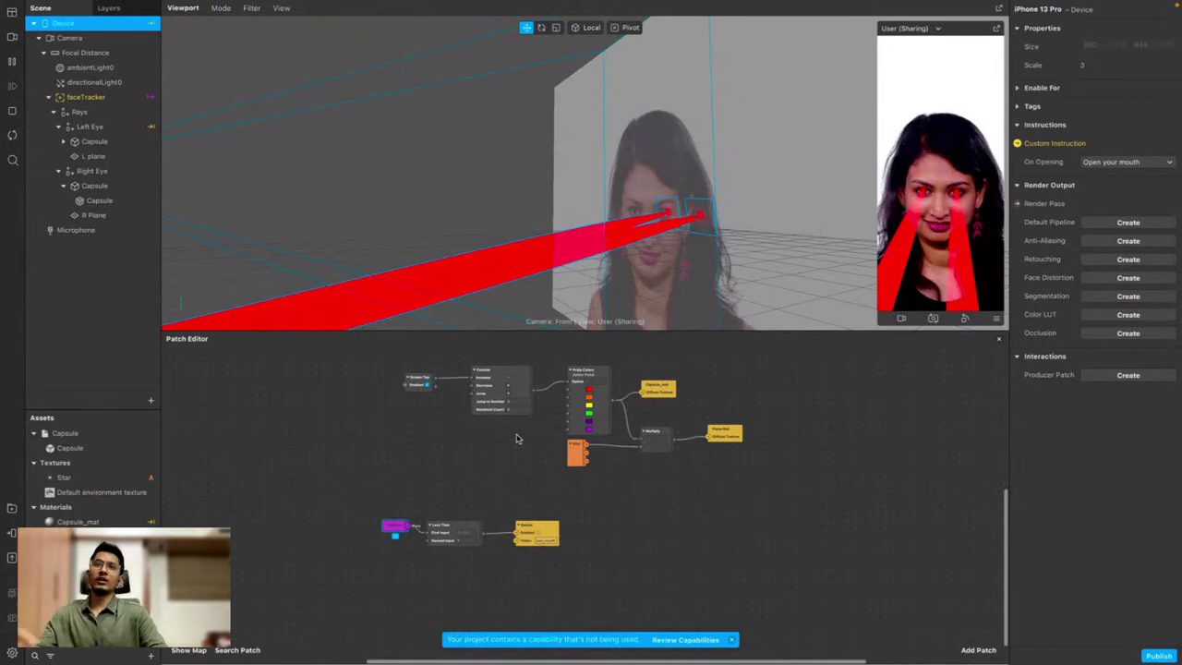
Add a Loop Animation patch and place it just below the Screen Tap patch
{"action": "double_click", "coordinate": [391, 443]}
{"action": "type", "text": "lop"}
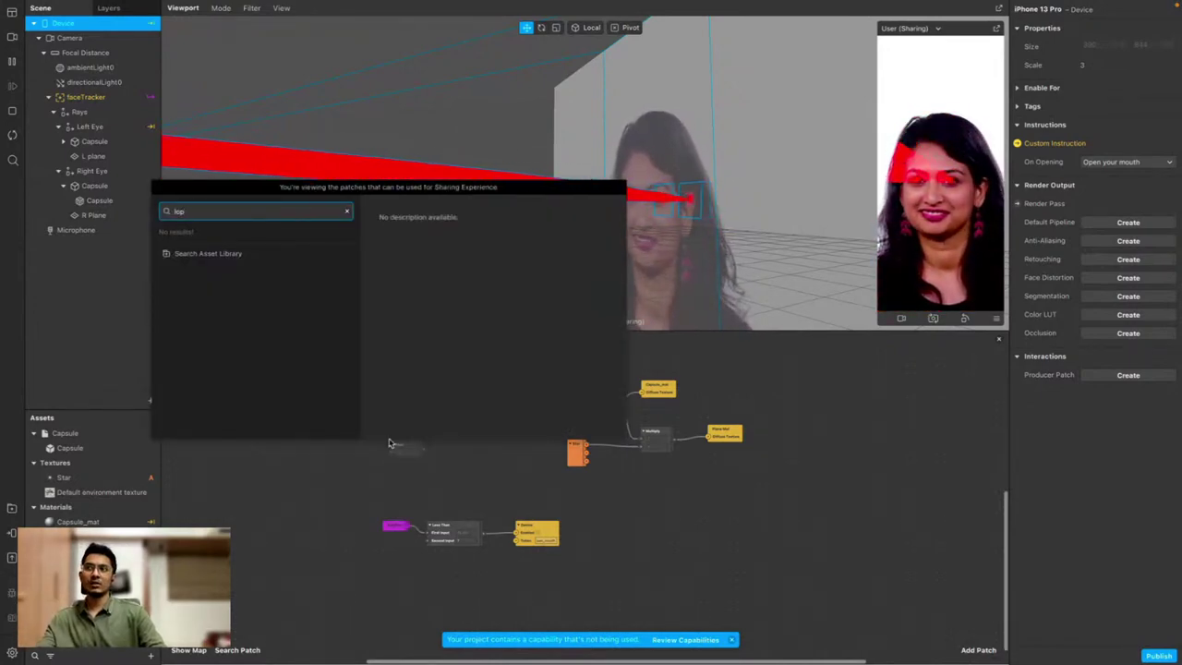
{"action": "key", "text": "BackSpace"}
{"action": "type", "text": "o"}
{"action": "key", "text": "Return"}
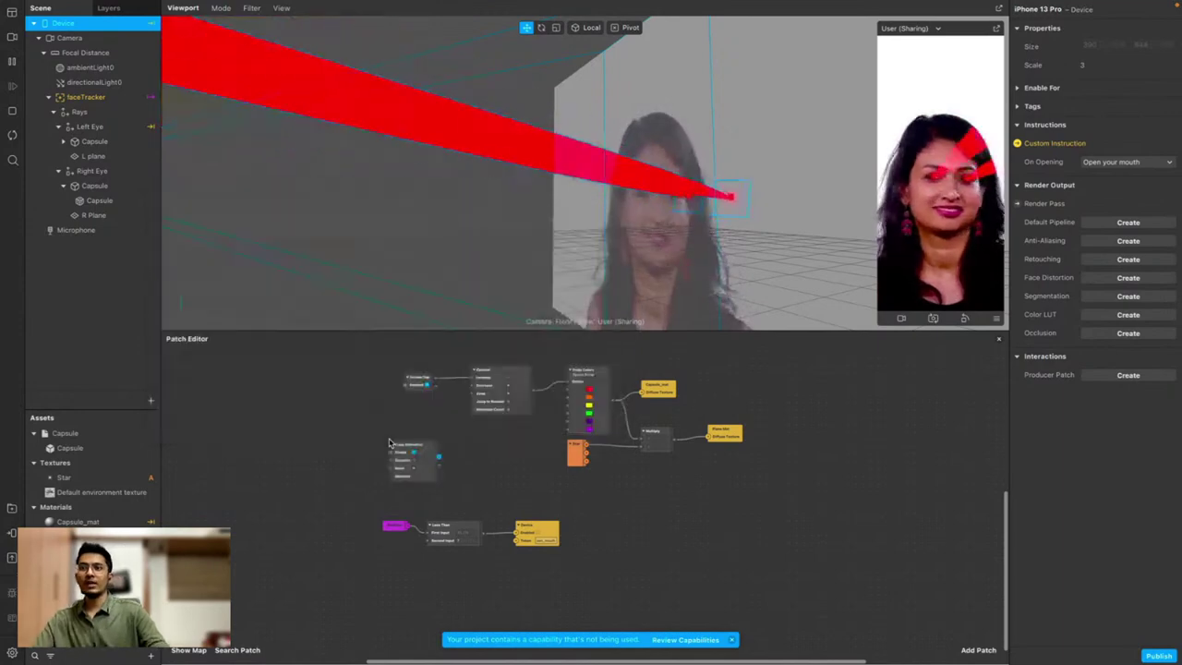
{"action": "scroll", "coordinate": [394, 423], "scroll_direction": "up", "scroll_amount": 3}
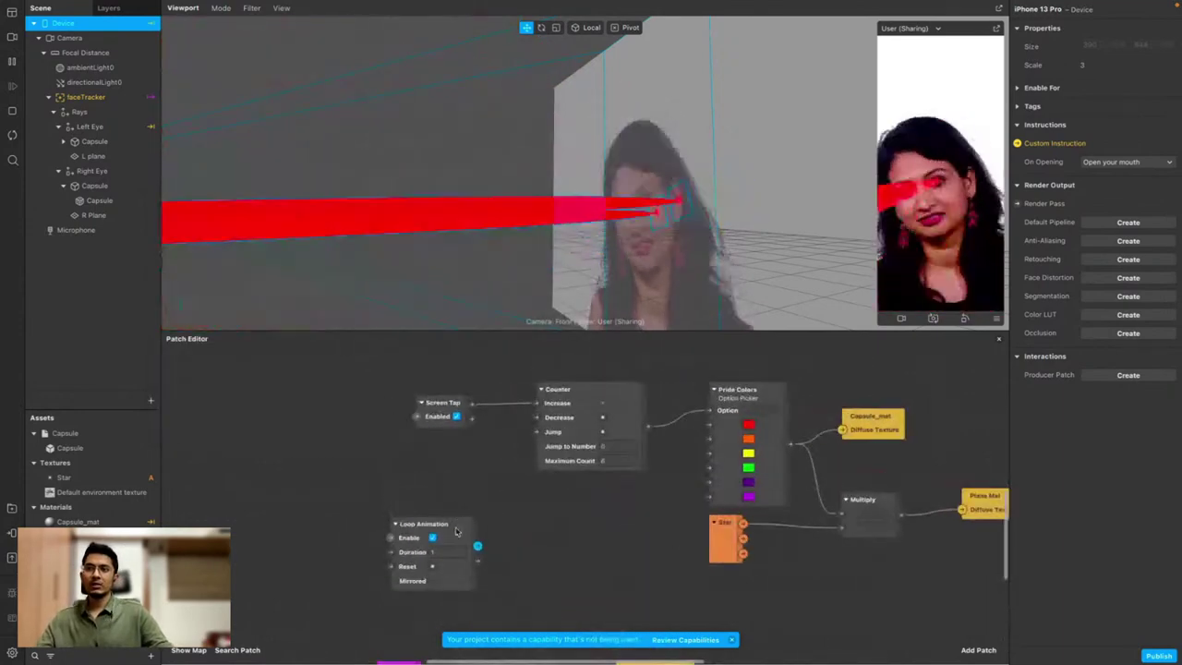
{"action": "left_click_drag", "start_coordinate": [451, 524], "coordinate": [451, 462]}
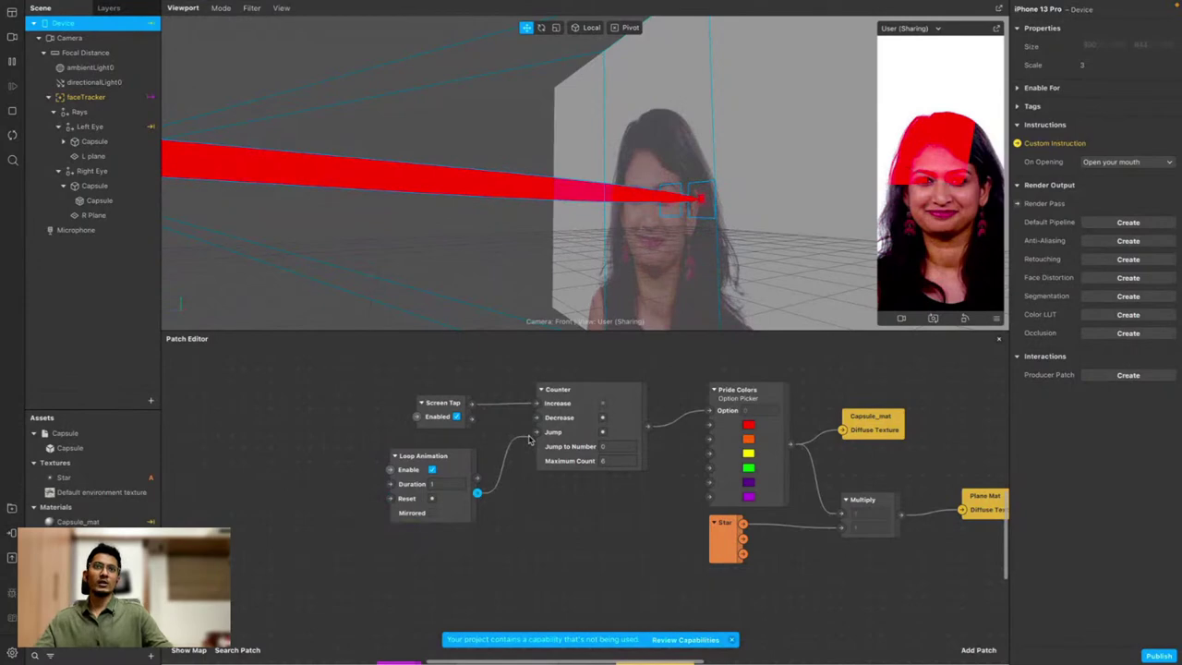
Connect Loop Animation's Looped output to the Counter's Increase input in place of Screen Tap, and set the loop duration to 2
{"action": "left_click_drag", "start_coordinate": [529, 440], "coordinate": [536, 404]}
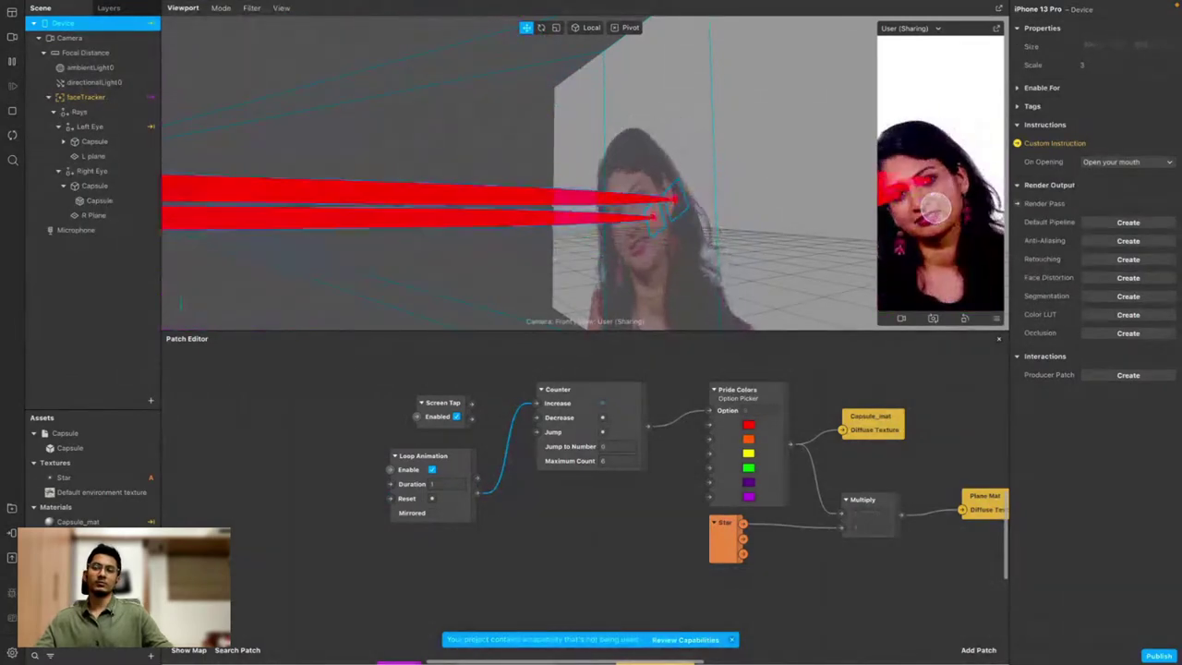
{"action": "left_click", "coordinate": [451, 482]}
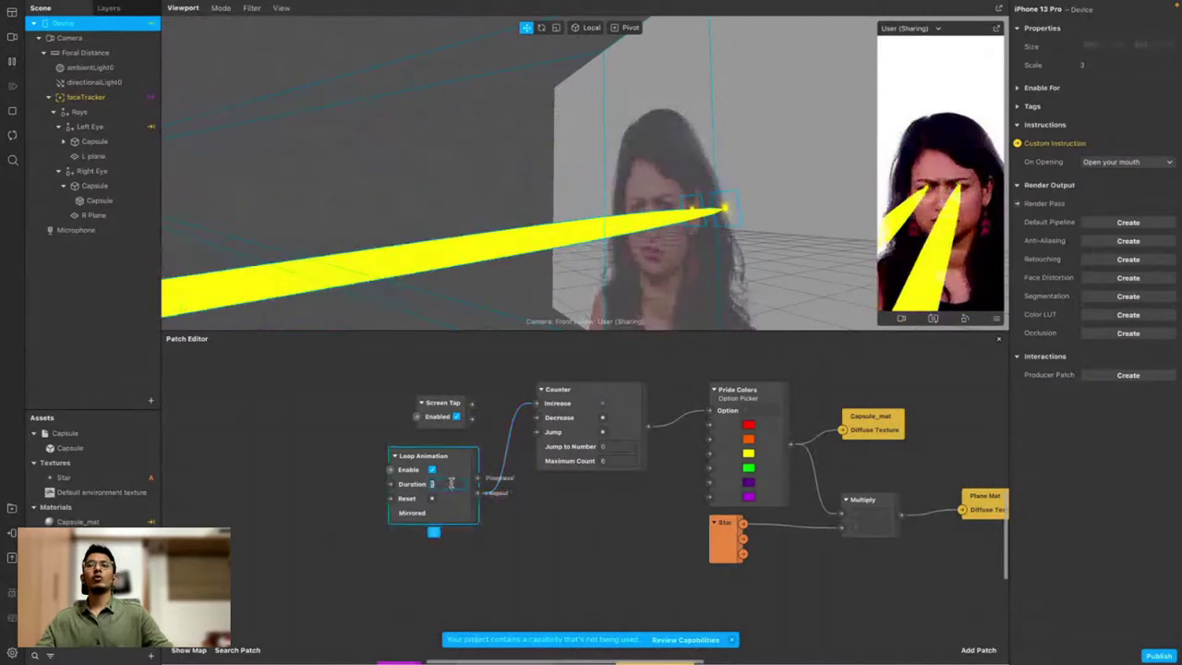
{"action": "type", "text": "2"}
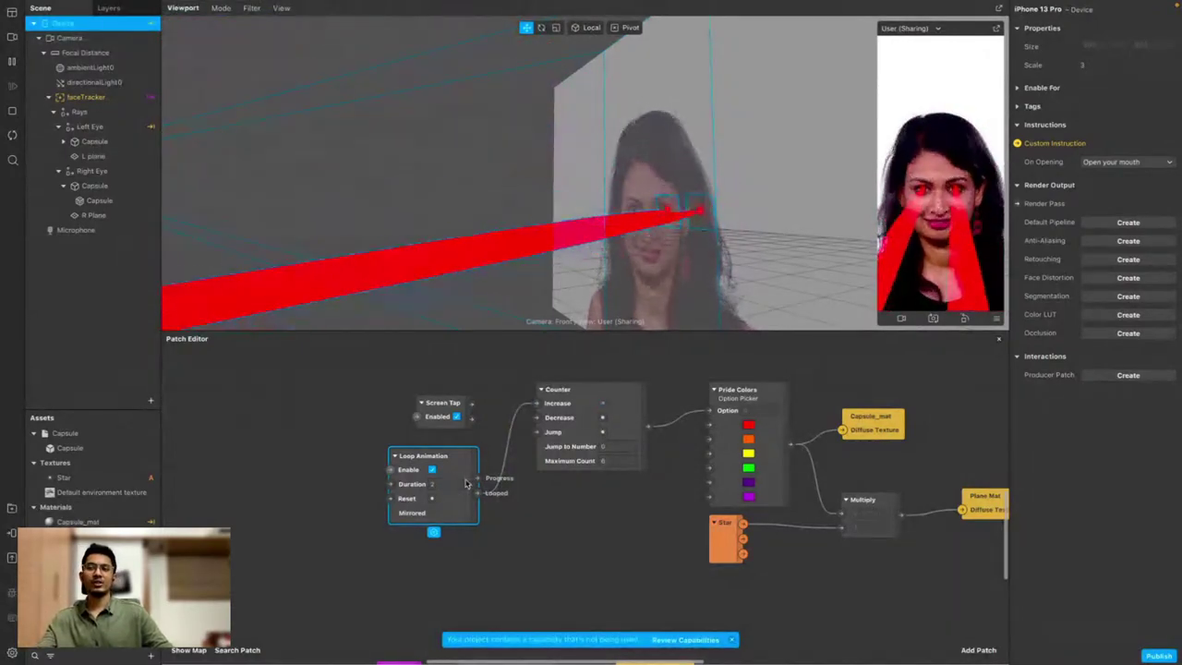
{"action": "double_click", "coordinate": [407, 581]}
{"action": "type", "text": "anim"}
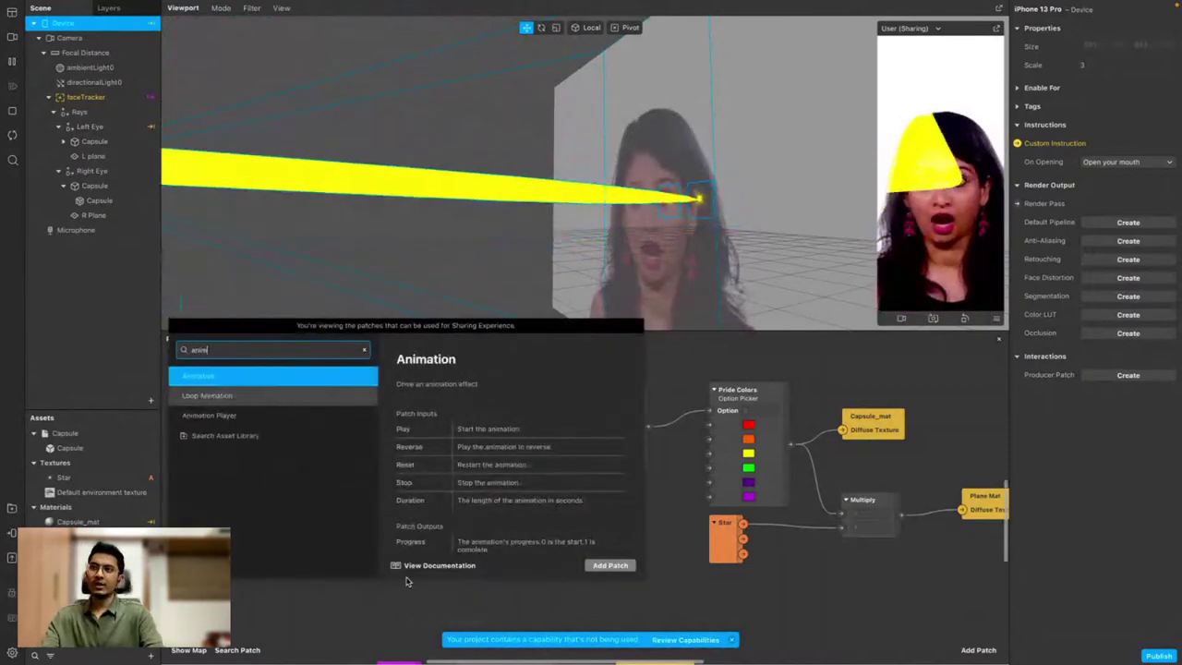
{"action": "key", "text": "Escape"}
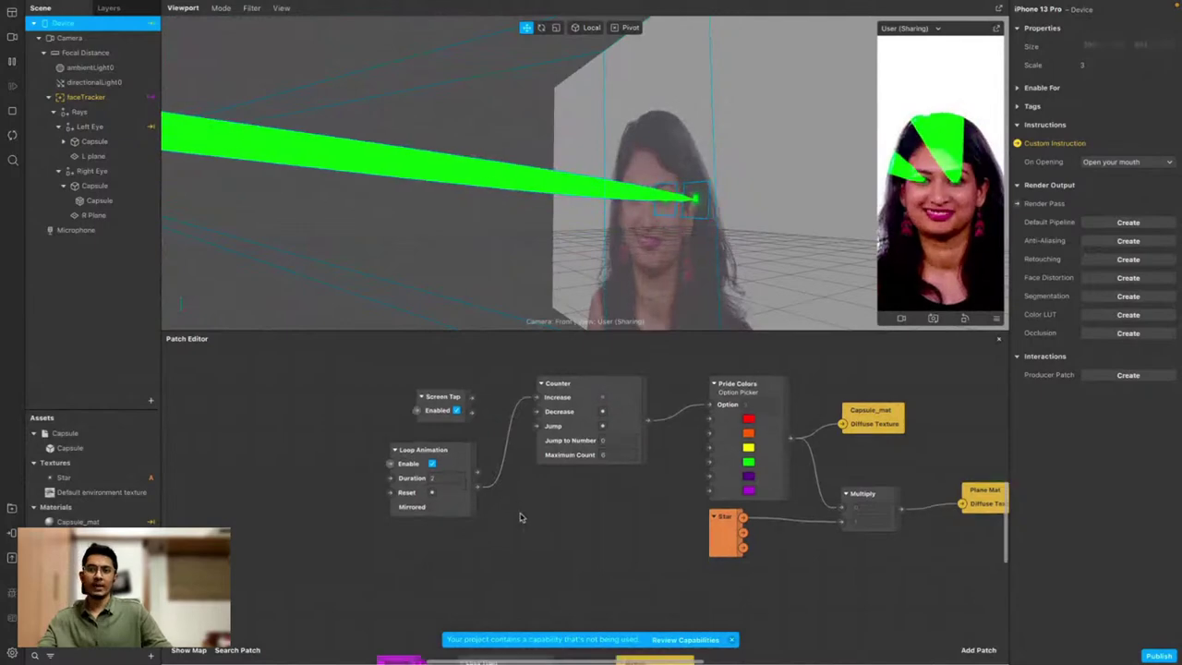
Delete the Loop Animation patch that feeds the Counter
{"action": "scroll", "coordinate": [520, 518], "scroll_direction": "down", "scroll_amount": 3}
{"action": "left_click_drag", "start_coordinate": [489, 612], "coordinate": [374, 427]}
{"action": "key", "text": "BackSpace"}
{"action": "scroll", "coordinate": [374, 426], "scroll_direction": "up", "scroll_amount": 5}
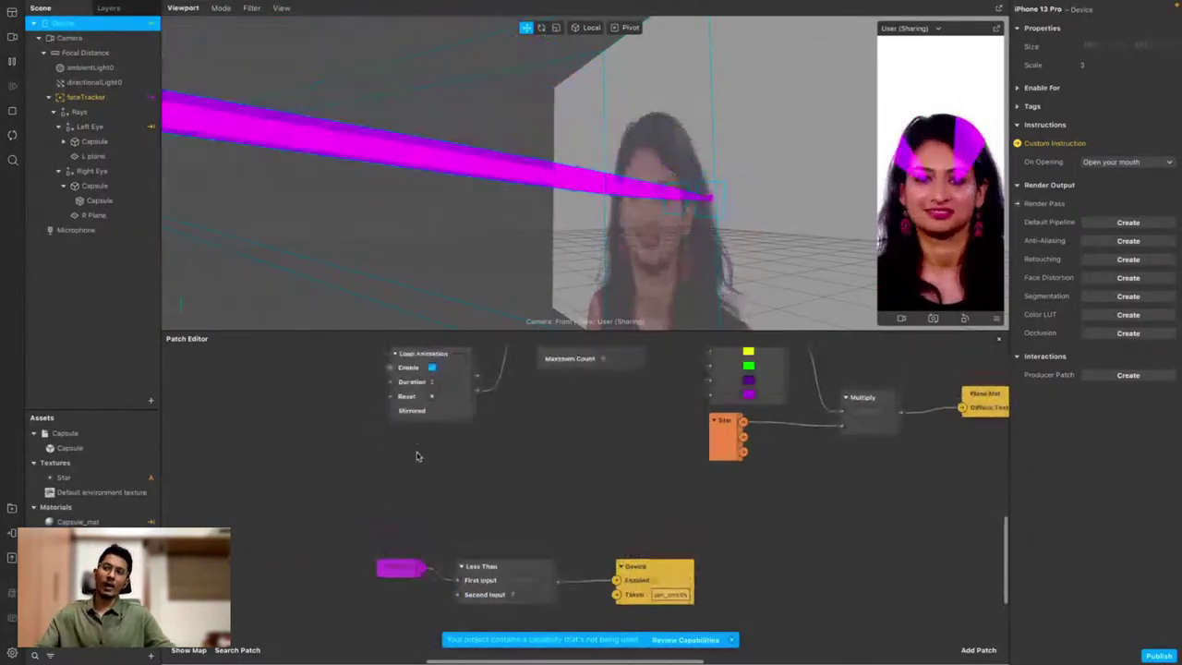
{"action": "left_click", "coordinate": [452, 480]}
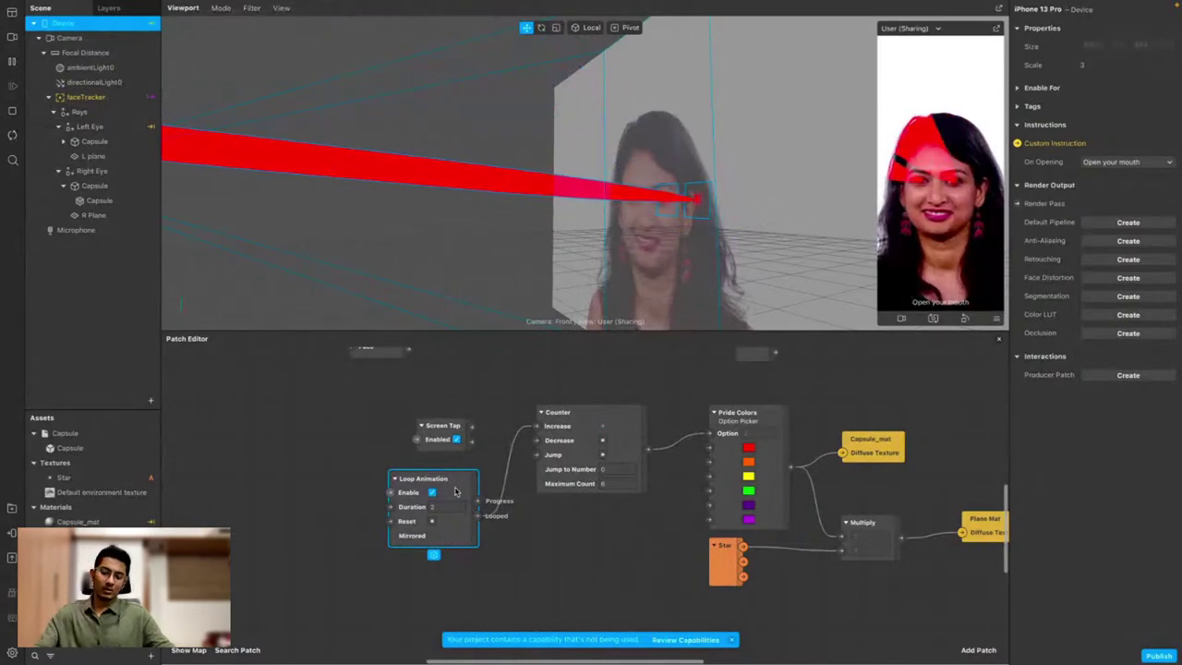
{"action": "key", "text": "Delete"}
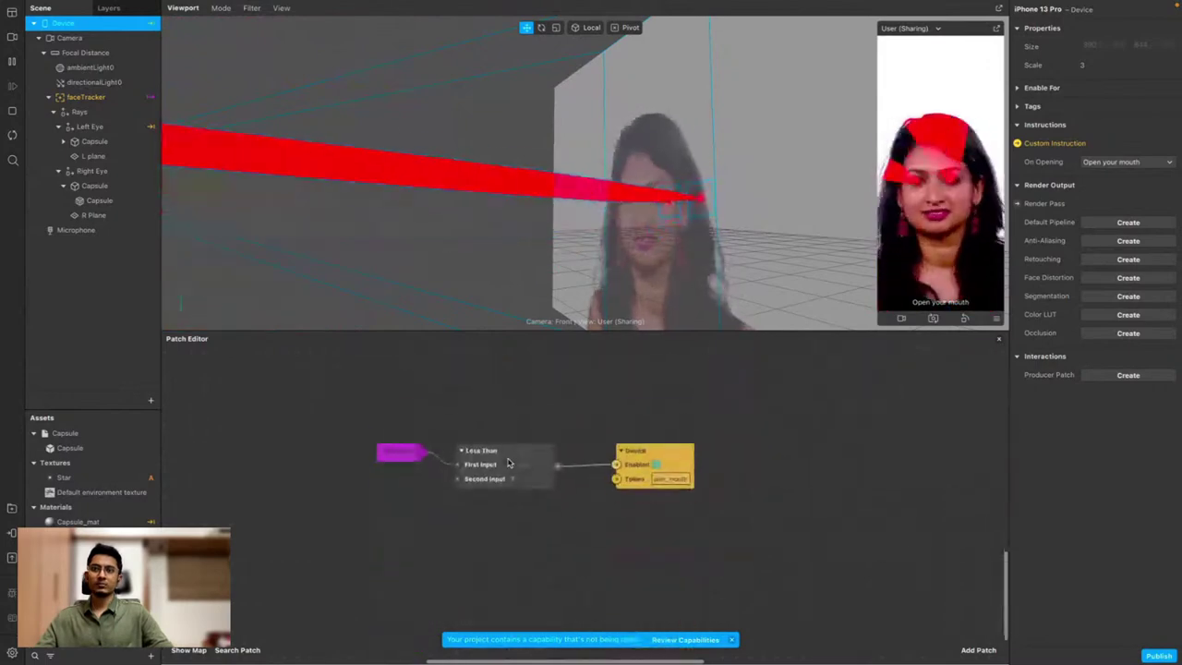
Add an Option Picker patch below the Device patch and set its value type to Text
{"action": "scroll", "coordinate": [507, 462], "scroll_direction": "down", "scroll_amount": 3}
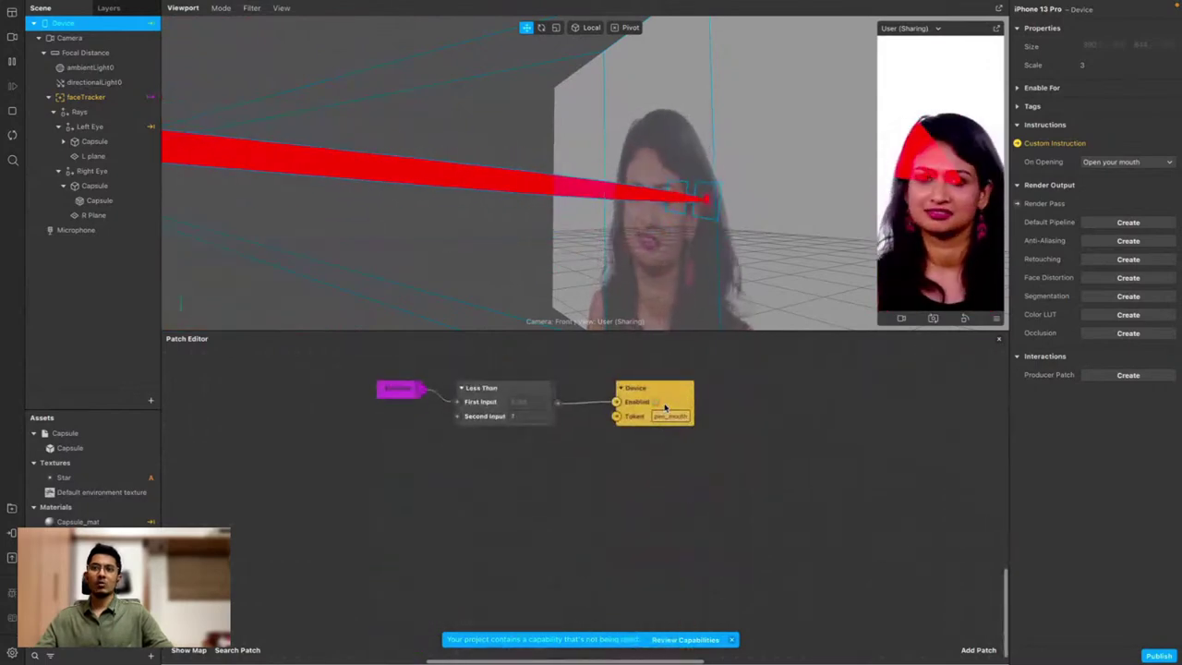
{"action": "double_click", "coordinate": [588, 475]}
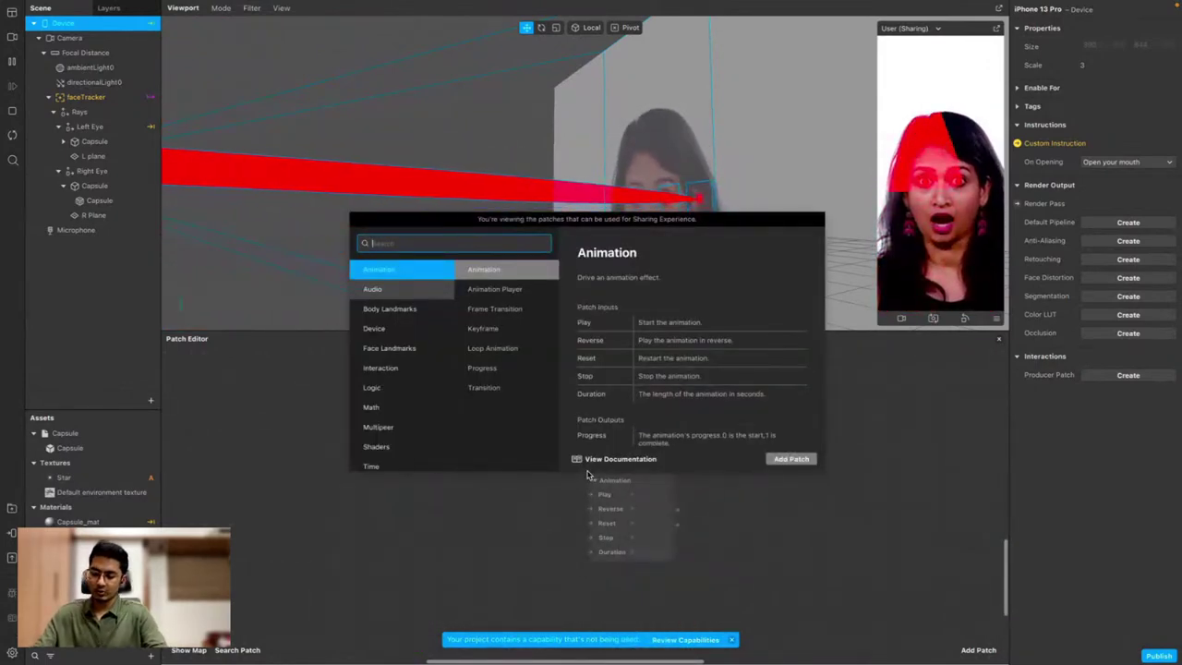
{"action": "type", "text": "op"}
{"action": "key", "text": "Down"}
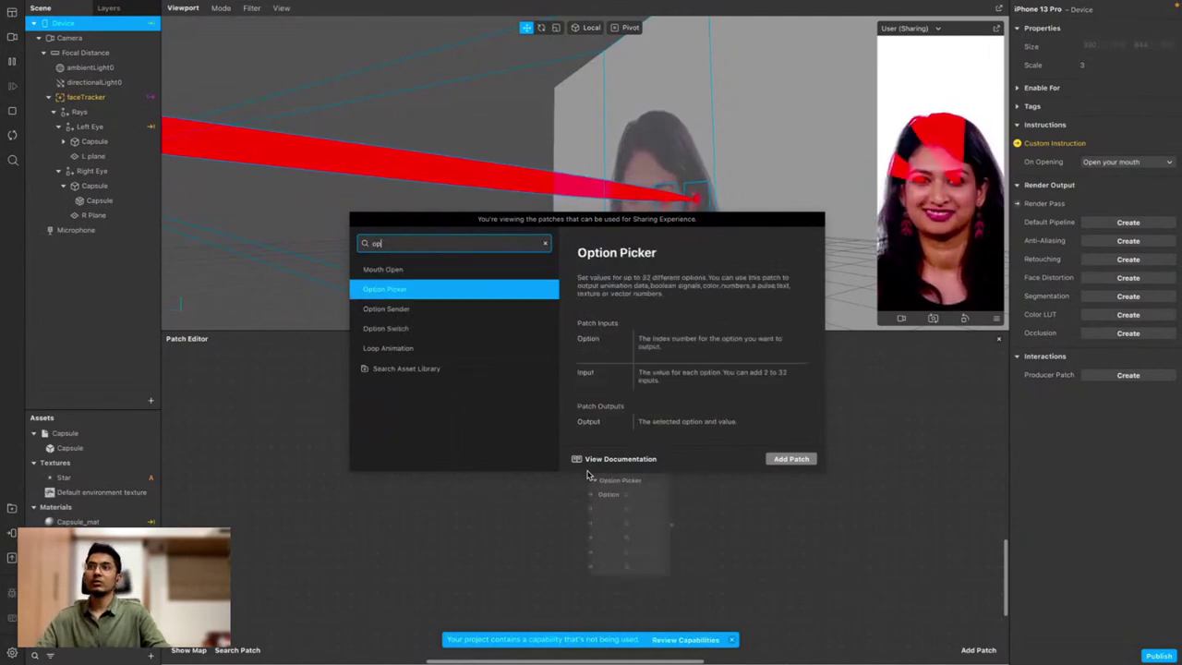
{"action": "key", "text": "Return"}
{"action": "left_click", "coordinate": [623, 498]}
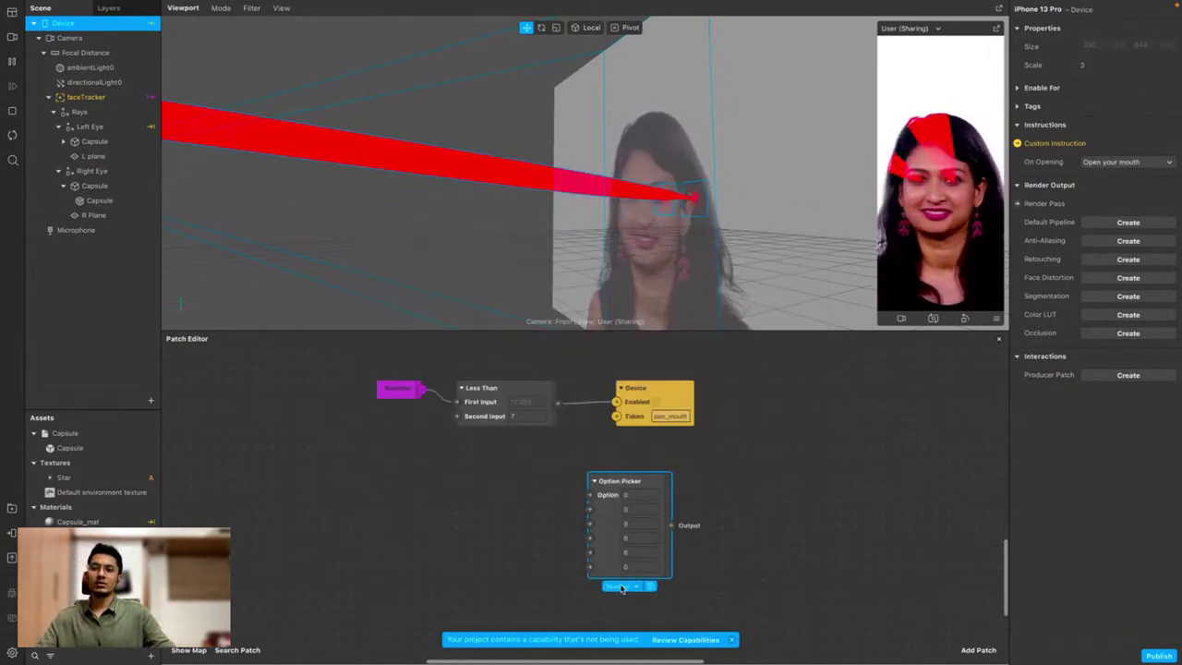
{"action": "left_click", "coordinate": [633, 579]}
{"action": "left_click", "coordinate": [633, 583]}
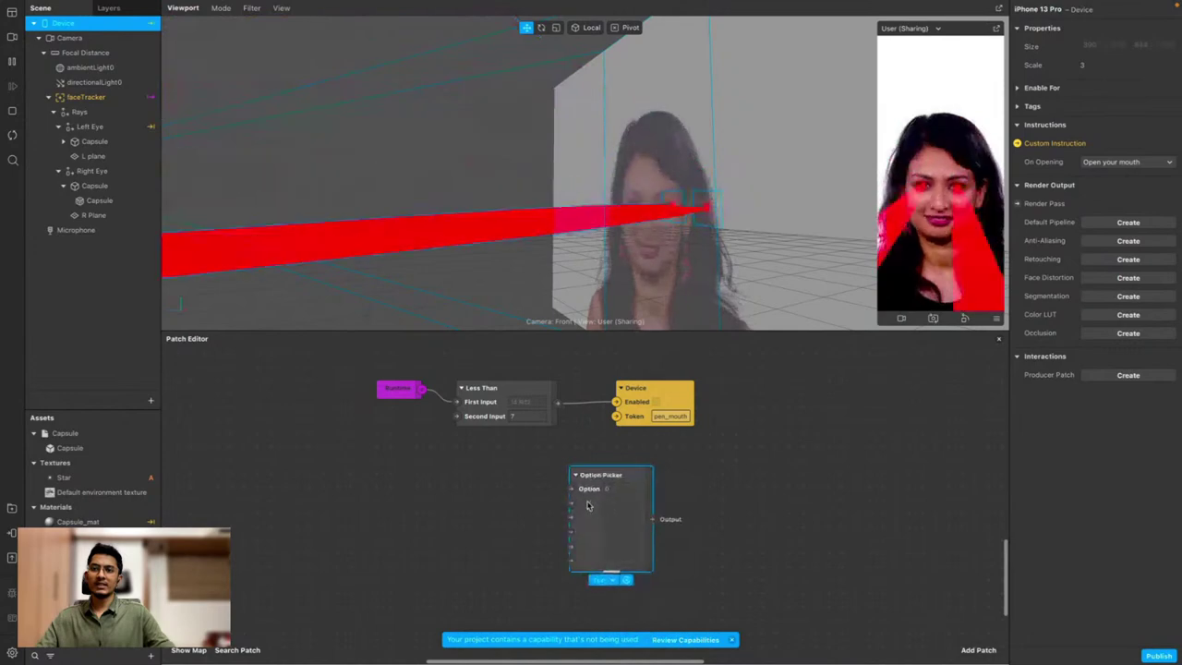
Reduce the new Option Picker to three option inputs and move it directly below the Less Than patch
{"action": "right_click", "coordinate": [574, 499]}
{"action": "mouse_move", "coordinate": [609, 505]}
{"action": "left_click", "coordinate": [720, 162]}
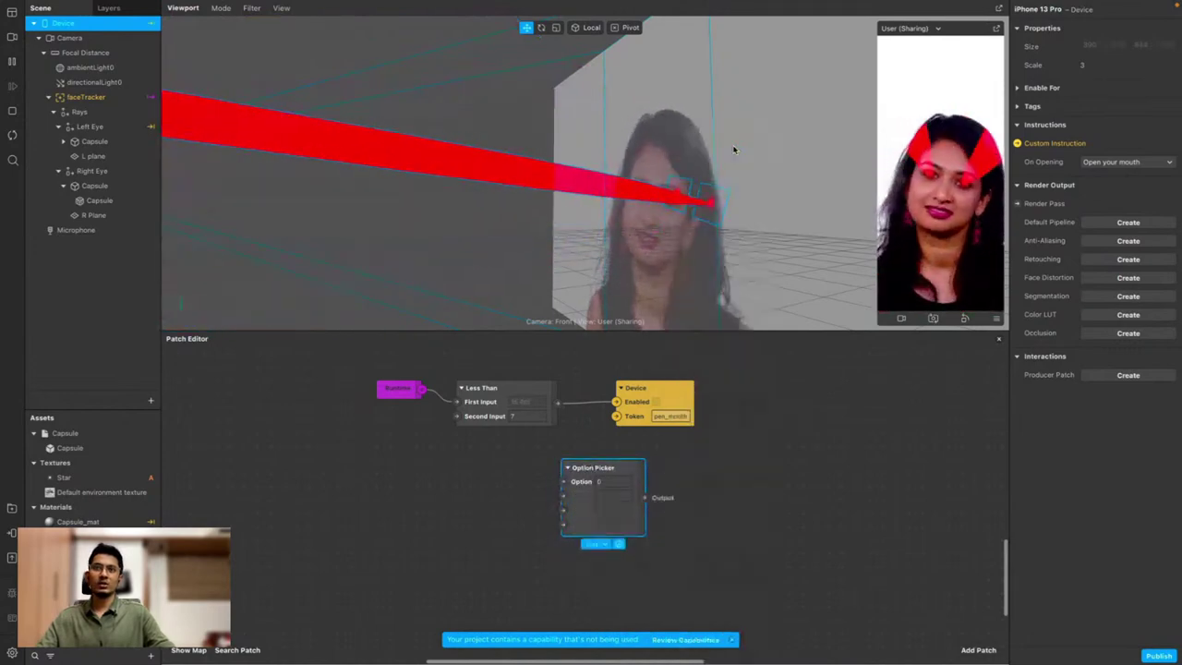
{"action": "left_click_drag", "start_coordinate": [596, 467], "coordinate": [503, 454]}
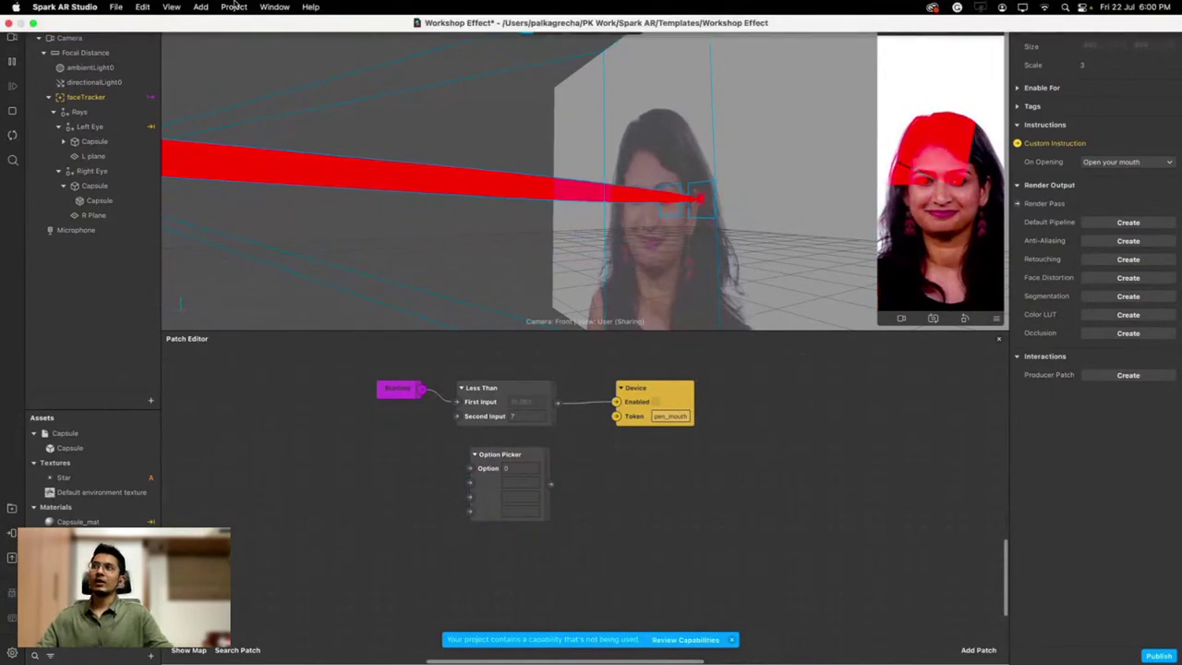
Reopen the project's Capabilities properties and expand Custom Instructions to reach the three instruction tokens
{"action": "left_click", "coordinate": [233, 6]}
{"action": "left_click", "coordinate": [247, 25]}
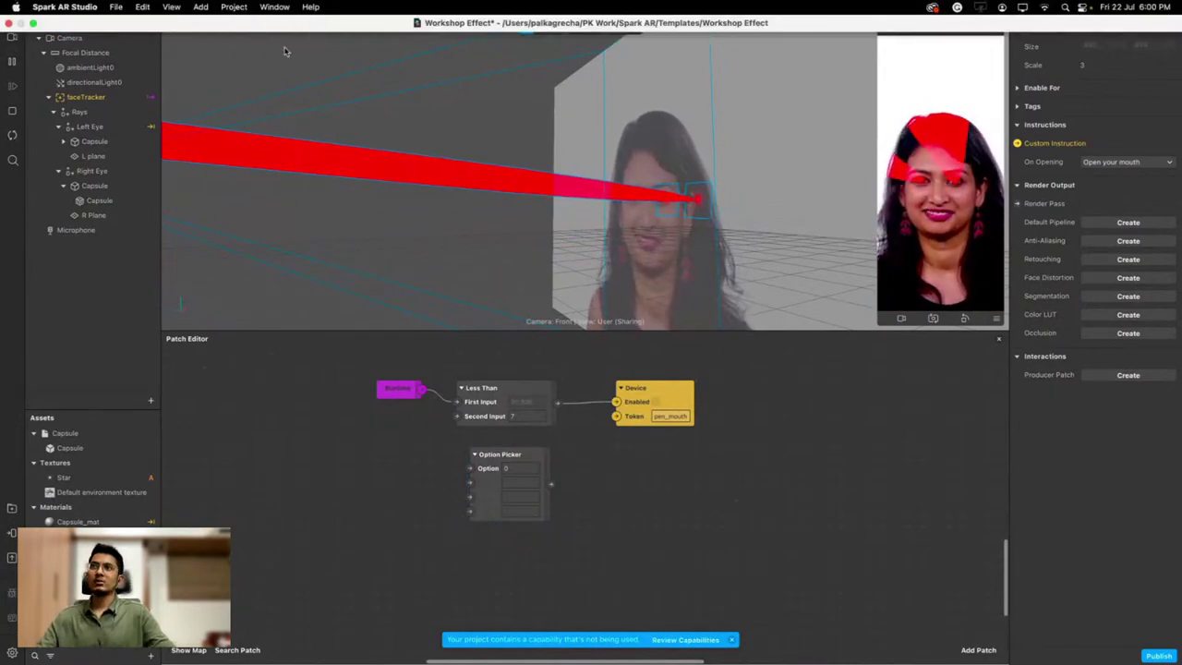
{"action": "left_click", "coordinate": [397, 223]}
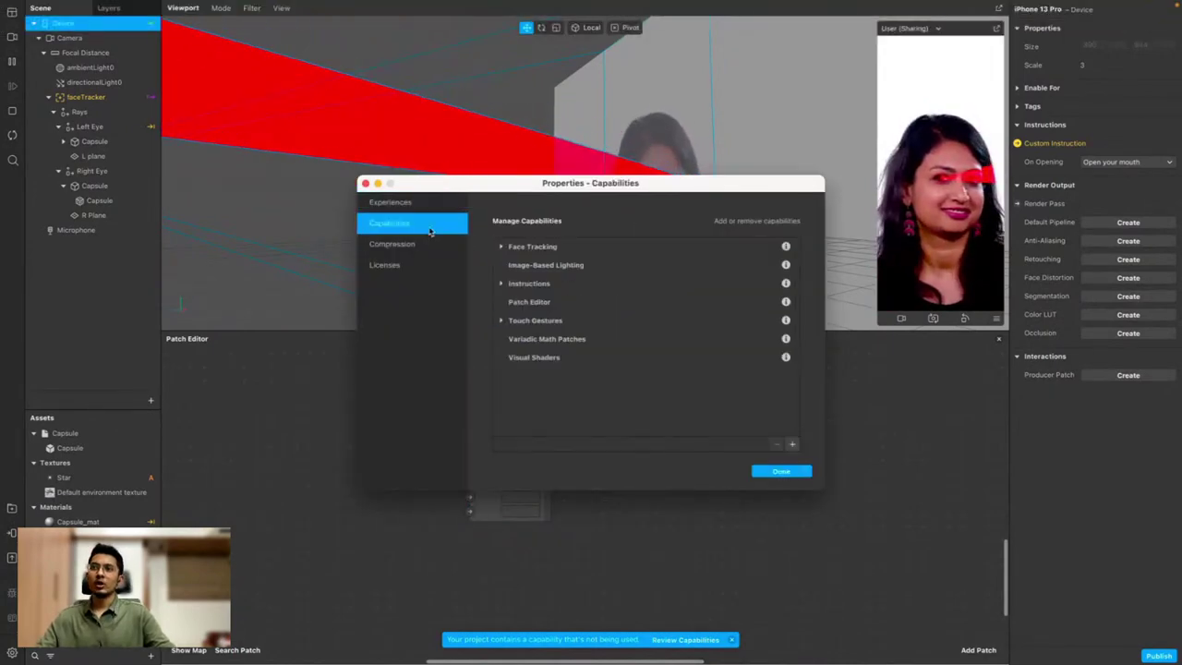
{"action": "left_click", "coordinate": [500, 283]}
{"action": "left_click", "coordinate": [506, 320]}
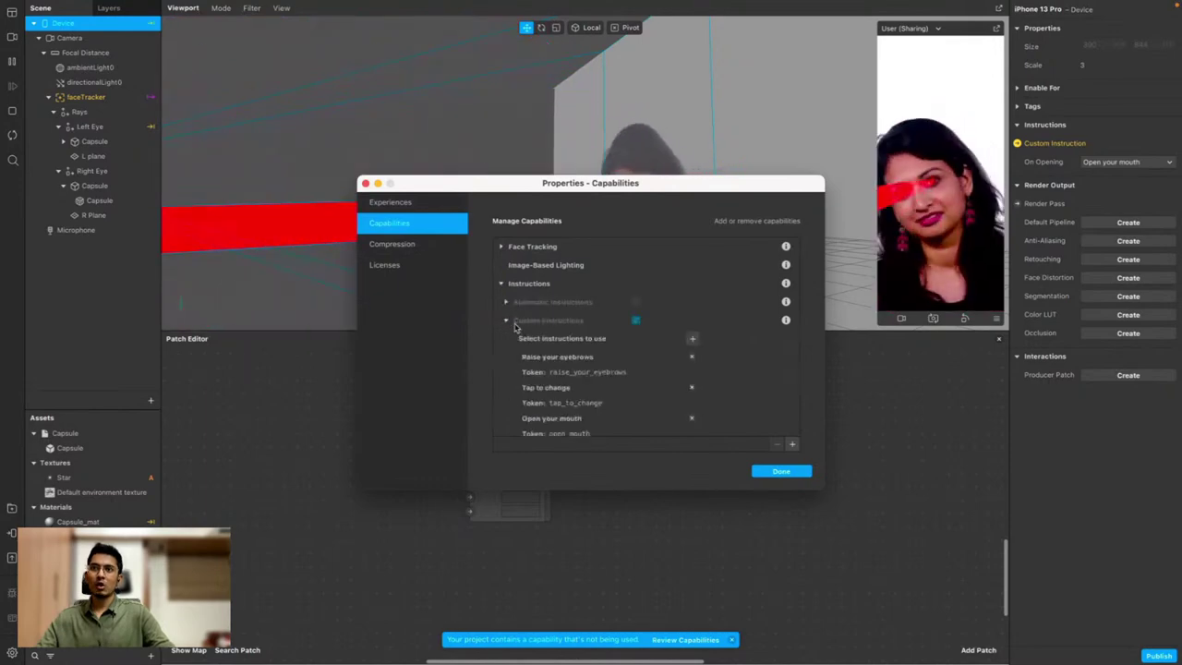
{"action": "scroll", "coordinate": [594, 372], "scroll_direction": "down", "scroll_amount": 1}
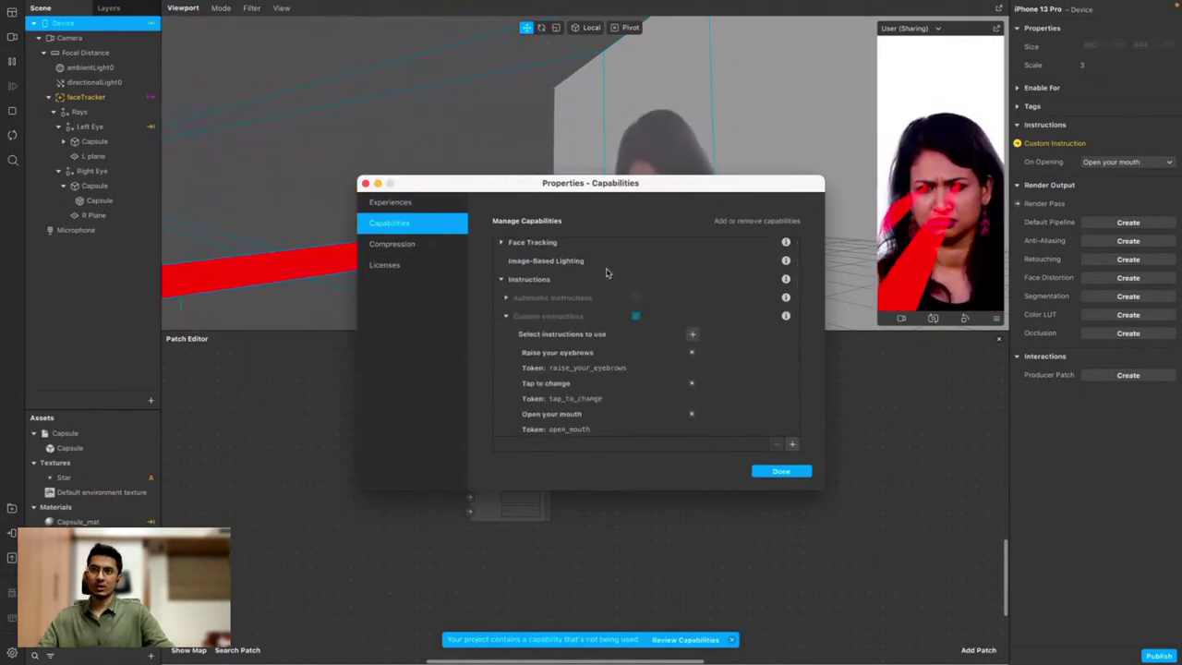
Move the Capabilities window off the patches and copy the raise_your_eyebrows token into the Option Picker's first option, keeping the type Text
{"action": "left_click_drag", "start_coordinate": [642, 189], "coordinate": [460, 65]}
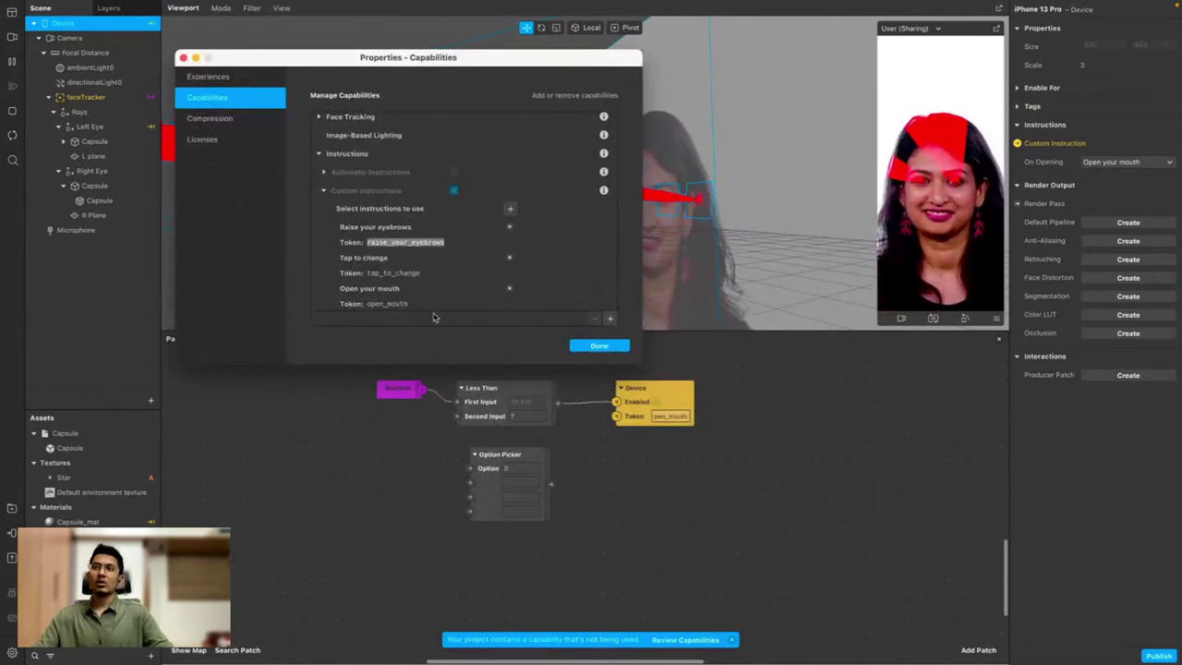
{"action": "left_click", "coordinate": [524, 483]}
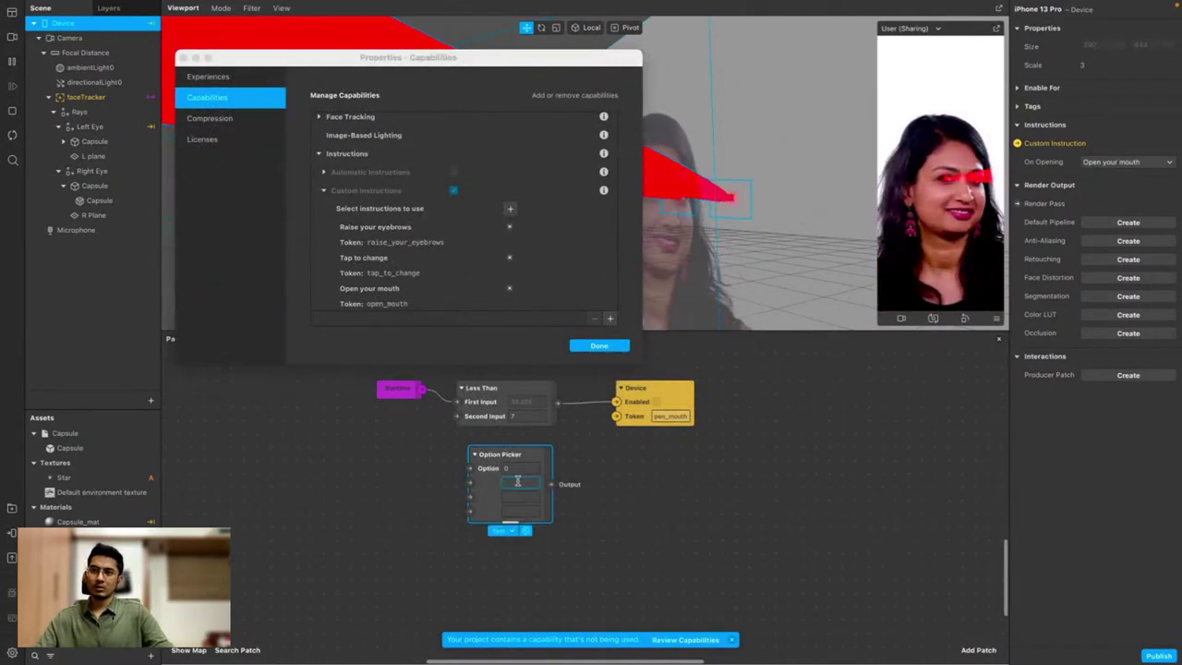
{"action": "key", "text": "ctrl+v"}
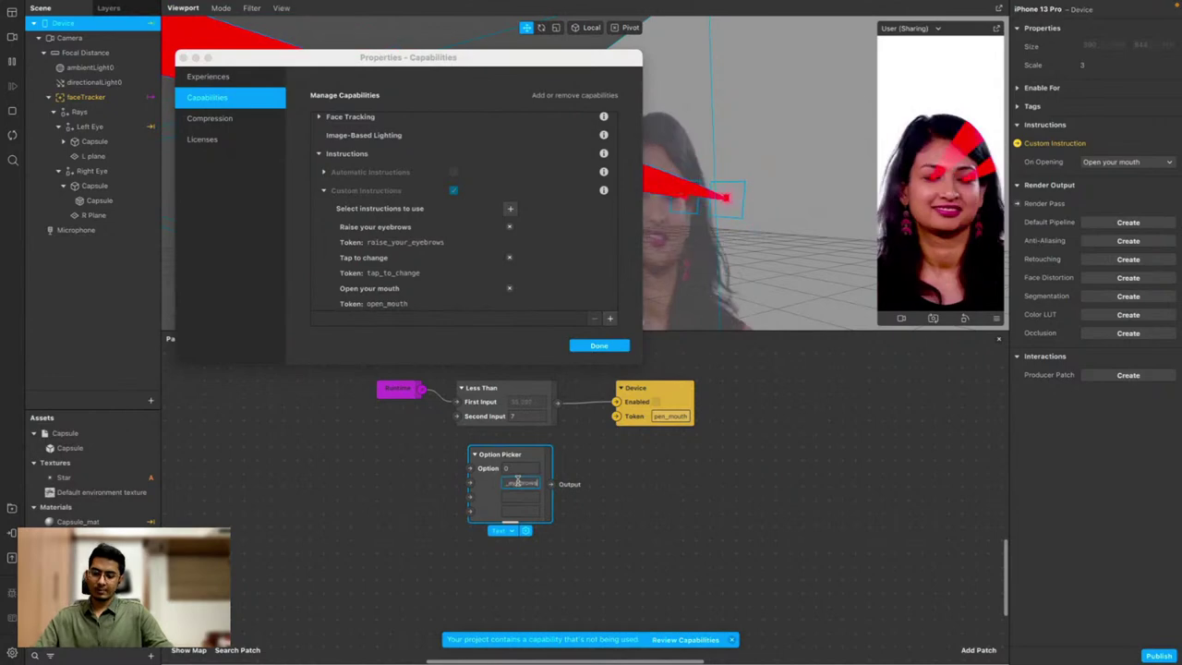
{"action": "left_click", "coordinate": [513, 533]}
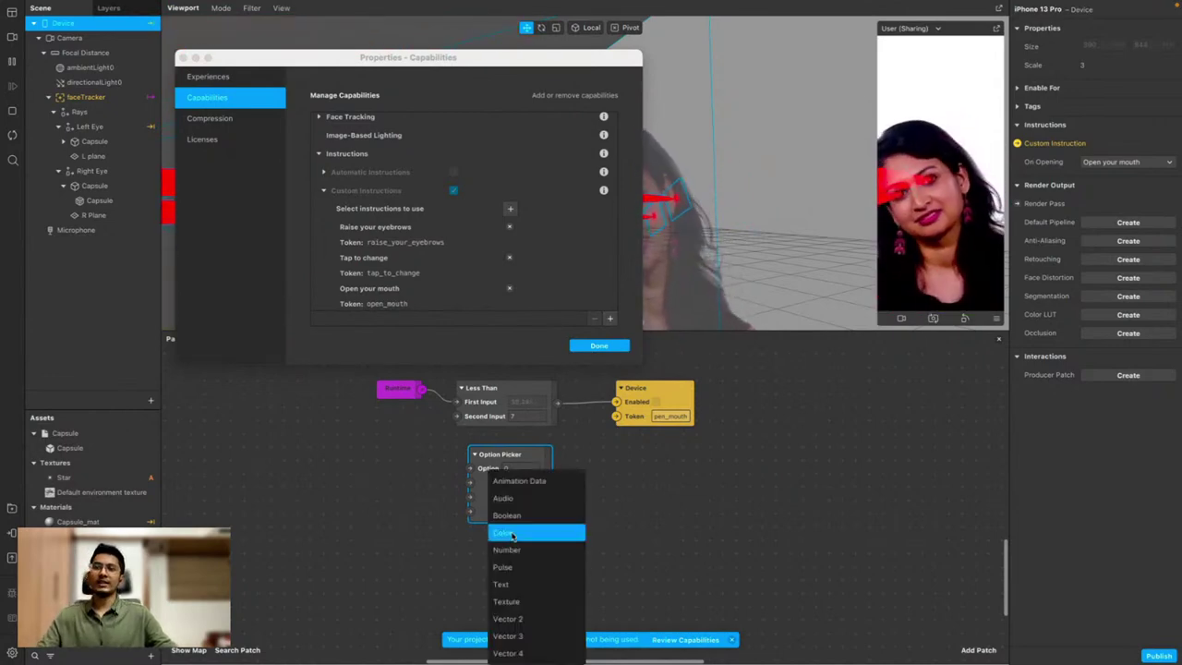
{"action": "left_click", "coordinate": [523, 581]}
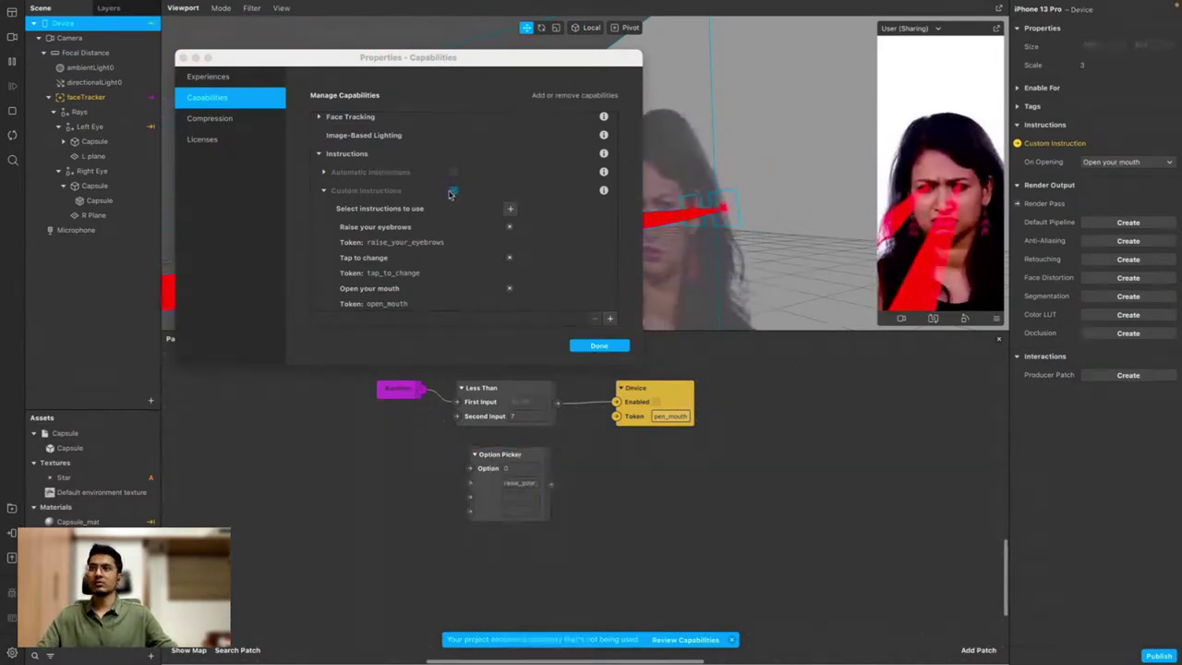
Paste the tap_to_change token into the Option Picker's second and third options, and connect its output to the Device patch's Token input
{"action": "double_click", "coordinate": [395, 273]}
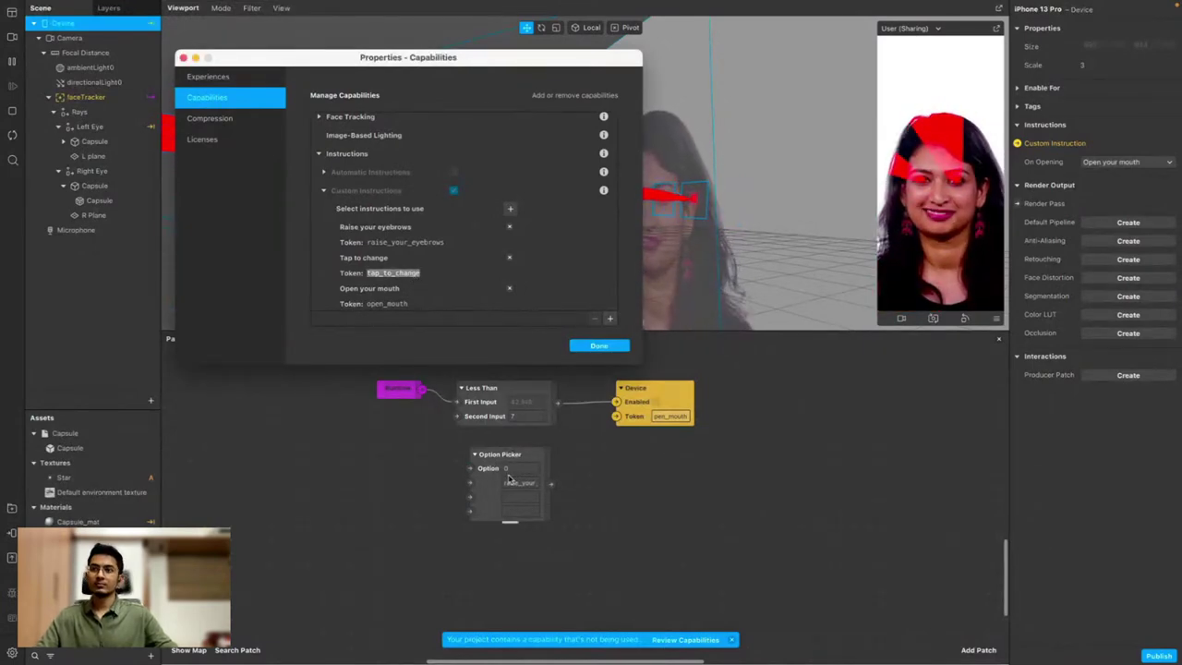
{"action": "left_click", "coordinate": [518, 499]}
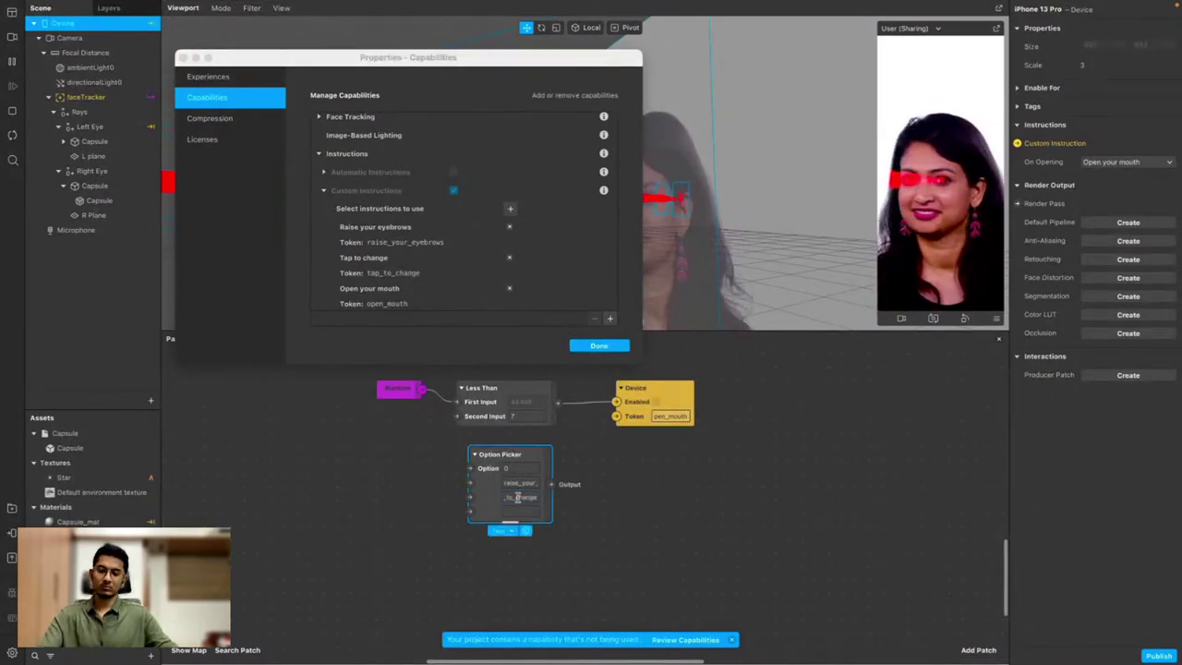
{"action": "double_click", "coordinate": [400, 306]}
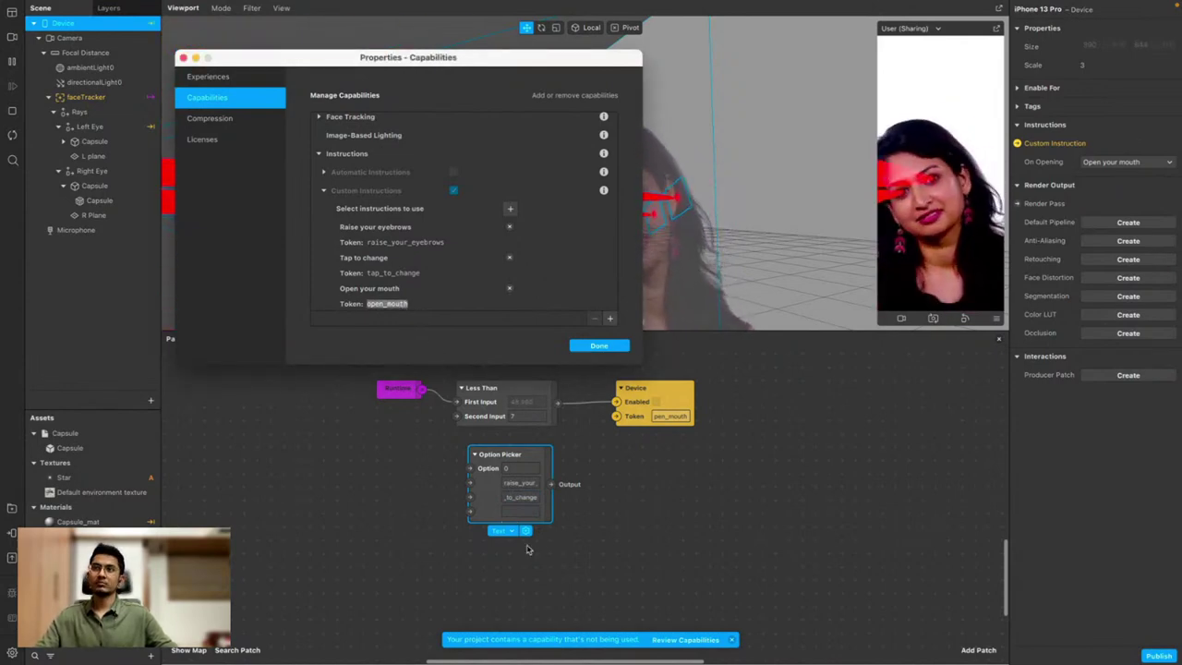
{"action": "left_click", "coordinate": [522, 512]}
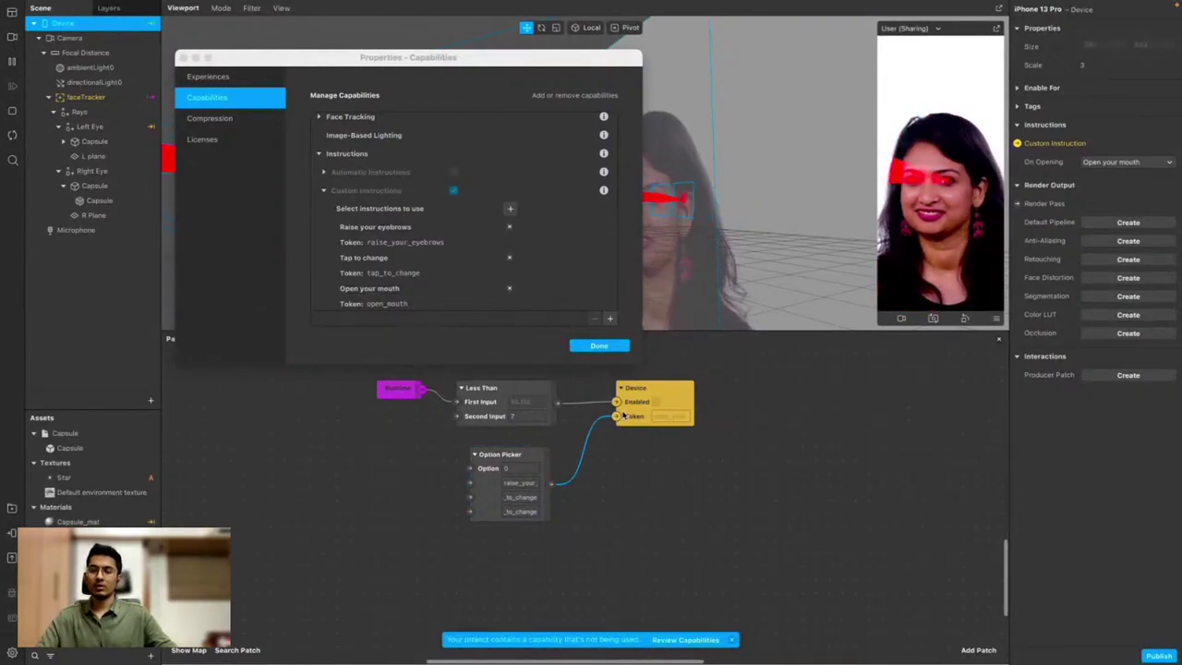
Set the Option Picker's Option to 2 and replace its third option's text with the open_mouth token
{"action": "double_click", "coordinate": [510, 468]}
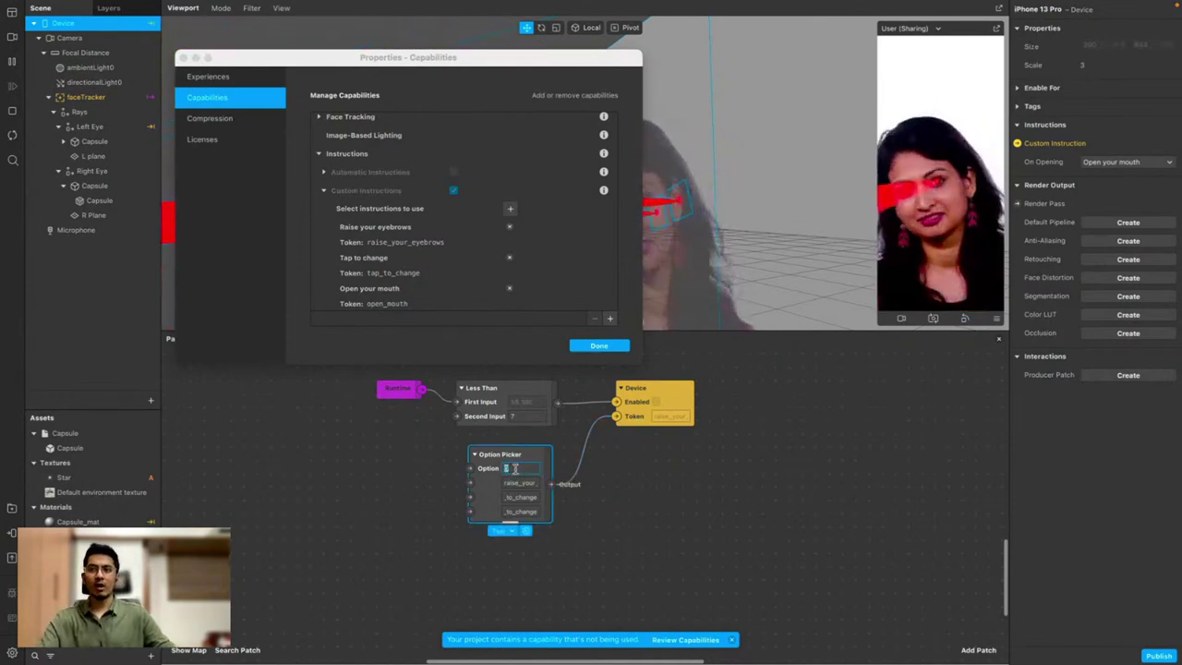
{"action": "type", "text": "2"}
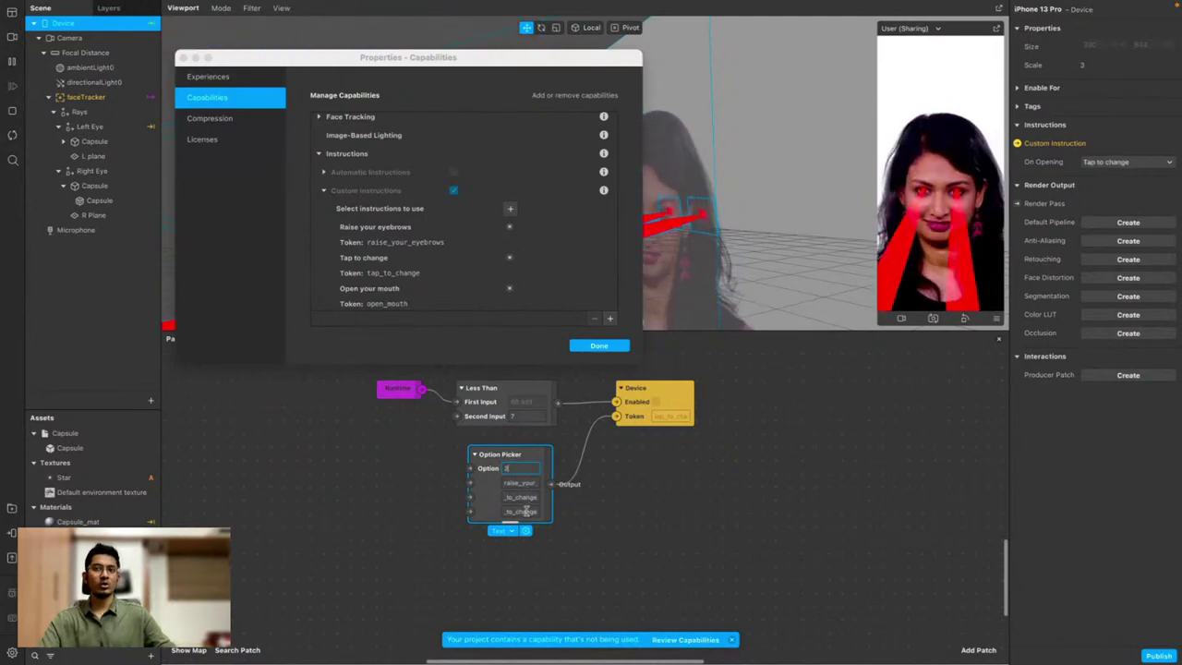
{"action": "left_click", "coordinate": [522, 511]}
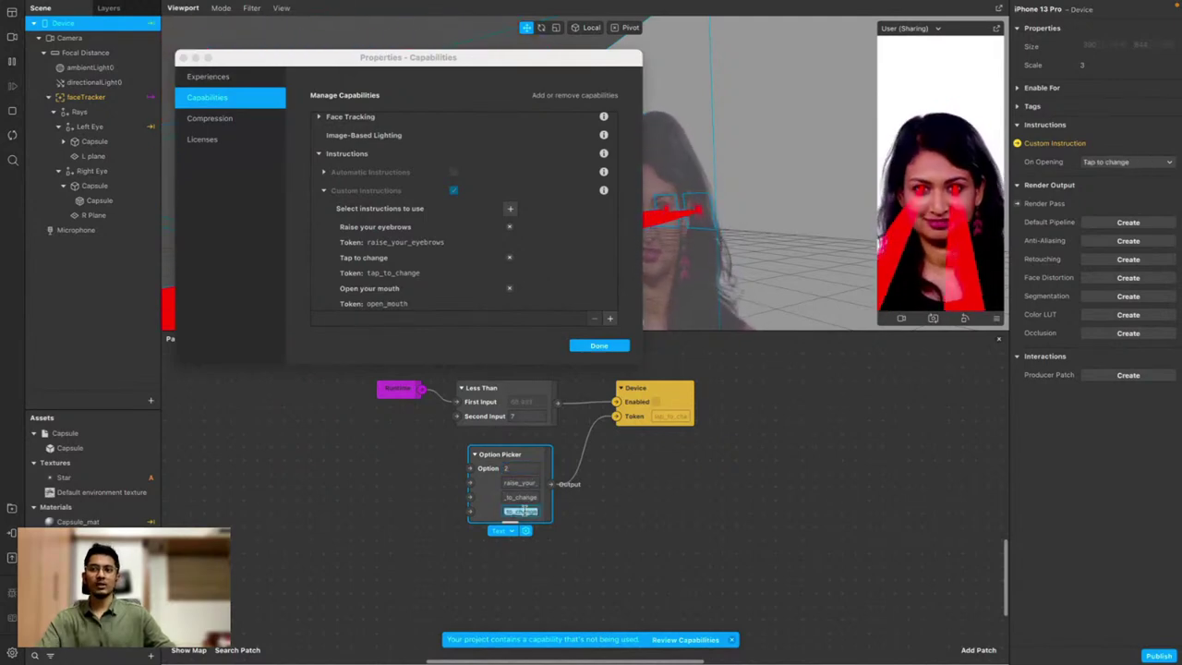
{"action": "double_click", "coordinate": [392, 304]}
{"action": "key", "text": "ctrl+c"}
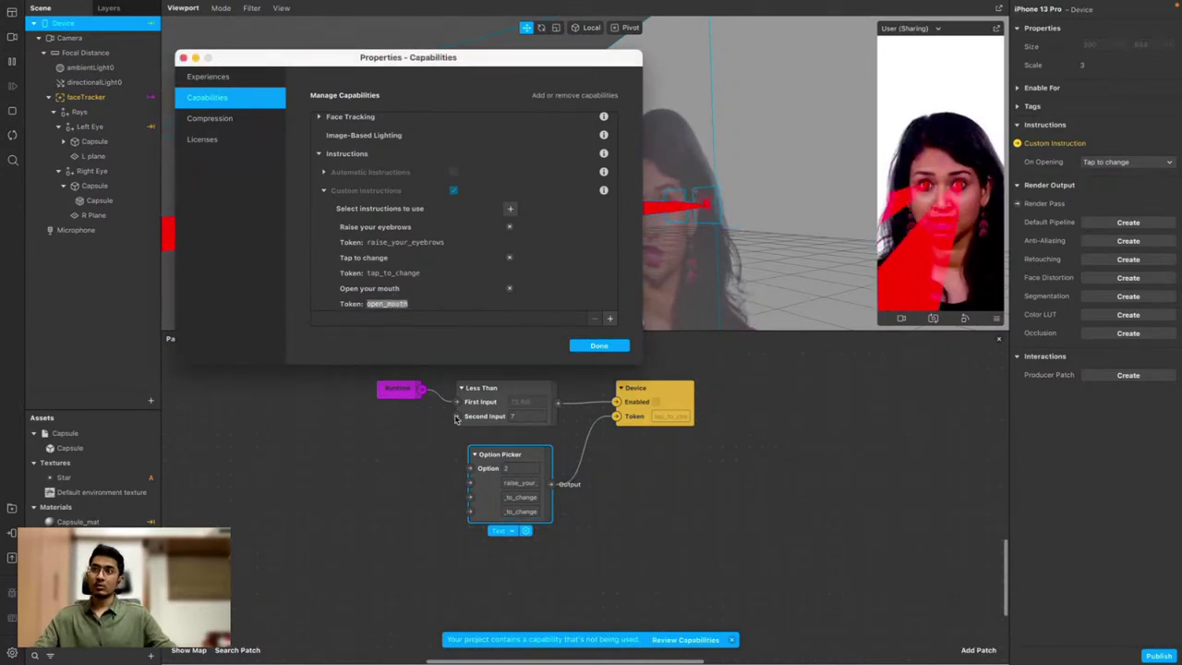
{"action": "left_click", "coordinate": [529, 509]}
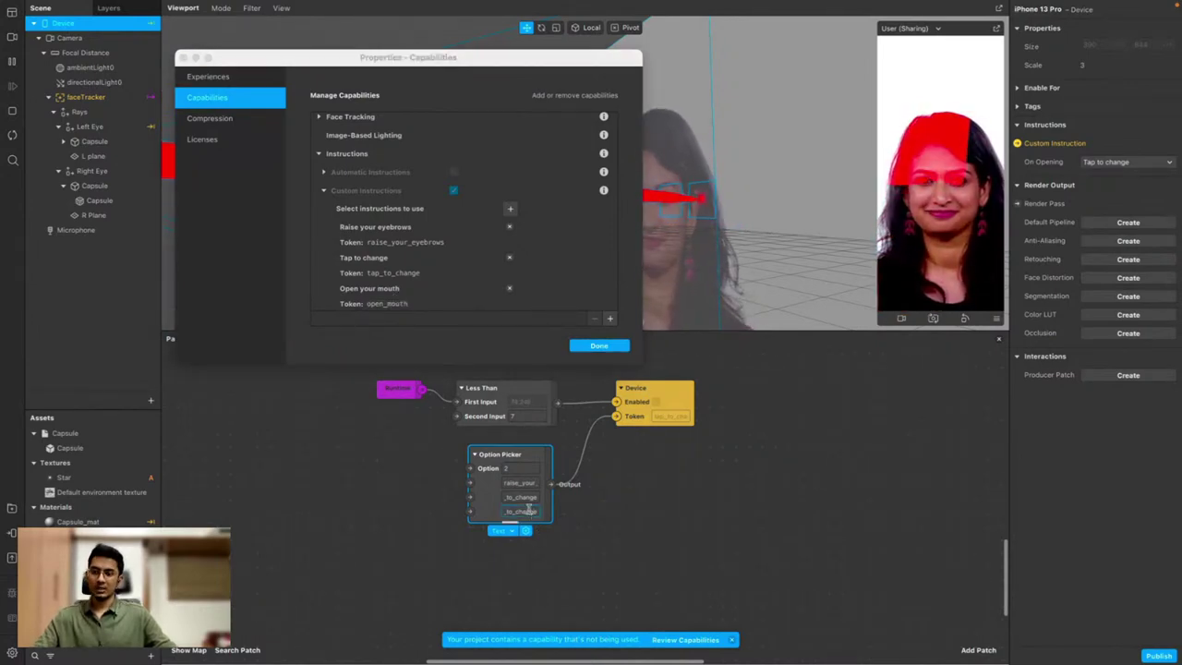
{"action": "left_click", "coordinate": [529, 509]}
{"action": "key", "text": "ctrl+v"}
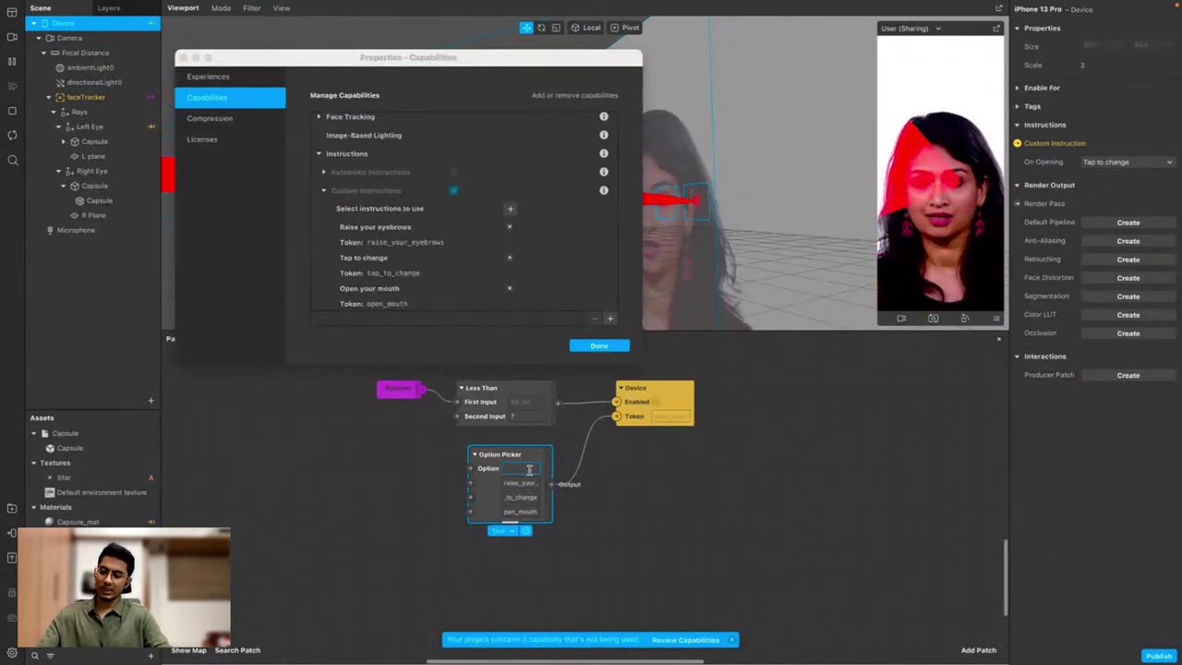
Close the project properties and align the Screen Tap patch with the Counter patch's upper edge
{"action": "scroll", "coordinate": [360, 483], "scroll_direction": "up", "scroll_amount": 4}
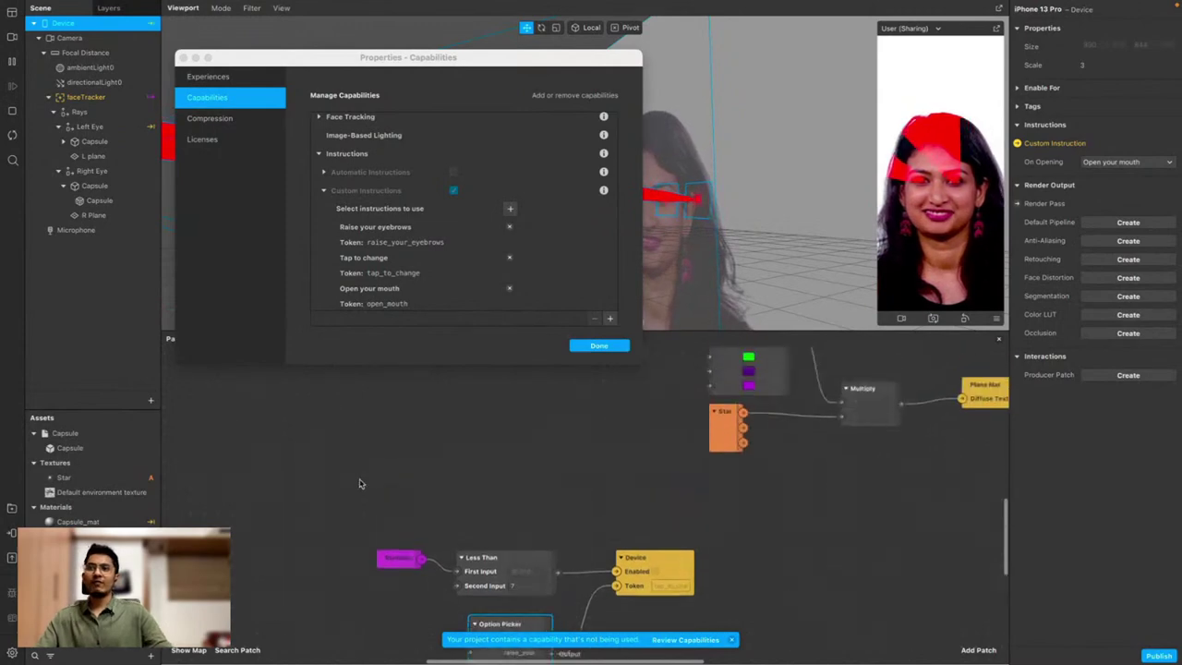
{"action": "scroll", "coordinate": [360, 483], "scroll_direction": "up", "scroll_amount": 2}
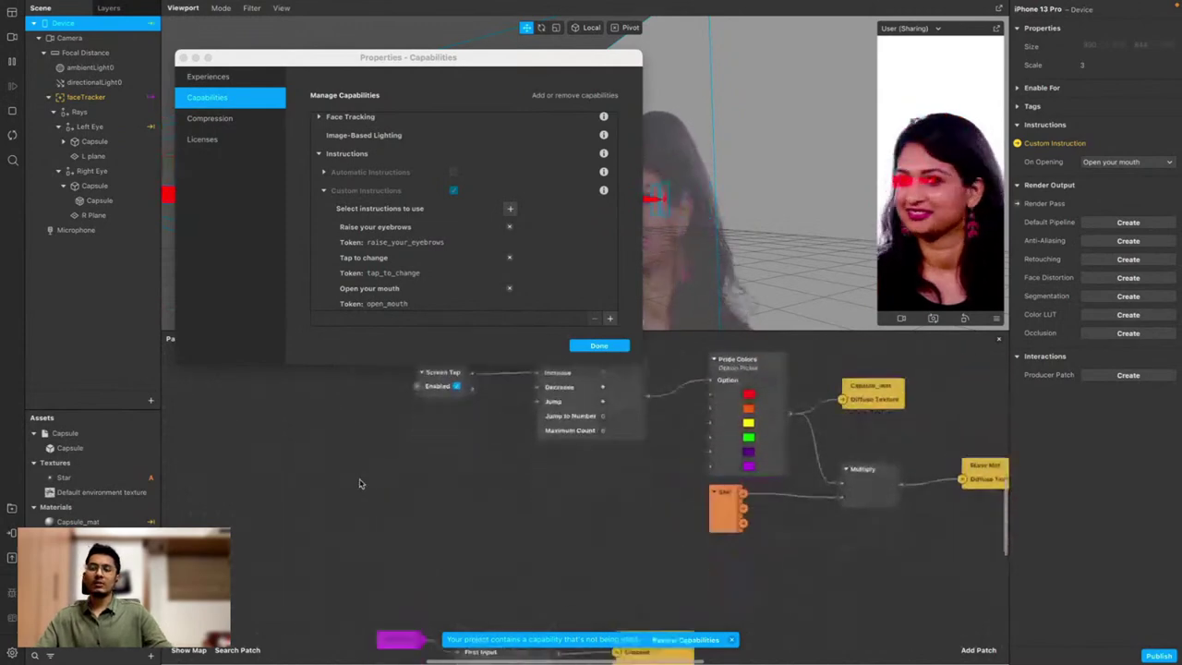
{"action": "left_click", "coordinate": [599, 346]}
{"action": "scroll", "coordinate": [474, 450], "scroll_direction": "up", "scroll_amount": 2}
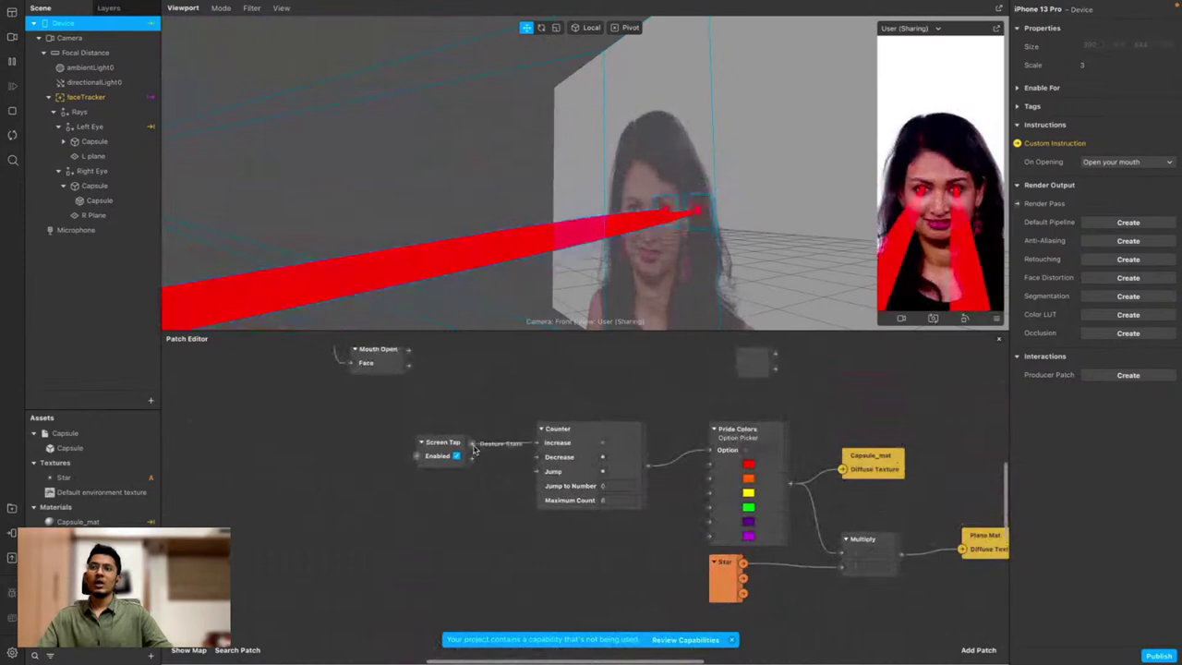
{"action": "left_click_drag", "start_coordinate": [474, 449], "coordinate": [501, 436]}
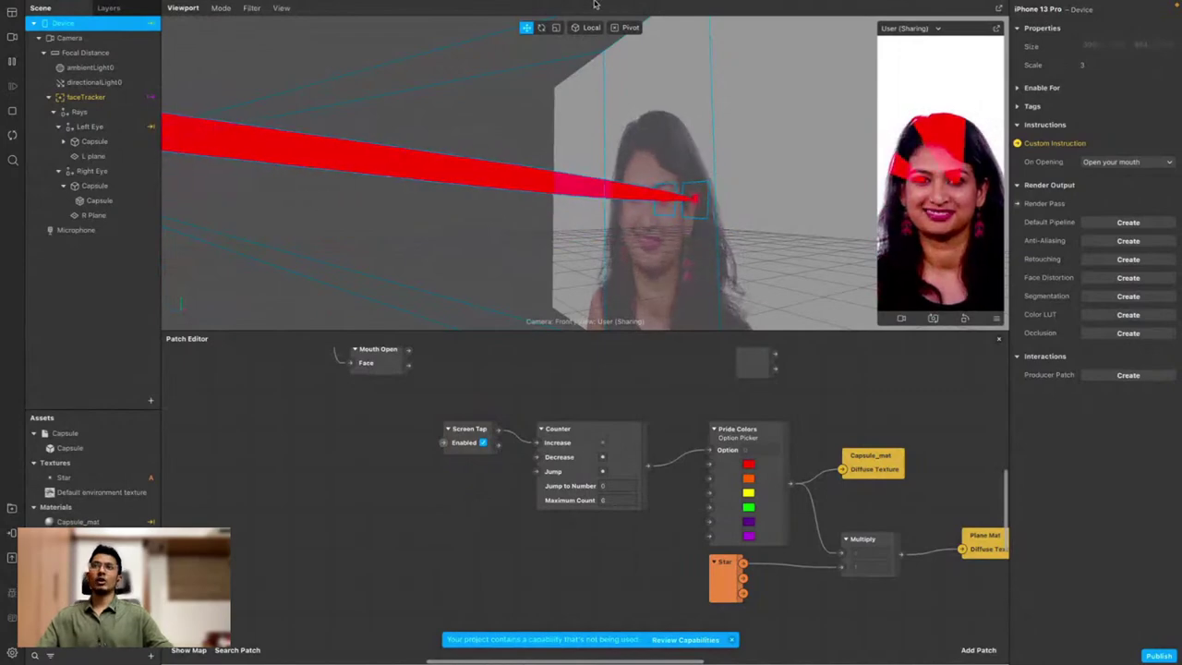
Send the effect to Instagram for device testing and reveal its test link before closing the test options
{"action": "mouse_move", "coordinate": [594, 3]}
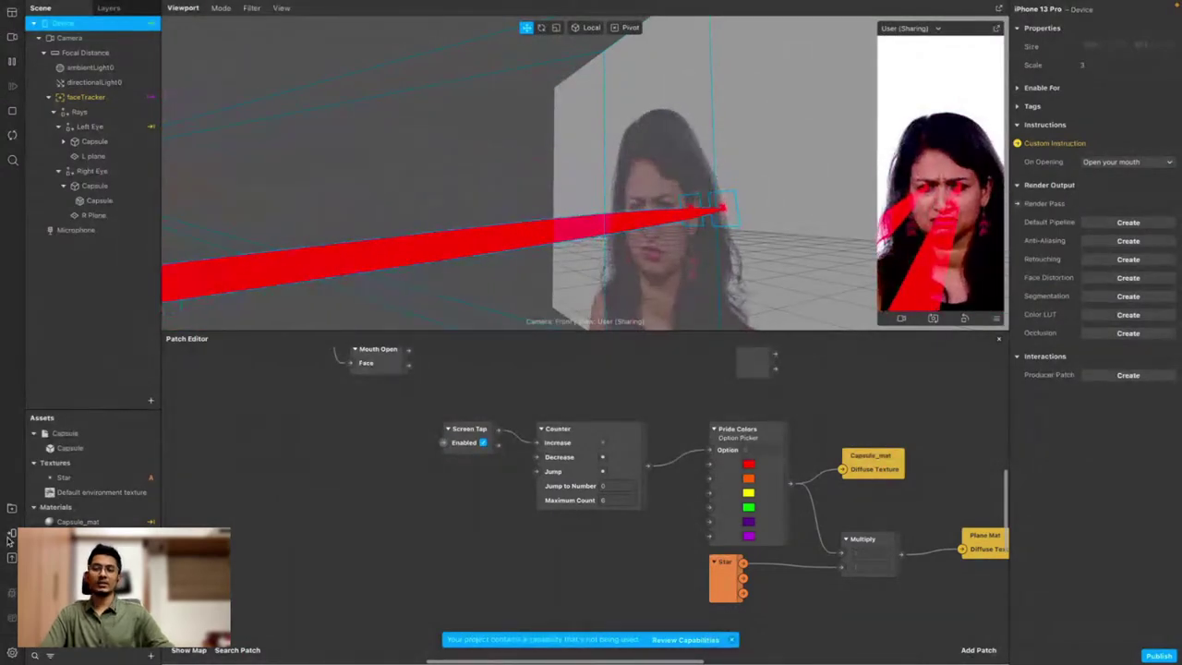
{"action": "left_click", "coordinate": [10, 535]}
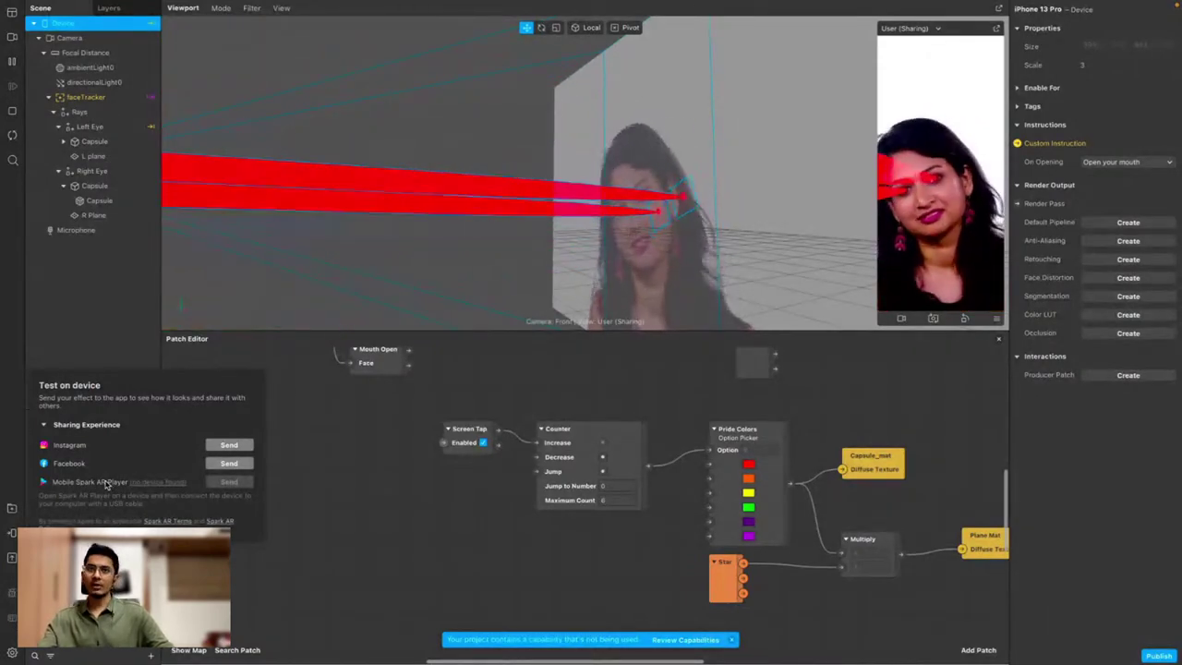
{"action": "left_click", "coordinate": [229, 445]}
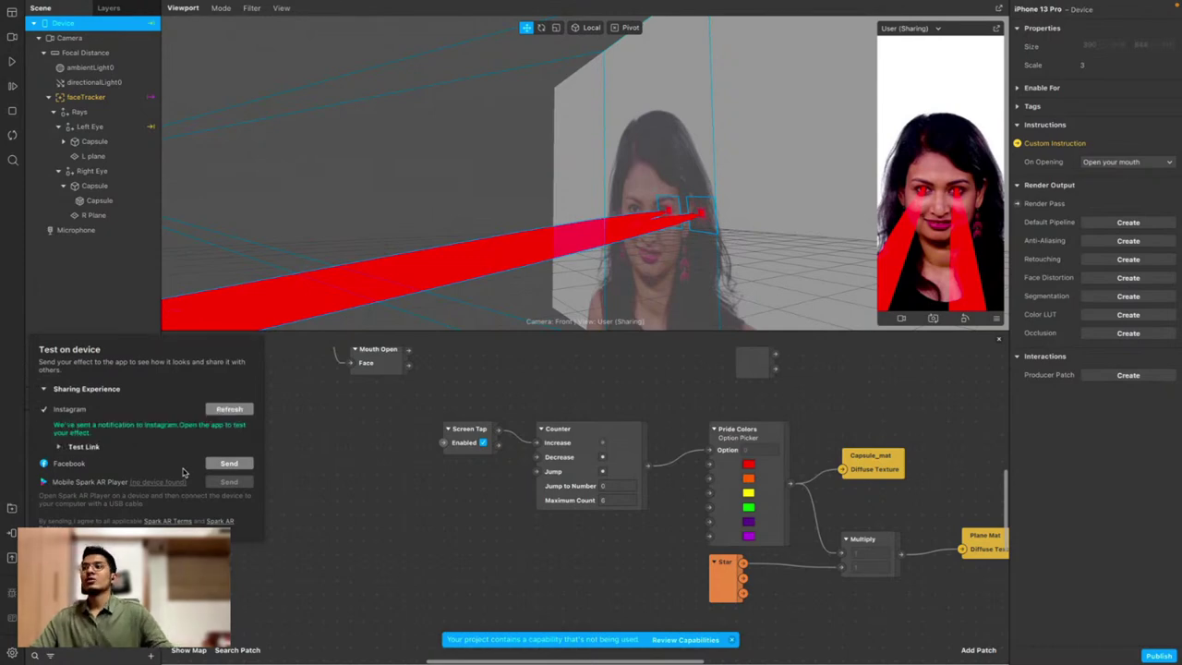
{"action": "left_click", "coordinate": [87, 448]}
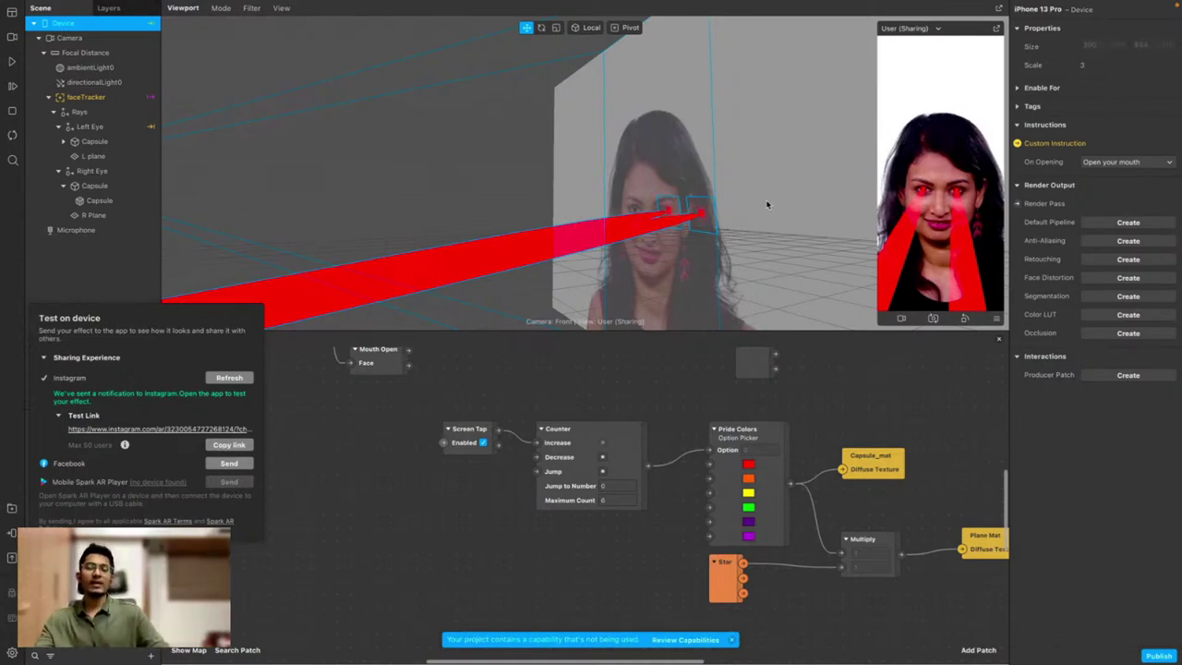
{"action": "left_click", "coordinate": [371, 450]}
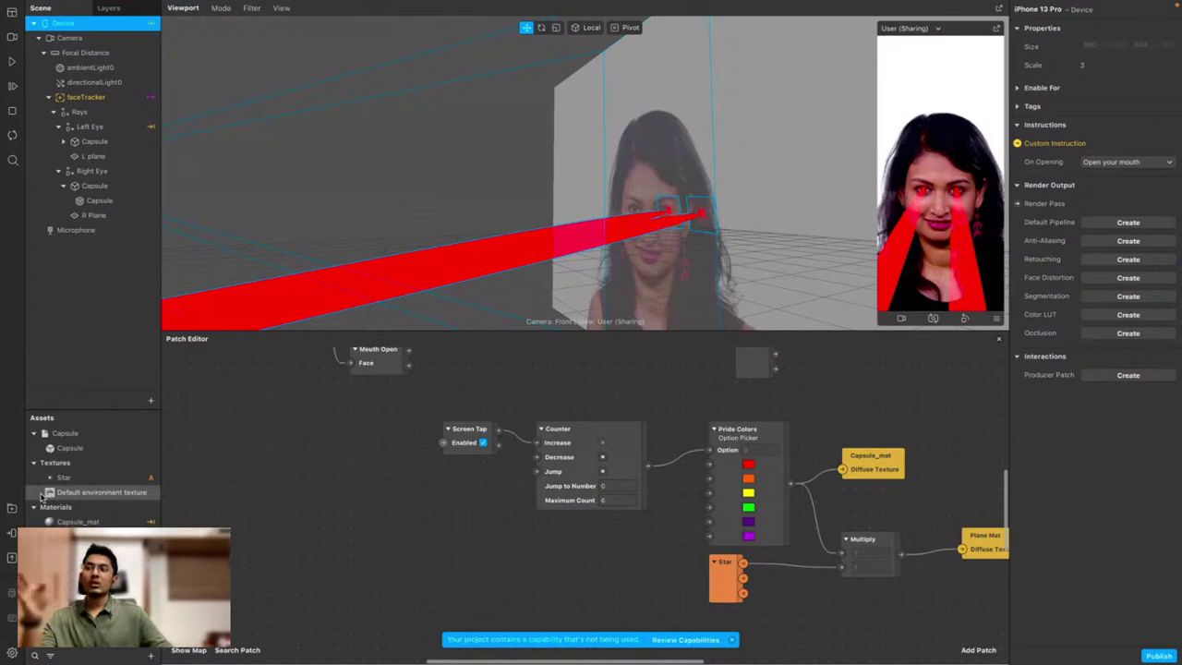
Collapse the Capsule, Textures and Materials groups in the project's assets
{"action": "left_click", "coordinate": [35, 462]}
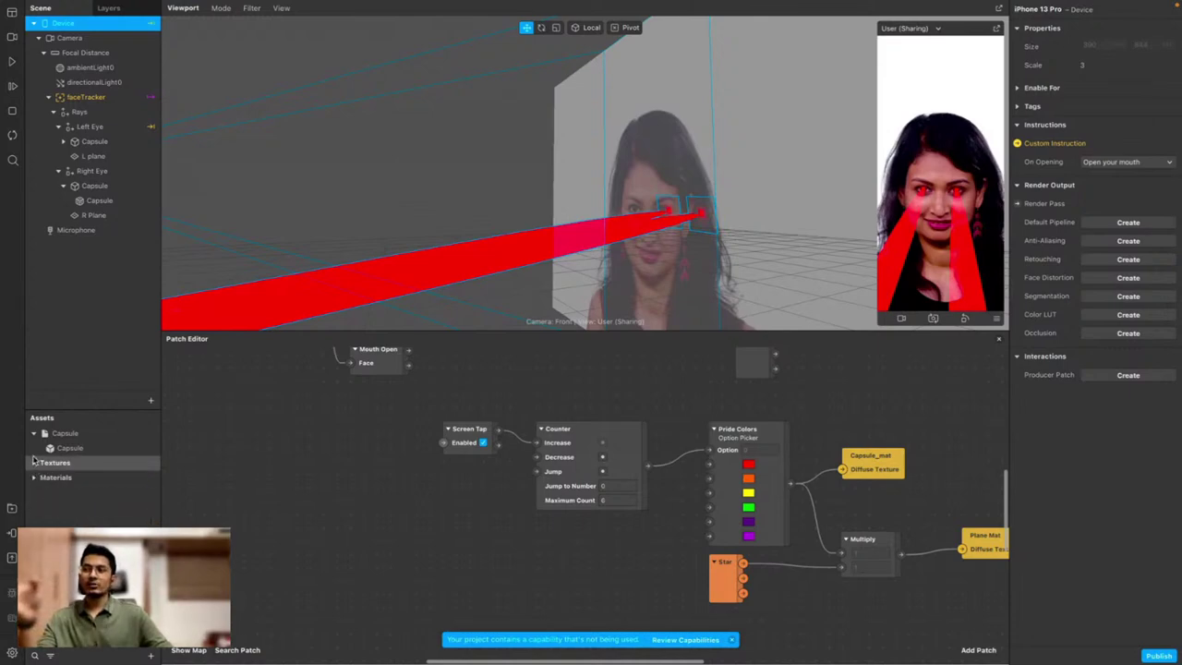
{"action": "left_click", "coordinate": [34, 434]}
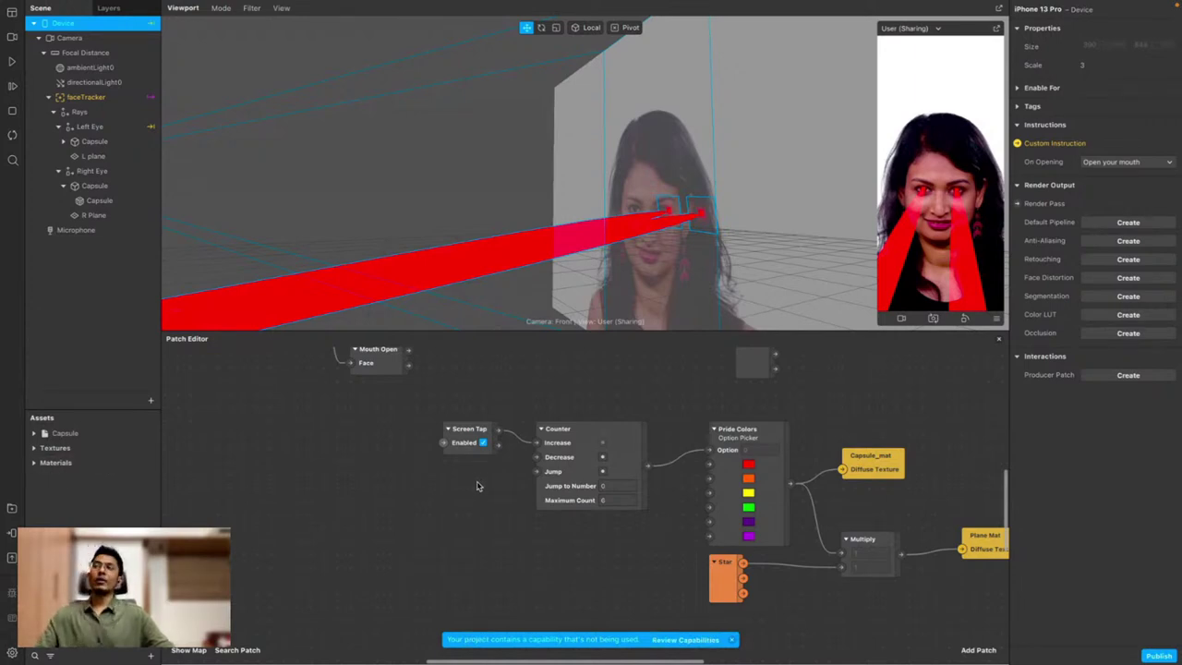
{"action": "scroll", "coordinate": [478, 485], "scroll_direction": "down", "scroll_amount": 2}
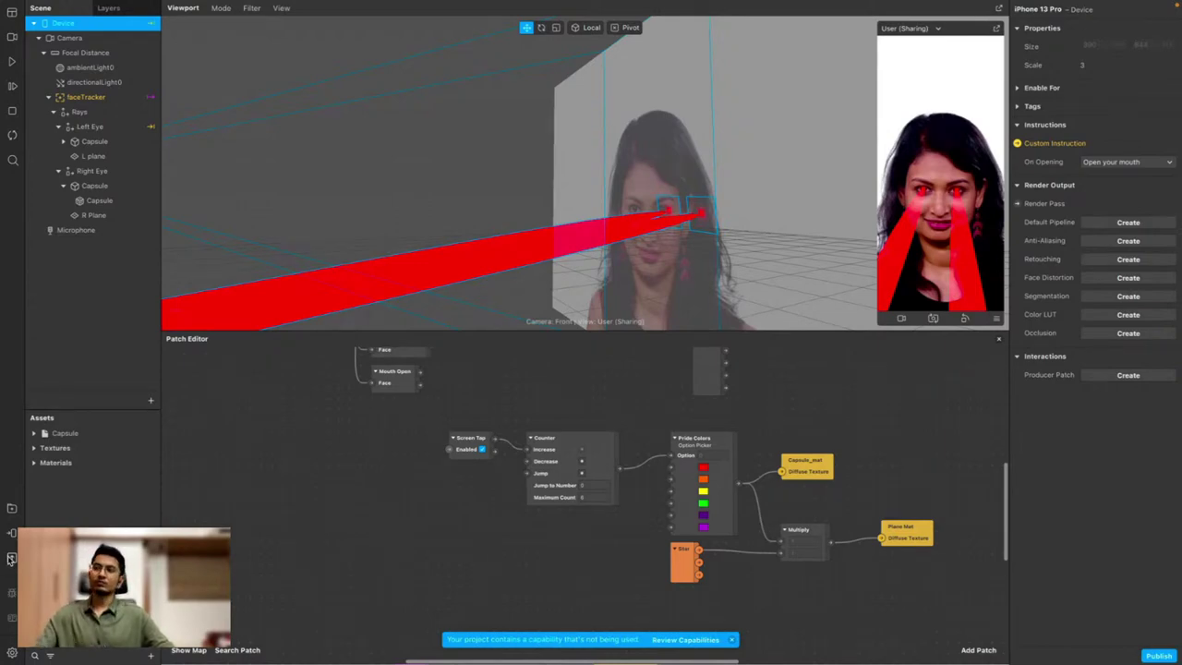
Collapse the Capsule objects and the Left Eye and Right Eye groups in the scene hierarchy
{"action": "left_click", "coordinate": [68, 188]}
{"action": "left_click", "coordinate": [67, 188]}
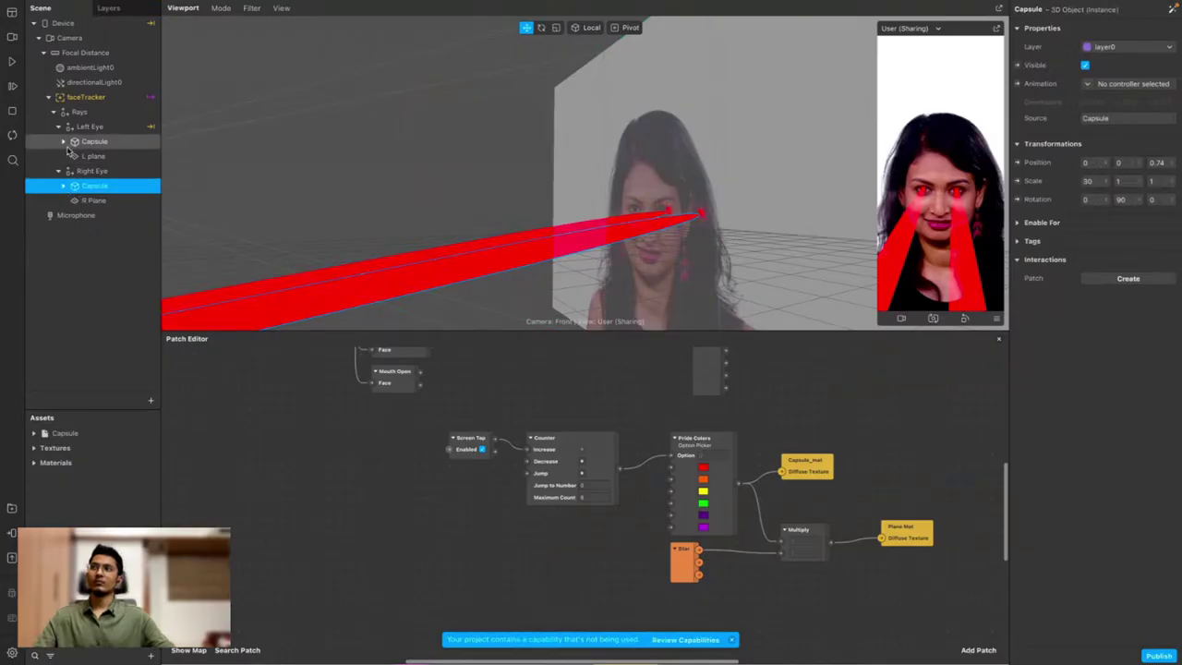
{"action": "left_click", "coordinate": [63, 143]}
{"action": "left_click", "coordinate": [64, 143]}
{"action": "left_click", "coordinate": [59, 127]}
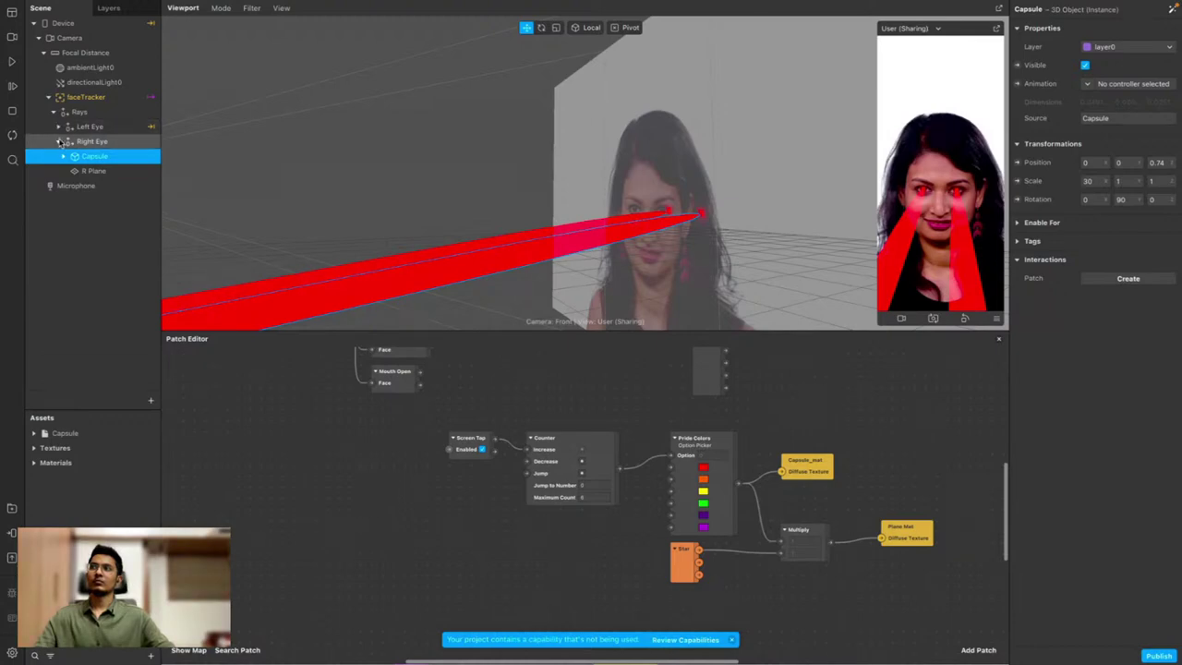
{"action": "left_click", "coordinate": [59, 141]}
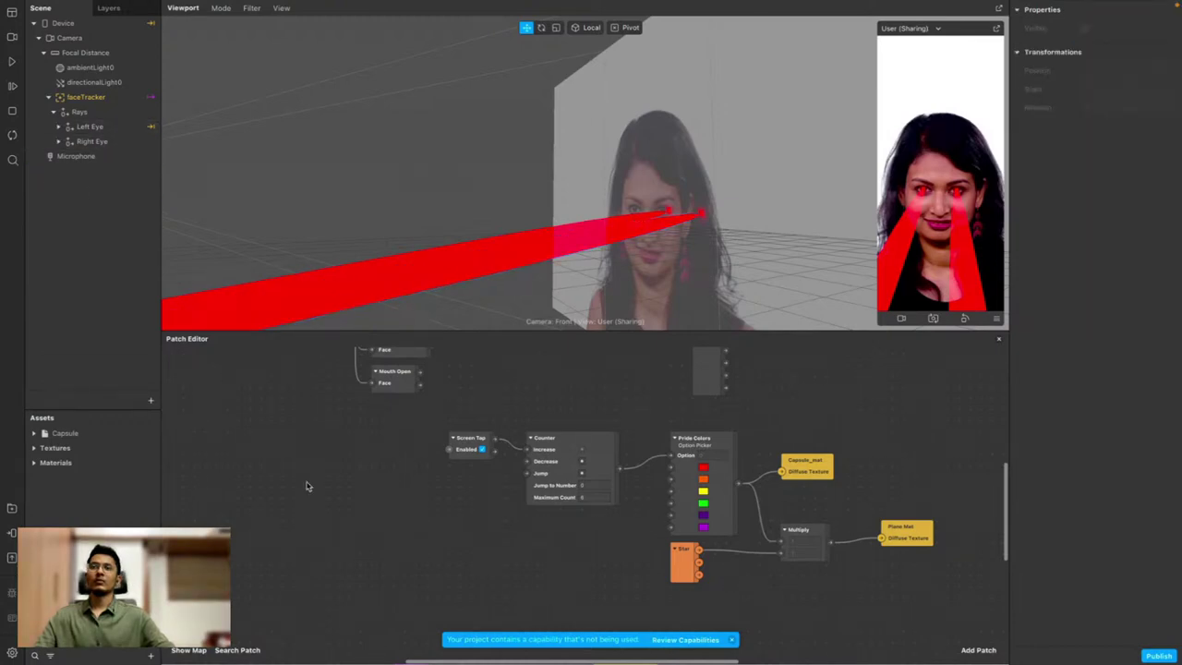
{"action": "scroll", "coordinate": [320, 483], "scroll_direction": "up", "scroll_amount": 5}
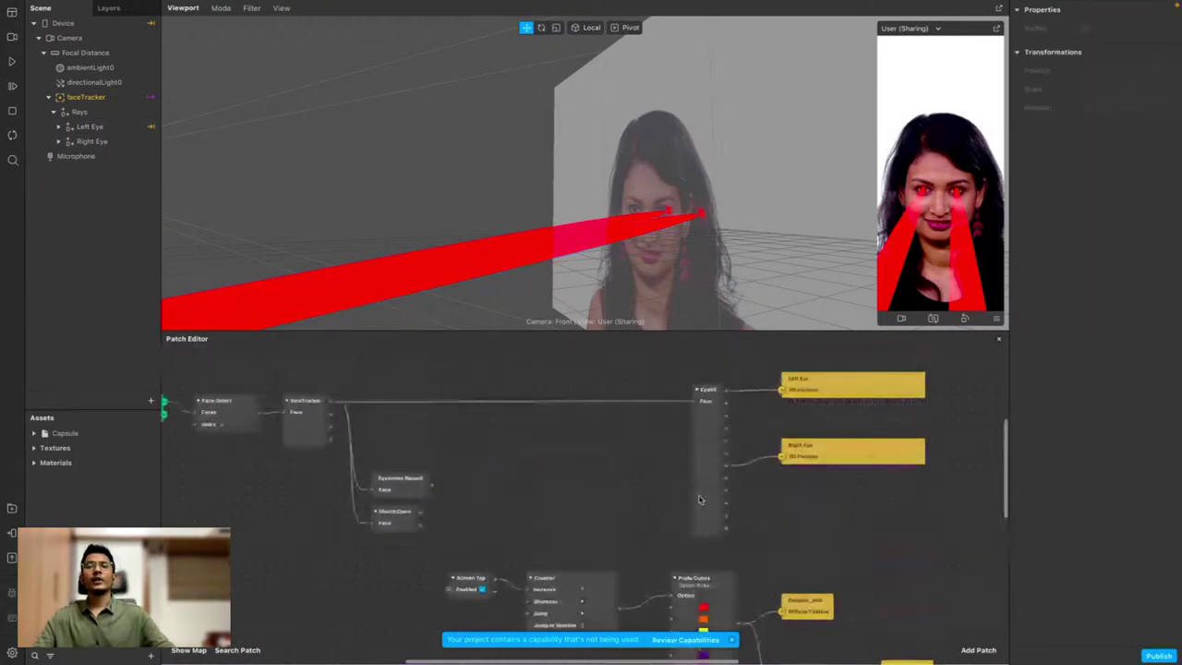
{"action": "scroll", "coordinate": [636, 488], "scroll_direction": "down", "scroll_amount": 5, "text": "ctrl"}
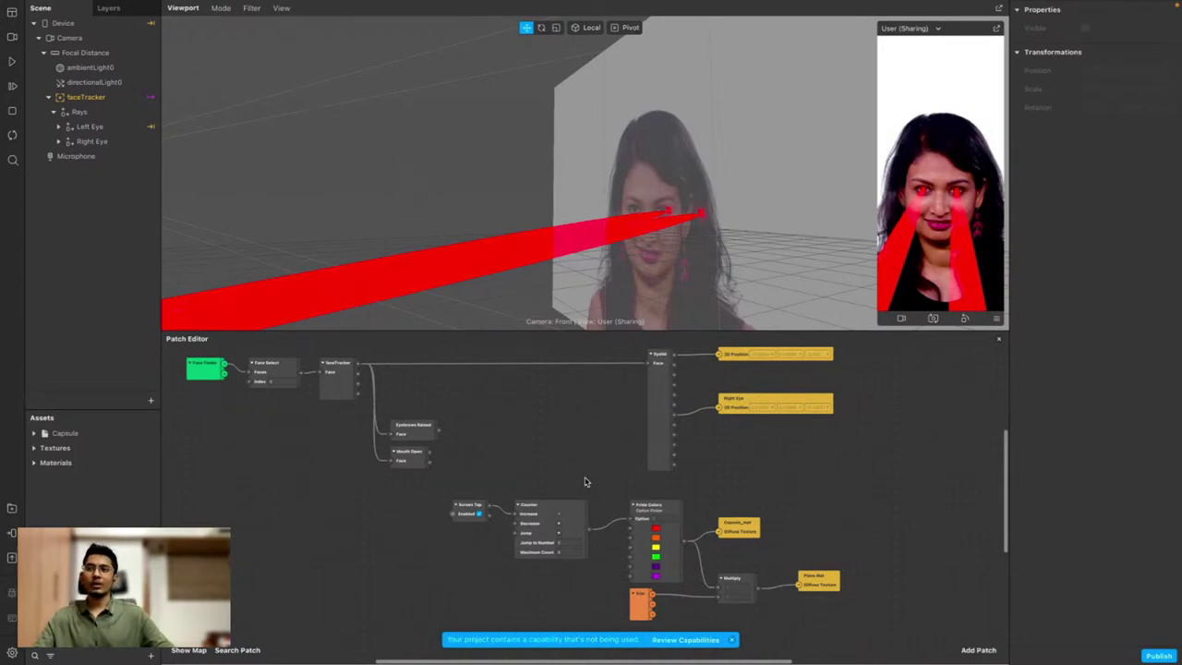
{"action": "scroll", "coordinate": [584, 481], "scroll_direction": "up", "scroll_amount": 3}
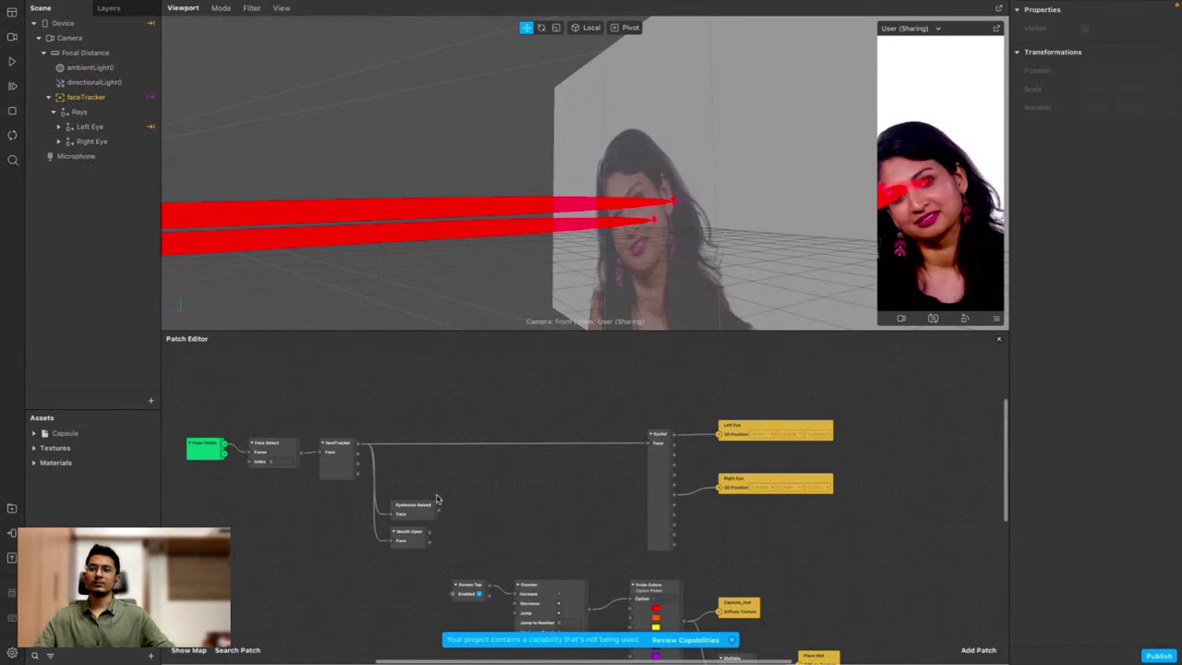
{"action": "scroll", "coordinate": [440, 499], "scroll_direction": "down", "scroll_amount": 4}
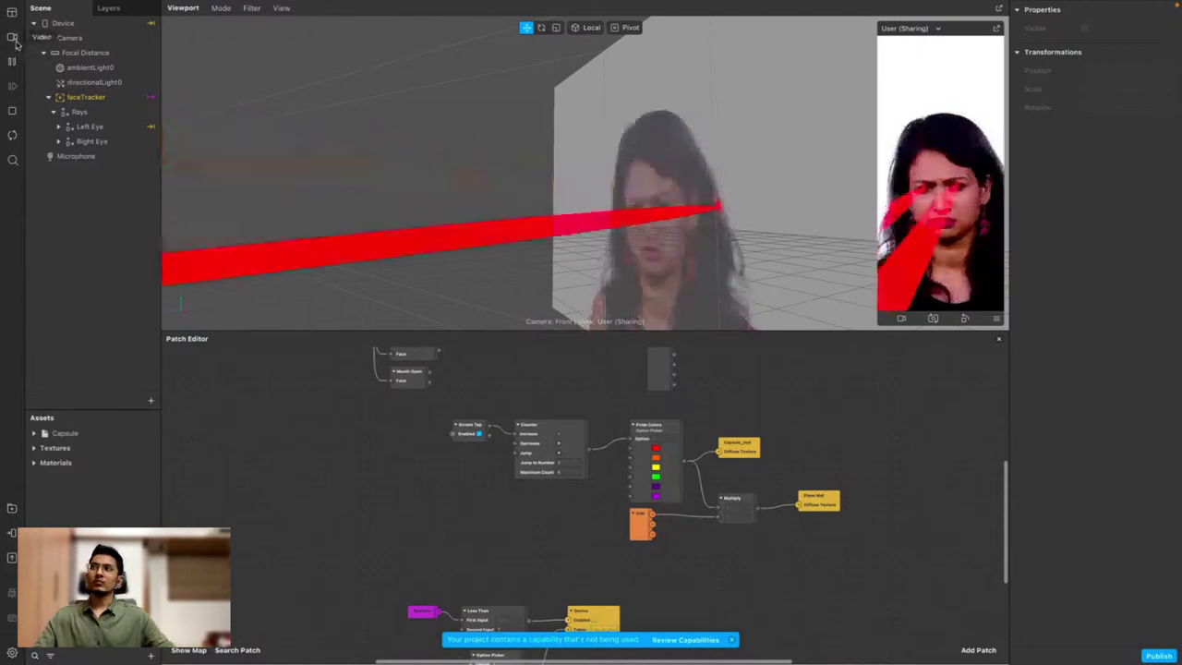
Preview the eye-ray effect on several of the real-time simulation face videos
{"action": "left_click", "coordinate": [12, 62]}
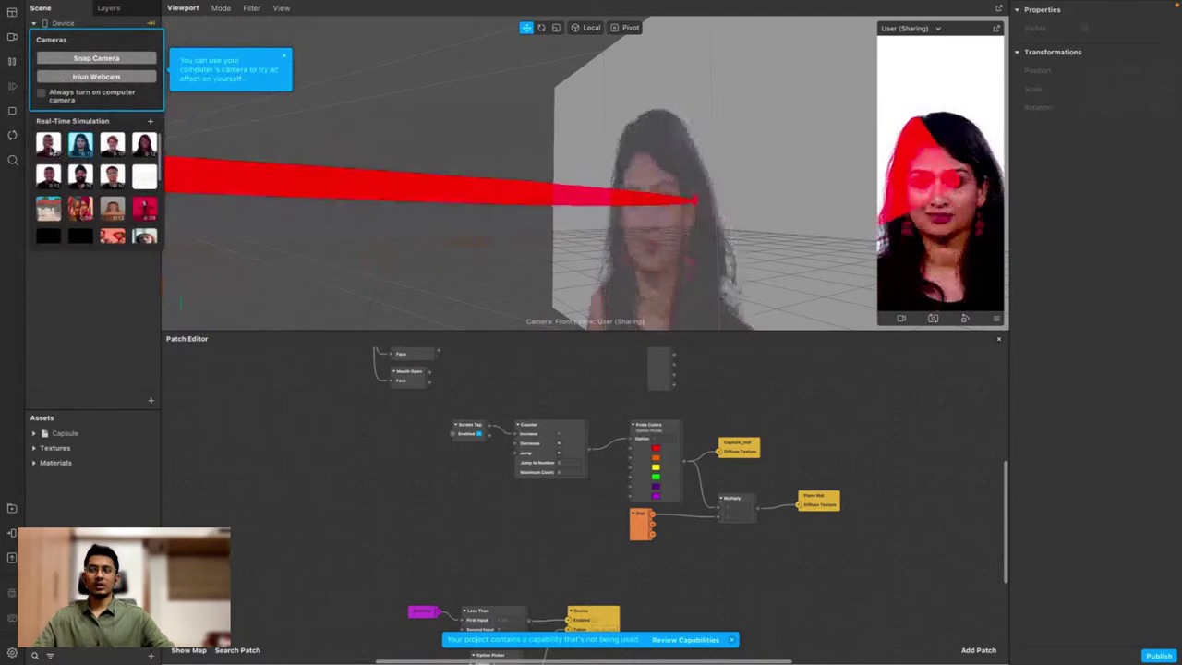
{"action": "left_click", "coordinate": [49, 148]}
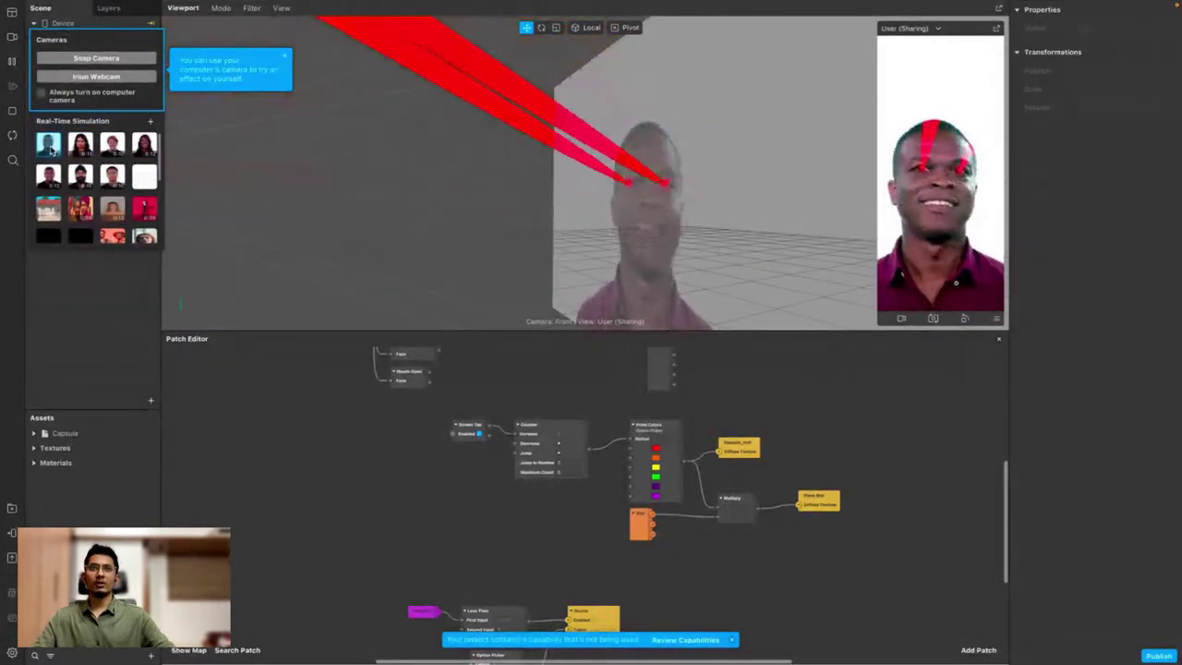
{"action": "left_click", "coordinate": [79, 148]}
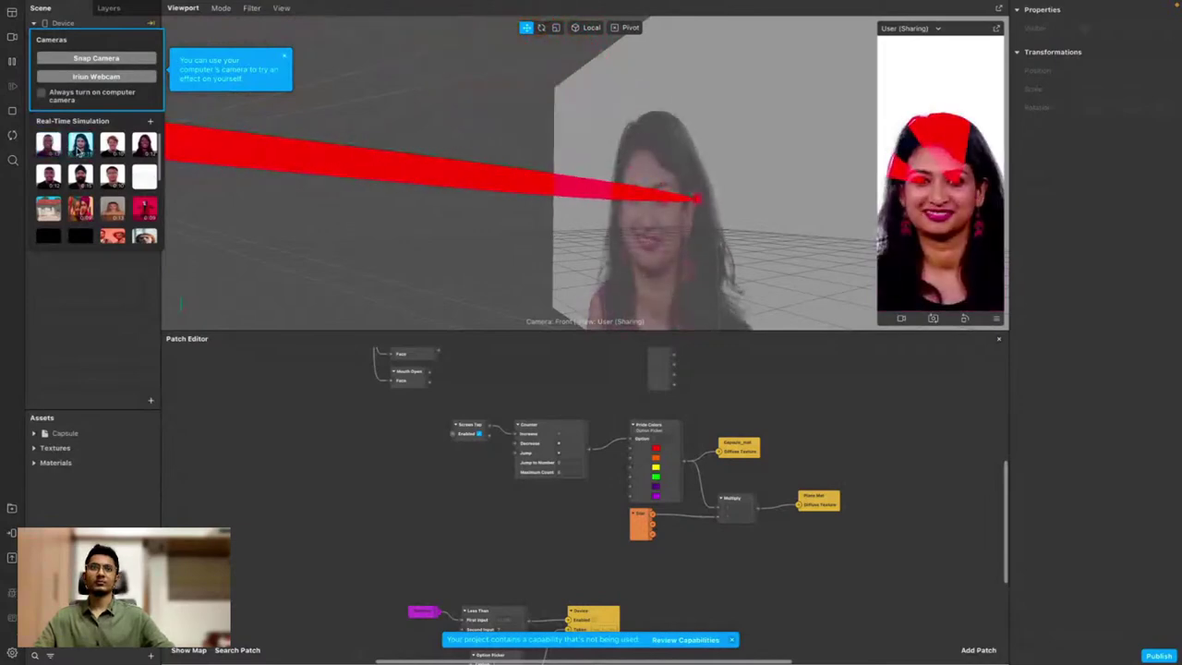
{"action": "left_click", "coordinate": [113, 145]}
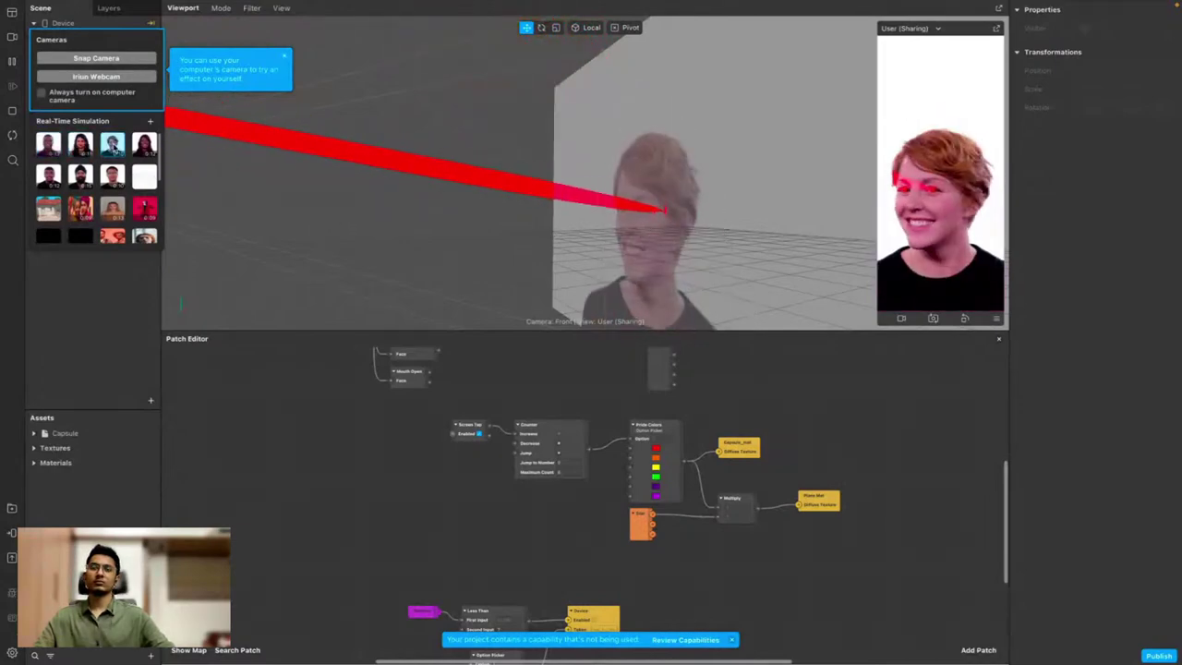
{"action": "left_click", "coordinate": [141, 146]}
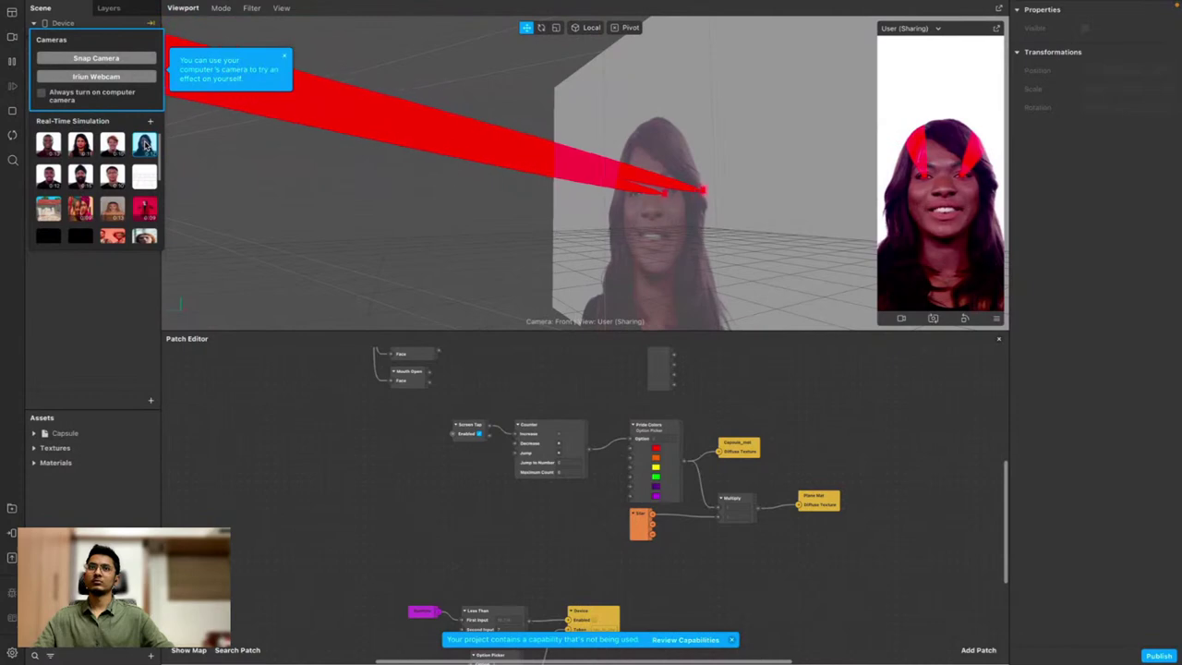
{"action": "left_click", "coordinate": [113, 175]}
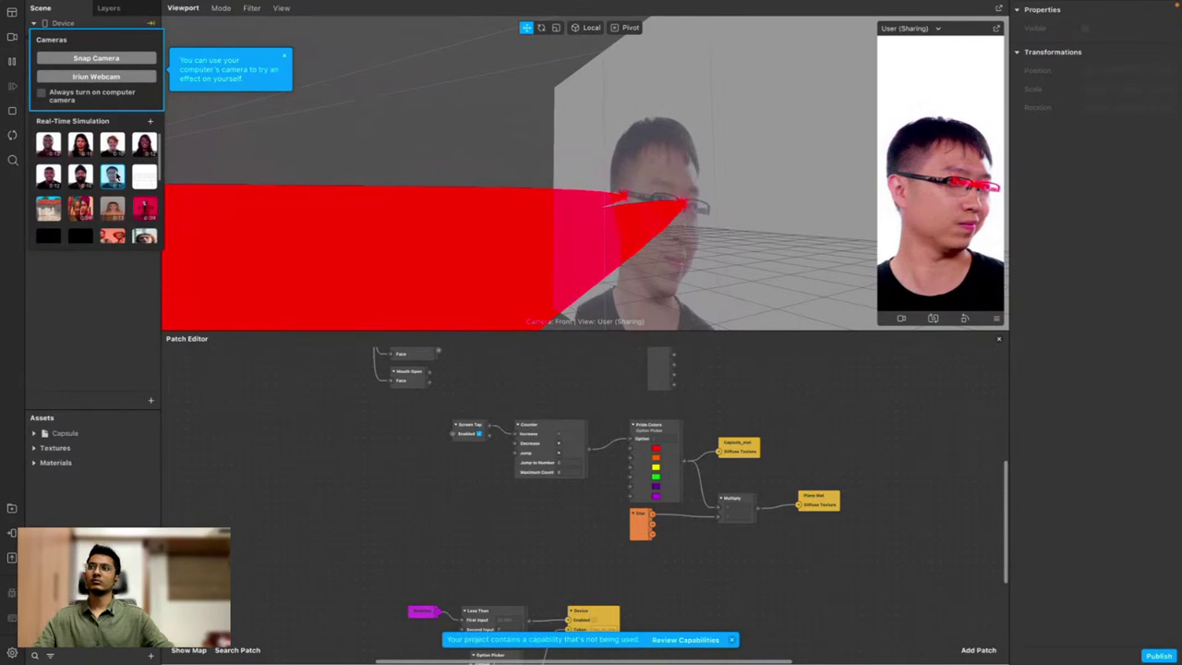
{"action": "left_click", "coordinate": [80, 175]}
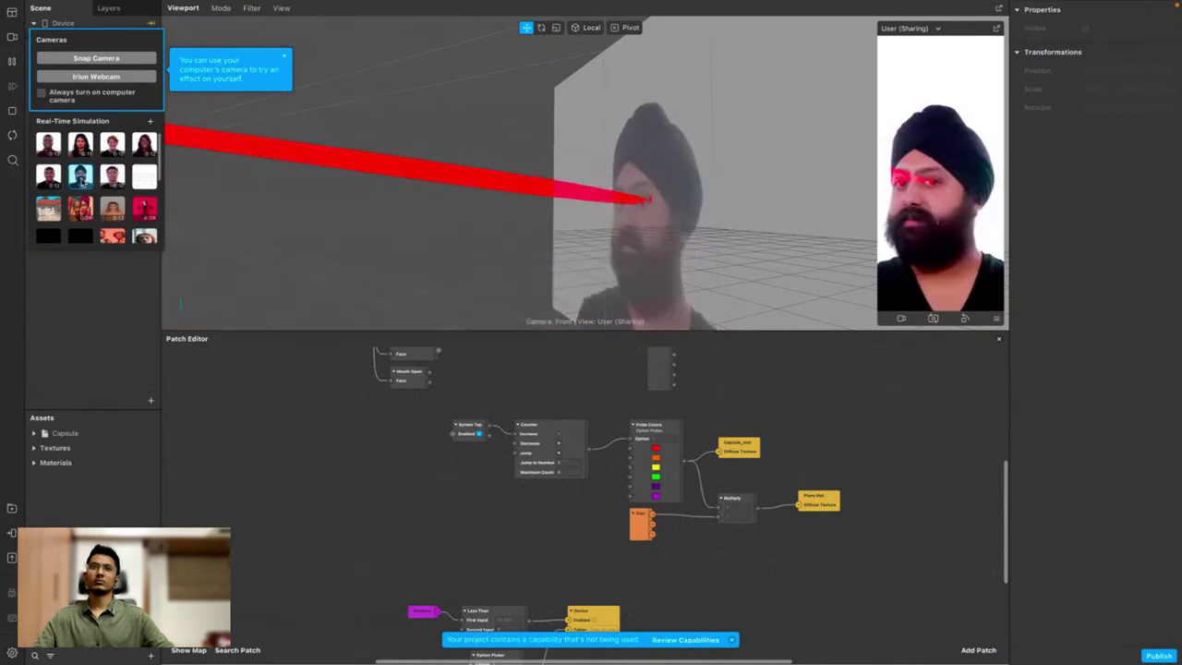
{"action": "left_click", "coordinate": [113, 175]}
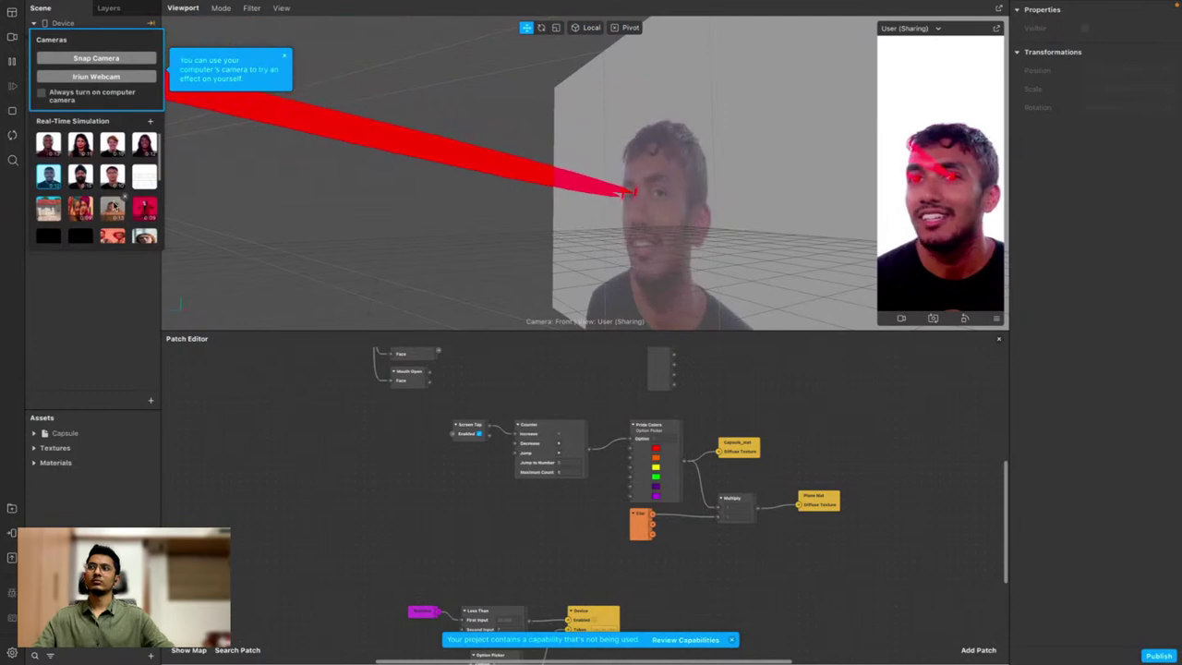
{"action": "left_click", "coordinate": [112, 208]}
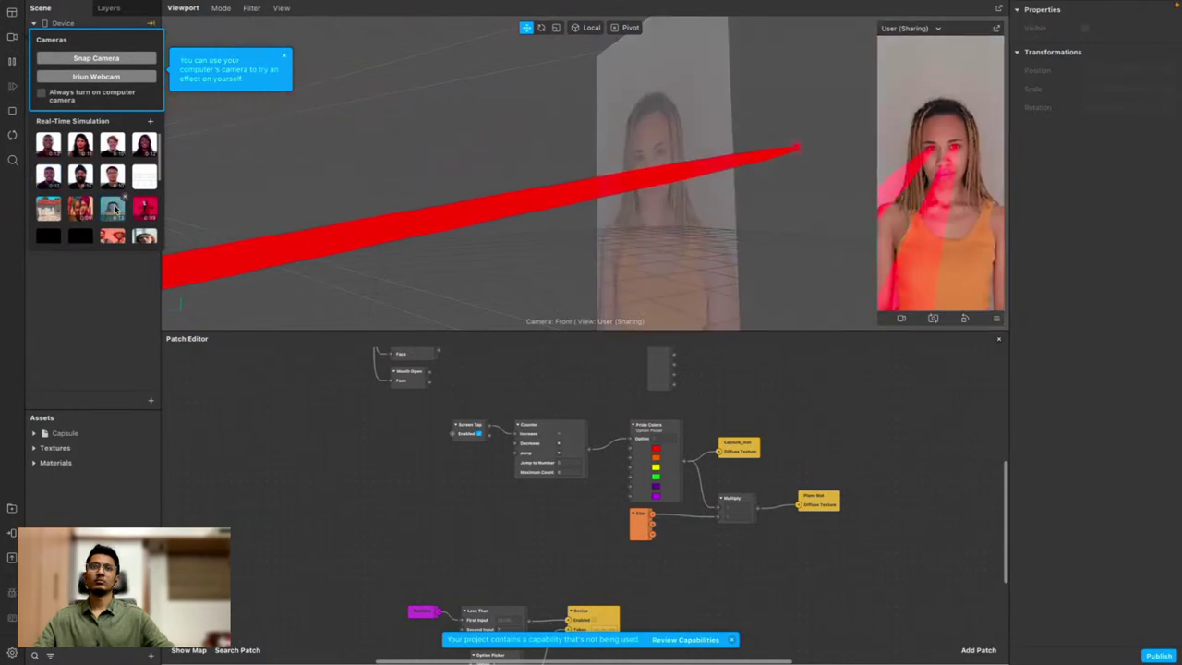
Choose the simulation video of the man in the teal beanie and dark jacket from further down the list
{"action": "scroll", "coordinate": [115, 209], "scroll_direction": "down", "scroll_amount": 3}
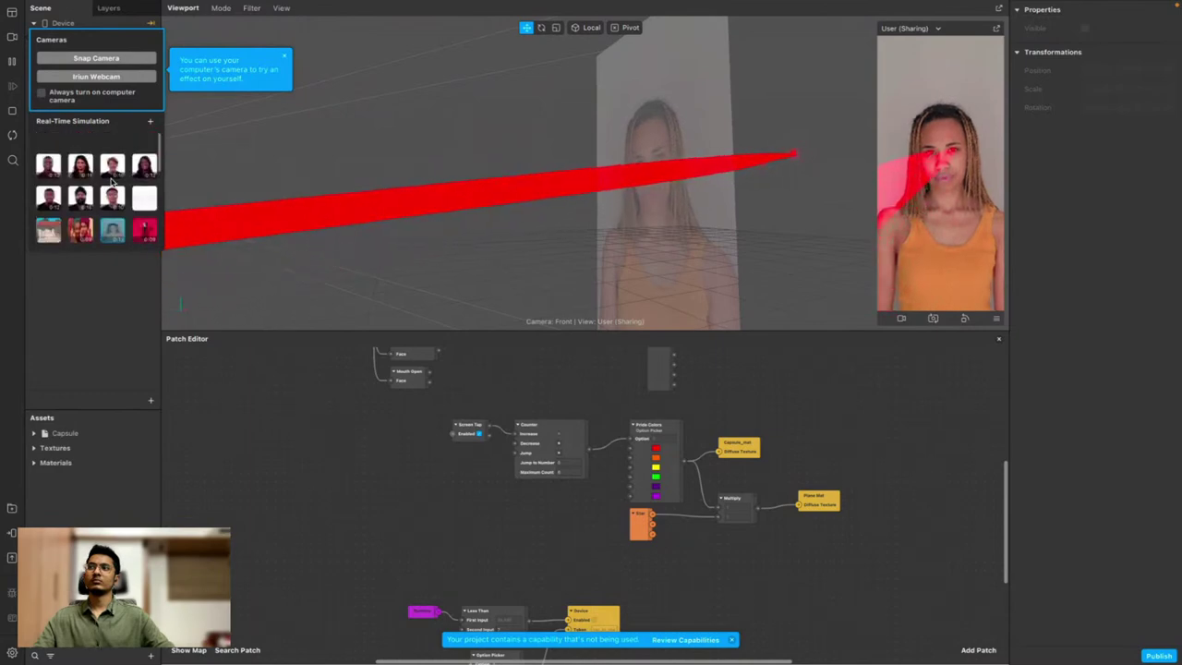
{"action": "scroll", "coordinate": [112, 183], "scroll_direction": "down", "scroll_amount": 2}
{"action": "left_click", "coordinate": [51, 163]}
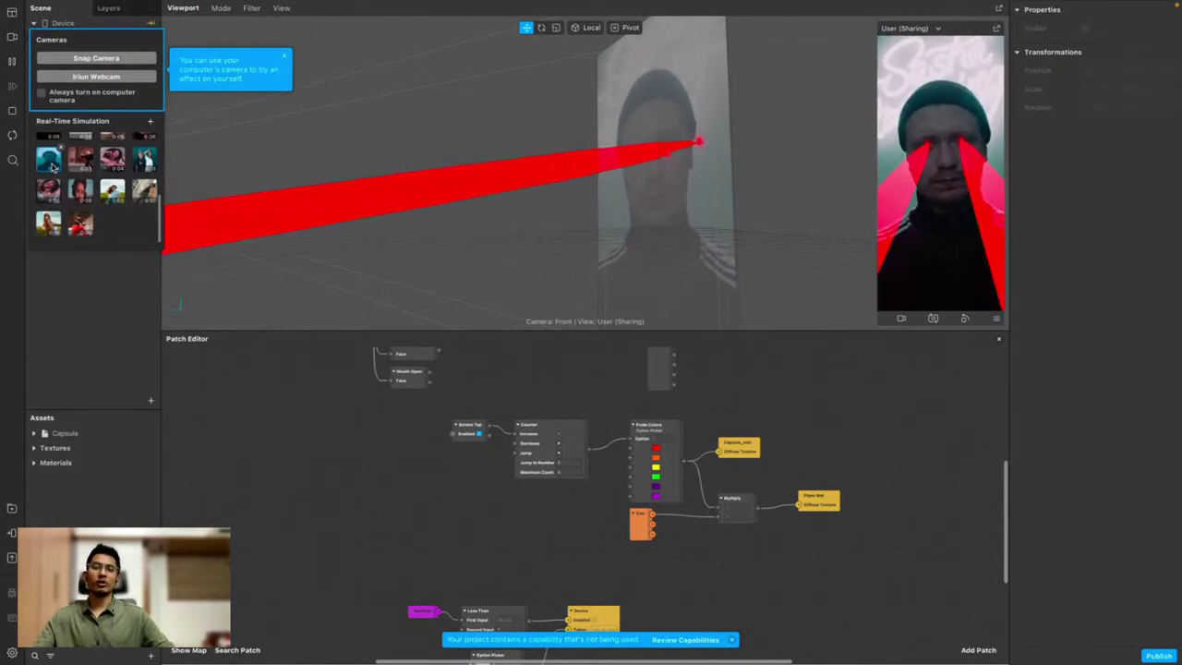
{"action": "scroll", "coordinate": [53, 167], "scroll_direction": "up", "scroll_amount": 5}
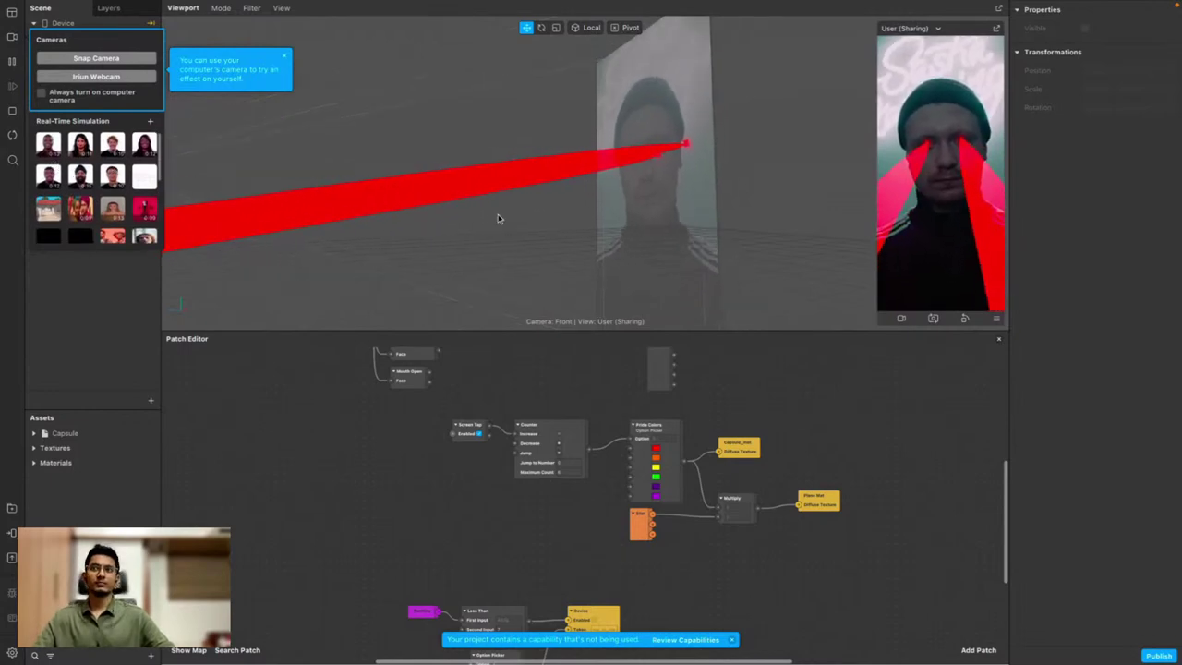
Set the viewport to the Front view and pause the simulation video
{"action": "left_click", "coordinate": [281, 8]}
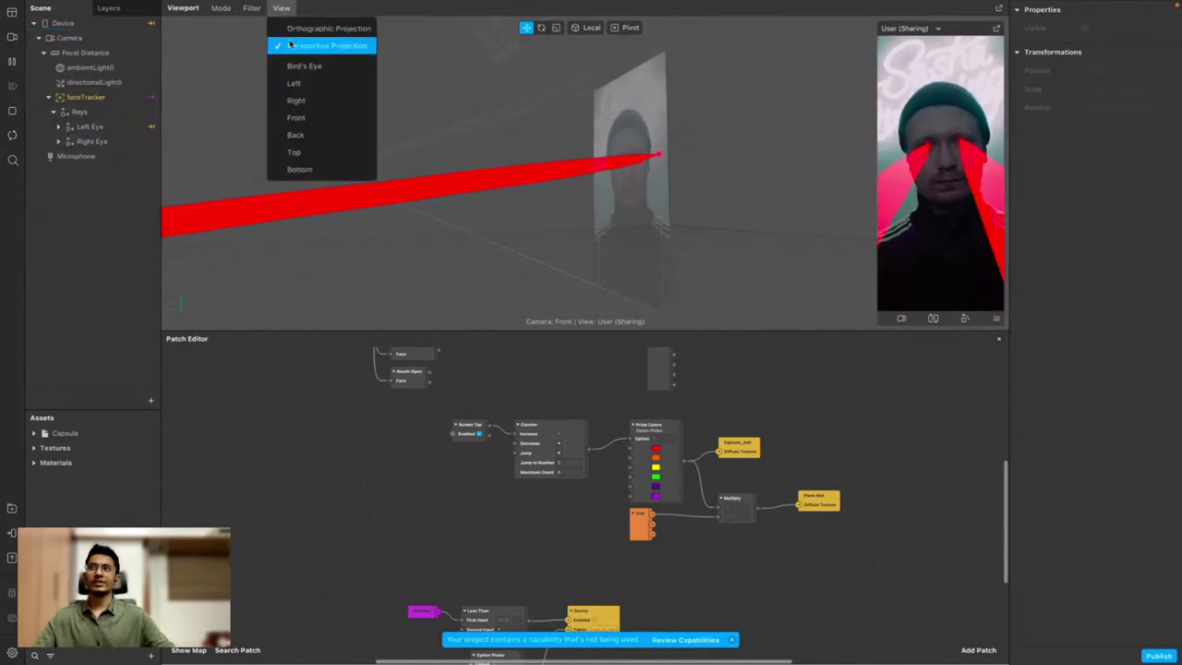
{"action": "left_click", "coordinate": [304, 118]}
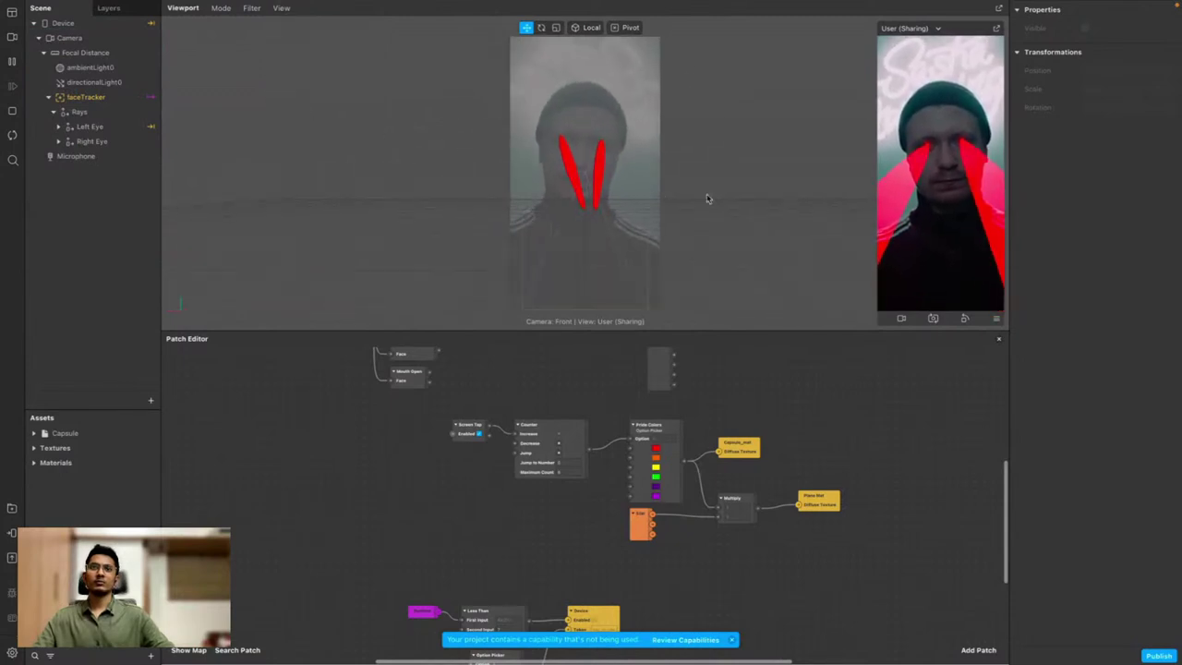
{"action": "left_click", "coordinate": [12, 63]}
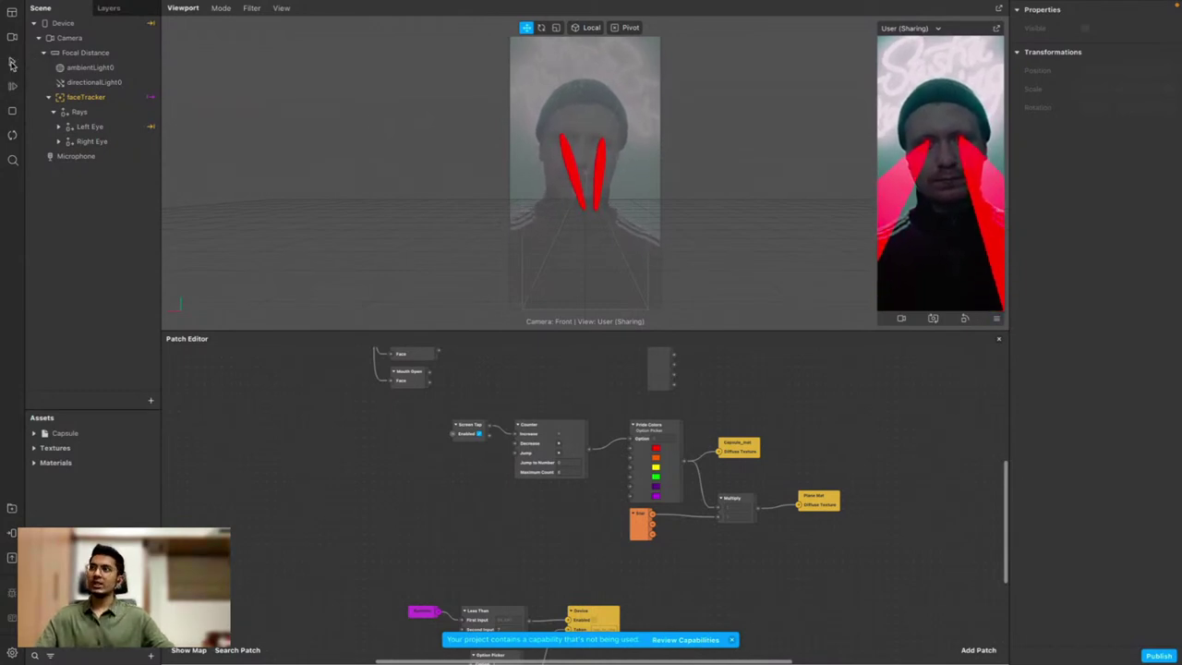
Start publishing the effect, look at the option for updating an existing effect, and return to Publish new effect
{"action": "left_click", "coordinate": [12, 560]}
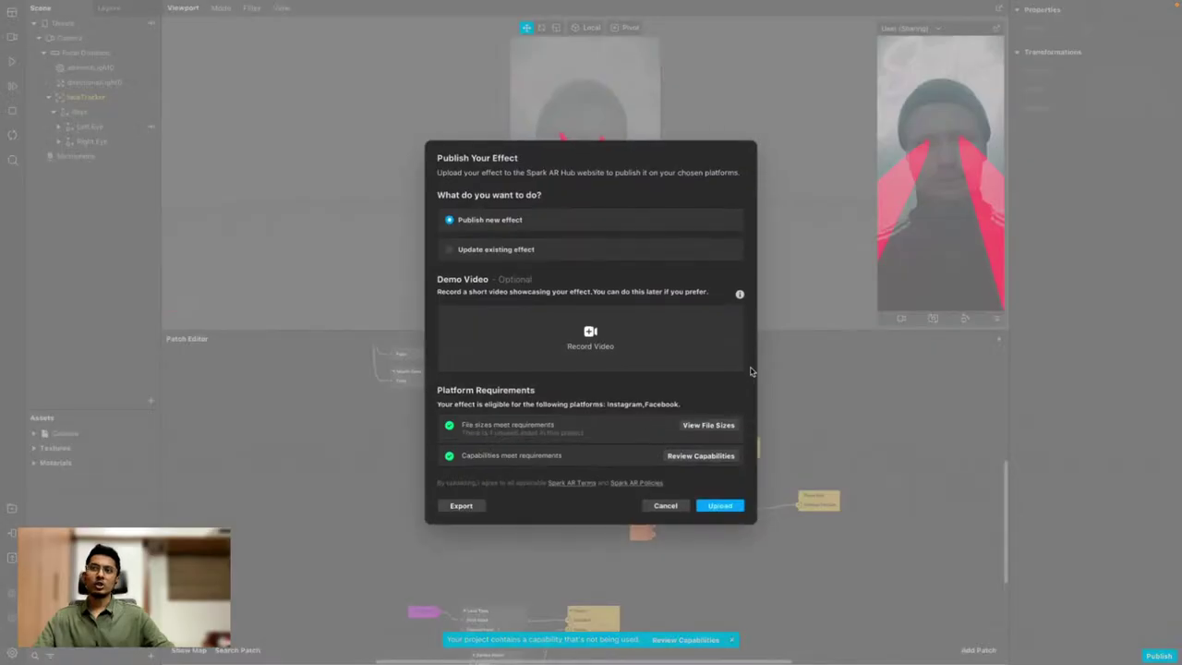
{"action": "left_click", "coordinate": [485, 255]}
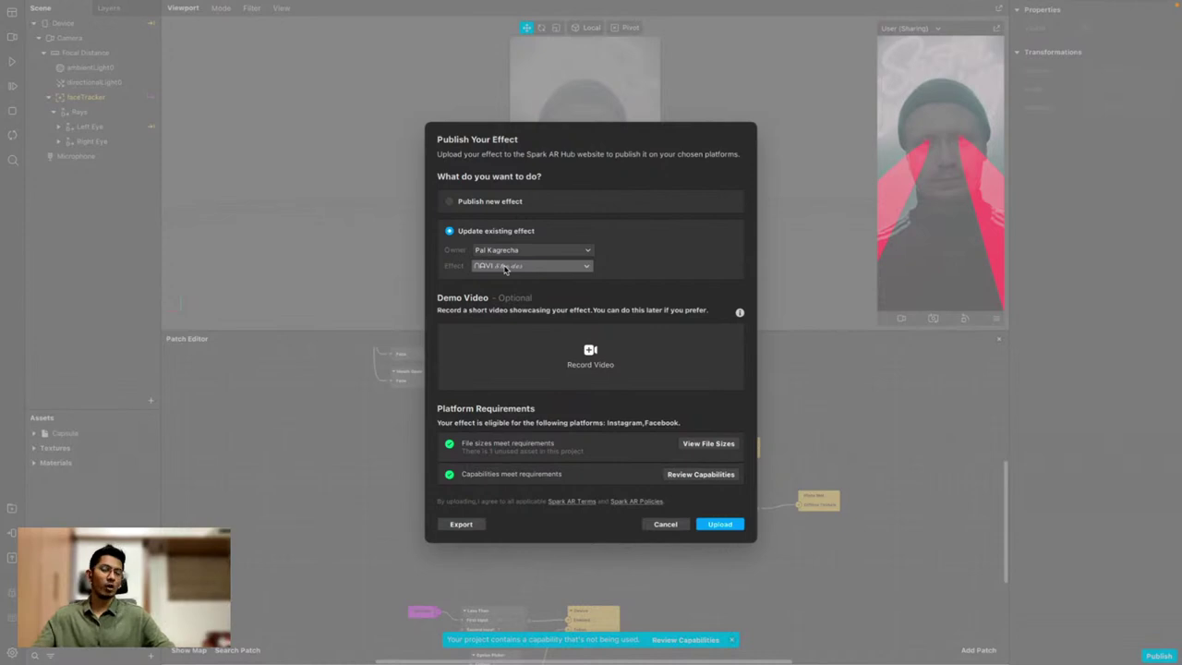
{"action": "left_click", "coordinate": [494, 203]}
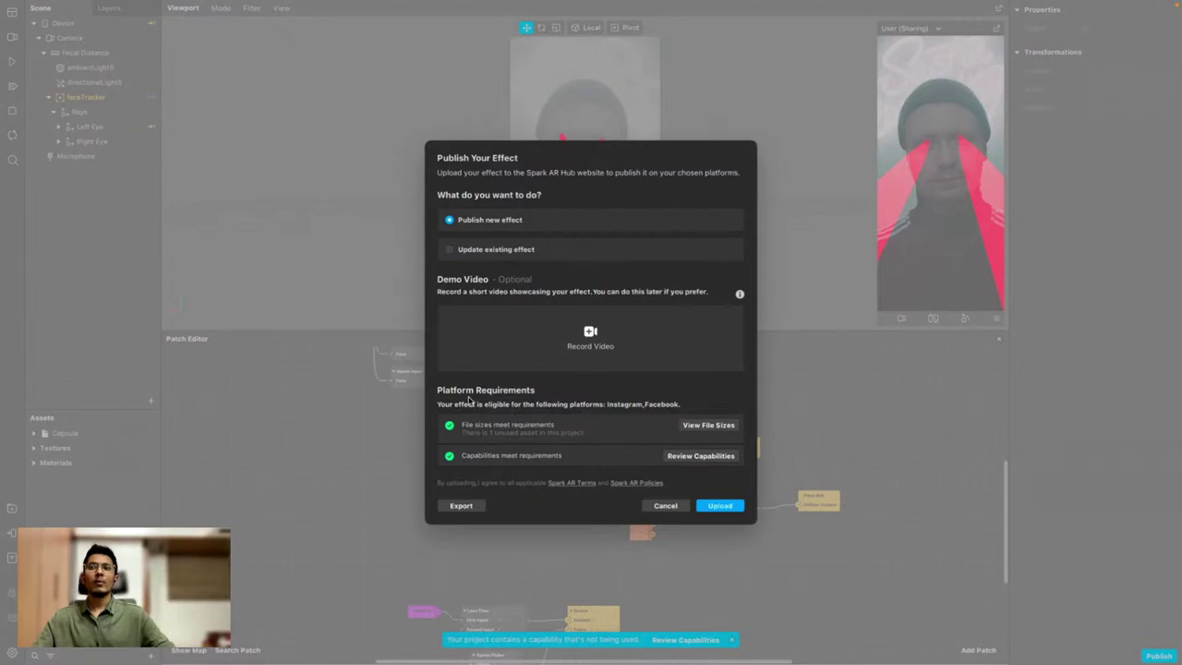
Check the effect's file sizes per device and review its capabilities and sharing experiences
{"action": "left_click", "coordinate": [707, 426]}
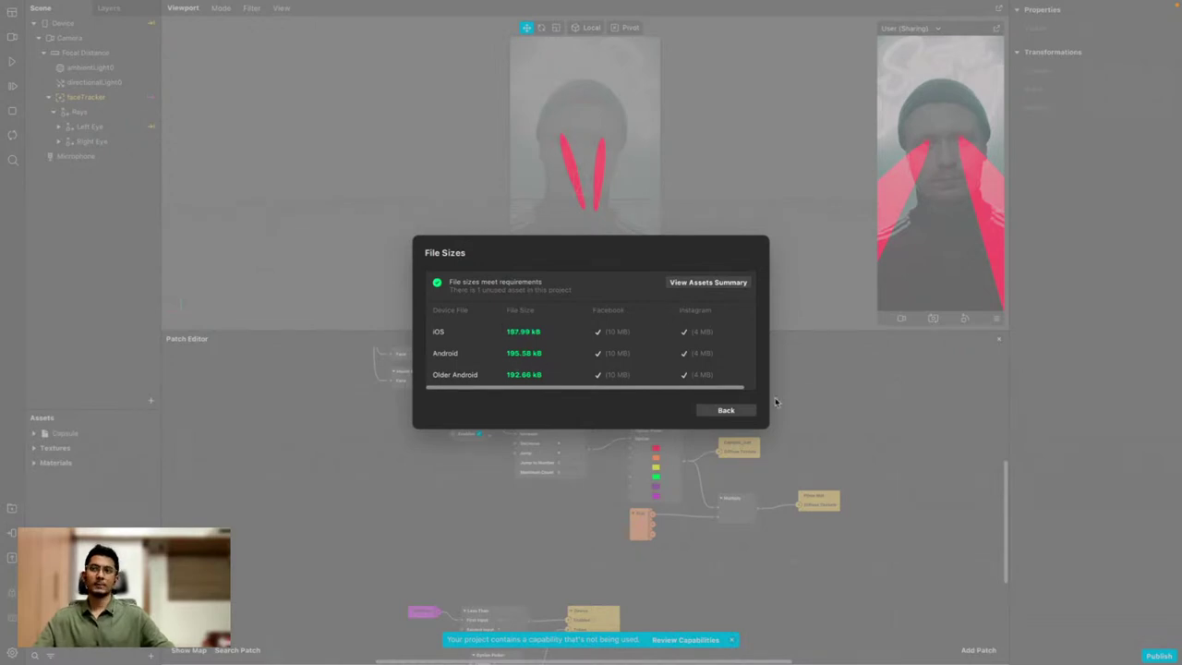
{"action": "left_click", "coordinate": [746, 410]}
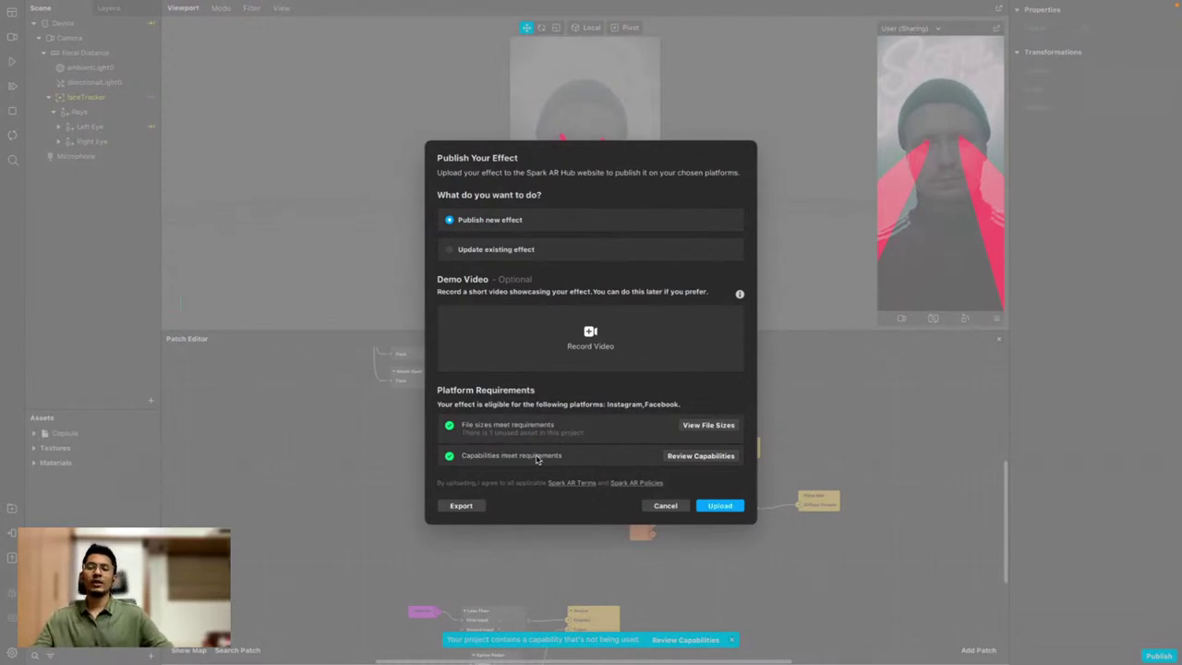
{"action": "left_click", "coordinate": [671, 461]}
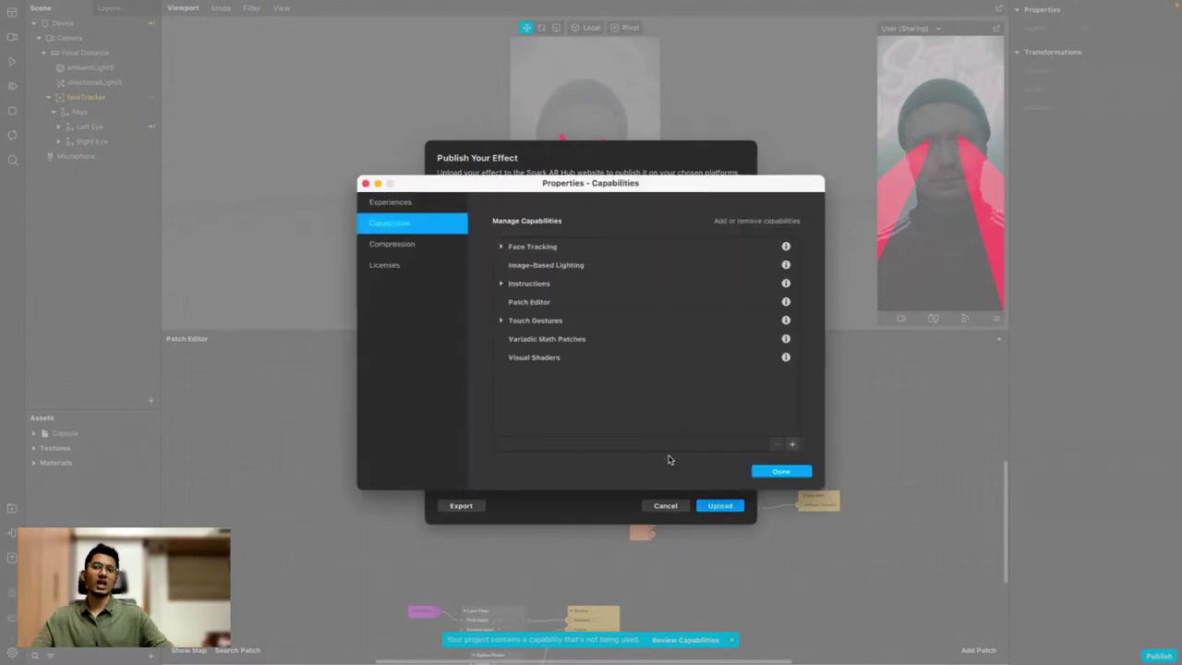
{"action": "left_click", "coordinate": [392, 205]}
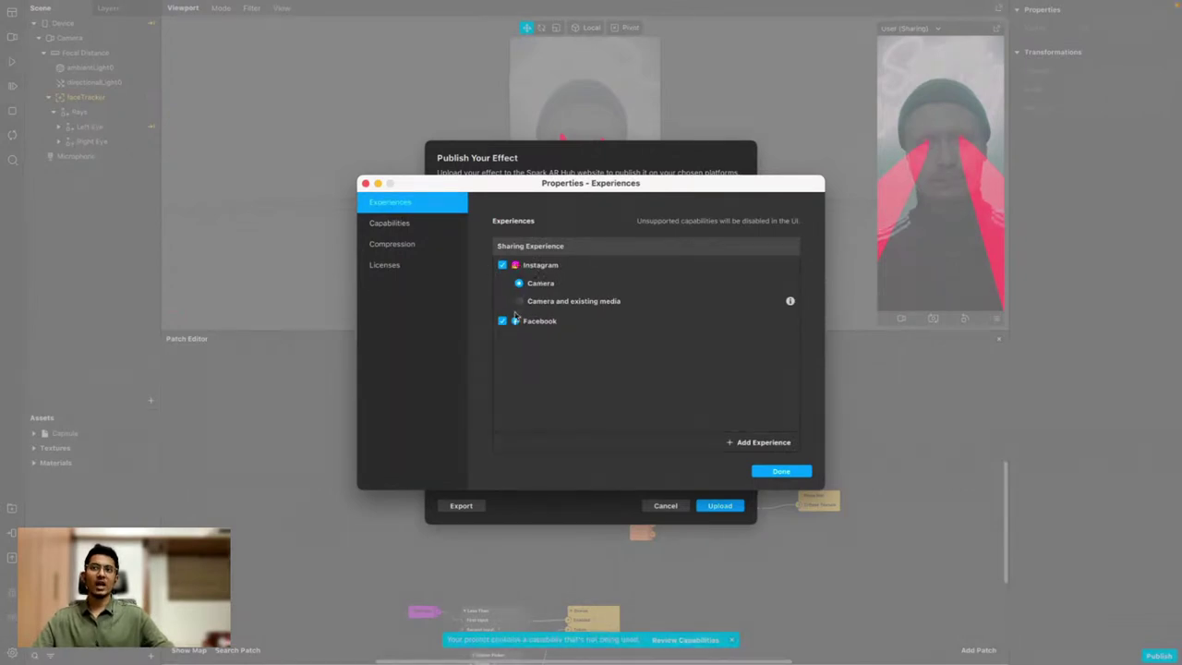
{"action": "left_click", "coordinate": [782, 471]}
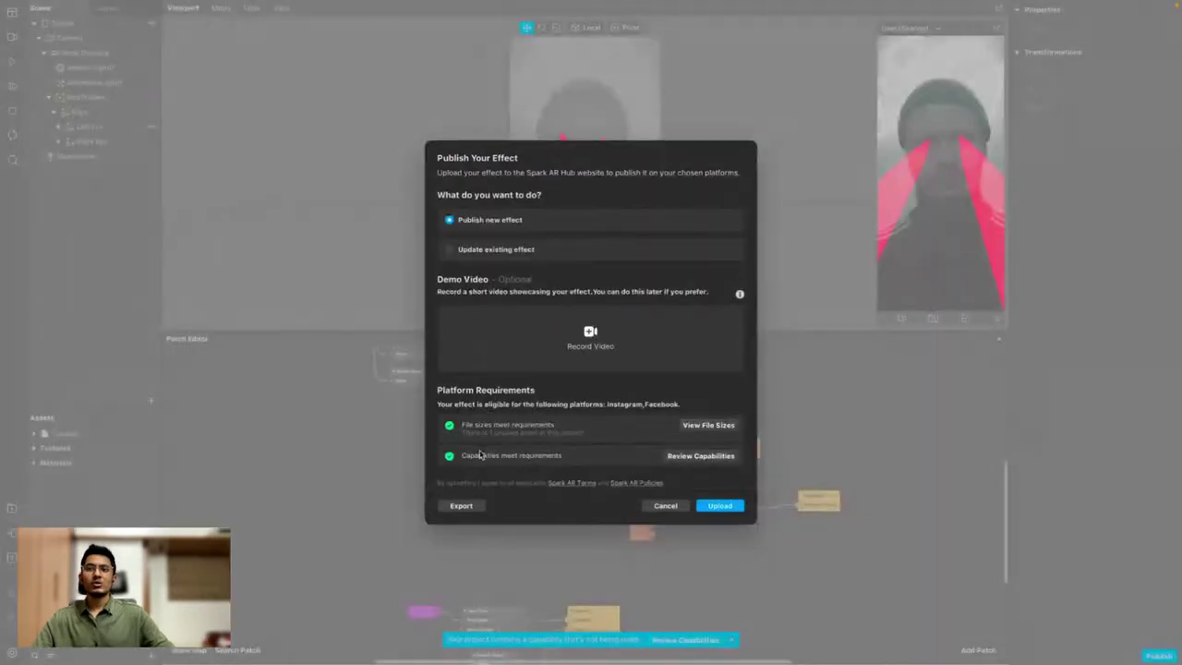
Start exporting the effect as a file and cancel the save
{"action": "left_click", "coordinate": [461, 506]}
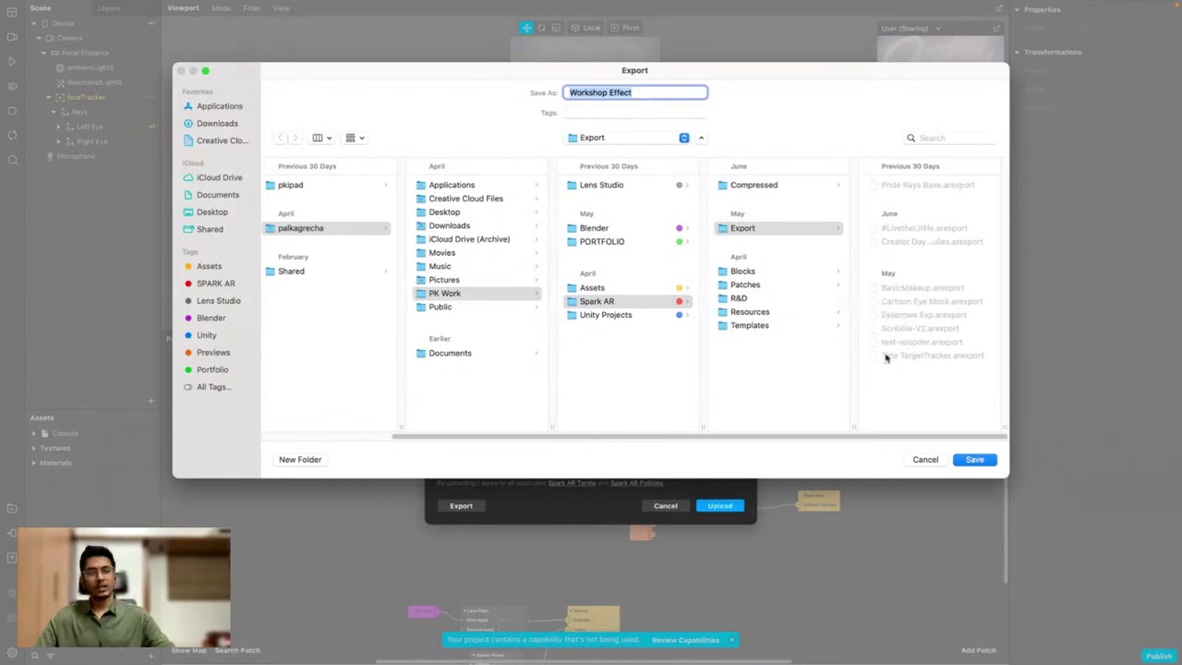
{"action": "left_click", "coordinate": [927, 459]}
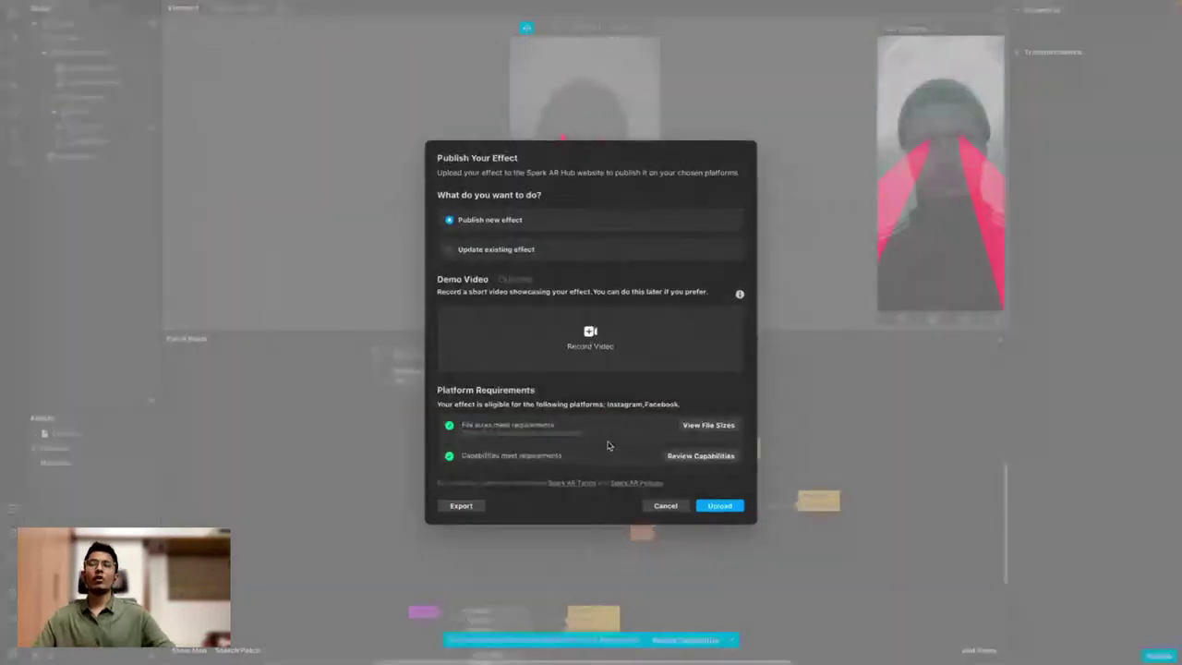
Upload the new effect to Spark AR Hub and close the older Spark AR Hub browser tab
{"action": "left_click", "coordinate": [721, 507]}
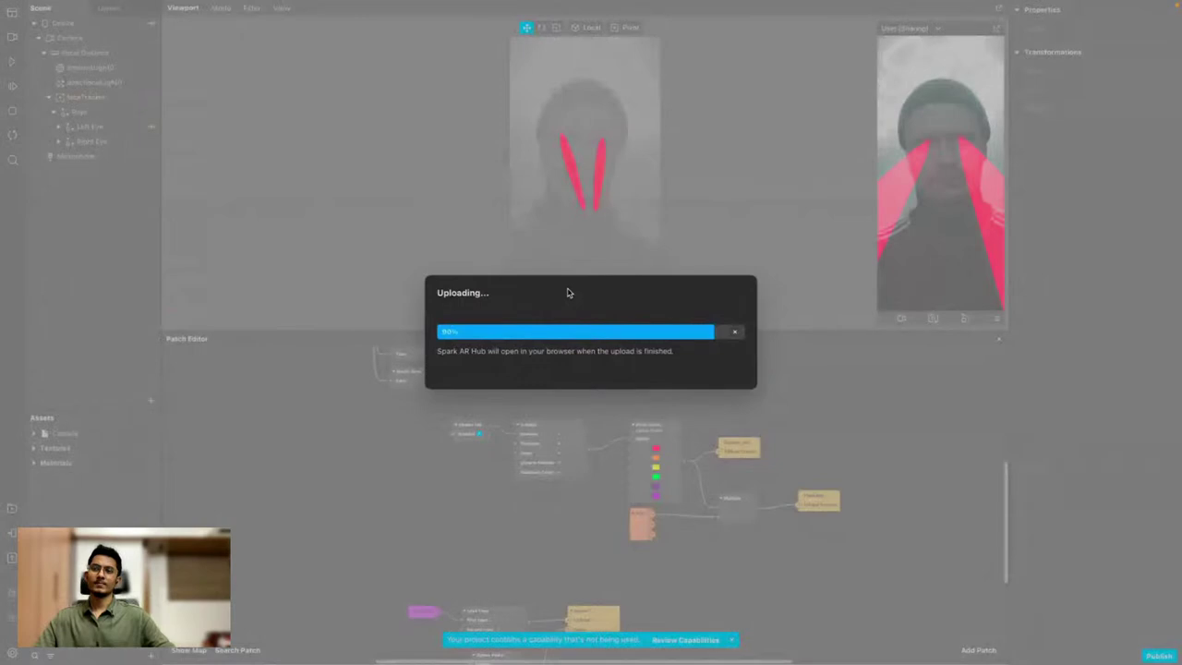
{"action": "mouse_move", "coordinate": [999, 6]}
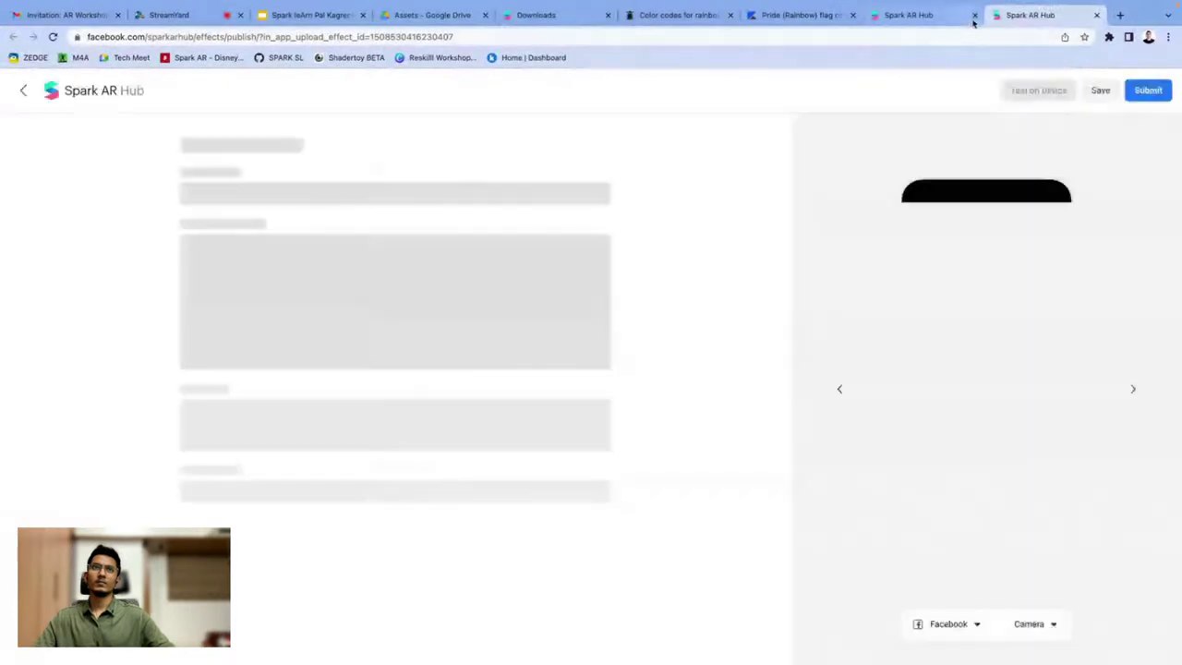
{"action": "left_click", "coordinate": [974, 15]}
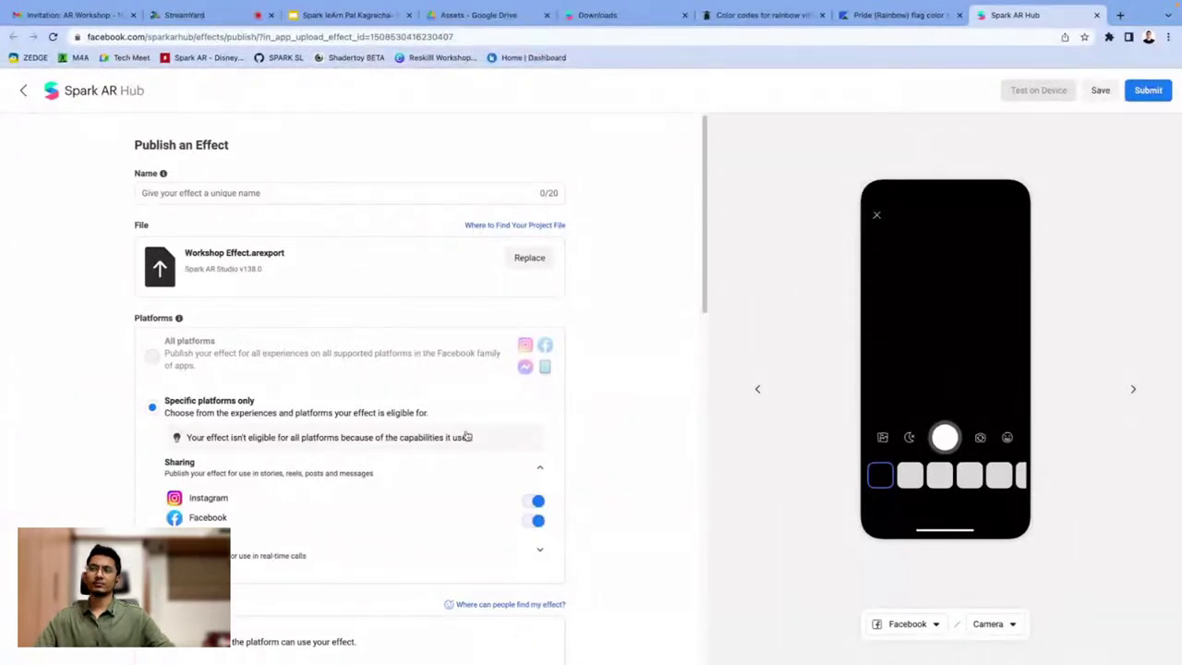
Name the effect "Pride Rays" in the publishing form
{"action": "scroll", "coordinate": [468, 433], "scroll_direction": "down", "scroll_amount": 1}
{"action": "scroll", "coordinate": [640, 409], "scroll_direction": "up", "scroll_amount": 1}
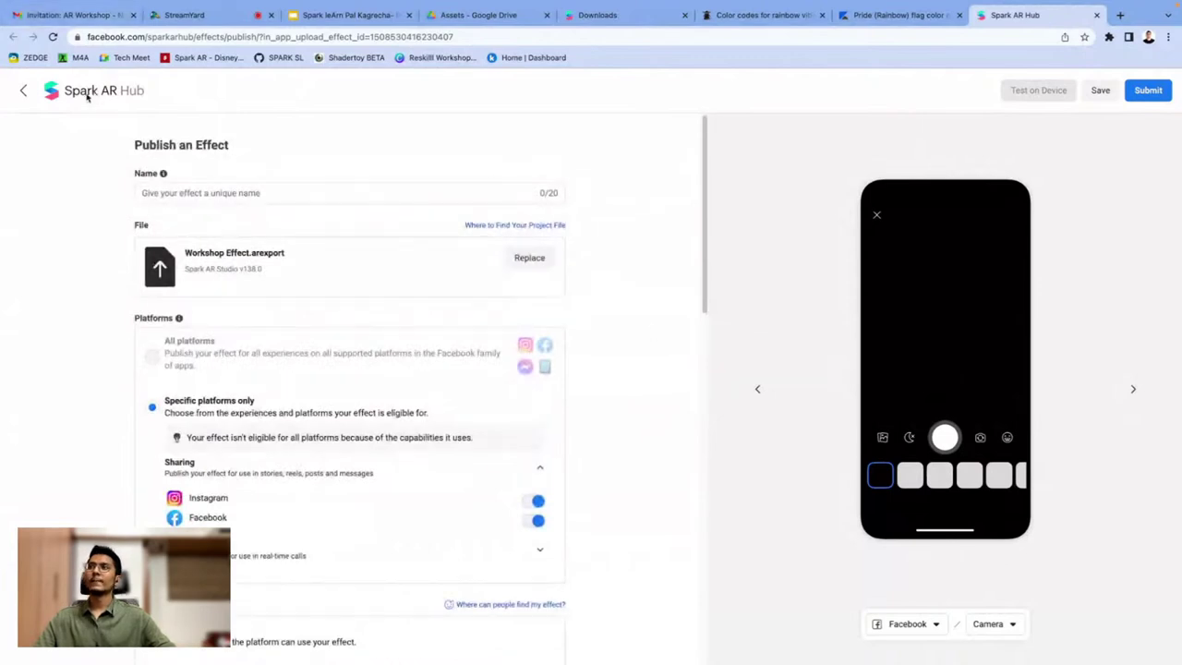
{"action": "left_click", "coordinate": [222, 191]}
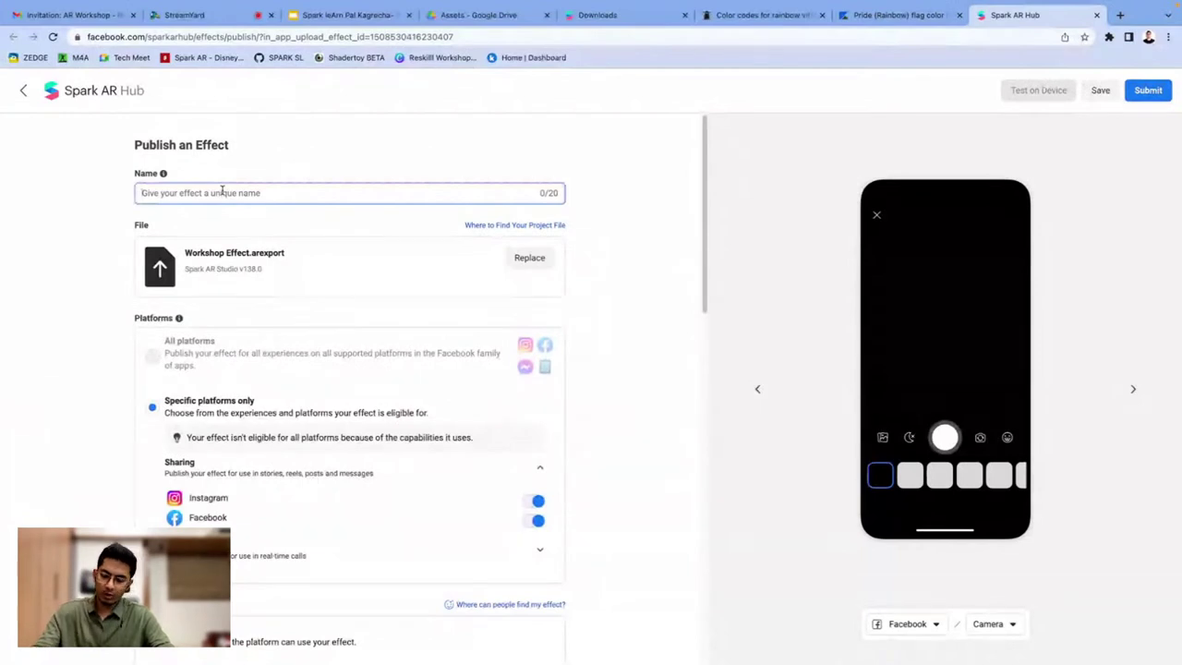
{"action": "type", "text": "Pride"}
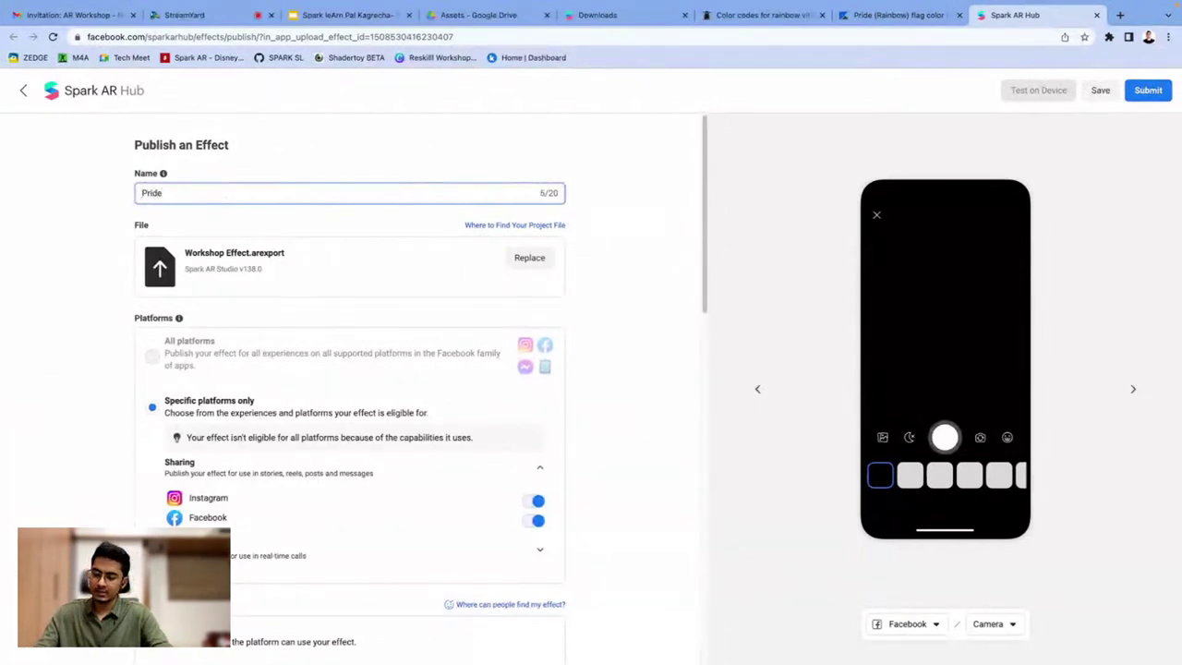
{"action": "type", "text": " Rays"}
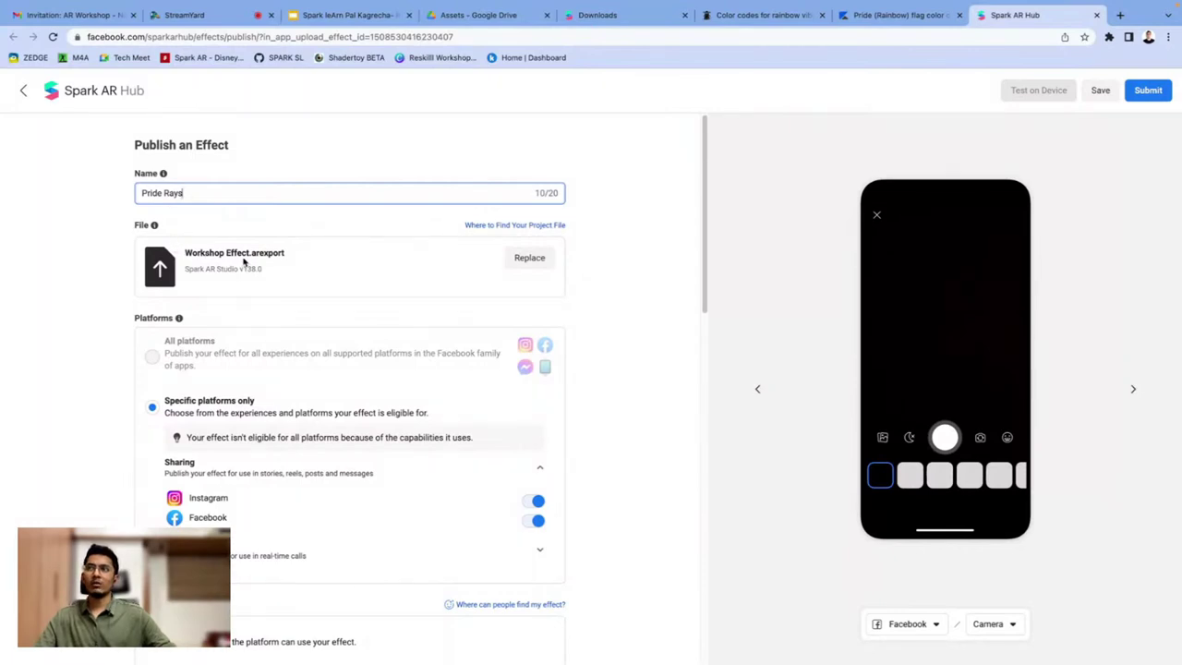
Turn sharing to Instagram off and back on, and do the same for Facebook
{"action": "scroll", "coordinate": [226, 321], "scroll_direction": "down", "scroll_amount": 1}
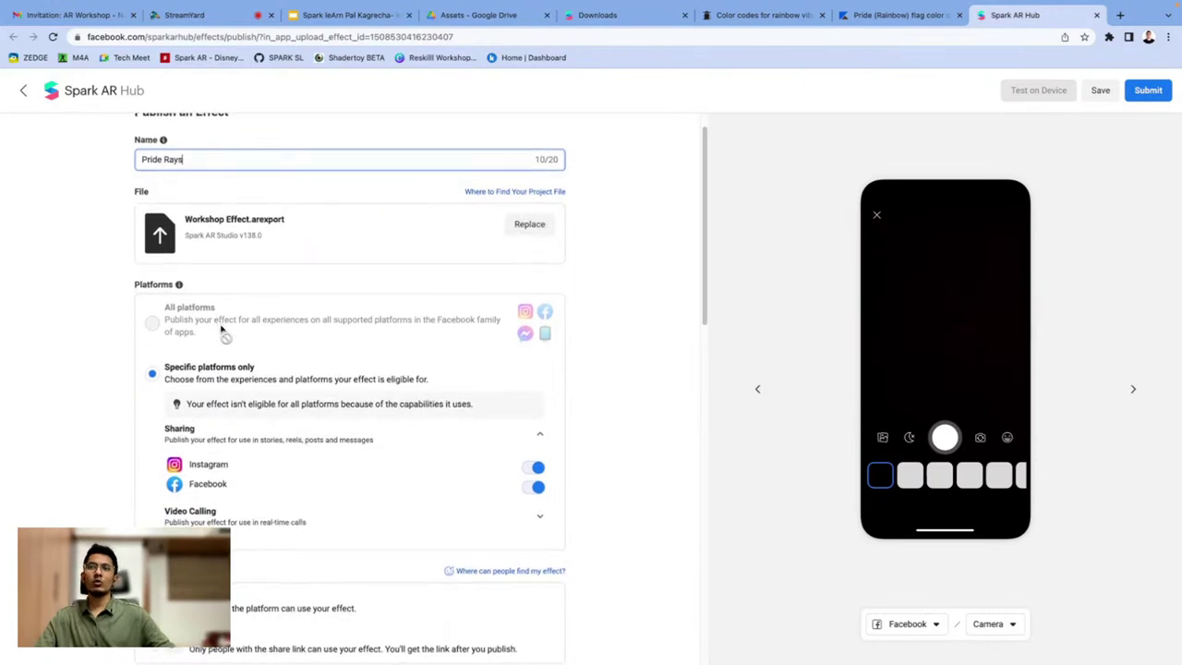
{"action": "scroll", "coordinate": [370, 351], "scroll_direction": "down", "scroll_amount": 1}
{"action": "left_click", "coordinate": [534, 369]}
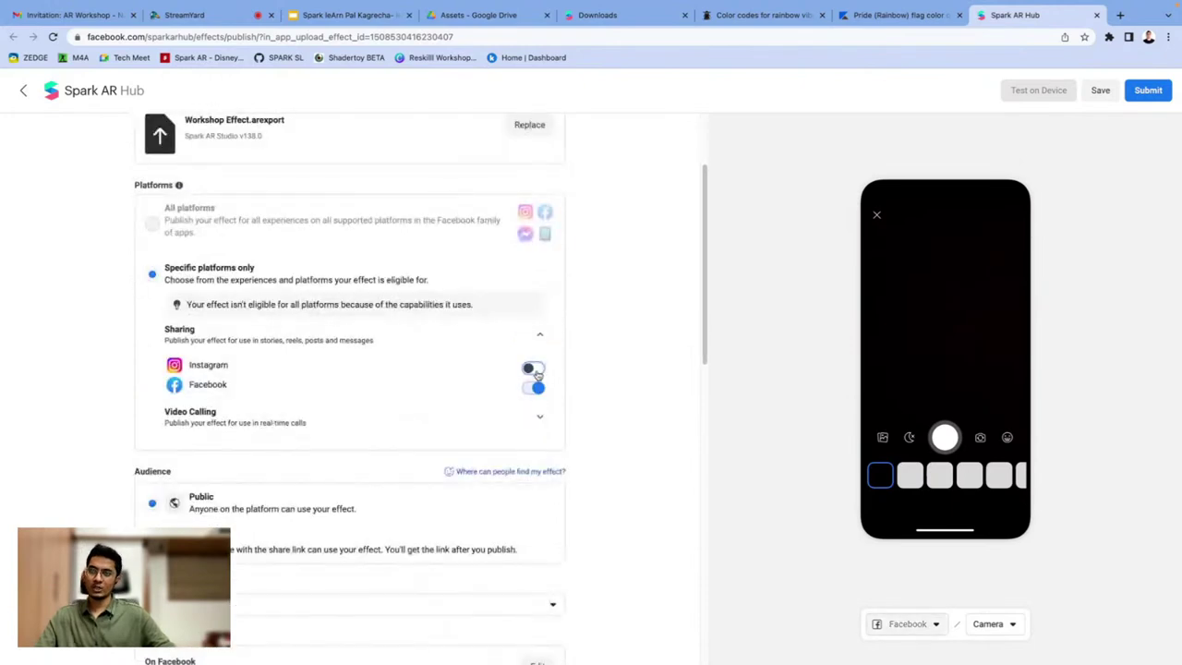
{"action": "left_click", "coordinate": [534, 370]}
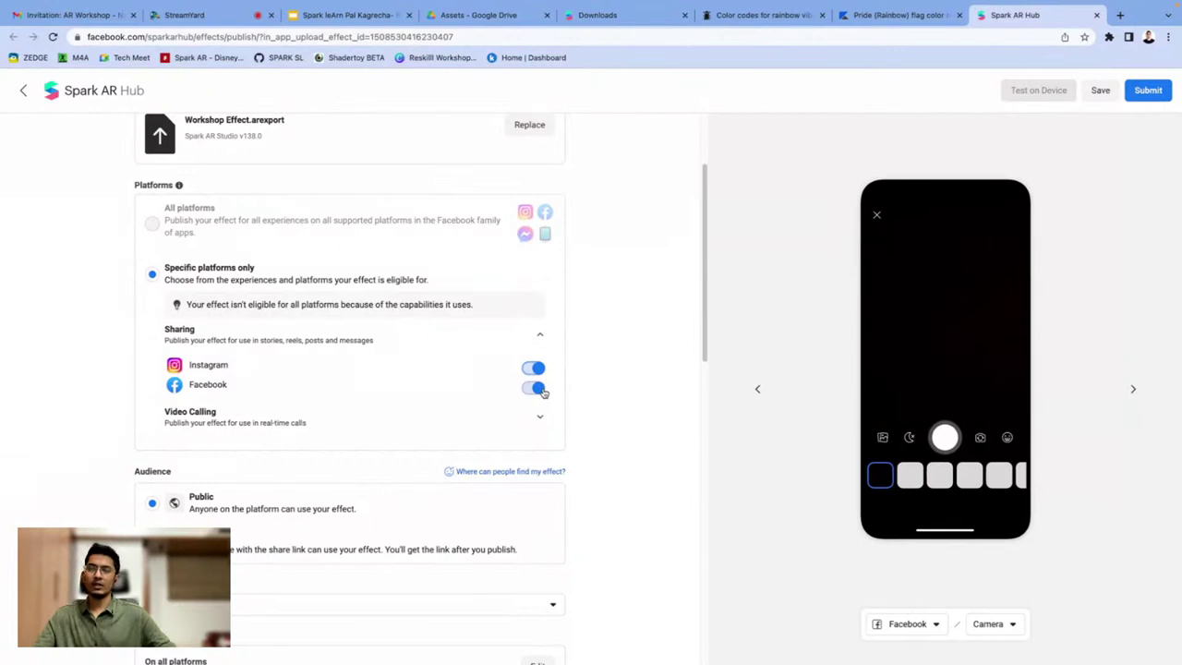
{"action": "left_click", "coordinate": [539, 389]}
{"action": "left_click", "coordinate": [538, 389]}
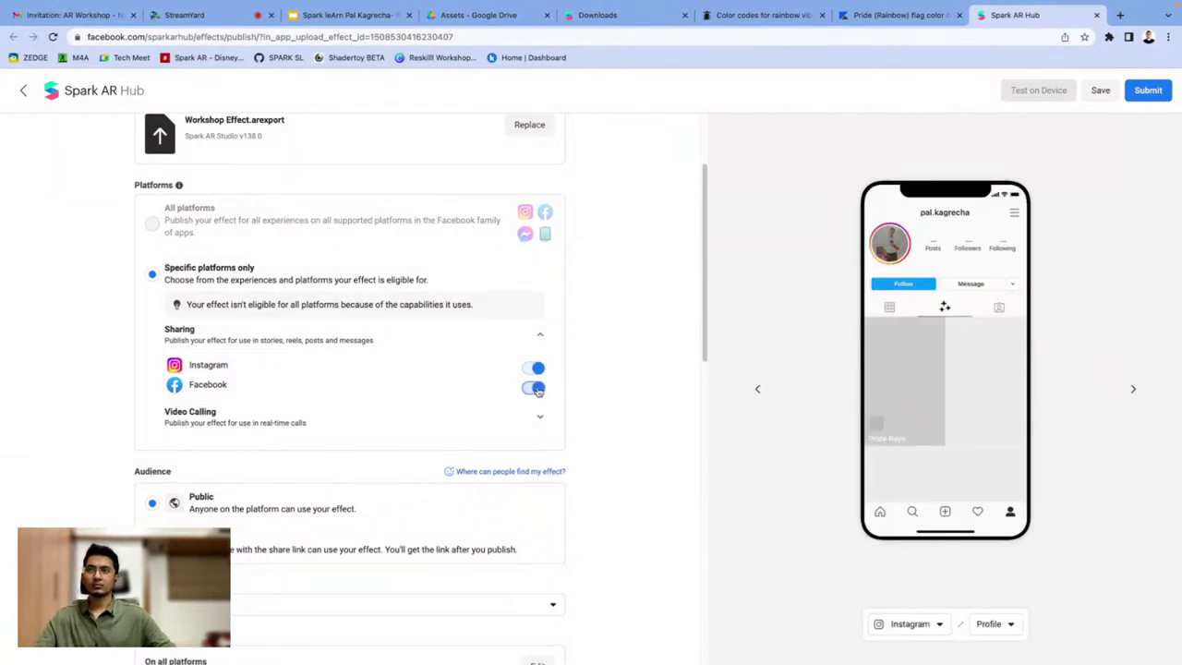
Review the platform settings and compare the Public and Link only audience options
{"action": "scroll", "coordinate": [369, 373], "scroll_direction": "down", "scroll_amount": 1}
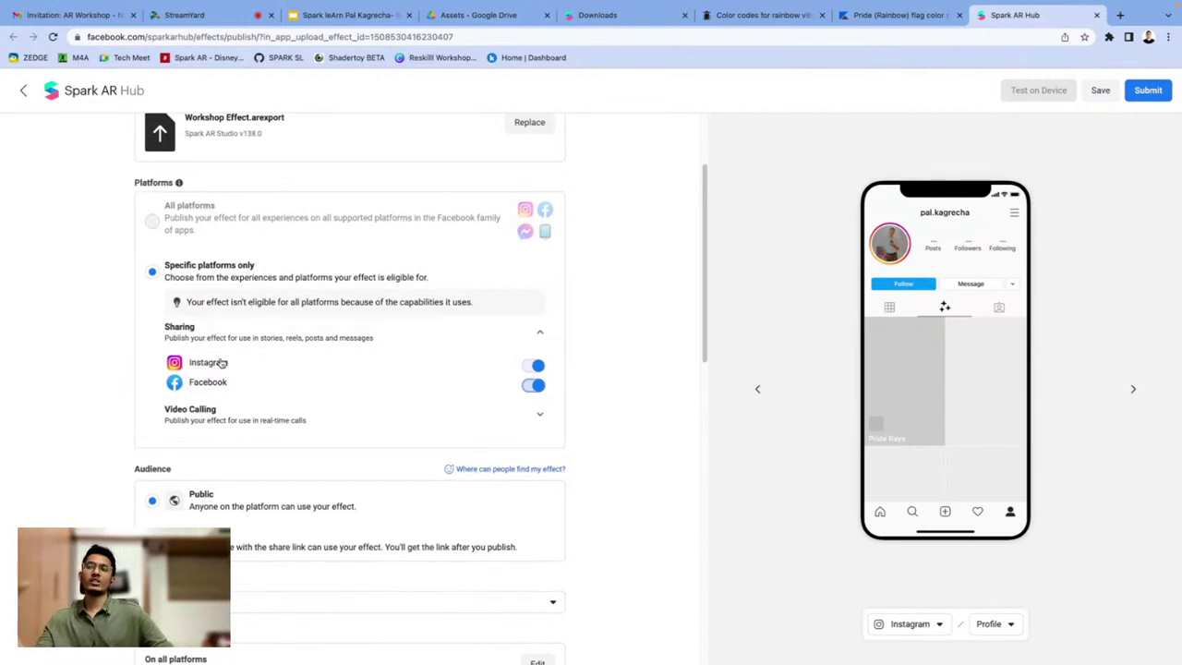
{"action": "scroll", "coordinate": [222, 375], "scroll_direction": "down", "scroll_amount": 1}
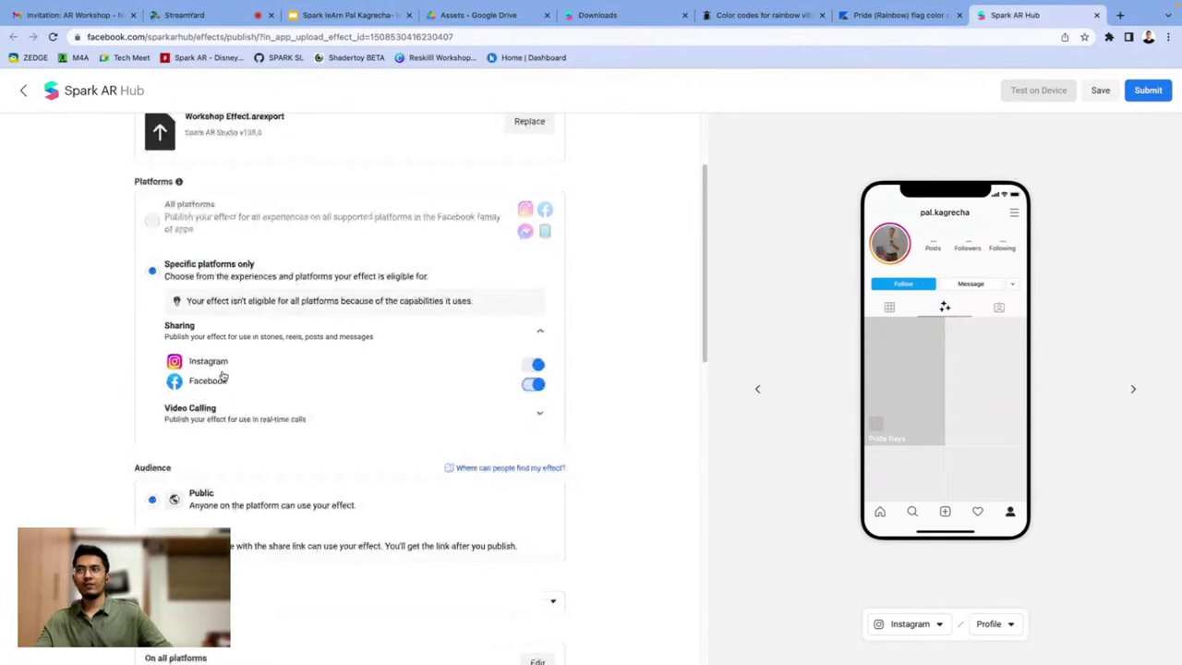
{"action": "scroll", "coordinate": [221, 376], "scroll_direction": "down", "scroll_amount": 1}
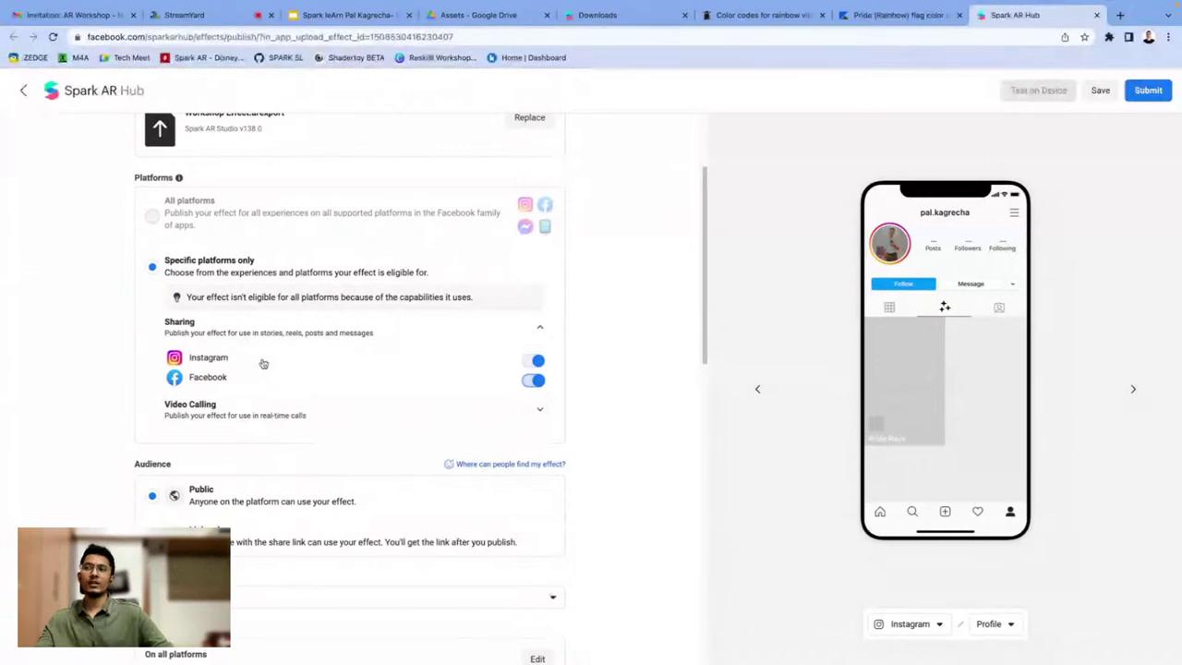
{"action": "scroll", "coordinate": [222, 434], "scroll_direction": "down", "scroll_amount": 1}
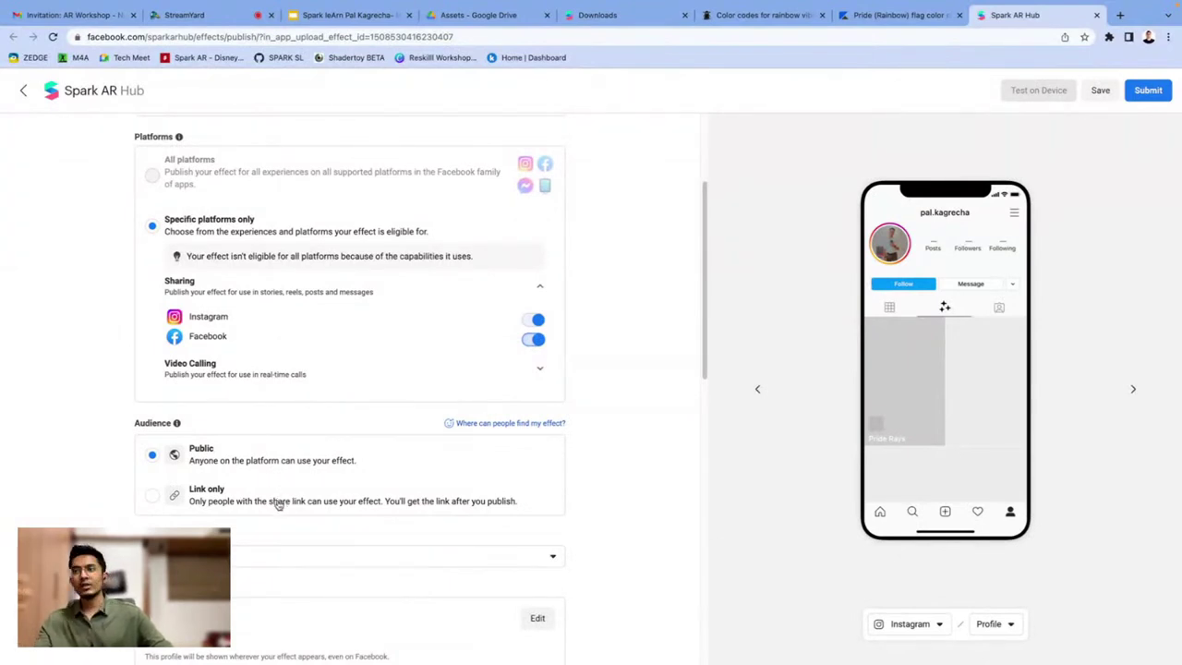
{"action": "scroll", "coordinate": [278, 504], "scroll_direction": "down", "scroll_amount": 1}
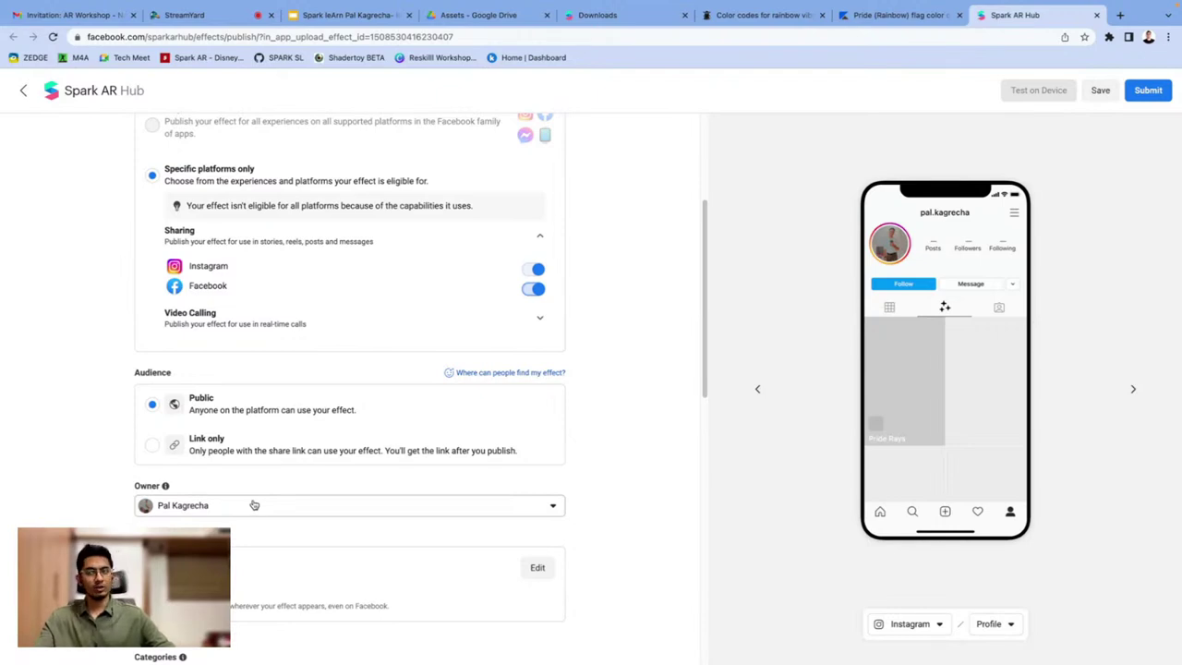
Look at the owner choices and the per-platform publisher settings for Instagram and Facebook, keeping the current selections
{"action": "left_click", "coordinate": [254, 505]}
{"action": "left_click", "coordinate": [256, 505]}
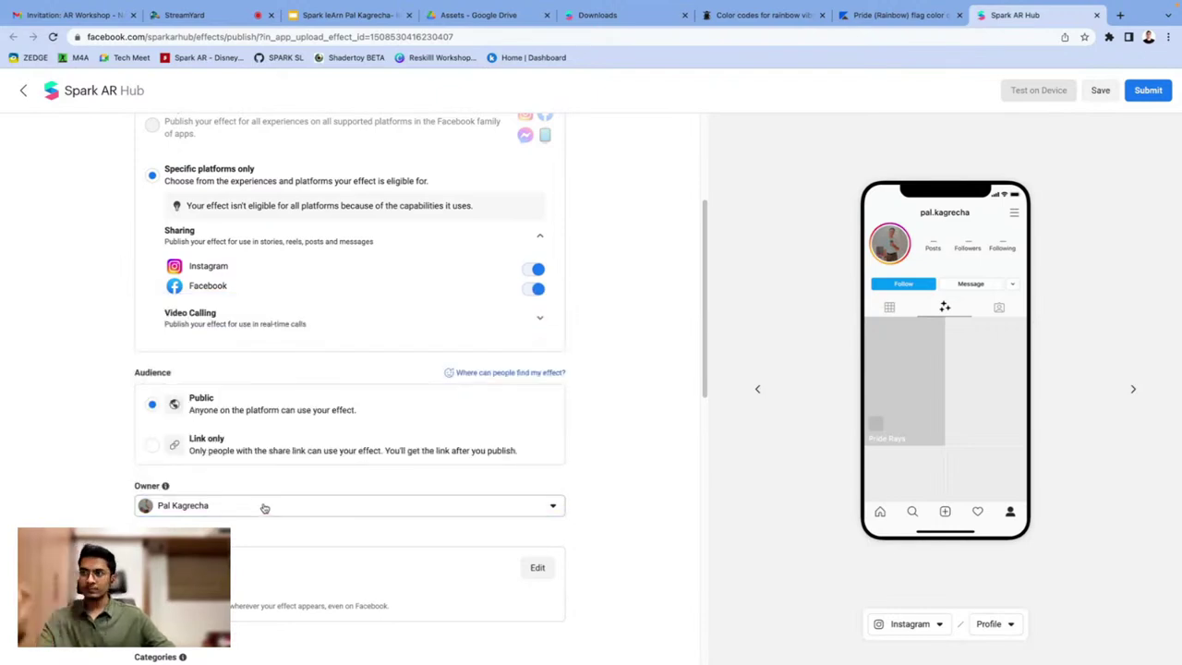
{"action": "scroll", "coordinate": [222, 471], "scroll_direction": "down", "scroll_amount": 2}
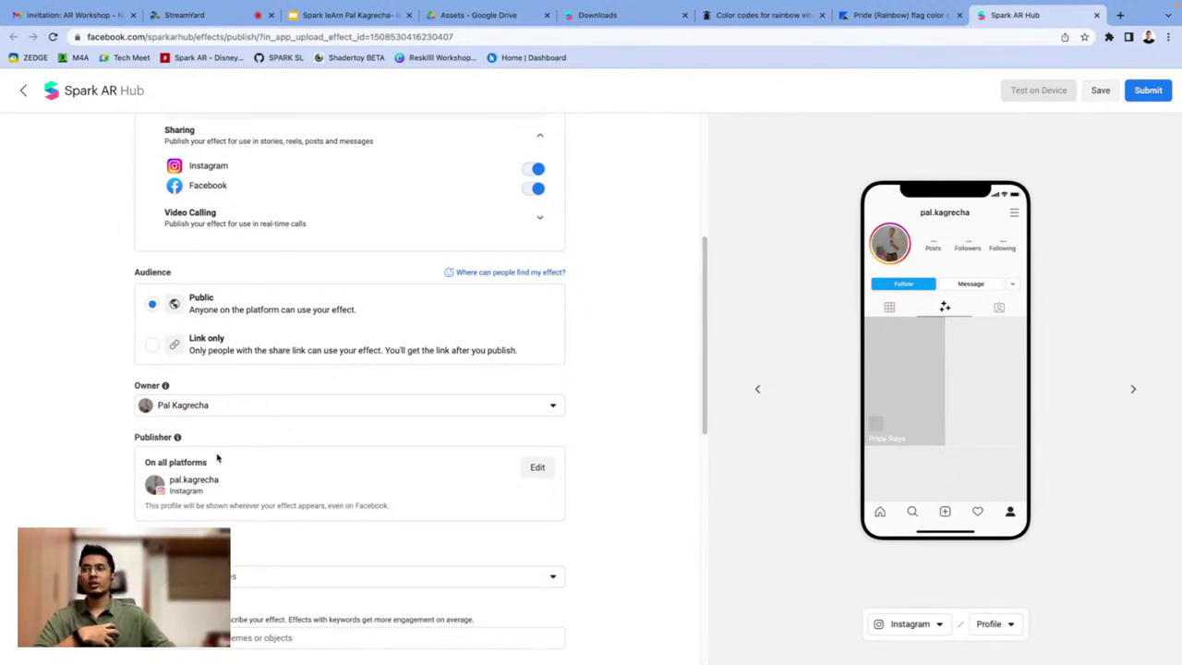
{"action": "left_click", "coordinate": [536, 468]}
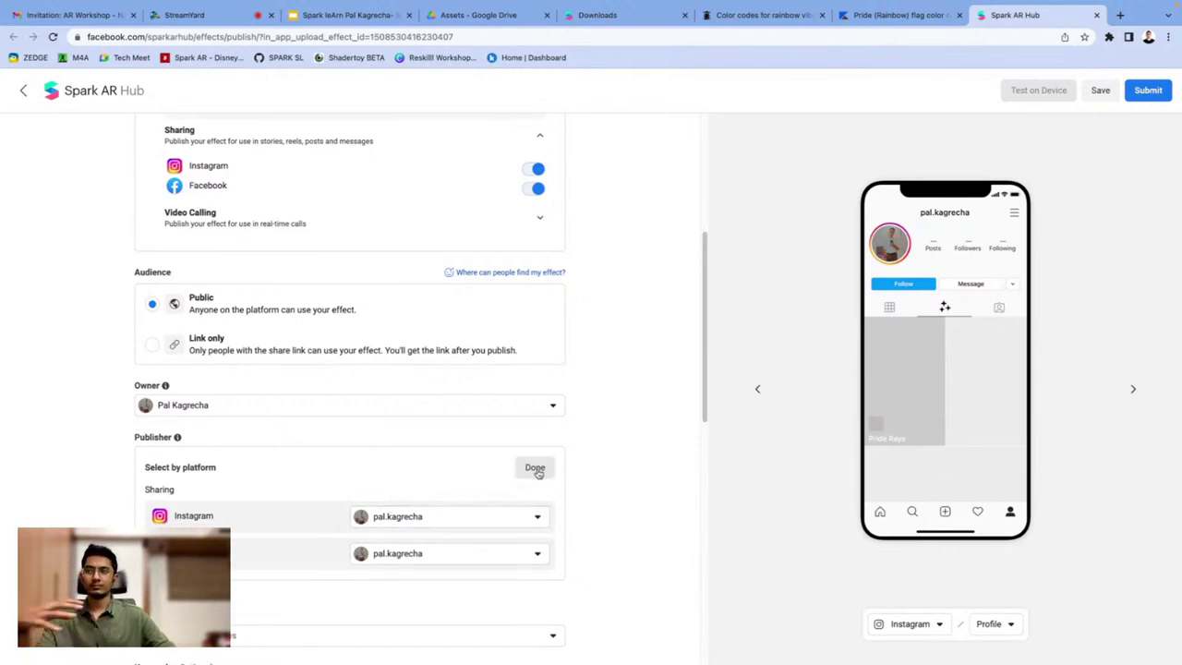
{"action": "left_click", "coordinate": [535, 467]}
{"action": "scroll", "coordinate": [317, 544], "scroll_direction": "down", "scroll_amount": 1}
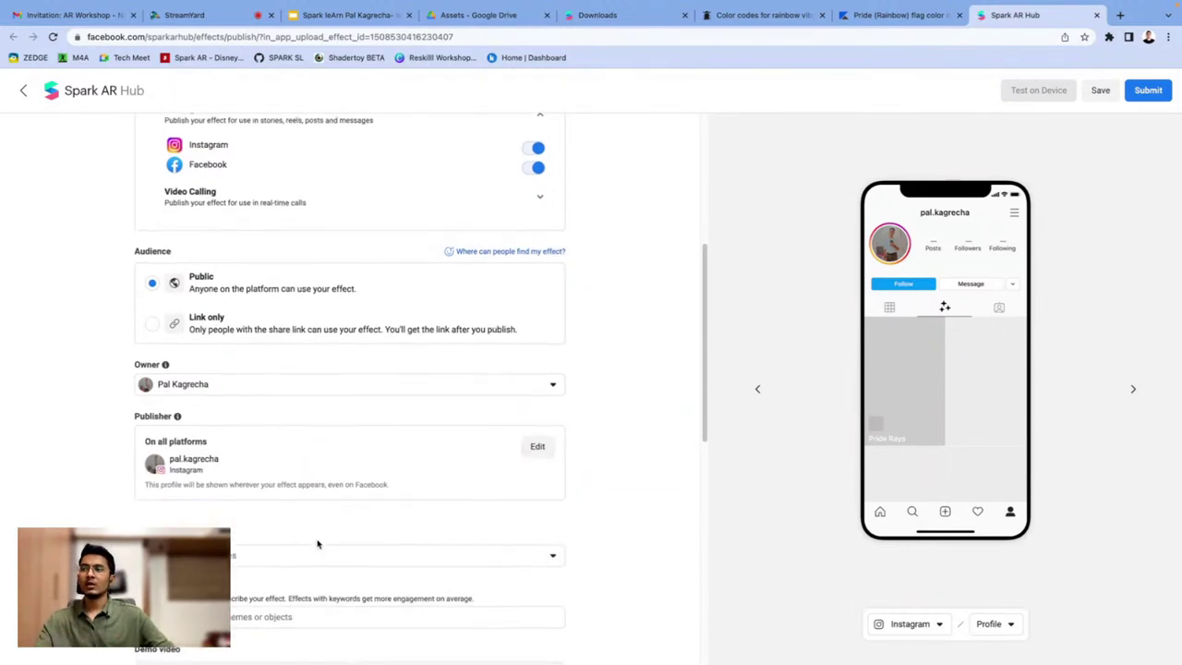
Assign the Immersive and Selfies categories to the effect, looking through the remaining categories before closing the list
{"action": "scroll", "coordinate": [277, 480], "scroll_direction": "down", "scroll_amount": 2}
{"action": "left_click", "coordinate": [248, 447]}
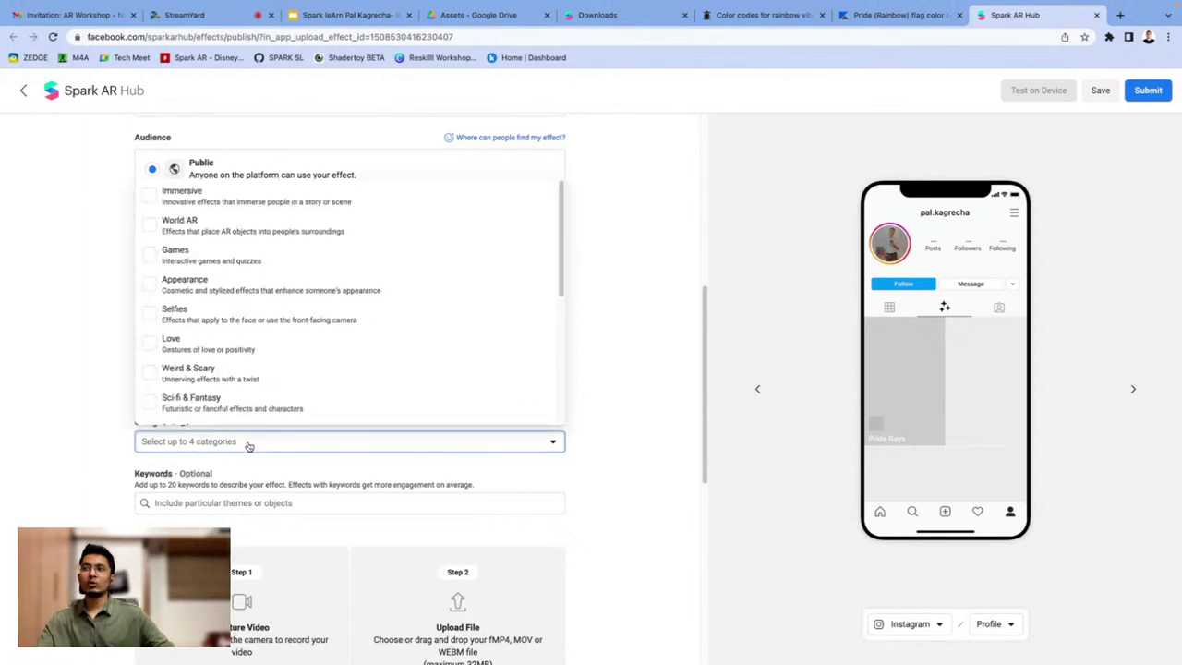
{"action": "left_click", "coordinate": [201, 203]}
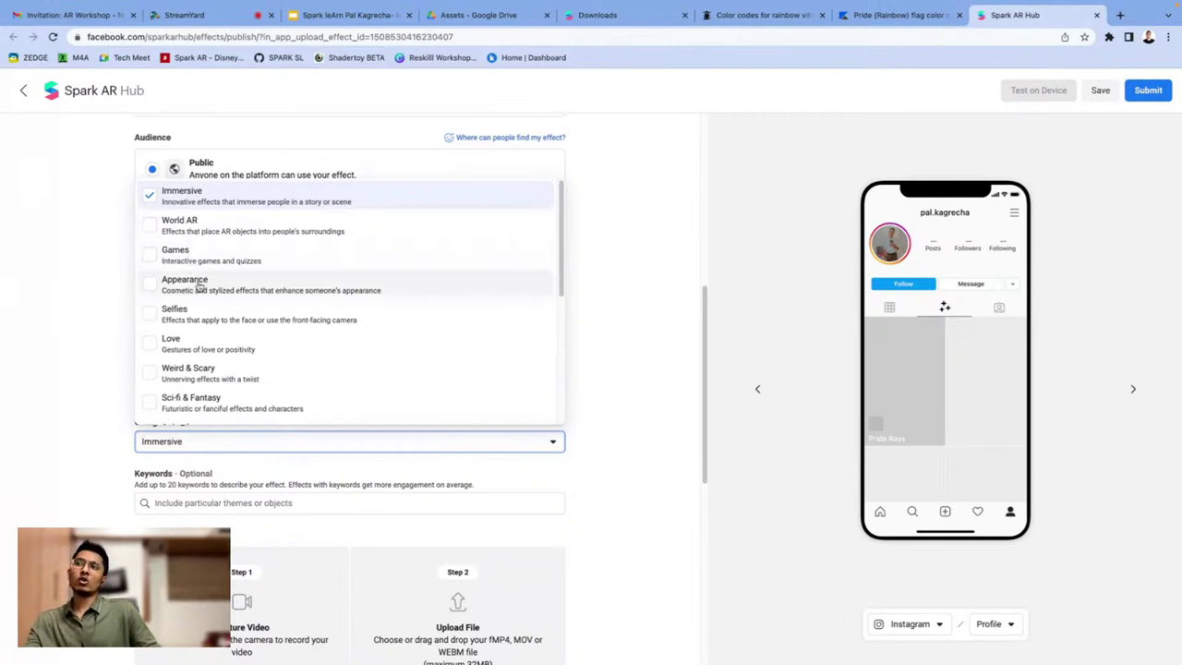
{"action": "left_click", "coordinate": [249, 319]}
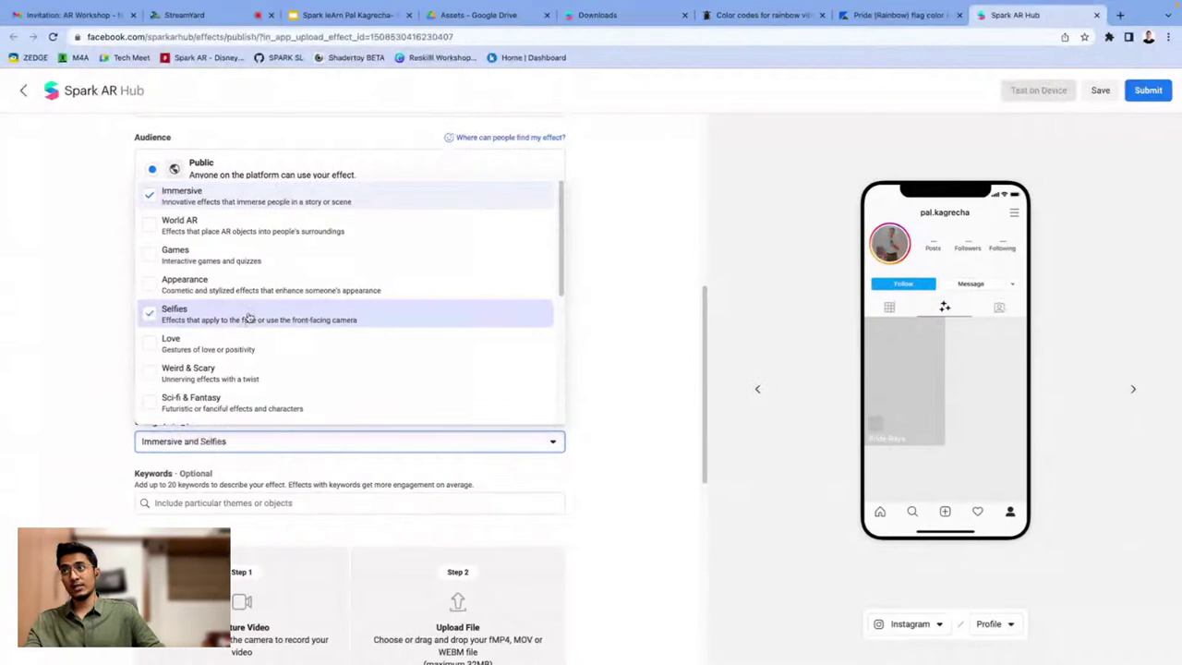
{"action": "scroll", "coordinate": [246, 318], "scroll_direction": "down", "scroll_amount": 1}
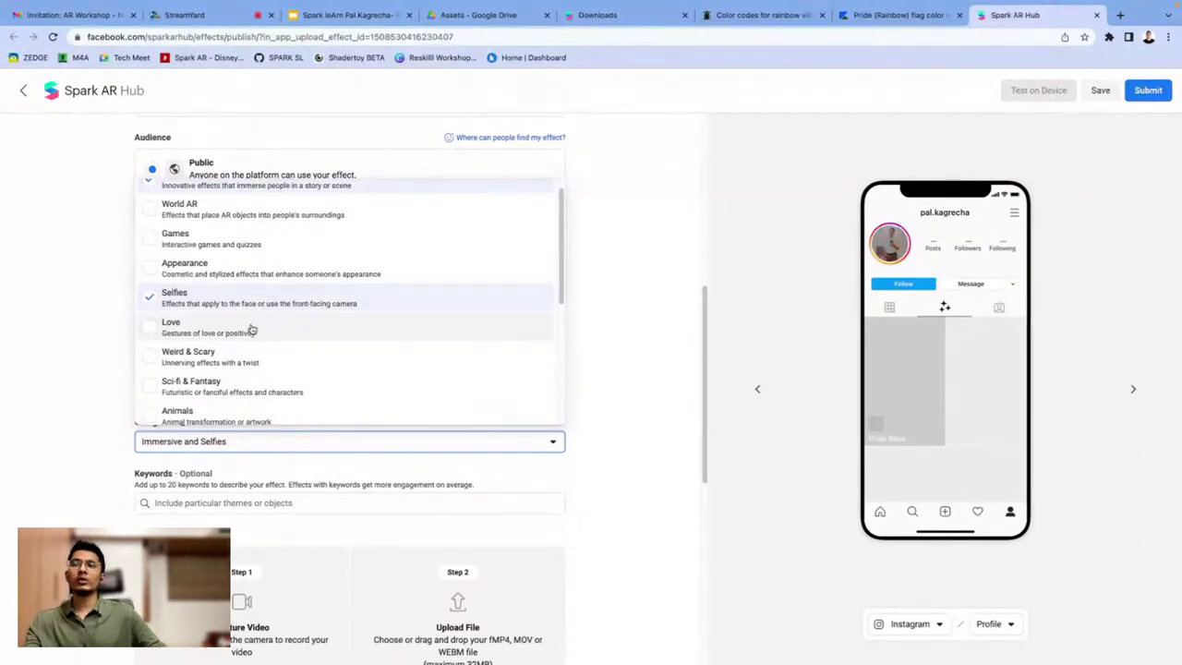
{"action": "scroll", "coordinate": [250, 327], "scroll_direction": "down", "scroll_amount": 1}
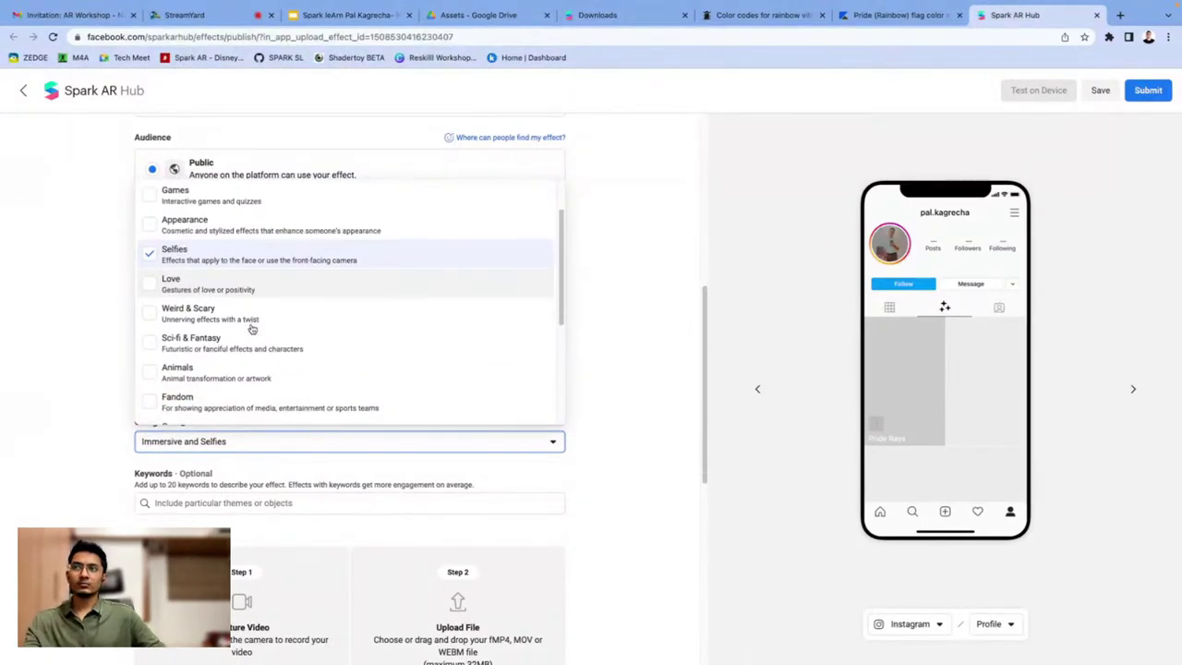
{"action": "scroll", "coordinate": [251, 330], "scroll_direction": "down", "scroll_amount": 1}
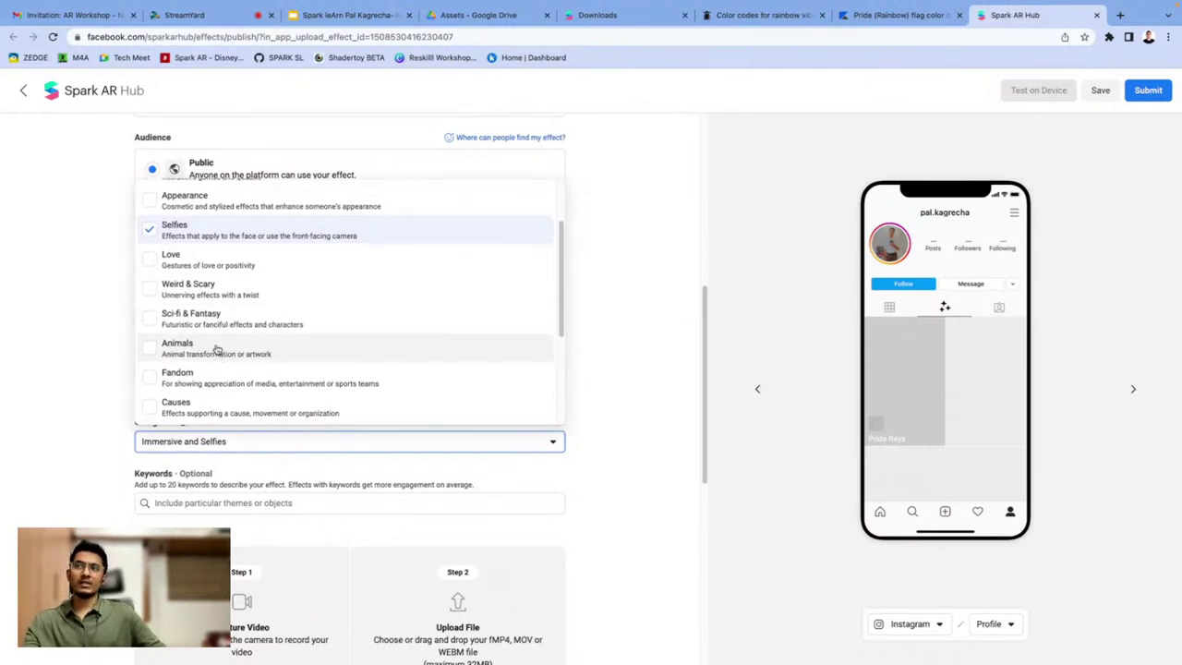
{"action": "scroll", "coordinate": [217, 343], "scroll_direction": "down", "scroll_amount": 2}
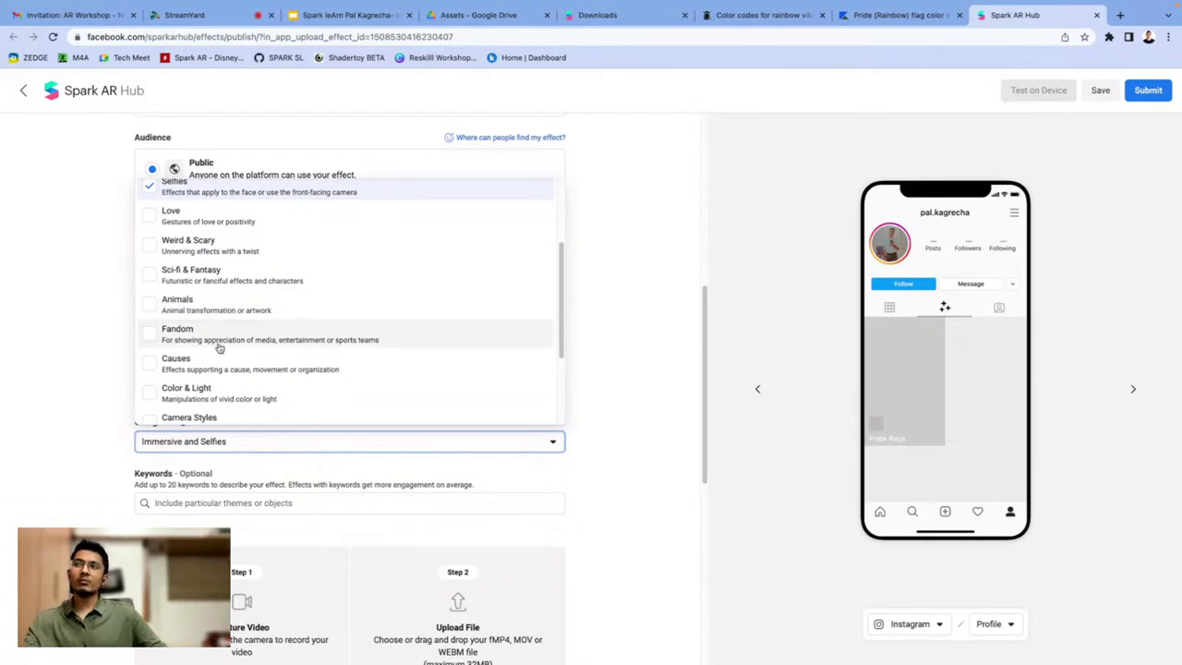
{"action": "scroll", "coordinate": [219, 362], "scroll_direction": "down", "scroll_amount": 2}
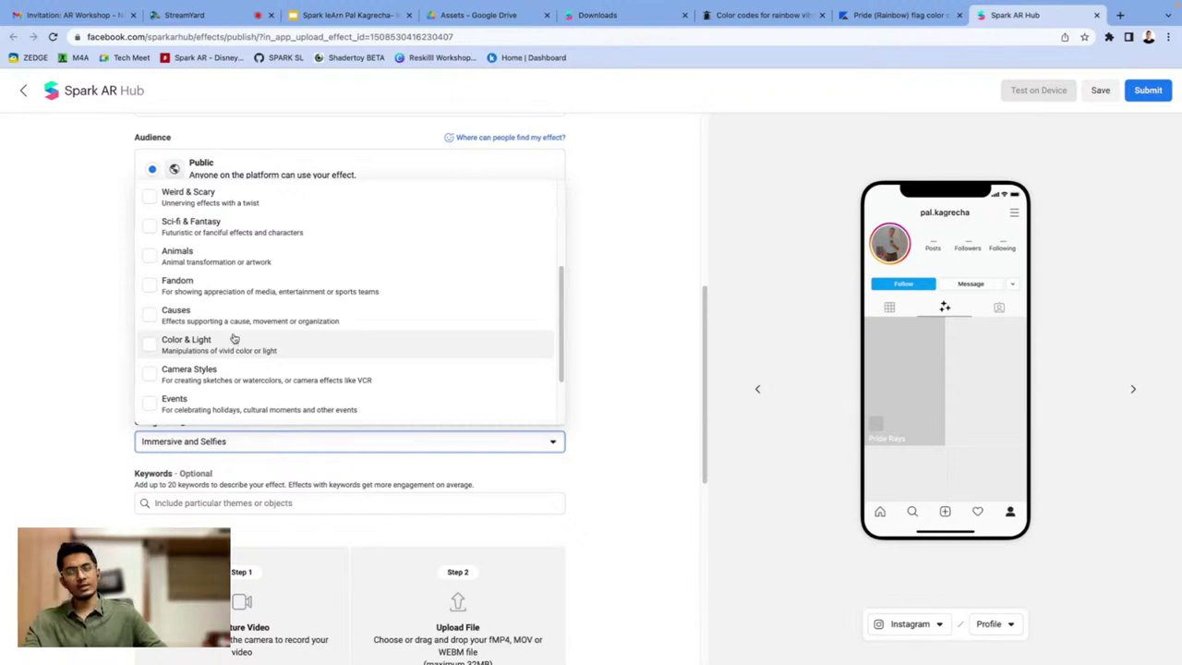
{"action": "scroll", "coordinate": [233, 344], "scroll_direction": "down", "scroll_amount": 4}
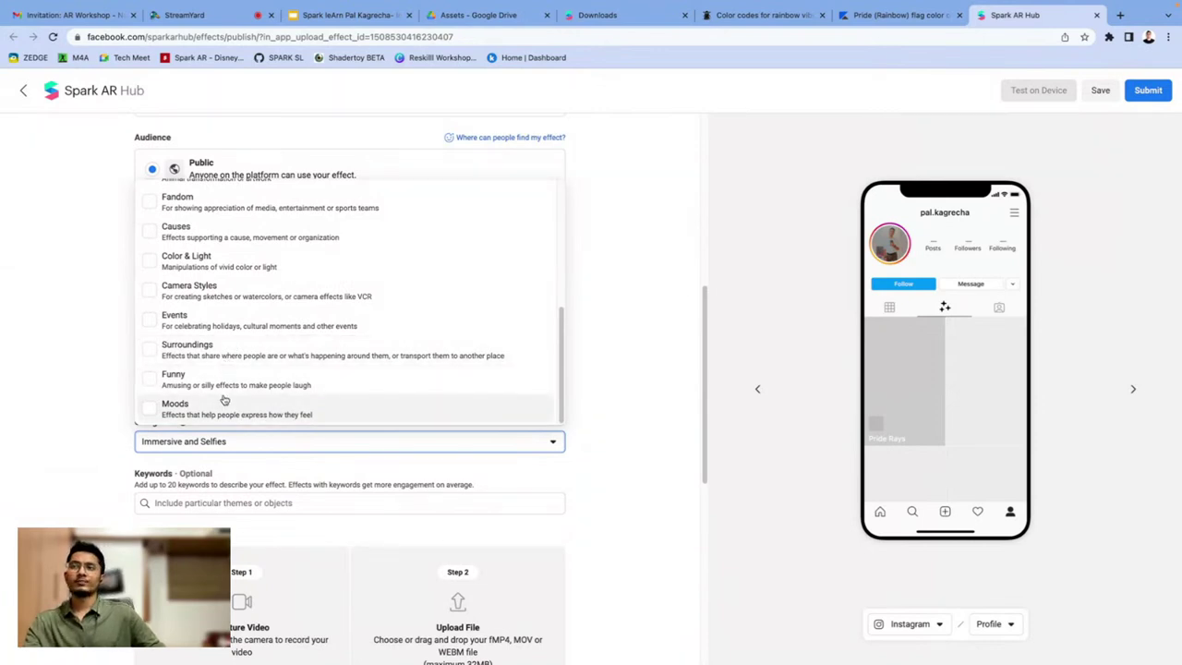
{"action": "left_click", "coordinate": [119, 372]}
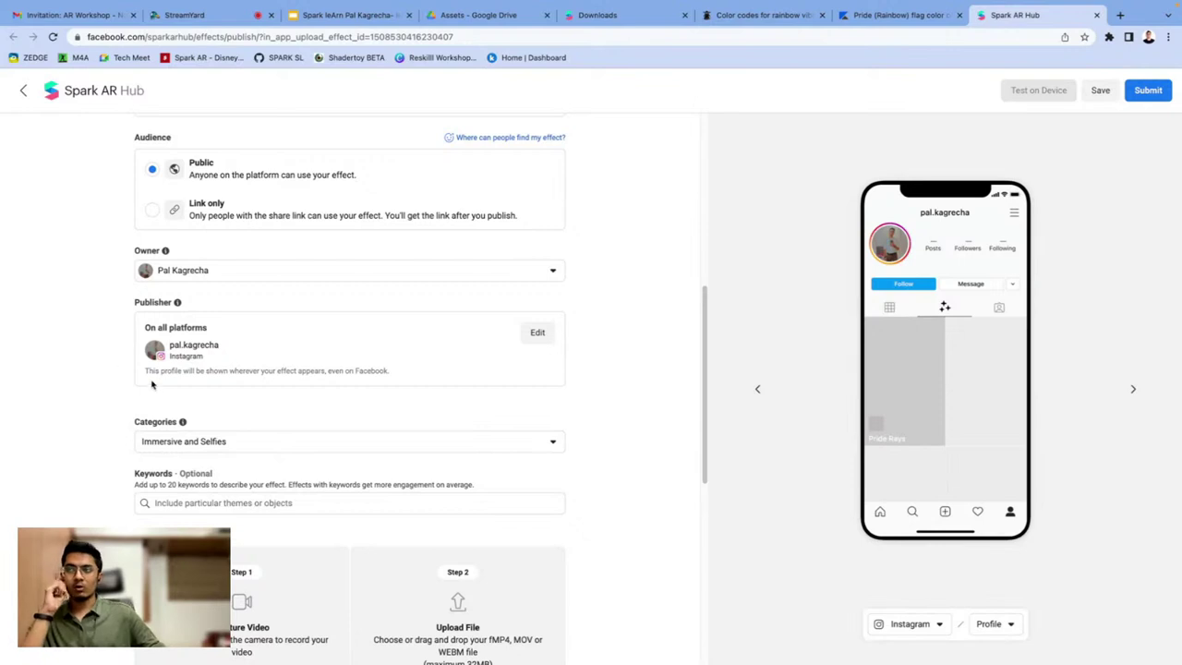
Review the form through the keywords, demo video, icon and collaborators sections, and save the effect as a draft
{"action": "scroll", "coordinate": [190, 427], "scroll_direction": "down", "scroll_amount": 1}
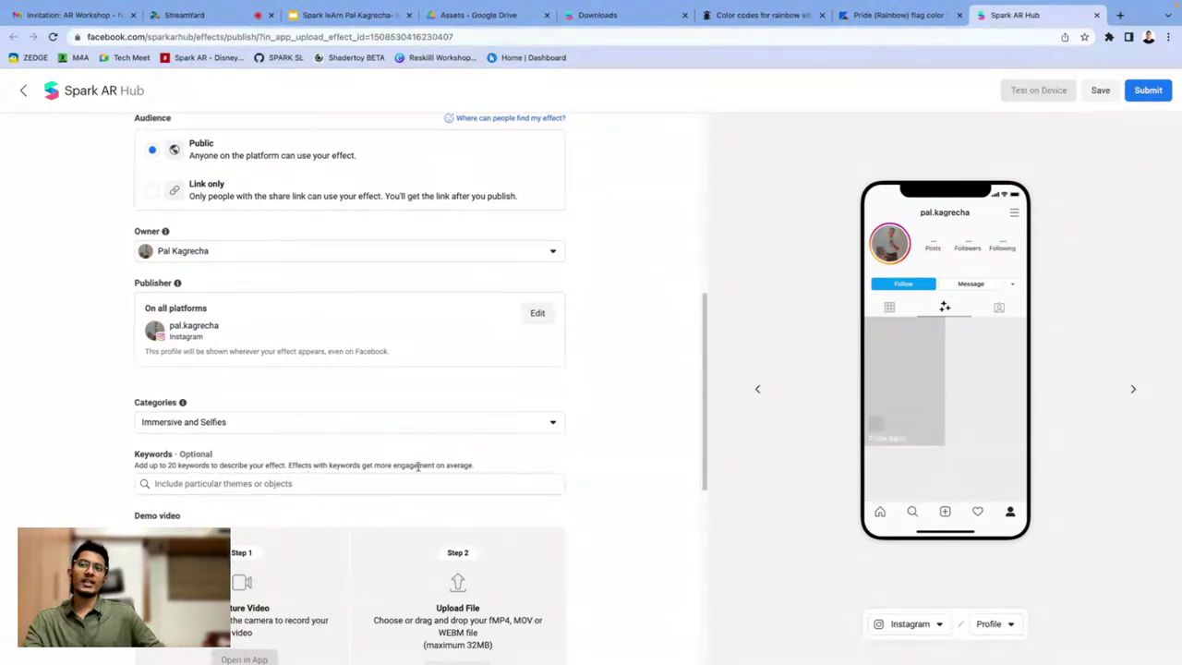
{"action": "scroll", "coordinate": [417, 482], "scroll_direction": "down", "scroll_amount": 1}
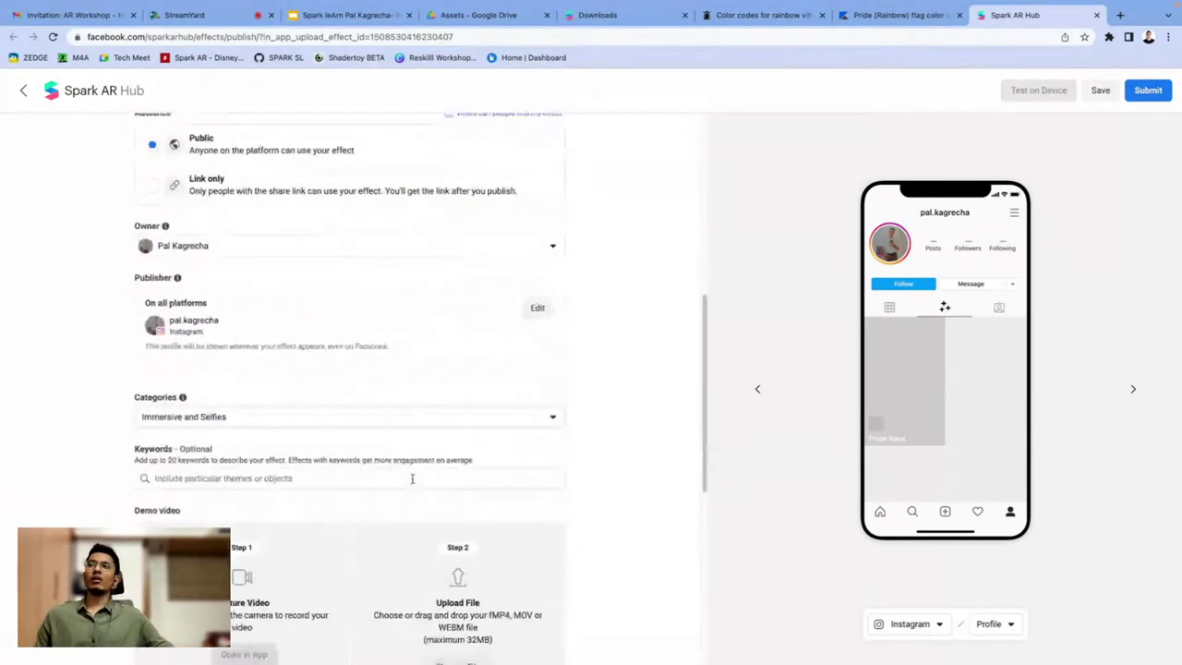
{"action": "scroll", "coordinate": [295, 449], "scroll_direction": "up", "scroll_amount": 5}
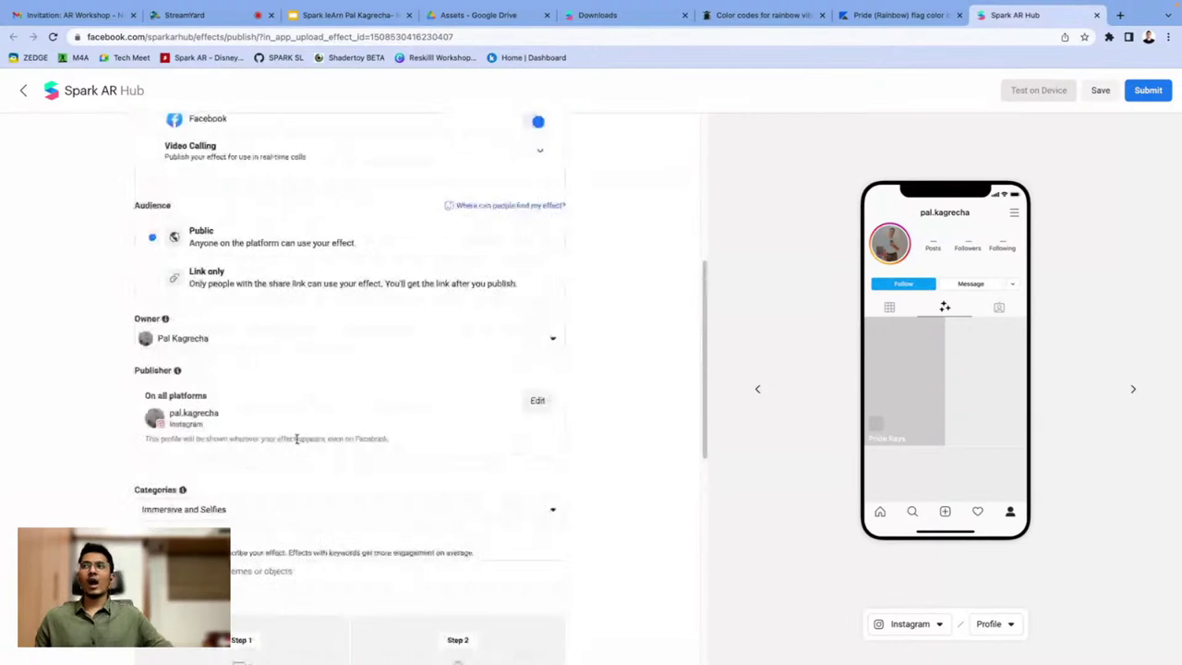
{"action": "scroll", "coordinate": [239, 213], "scroll_direction": "down", "scroll_amount": 5}
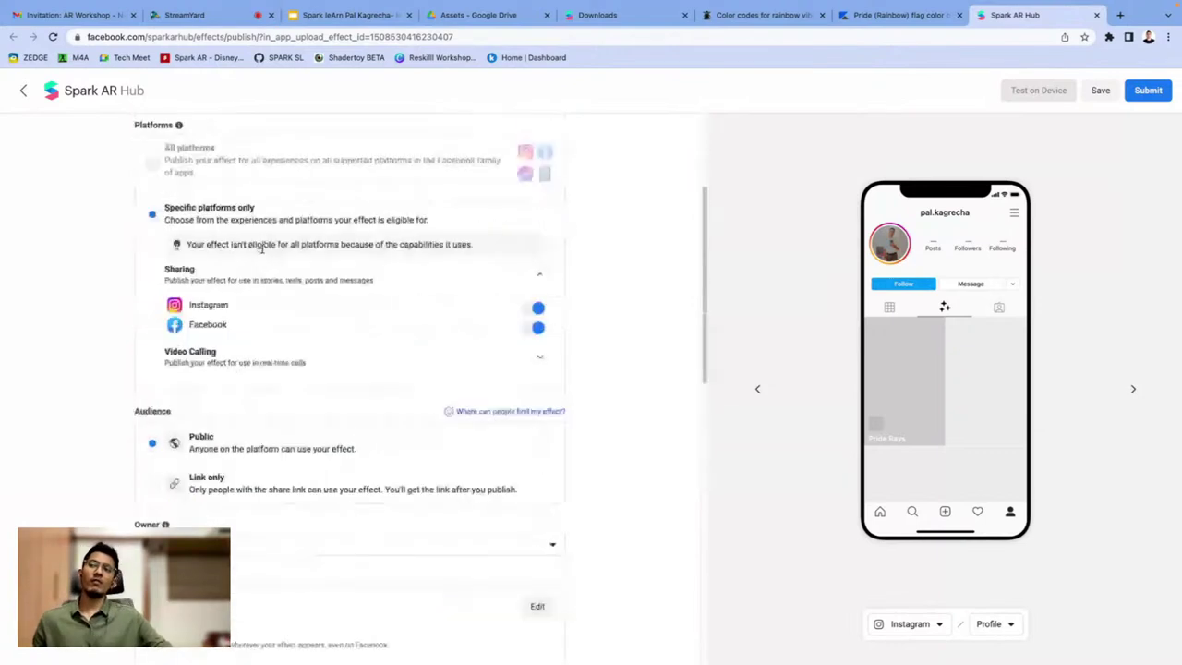
{"action": "scroll", "coordinate": [236, 332], "scroll_direction": "down", "scroll_amount": 1}
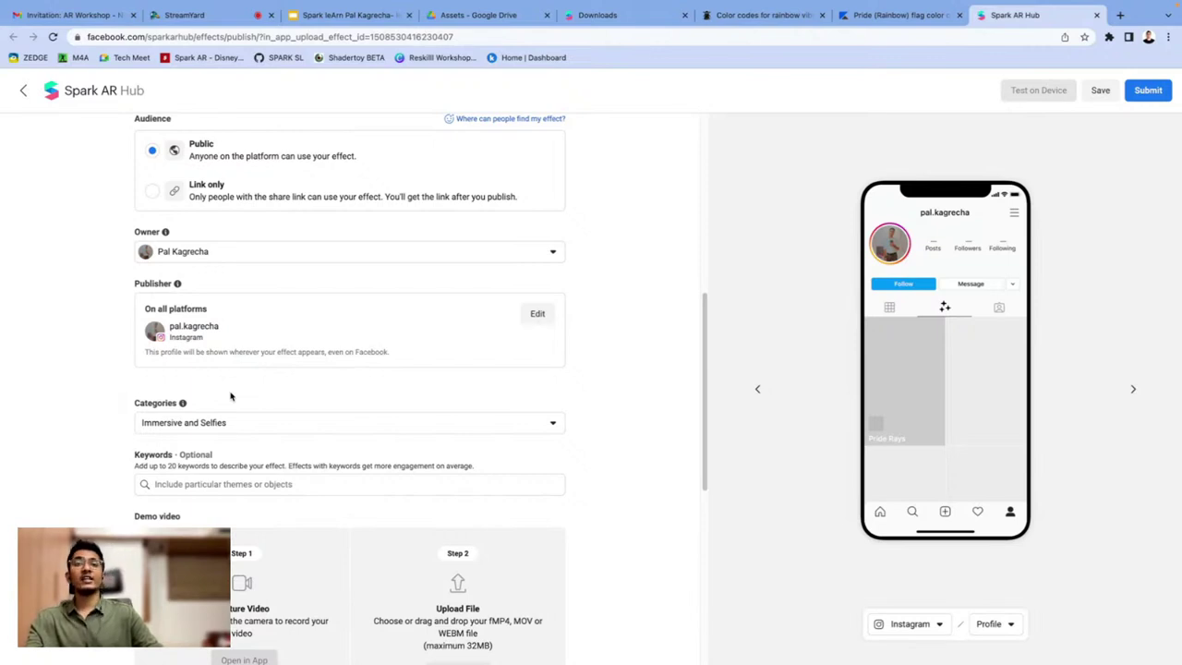
{"action": "scroll", "coordinate": [231, 396], "scroll_direction": "down", "scroll_amount": 5}
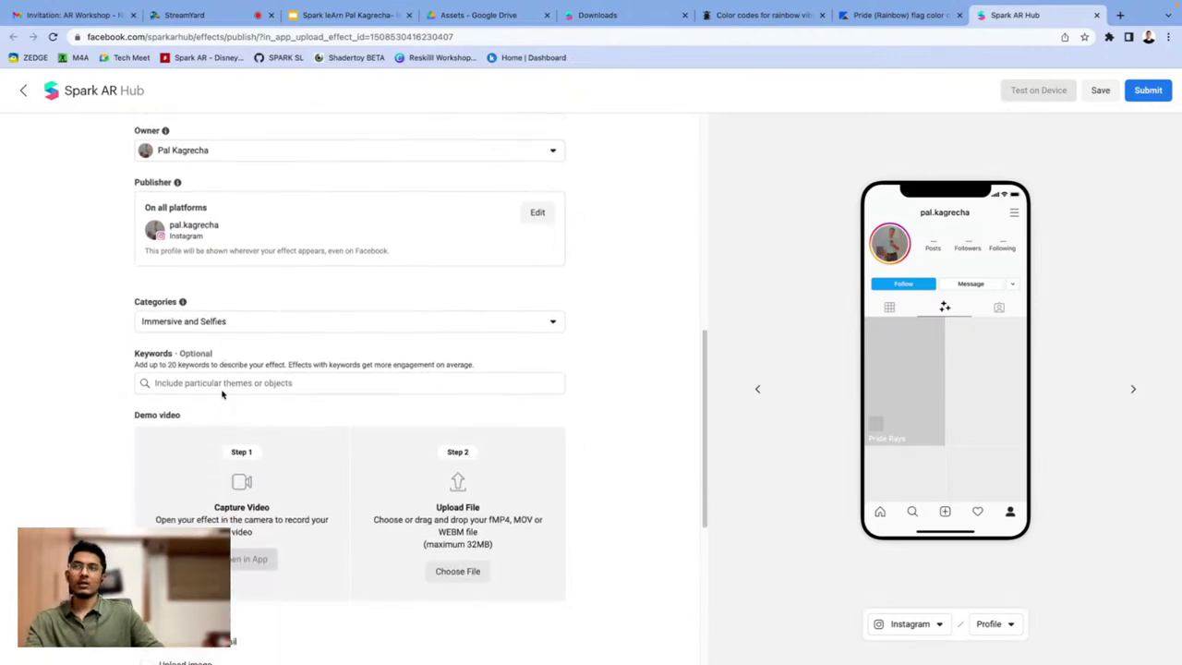
{"action": "scroll", "coordinate": [221, 395], "scroll_direction": "down", "scroll_amount": 2}
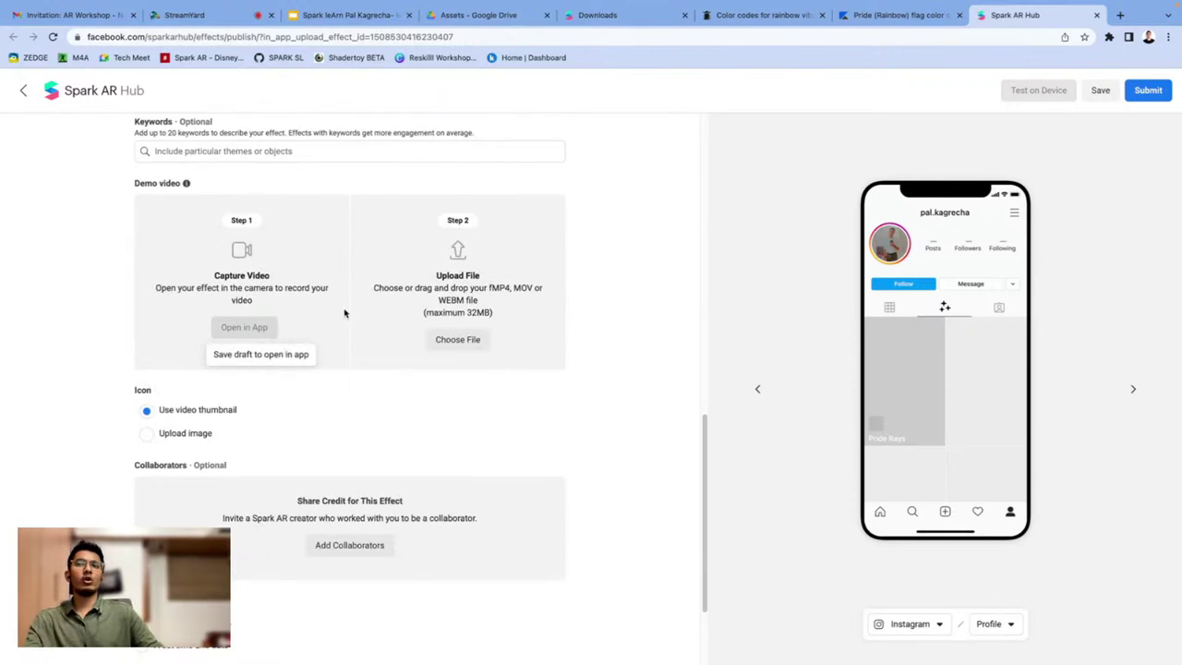
{"action": "left_click", "coordinate": [1100, 90]}
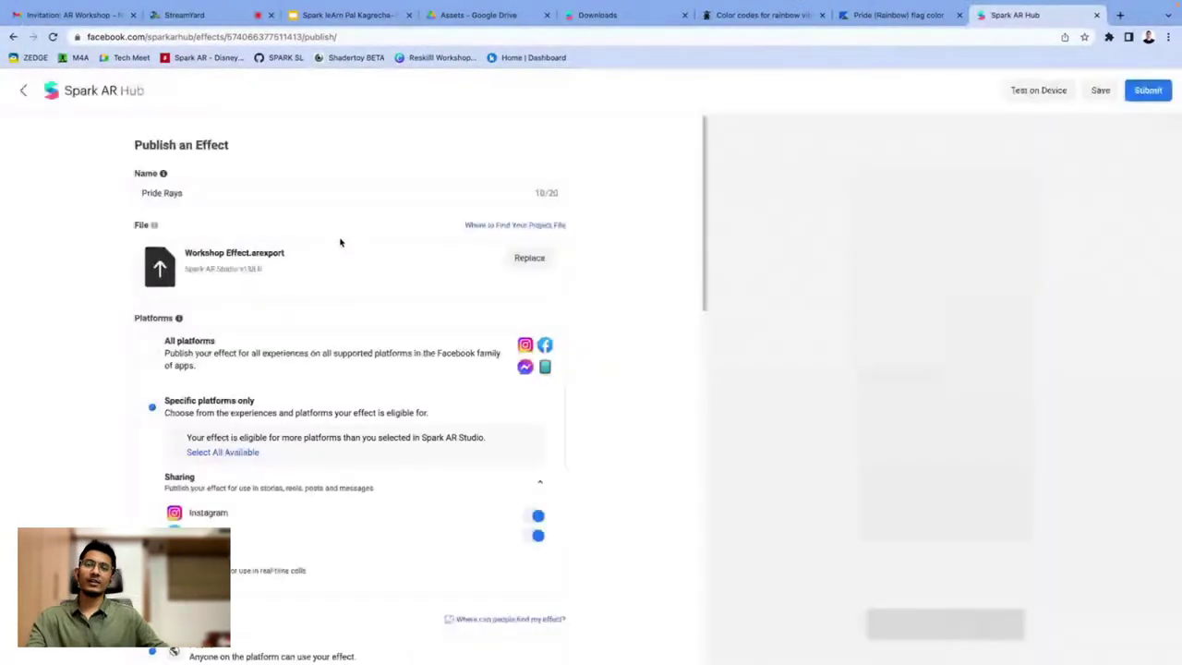
Review the publishing form down to the demo video and icon sections, and check the Test on Device notification and link options
{"action": "scroll", "coordinate": [359, 263], "scroll_direction": "down", "scroll_amount": 7}
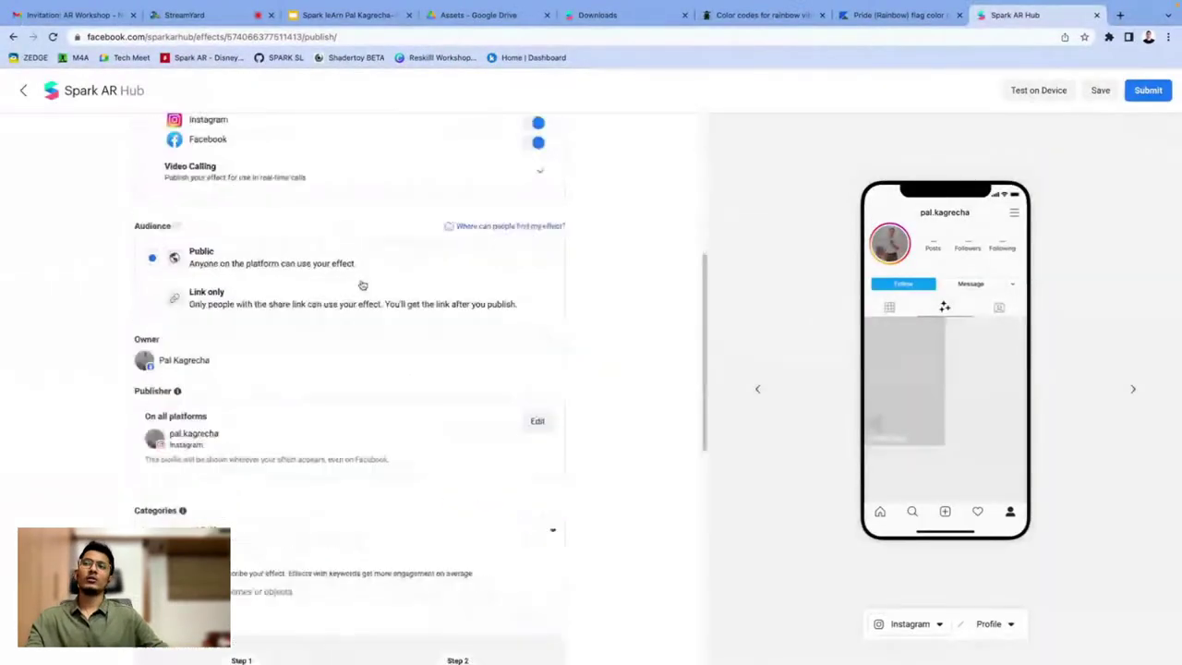
{"action": "scroll", "coordinate": [362, 284], "scroll_direction": "down", "scroll_amount": 2}
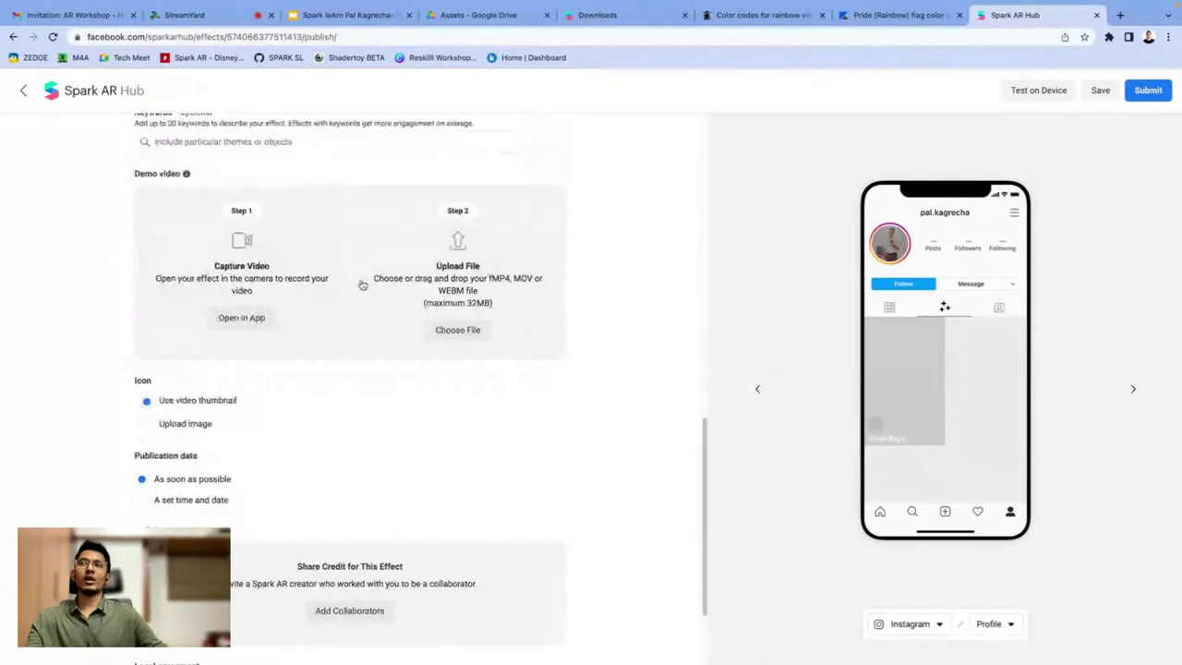
{"action": "scroll", "coordinate": [361, 283], "scroll_direction": "up", "scroll_amount": 3}
{"action": "scroll", "coordinate": [338, 316], "scroll_direction": "down", "scroll_amount": 1}
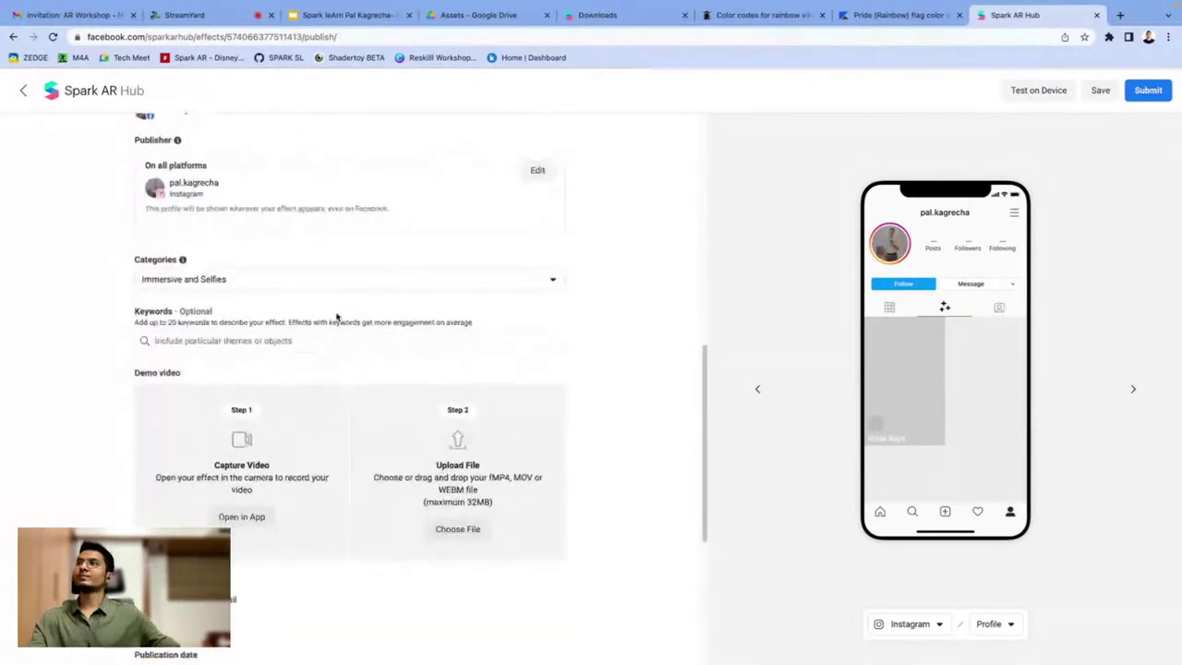
{"action": "scroll", "coordinate": [317, 327], "scroll_direction": "down", "scroll_amount": 1}
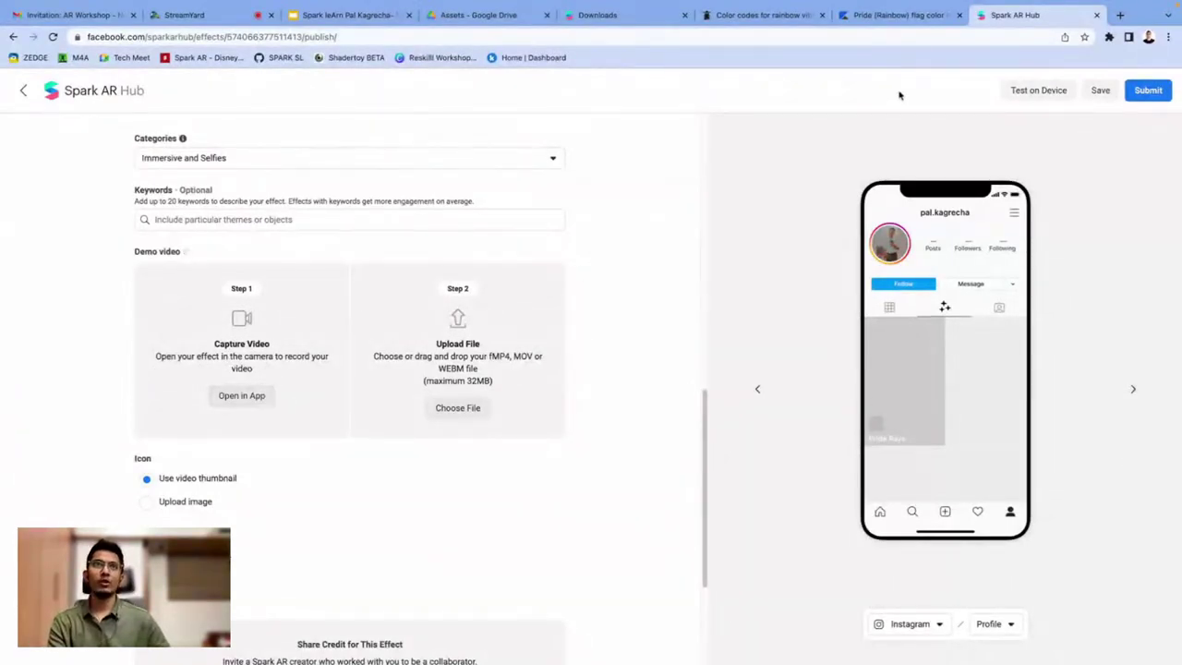
{"action": "left_click", "coordinate": [1053, 96]}
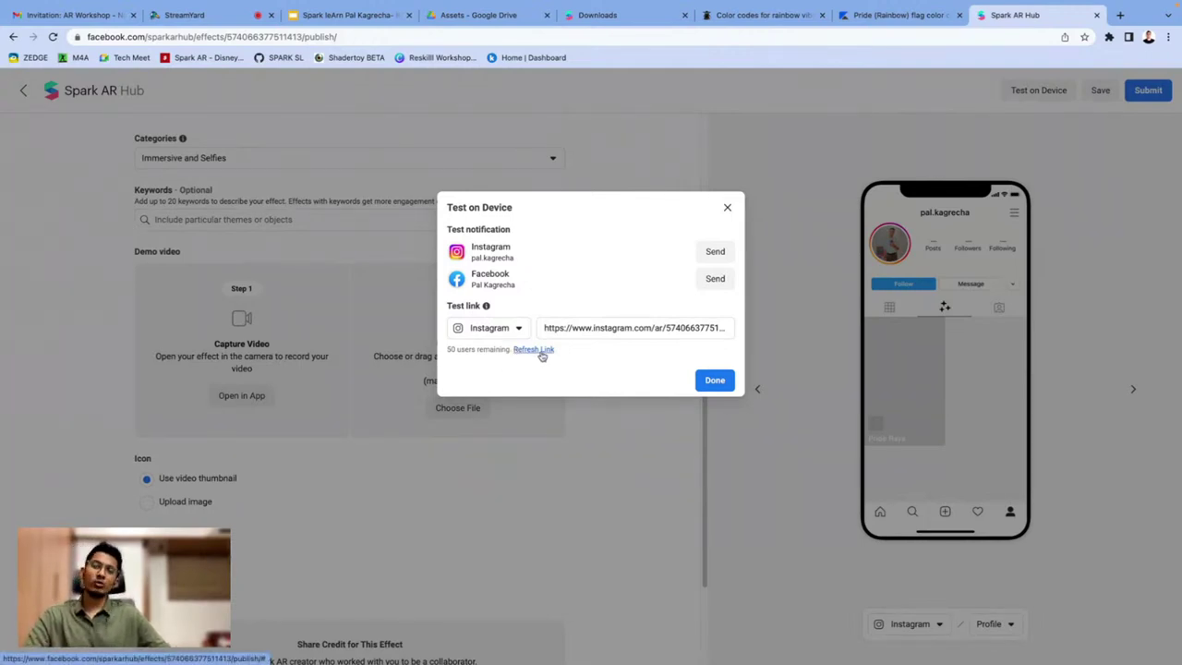
{"action": "left_click", "coordinate": [716, 381]}
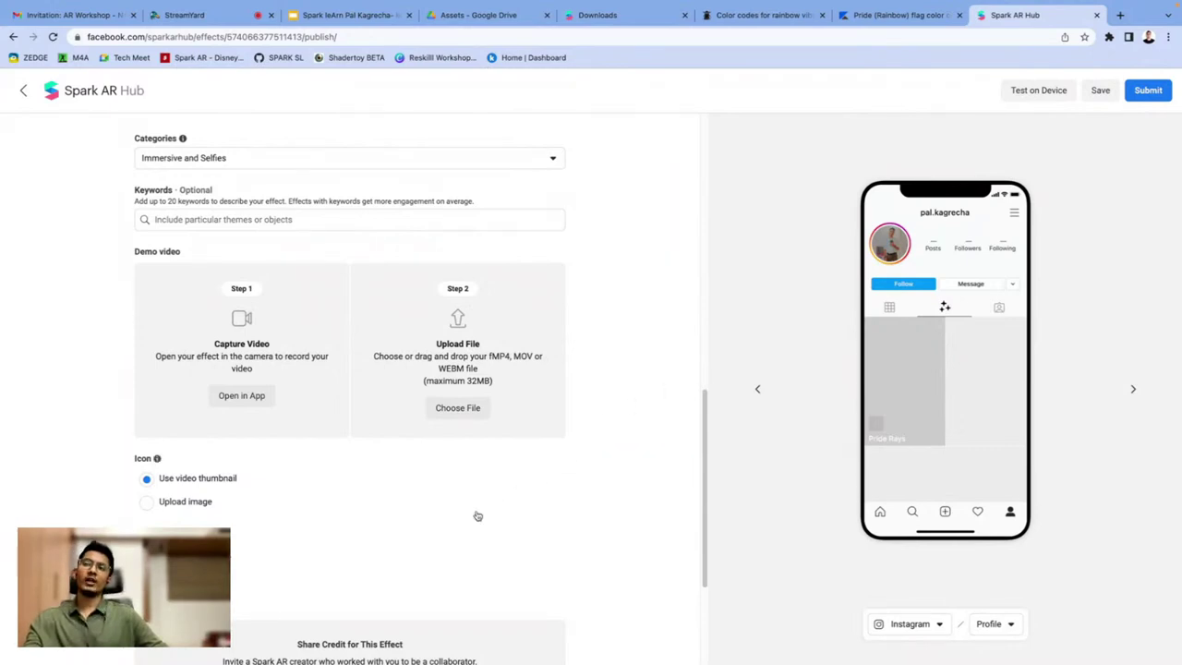
Look over the demo video section and switch the effect's icon option to Upload image
{"action": "scroll", "coordinate": [477, 510], "scroll_direction": "down", "scroll_amount": 3}
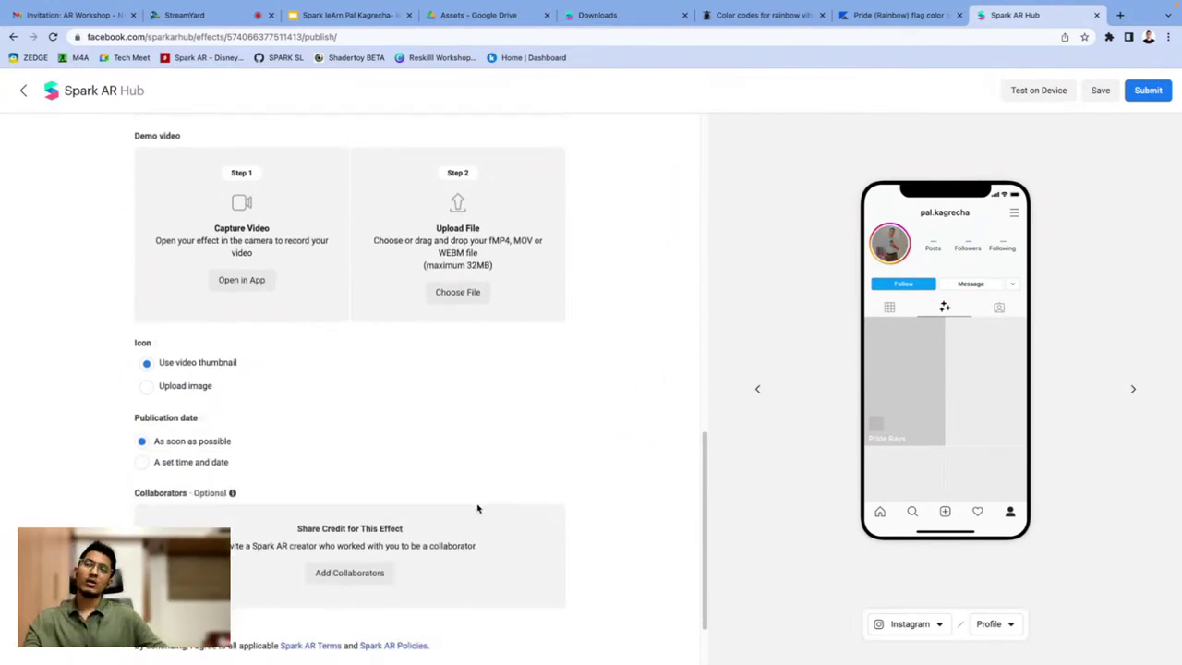
{"action": "scroll", "coordinate": [478, 510], "scroll_direction": "down", "scroll_amount": 1}
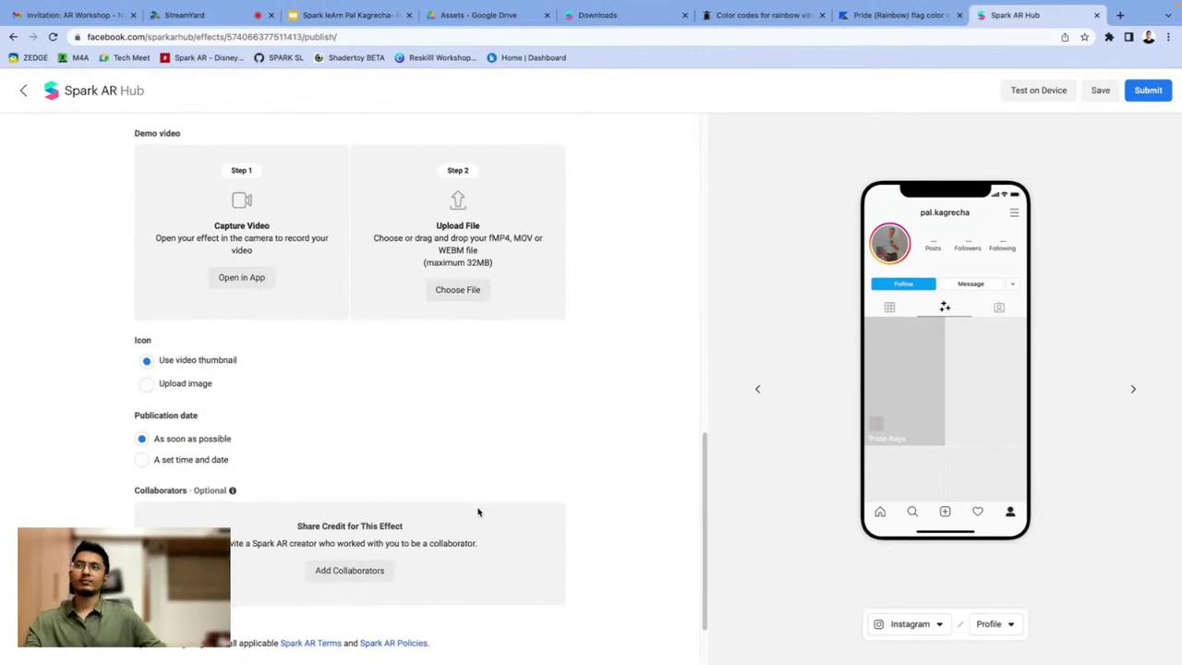
{"action": "scroll", "coordinate": [477, 512], "scroll_direction": "up", "scroll_amount": 5}
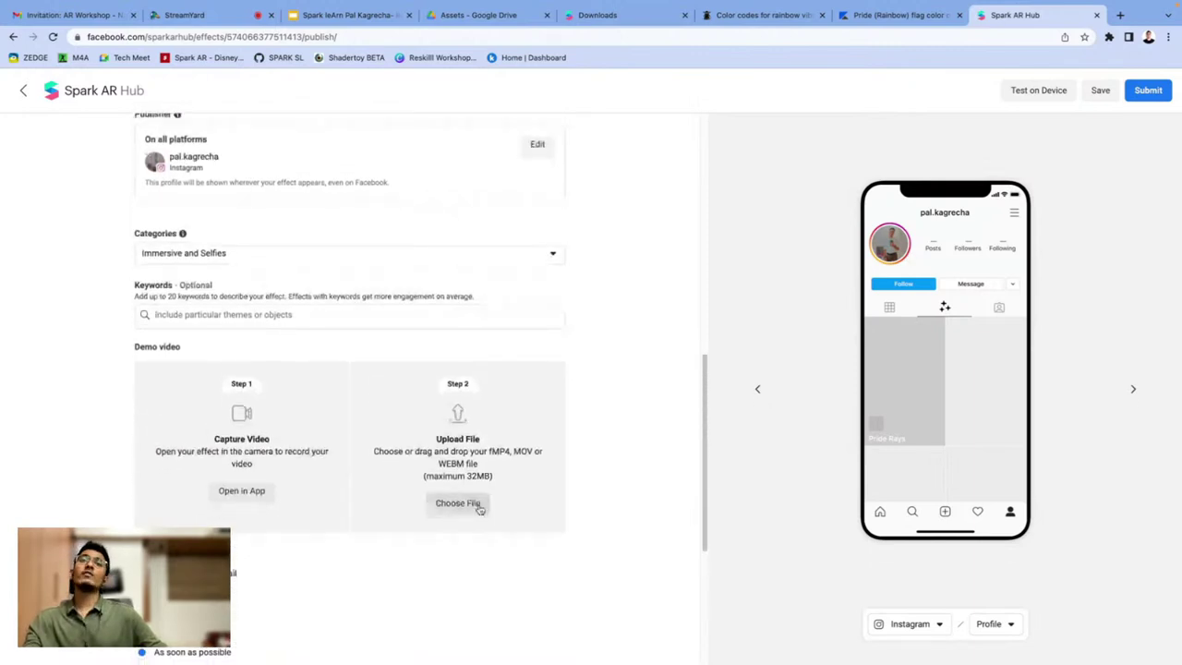
{"action": "scroll", "coordinate": [479, 509], "scroll_direction": "down", "scroll_amount": 1}
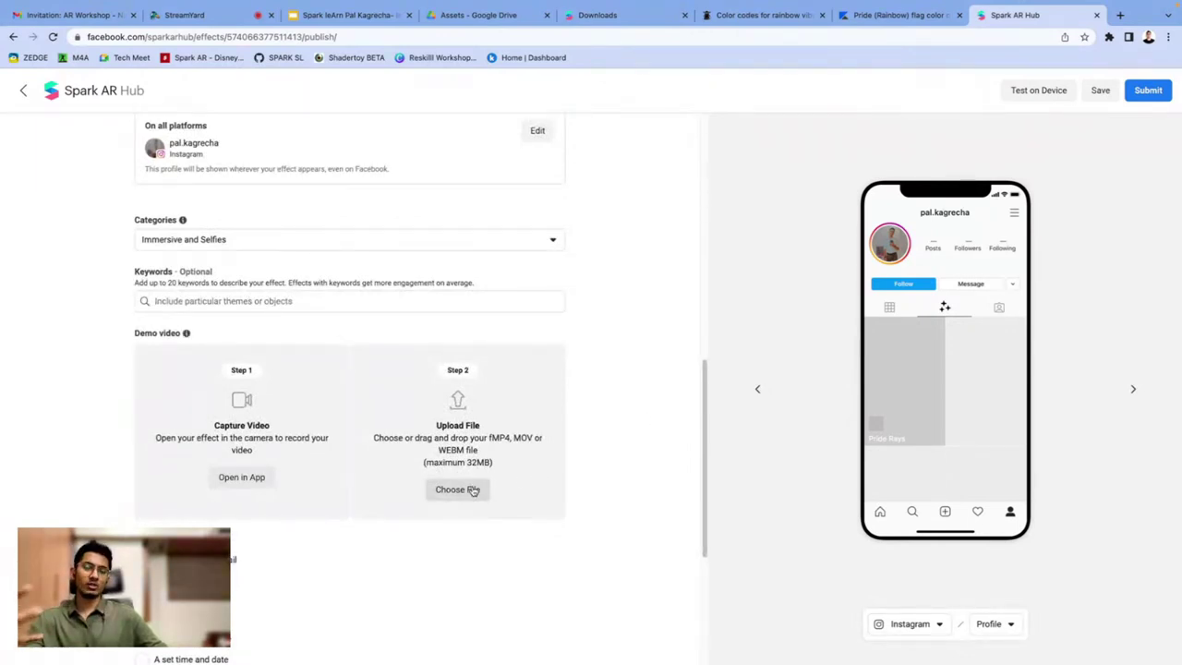
{"action": "scroll", "coordinate": [473, 490], "scroll_direction": "down", "scroll_amount": 3}
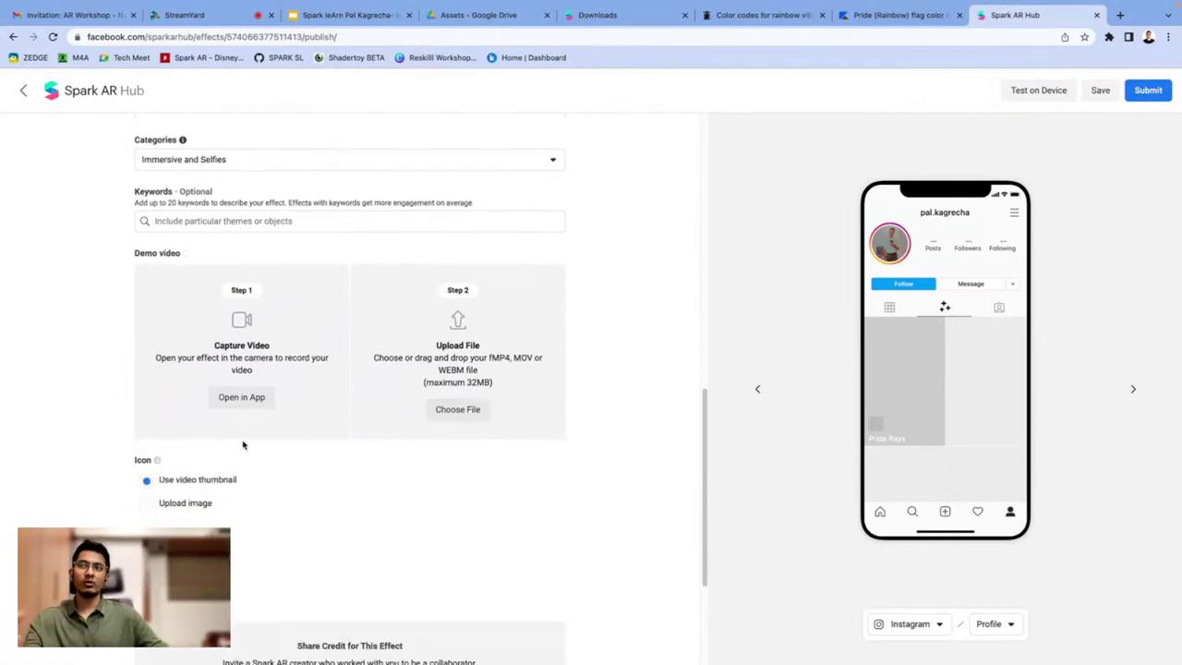
{"action": "scroll", "coordinate": [143, 481], "scroll_direction": "down", "scroll_amount": 1}
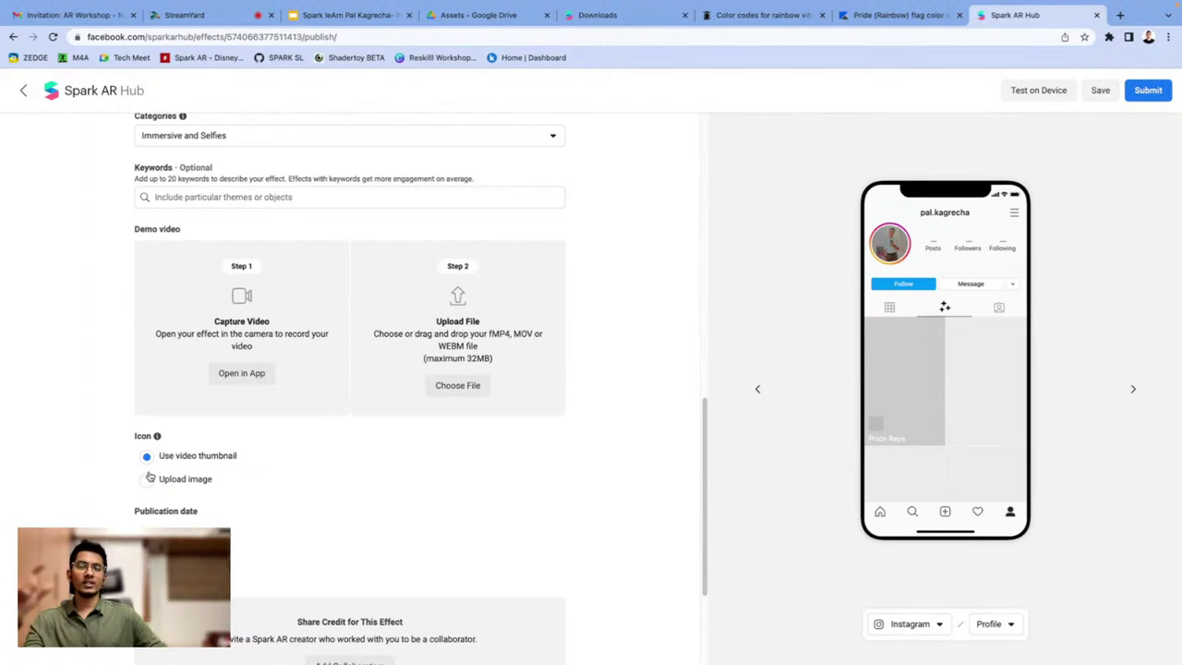
{"action": "left_click", "coordinate": [148, 478]}
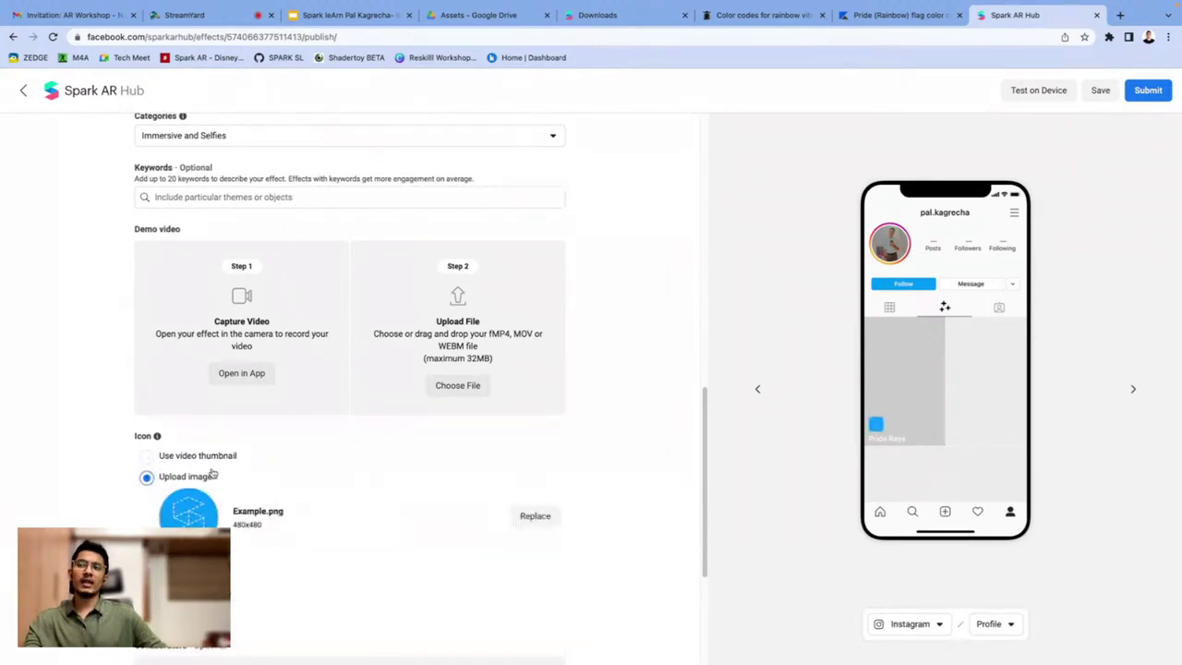
{"action": "scroll", "coordinate": [228, 504], "scroll_direction": "down", "scroll_amount": 2}
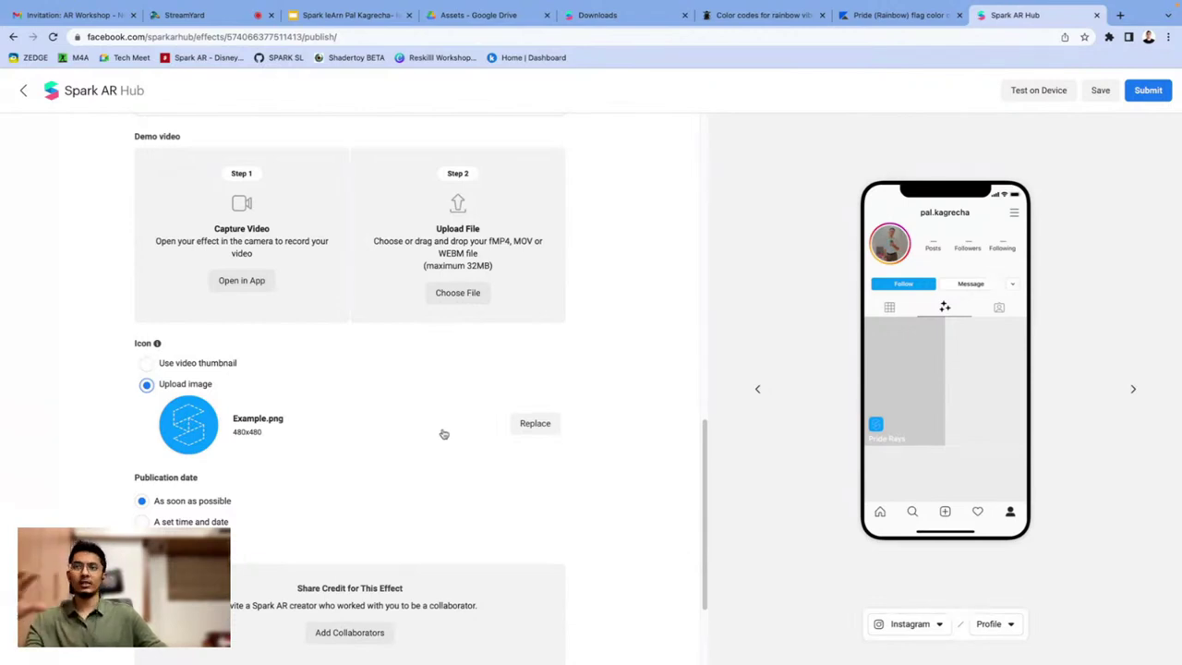
{"action": "scroll", "coordinate": [263, 447], "scroll_direction": "down", "scroll_amount": 1}
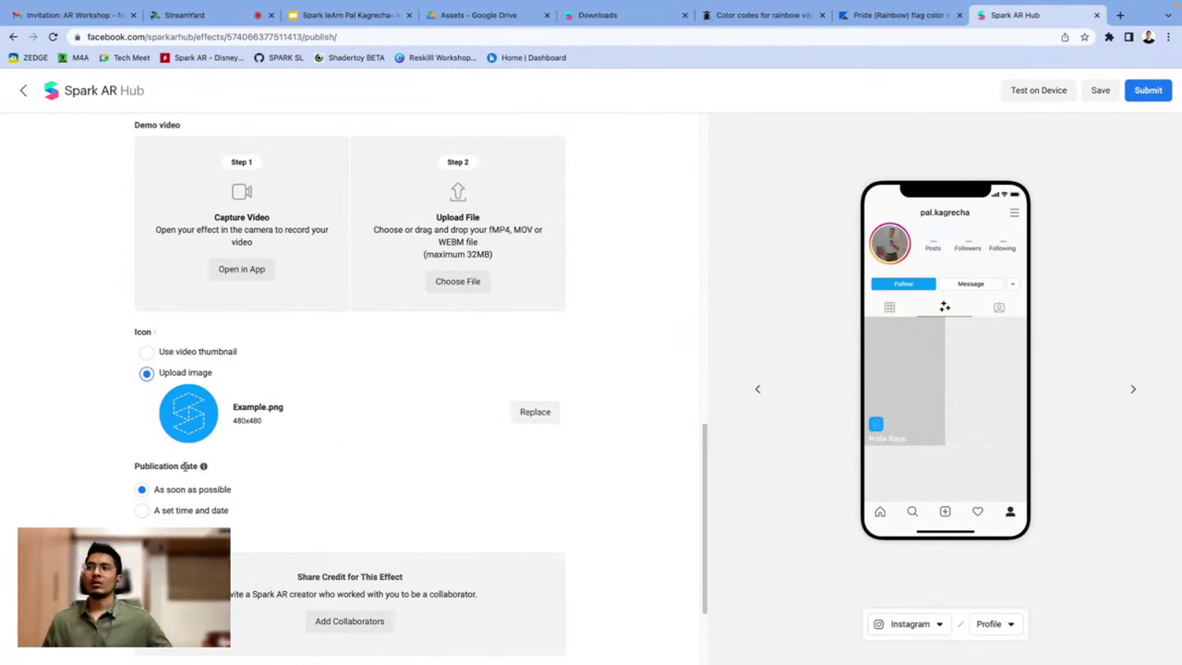
Look at the publication date choices and the collaborator invitation dialog, closing it without inviting anyone
{"action": "scroll", "coordinate": [180, 480], "scroll_direction": "down", "scroll_amount": 2}
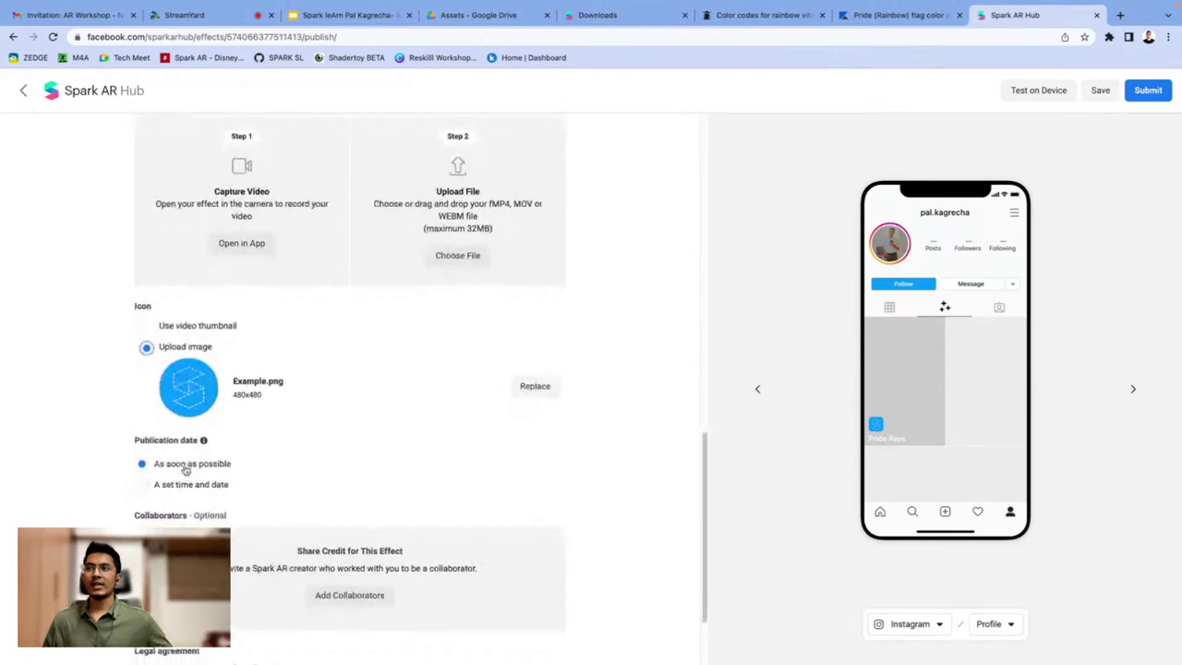
{"action": "scroll", "coordinate": [185, 470], "scroll_direction": "down", "scroll_amount": 1}
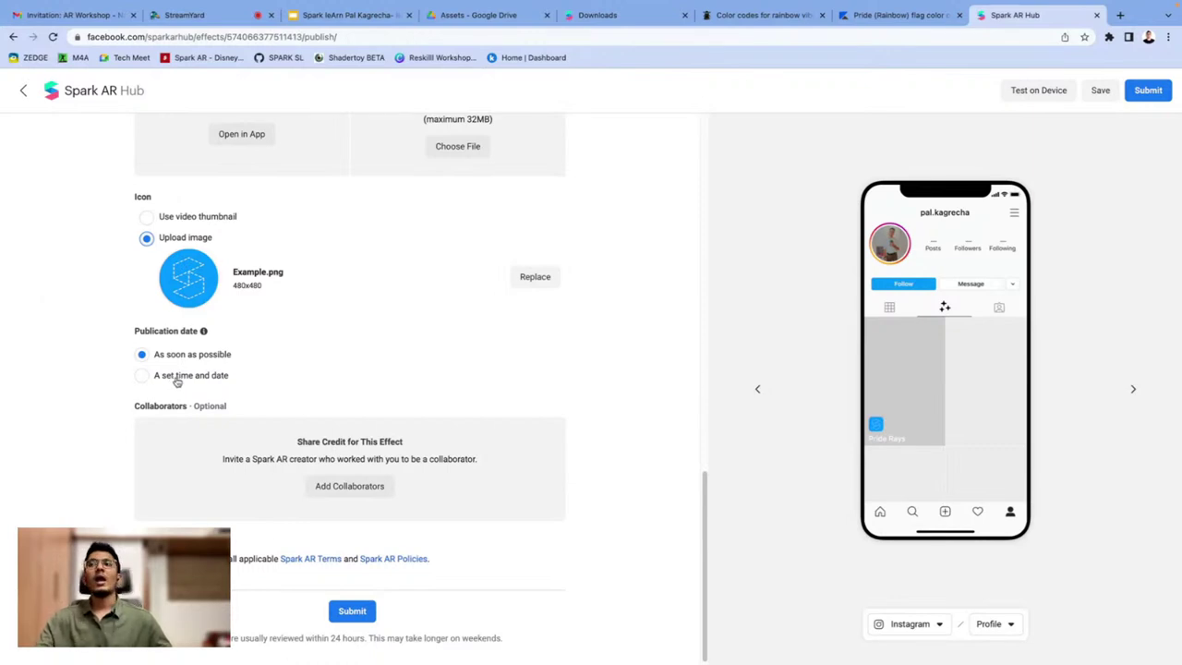
{"action": "scroll", "coordinate": [175, 380], "scroll_direction": "down", "scroll_amount": 1}
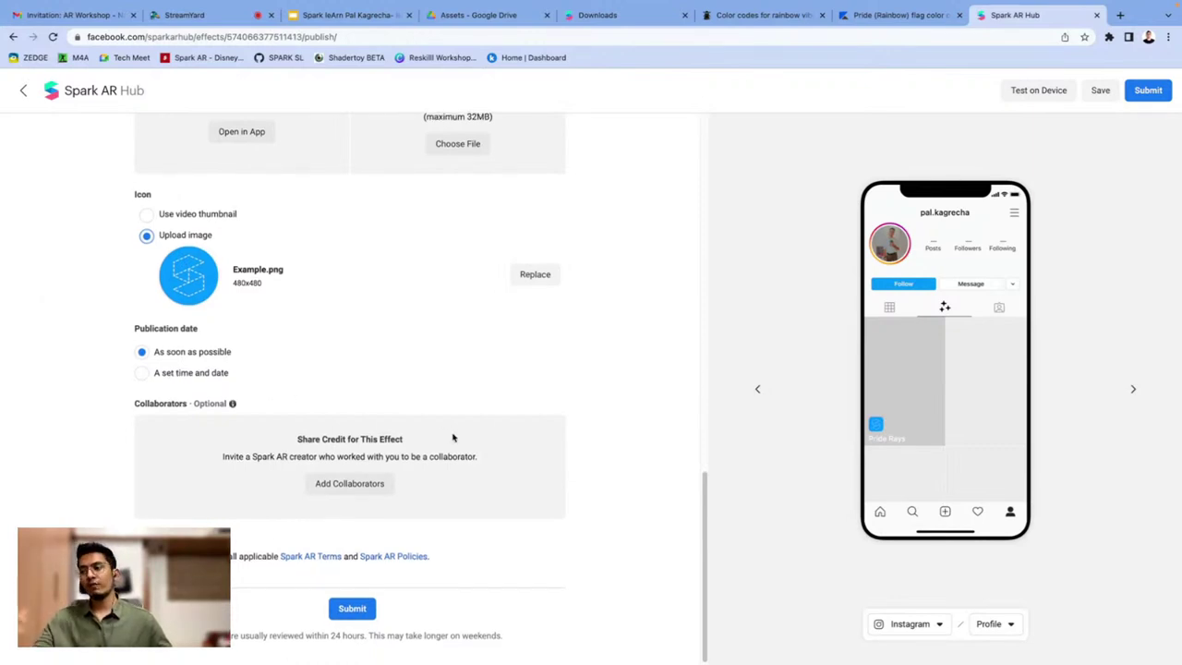
{"action": "left_click", "coordinate": [373, 487]}
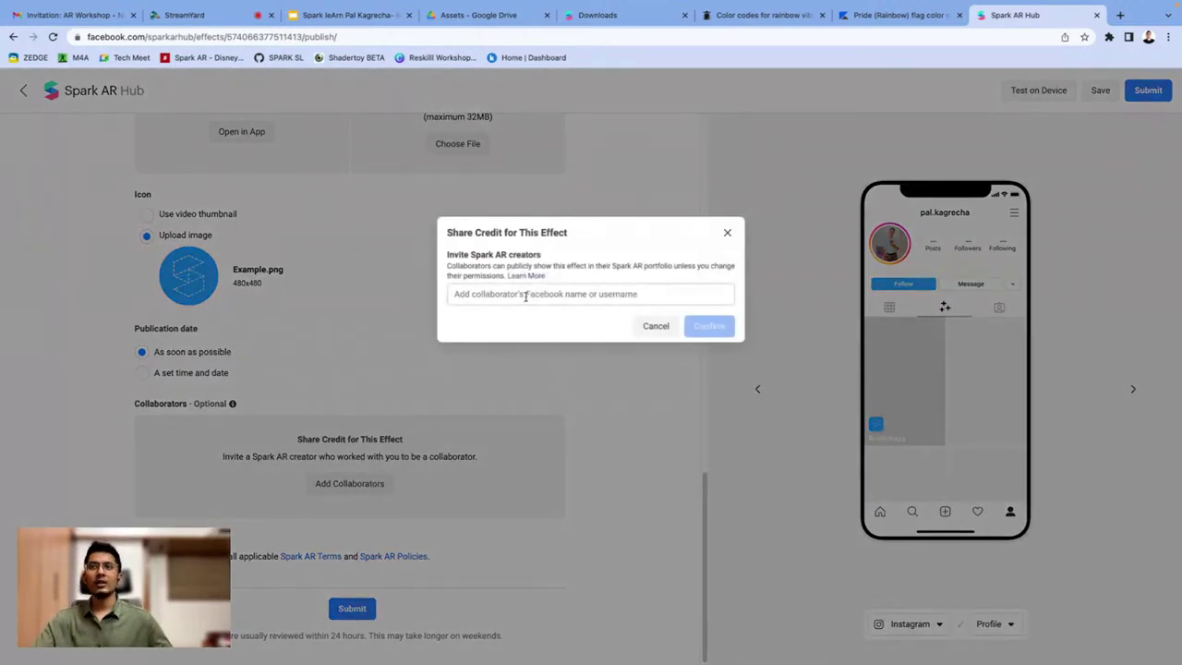
{"action": "left_click", "coordinate": [525, 295]}
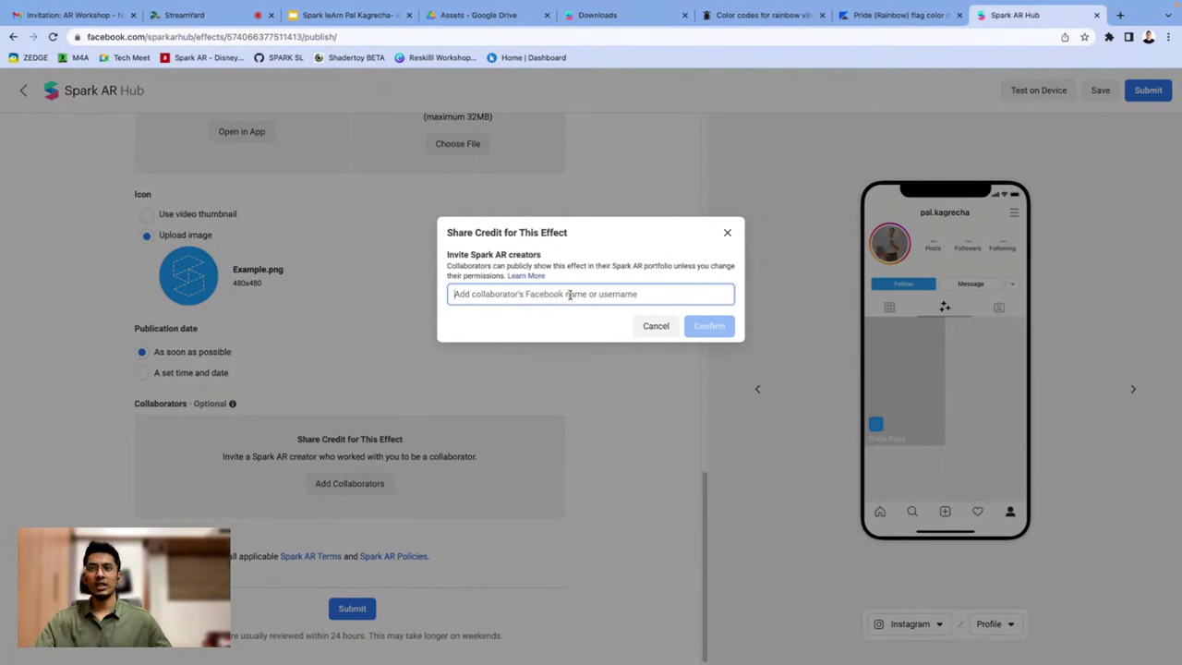
{"action": "left_click", "coordinate": [727, 234]}
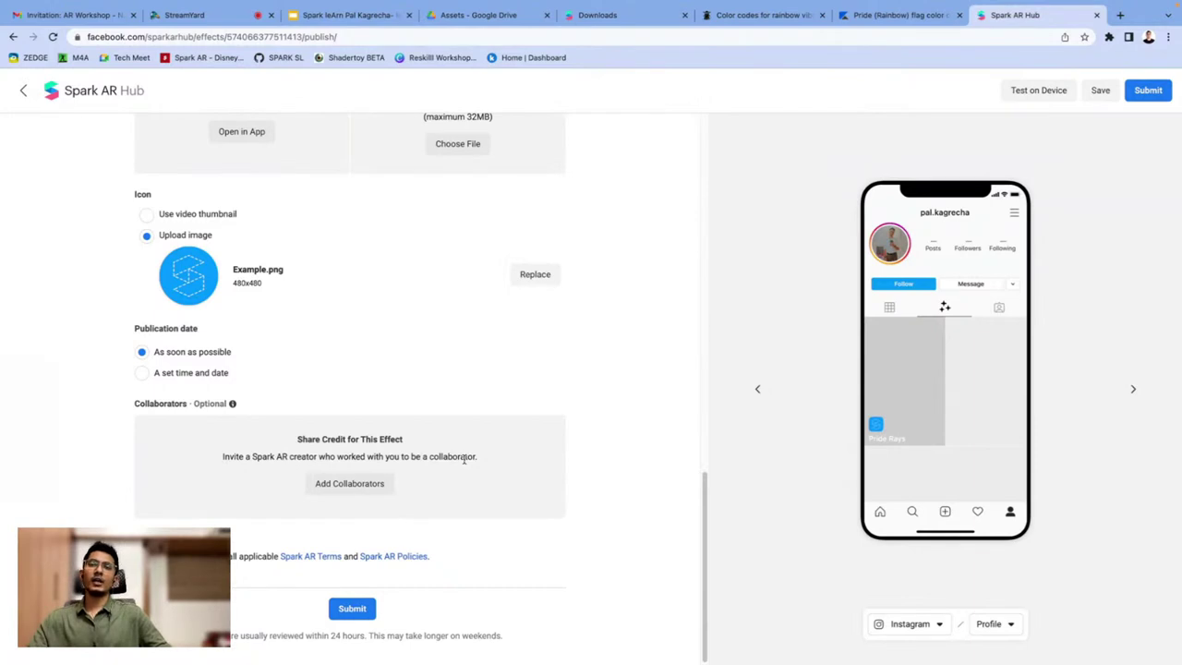
Save the Pride Rays effect form as a draft
{"action": "scroll", "coordinate": [464, 459], "scroll_direction": "down", "scroll_amount": 1}
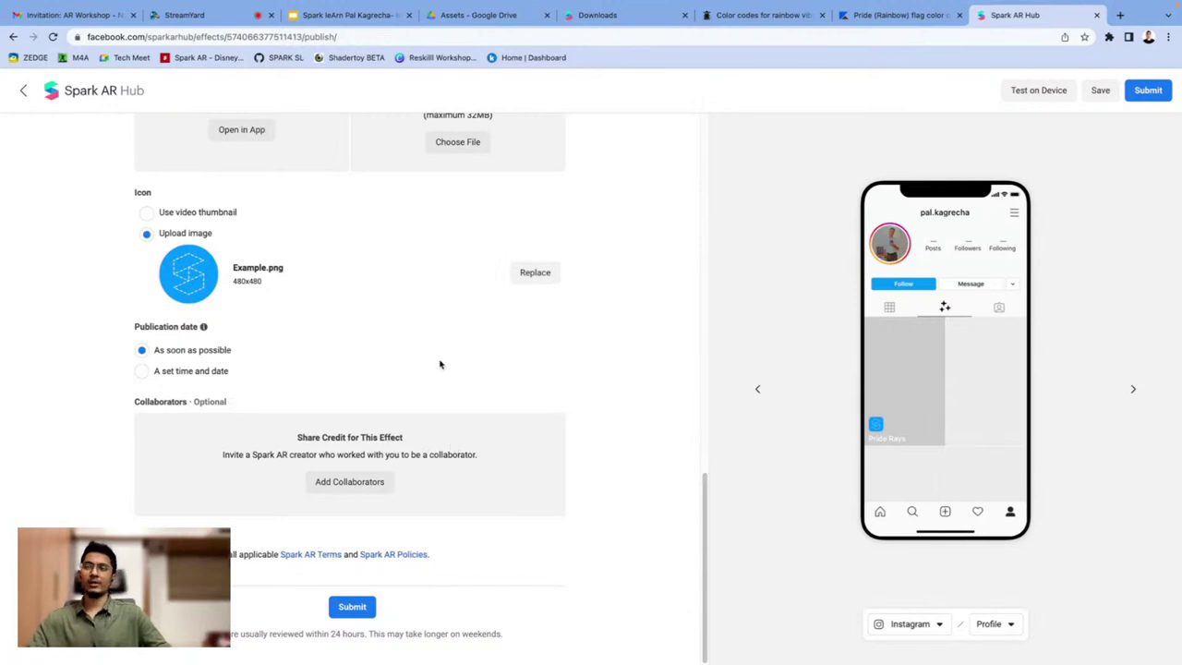
{"action": "scroll", "coordinate": [440, 364], "scroll_direction": "up", "scroll_amount": 4}
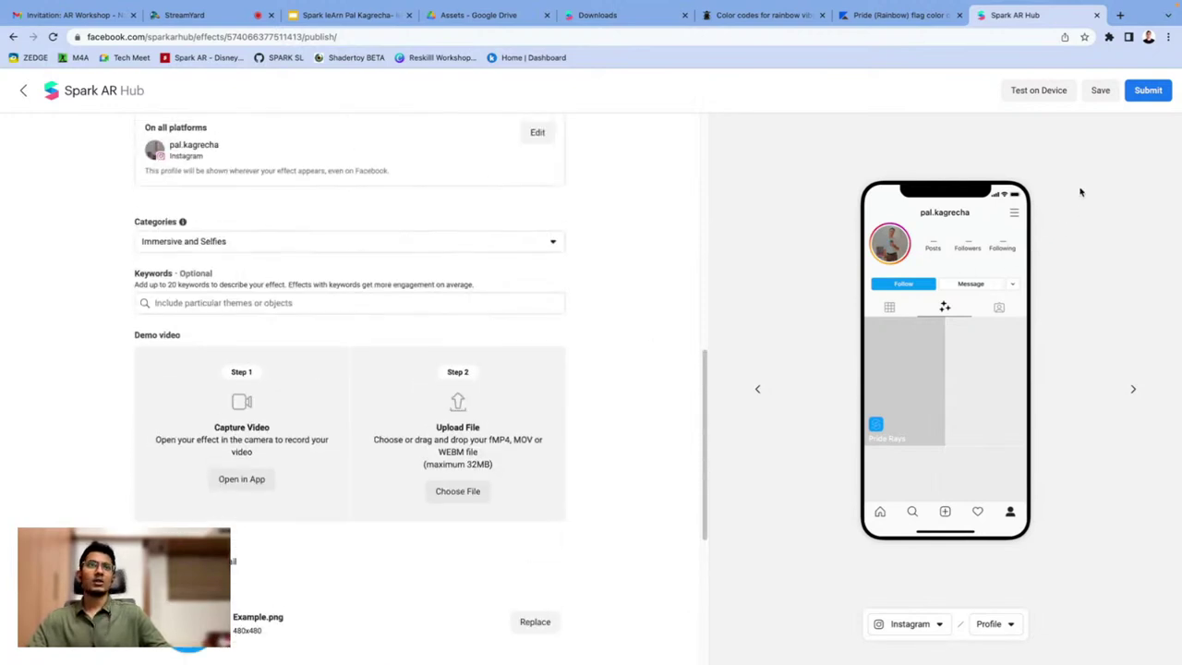
{"action": "left_click", "coordinate": [1100, 93]}
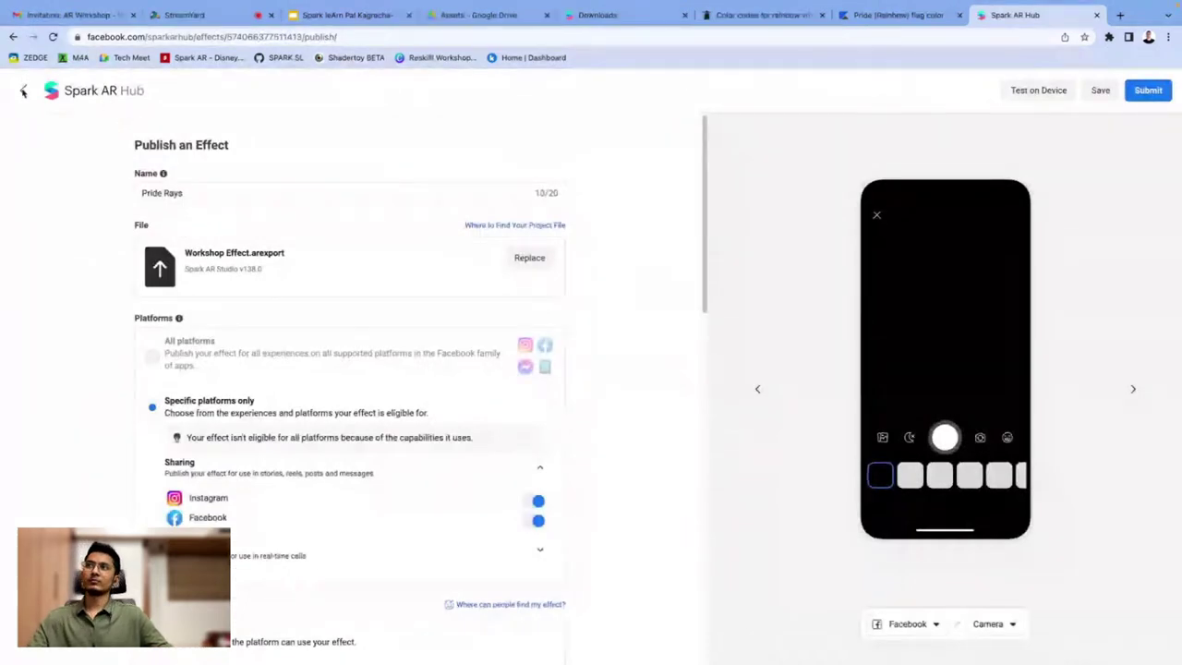
Recheck the form's demo video, icon and publication date sections, and try to submit the effect for review
{"action": "scroll", "coordinate": [314, 397], "scroll_direction": "down", "scroll_amount": 10}
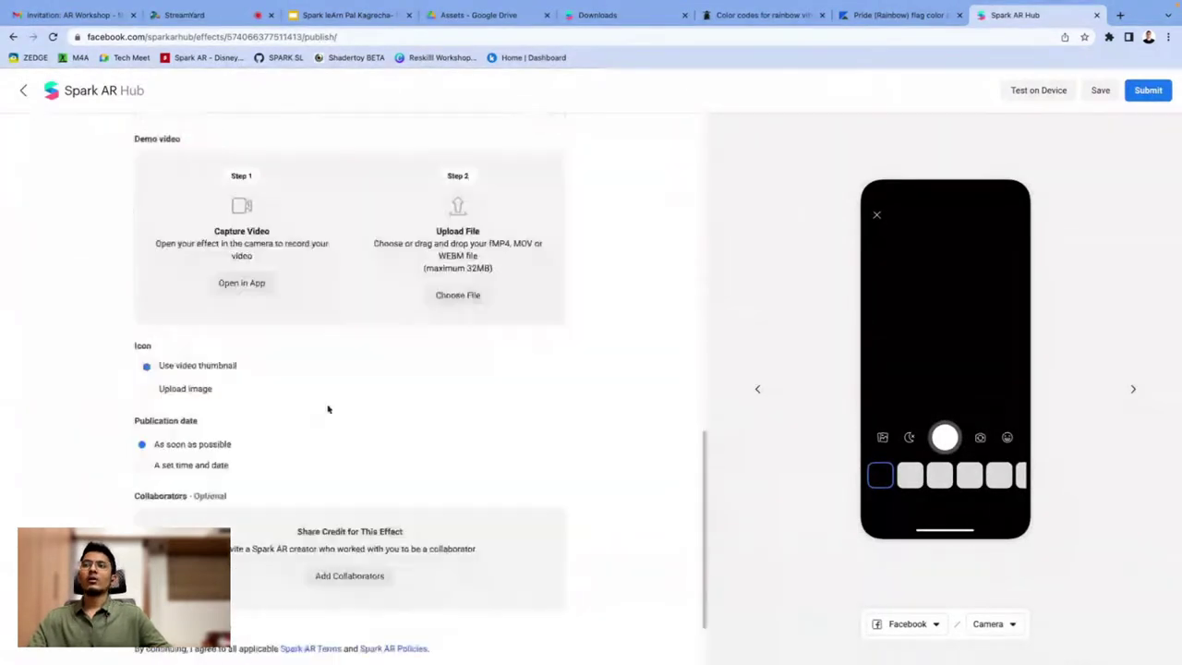
{"action": "scroll", "coordinate": [327, 406], "scroll_direction": "up", "scroll_amount": 4}
{"action": "mouse_move", "coordinate": [185, 457]}
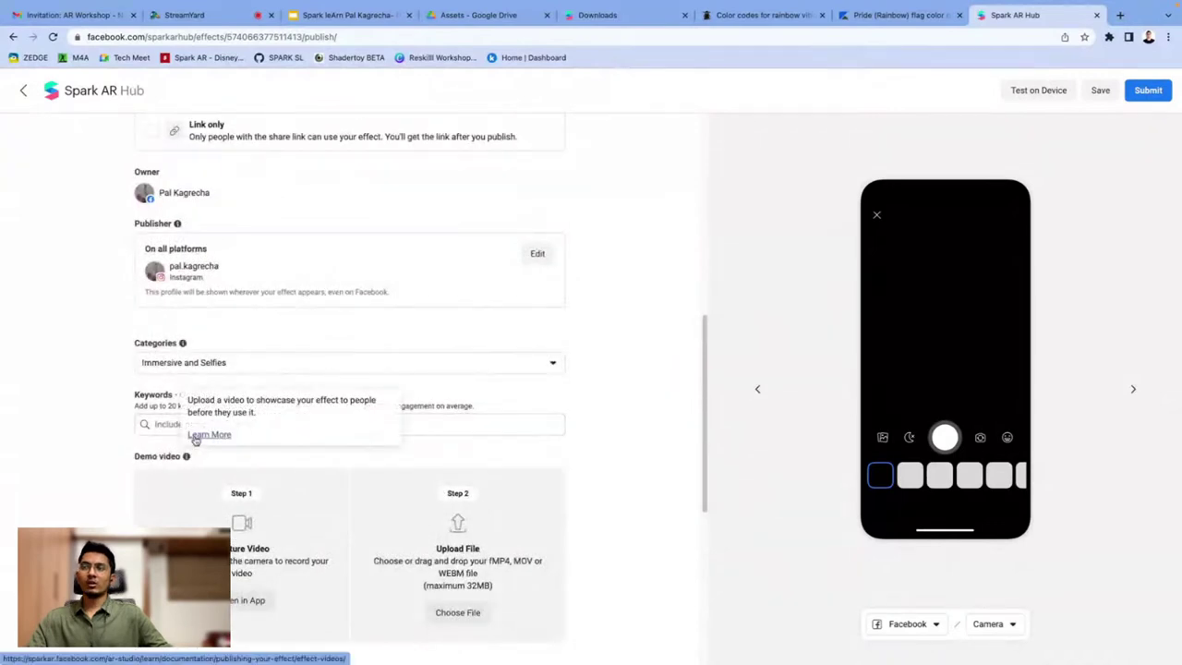
{"action": "scroll", "coordinate": [431, 499], "scroll_direction": "down", "scroll_amount": 5}
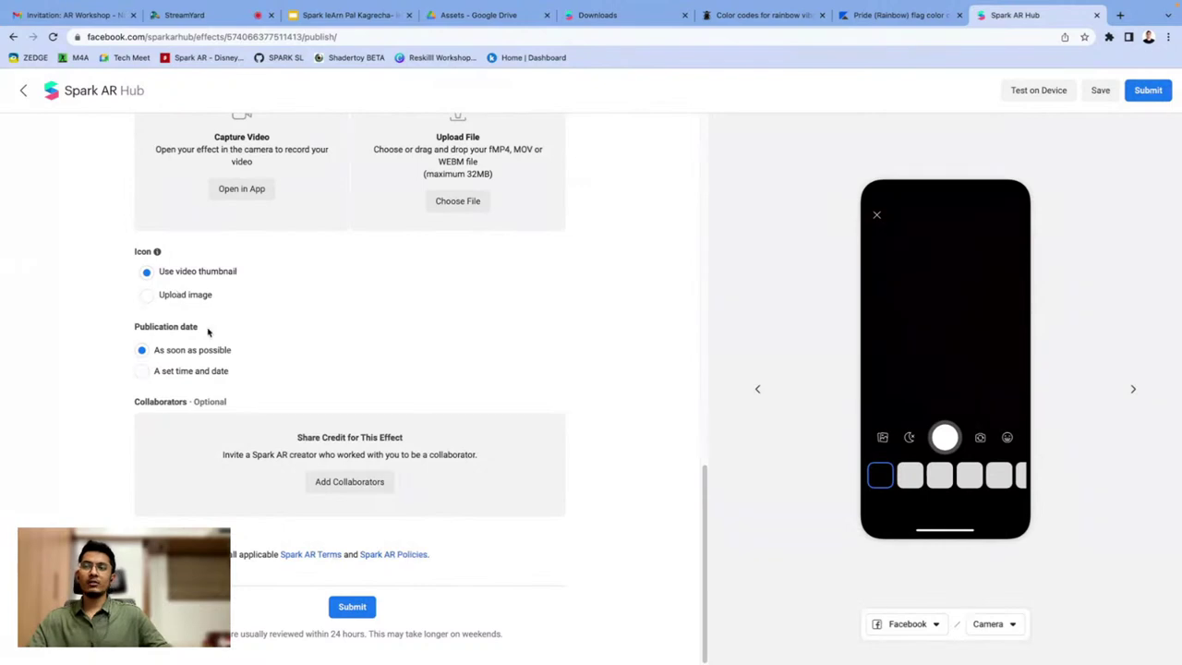
{"action": "left_click", "coordinate": [351, 608]}
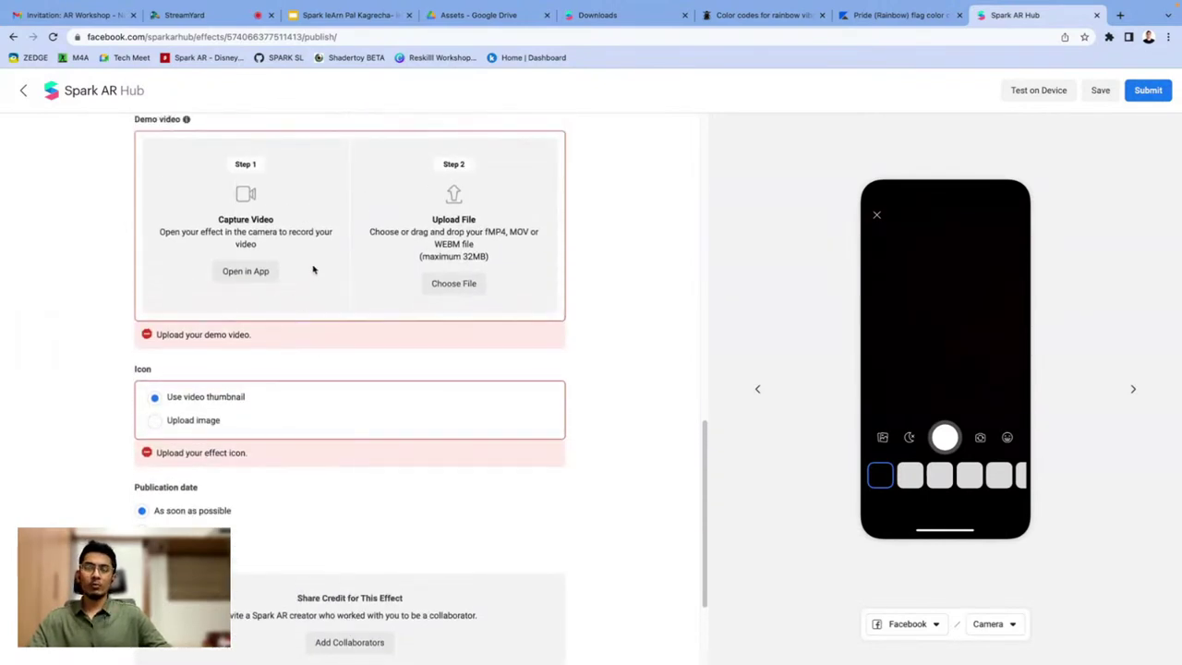
{"action": "scroll", "coordinate": [258, 358], "scroll_direction": "down", "scroll_amount": 2}
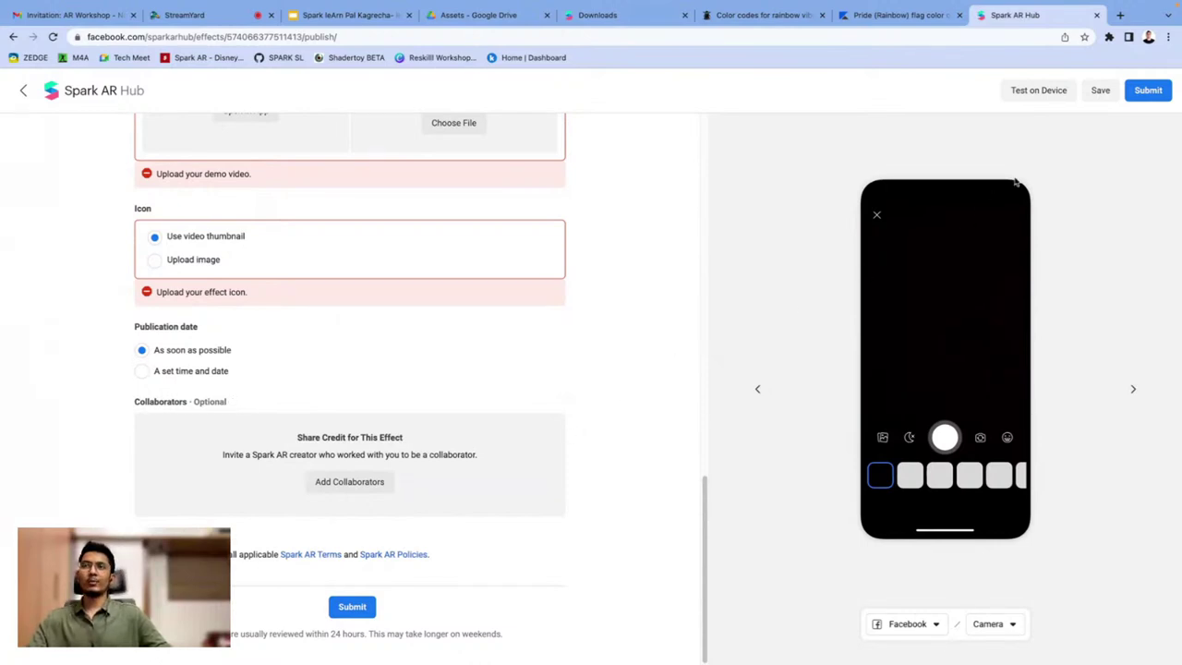
Leave the publishing form for the Spark AR Hub home dashboard and look at the insights funnel
{"action": "key", "text": "alt+Left"}
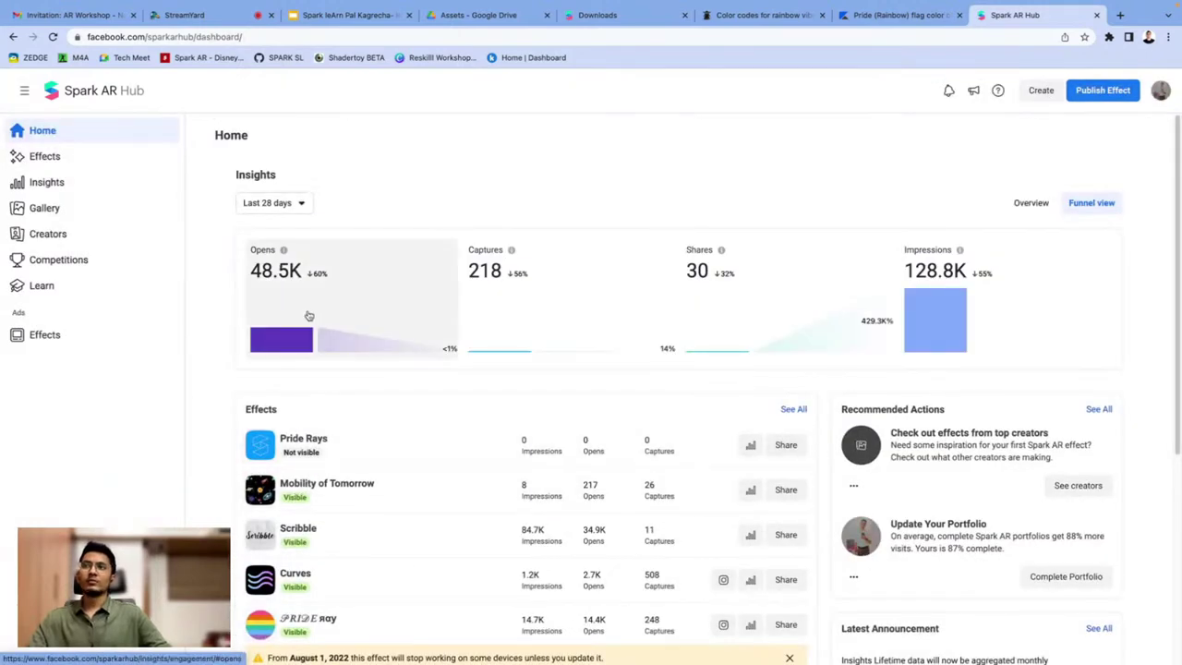
{"action": "mouse_move", "coordinate": [295, 288]}
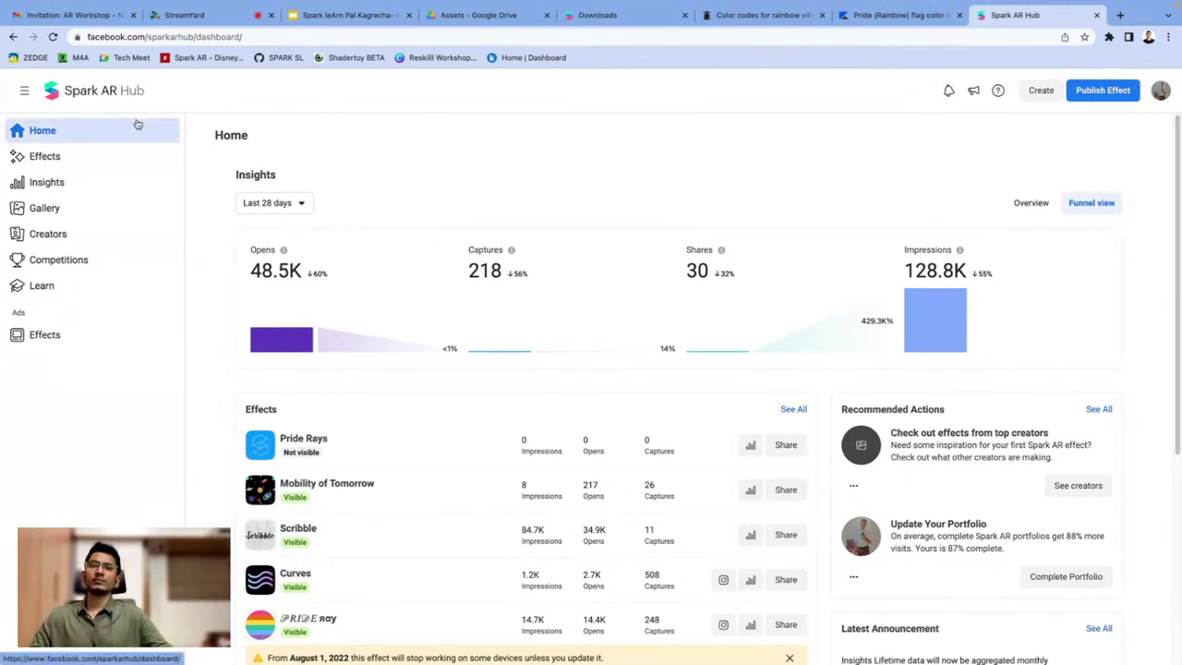
Switch to Spark AR Studio and enlarge the Patch Editor to view the whole patch graph
{"action": "key", "text": "super+Tab"}
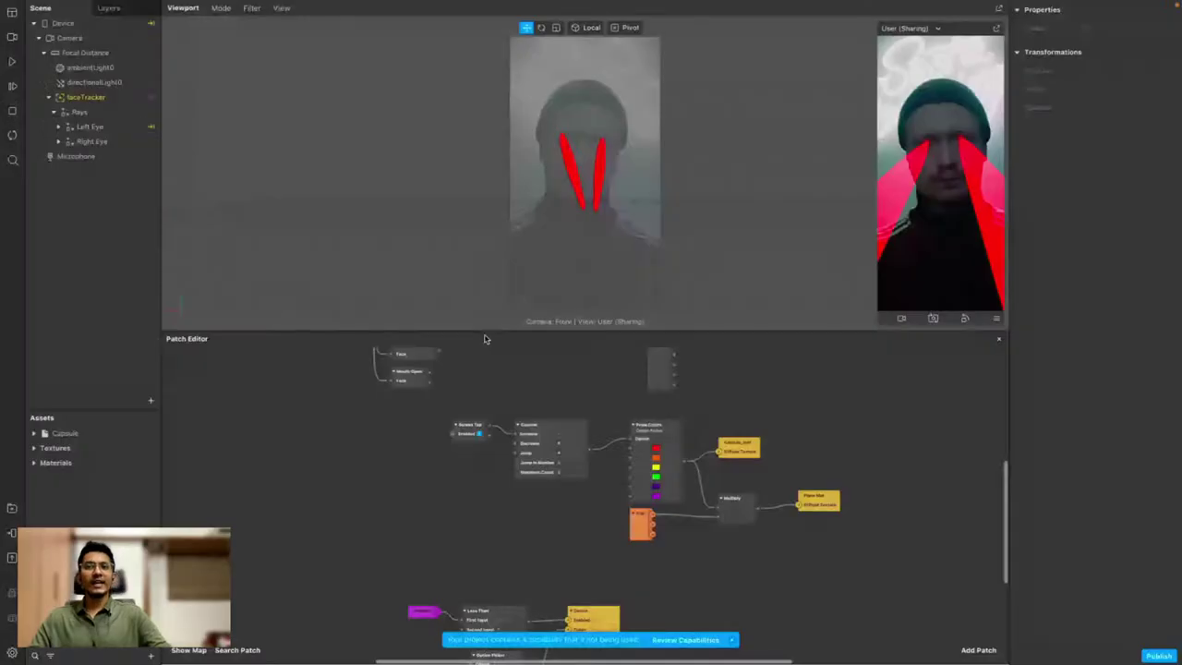
{"action": "left_click_drag", "start_coordinate": [484, 332], "coordinate": [484, 281]}
{"action": "scroll", "coordinate": [496, 425], "scroll_direction": "up", "scroll_amount": 5}
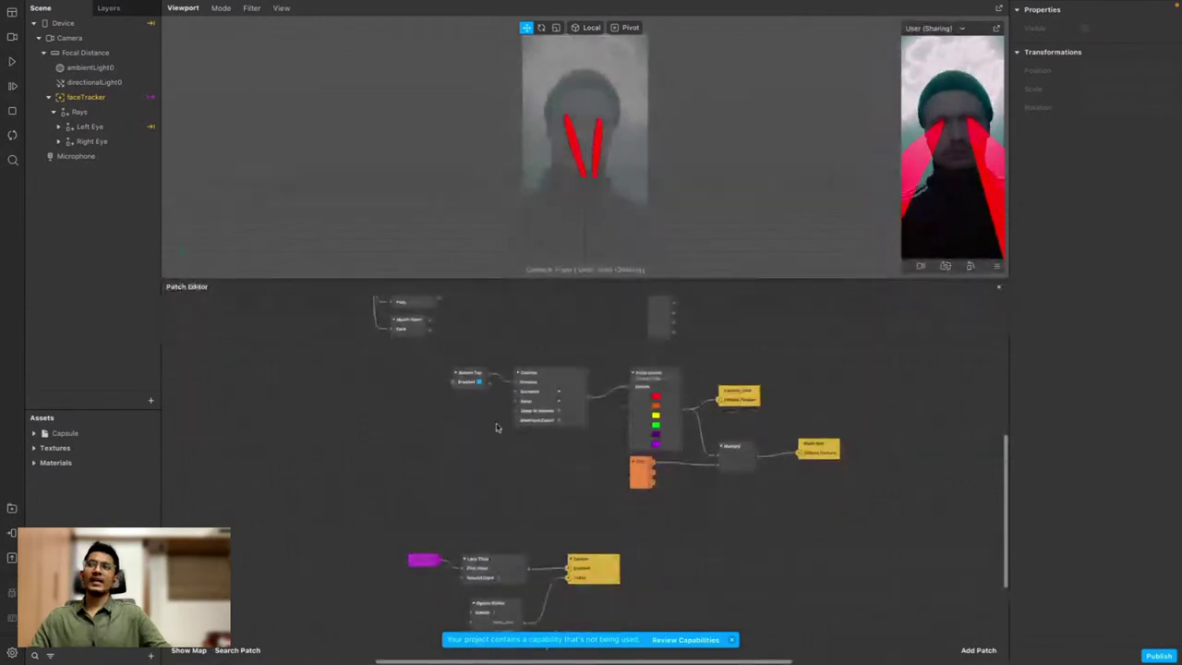
{"action": "scroll", "coordinate": [495, 428], "scroll_direction": "up", "scroll_amount": 1}
{"action": "scroll", "coordinate": [496, 428], "scroll_direction": "down", "scroll_amount": 5}
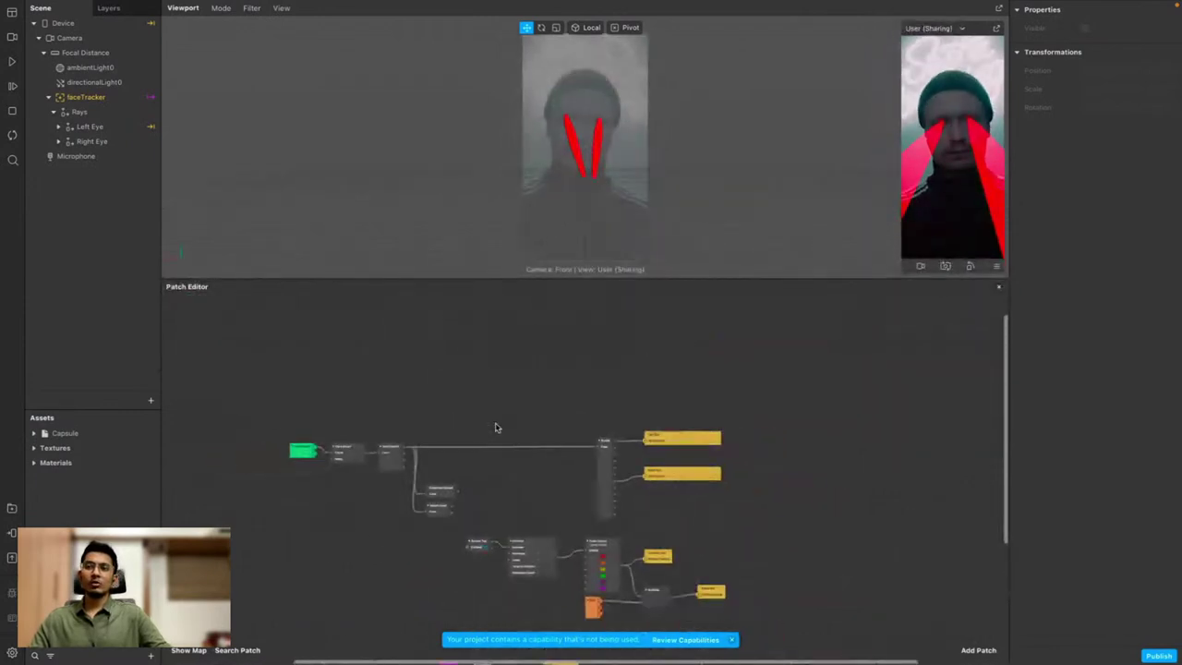
{"action": "scroll", "coordinate": [554, 443], "scroll_direction": "down", "scroll_amount": 1}
{"action": "scroll", "coordinate": [572, 451], "scroll_direction": "left", "scroll_amount": 2}
{"action": "scroll", "coordinate": [572, 452], "scroll_direction": "down", "scroll_amount": 3}
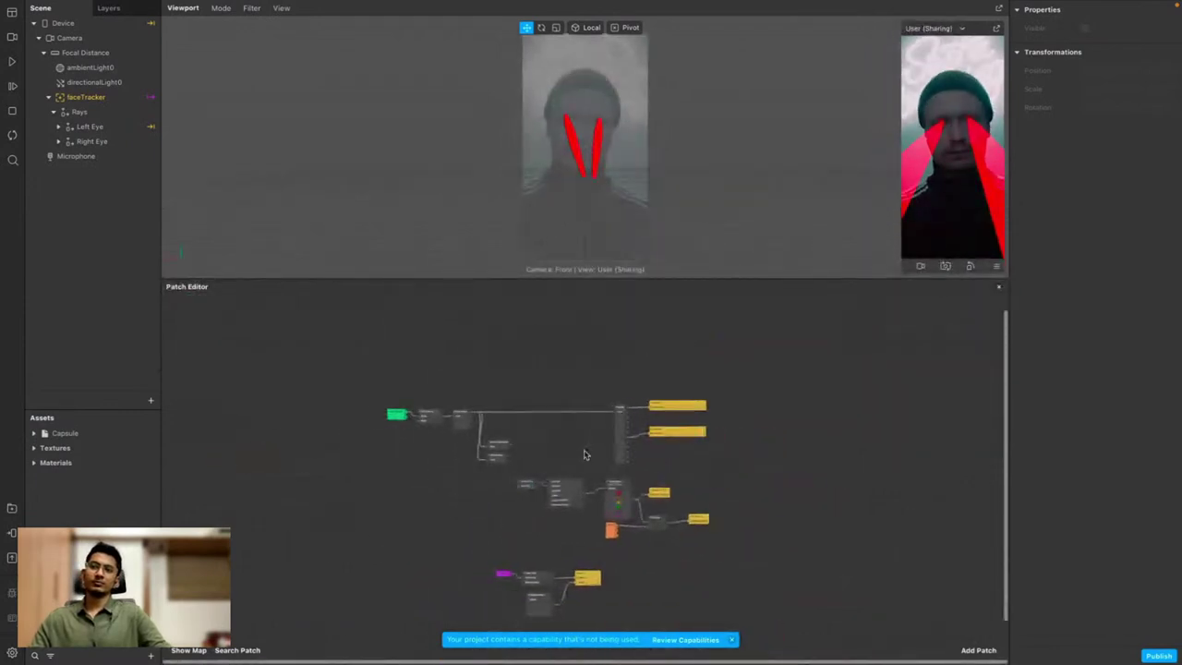
{"action": "scroll", "coordinate": [588, 434], "scroll_direction": "down", "scroll_amount": 1}
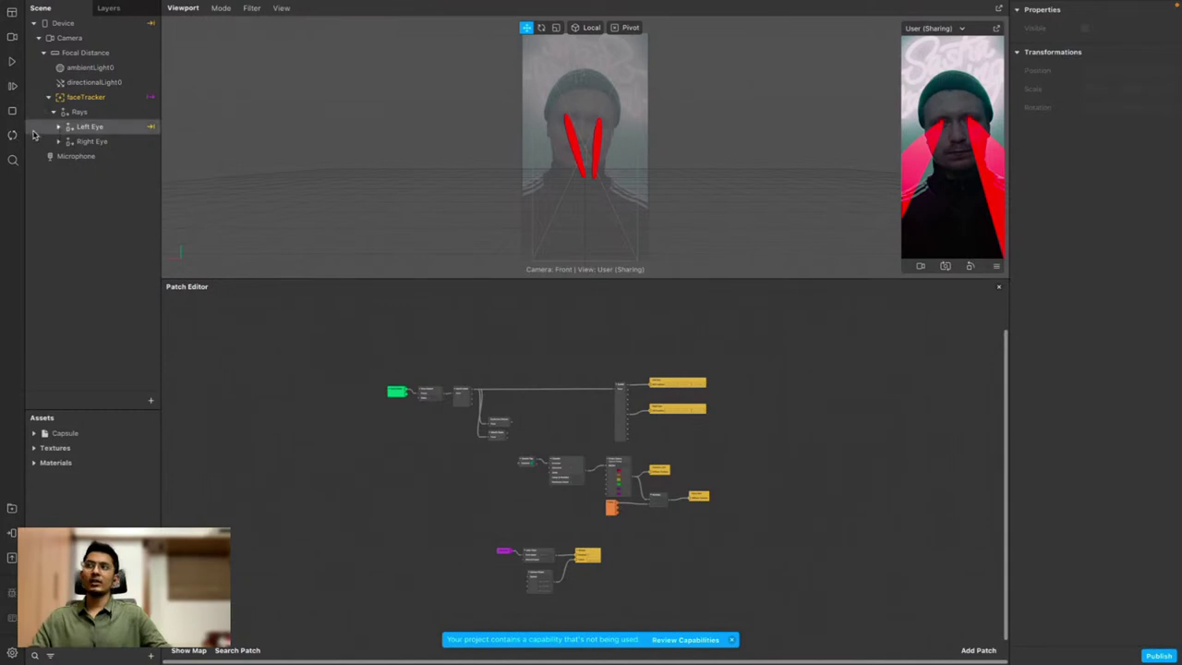
Collapse the Rays group in the scene hierarchy and switch back to Google Chrome
{"action": "left_click", "coordinate": [53, 112]}
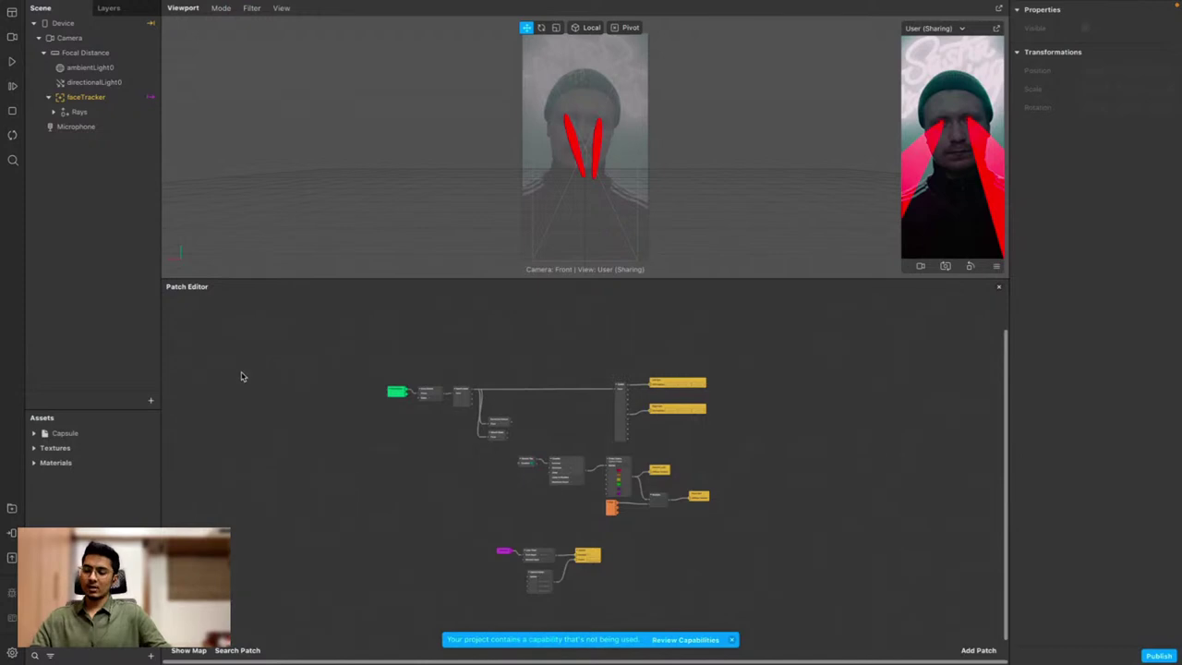
{"action": "scroll", "coordinate": [425, 406], "scroll_direction": "down", "scroll_amount": 2}
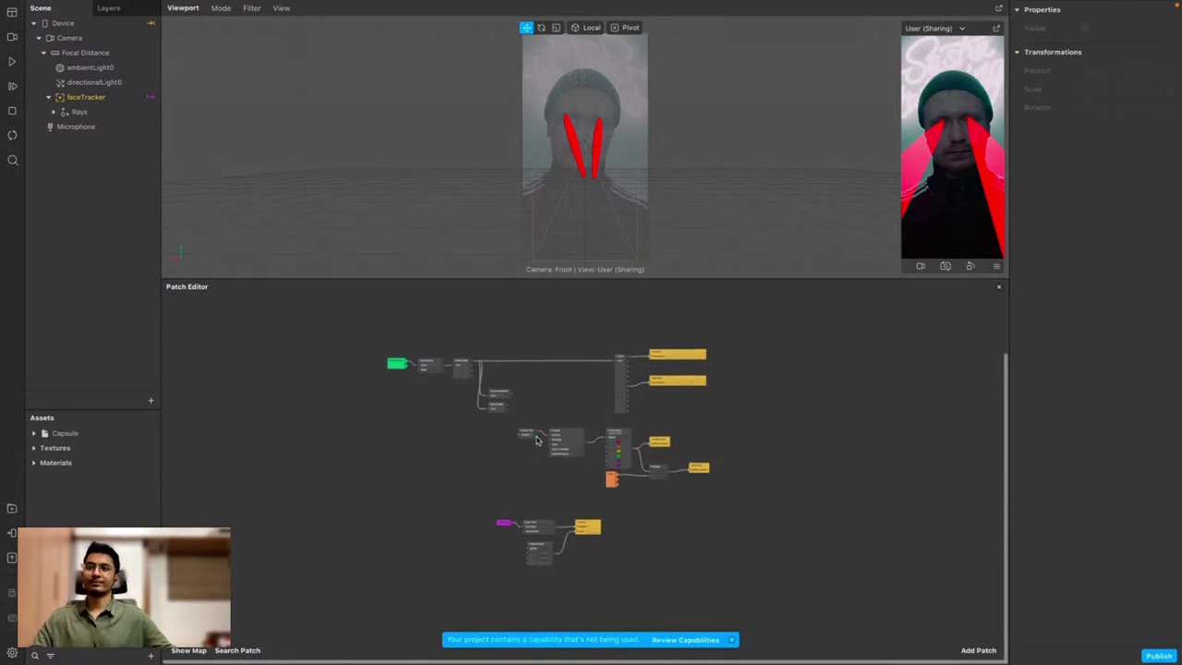
{"action": "key", "text": "super+Tab"}
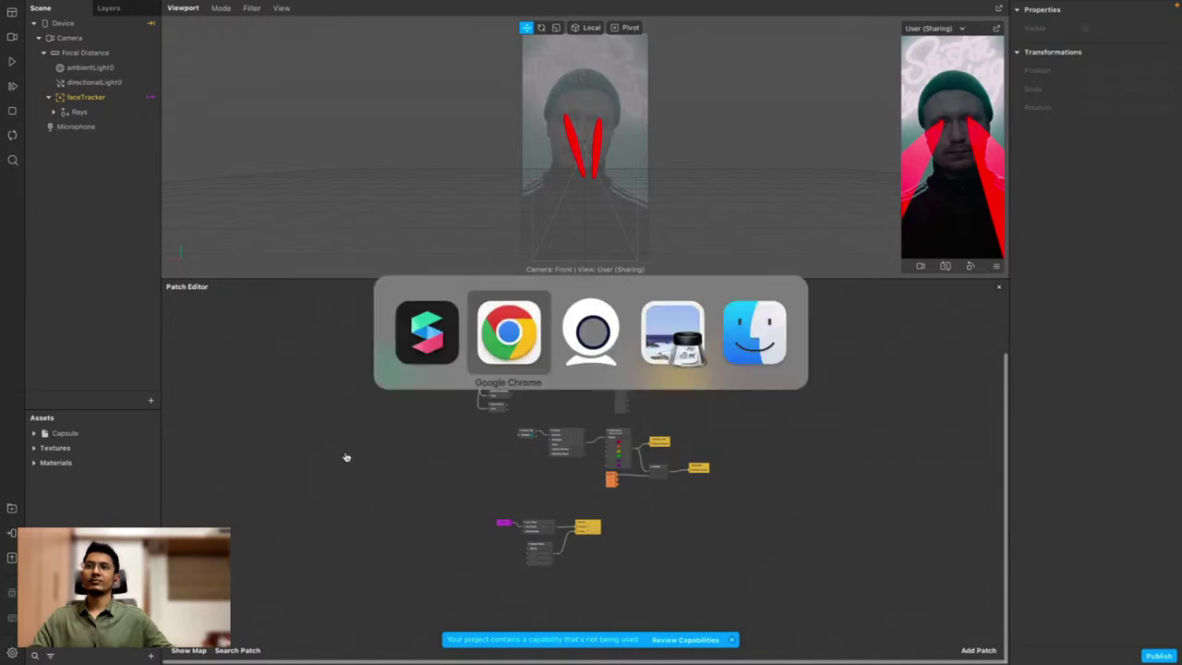